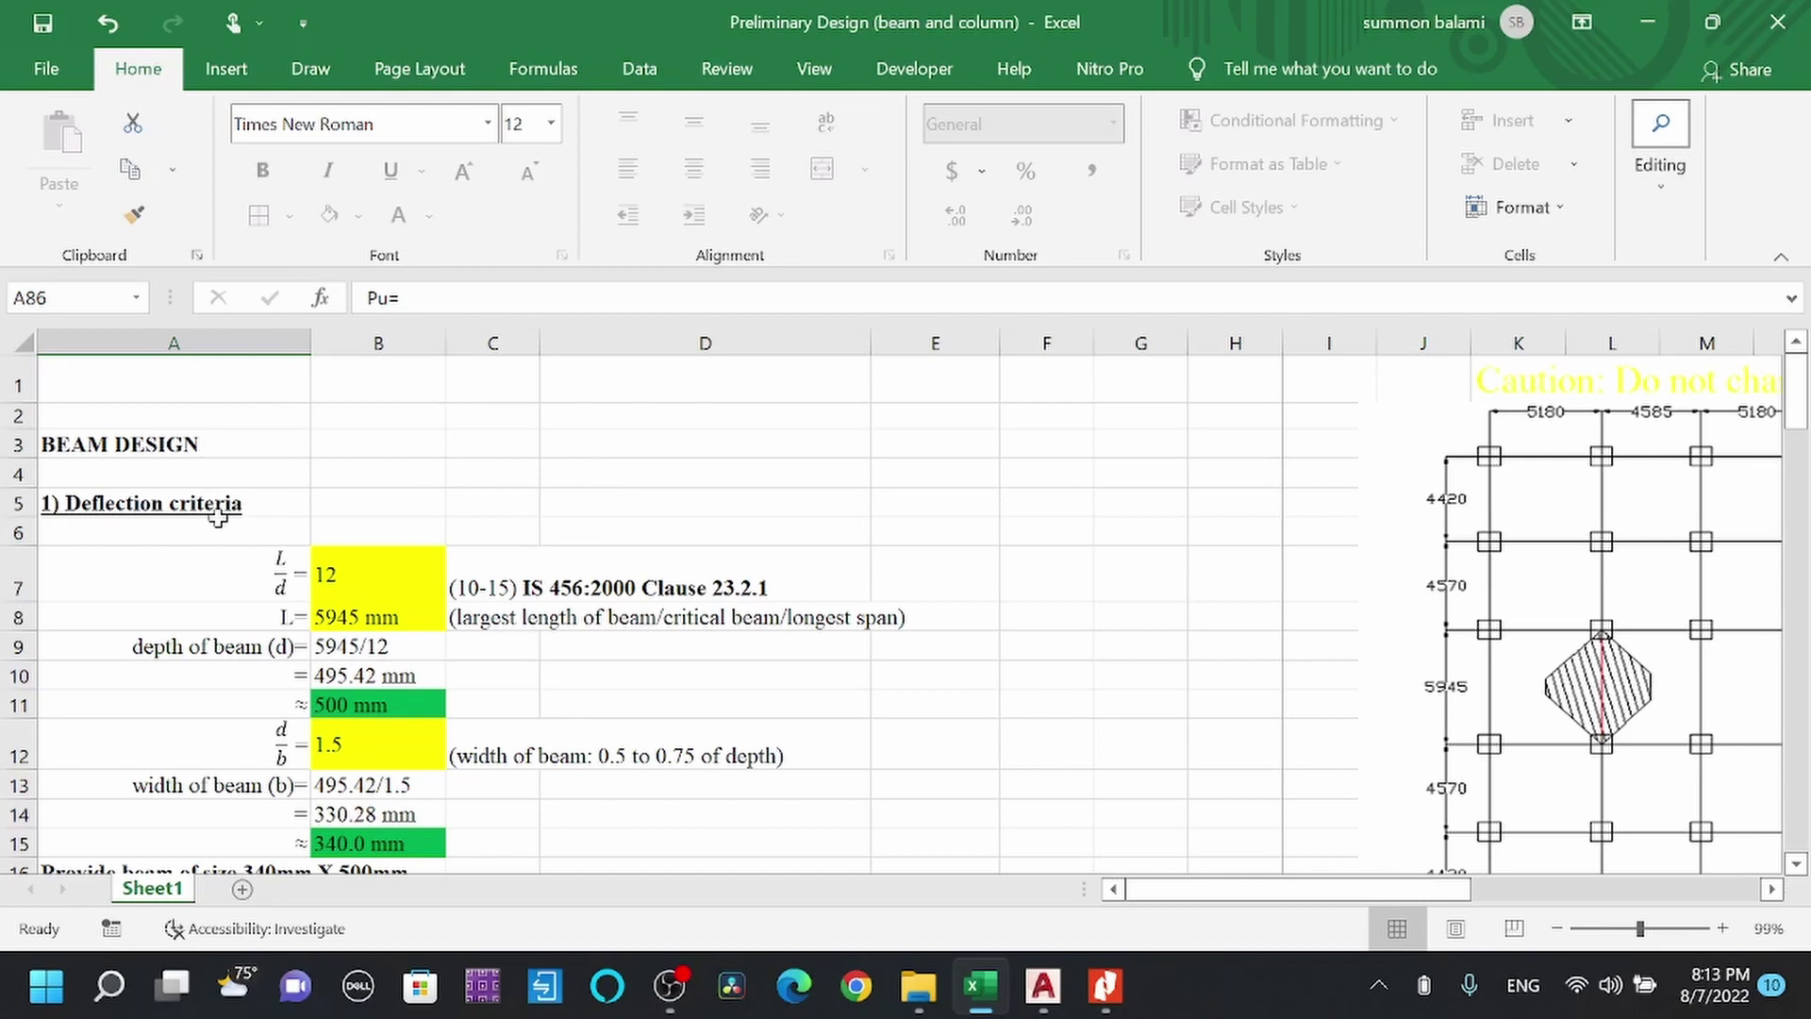
Review the BEAM DESIGN section's two methods, Deflection criteria and Moment criteria, including the rounded beam depth in the deflection part.
left_click(119, 444)
scroll(119, 443, "down", 1)
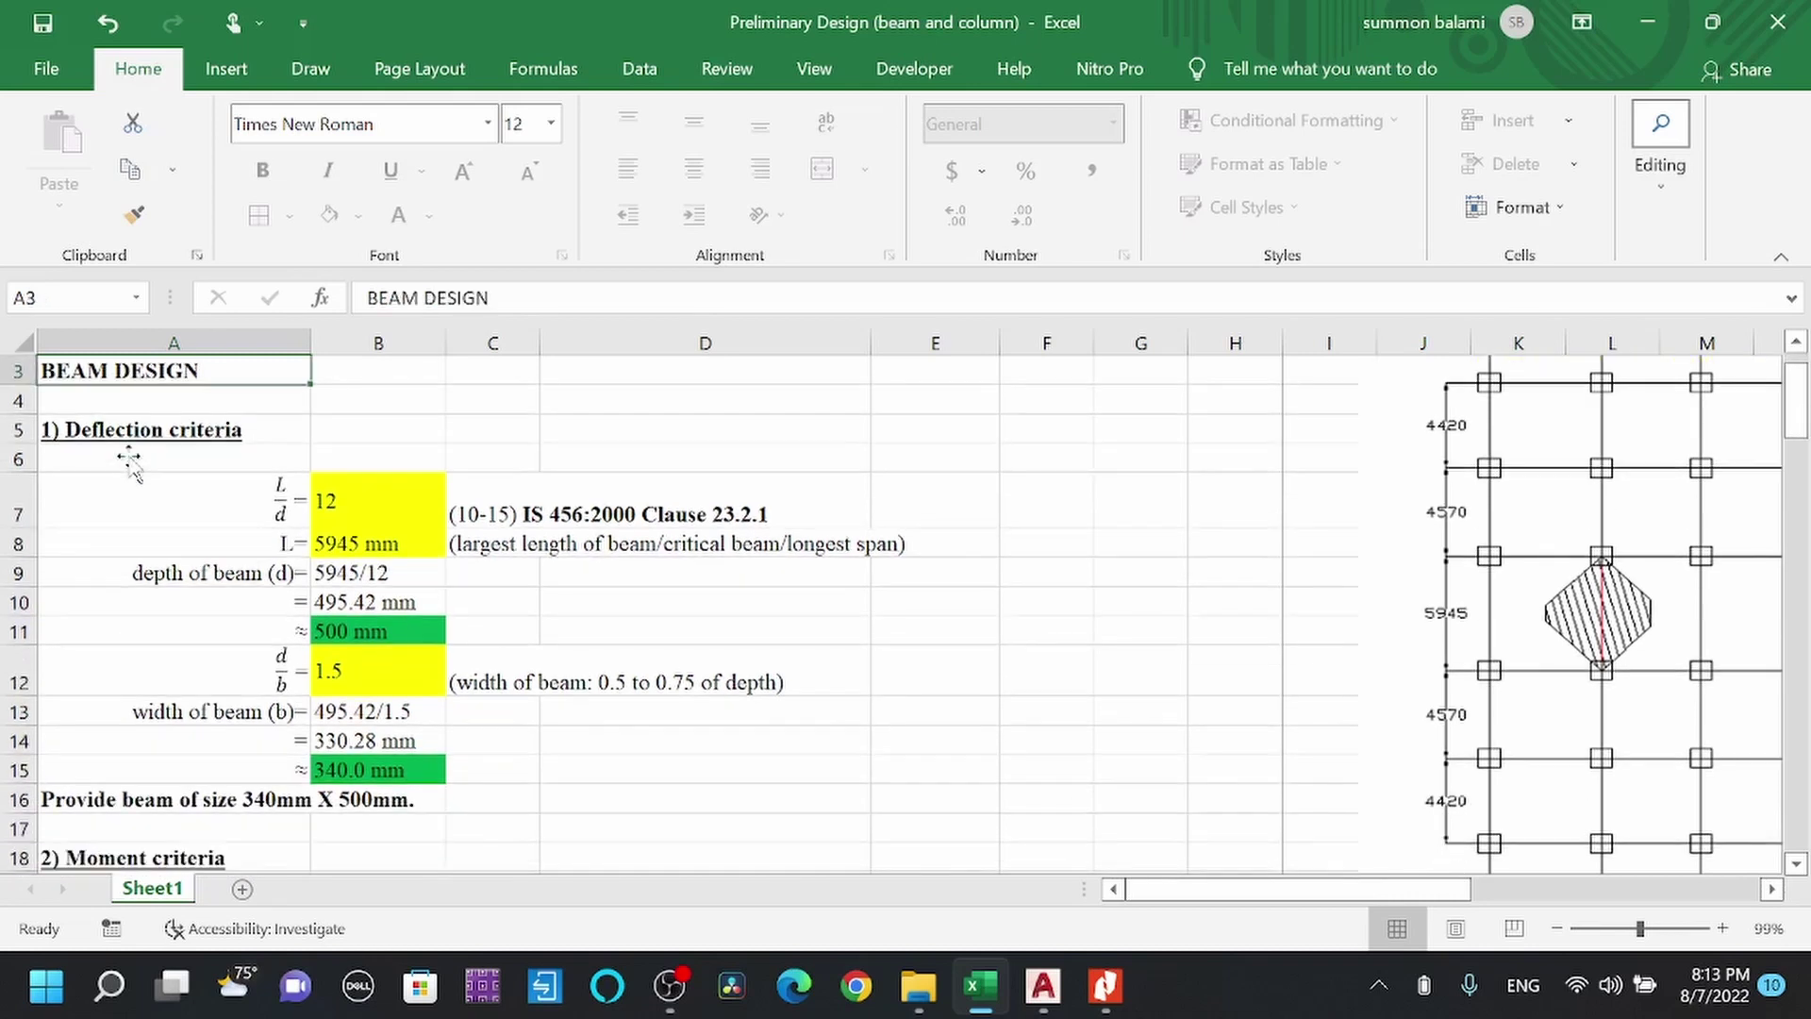
left_click(18, 429)
scroll(118, 533, "down", 1)
left_click(18, 799)
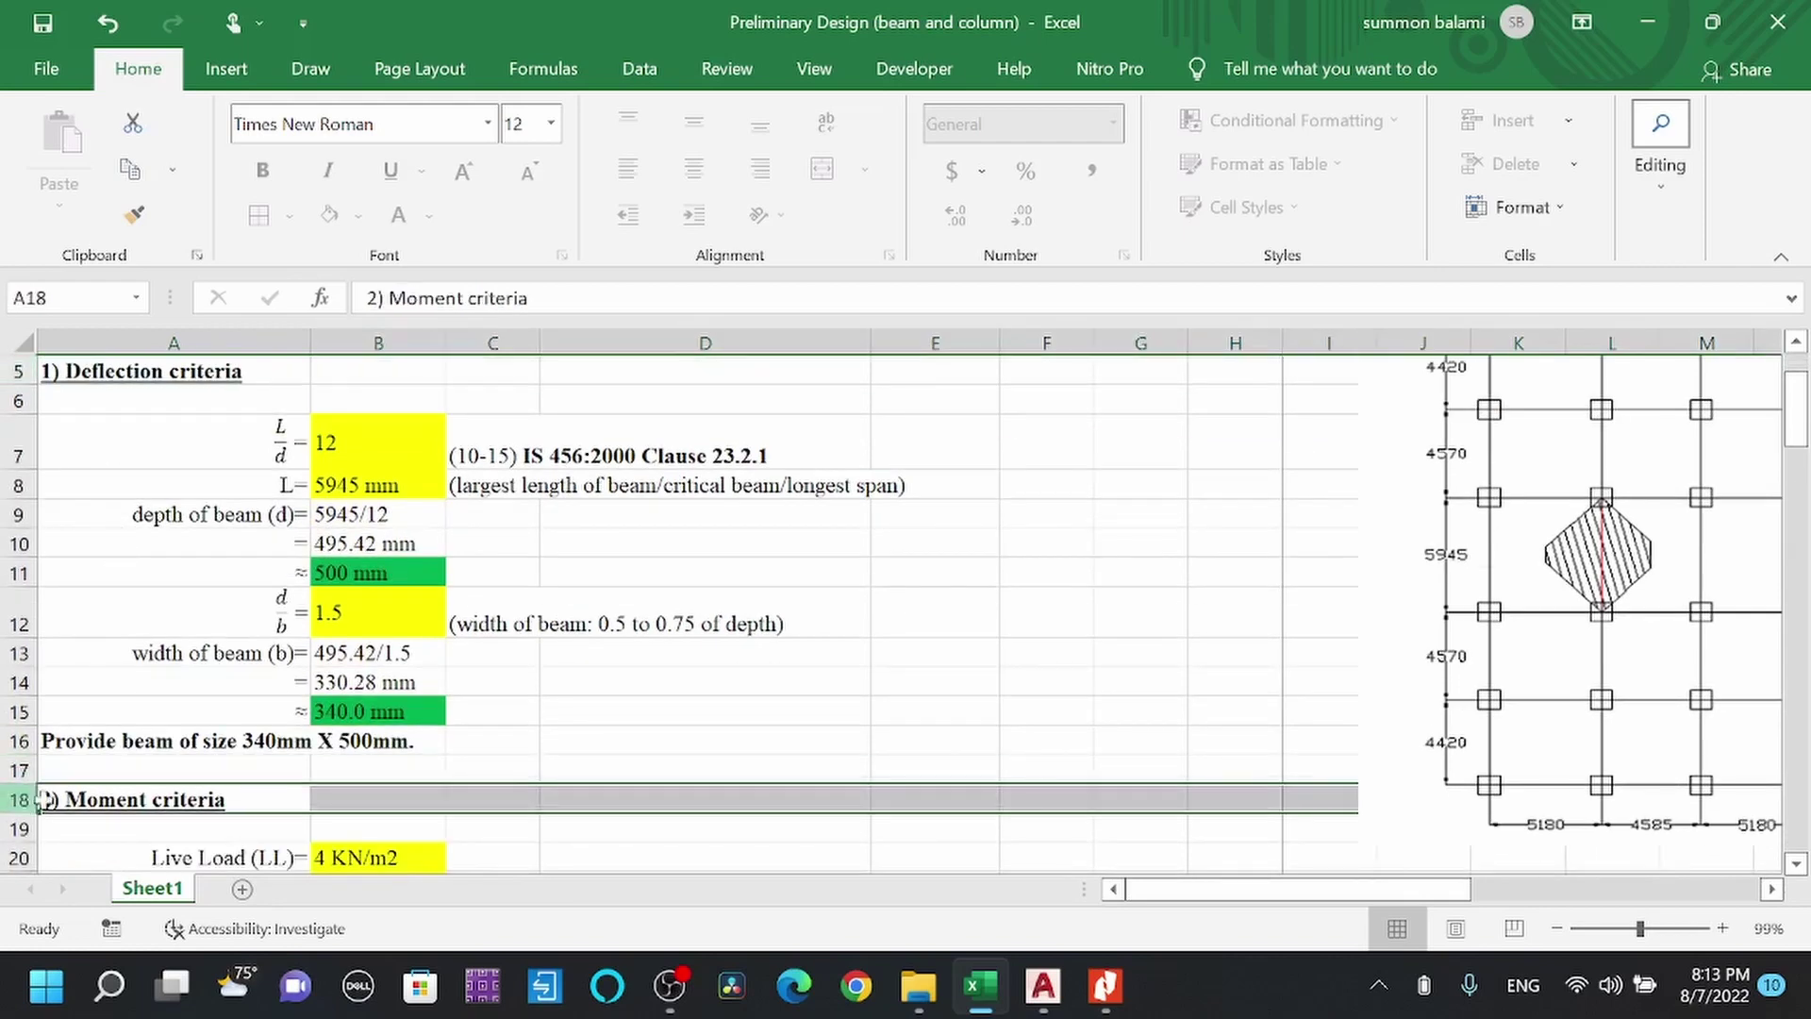
scroll(151, 617, "up", 1)
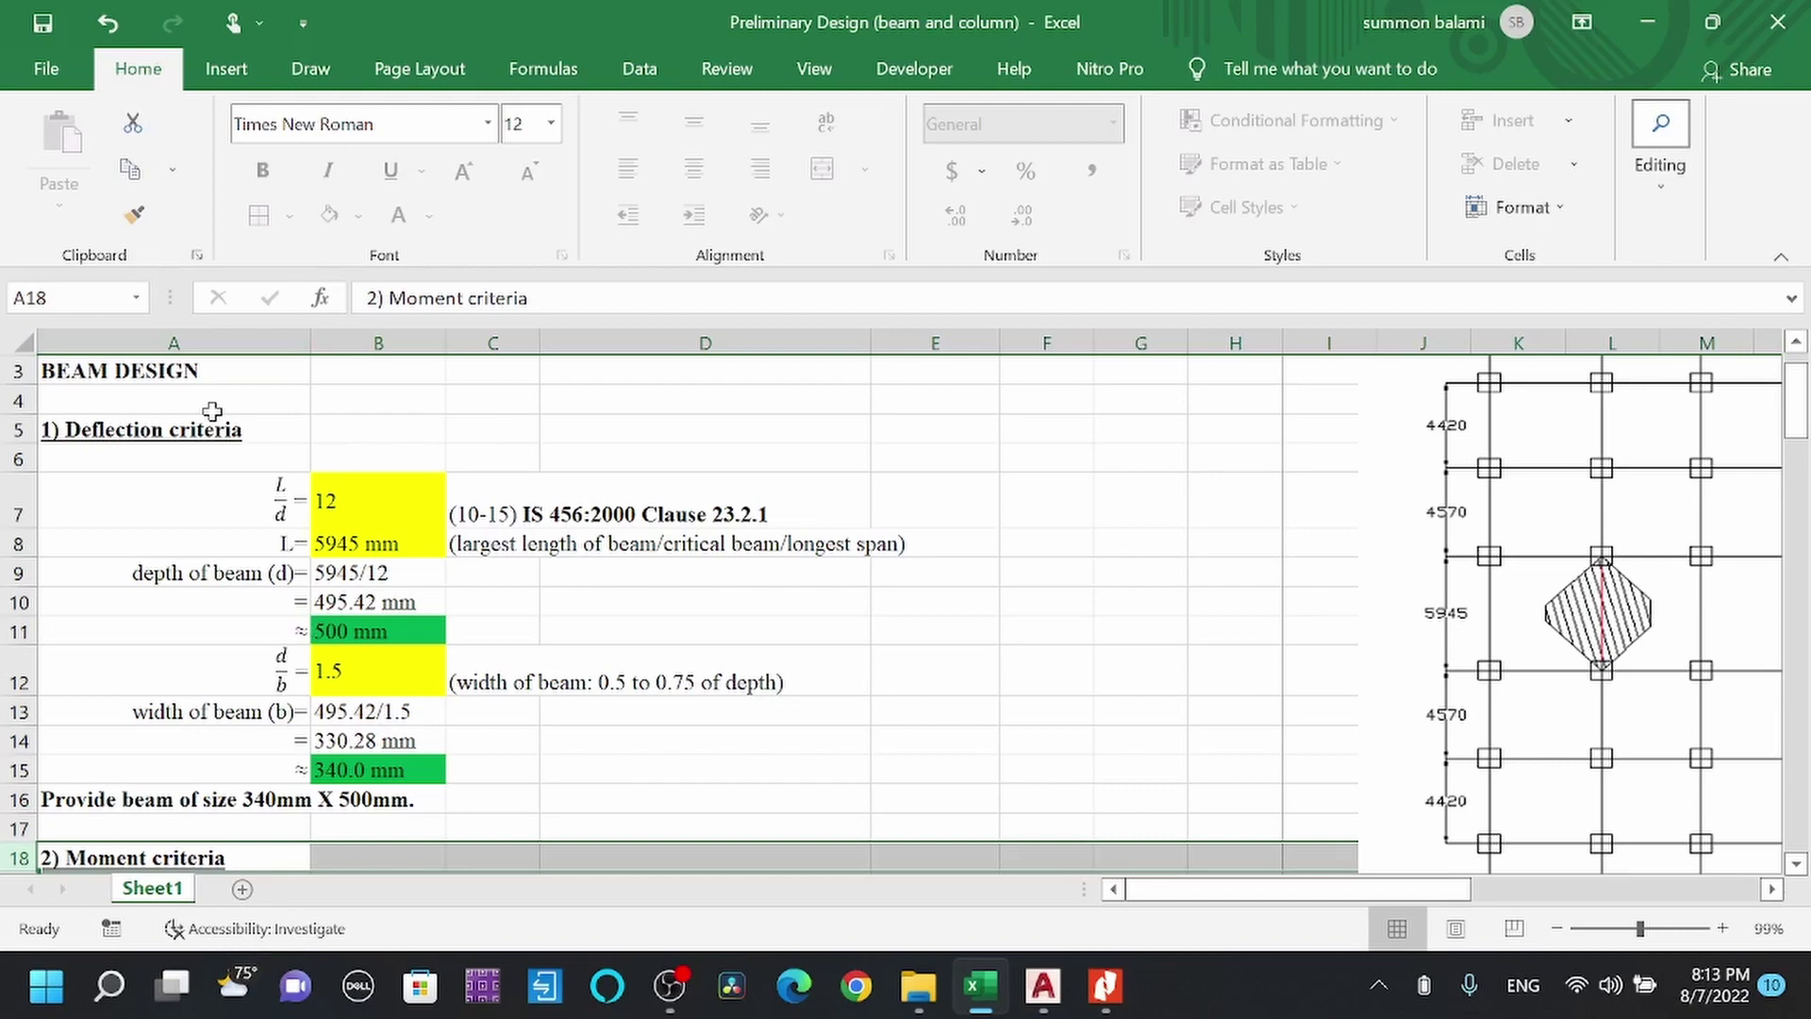
scroll(213, 411, "down", 1)
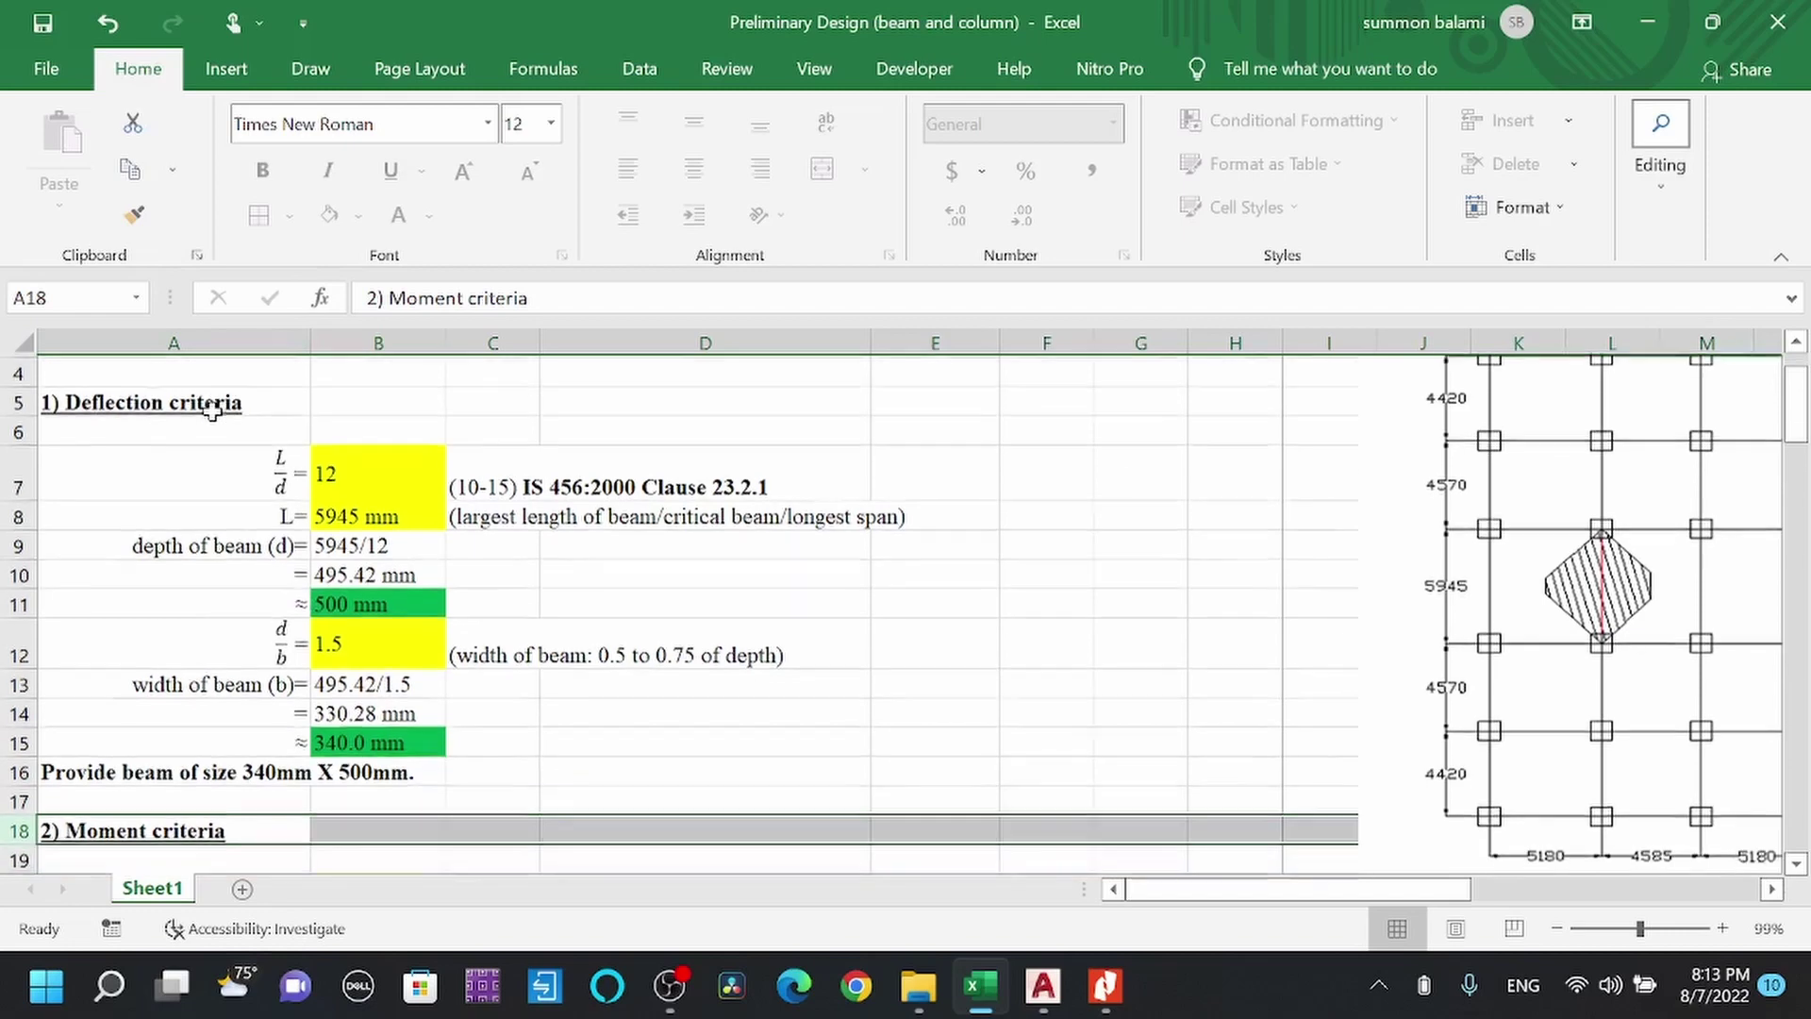
left_click(18, 400)
left_click(18, 829)
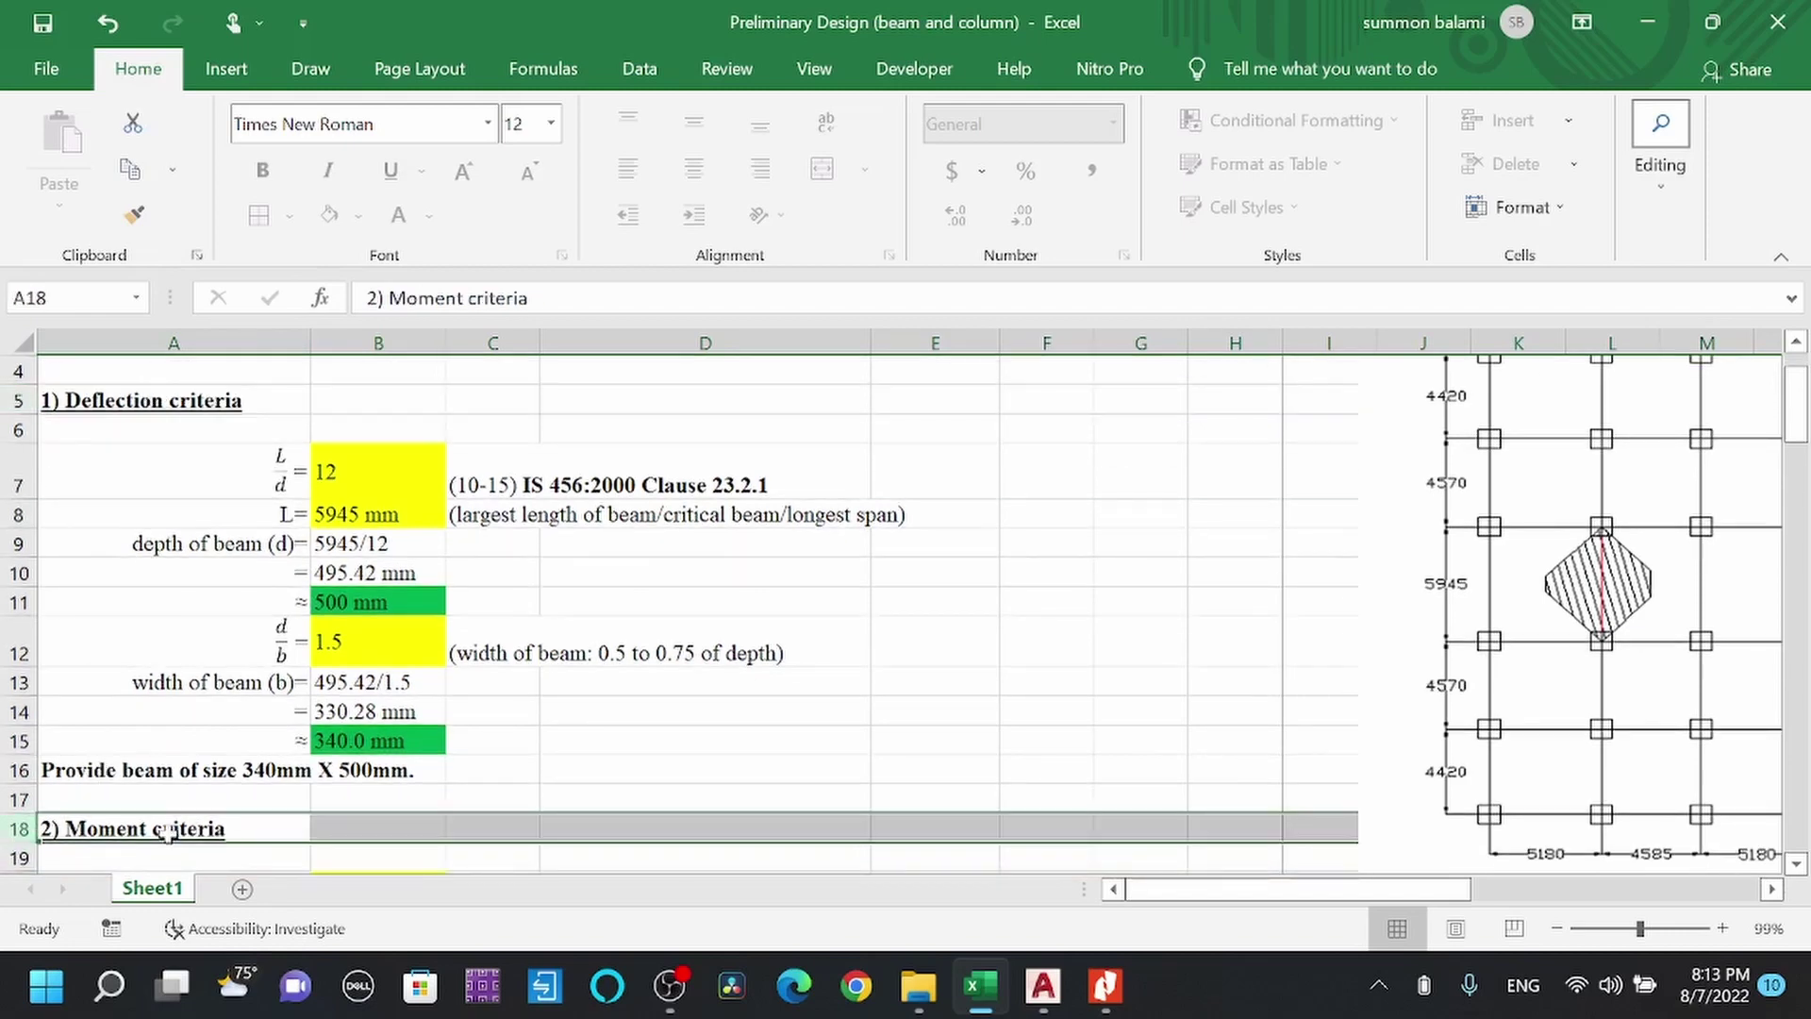
left_click(391, 594)
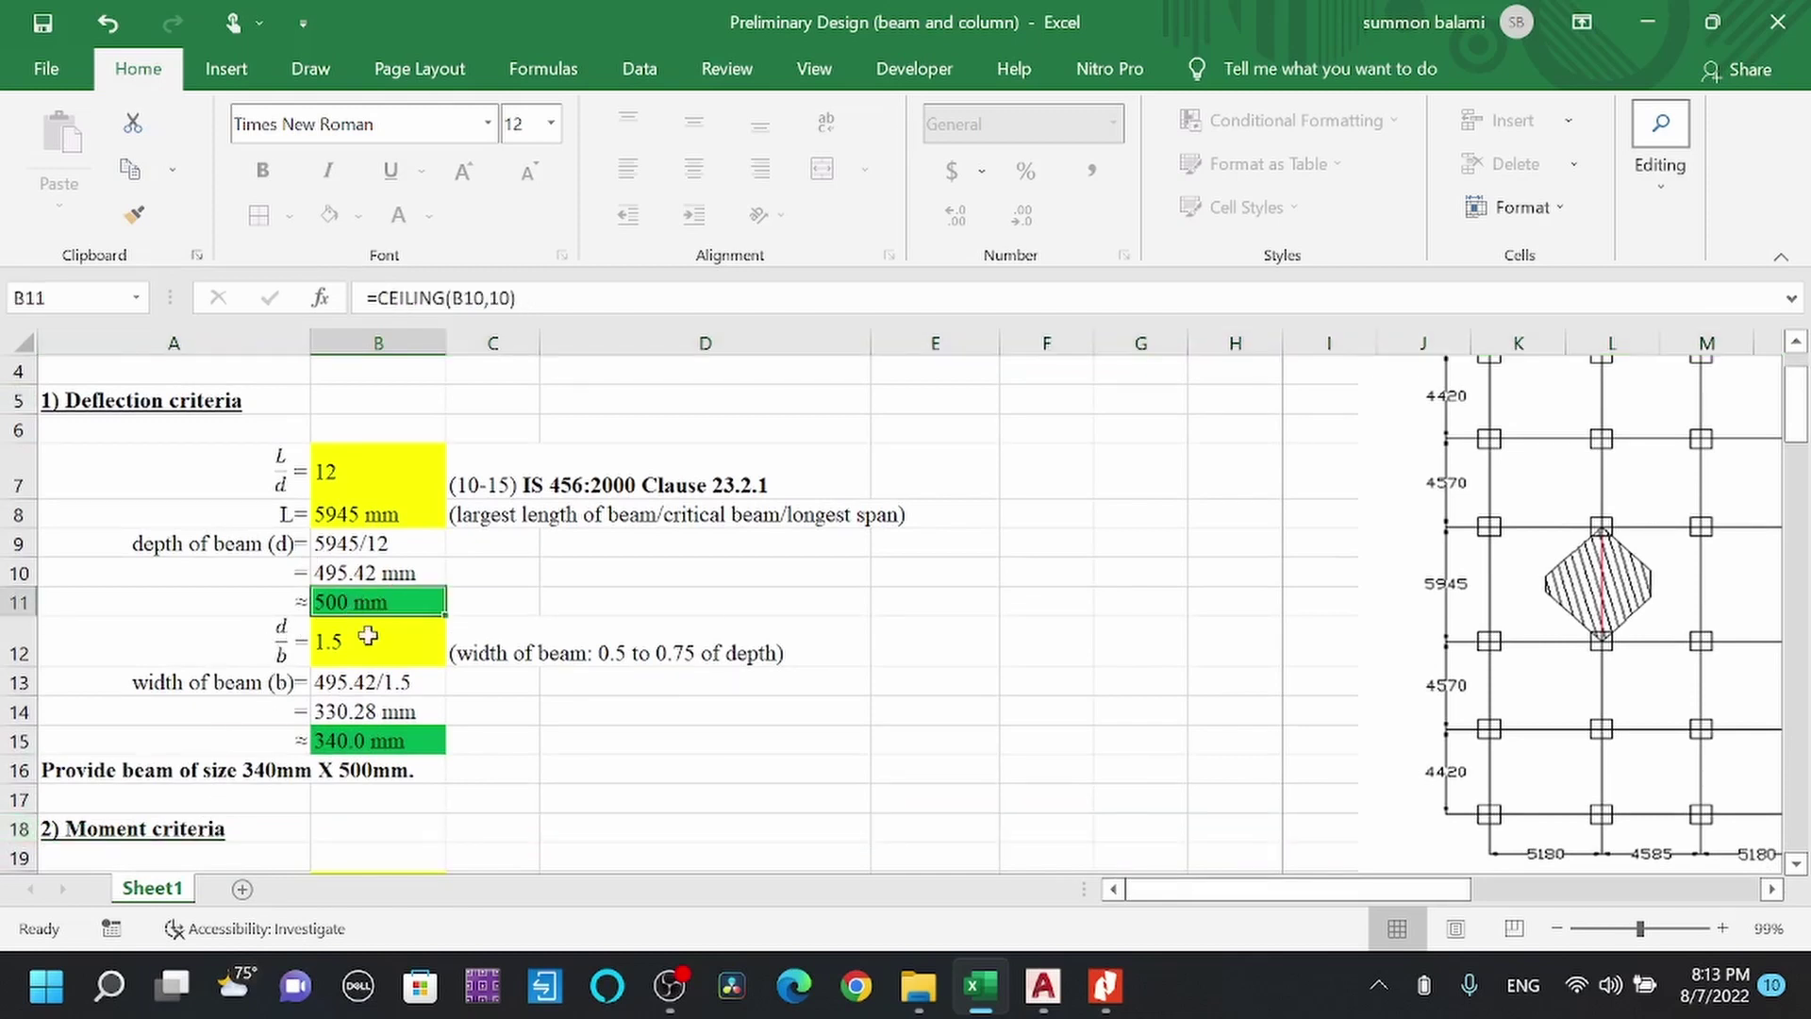
left_click(18, 828)
left_click(18, 400)
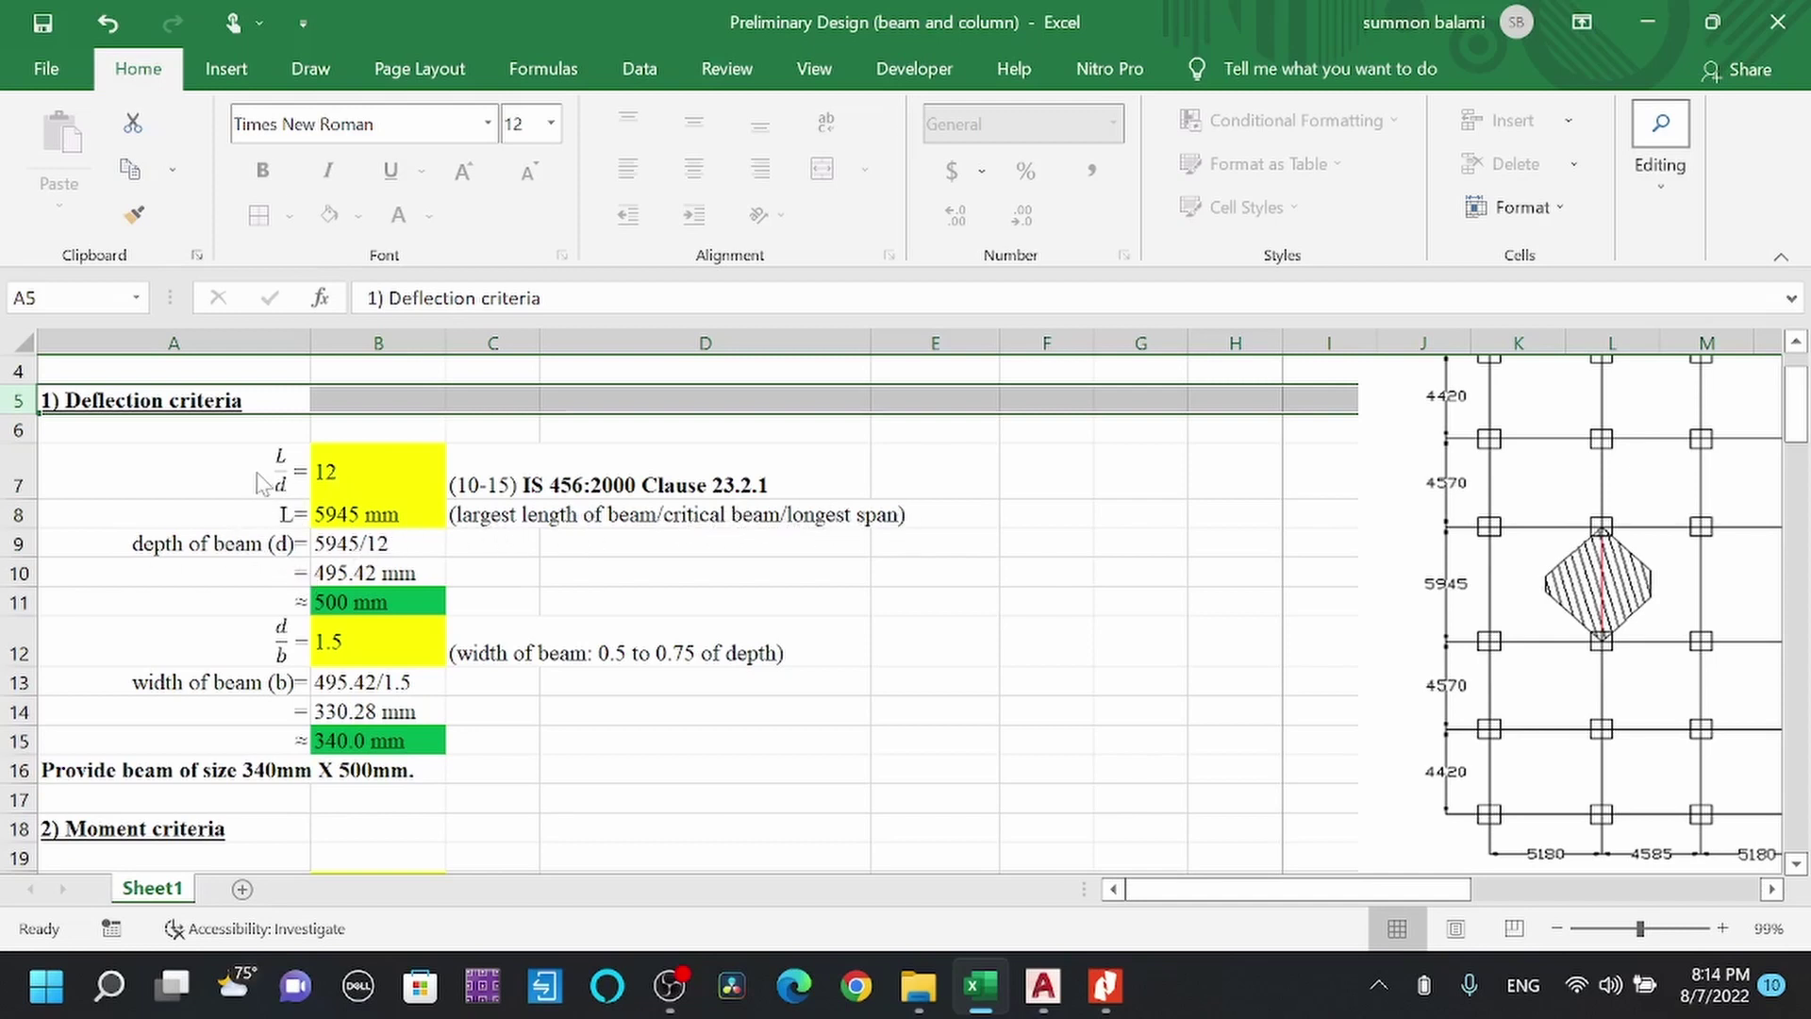
scroll(337, 500, "up", 1)
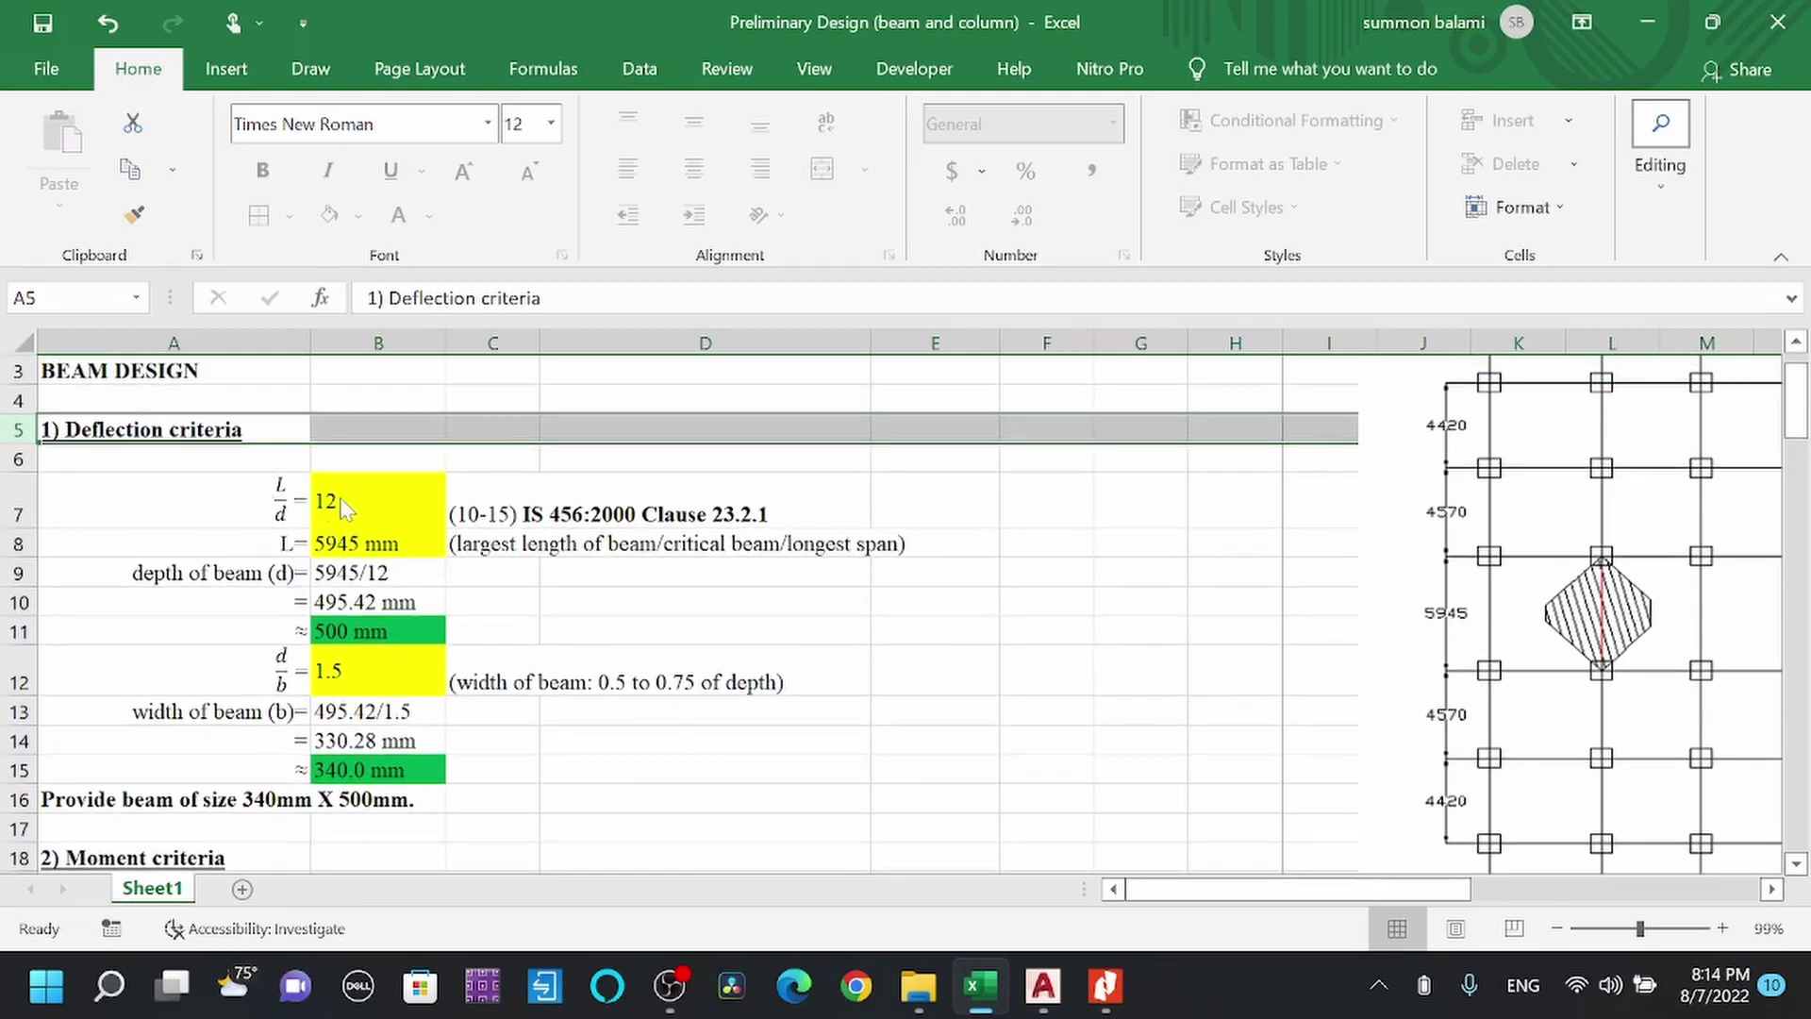
Check the L/d ratio against Clause 23.2.1 of the IS-456-2000 PDF in Nitro Pro, and return to the Excel workbook.
left_click(365, 498)
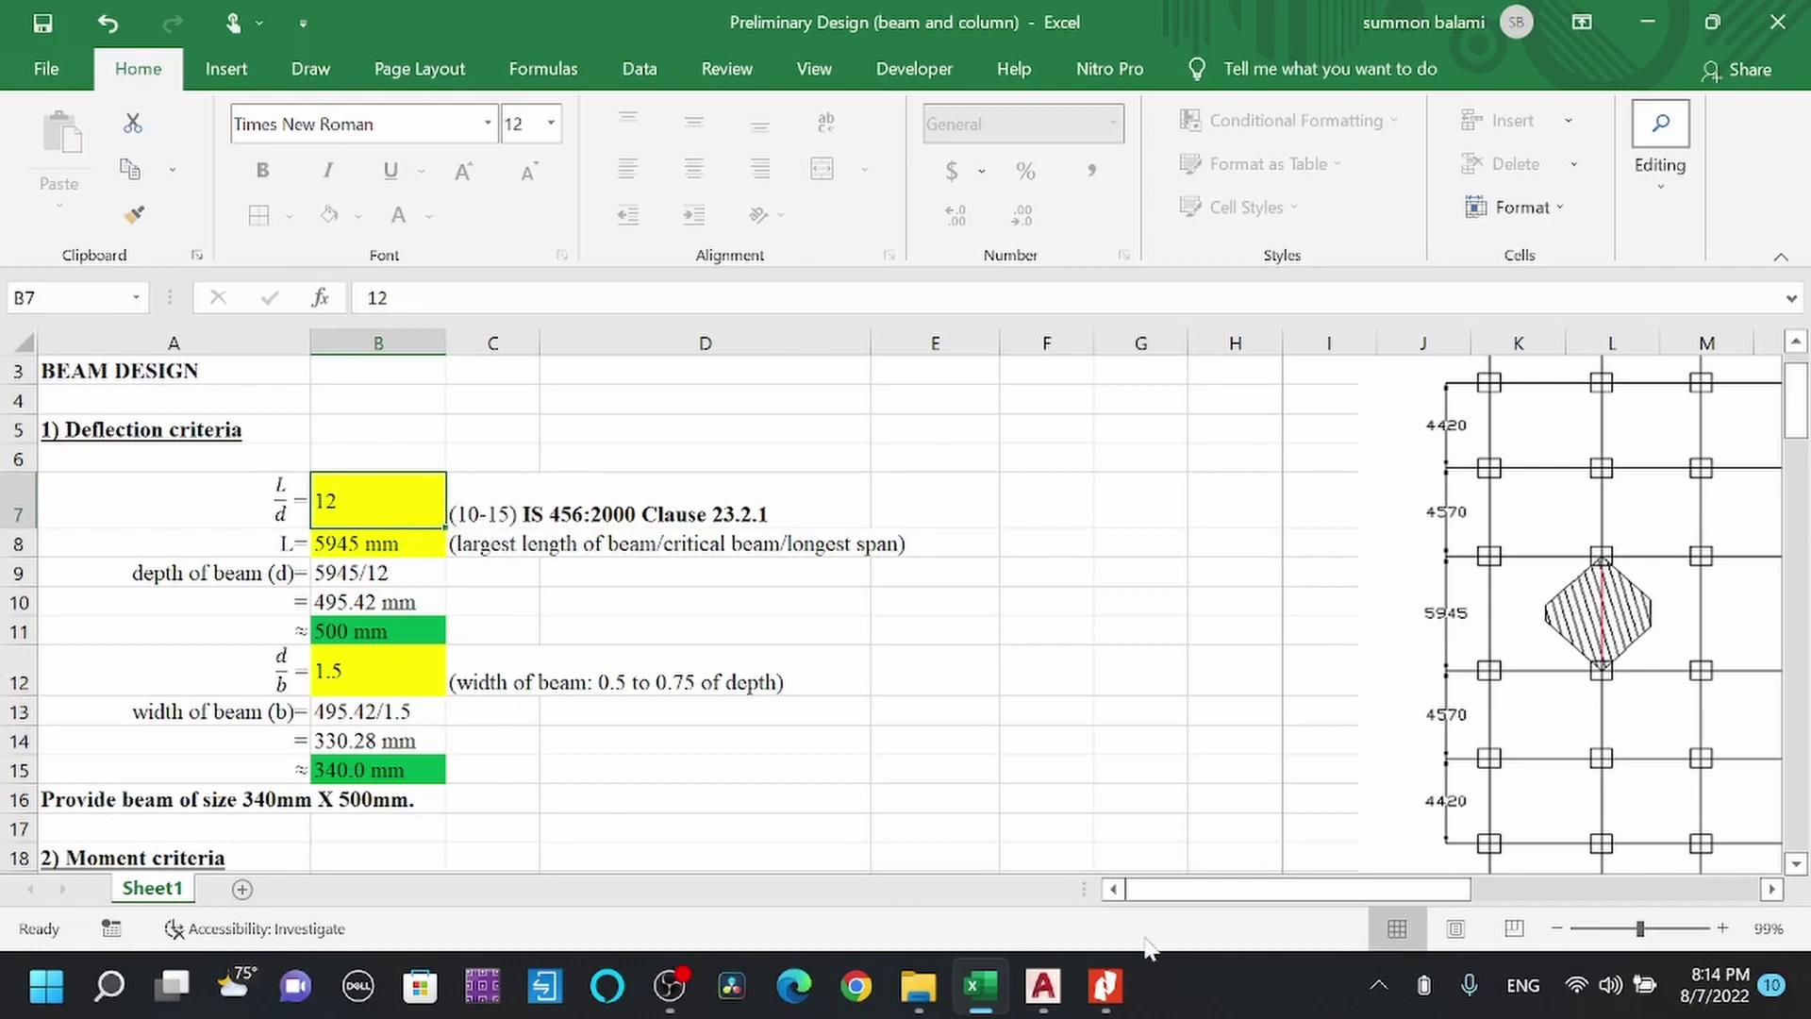
left_click(1123, 987)
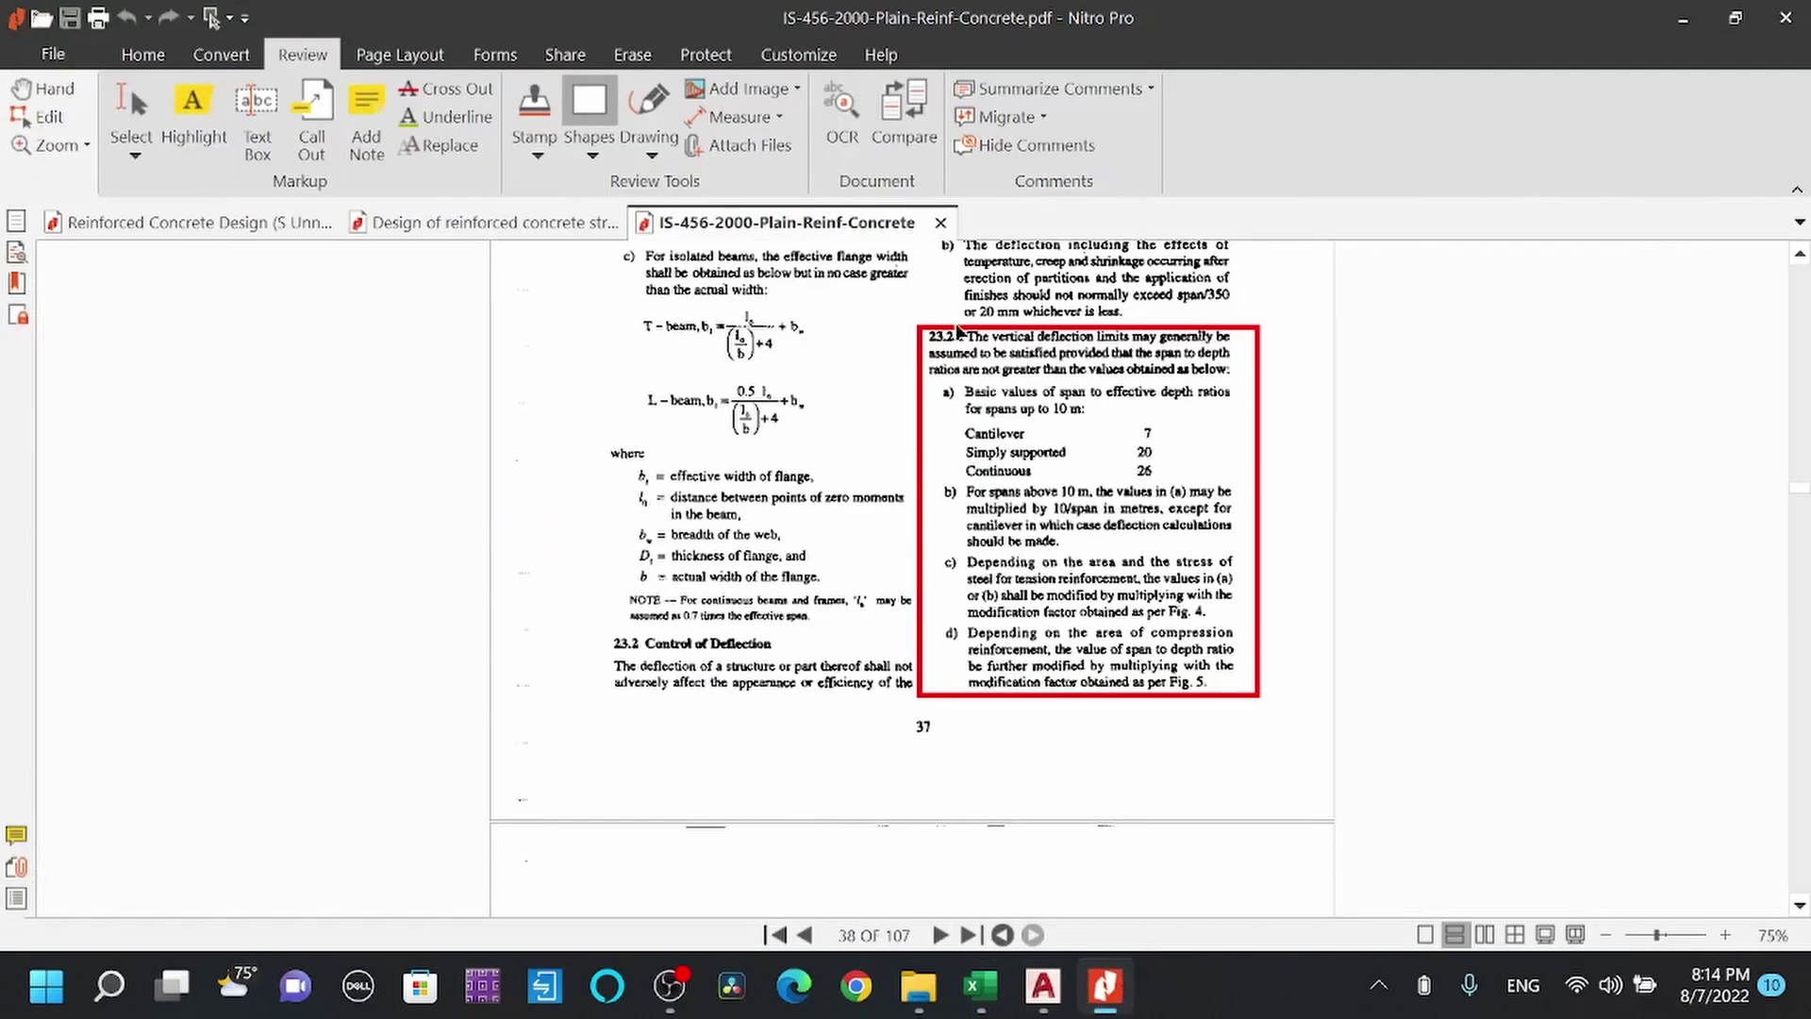
scroll(960, 380, "up", 1)
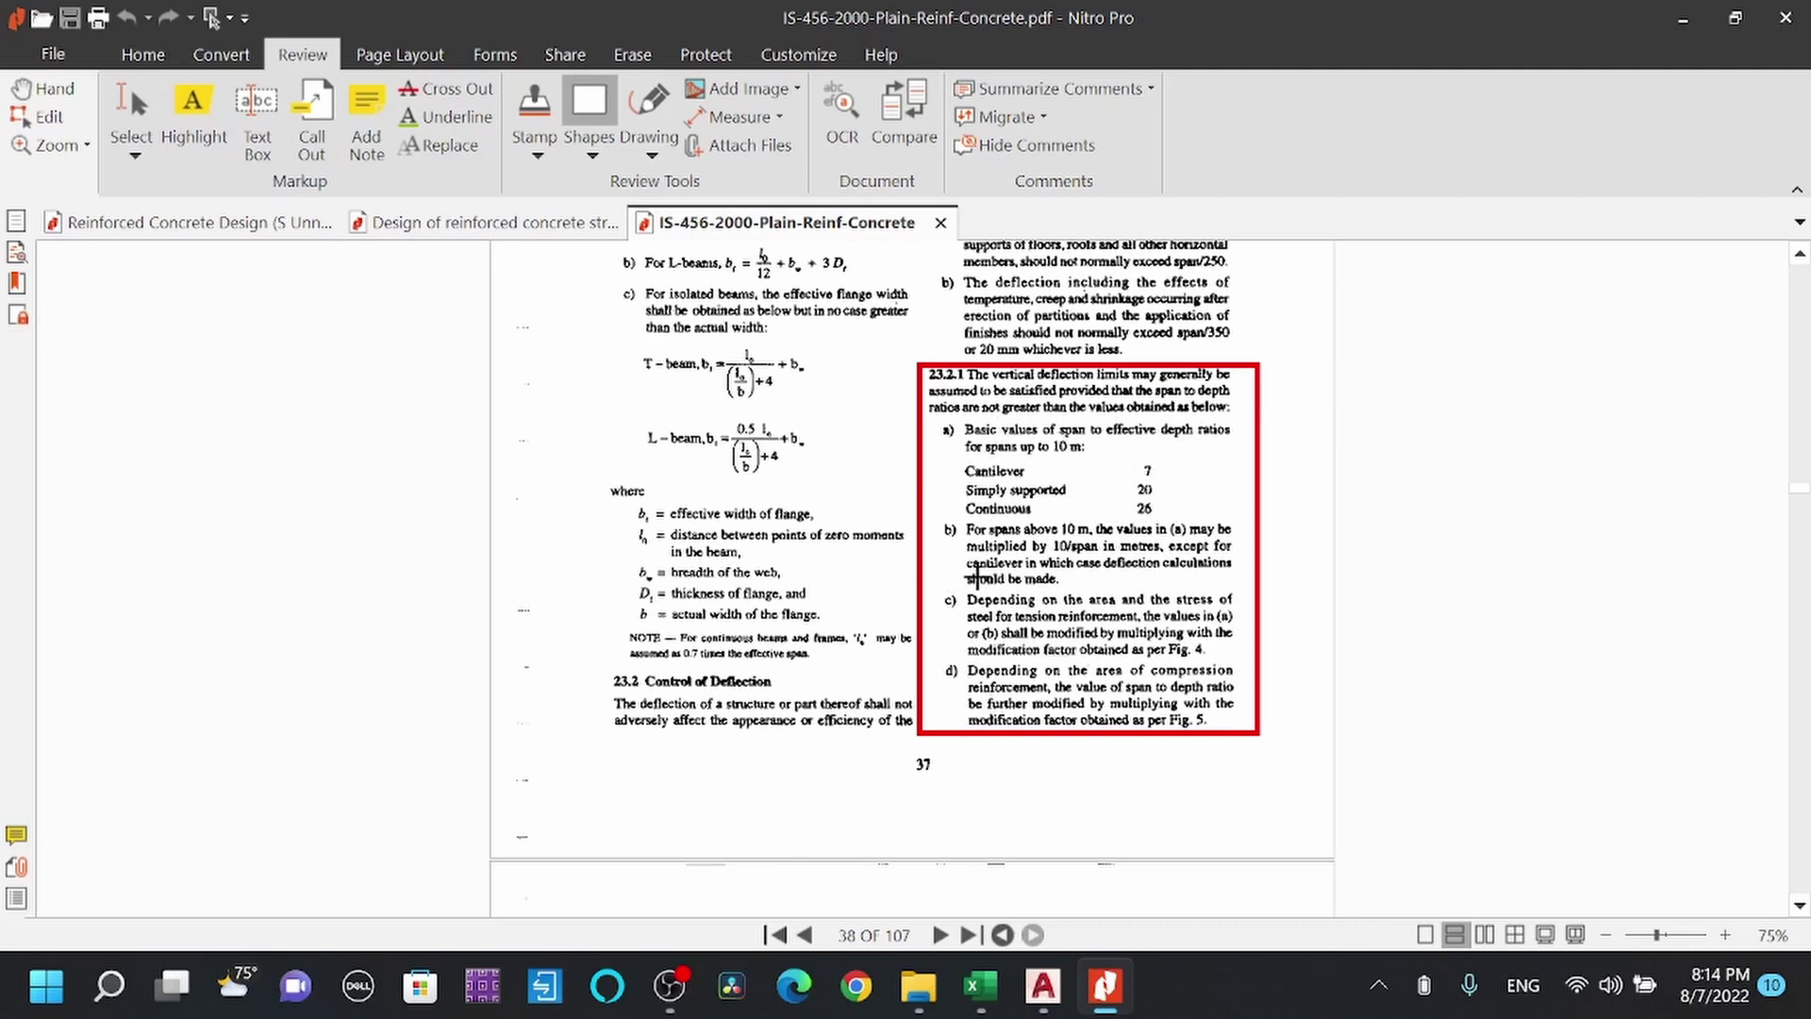
mouse_move(1109, 986)
left_click(981, 986)
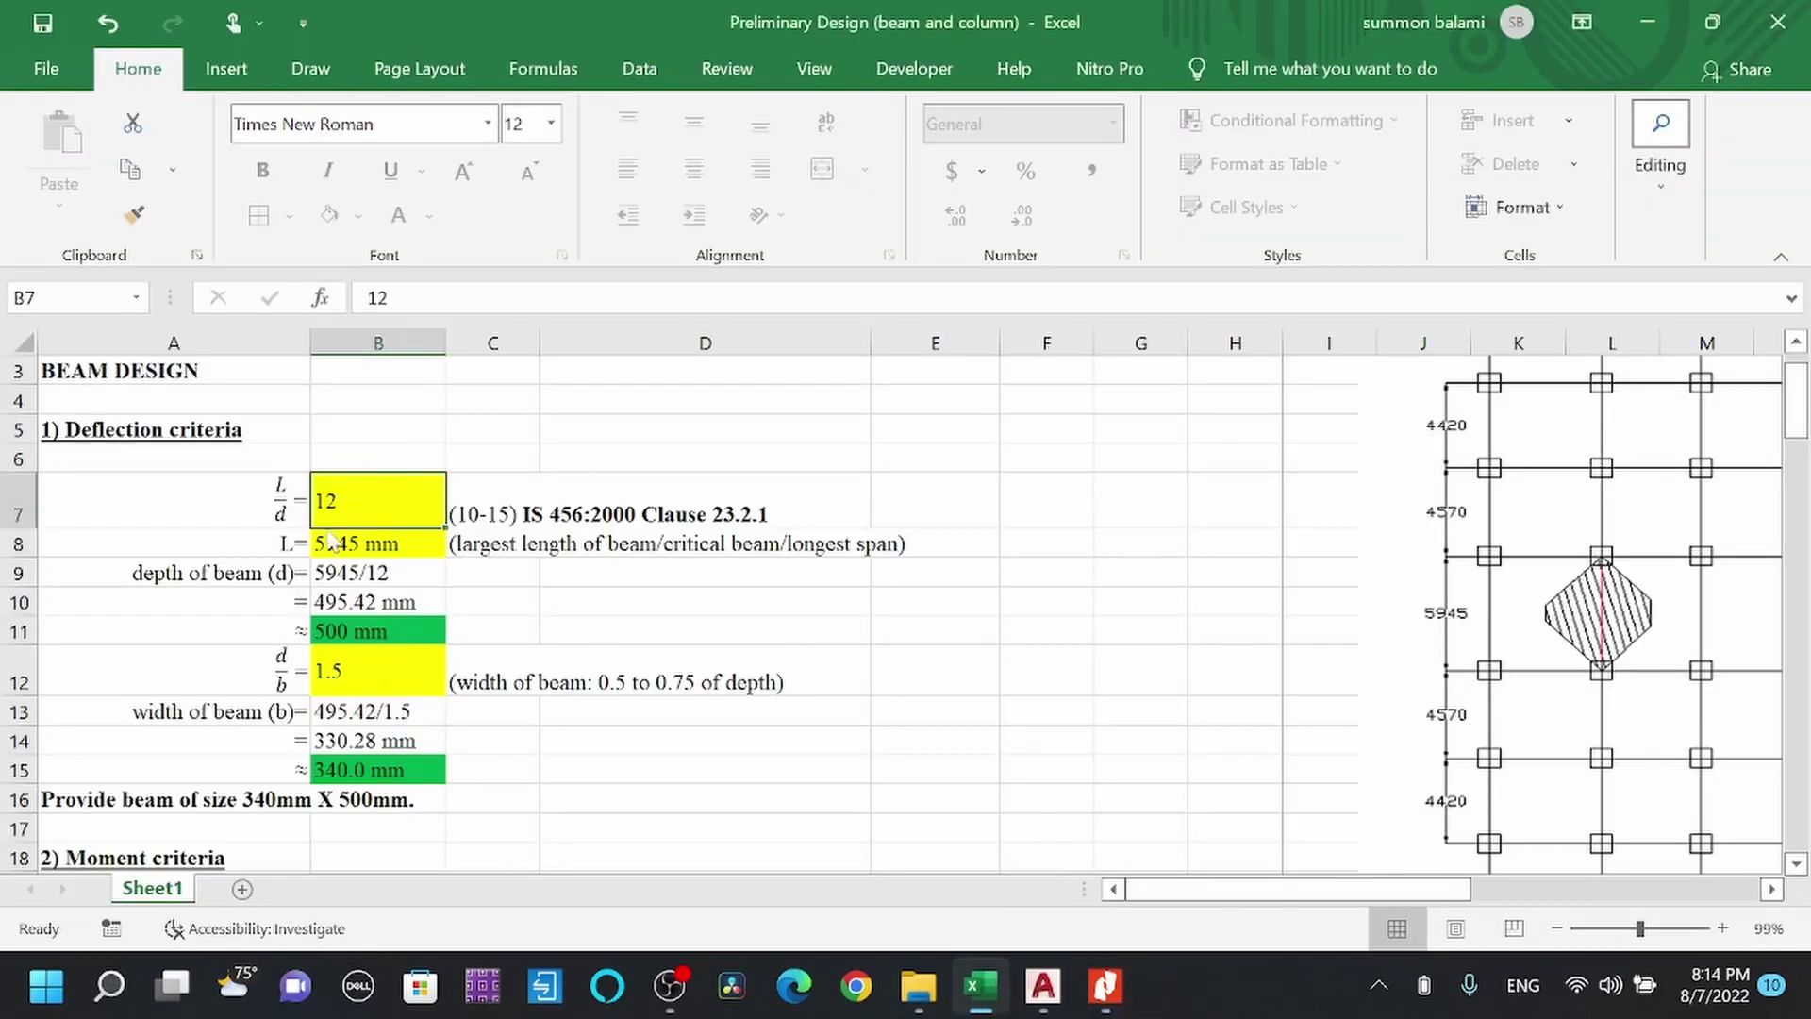
Examine the column grid plan beside the calculations to identify the critical beam with the longest span.
scroll(267, 544, "down", 1)
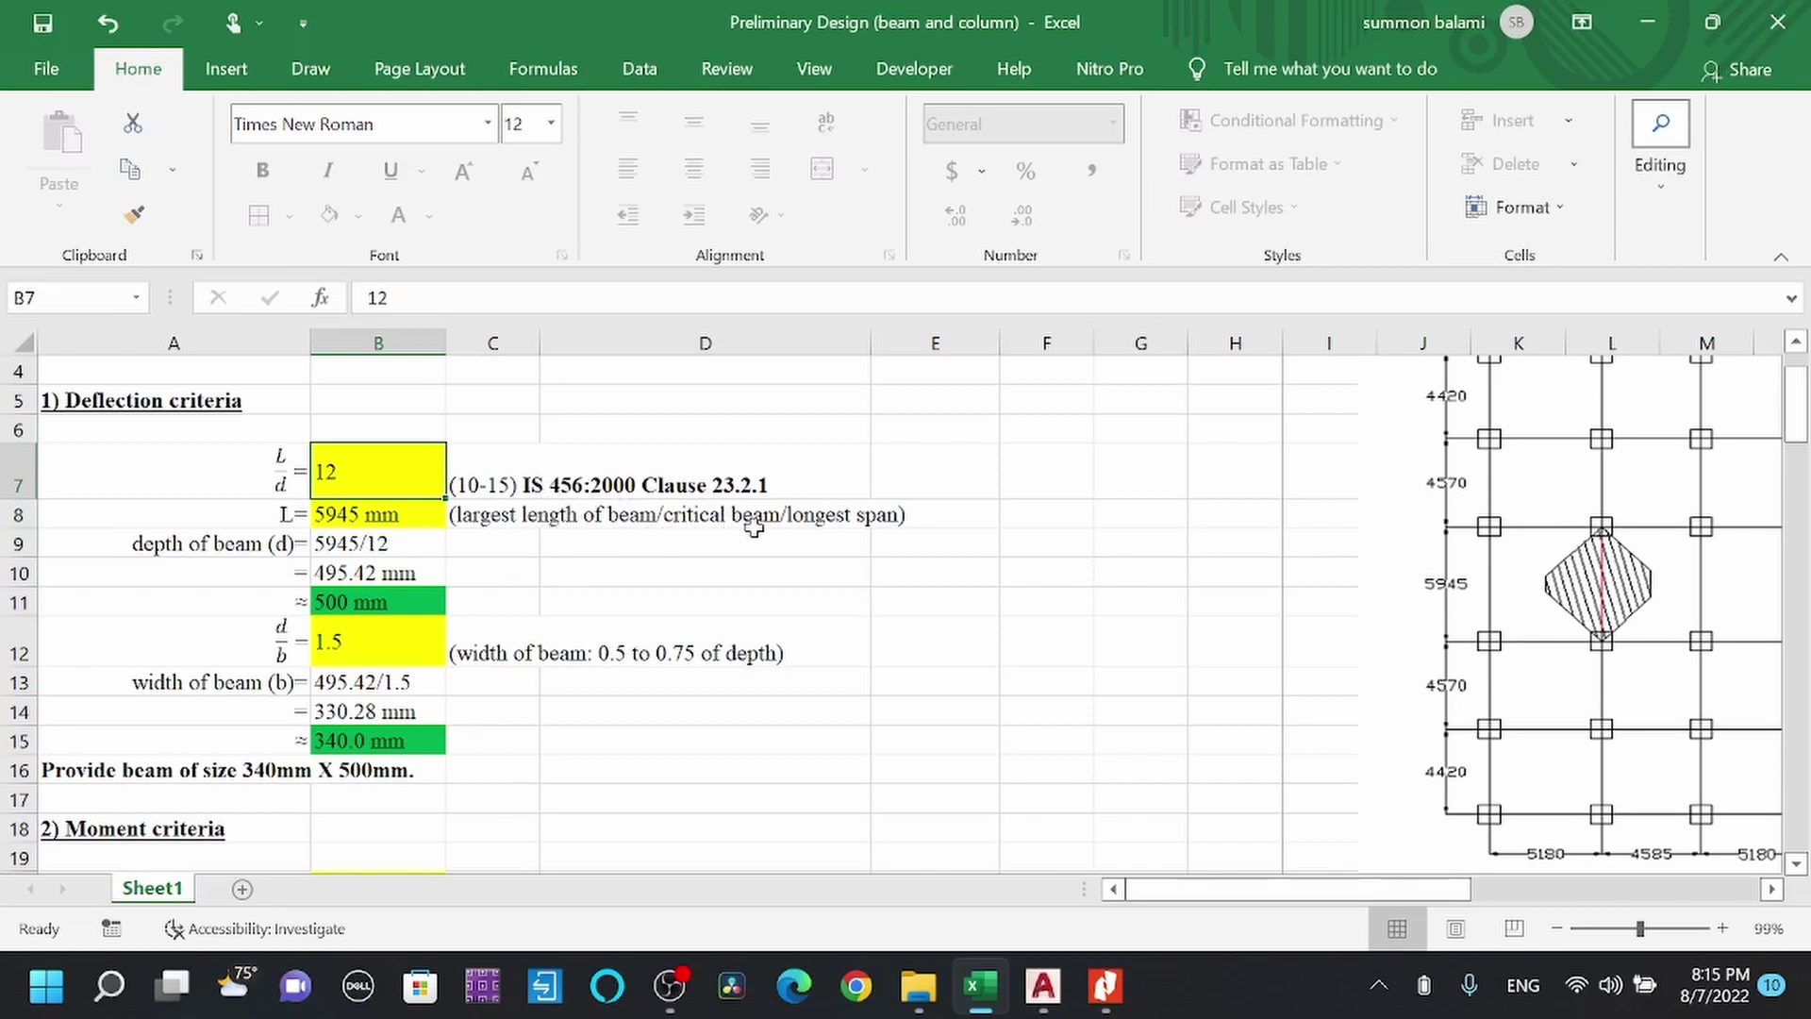
left_click_drag(1349, 889, 1426, 890)
scroll(773, 571, "up", 1)
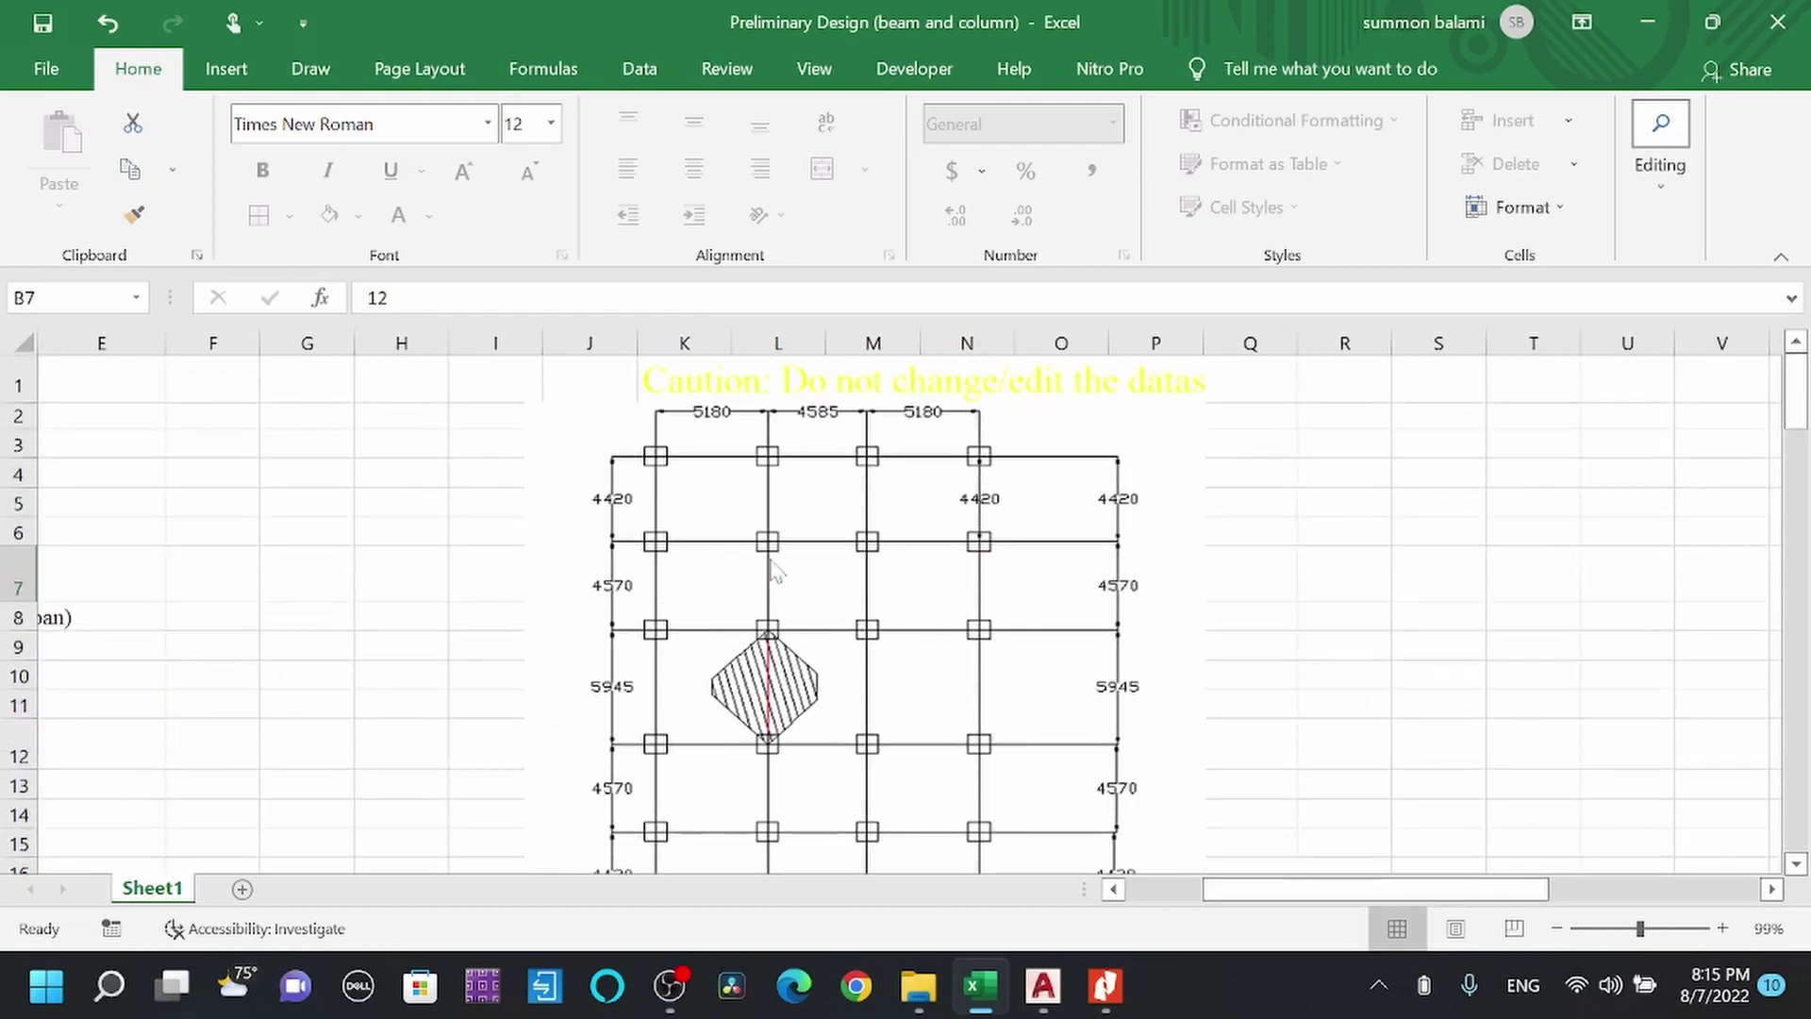
scroll(774, 571, "down", 1)
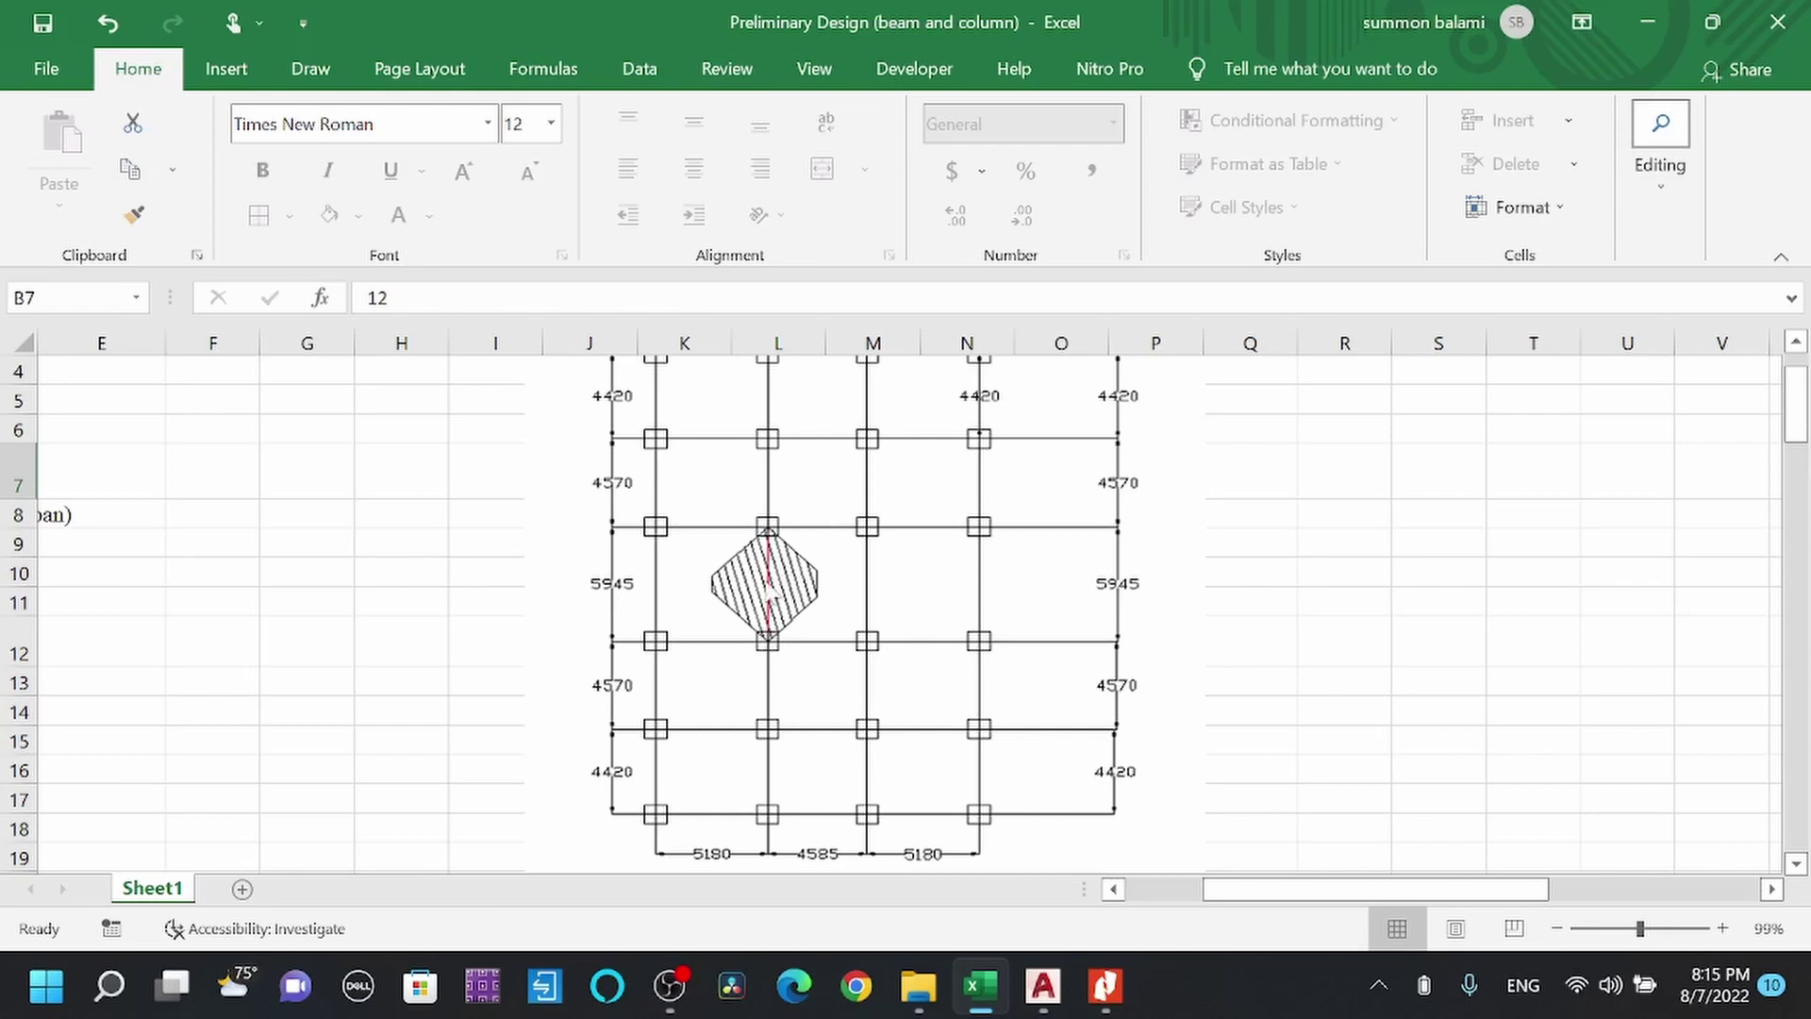
scroll(779, 545, "up", 1)
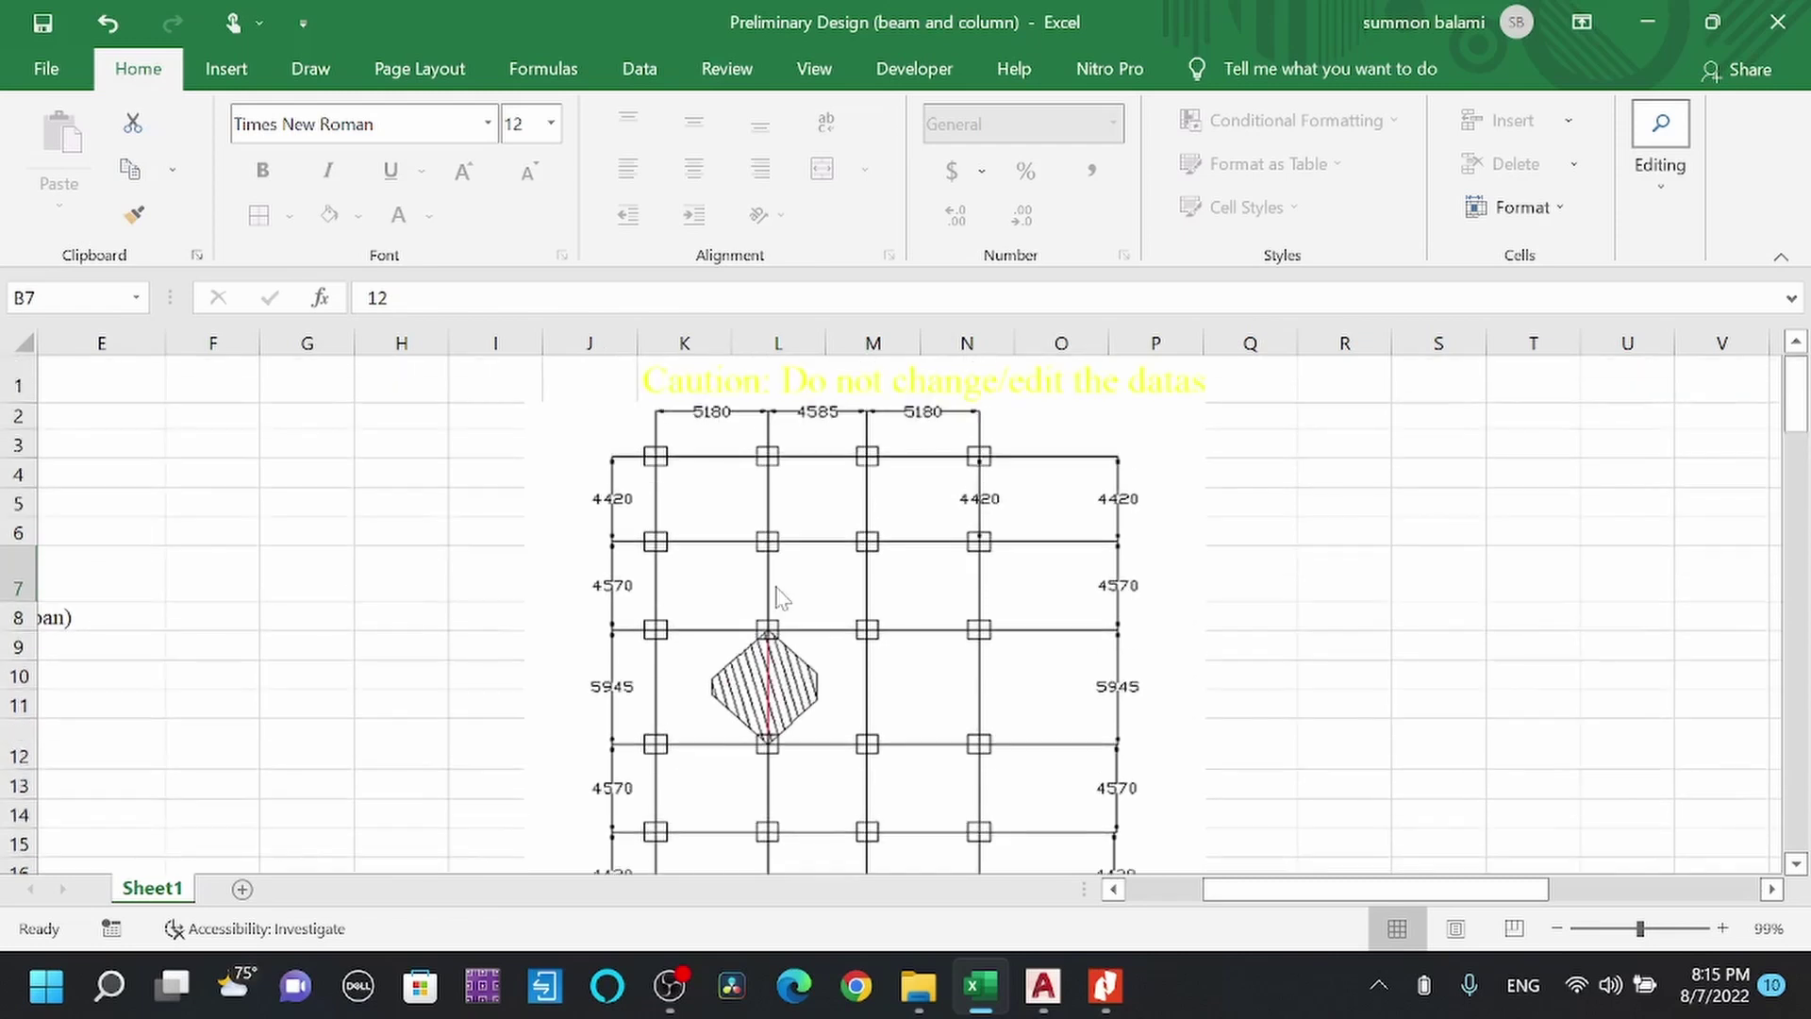
scroll(580, 717, "down", 1)
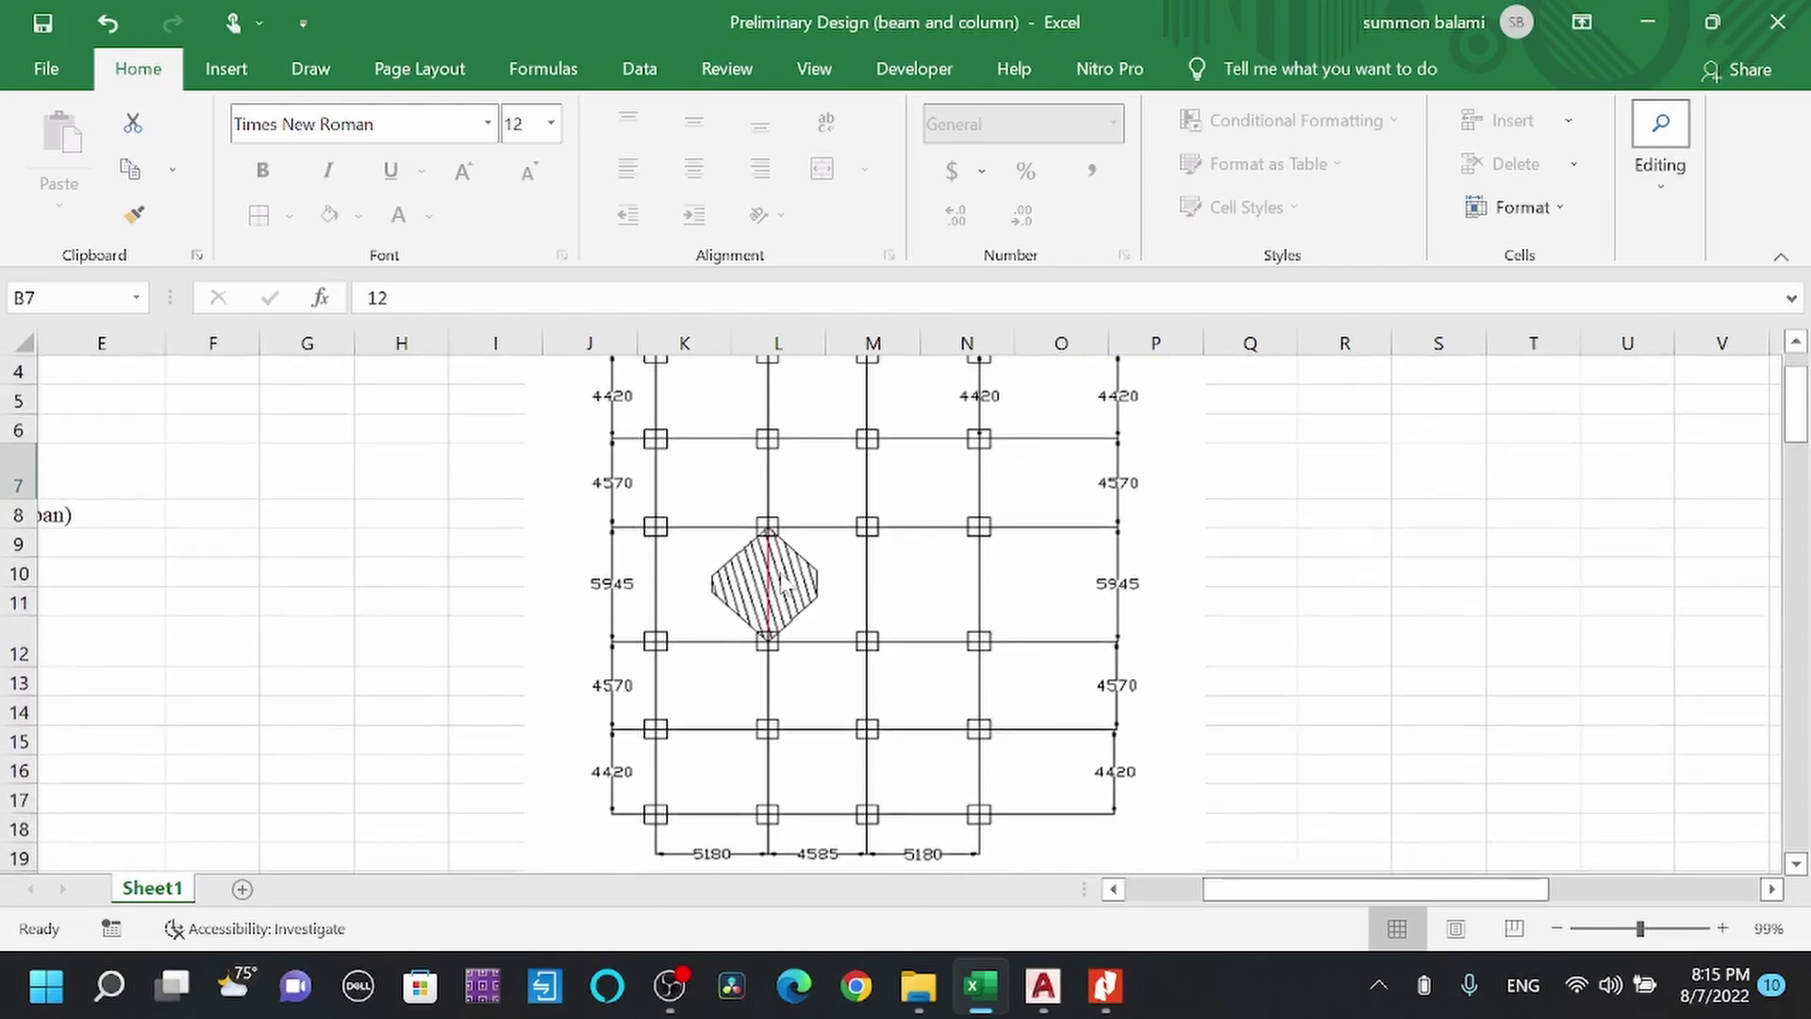
left_click_drag(1338, 889, 1258, 904)
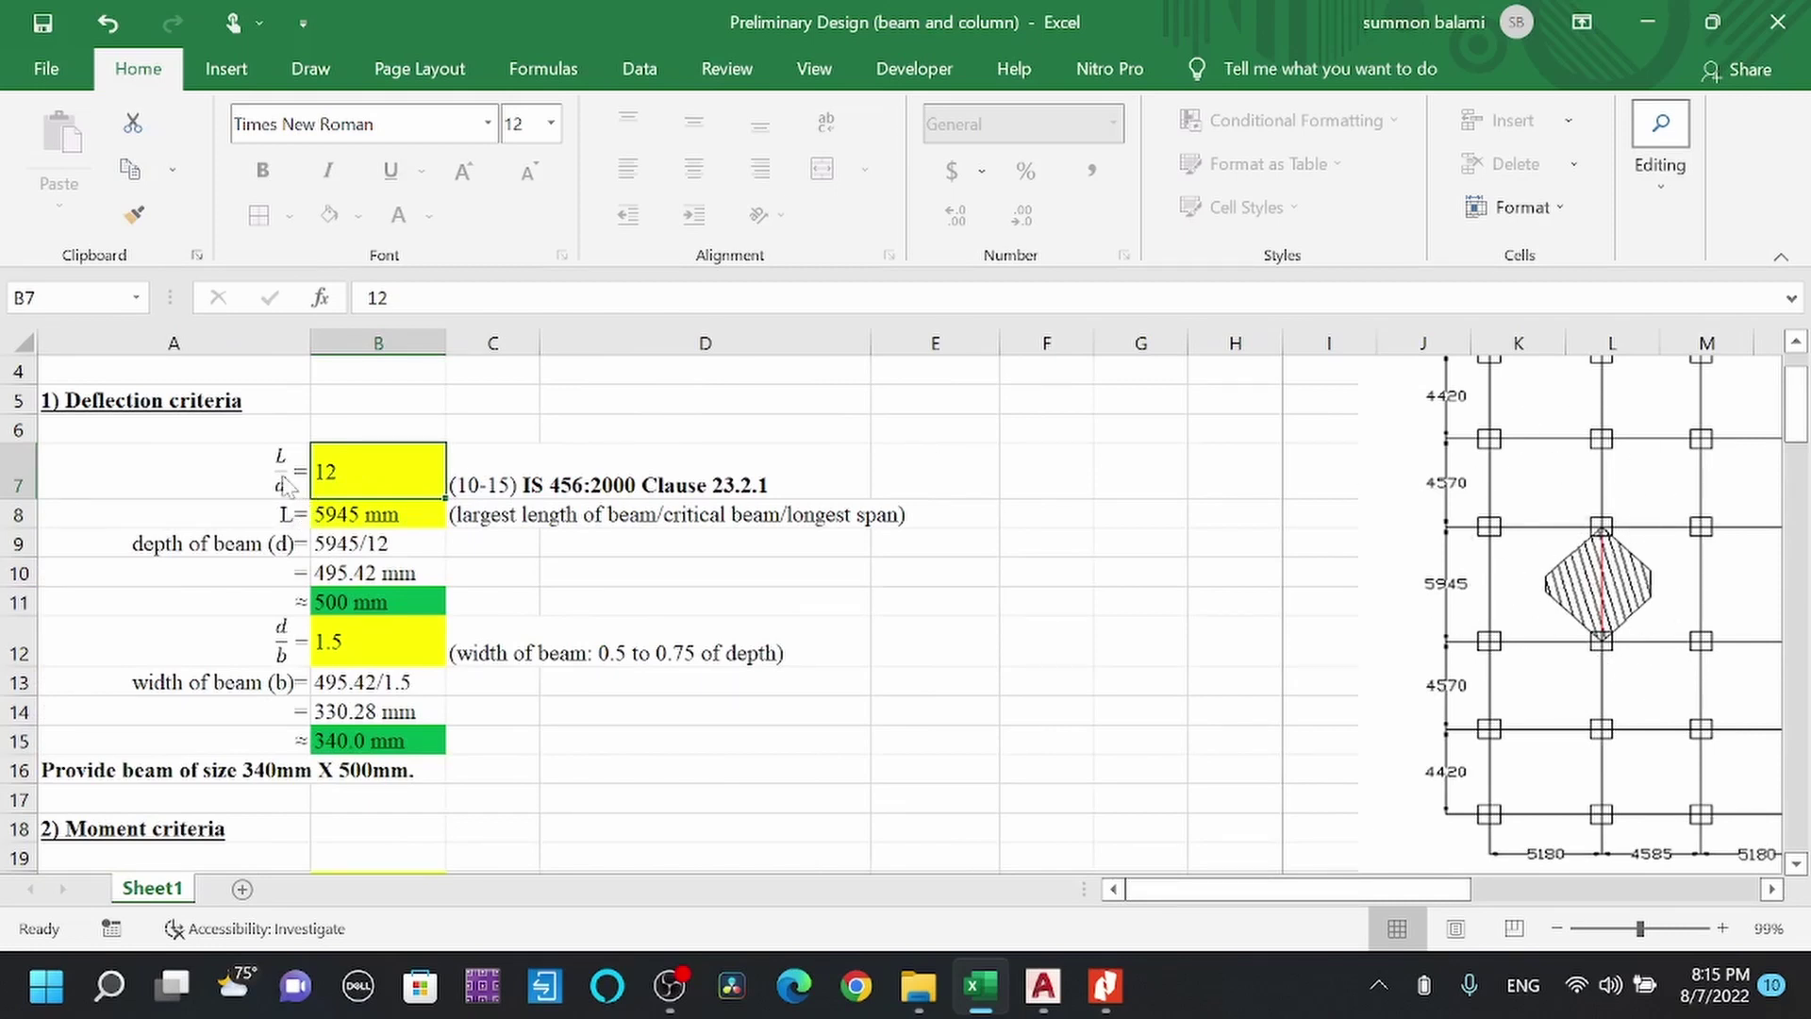
Inspect the beam depth calculation in rows 7 to 11, from span L and the L/d ratio to the rounded depth.
left_click(263, 517)
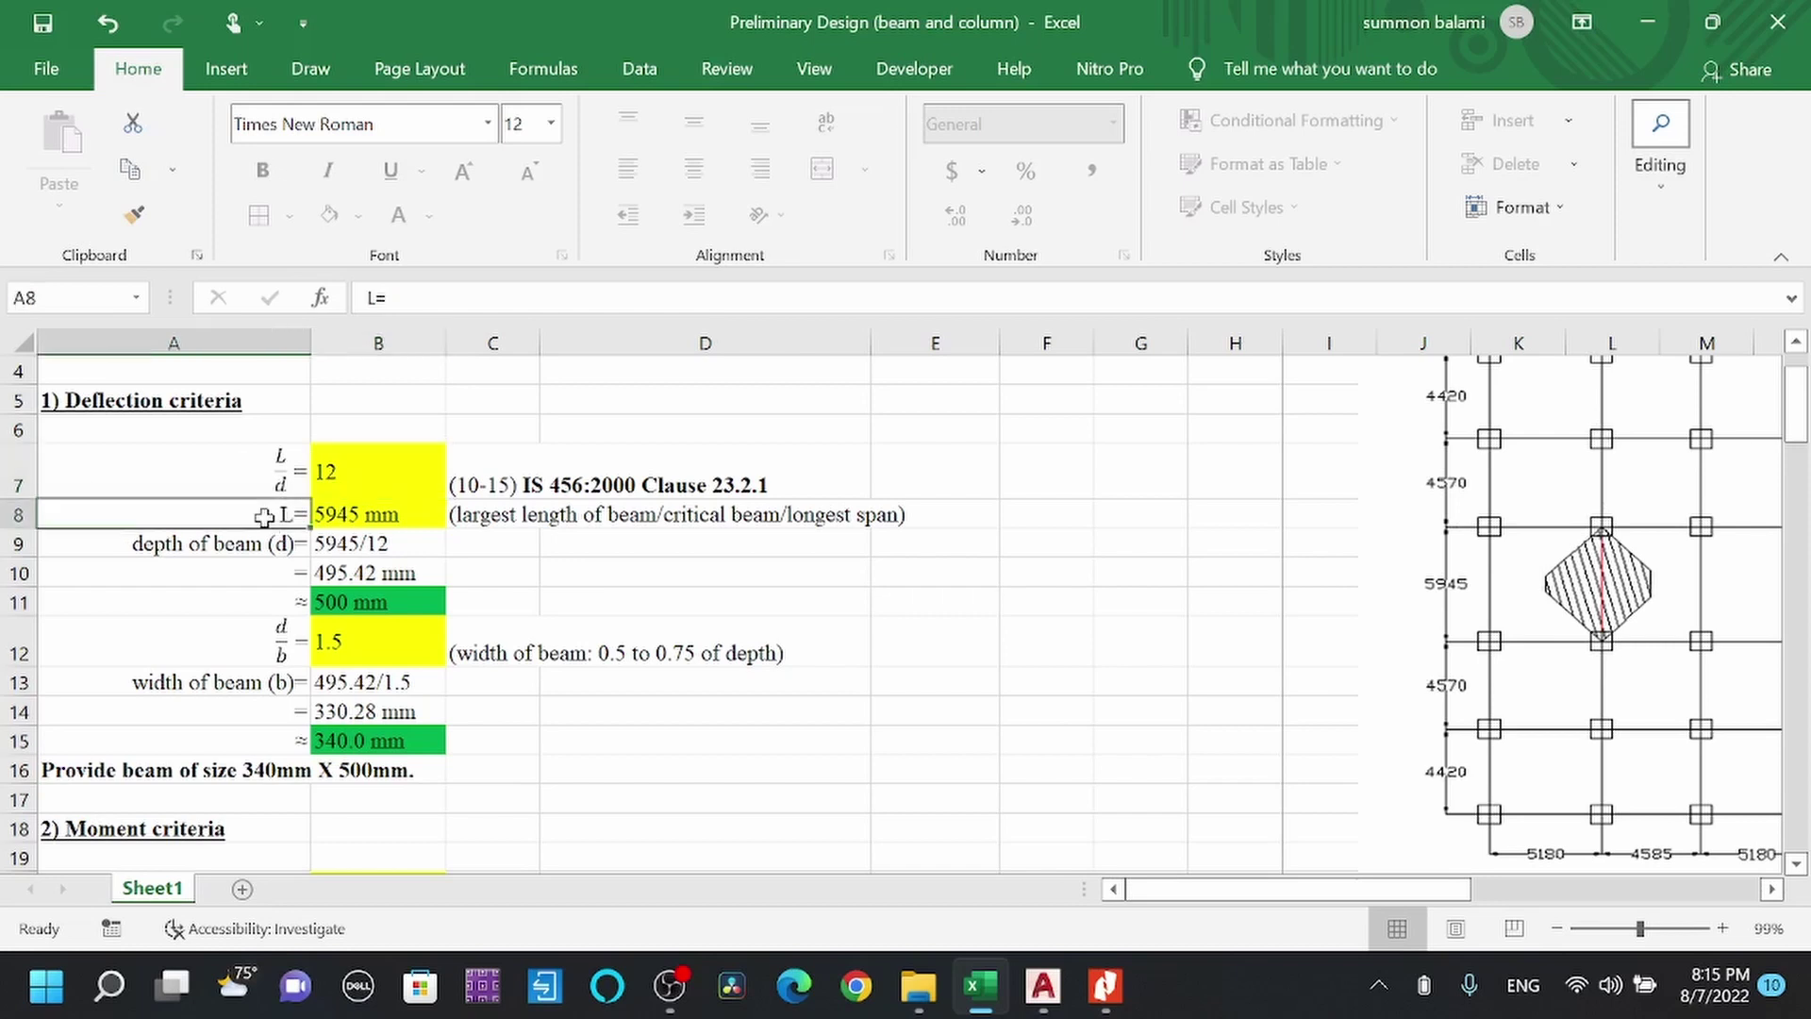
left_click(349, 481)
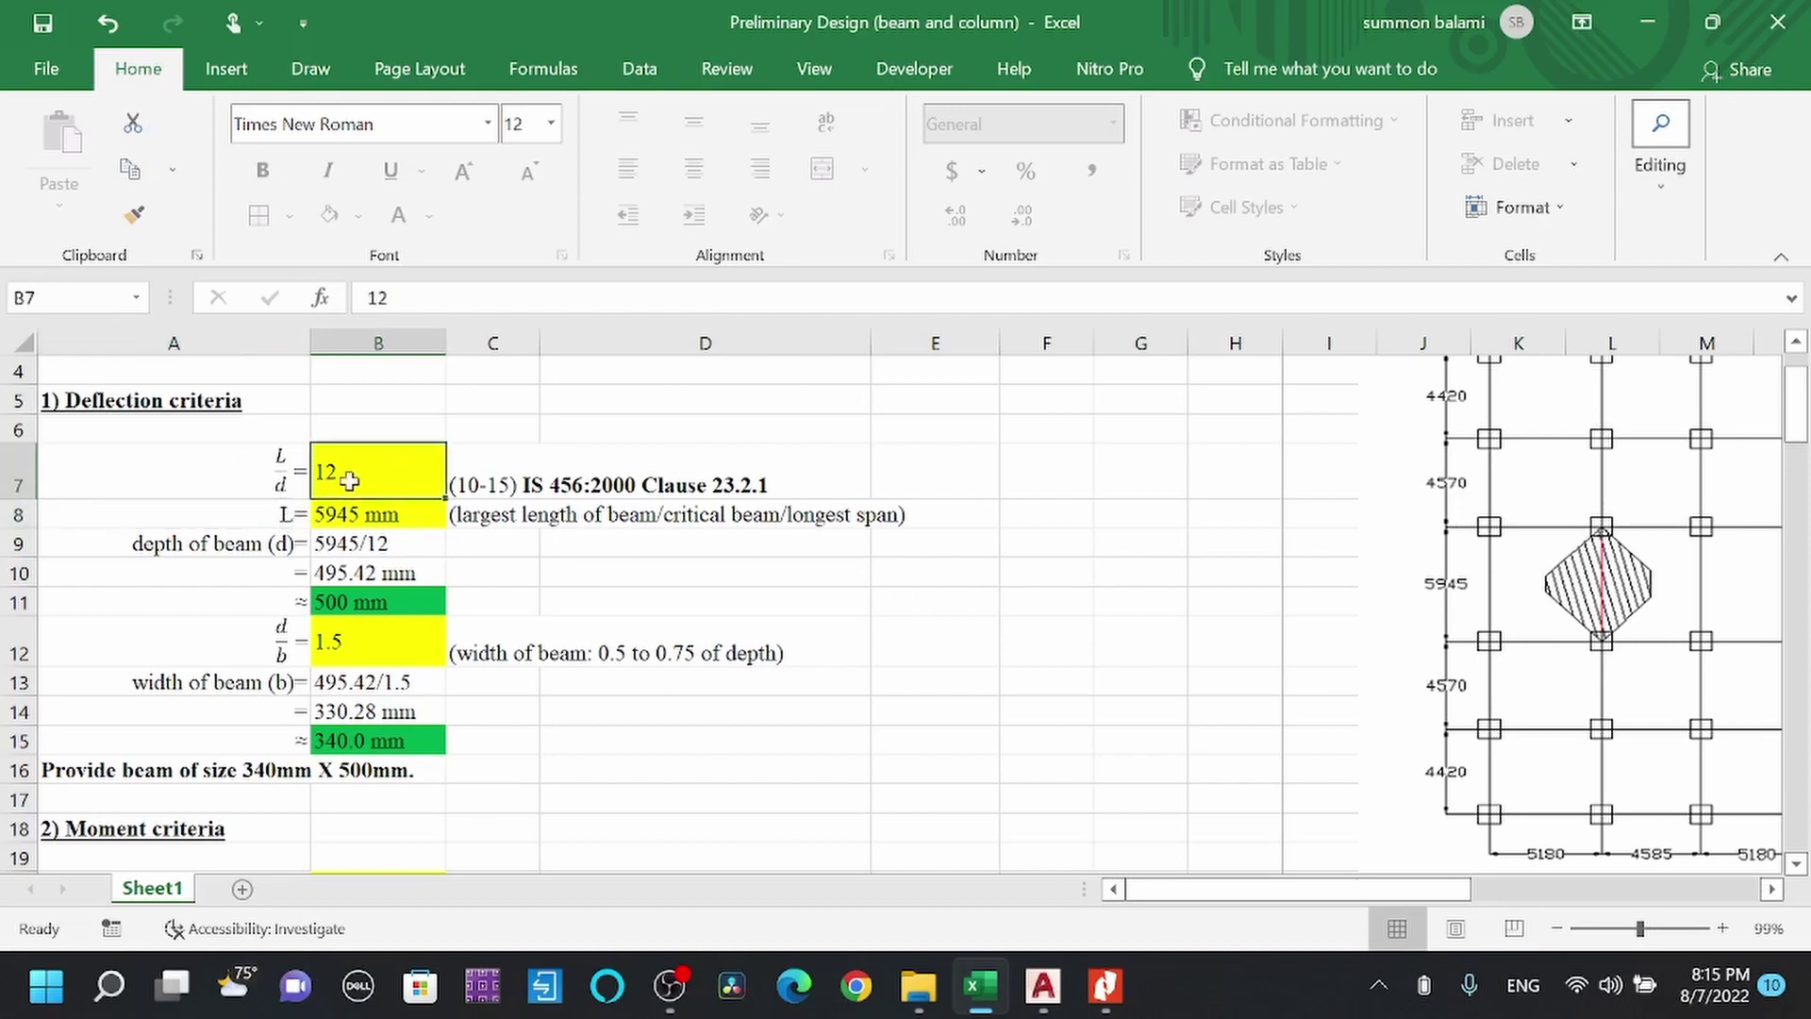
left_click(231, 546)
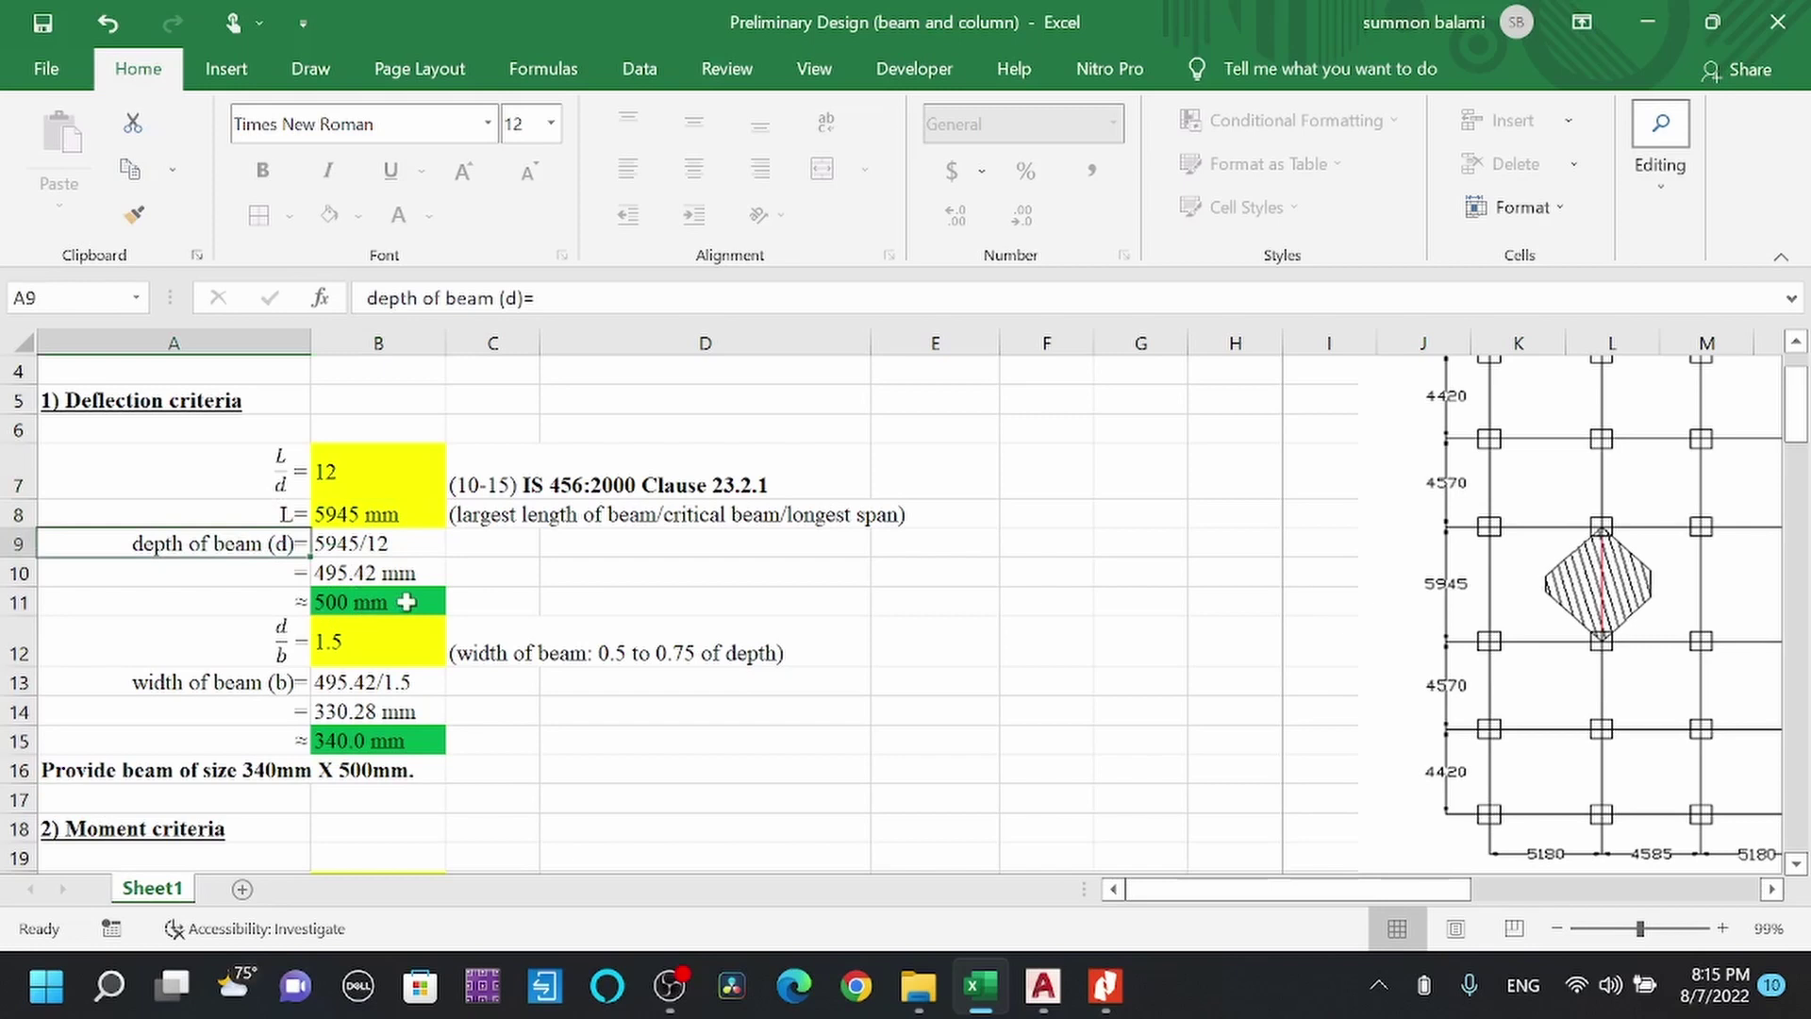
left_click(375, 577)
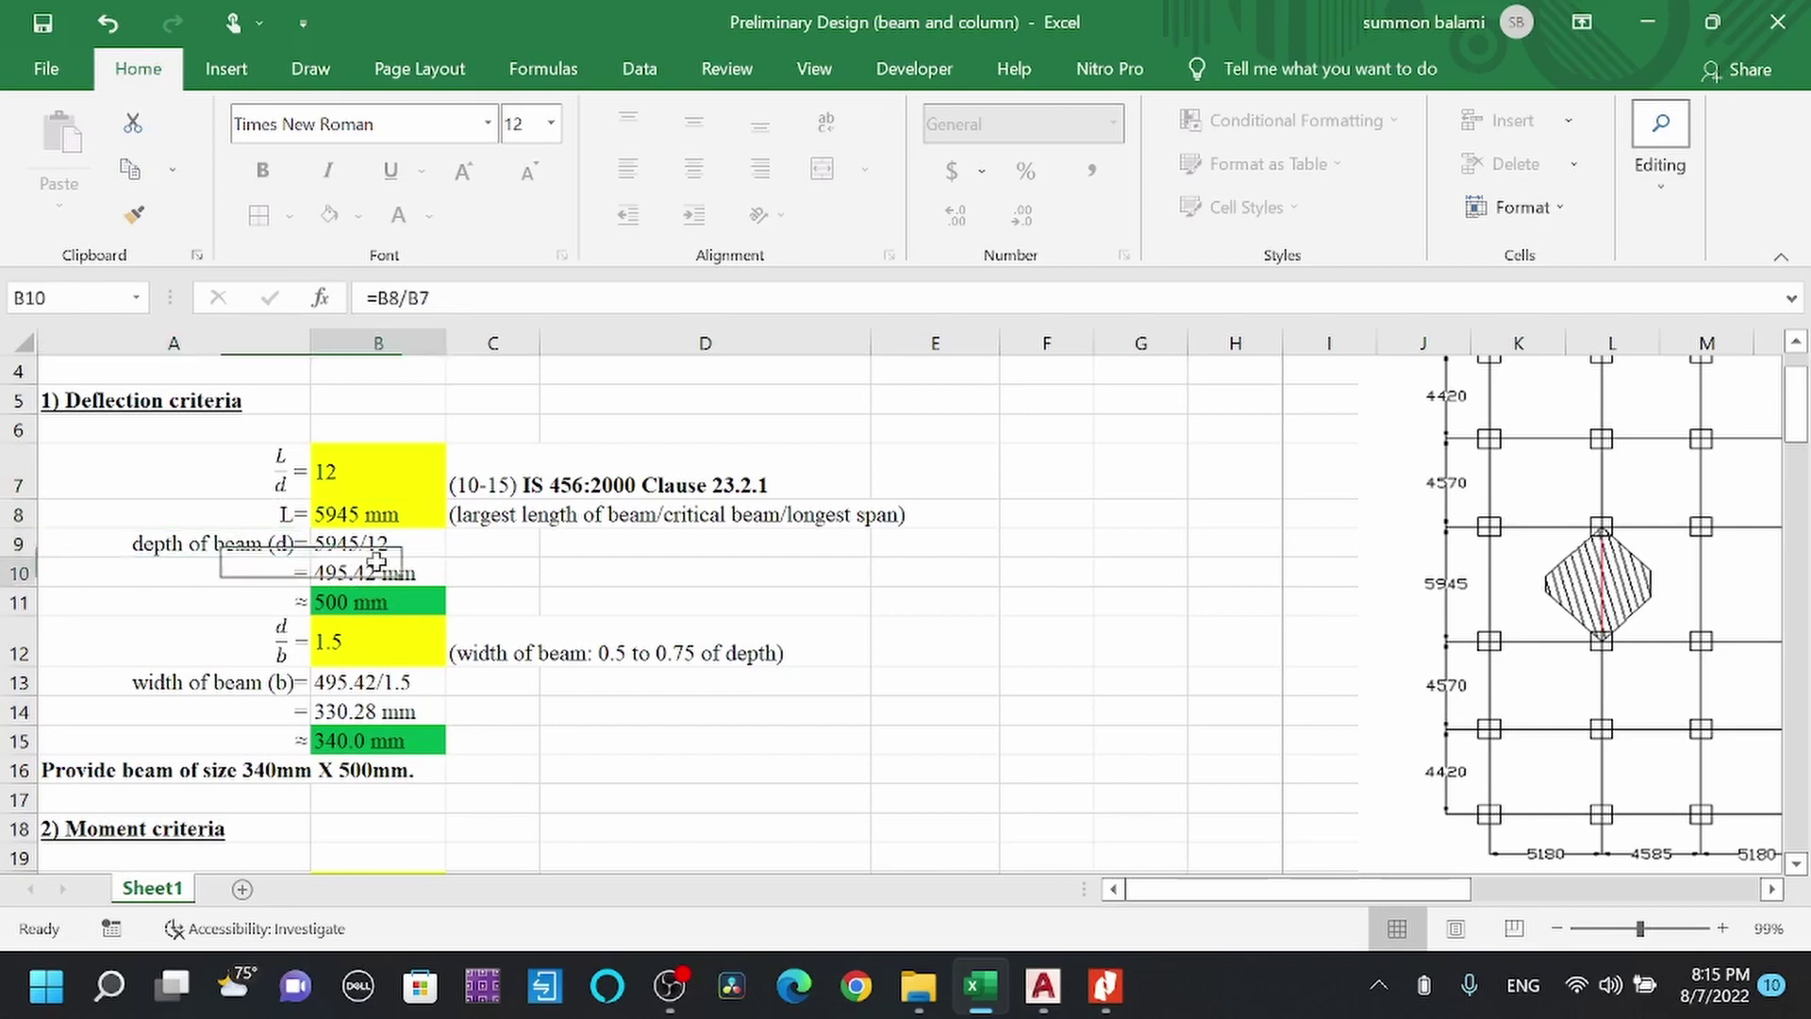
left_click(395, 606)
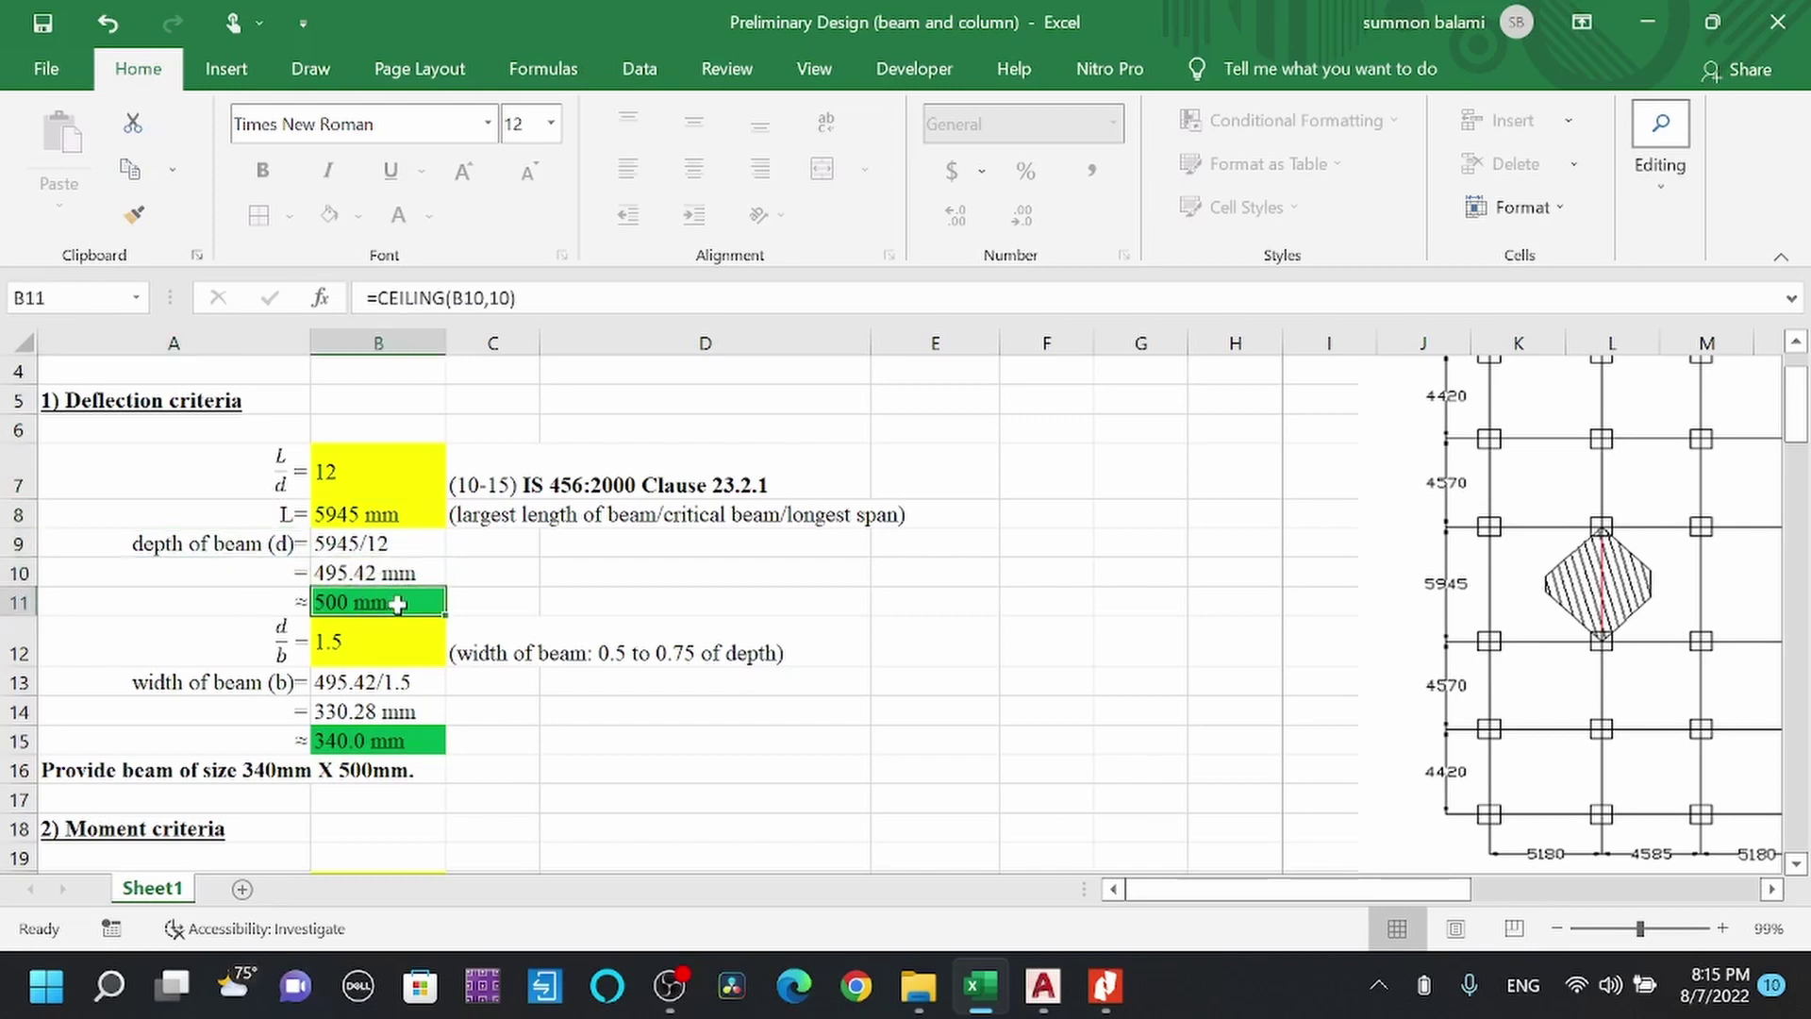
Inspect the d/b ratio, its width guideline note, and the beam width formulas in B13 and B14.
scroll(397, 604, "down", 1)
left_click(238, 582)
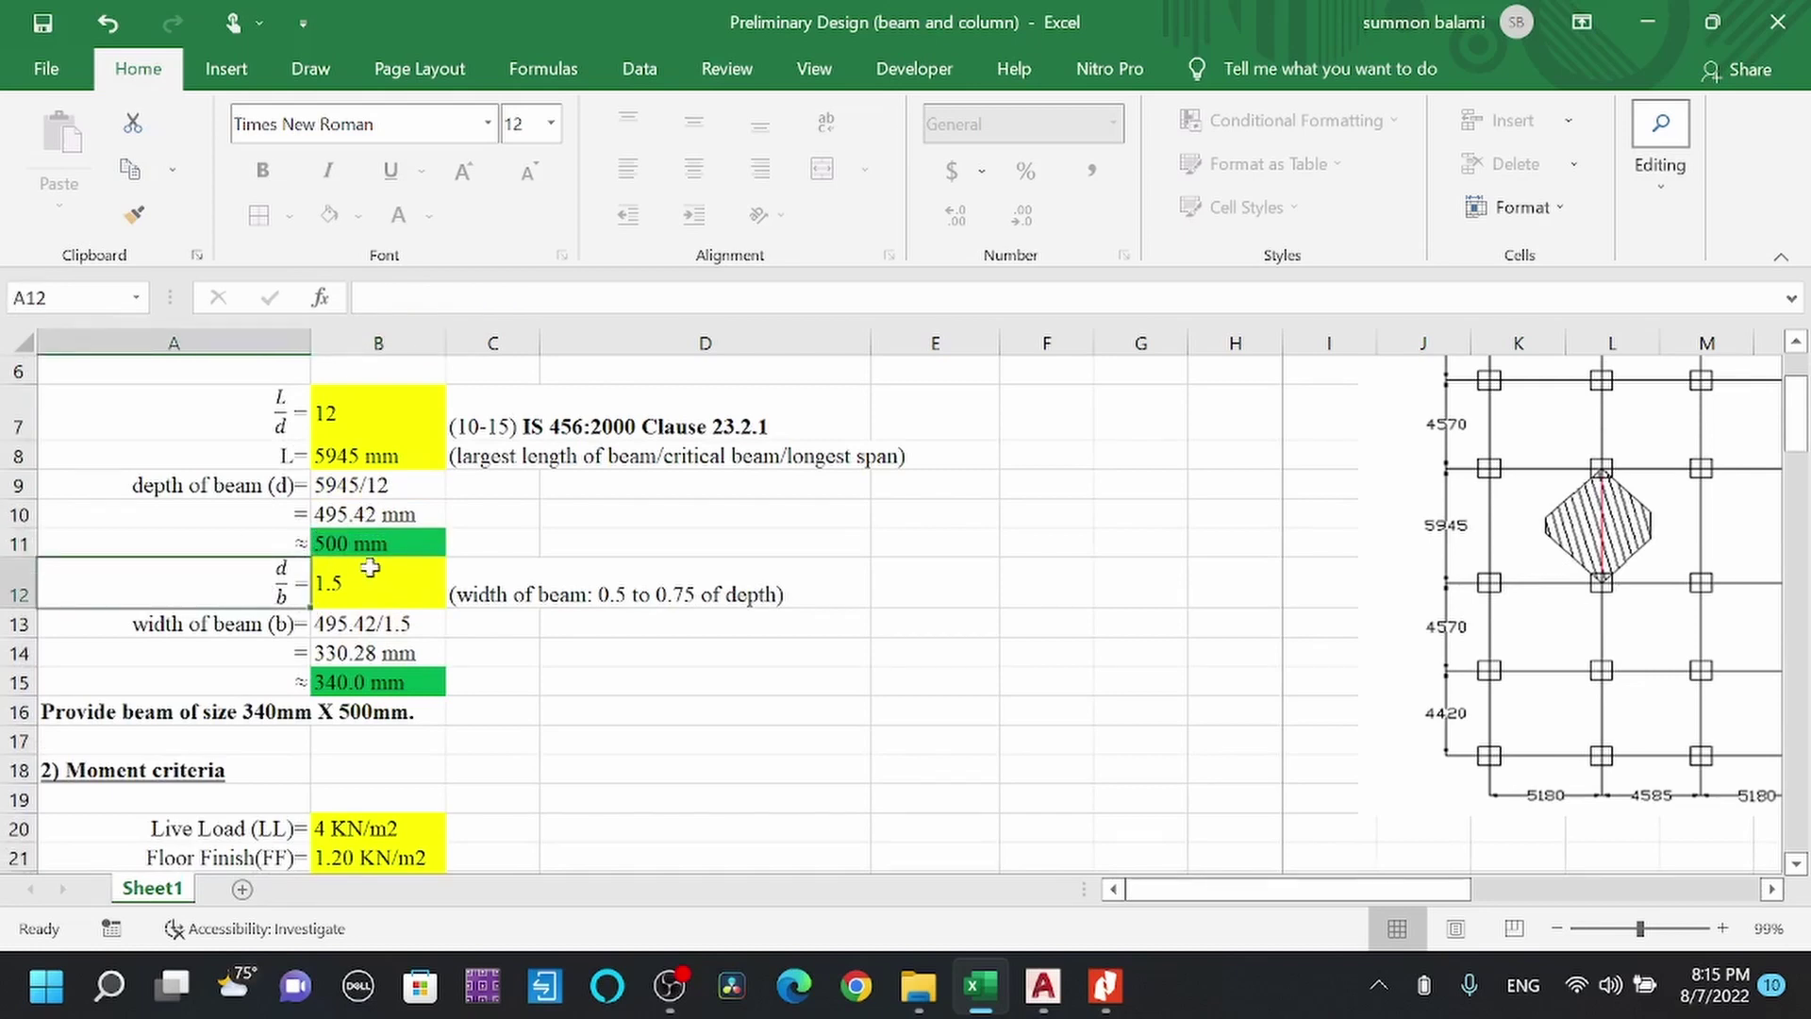
left_click(368, 568)
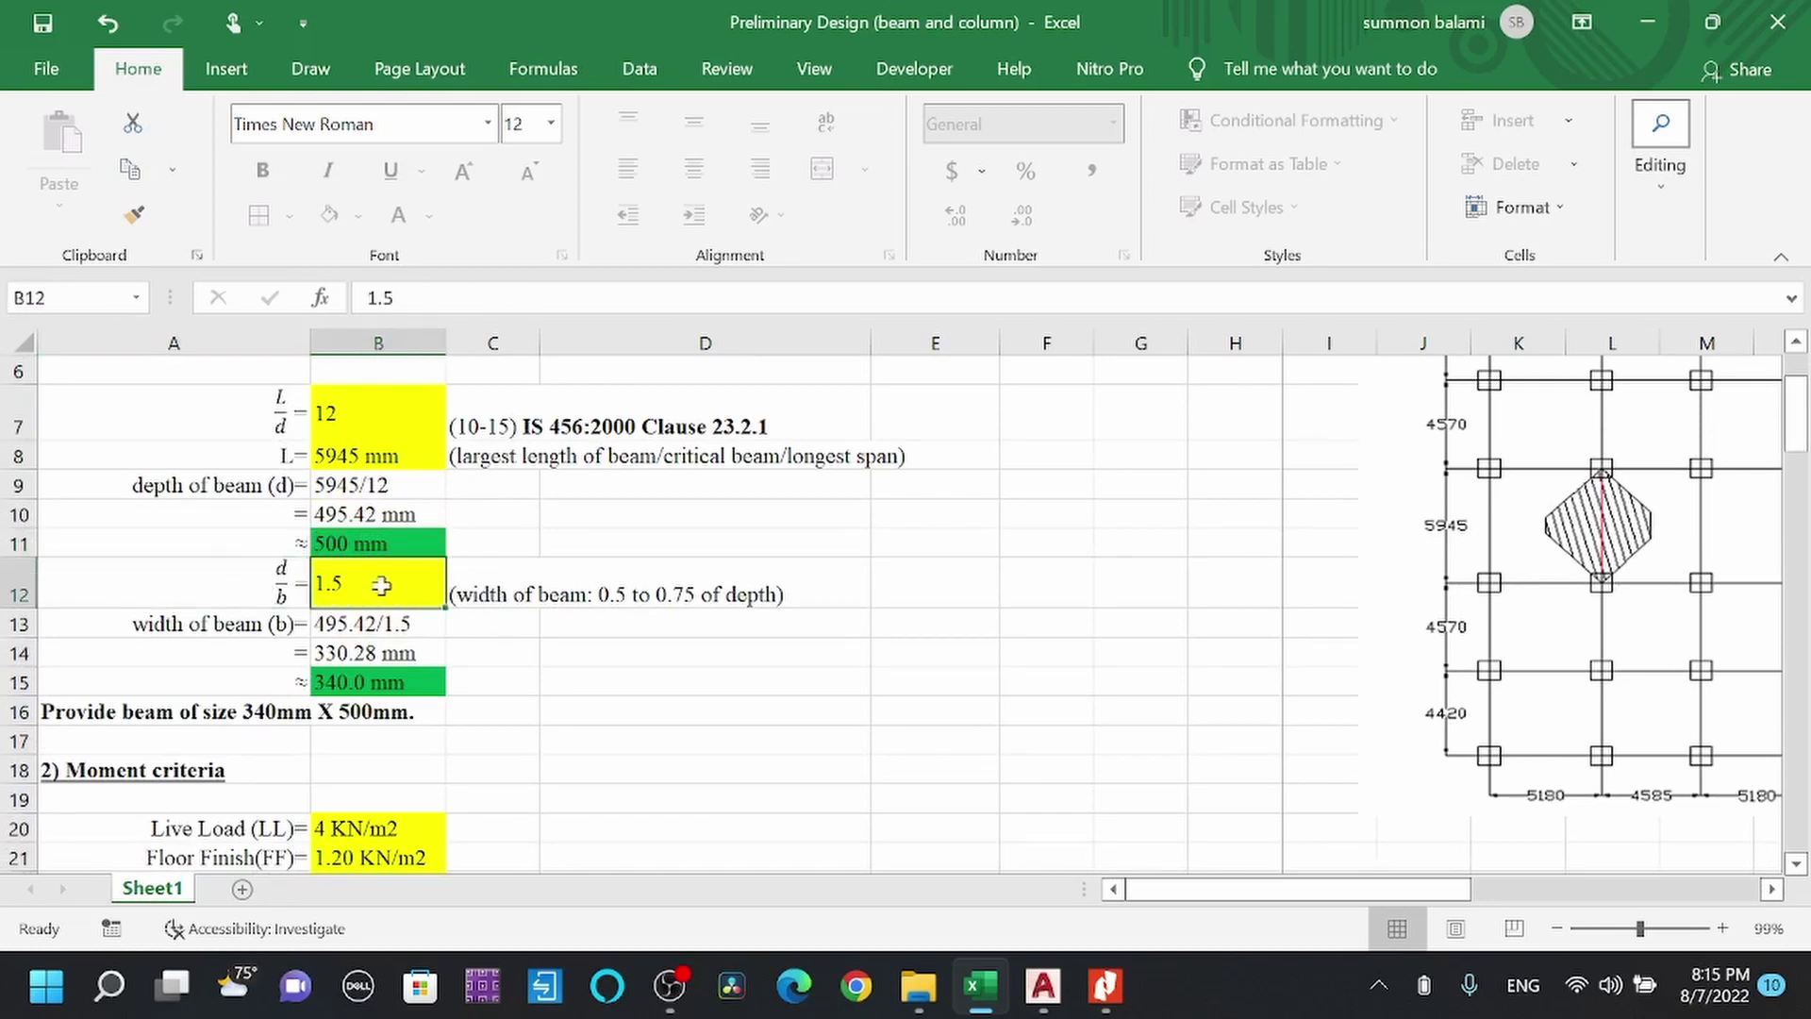
left_click(483, 582)
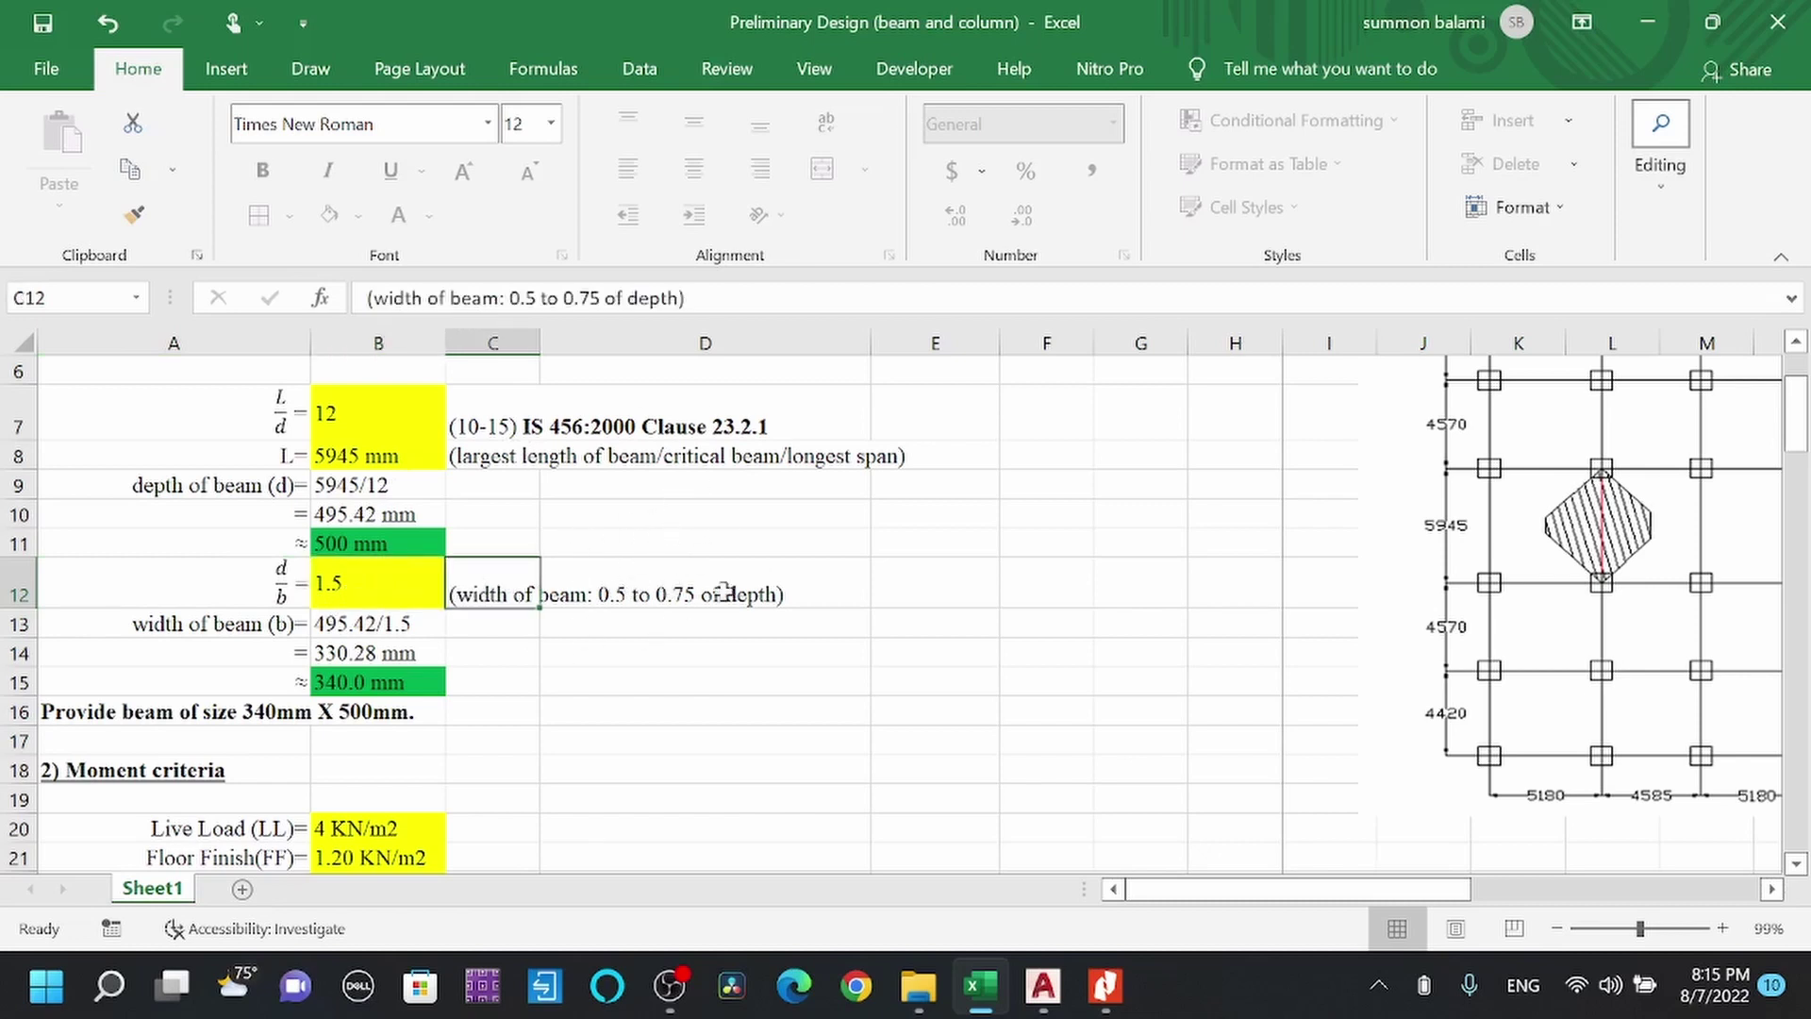
left_click(361, 587)
scroll(363, 588, "down", 1)
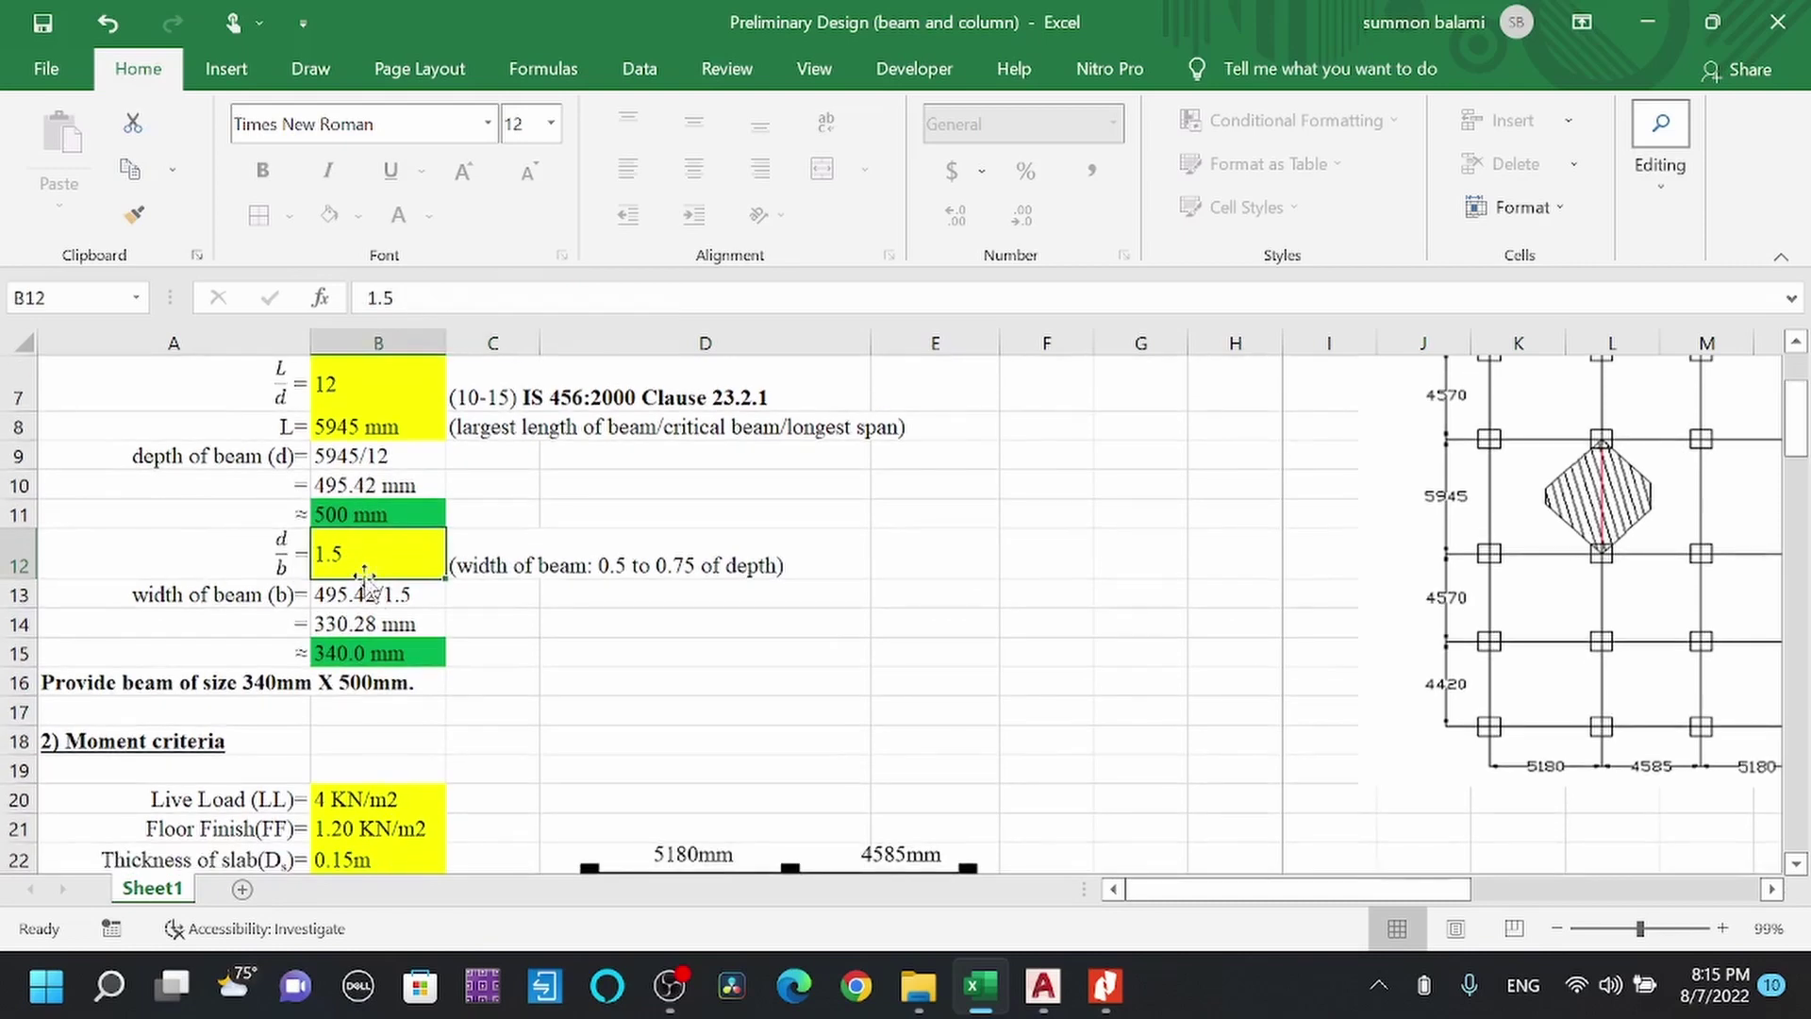
left_click(324, 594)
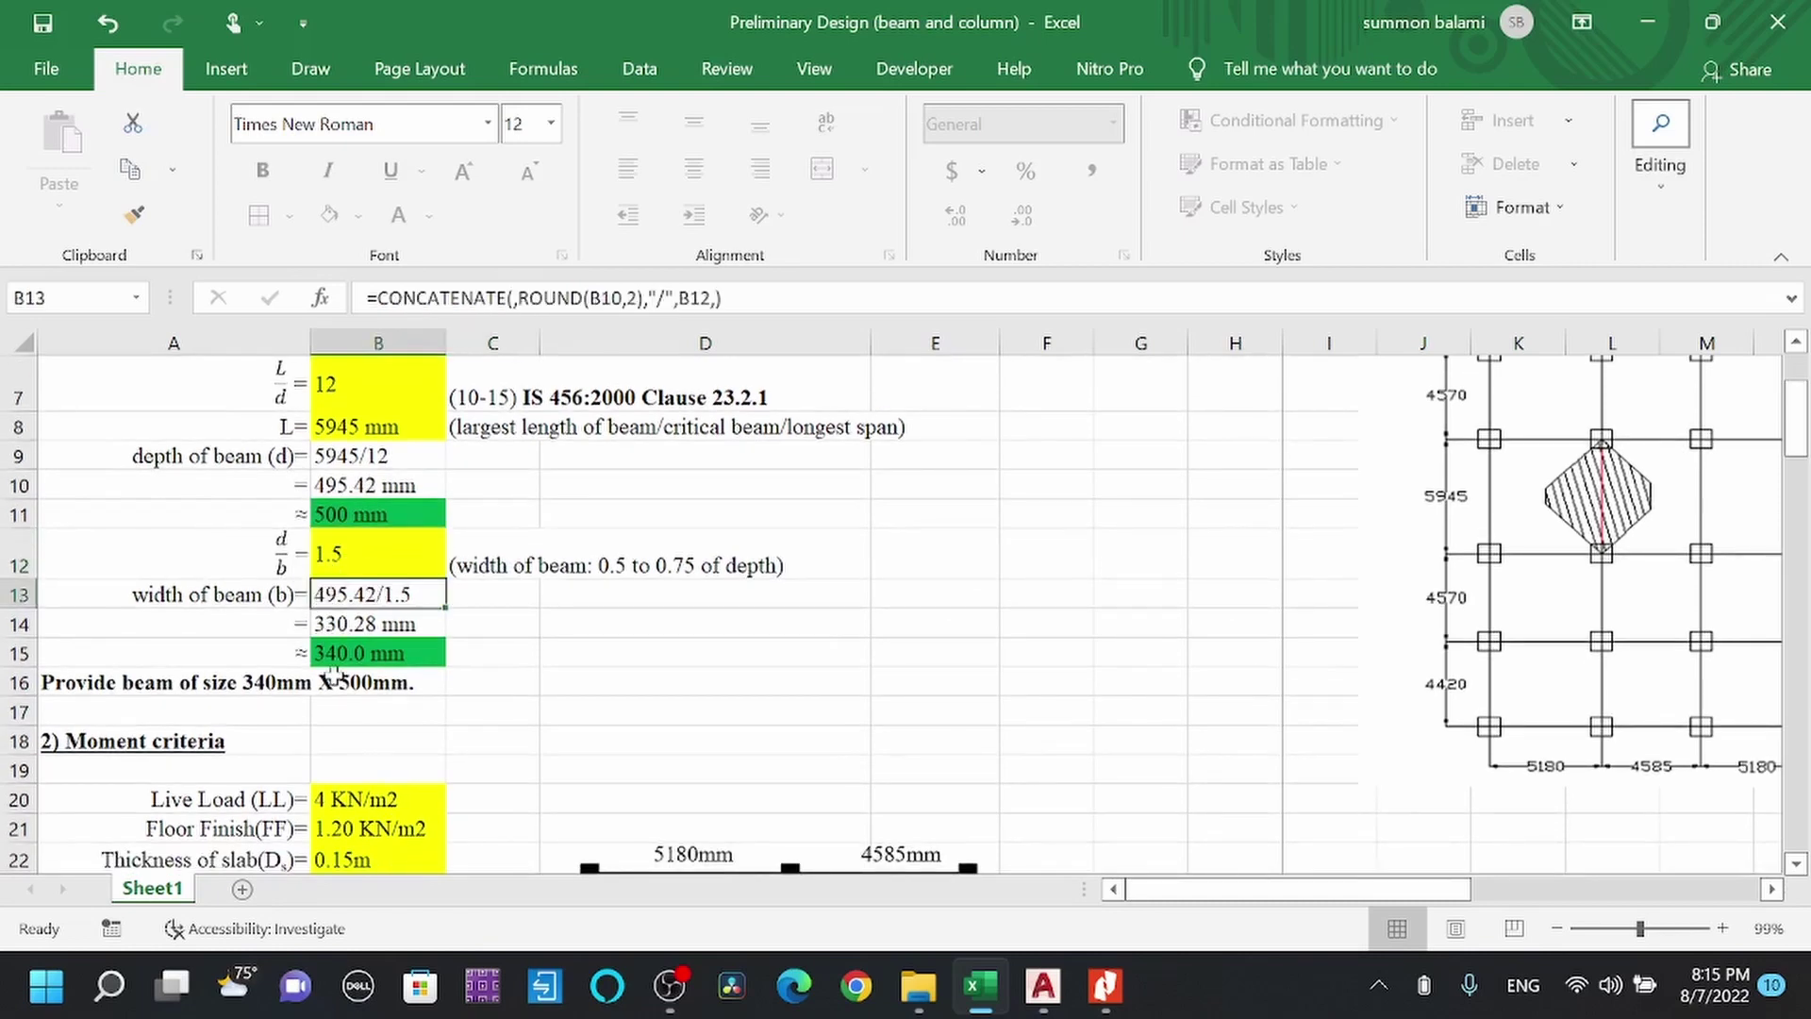
left_click(387, 629)
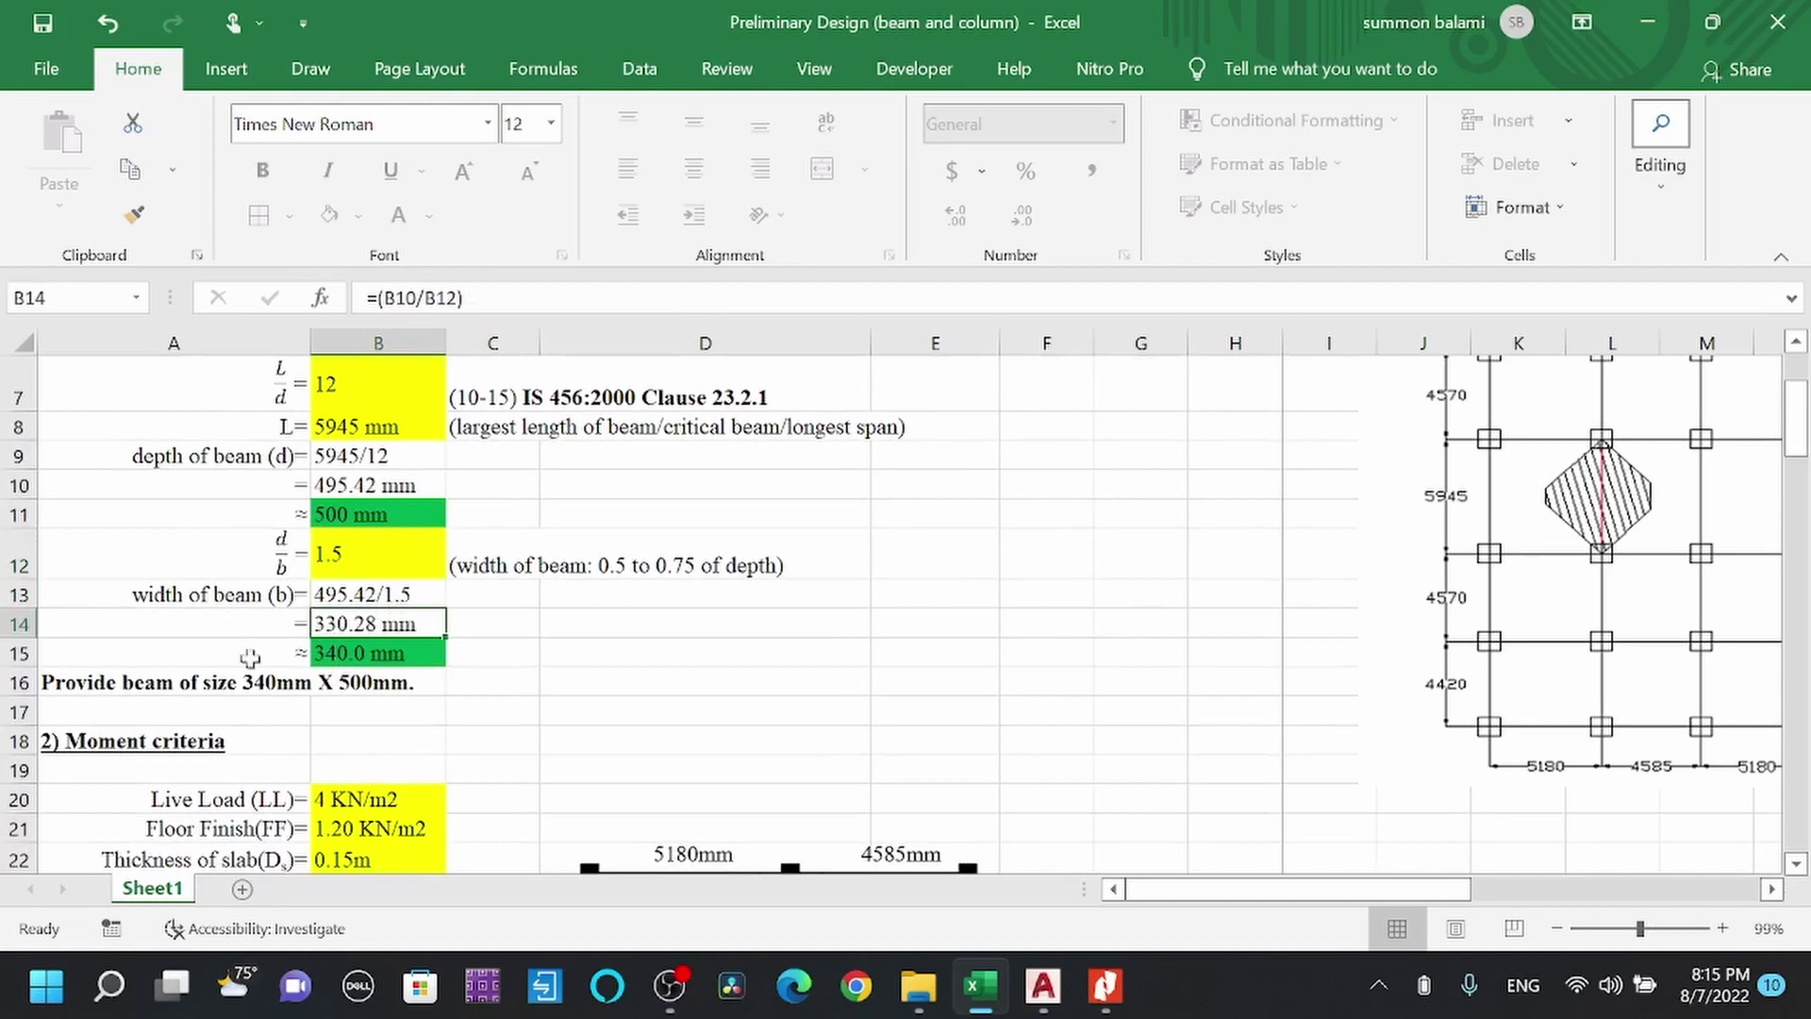
Inspect the recommended beam size formula in A16 and the rounded depth and width cells B11 and B15 feeding it.
scroll(373, 643, "down", 1)
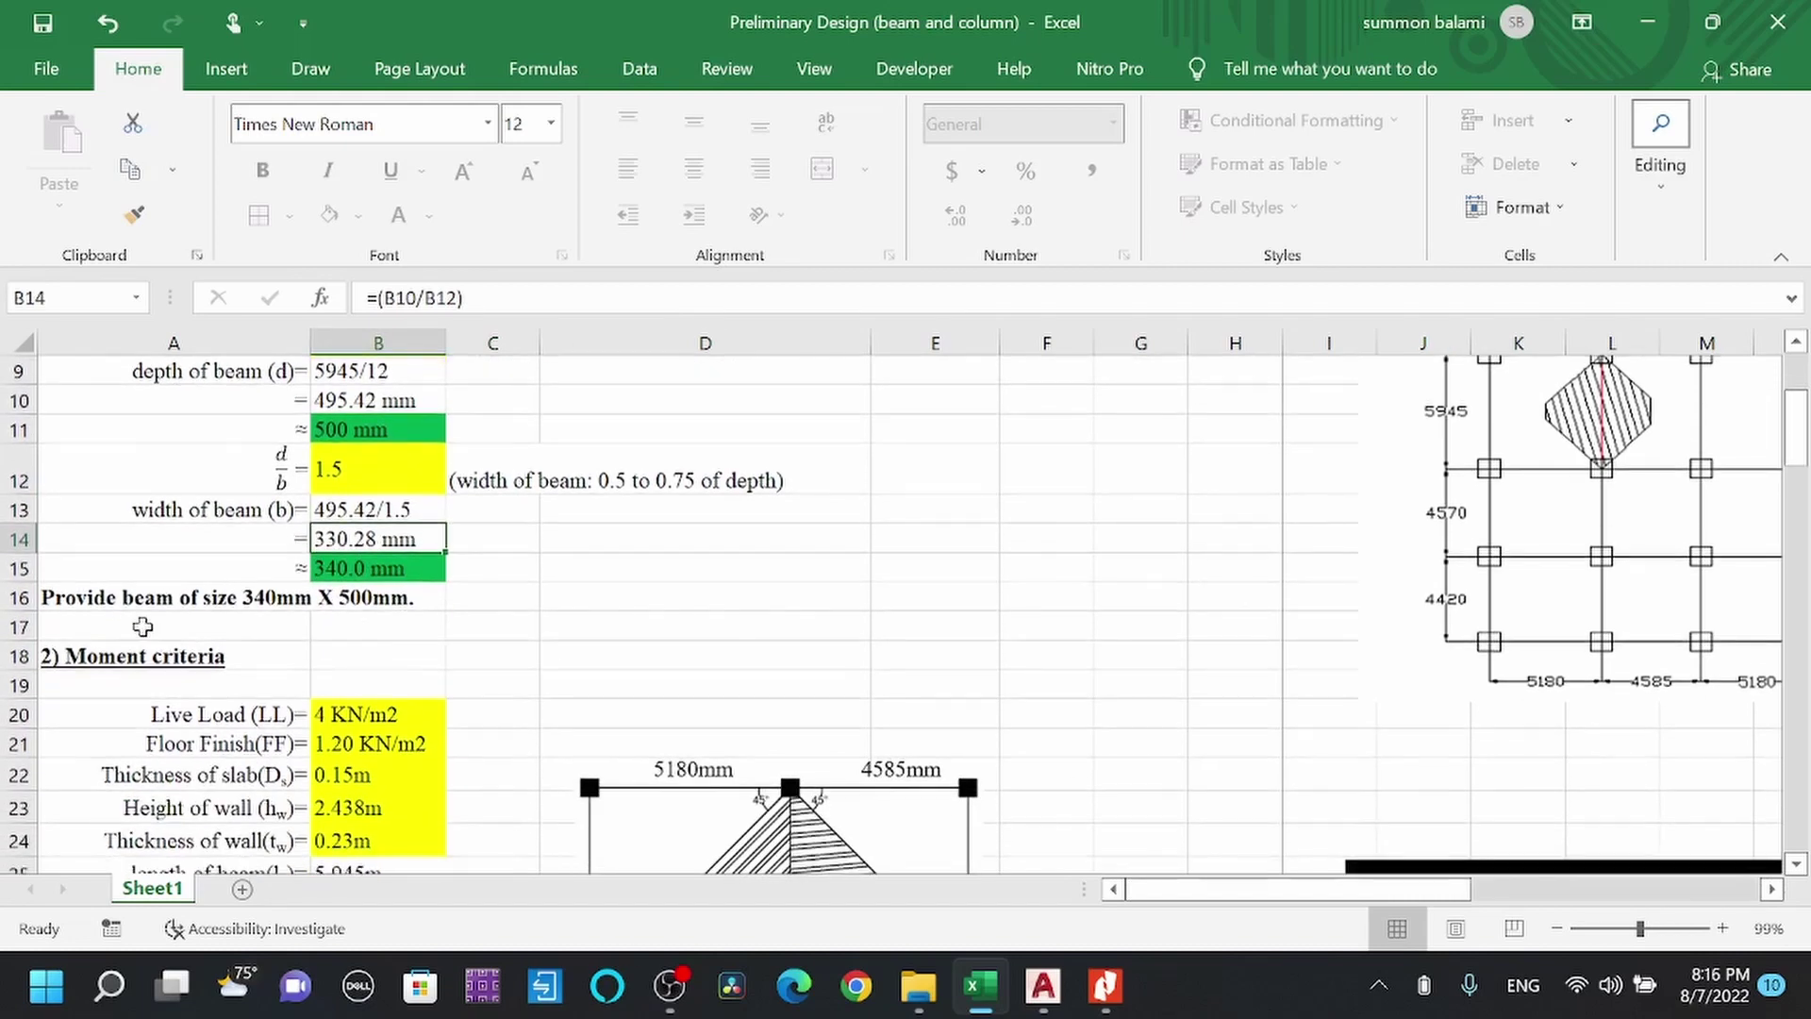
left_click(76, 598)
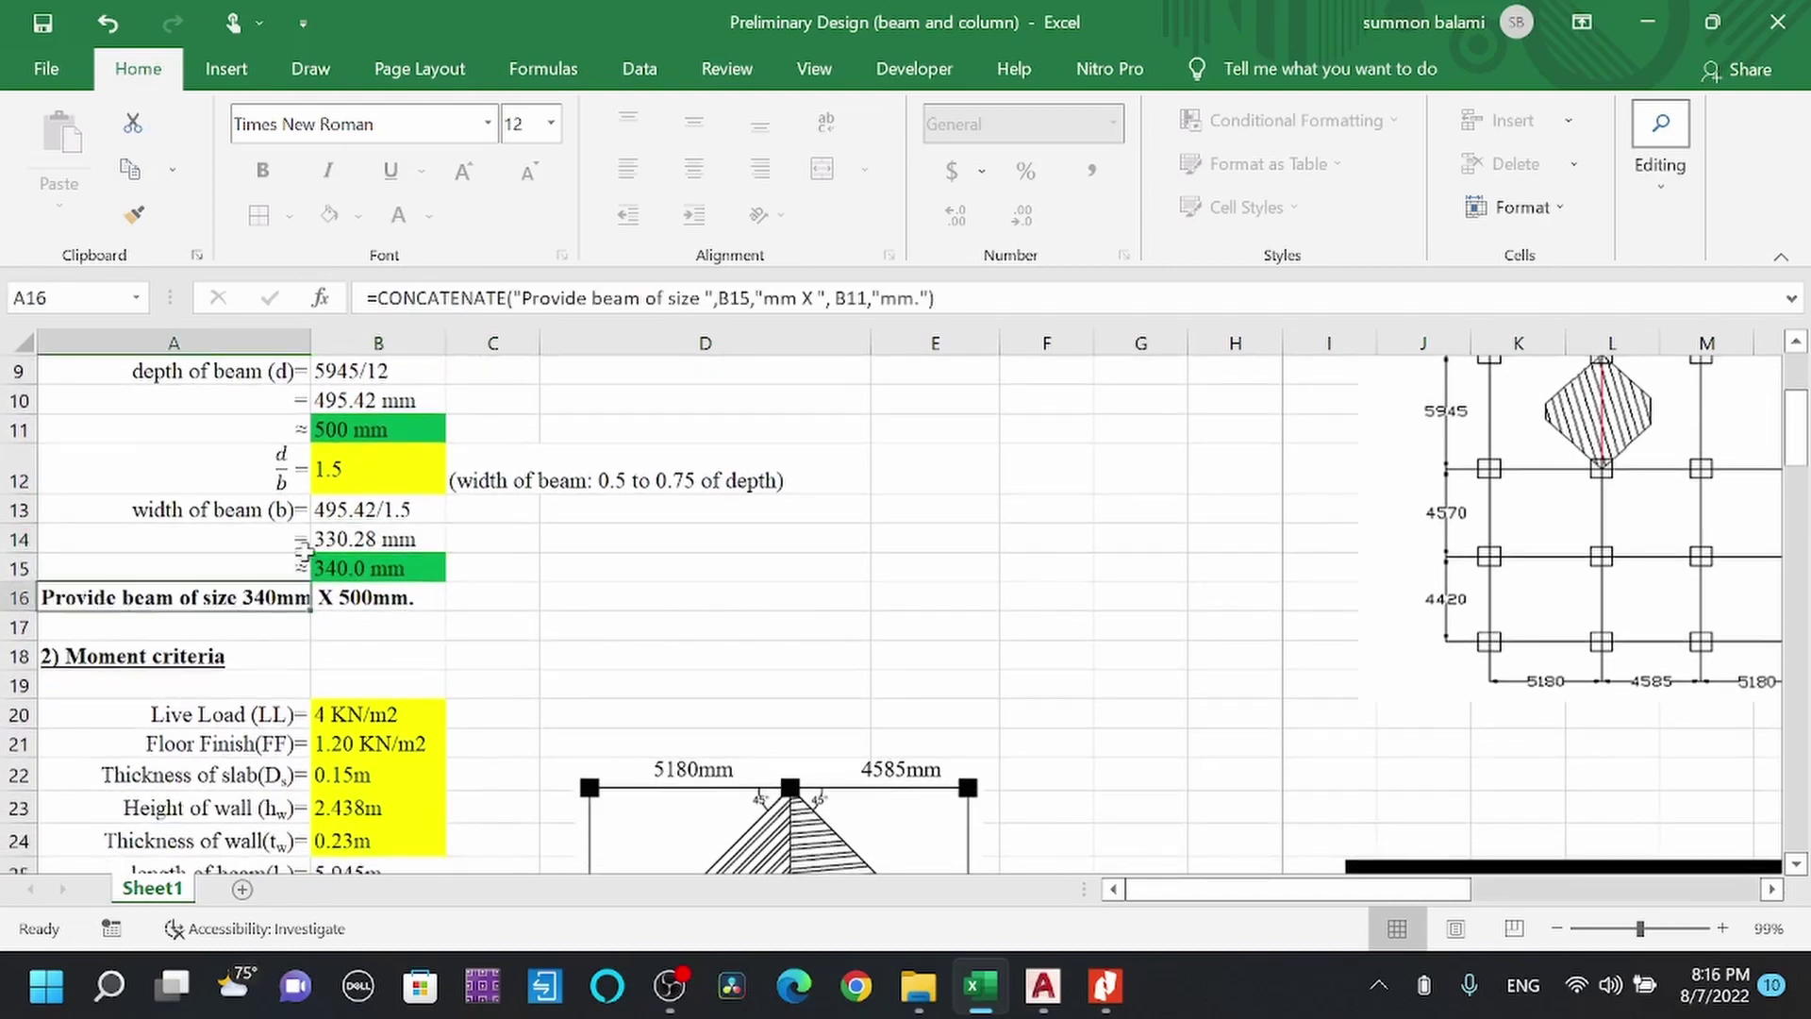
left_click(341, 431)
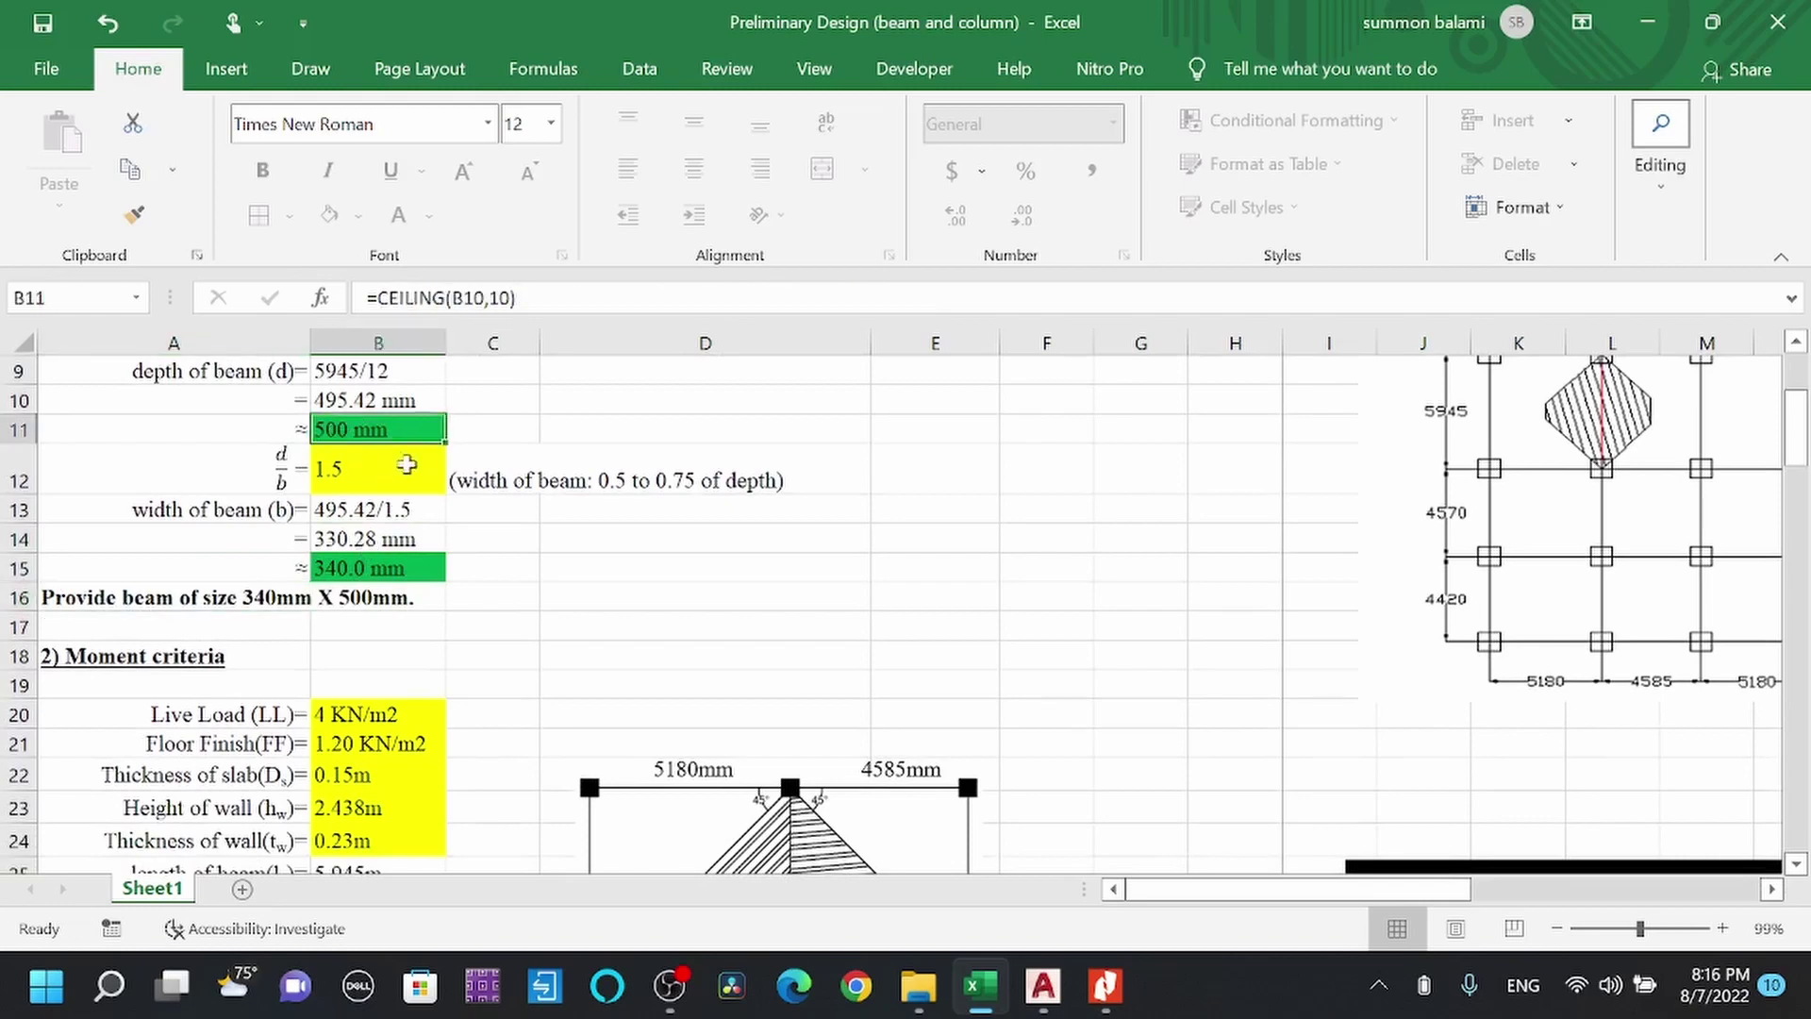
left_click(363, 563)
Inspect the live load and floor finish inputs in B20 and B21 of the moment criteria section.
scroll(368, 600, "down", 2)
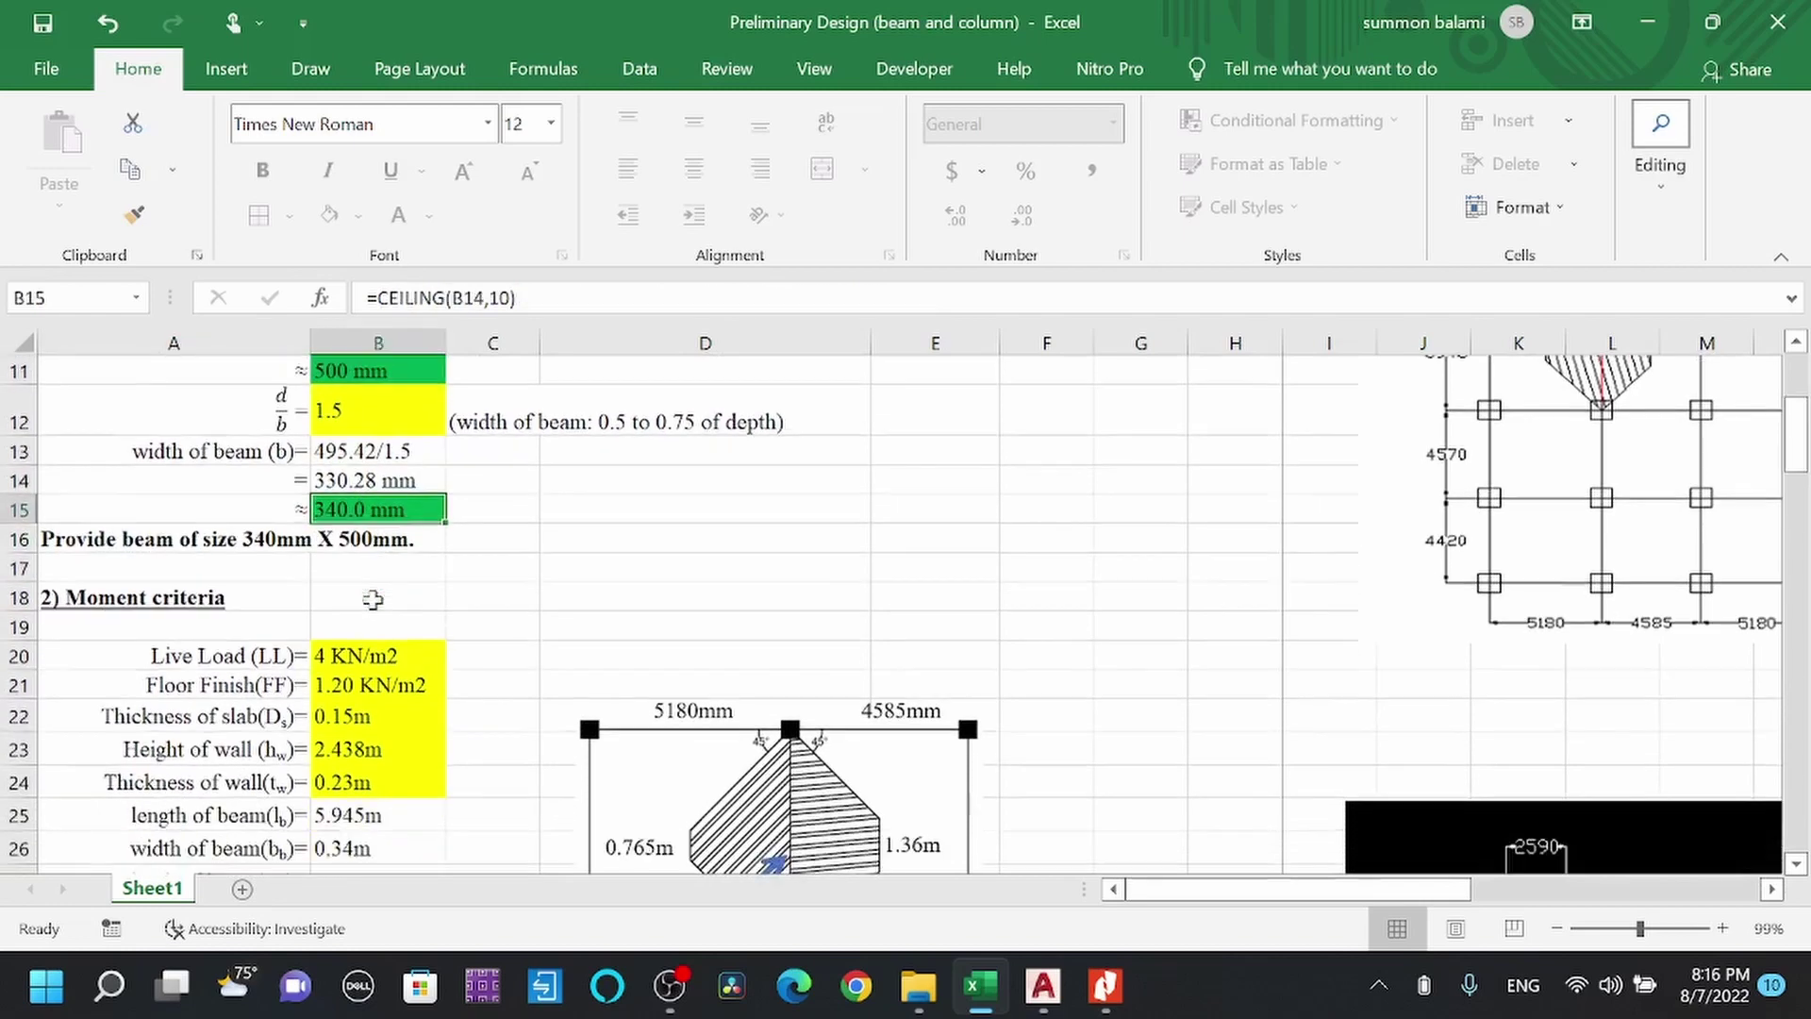
scroll(342, 638, "down", 1)
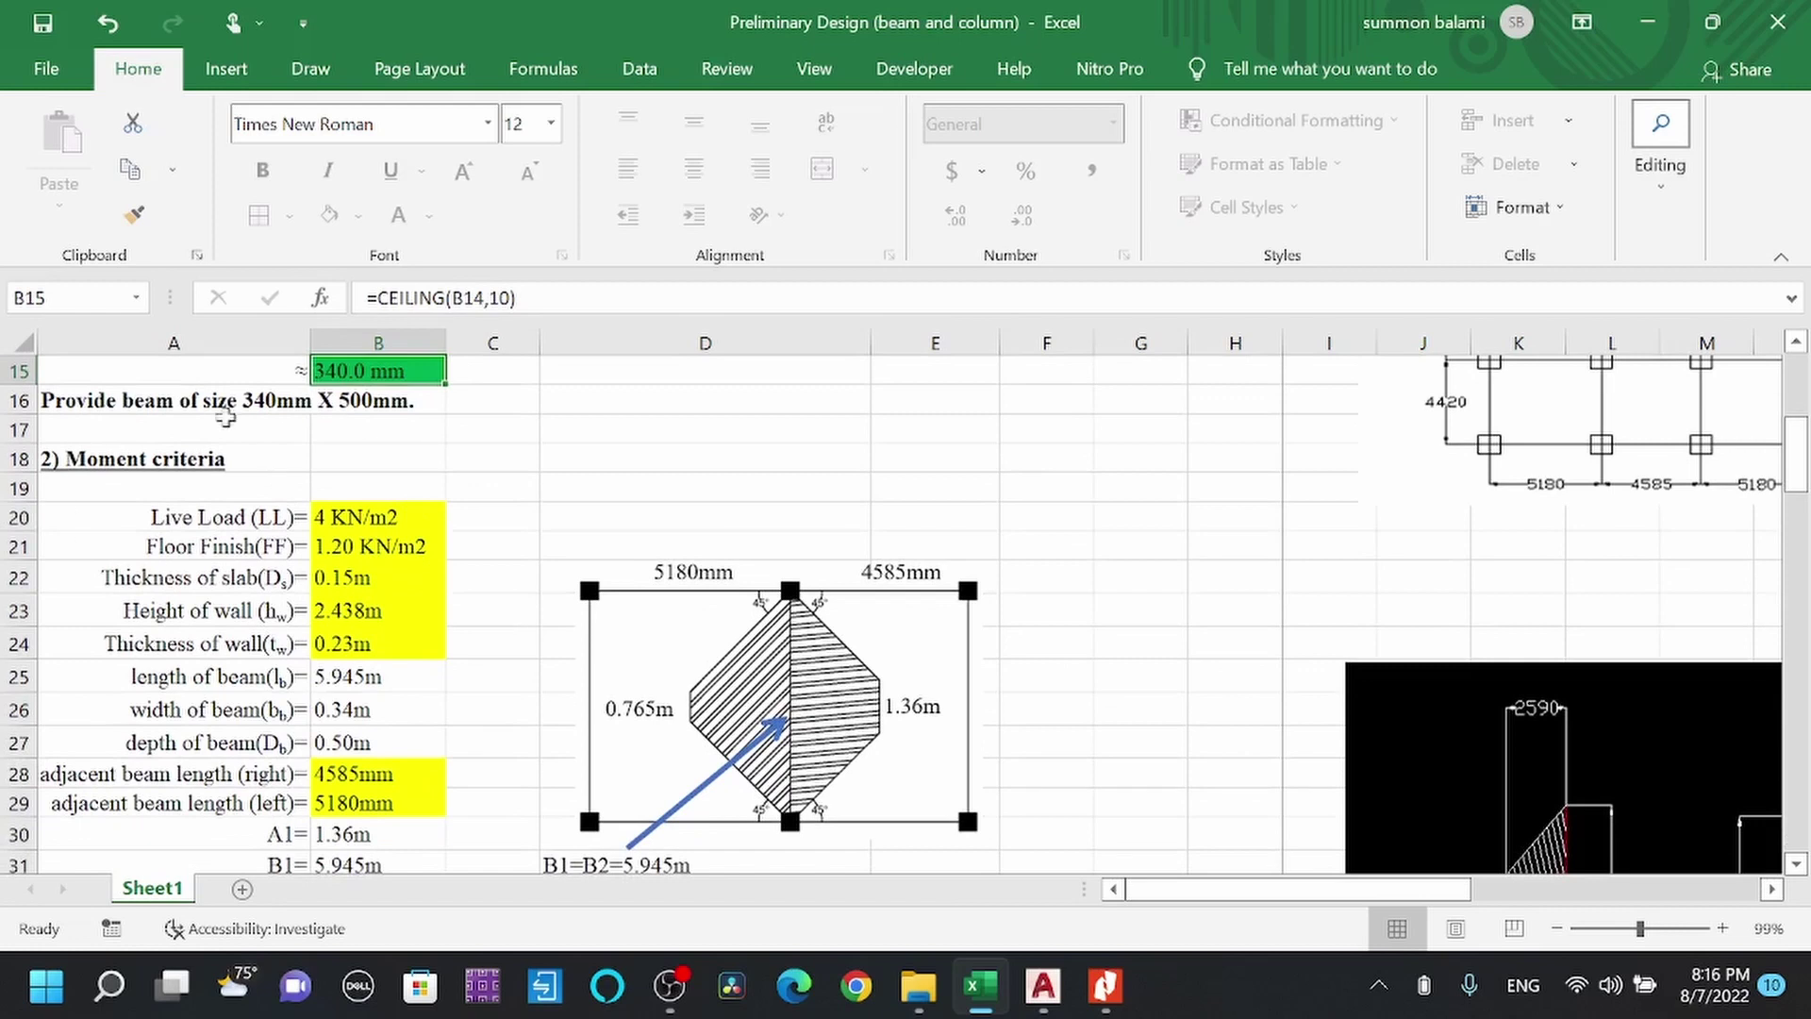
scroll(399, 624, "down", 1)
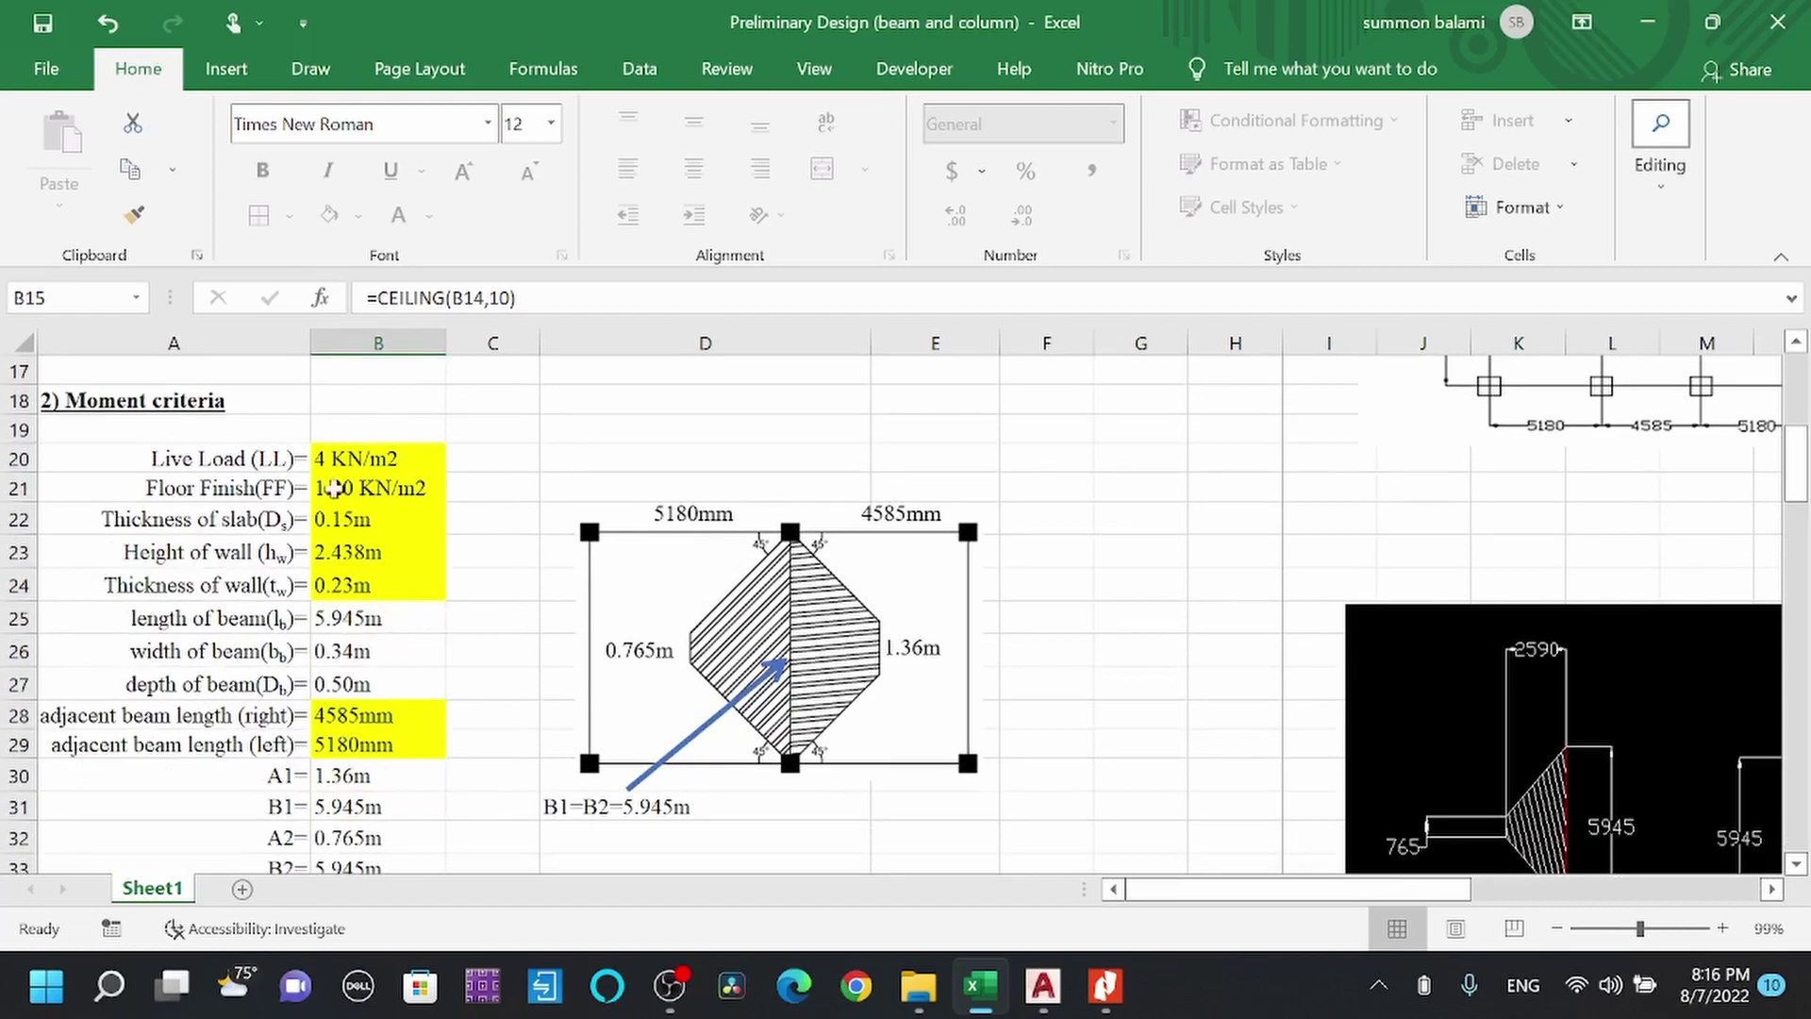
left_click(351, 461)
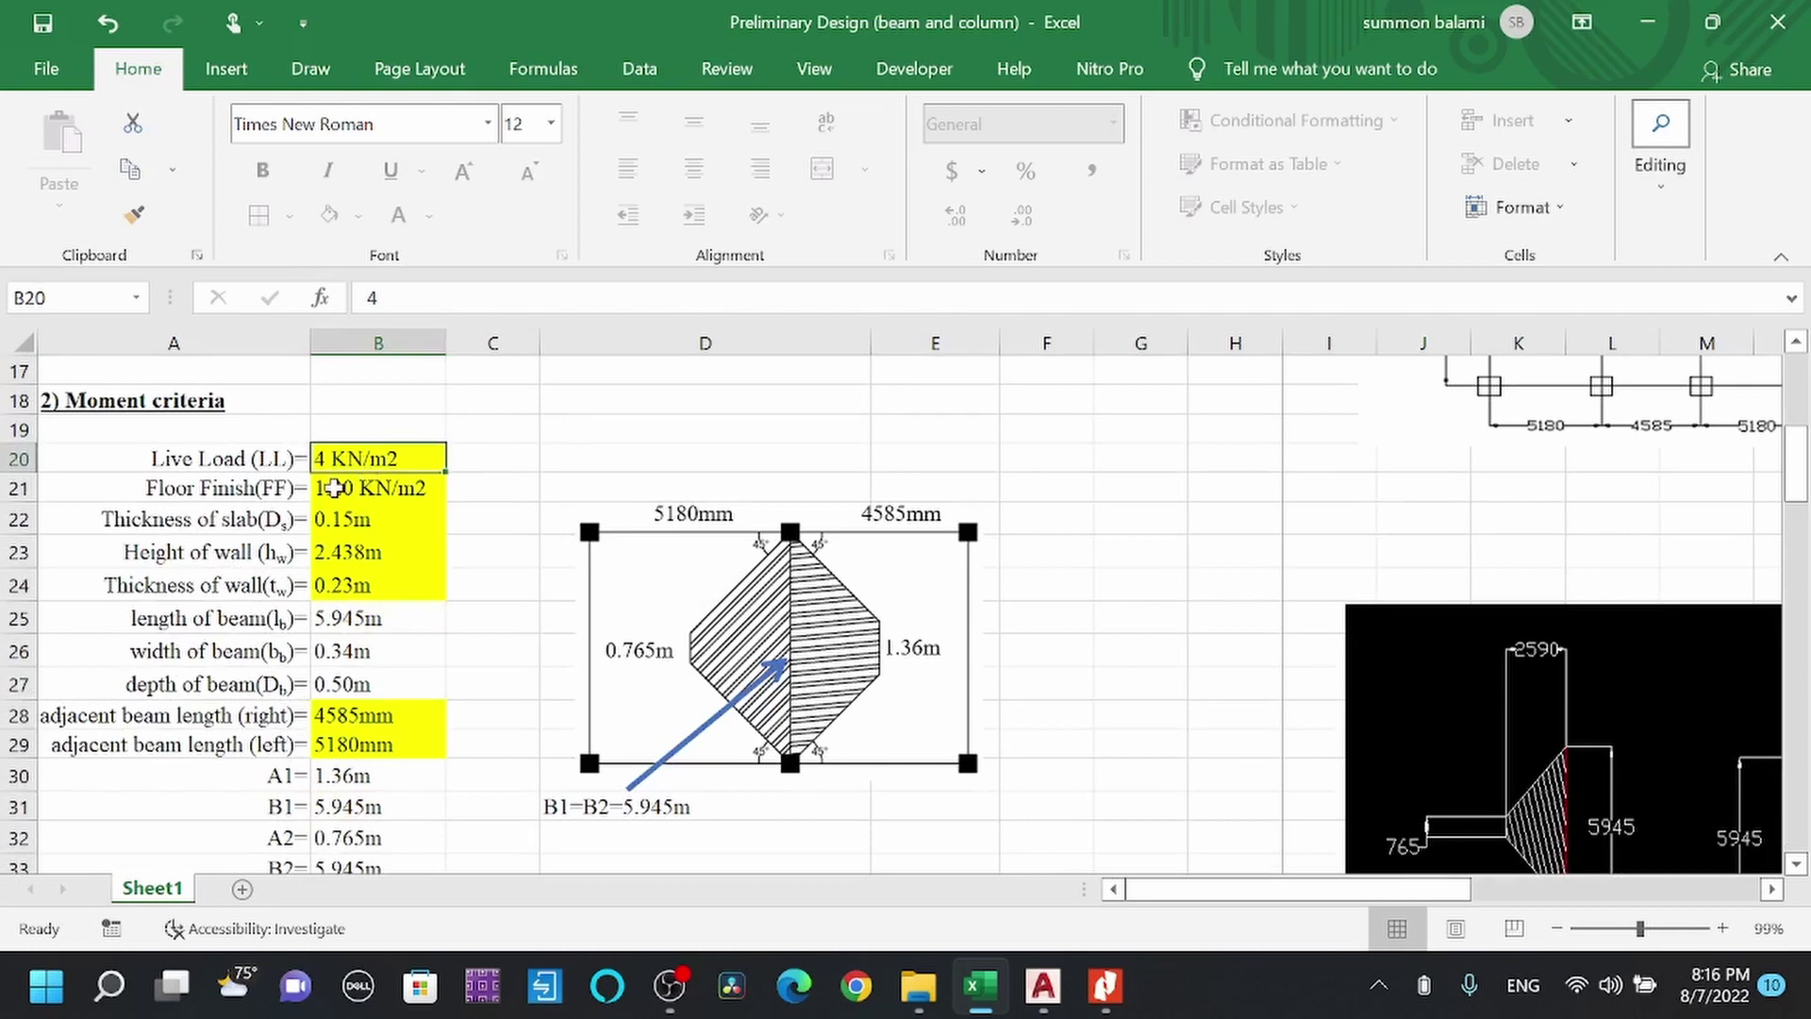
left_click(335, 488)
left_click(347, 517)
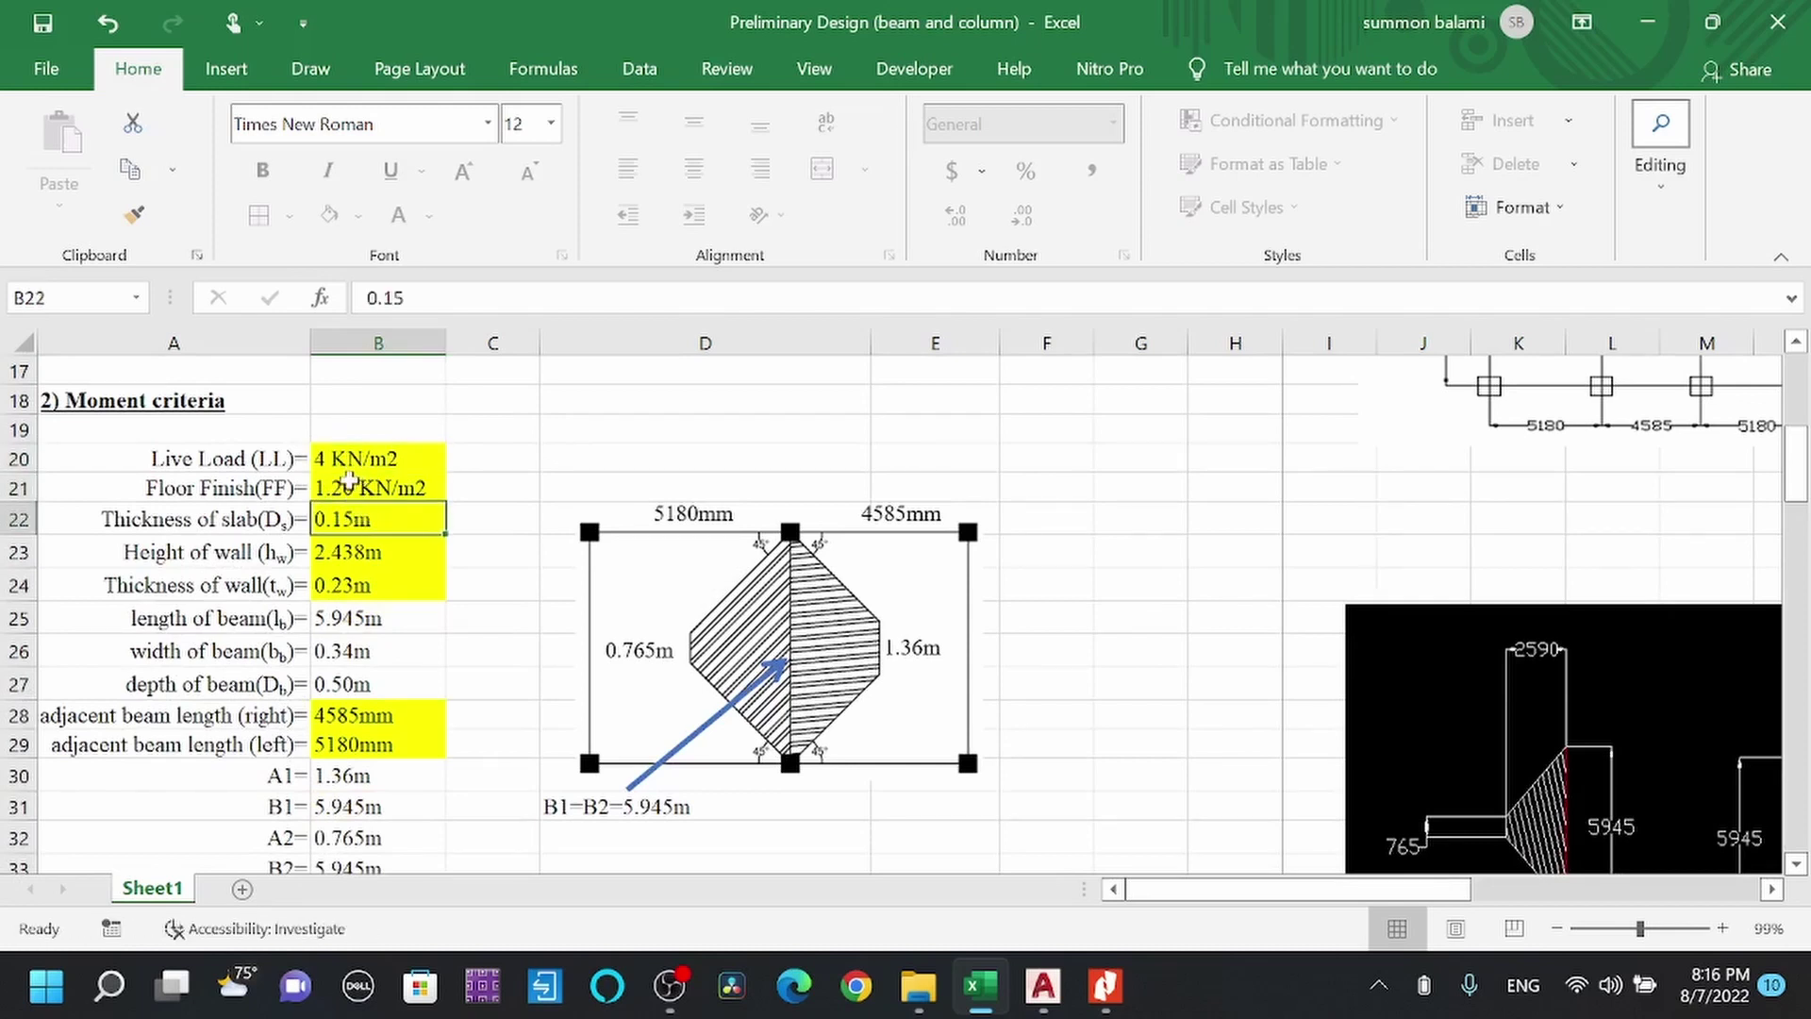
left_click(349, 482)
left_click(375, 457)
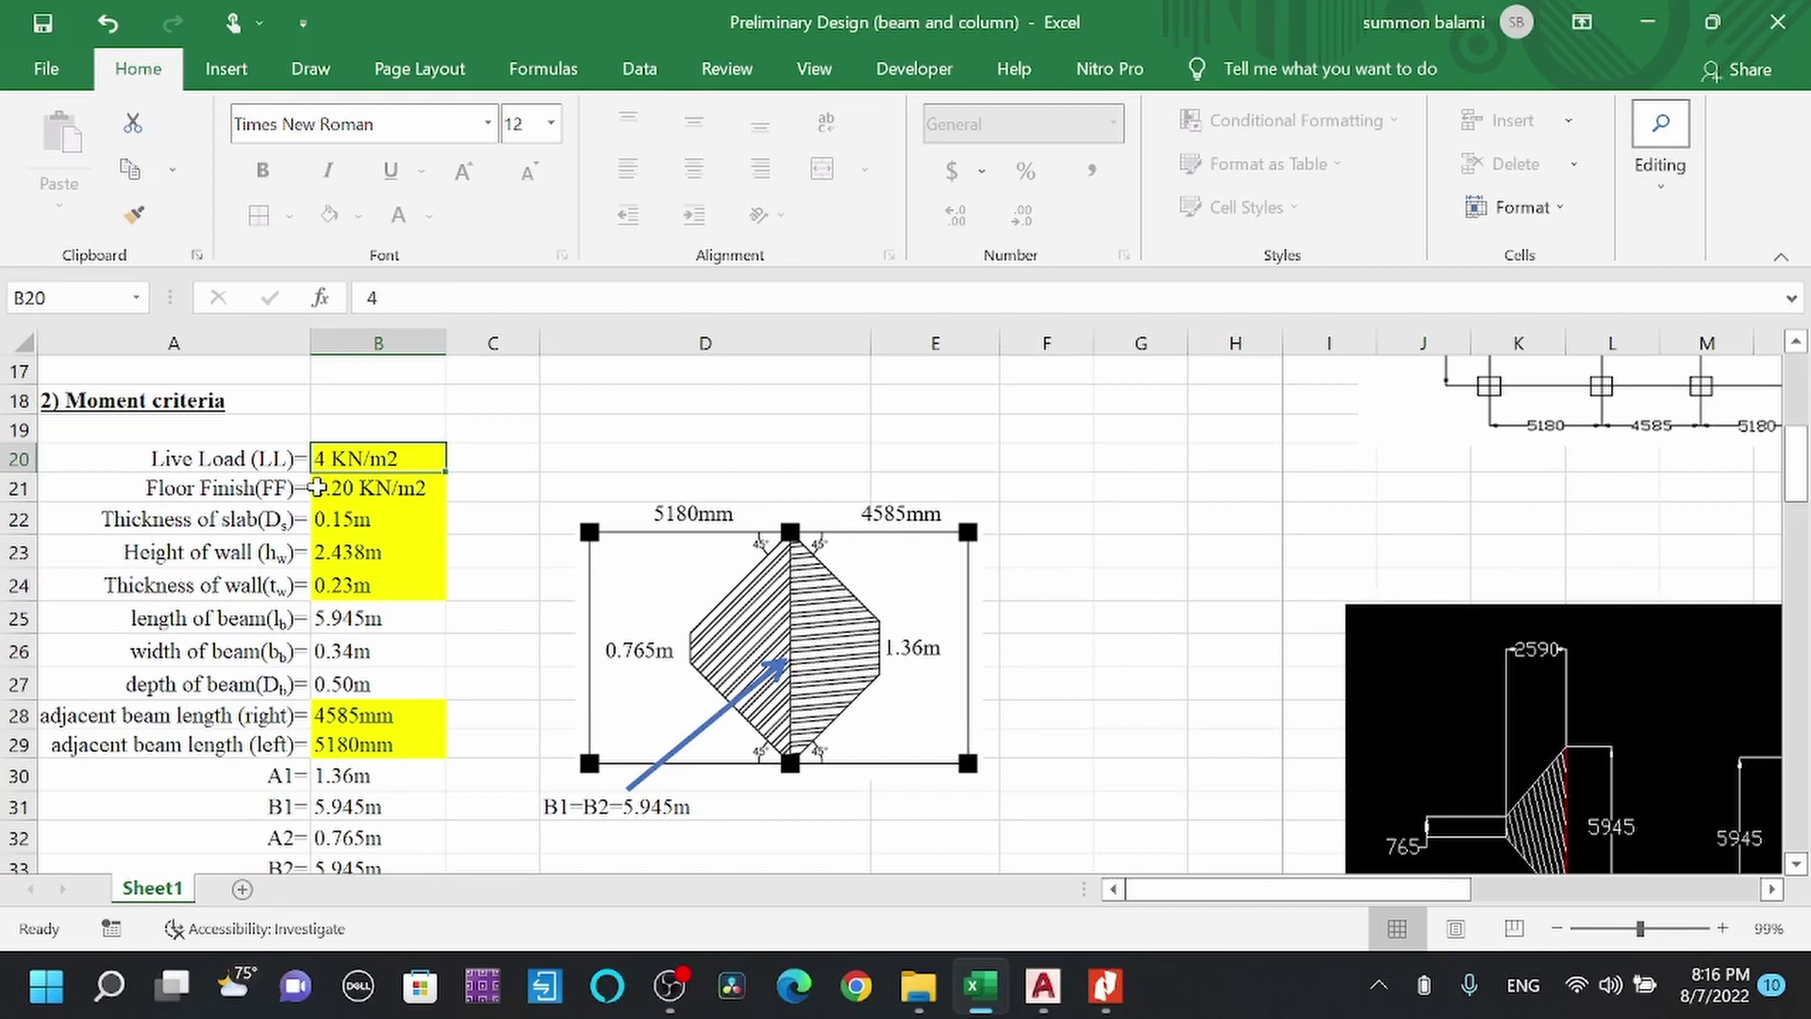
left_click(360, 488)
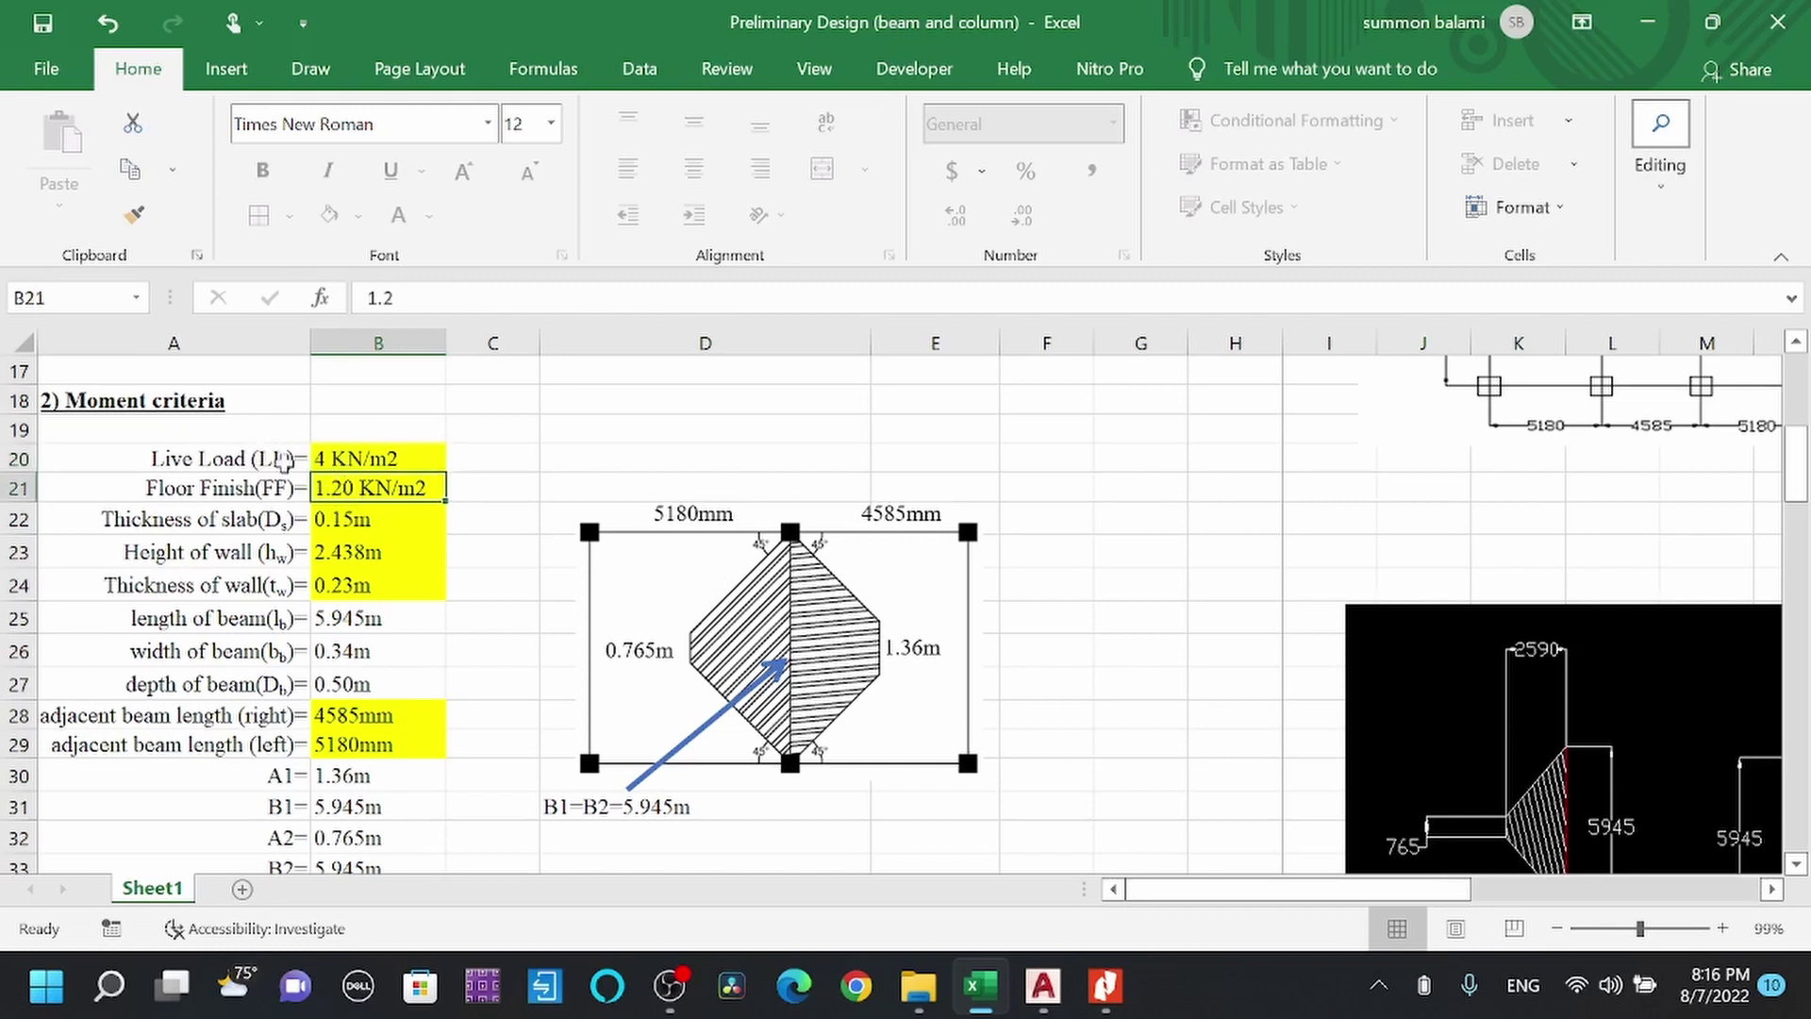
left_click(359, 454)
left_click(381, 488)
left_click(340, 458)
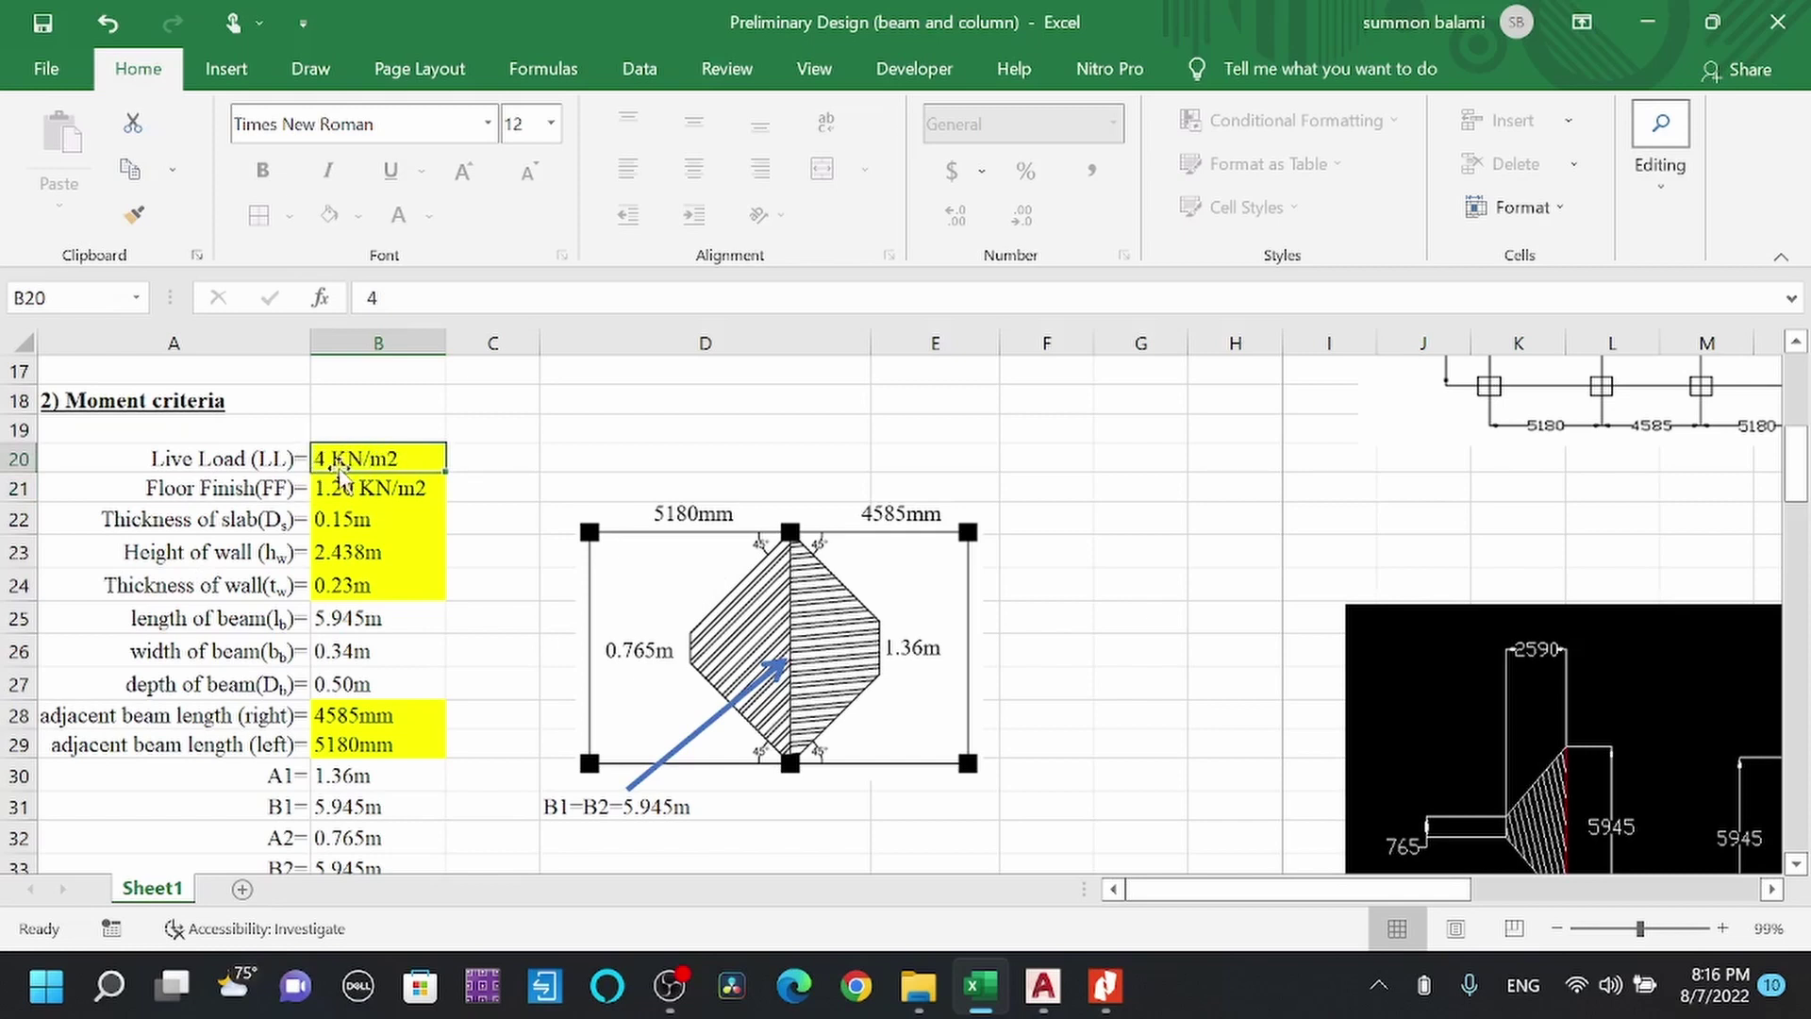
left_click(363, 493)
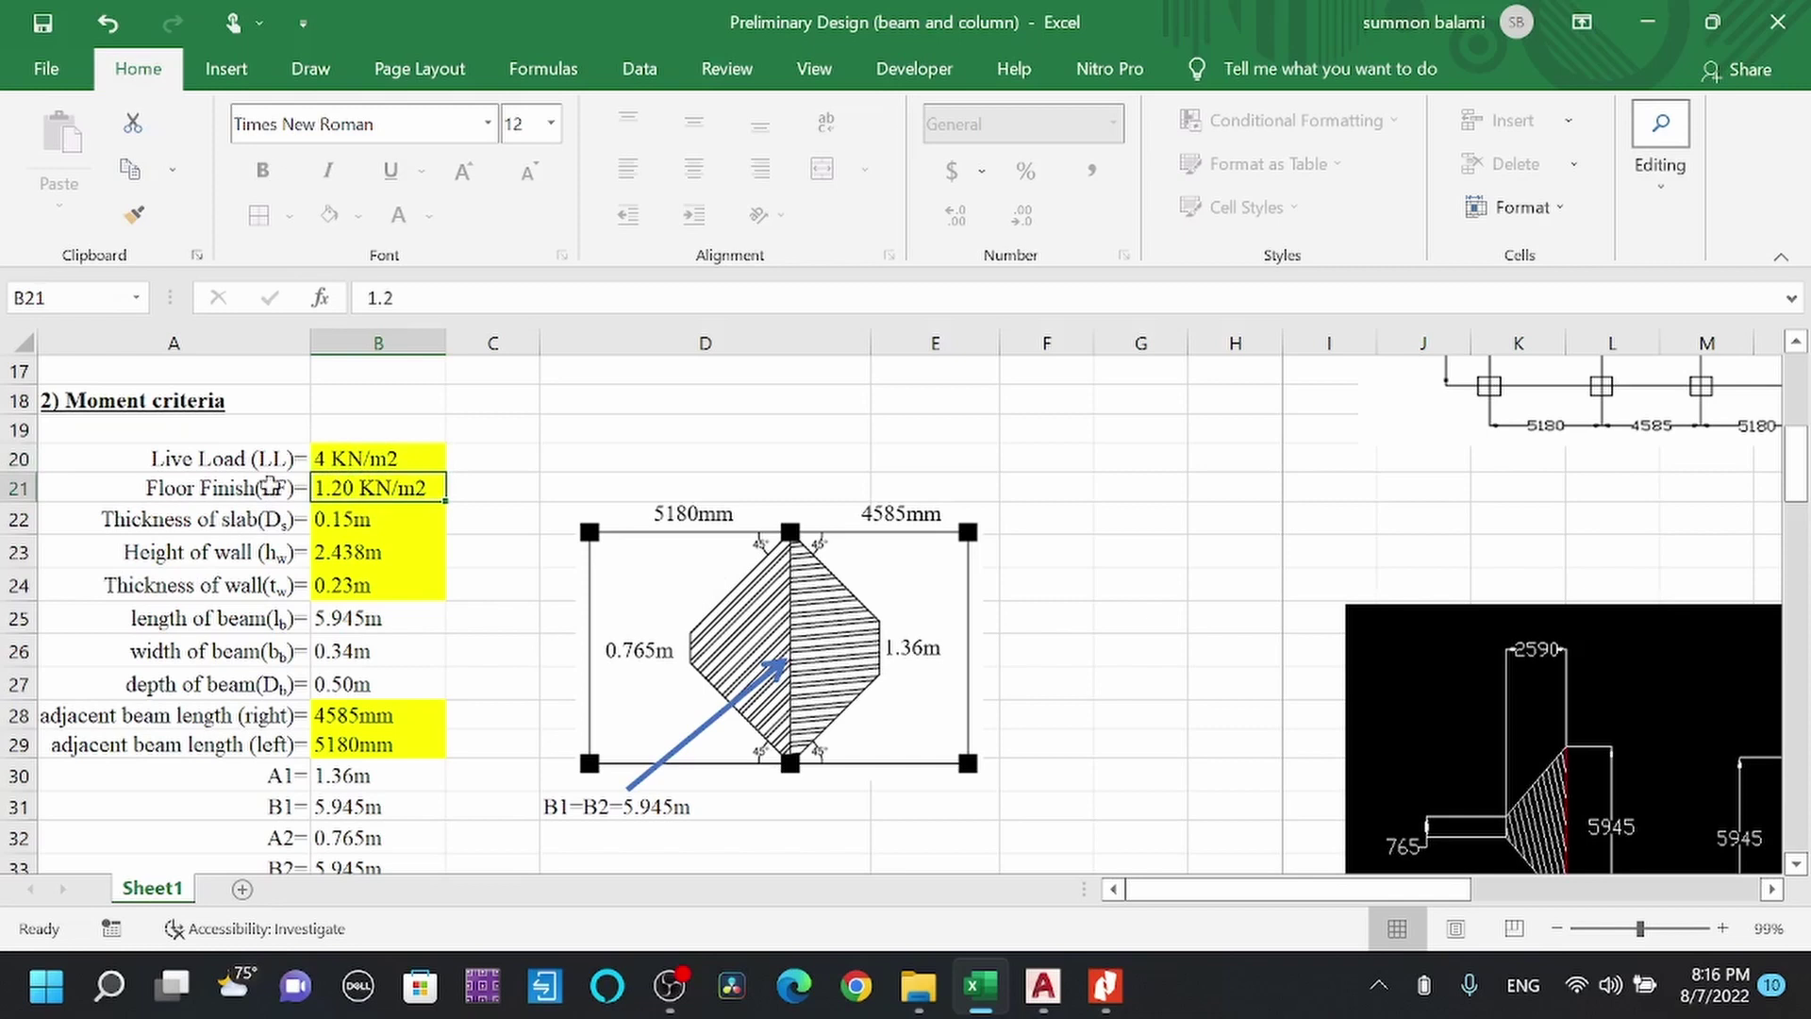
Inspect the slab thickness, wall height and wall thickness inputs in B22 to B24.
left_click(352, 512)
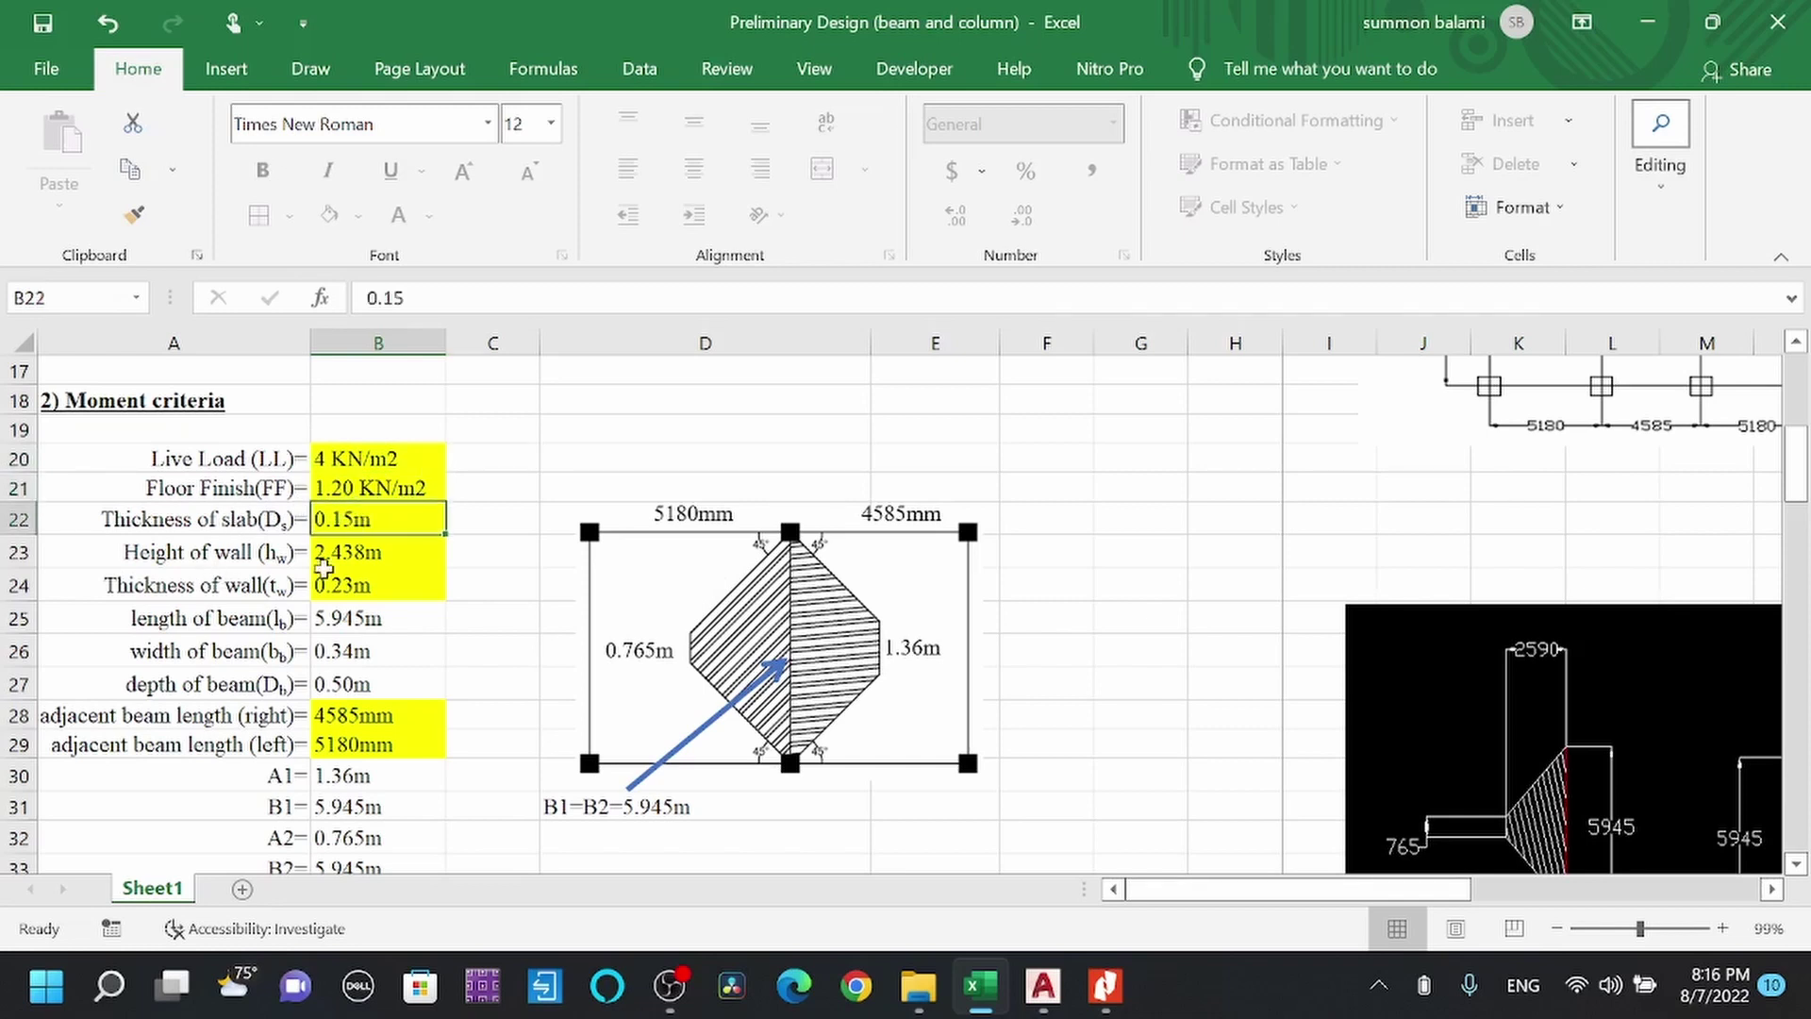
left_click(363, 550)
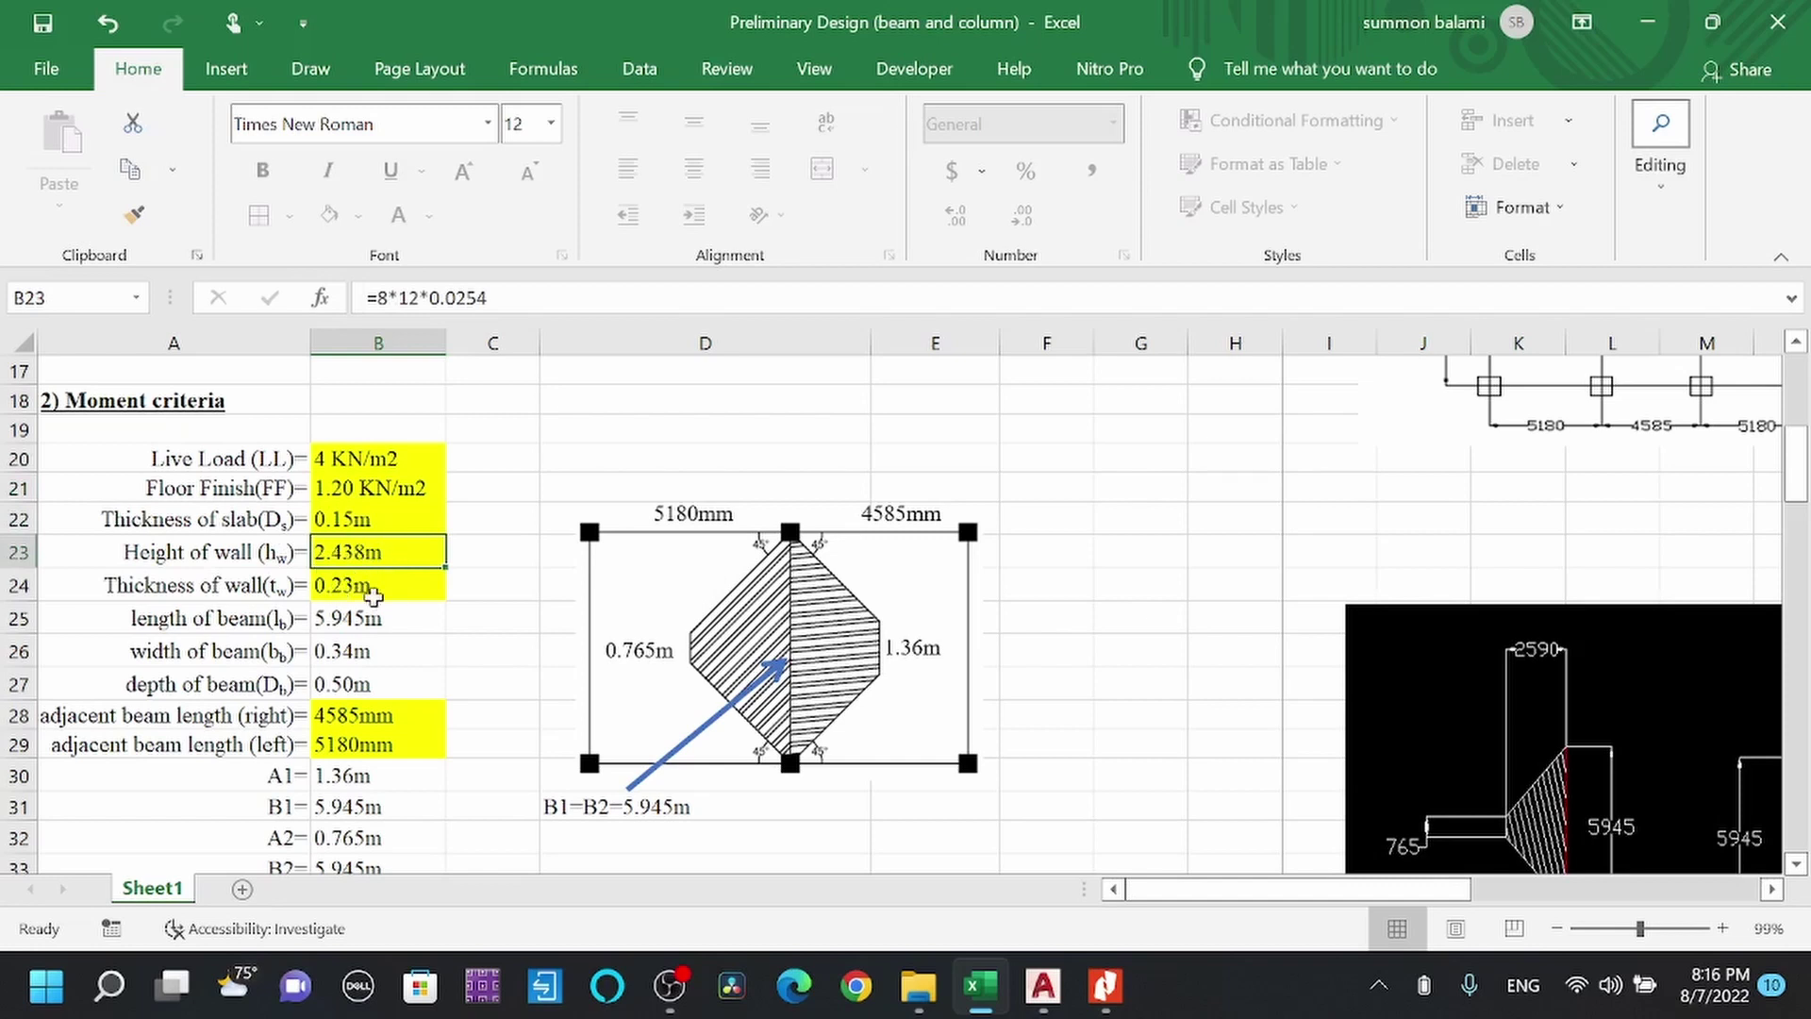
left_click(374, 584)
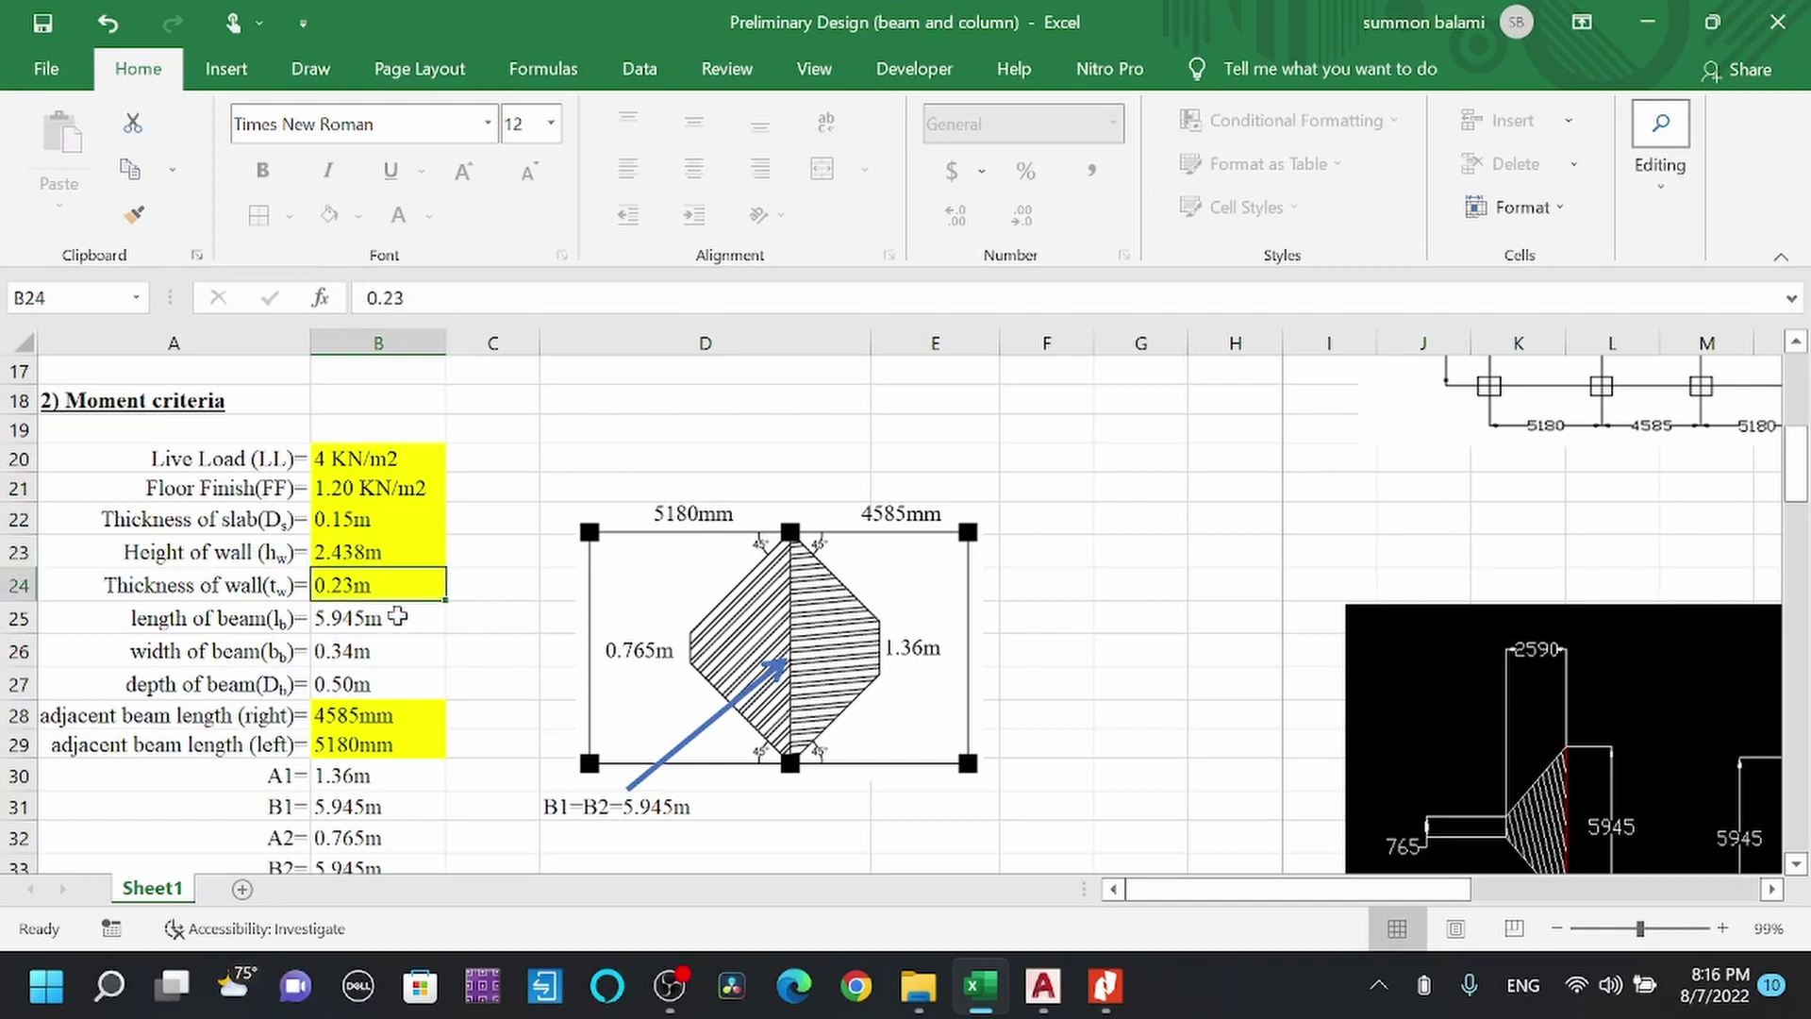
Inspect the beam length in B25 and trace it back to the critical span L in B8.
left_click(397, 618)
scroll(398, 618, "up", 4)
scroll(354, 528, "up", 1)
scroll(346, 525, "down", 1)
left_click(346, 525)
scroll(363, 528, "down", 5)
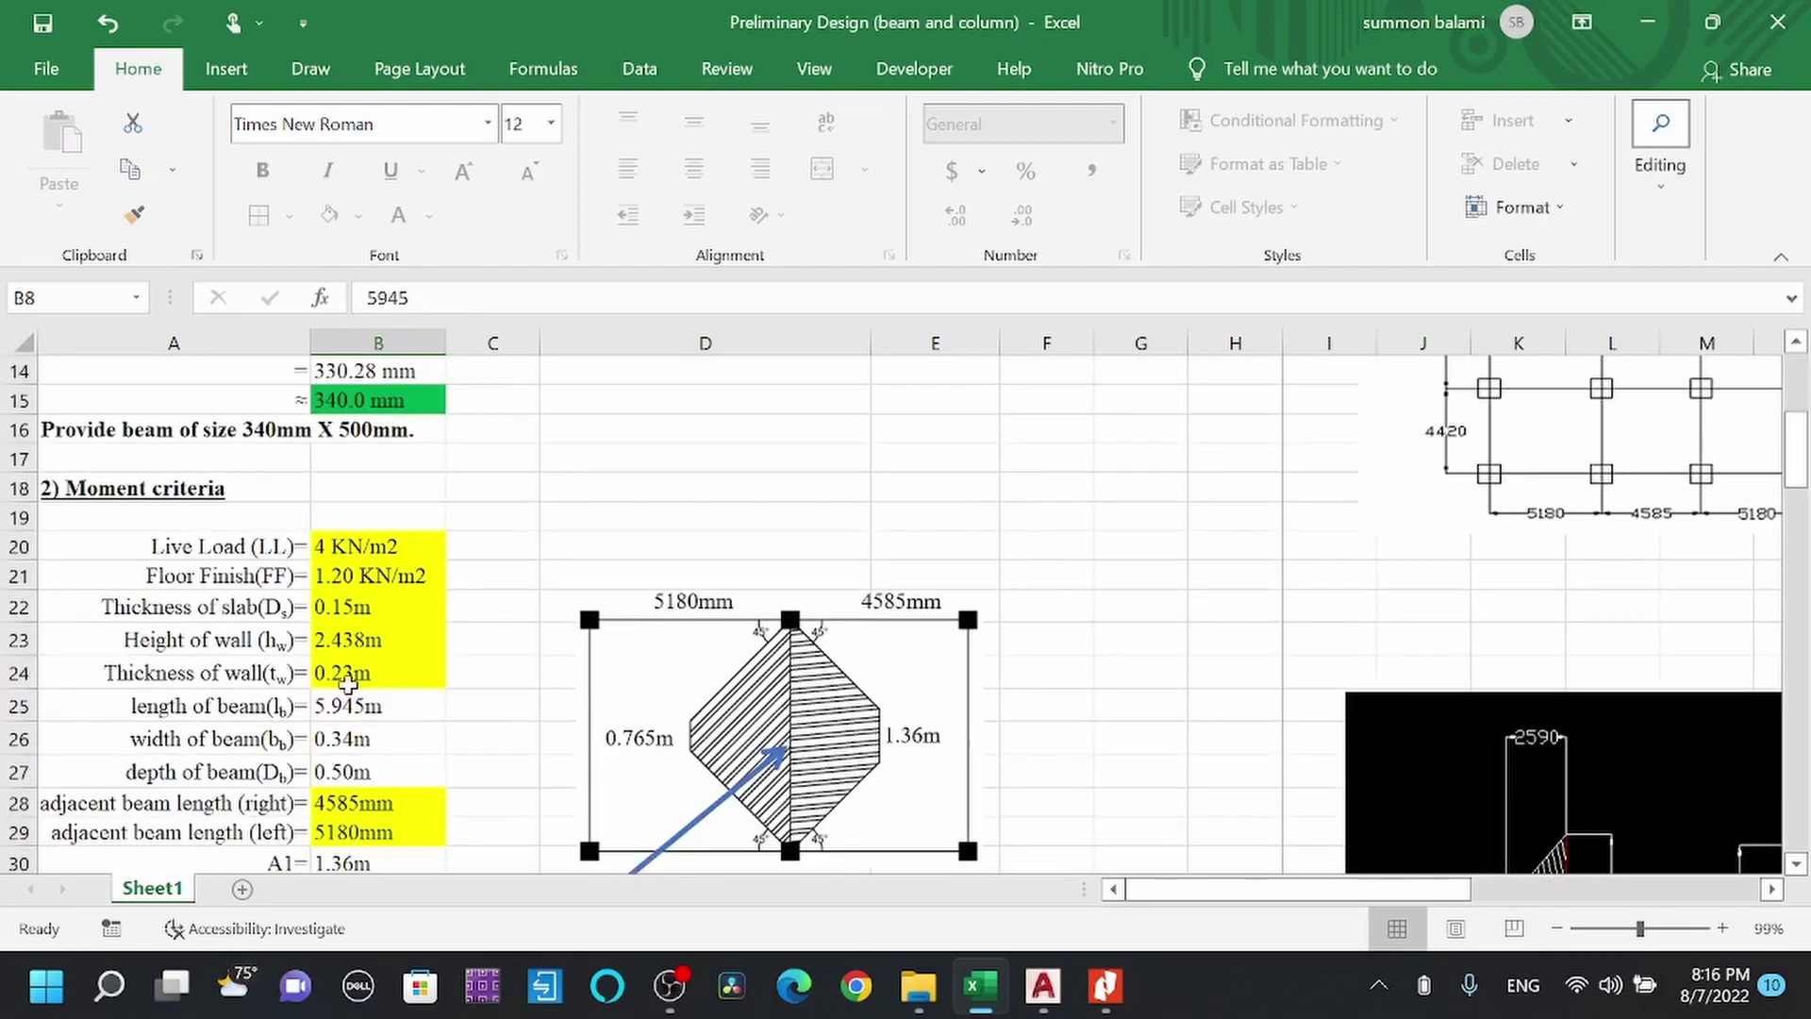
Inspect the beam width and depth formulas in B26 and B27.
left_click(360, 592)
left_click(373, 625)
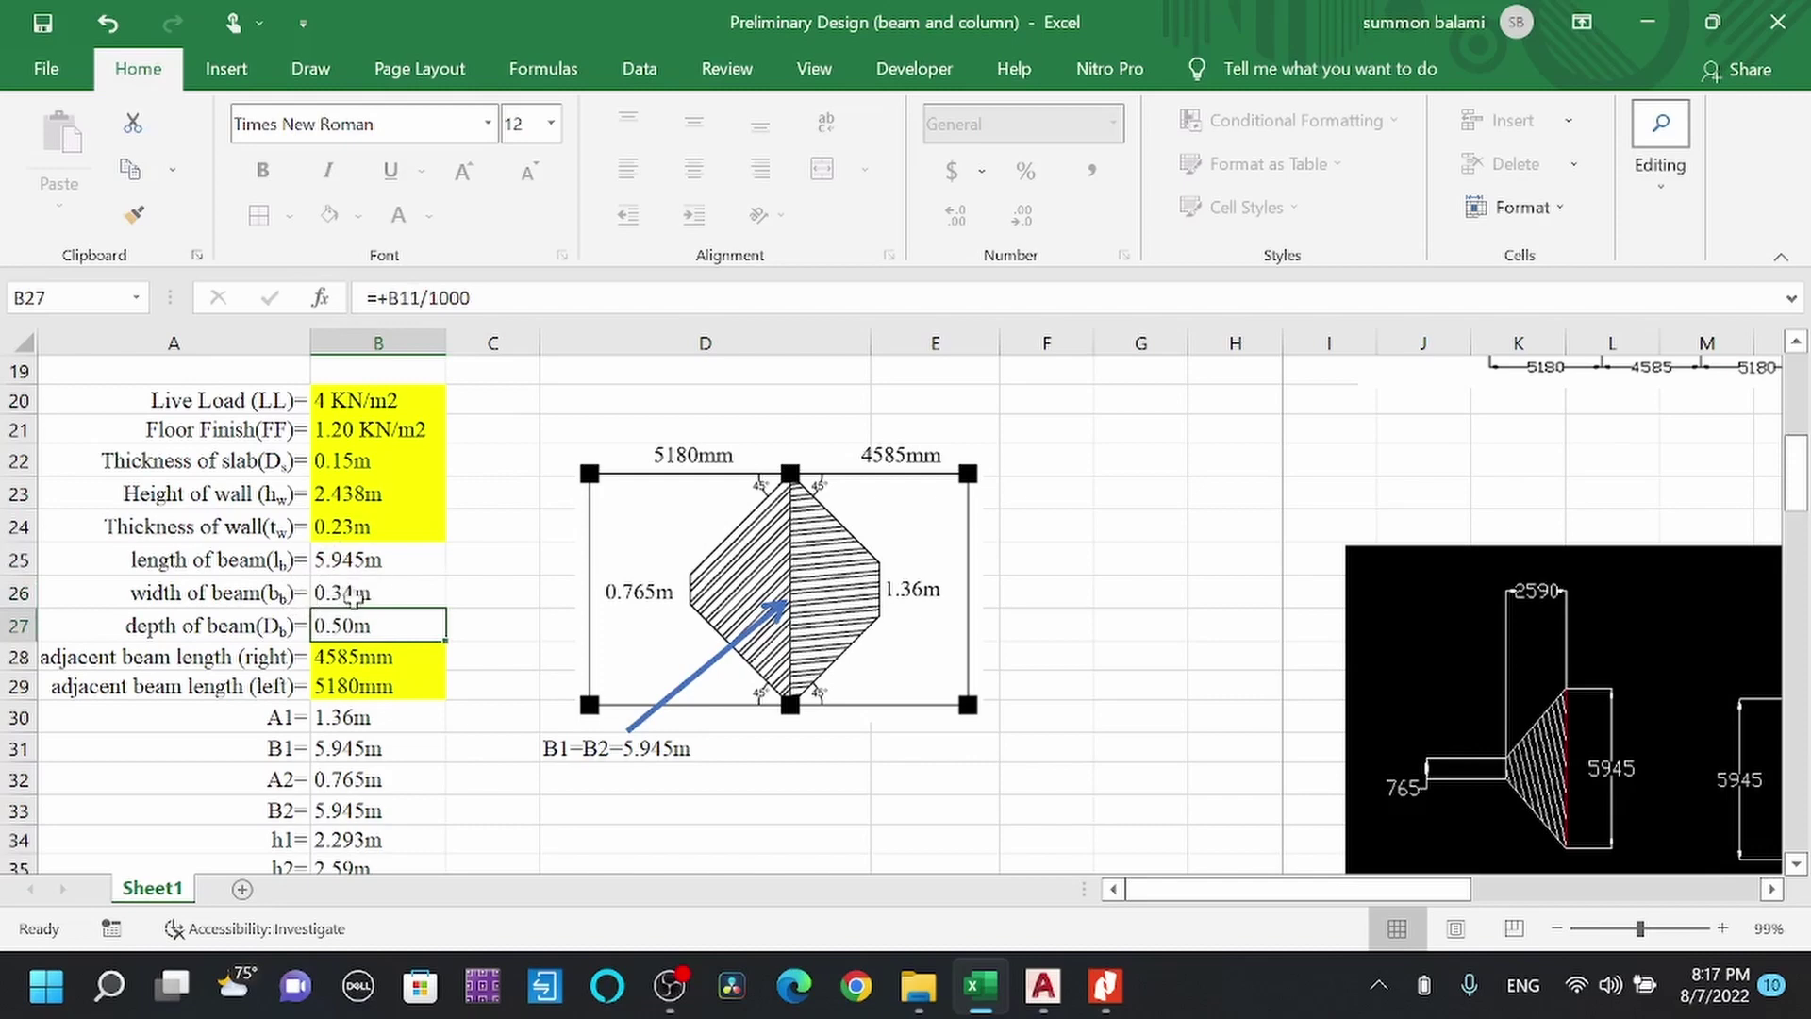
left_click(401, 594)
left_click(378, 622)
Compare the shaded area formula in row 36 with the hatched area on the column grid plan and the beam load diagram.
scroll(377, 623, "down", 2)
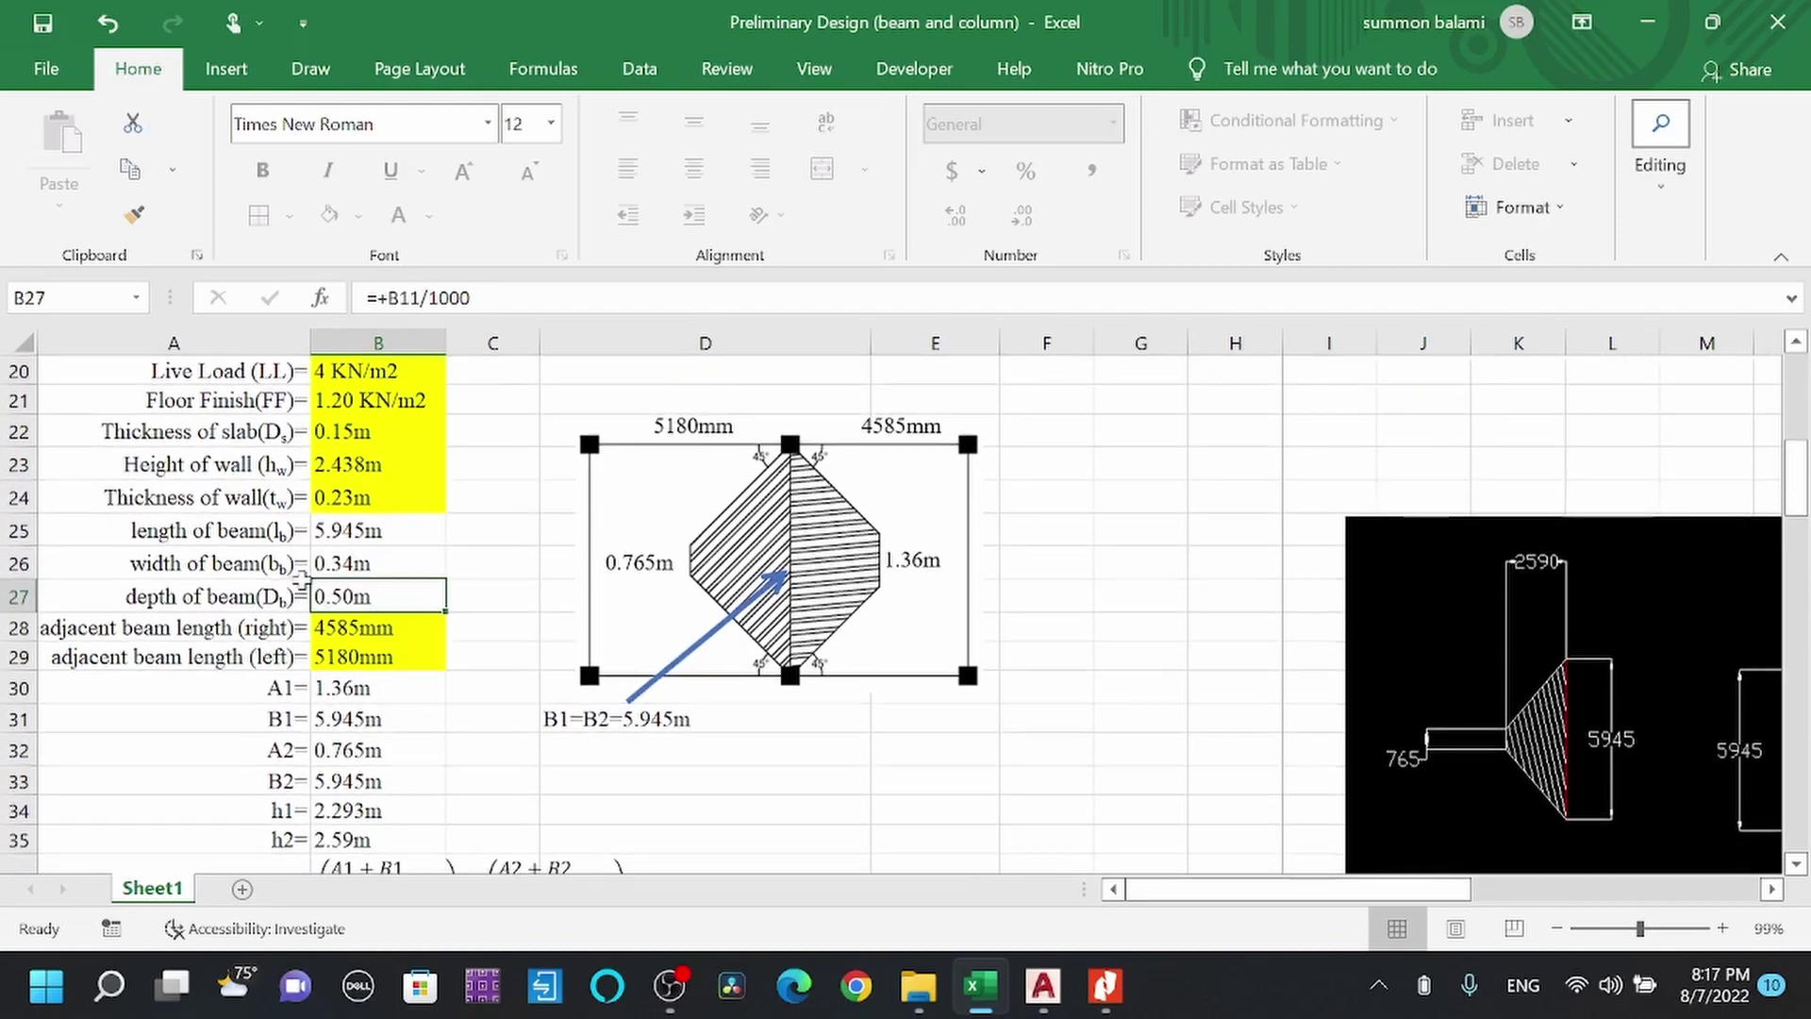
scroll(332, 593, "down", 1)
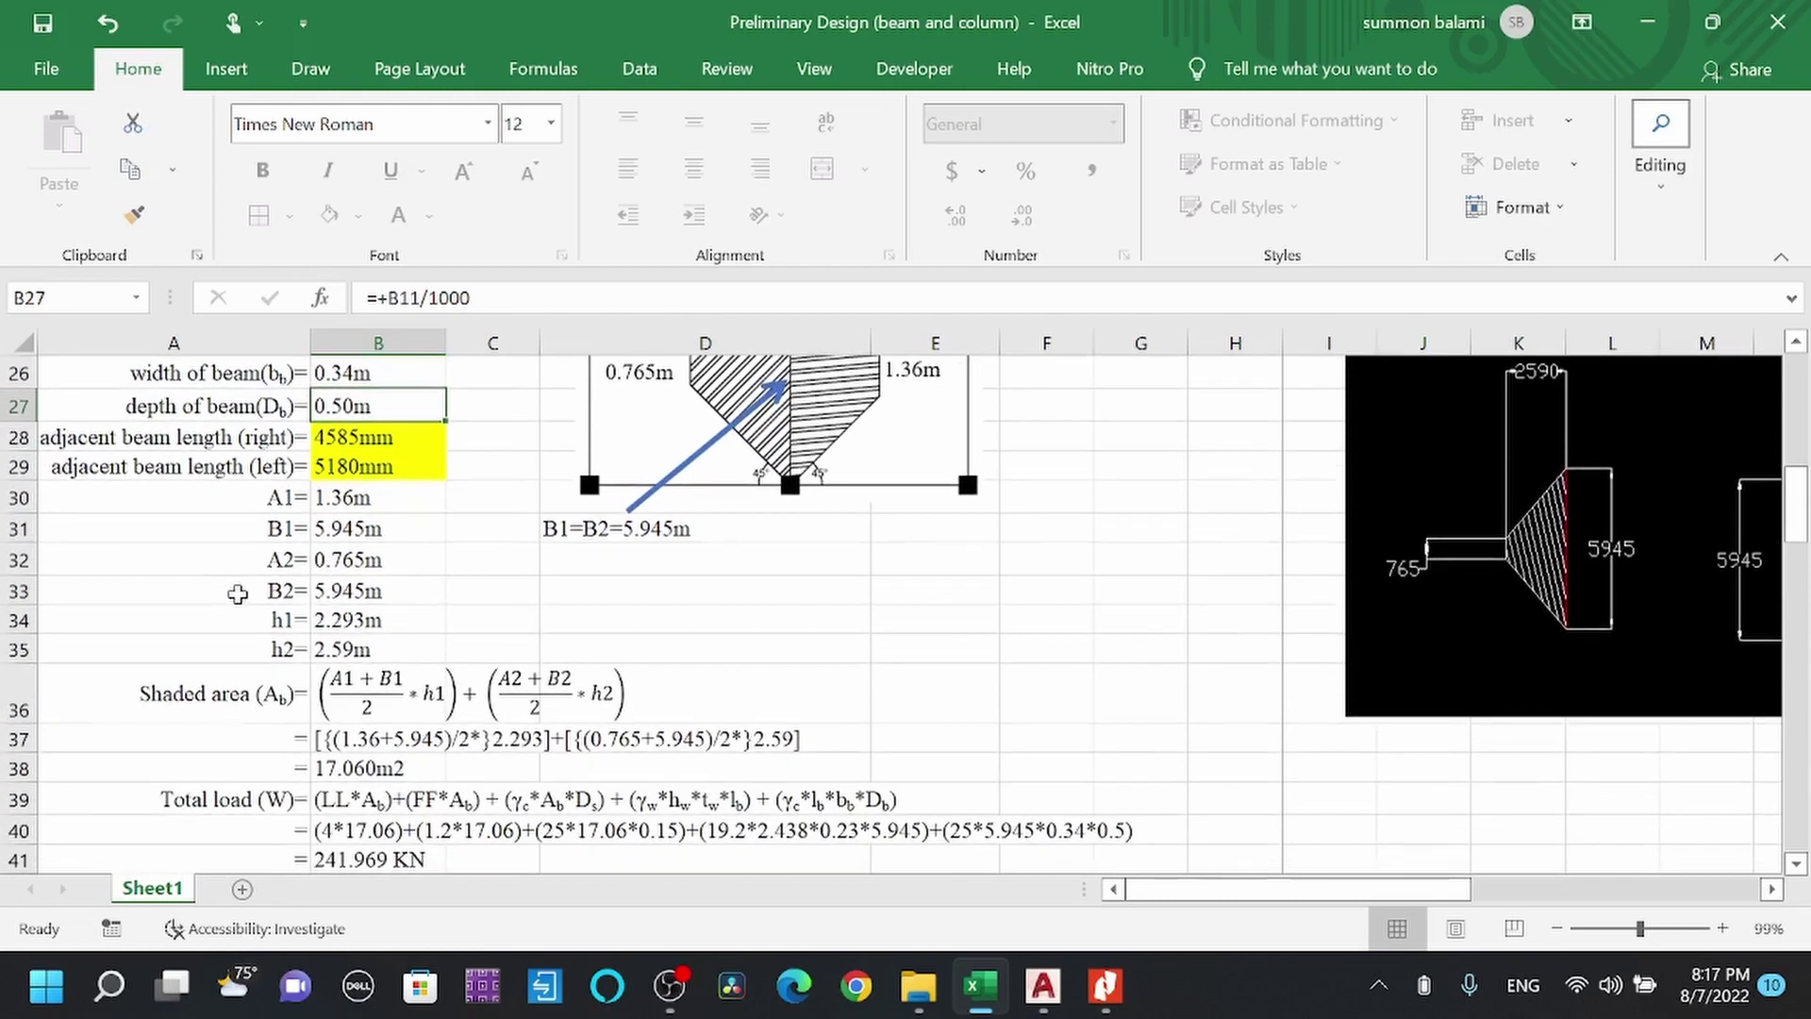
left_click(144, 692)
left_click(19, 695)
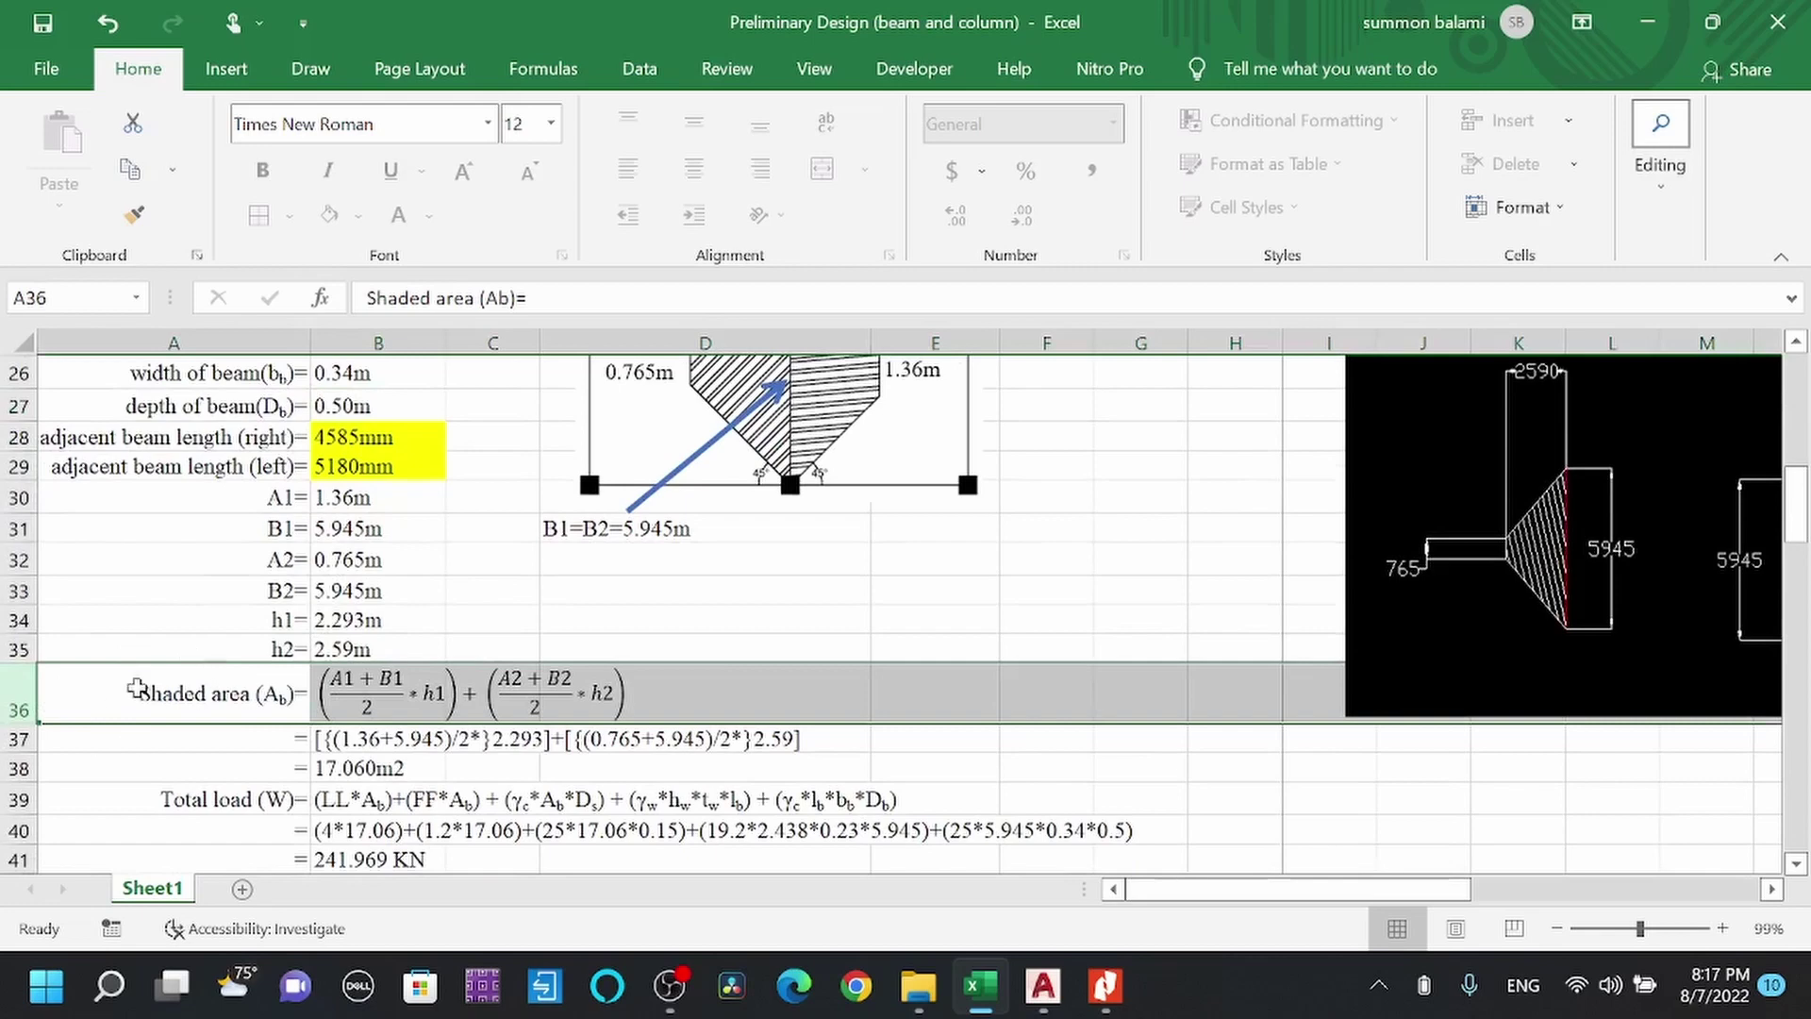
scroll(271, 695, "up", 1)
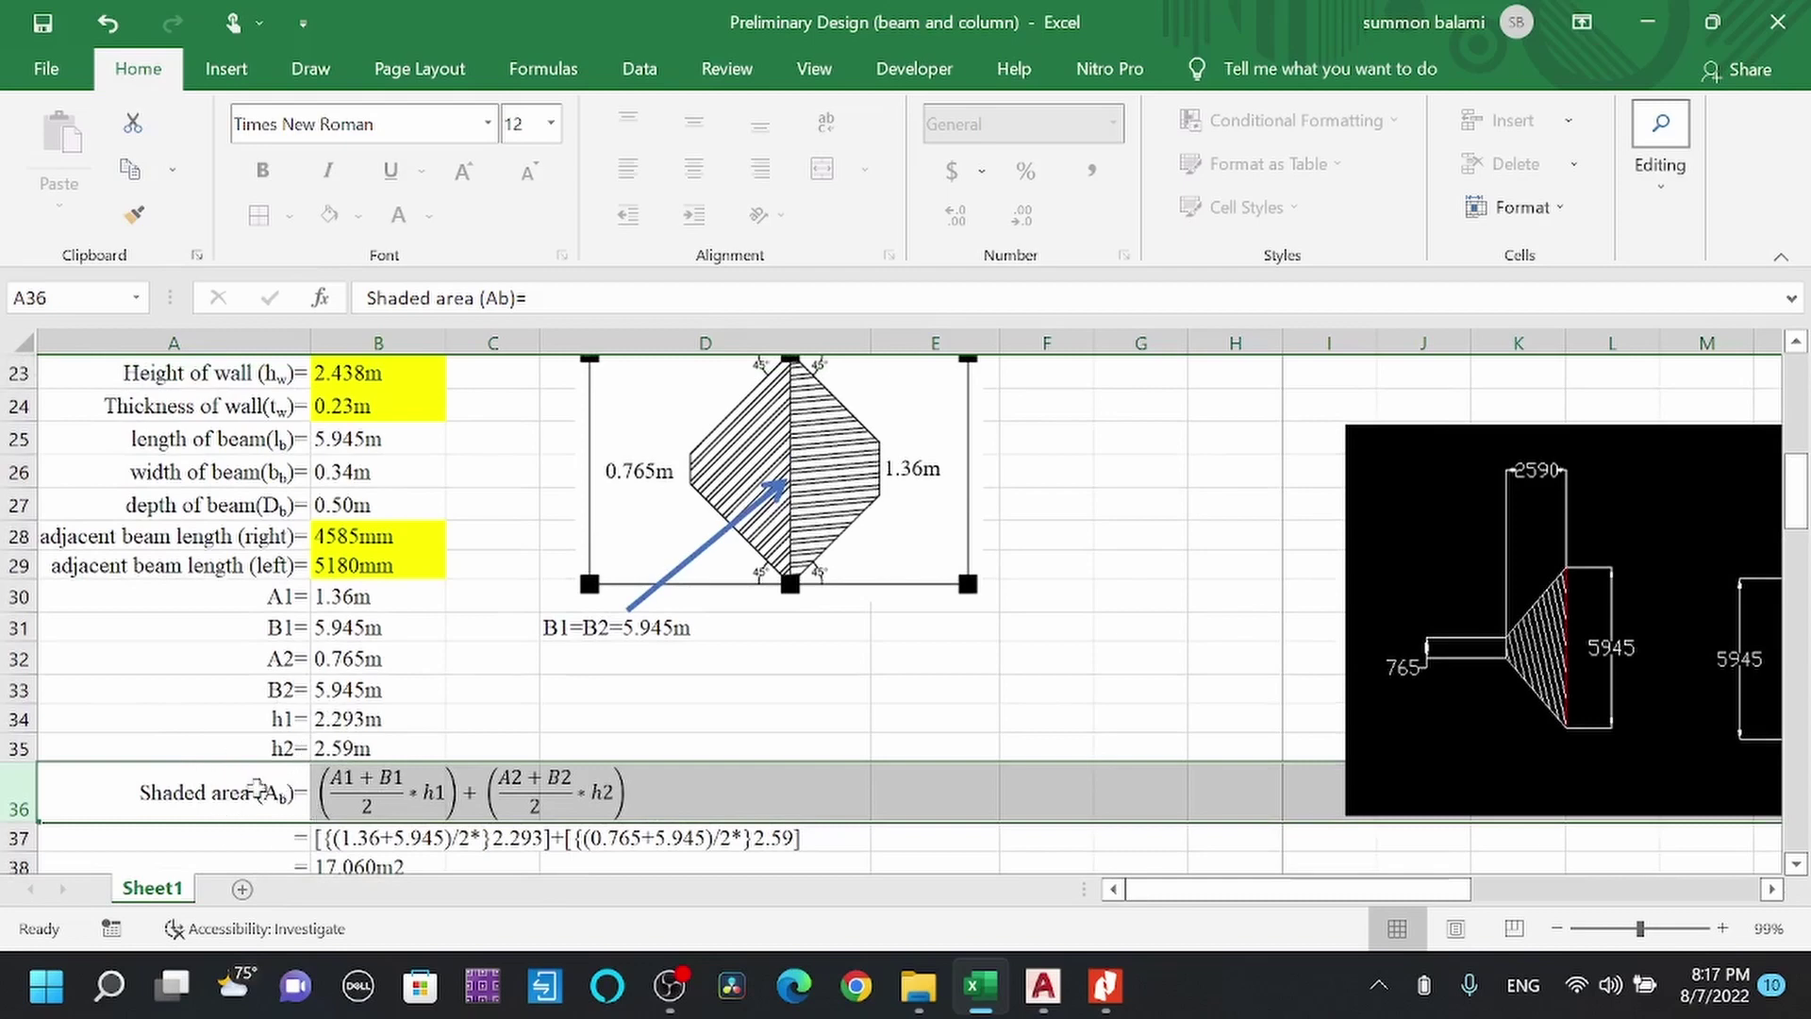
scroll(839, 651, "up", 7)
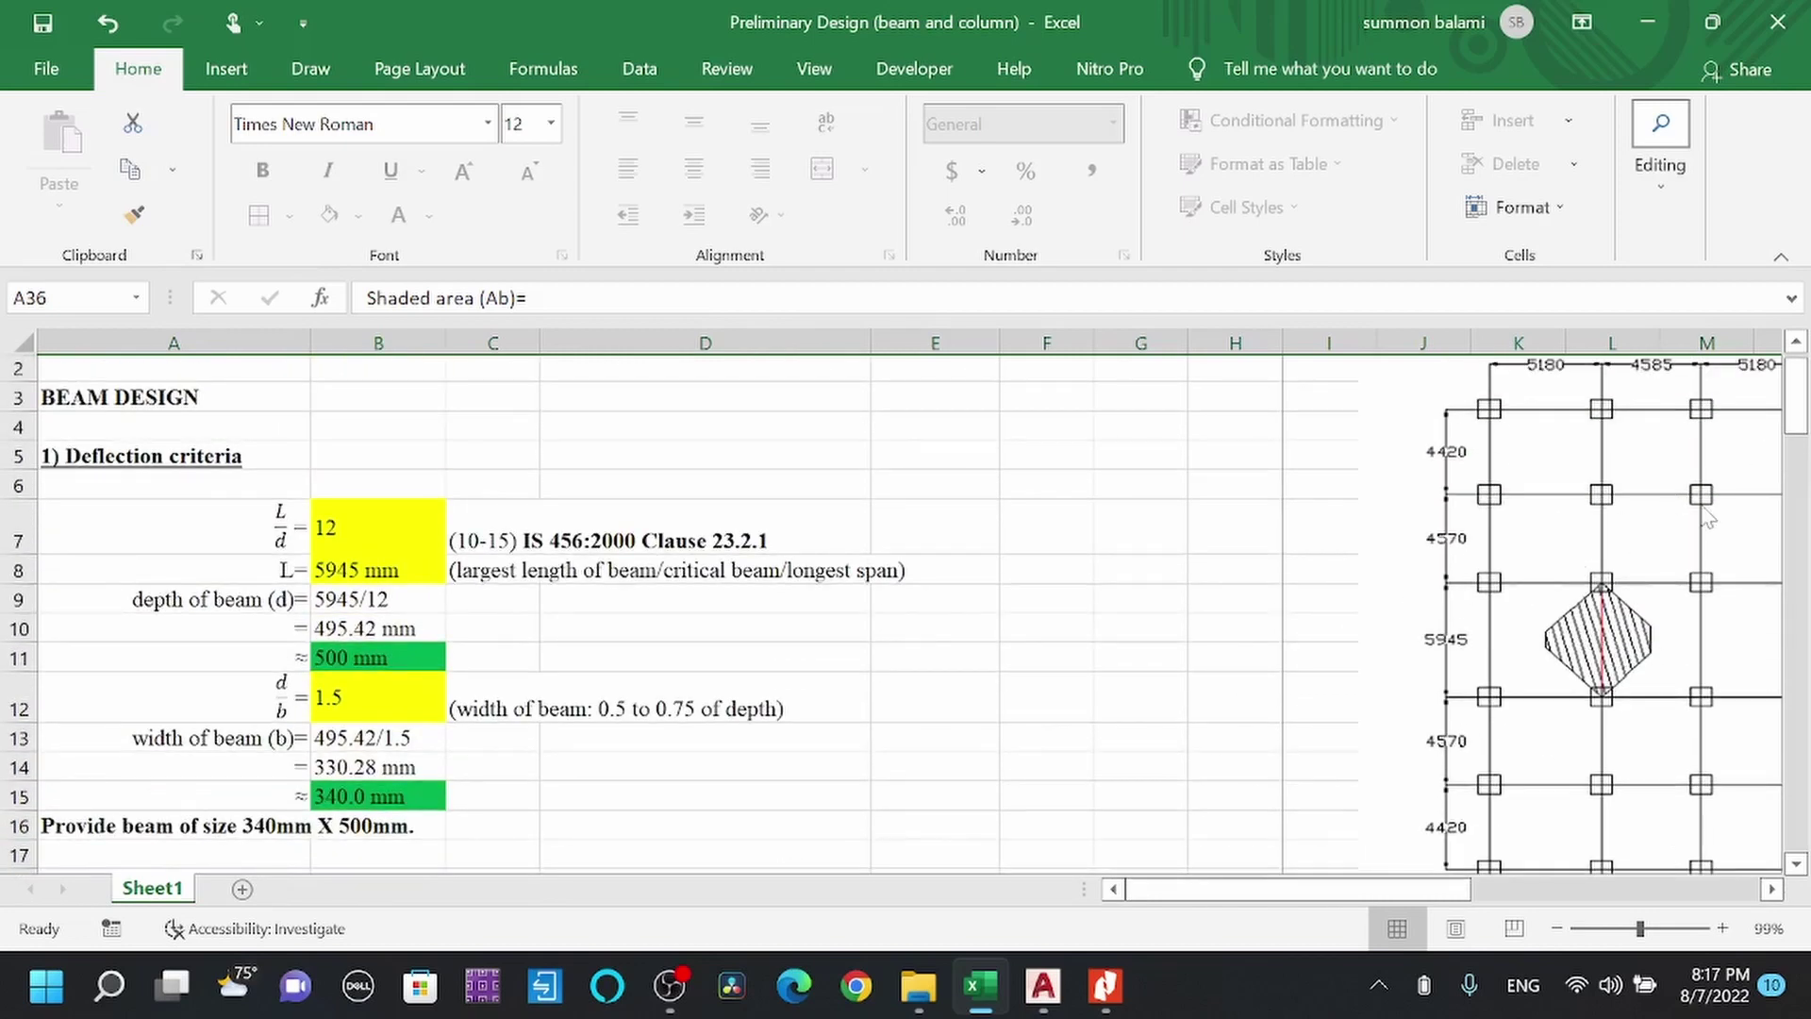
scroll(708, 578, "down", 7)
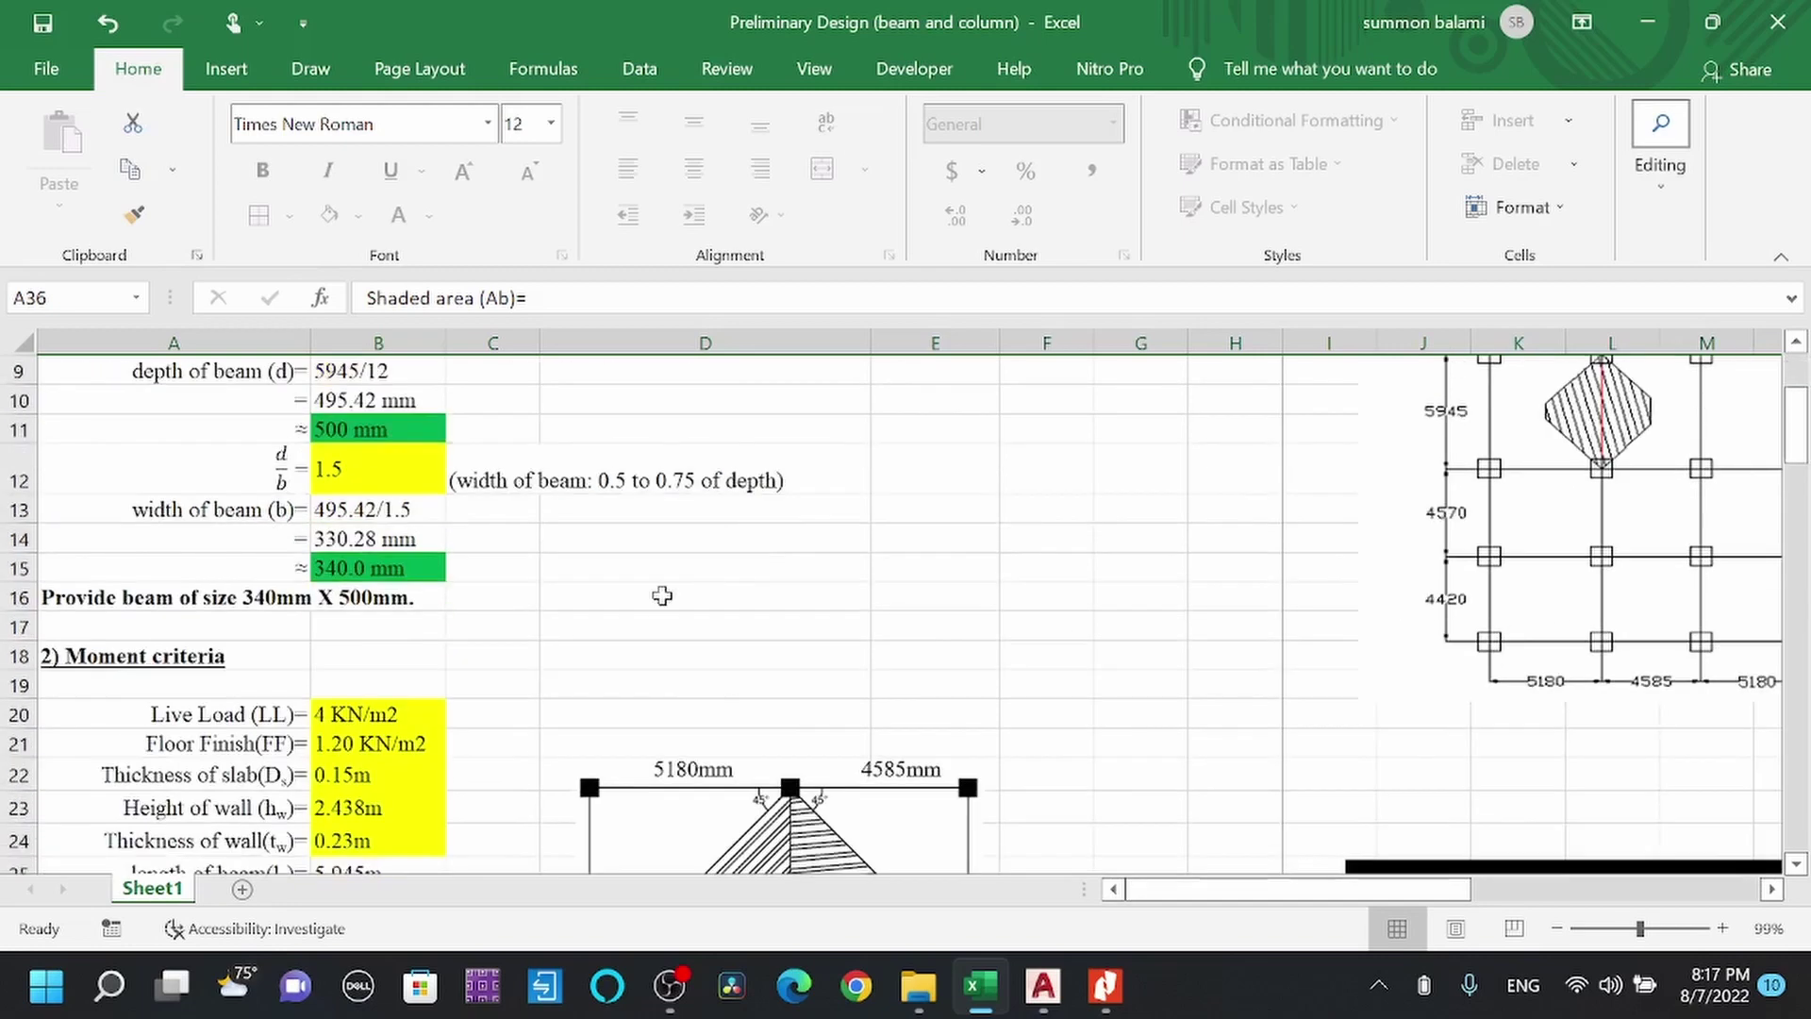
scroll(481, 649, "up", 1)
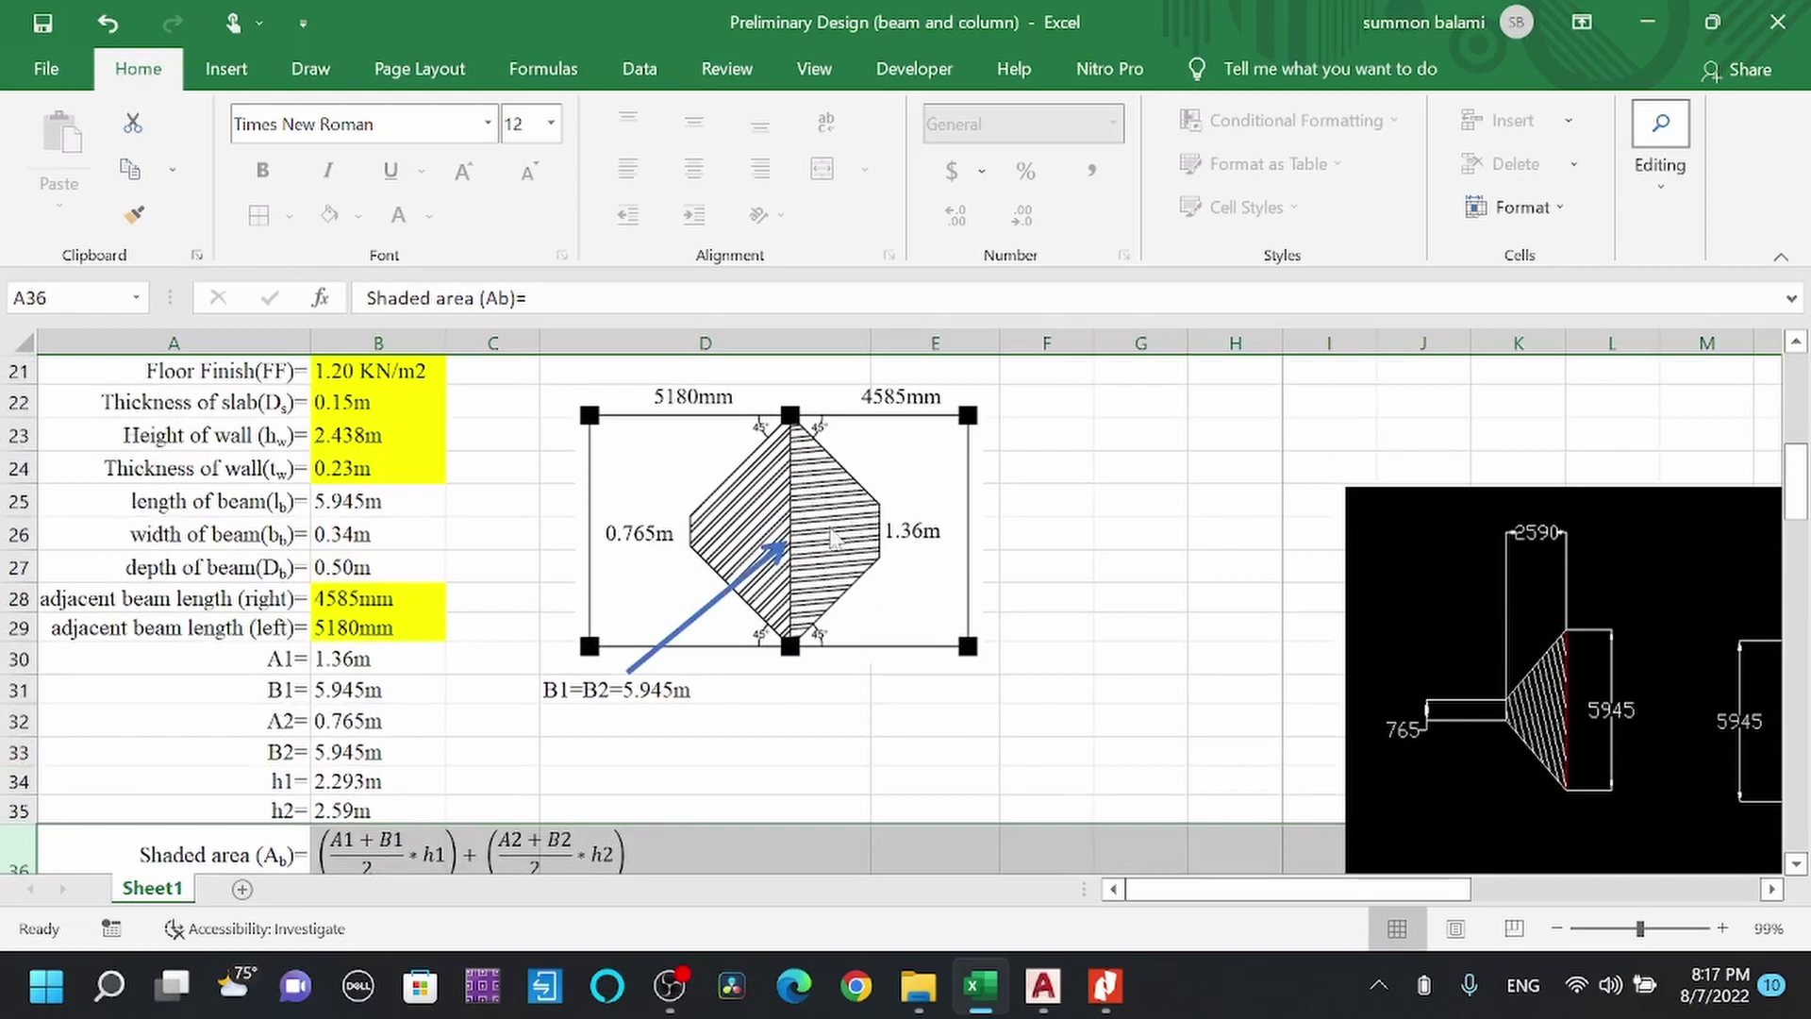
scroll(192, 719, "down", 2)
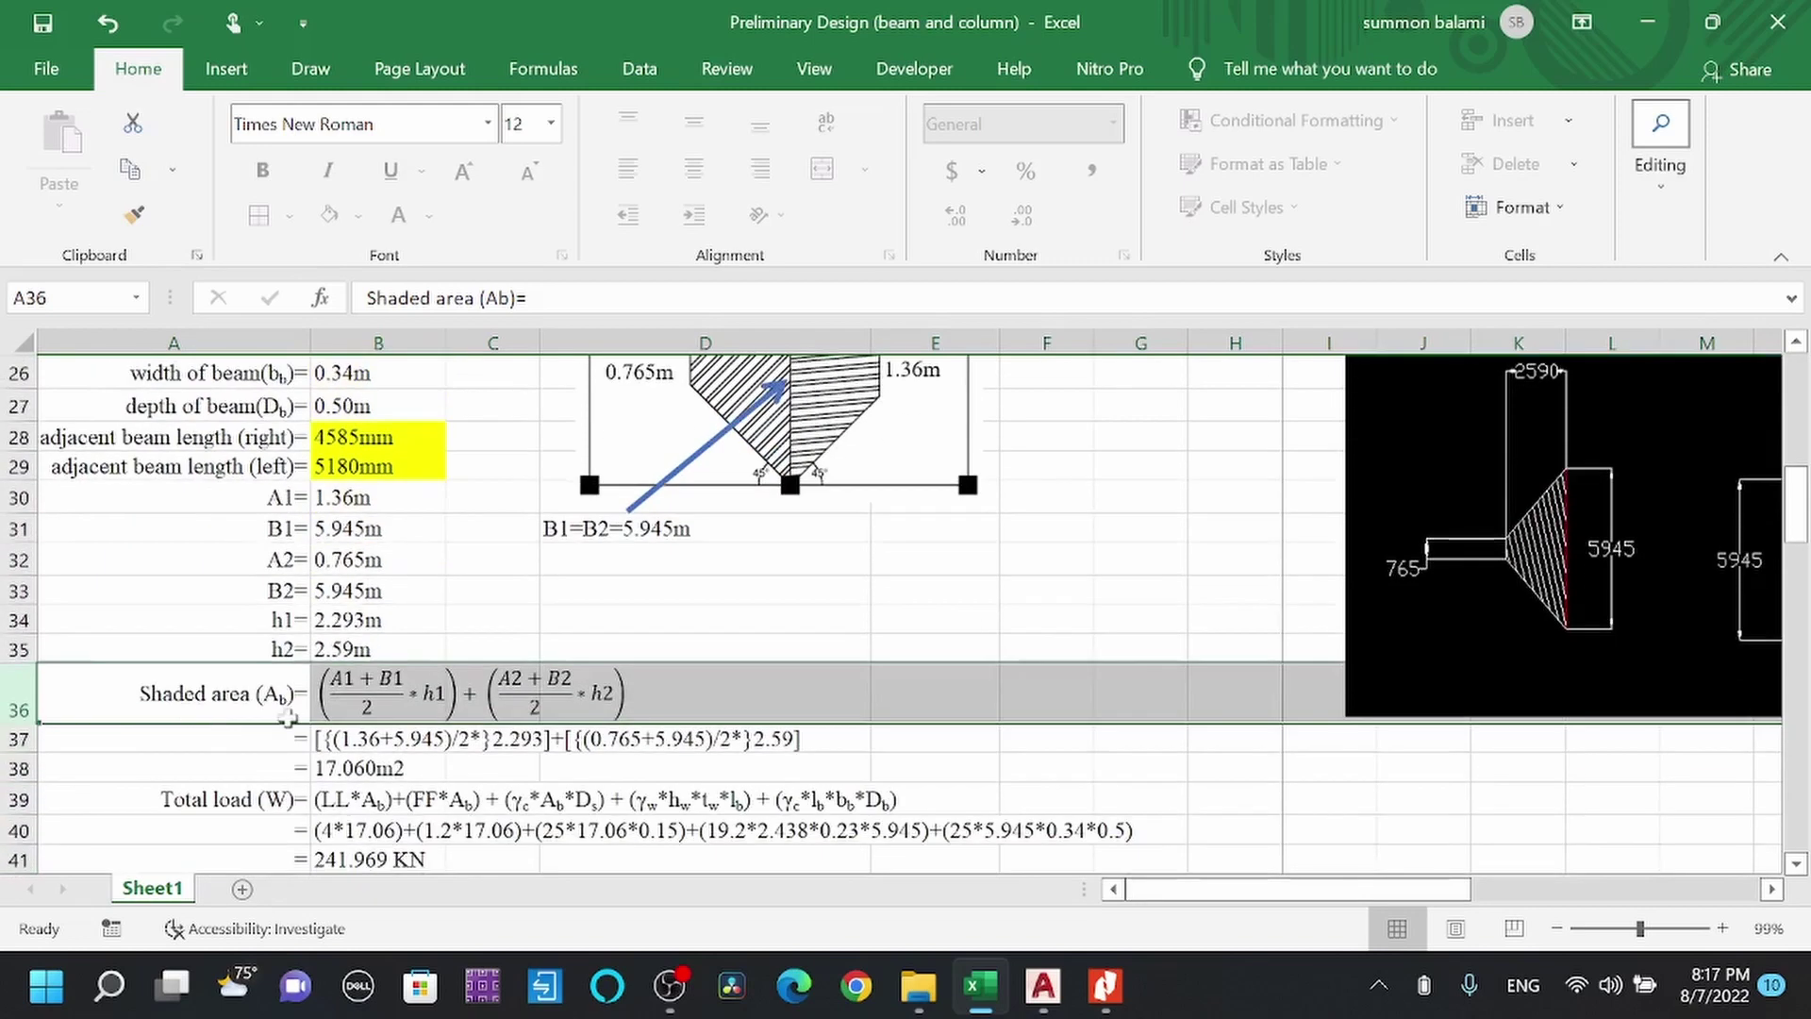
Inspect the shaded area calculation in B38 and the right and left adjacent beam lengths in B28 and B29.
left_click(358, 769)
scroll(367, 771, "up", 1)
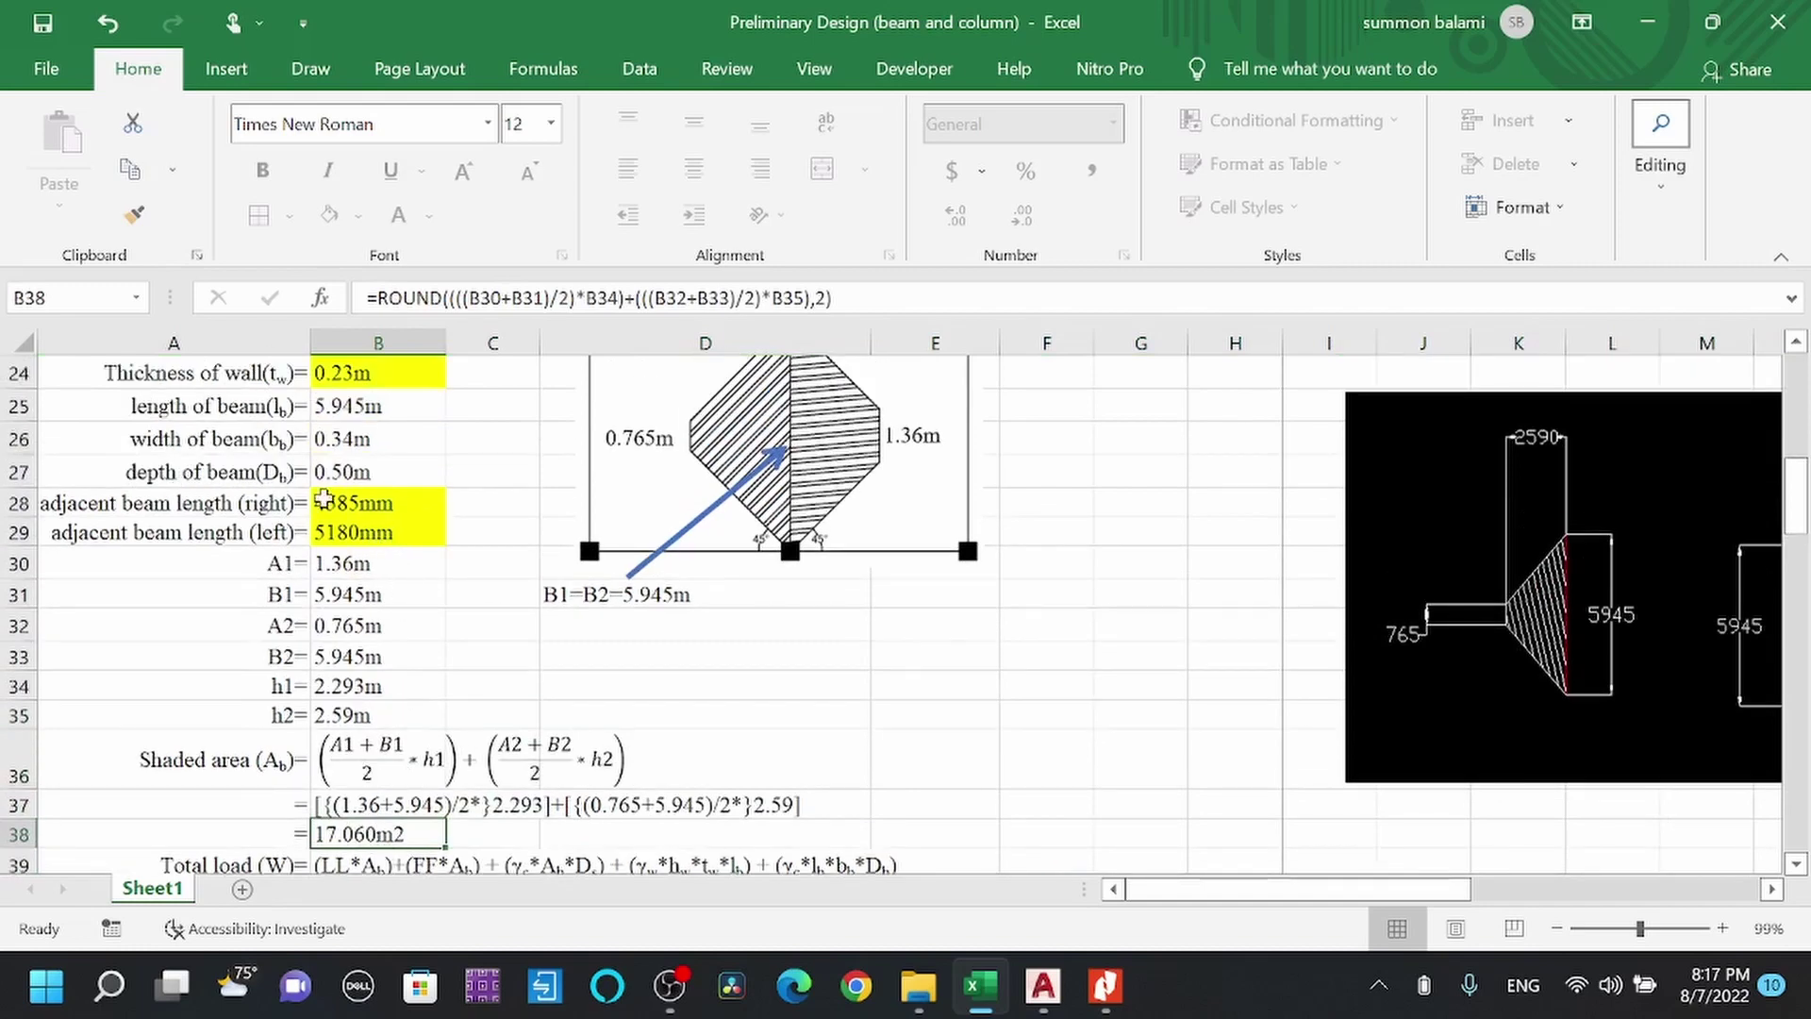
scroll(330, 515, "up", 2)
left_click(352, 655)
left_click(349, 686)
left_click(324, 653)
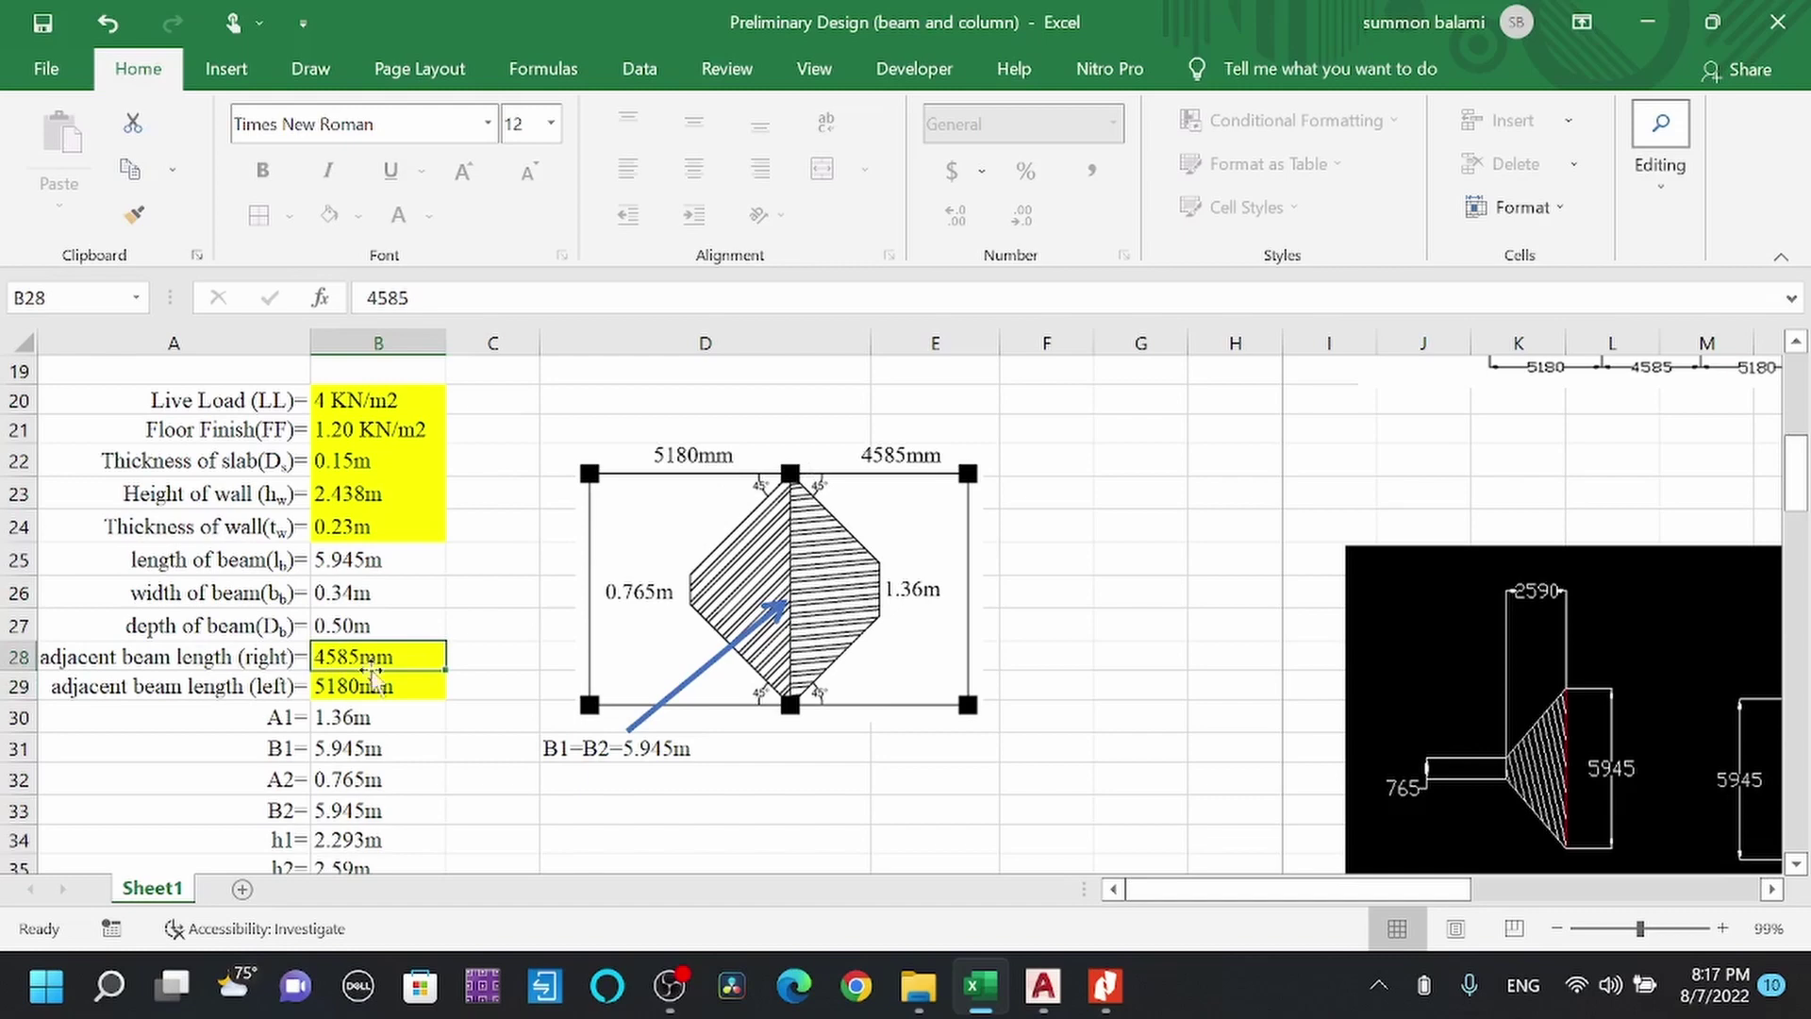
scroll(438, 656, "down", 2)
left_click(367, 803)
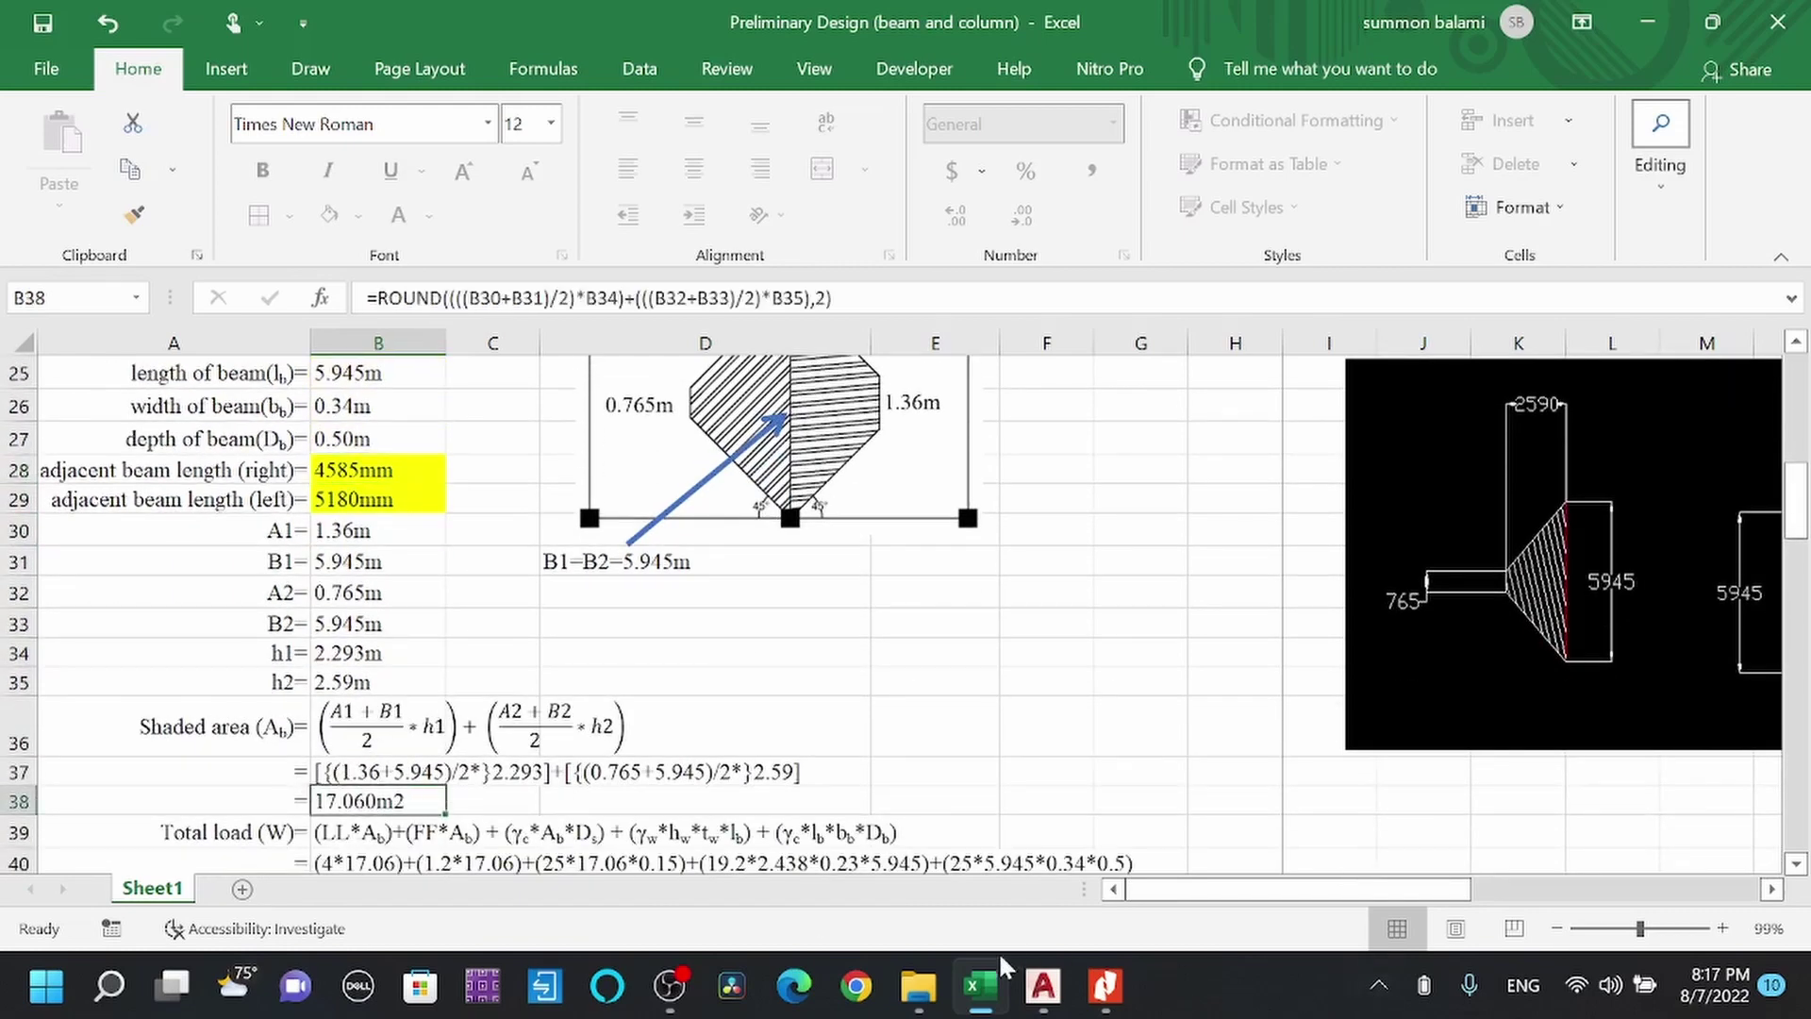
Switch to Drawing2.dwg in AutoCAD and copy the dimensioned two-bay beam figure with its hatch to just above the original.
mouse_move(1044, 986)
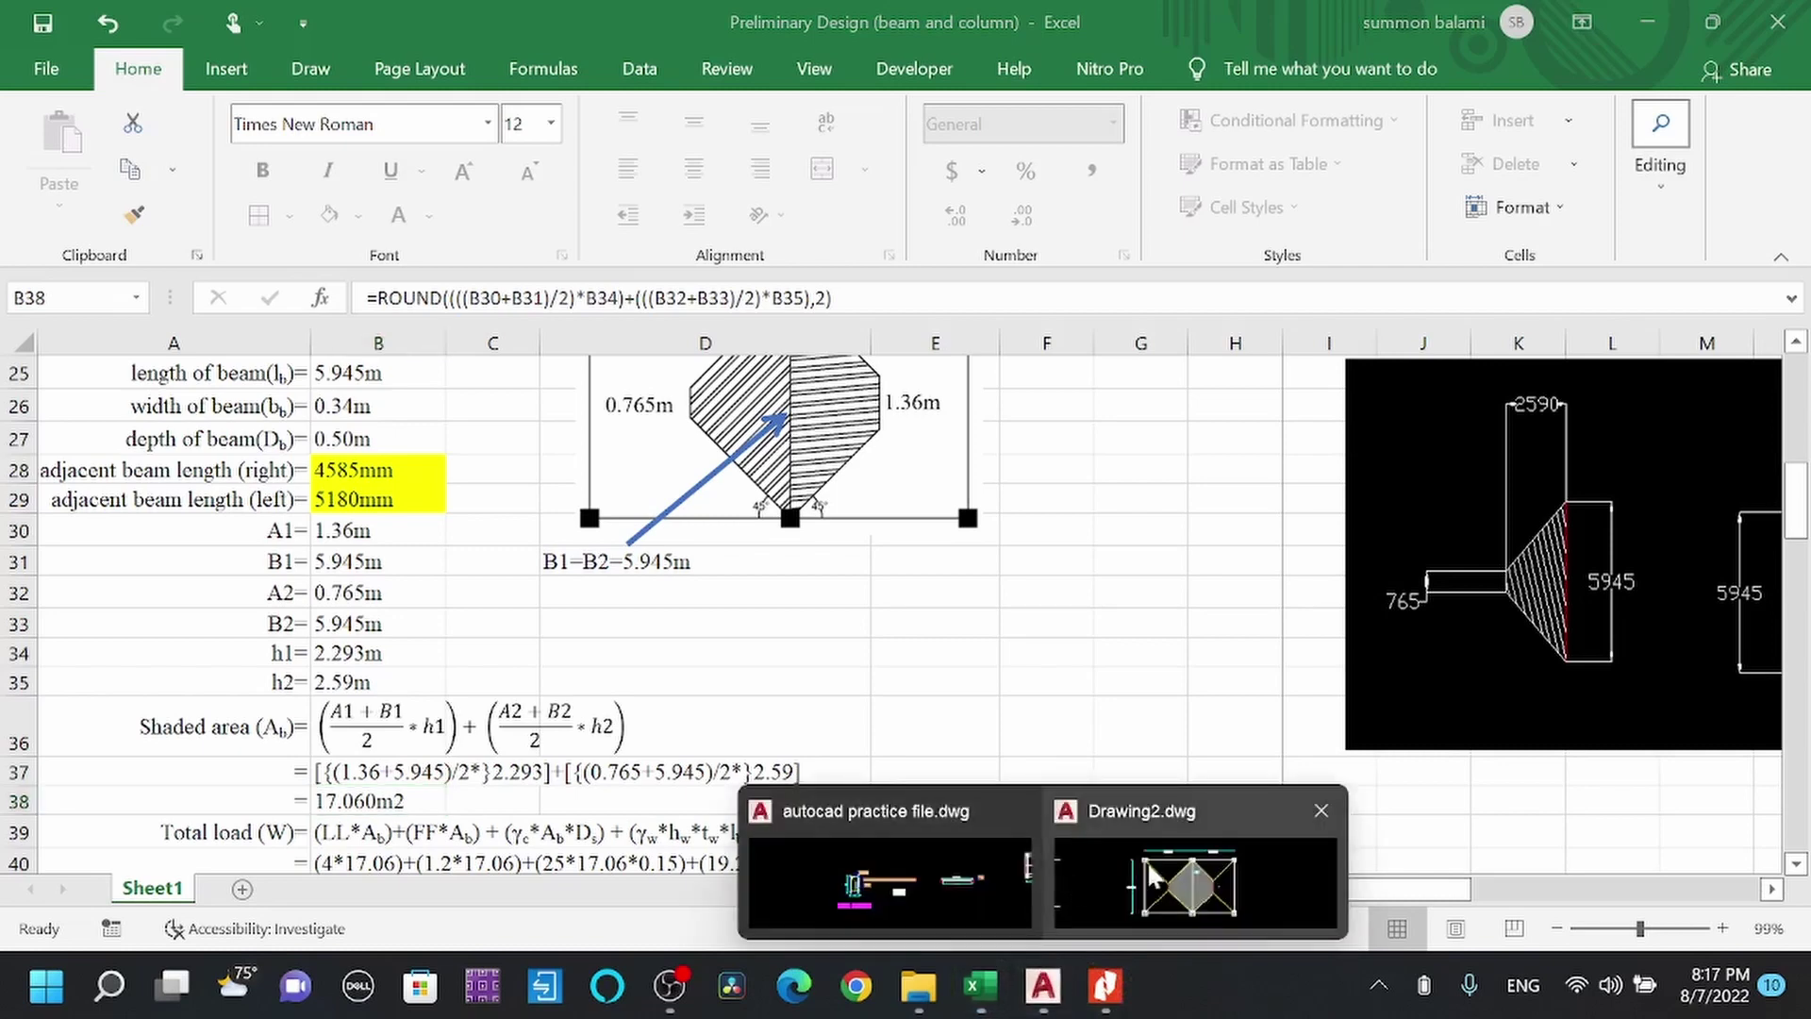
left_click(1169, 869)
scroll(720, 505, "down", 5)
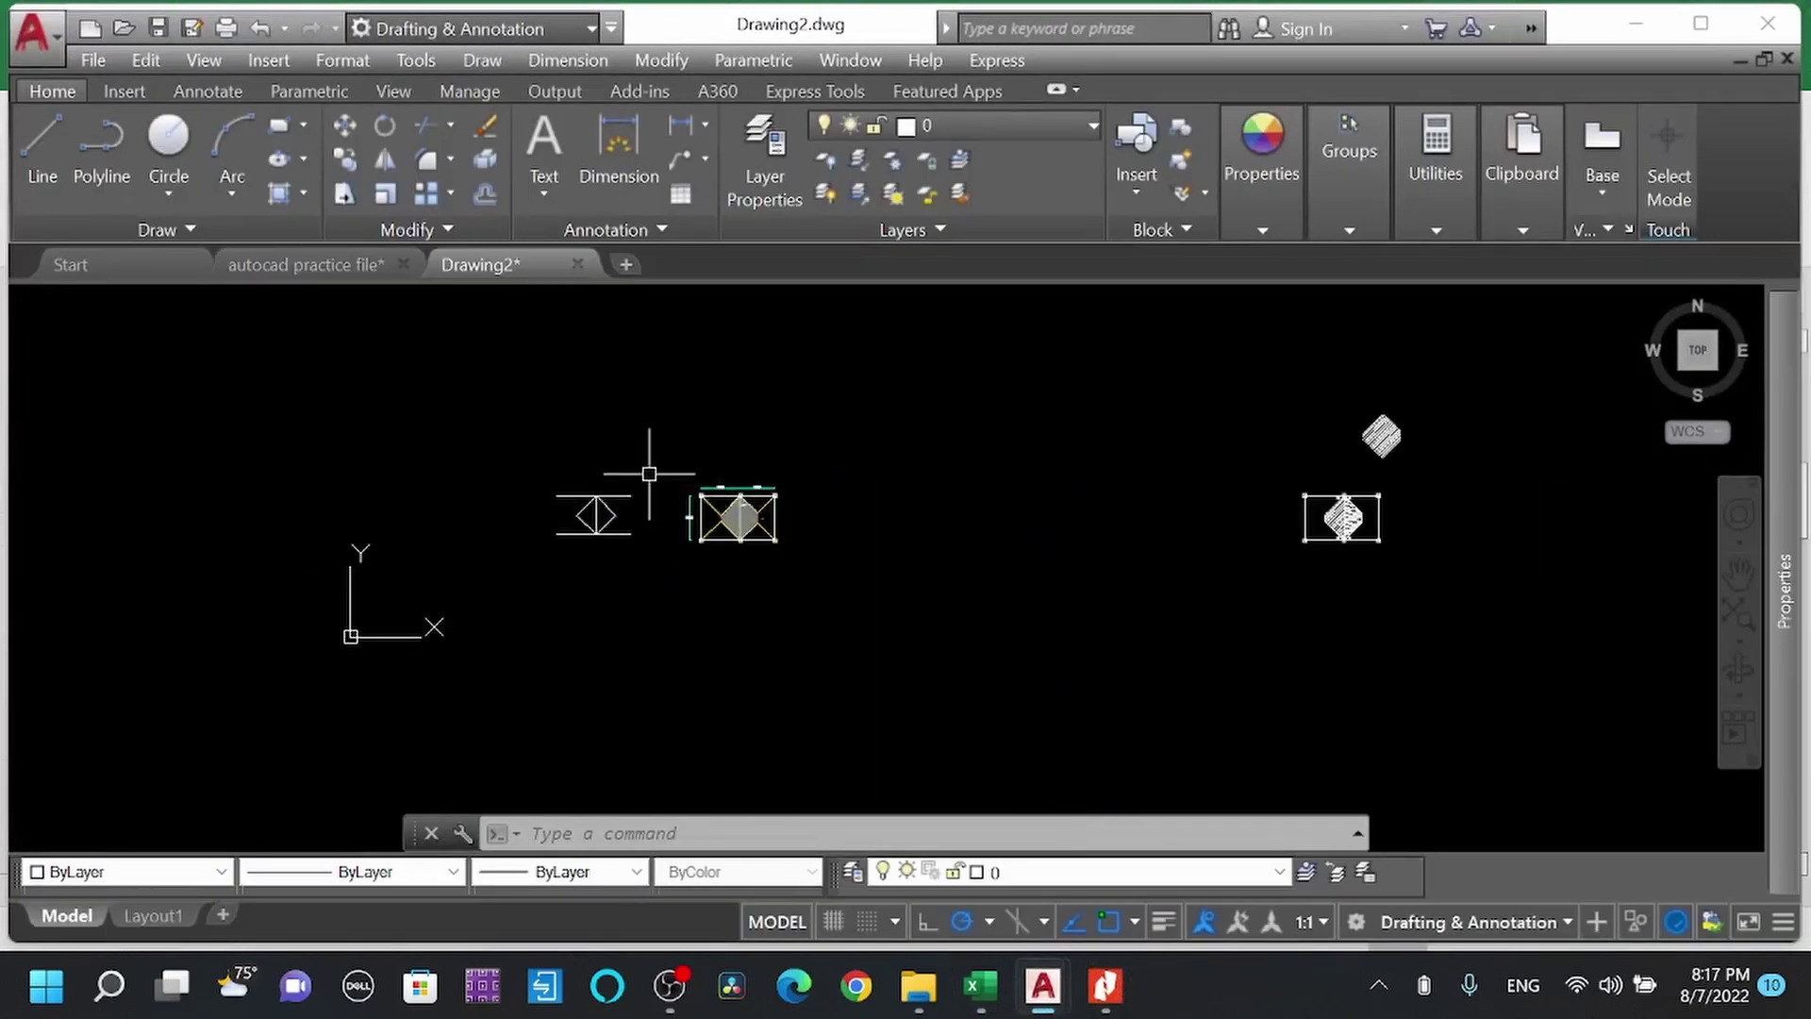
scroll(651, 473, "up", 2)
left_click(649, 474)
left_click(918, 643)
type("co")
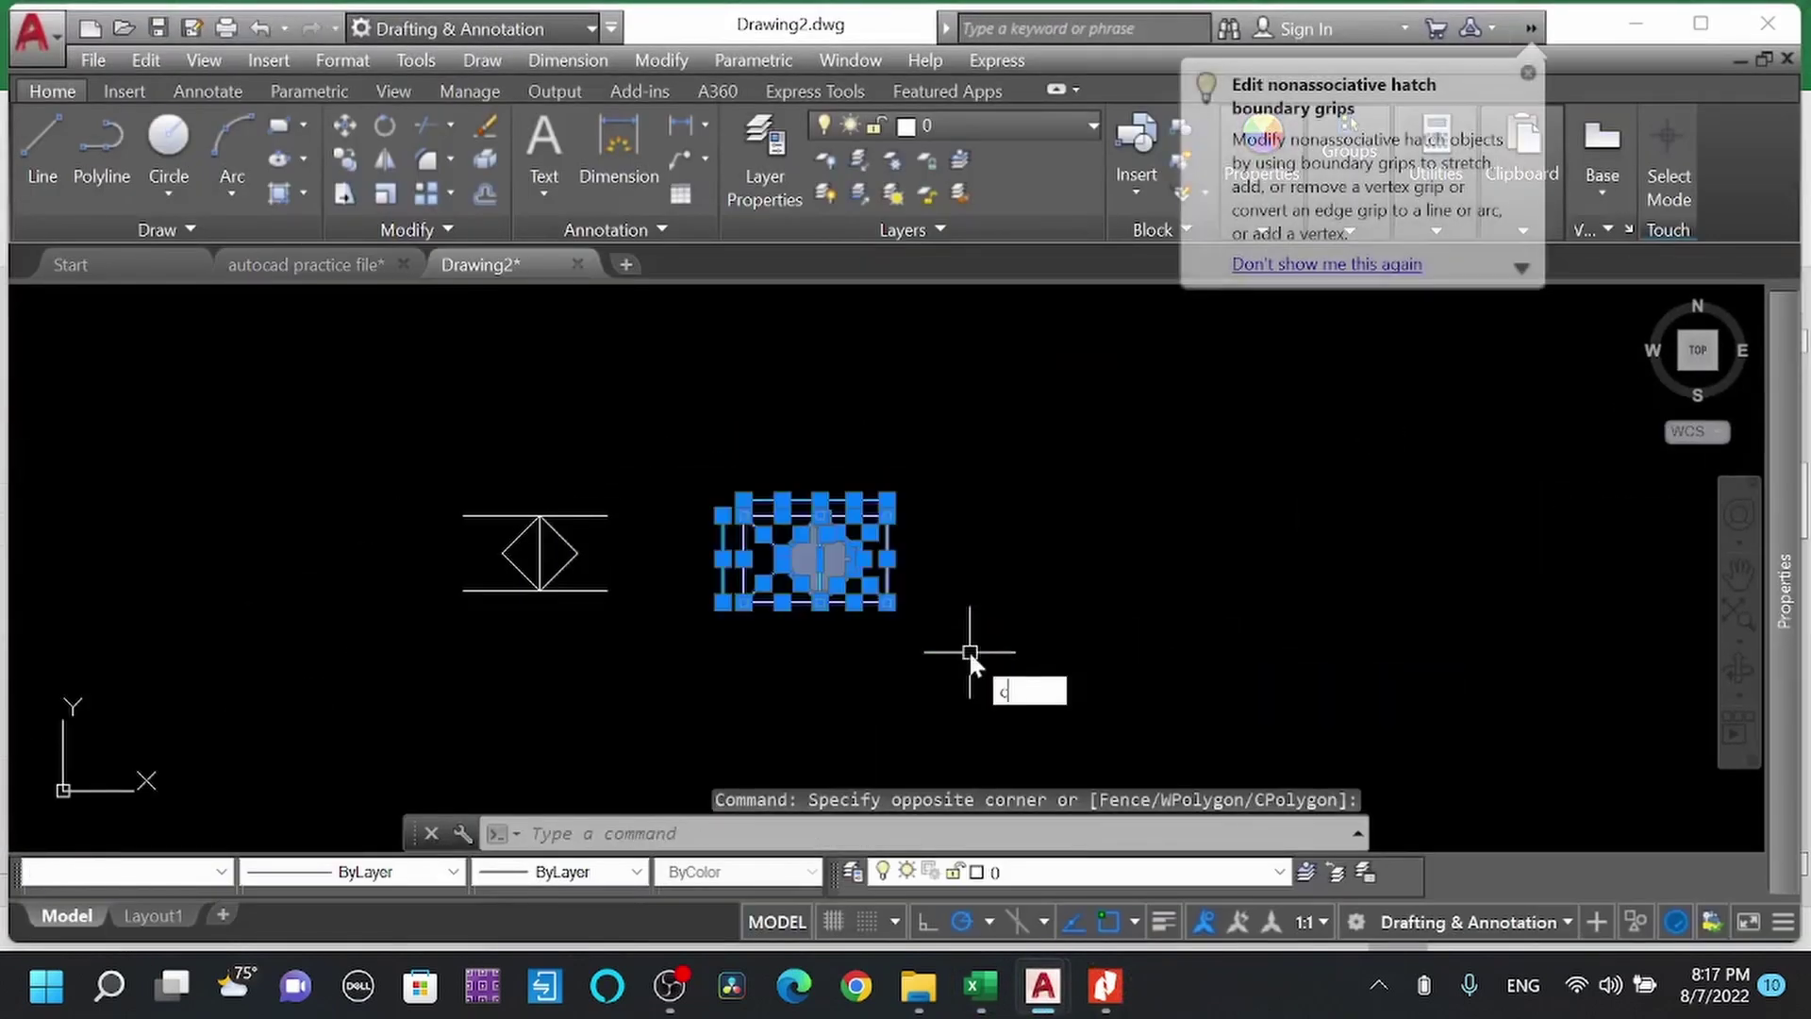
key("Return")
left_click(1015, 641)
key("Escape")
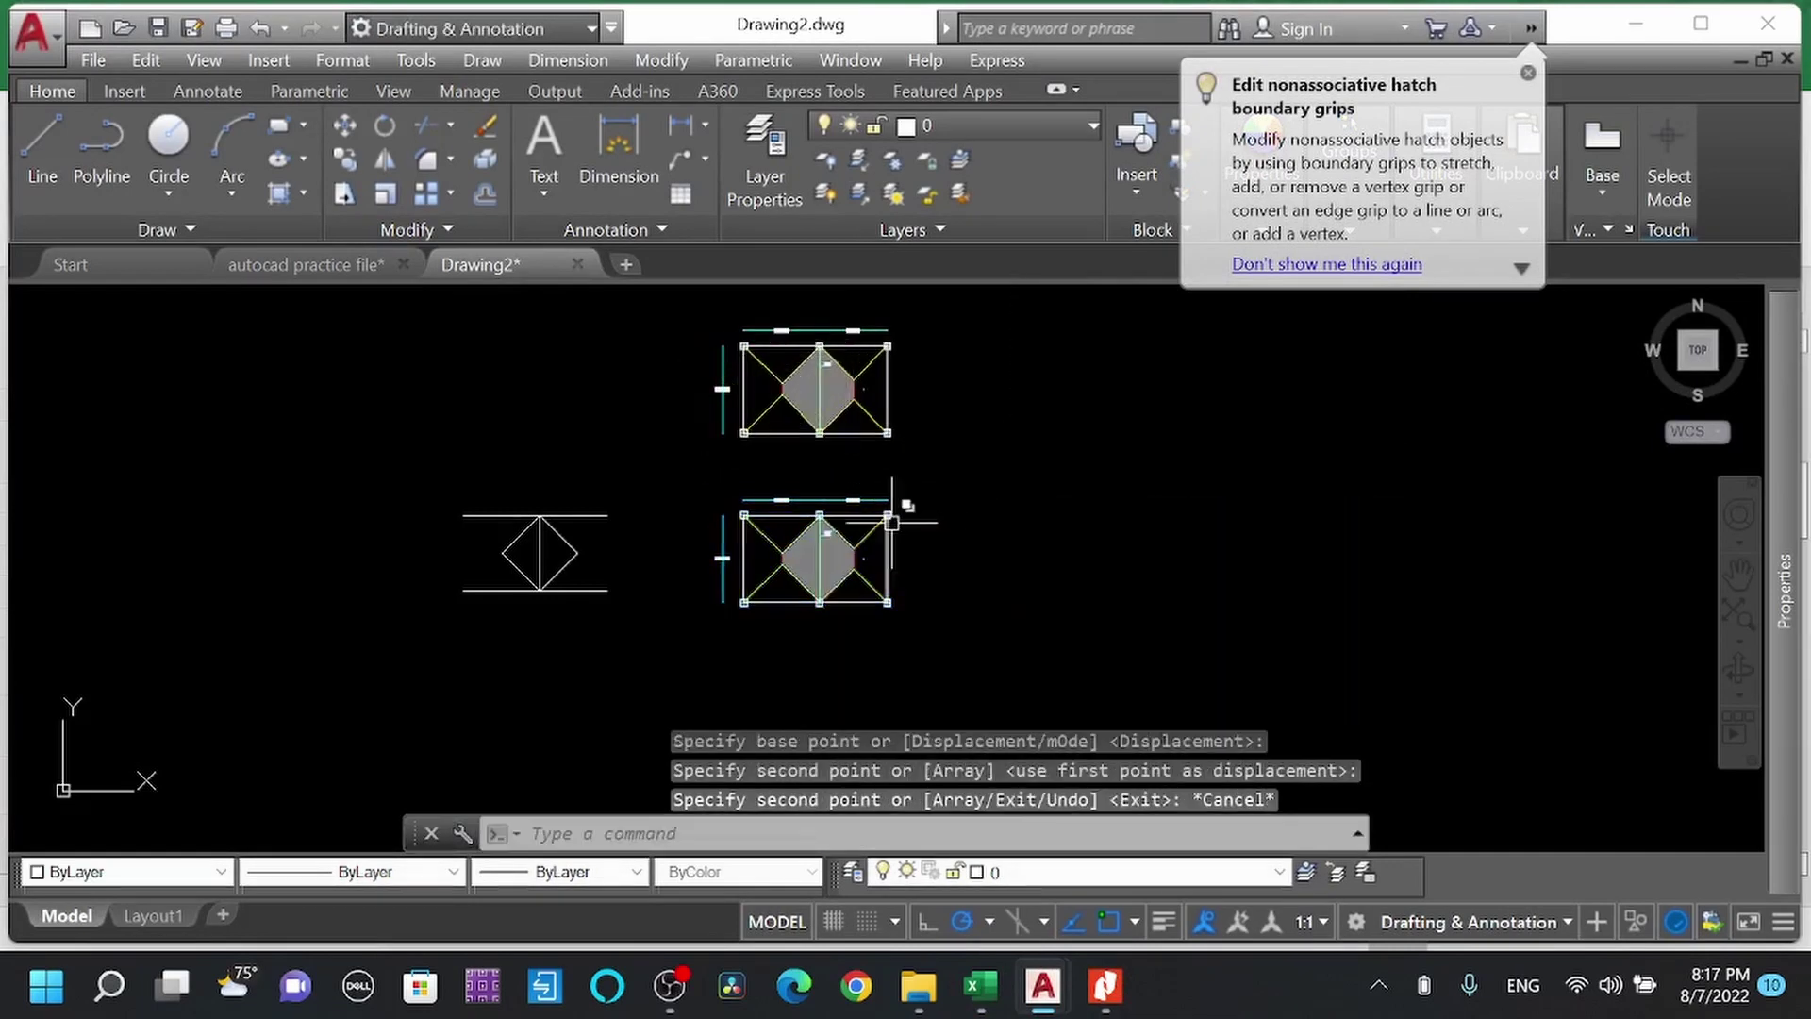
Erase the hatch filling the load area around the central beam in the lower two-bay figure.
scroll(739, 623, "up", 4)
left_click(739, 623)
left_click(741, 625)
key("Delete")
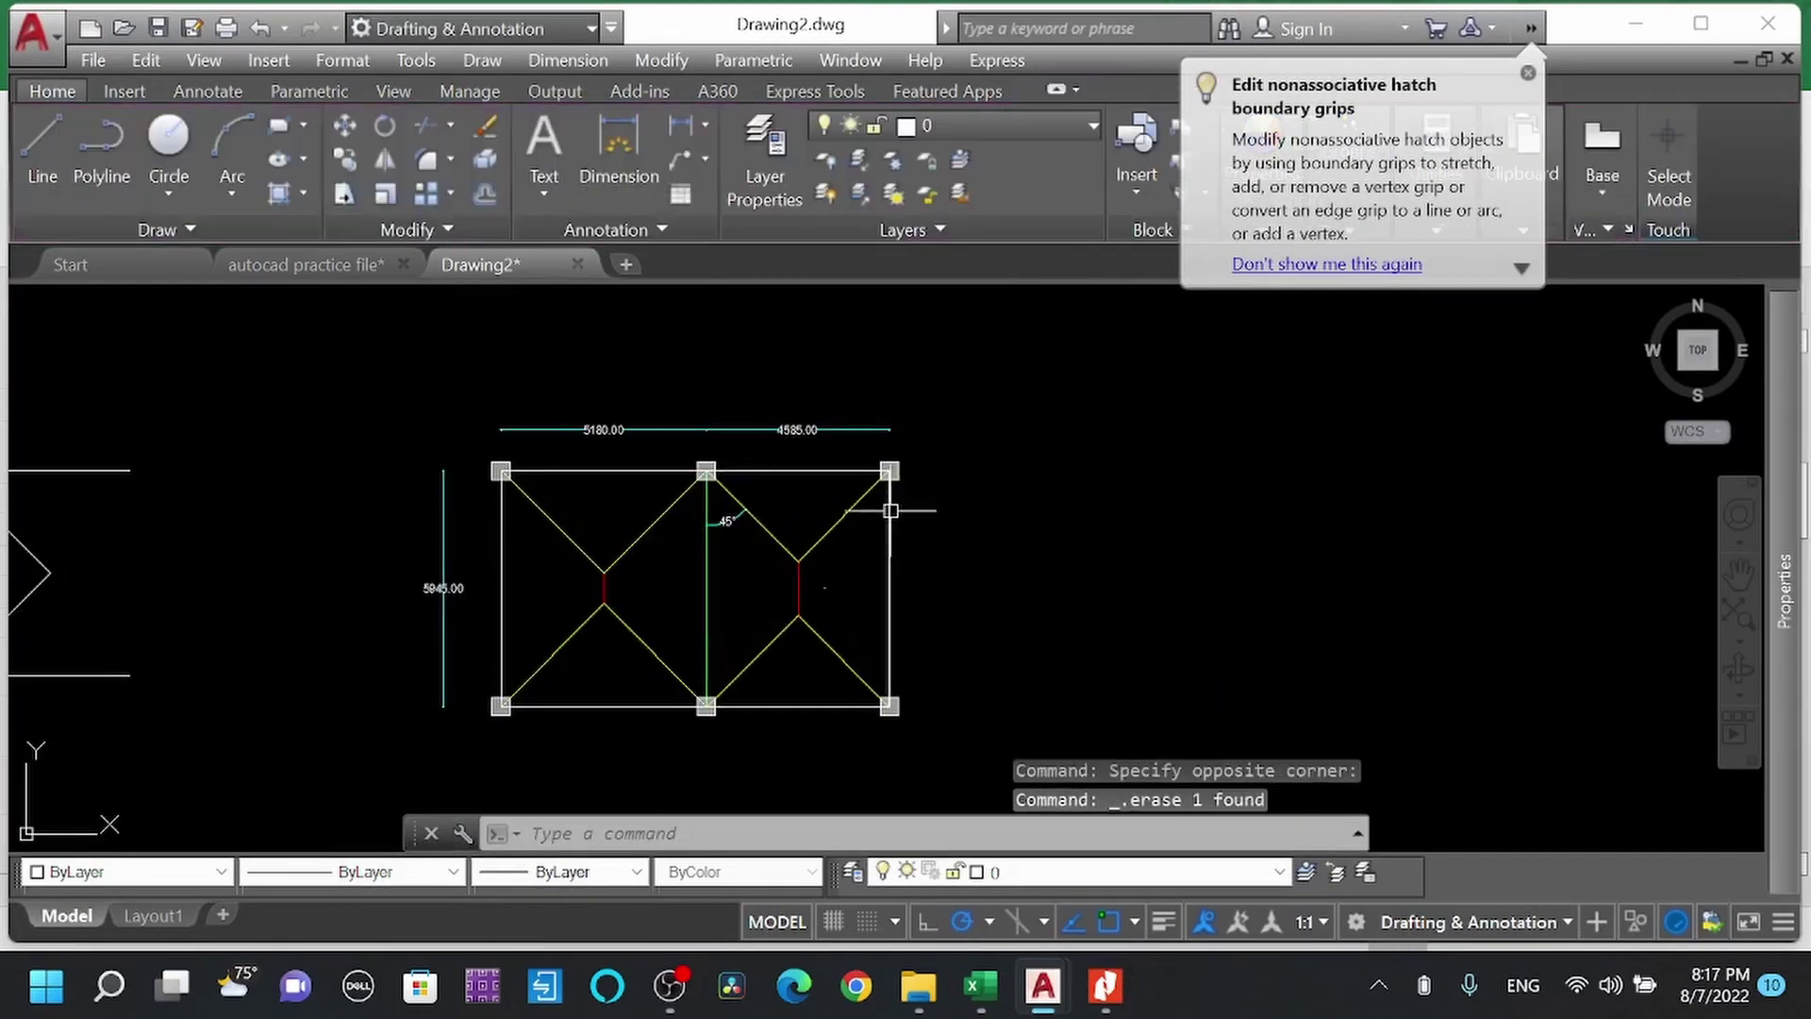
Examine the yellow diagonal load distribution lines around the central beam, highlighting them and clearing each selection.
scroll(677, 561, "up", 4)
left_click(645, 535)
left_click(524, 399)
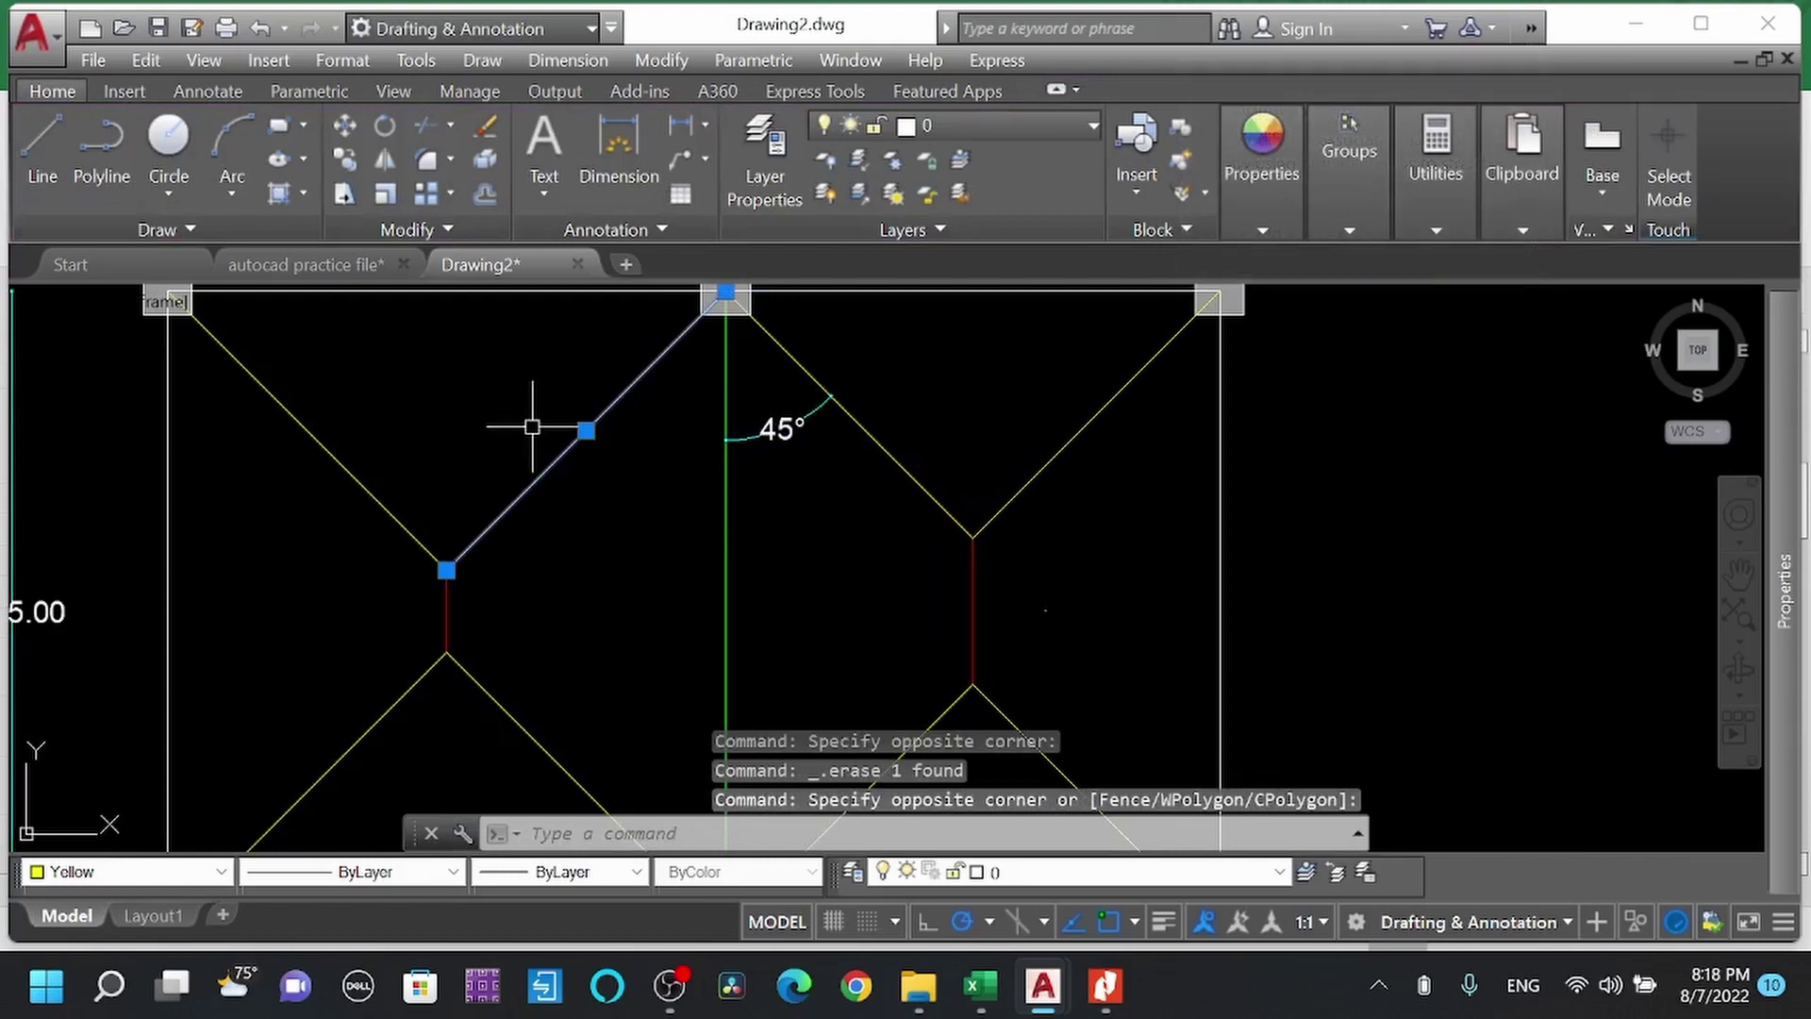
scroll(566, 486, "down", 3)
key("Escape")
scroll(479, 464, "up", 2)
scroll(479, 464, "up", 2)
left_click(517, 472)
left_click(274, 606)
scroll(416, 514, "down", 3)
key("Escape")
Inspect the 45° angle dimension between the central beam and the adjacent diagonal line.
scroll(666, 500, "up", 2)
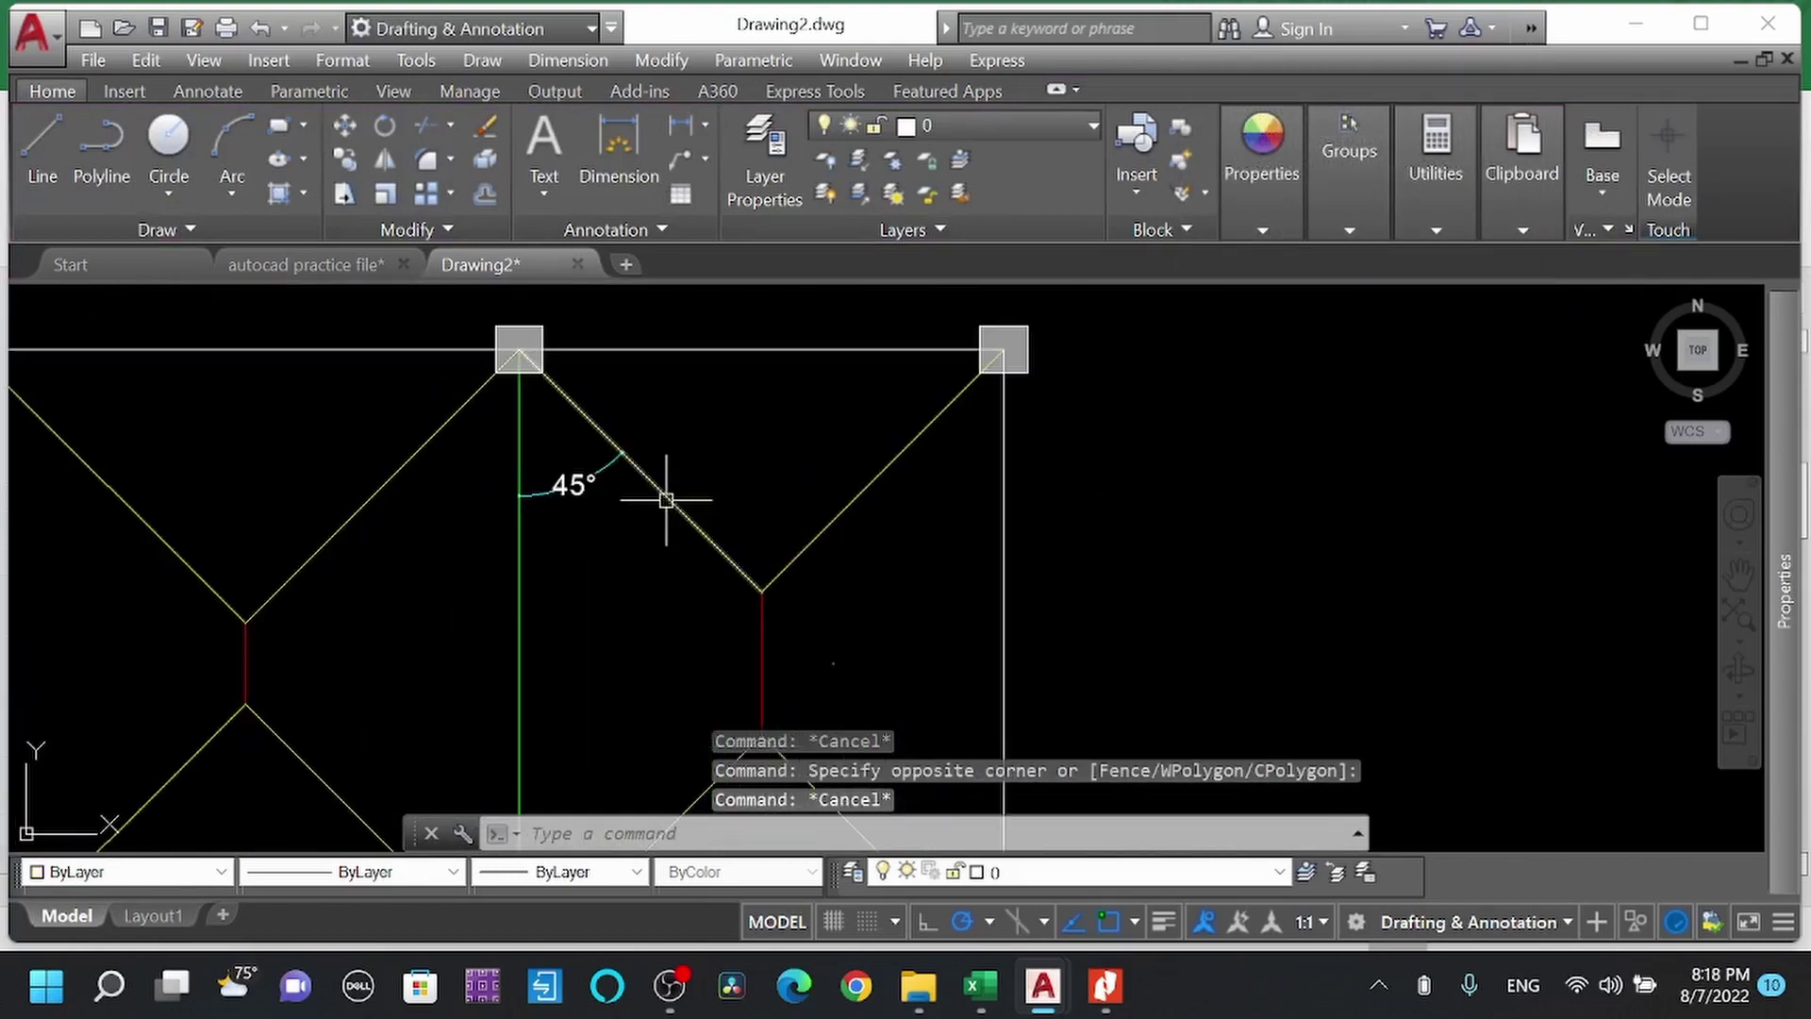
left_click(568, 485)
scroll(566, 495, "up", 3)
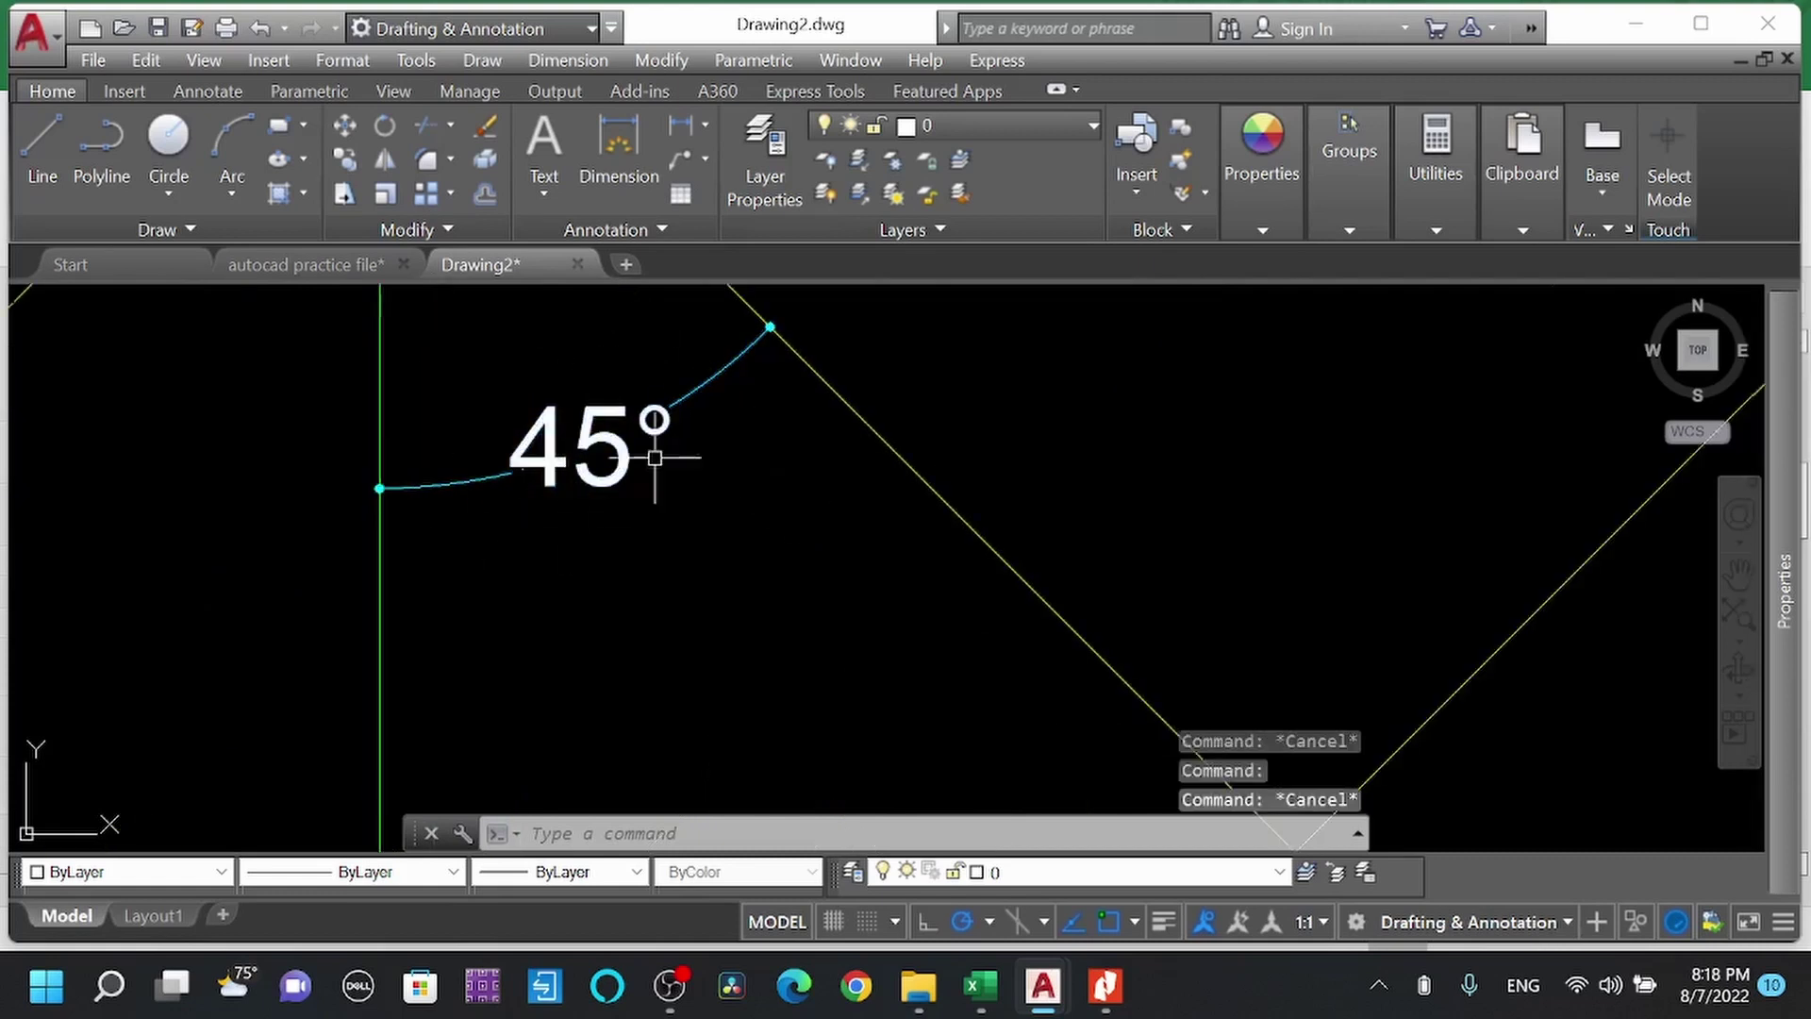
scroll(585, 500, "down", 5)
key("Escape")
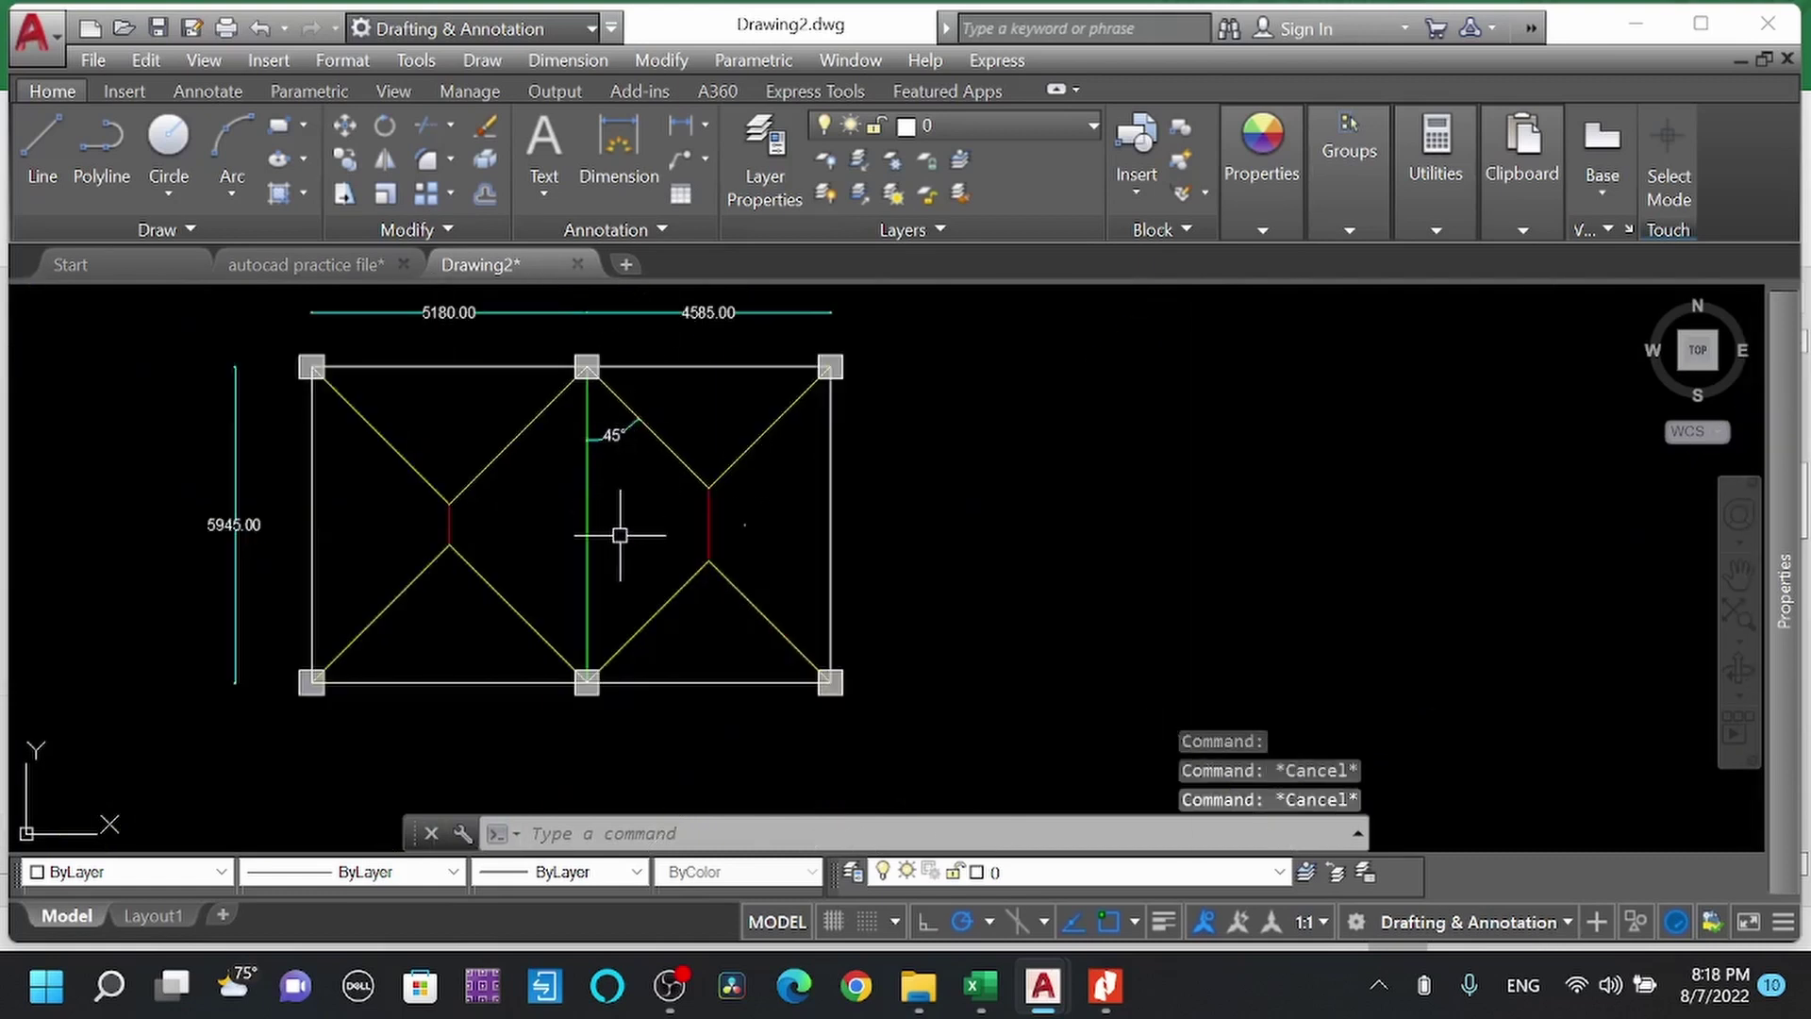
Examine the central beam and the surrounding perimeter beams of the two-bay figure, highlighting them and clearing the selection.
left_click(620, 535)
left_click(553, 513)
key("Escape")
left_click(720, 716)
left_click(667, 614)
left_click(615, 542)
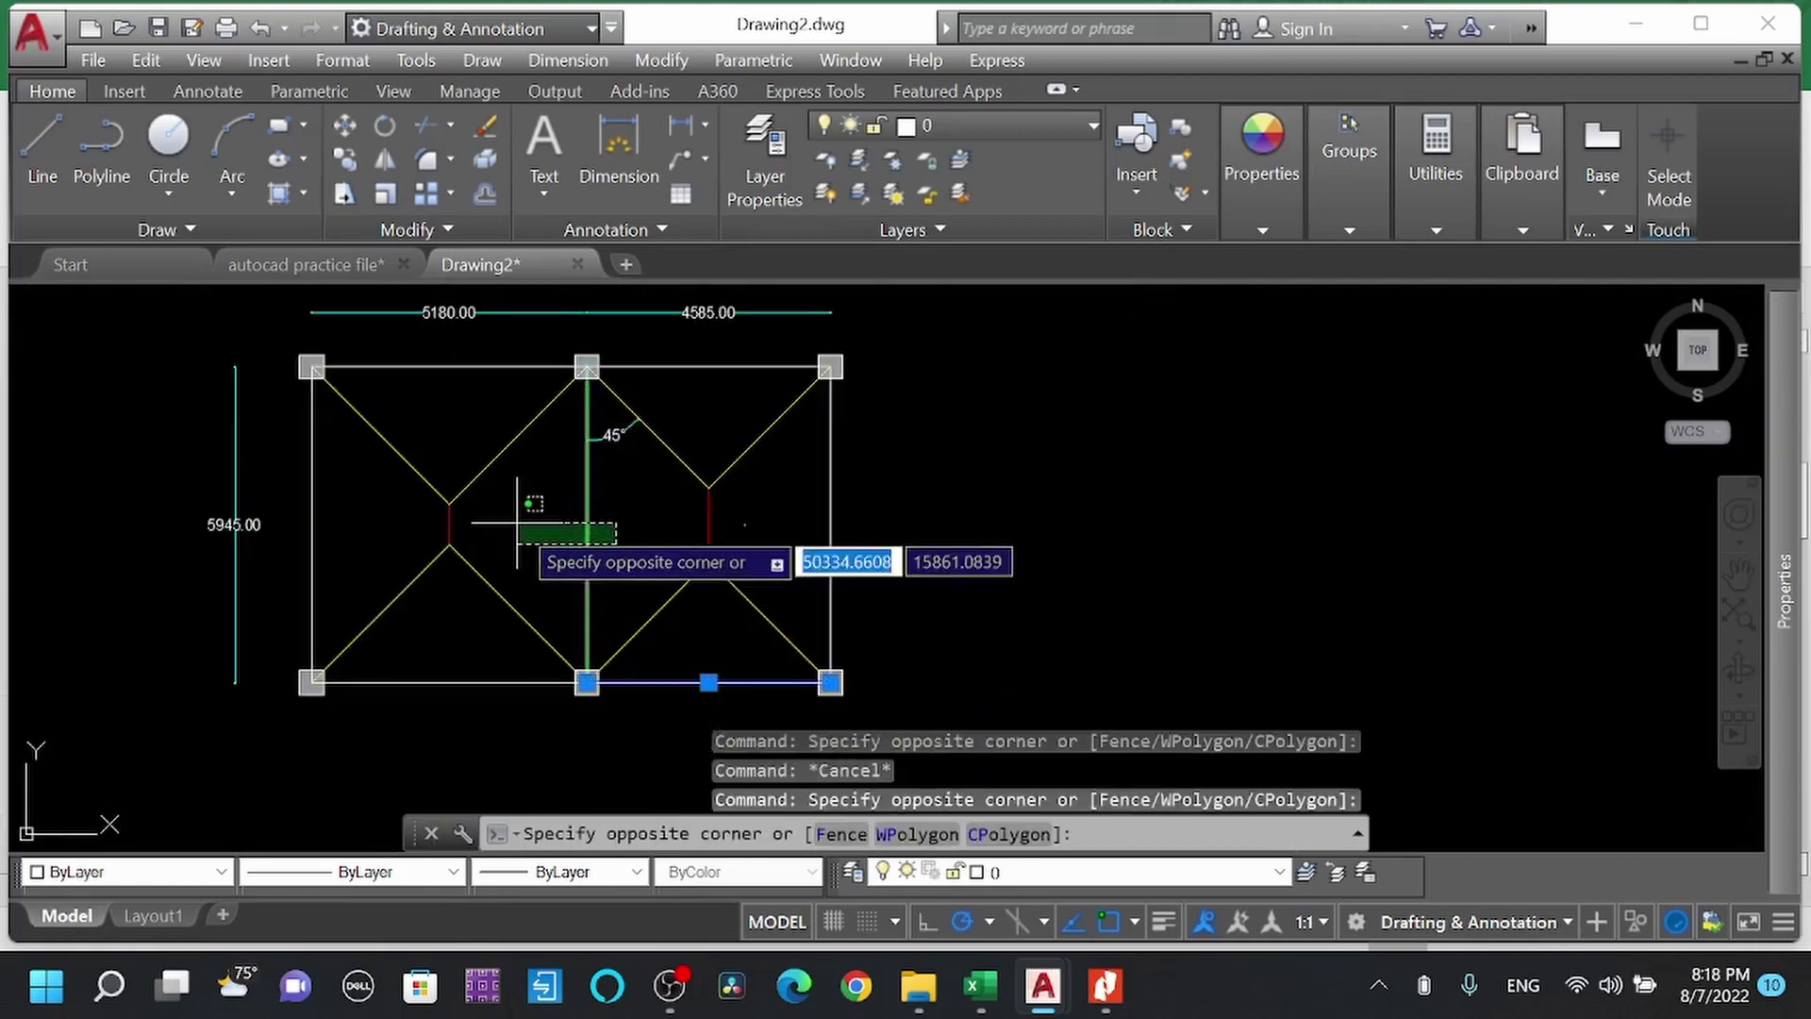
left_click(517, 524)
left_click(465, 695)
left_click(444, 647)
left_click(338, 525)
left_click(278, 528)
left_click(442, 387)
left_click(437, 356)
left_click(759, 370)
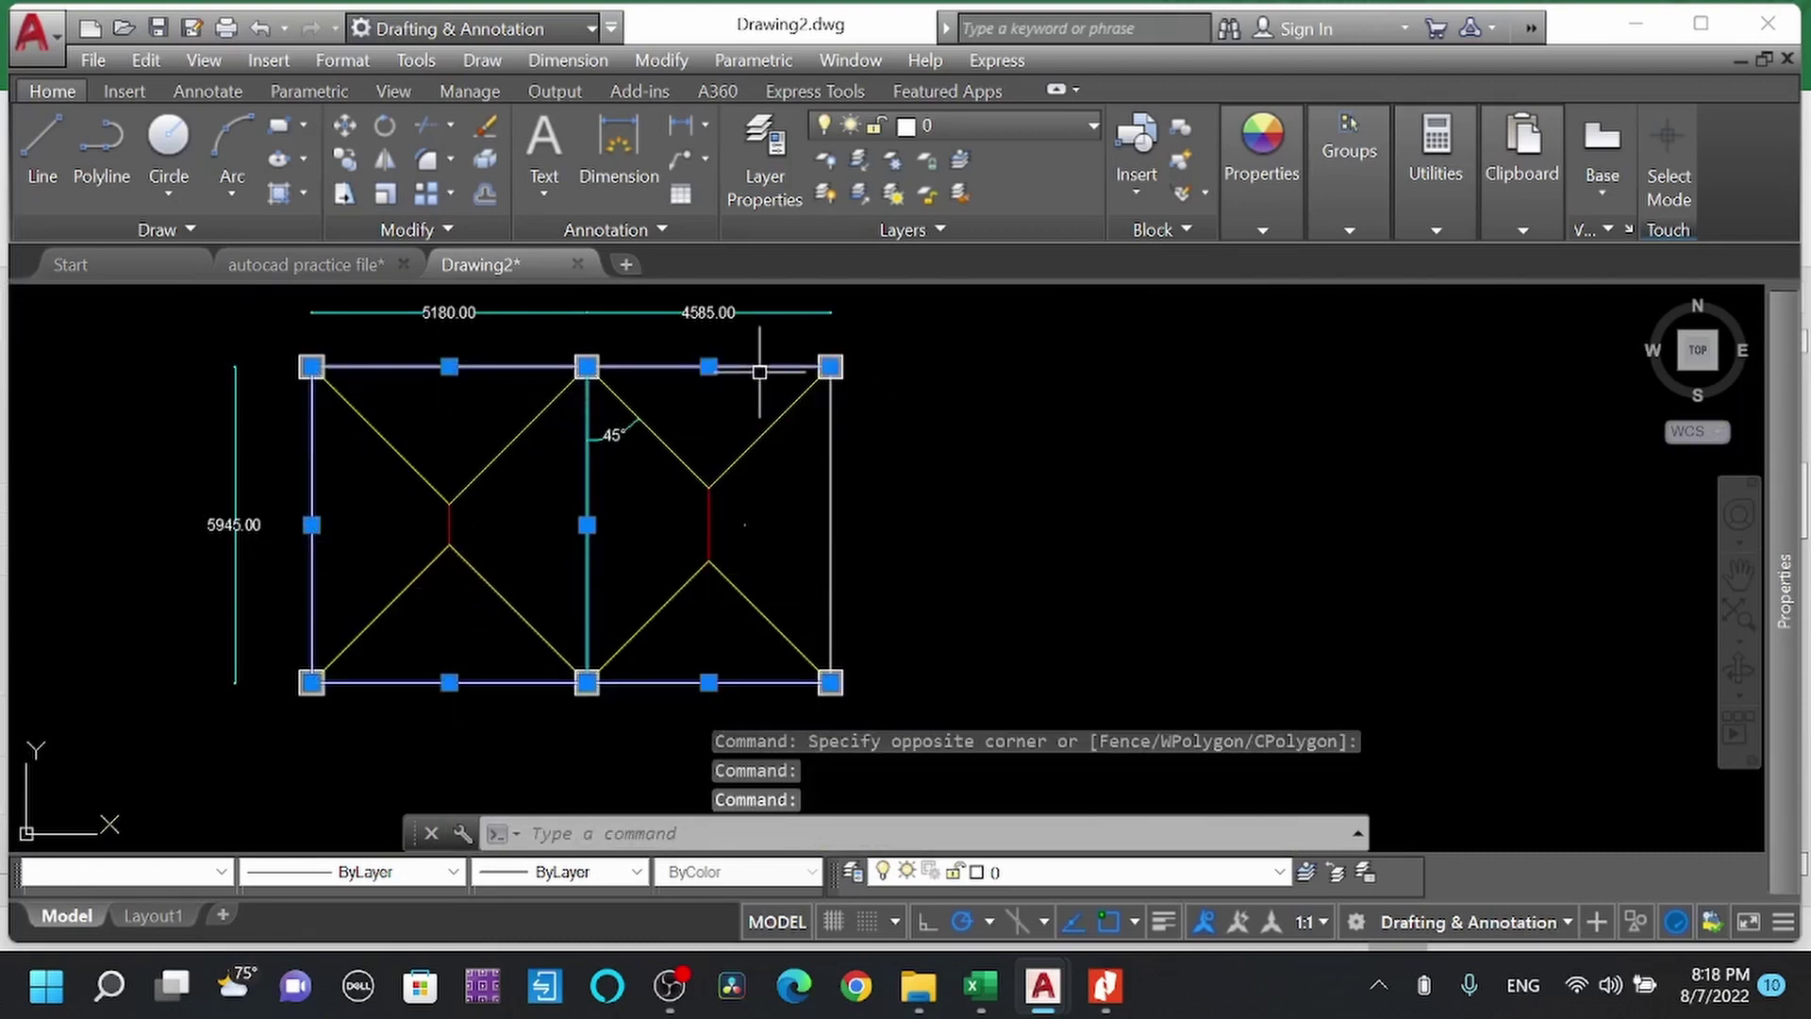
left_click(816, 429)
key("Escape")
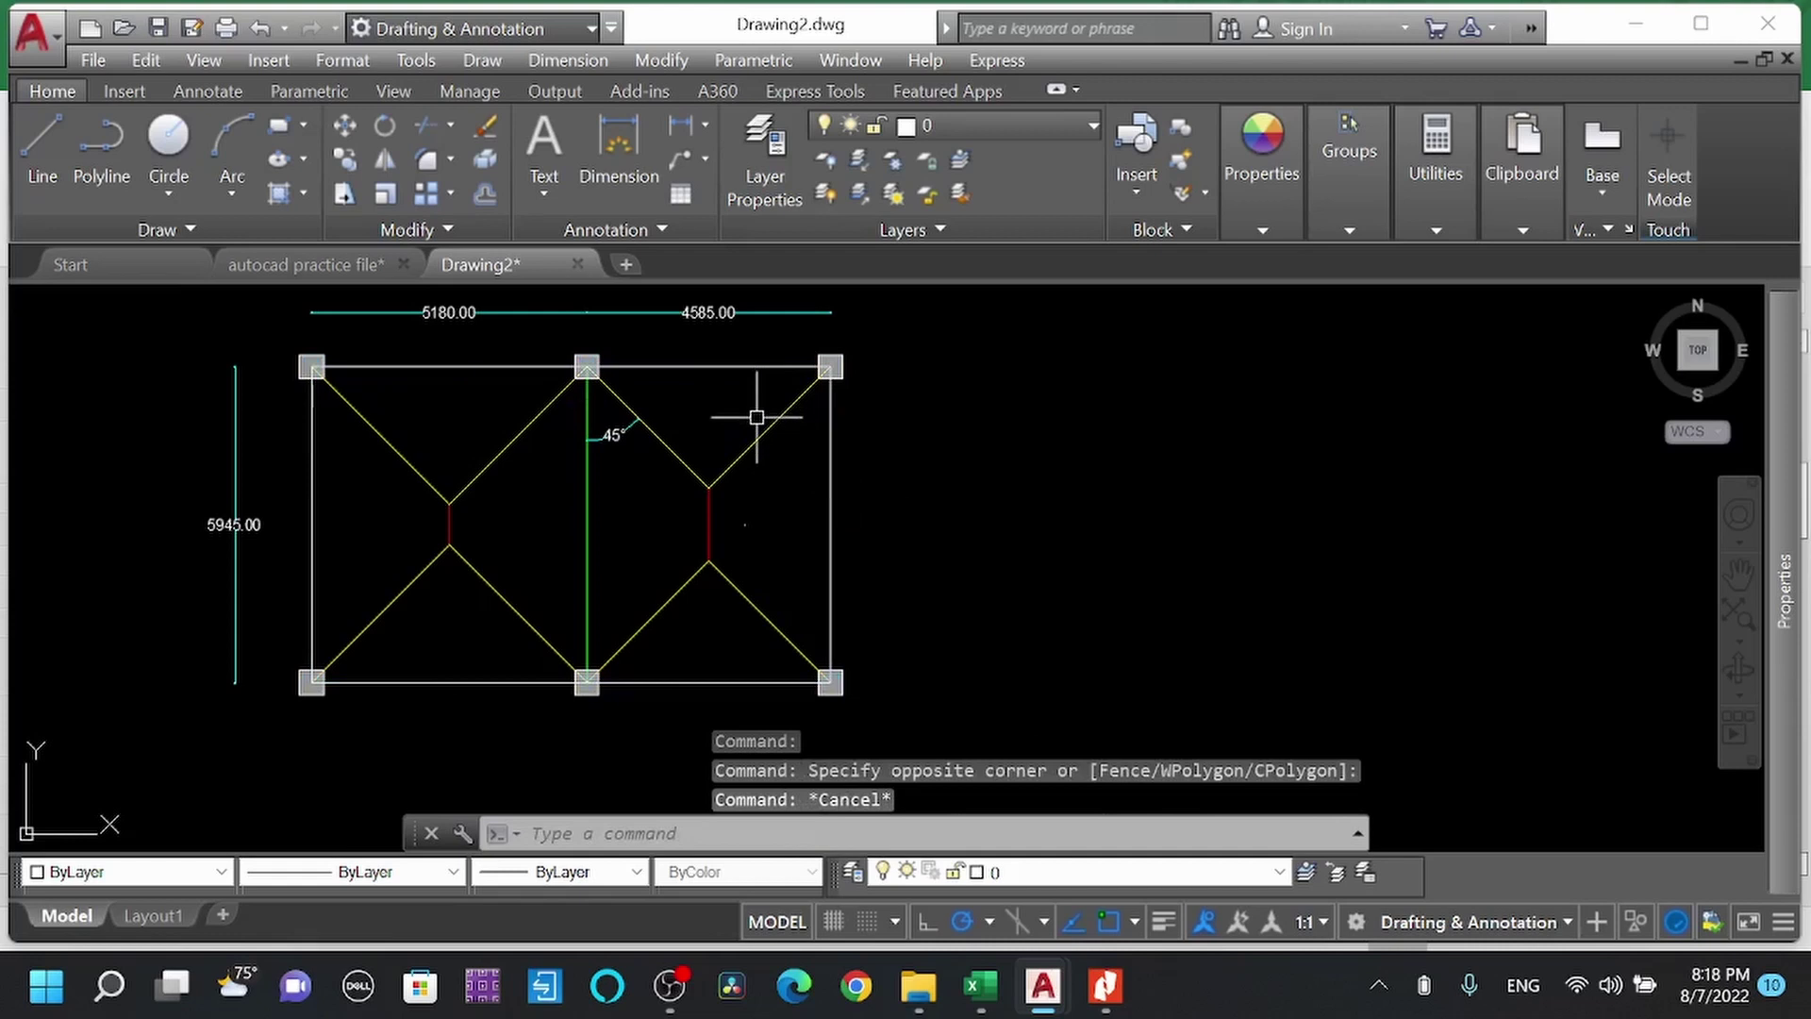
Highlight the two upper yellow diagonals meeting in the 4585 bay, examine them, and clear the selection.
left_click(765, 432)
key("Escape")
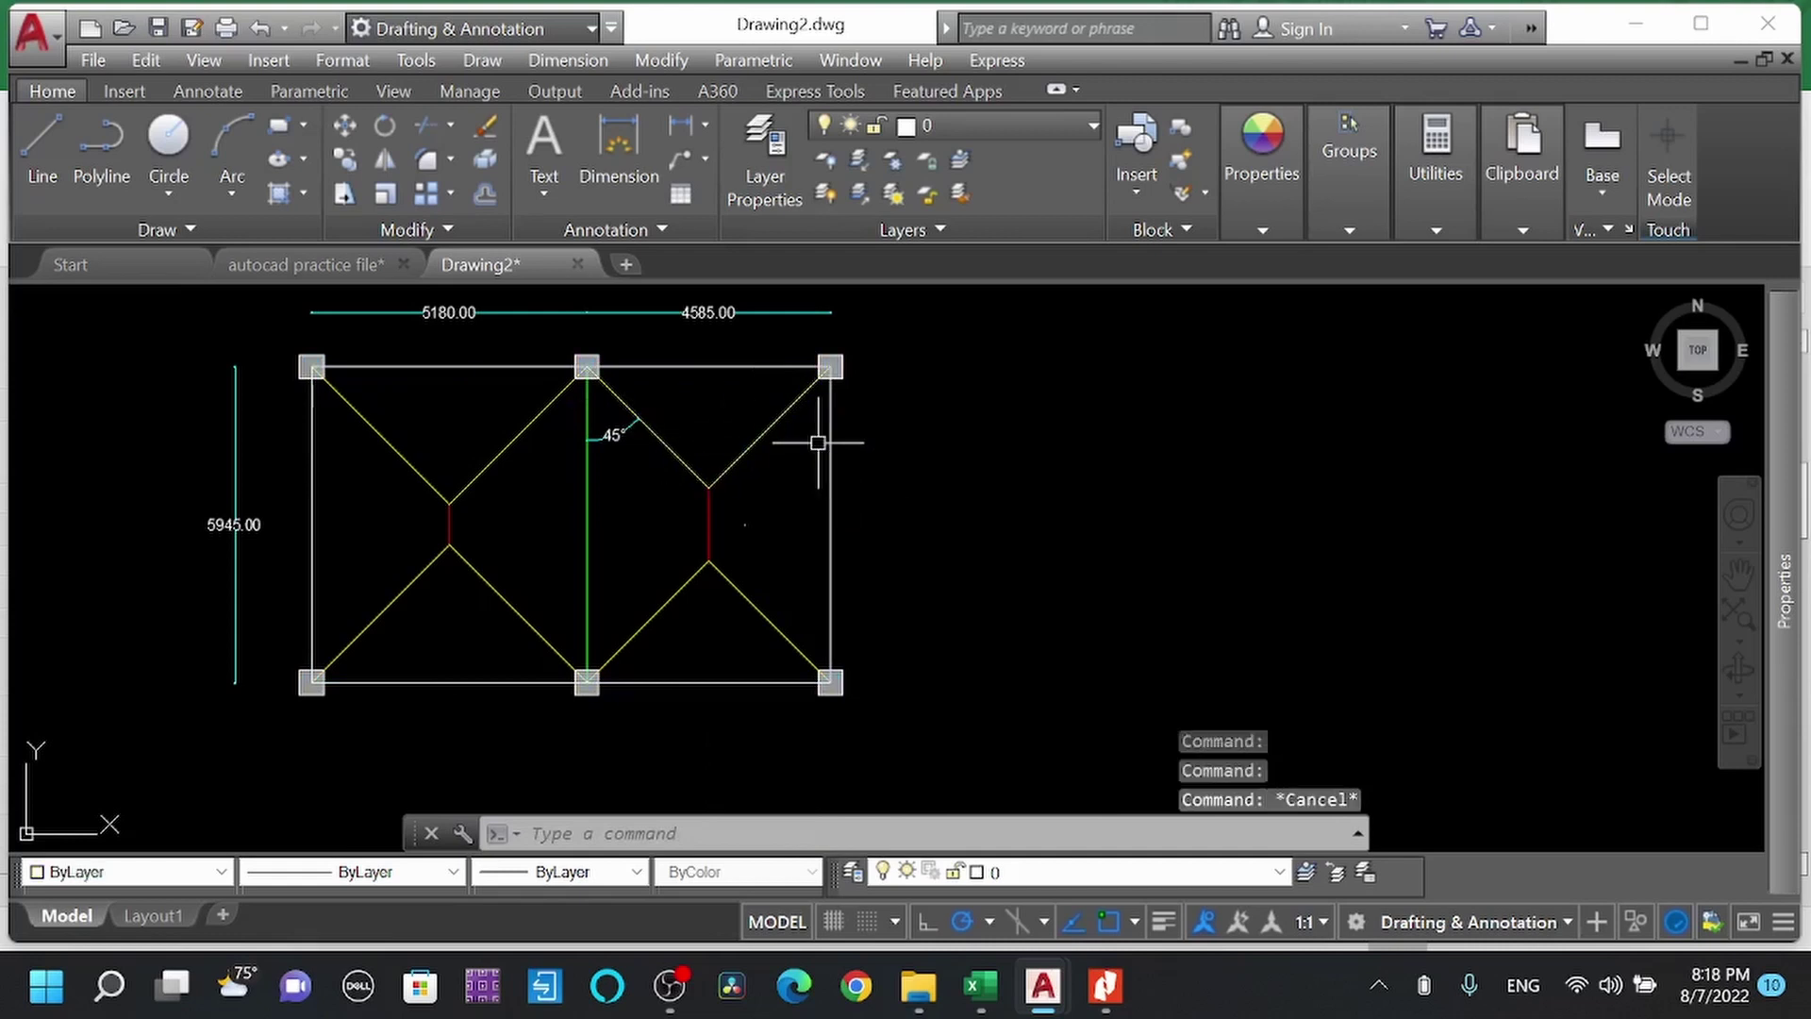
scroll(773, 413, "up", 3)
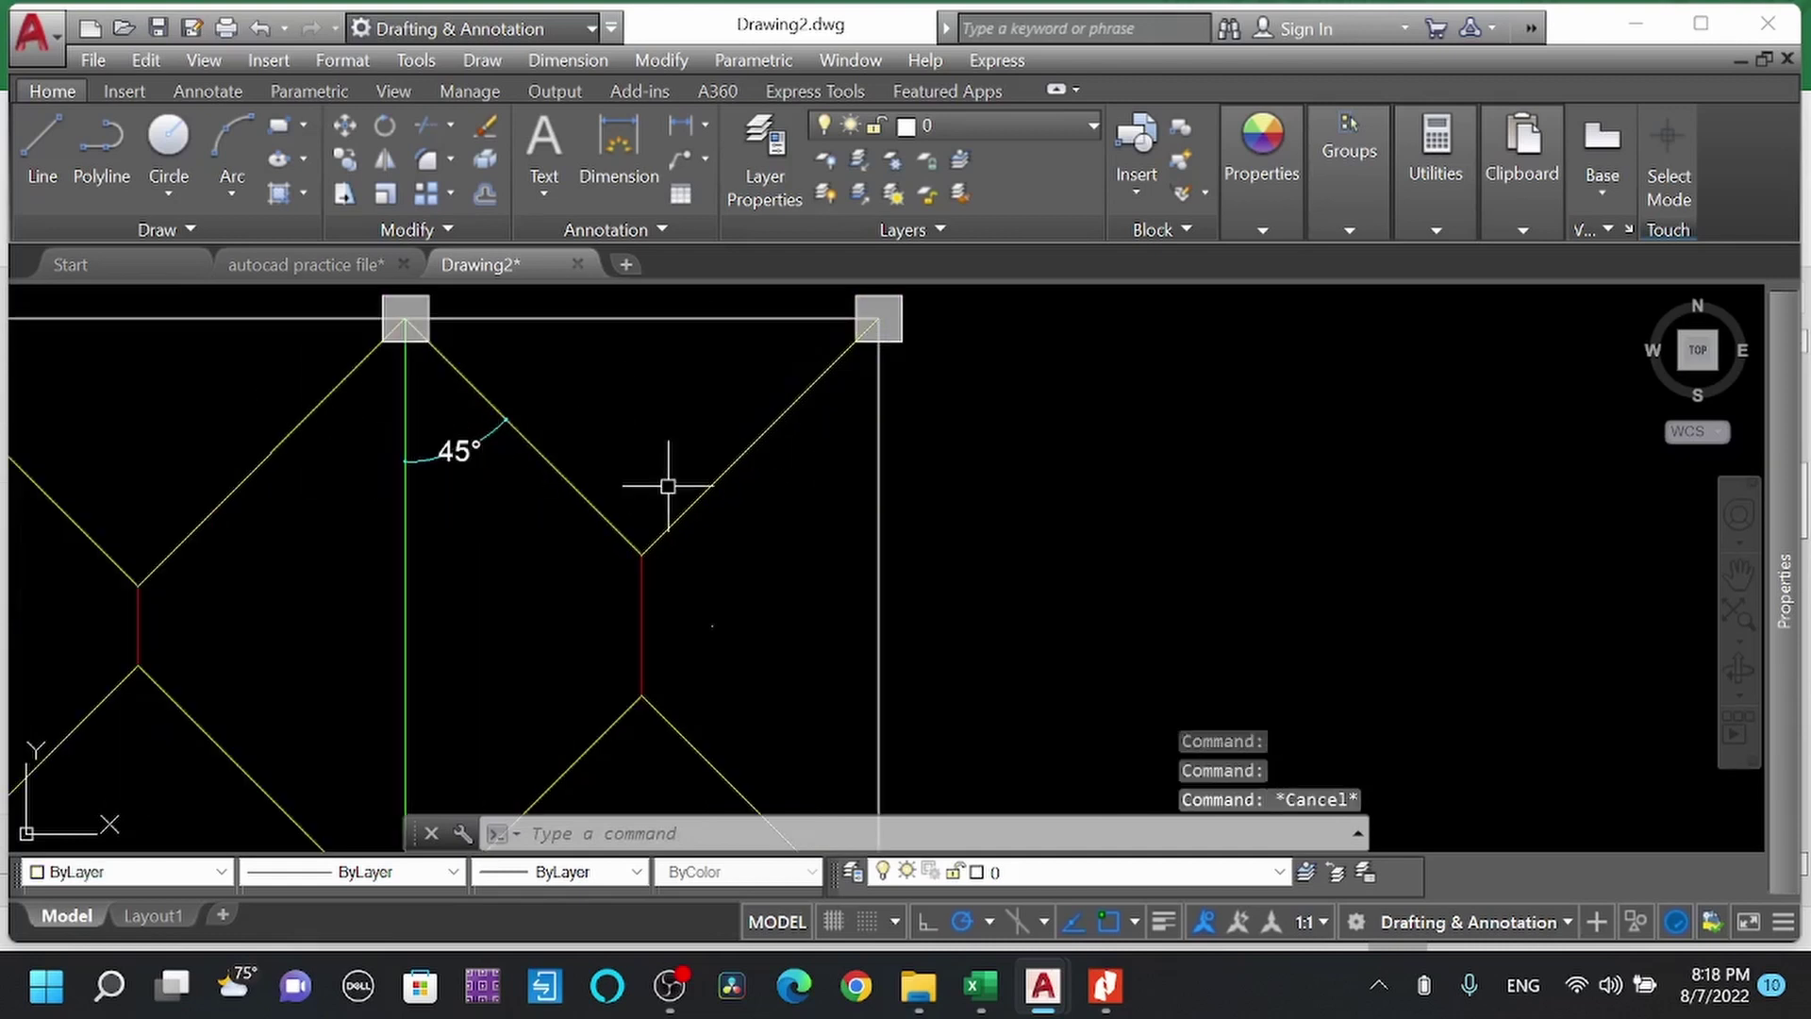
left_click(769, 479)
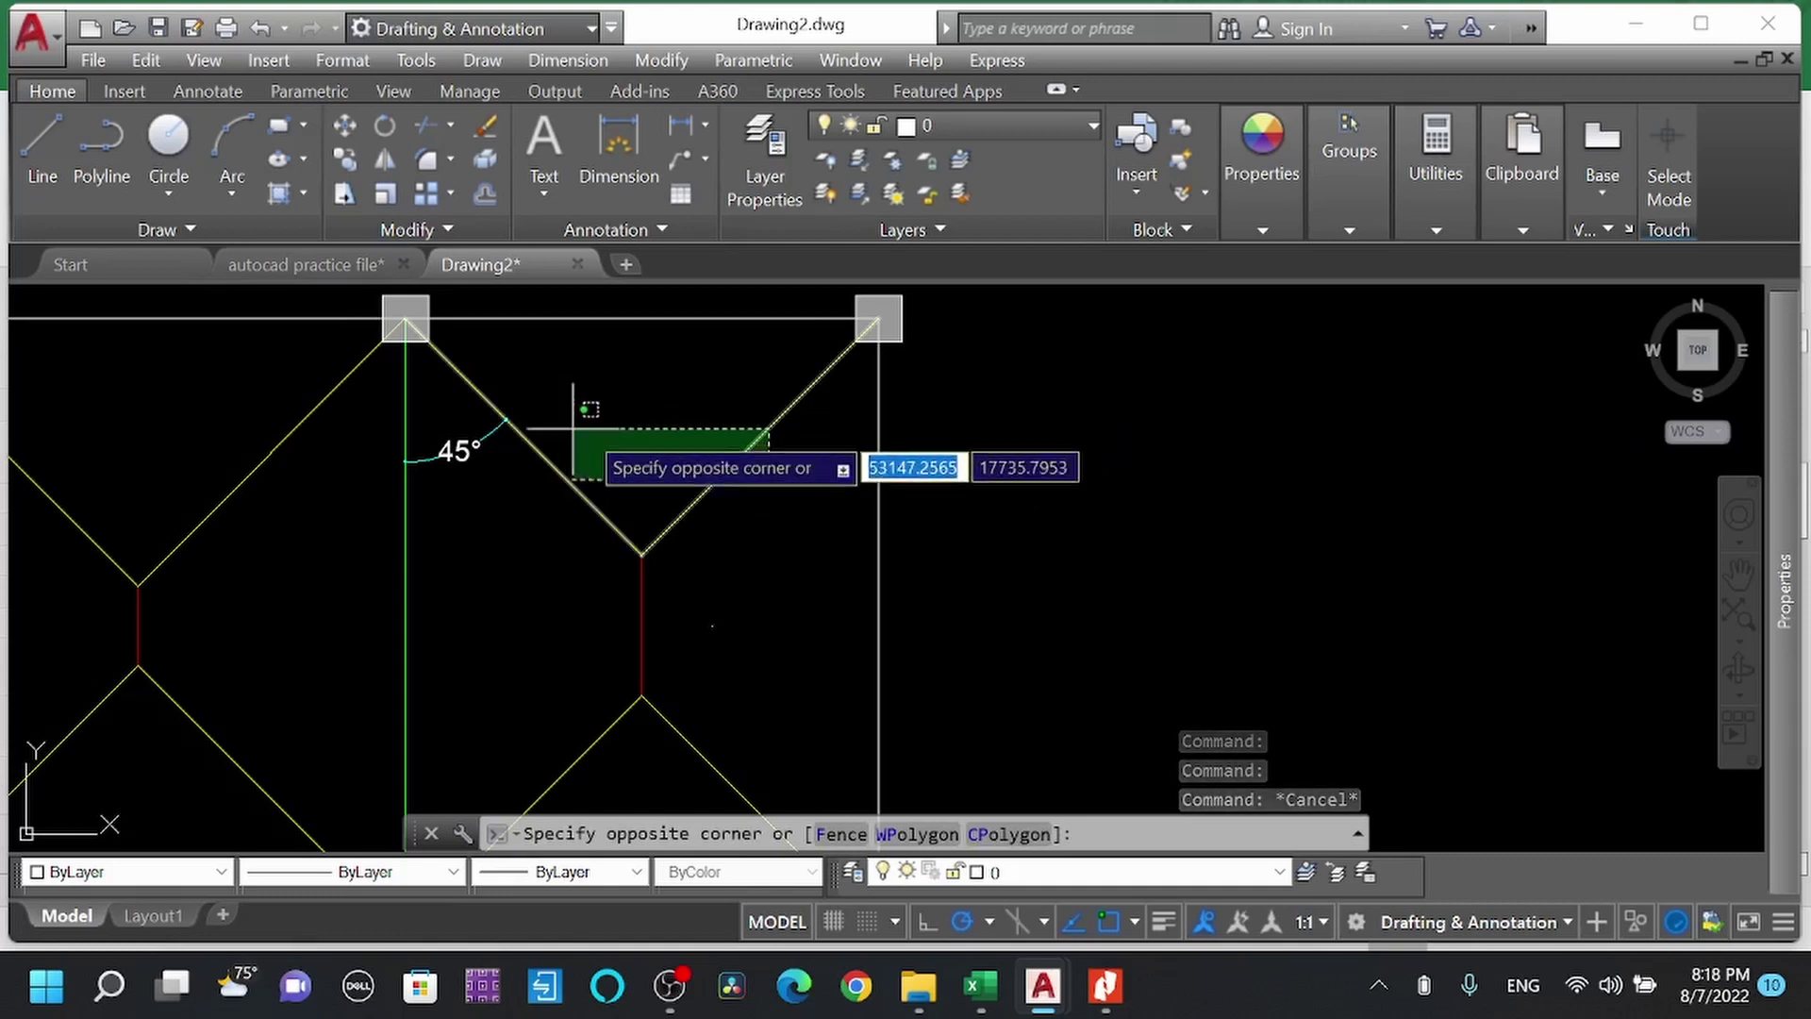
left_click(811, 454)
left_click(804, 488)
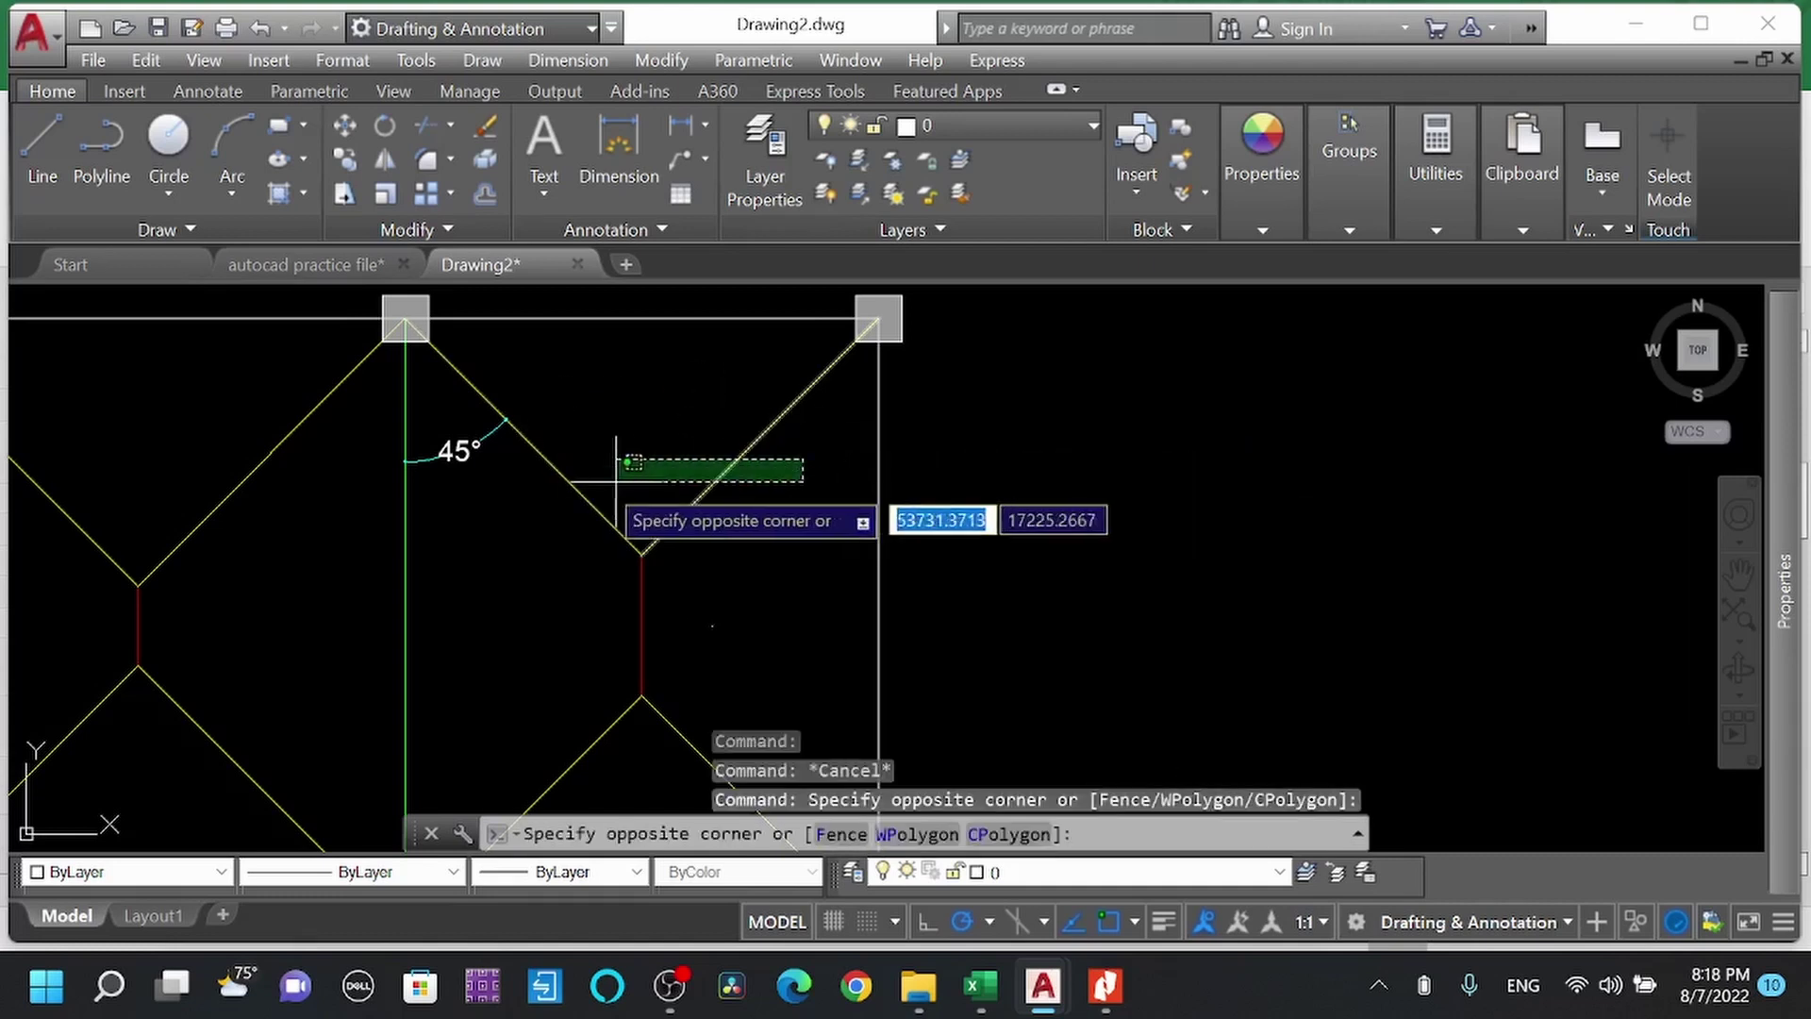
left_click(558, 469)
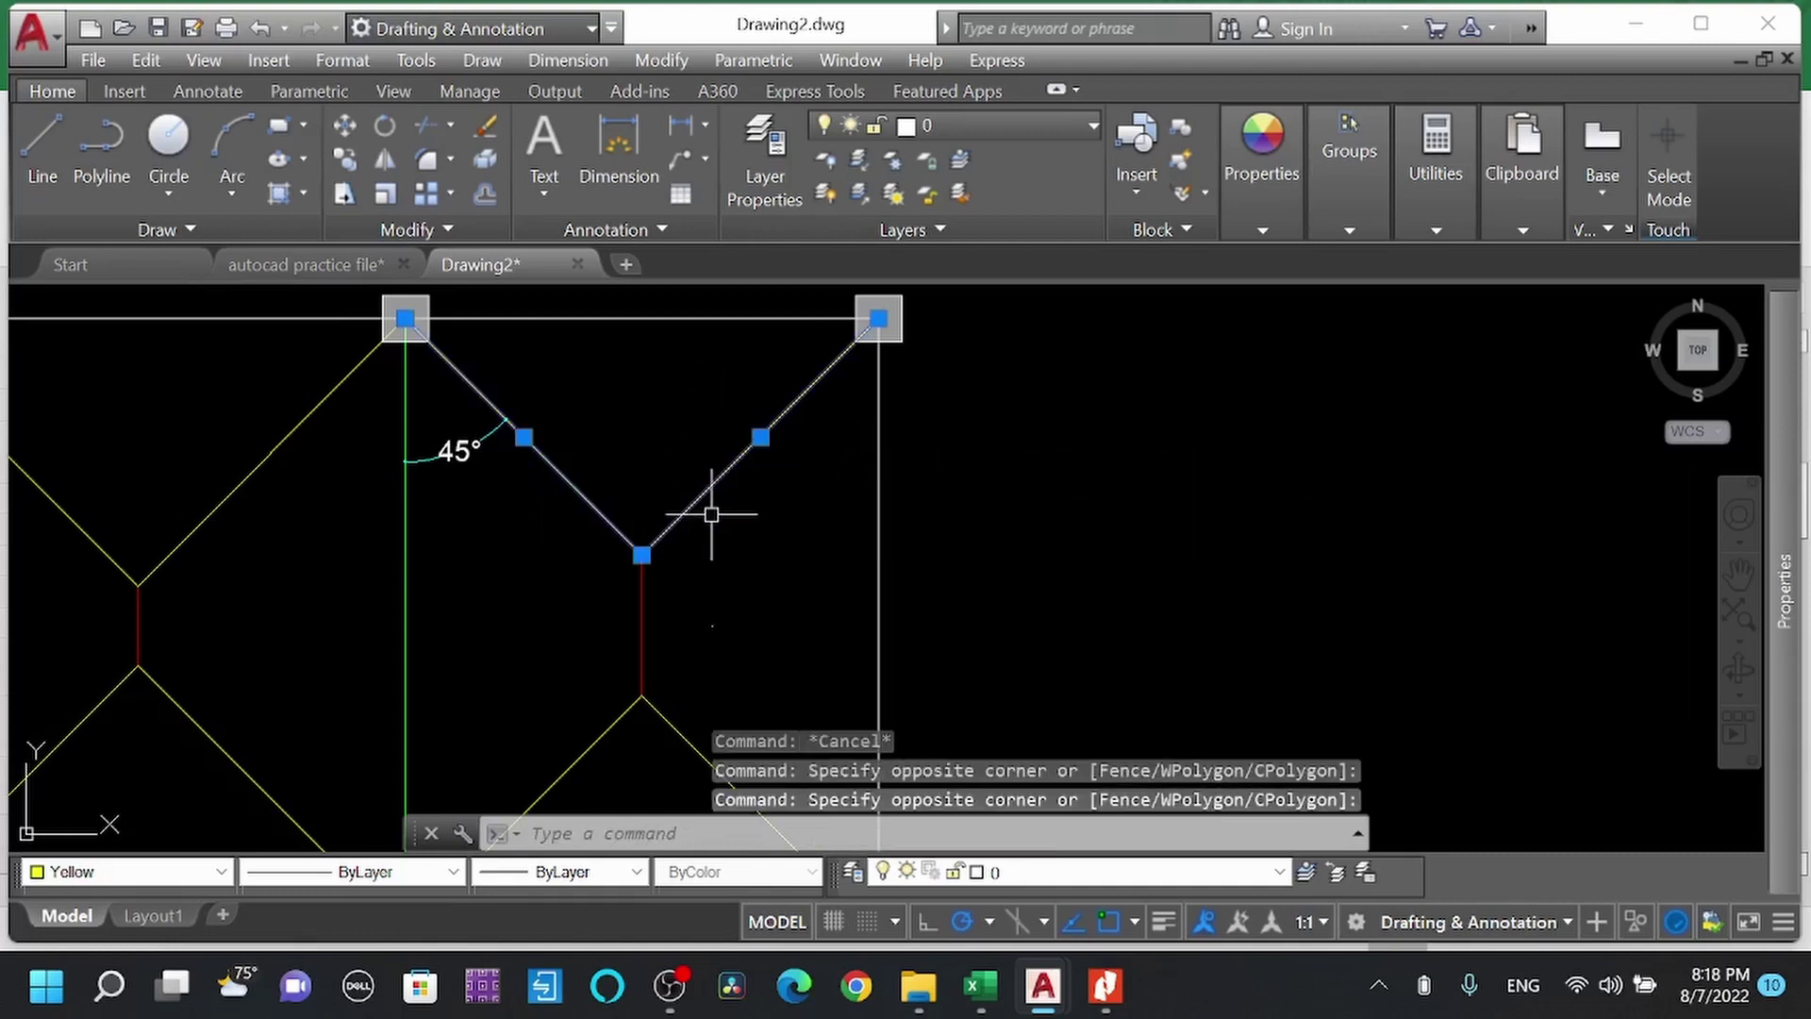
scroll(623, 518, "up", 2)
scroll(700, 291, "down", 5)
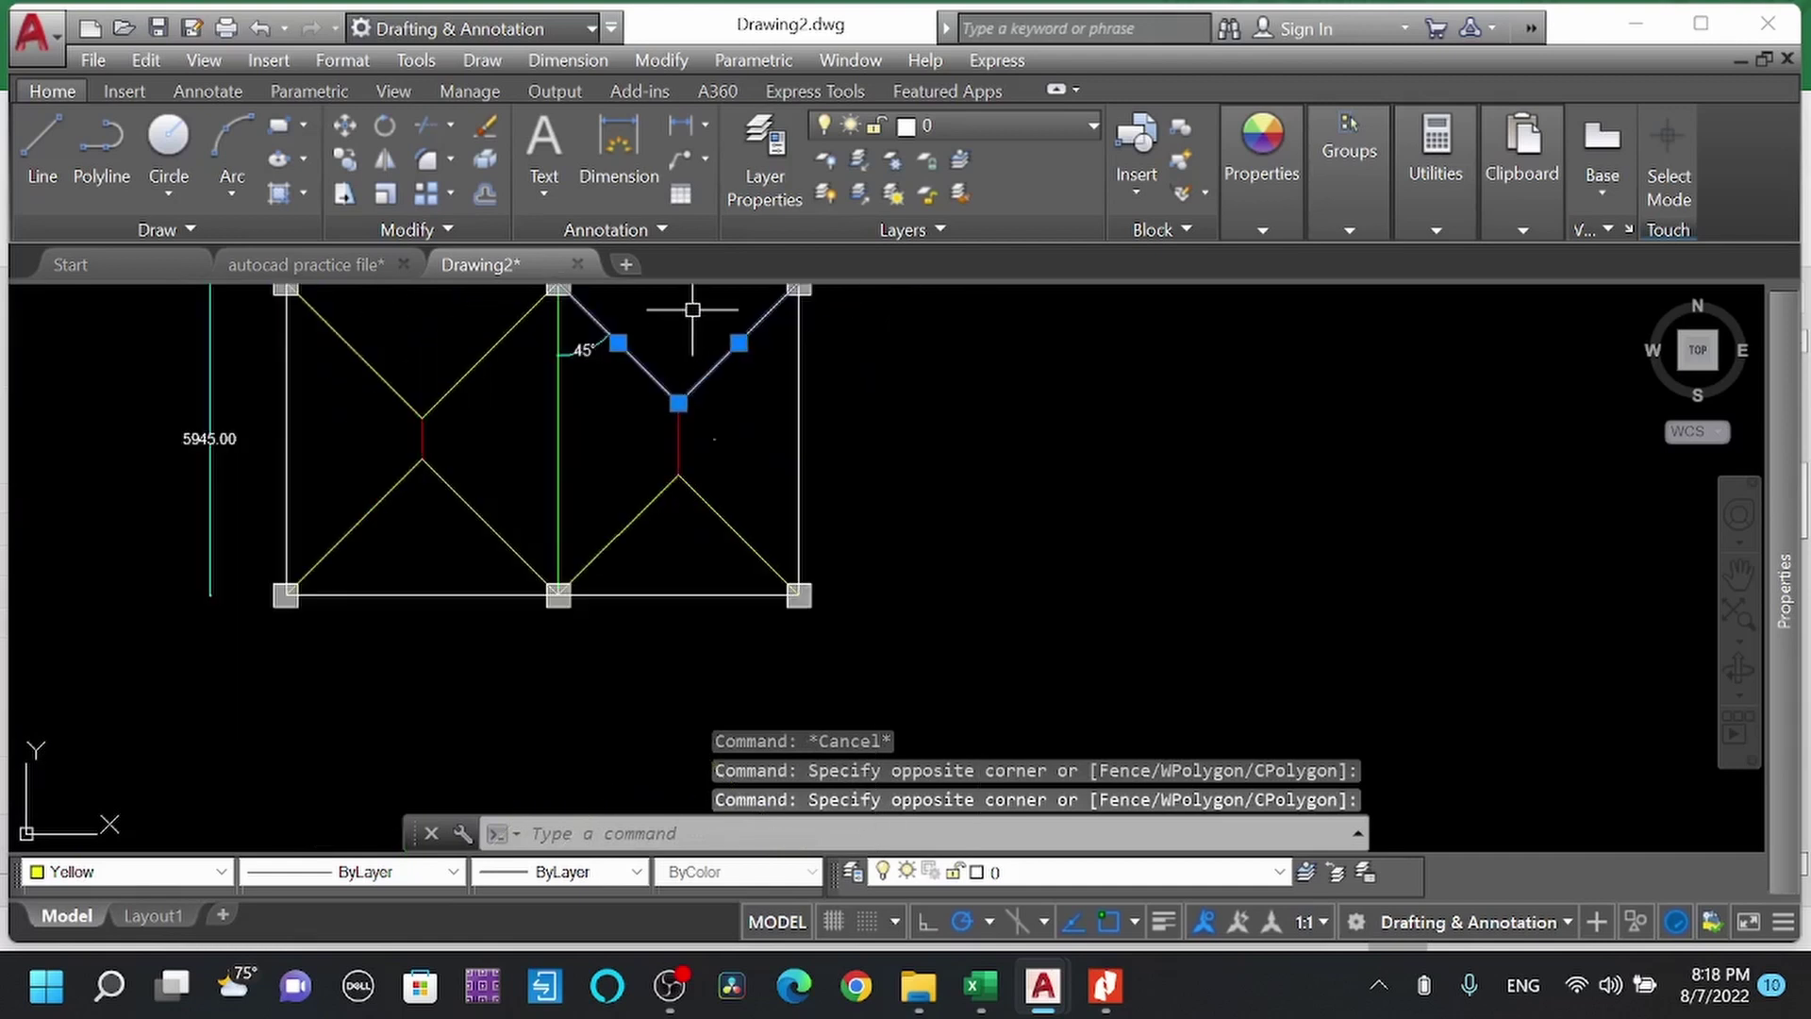
key("Escape")
Highlight the two lower yellow diagonals of the 4585 bay, examine them, and clear the selection.
scroll(721, 519, "up", 1)
left_click(709, 518)
left_click(577, 517)
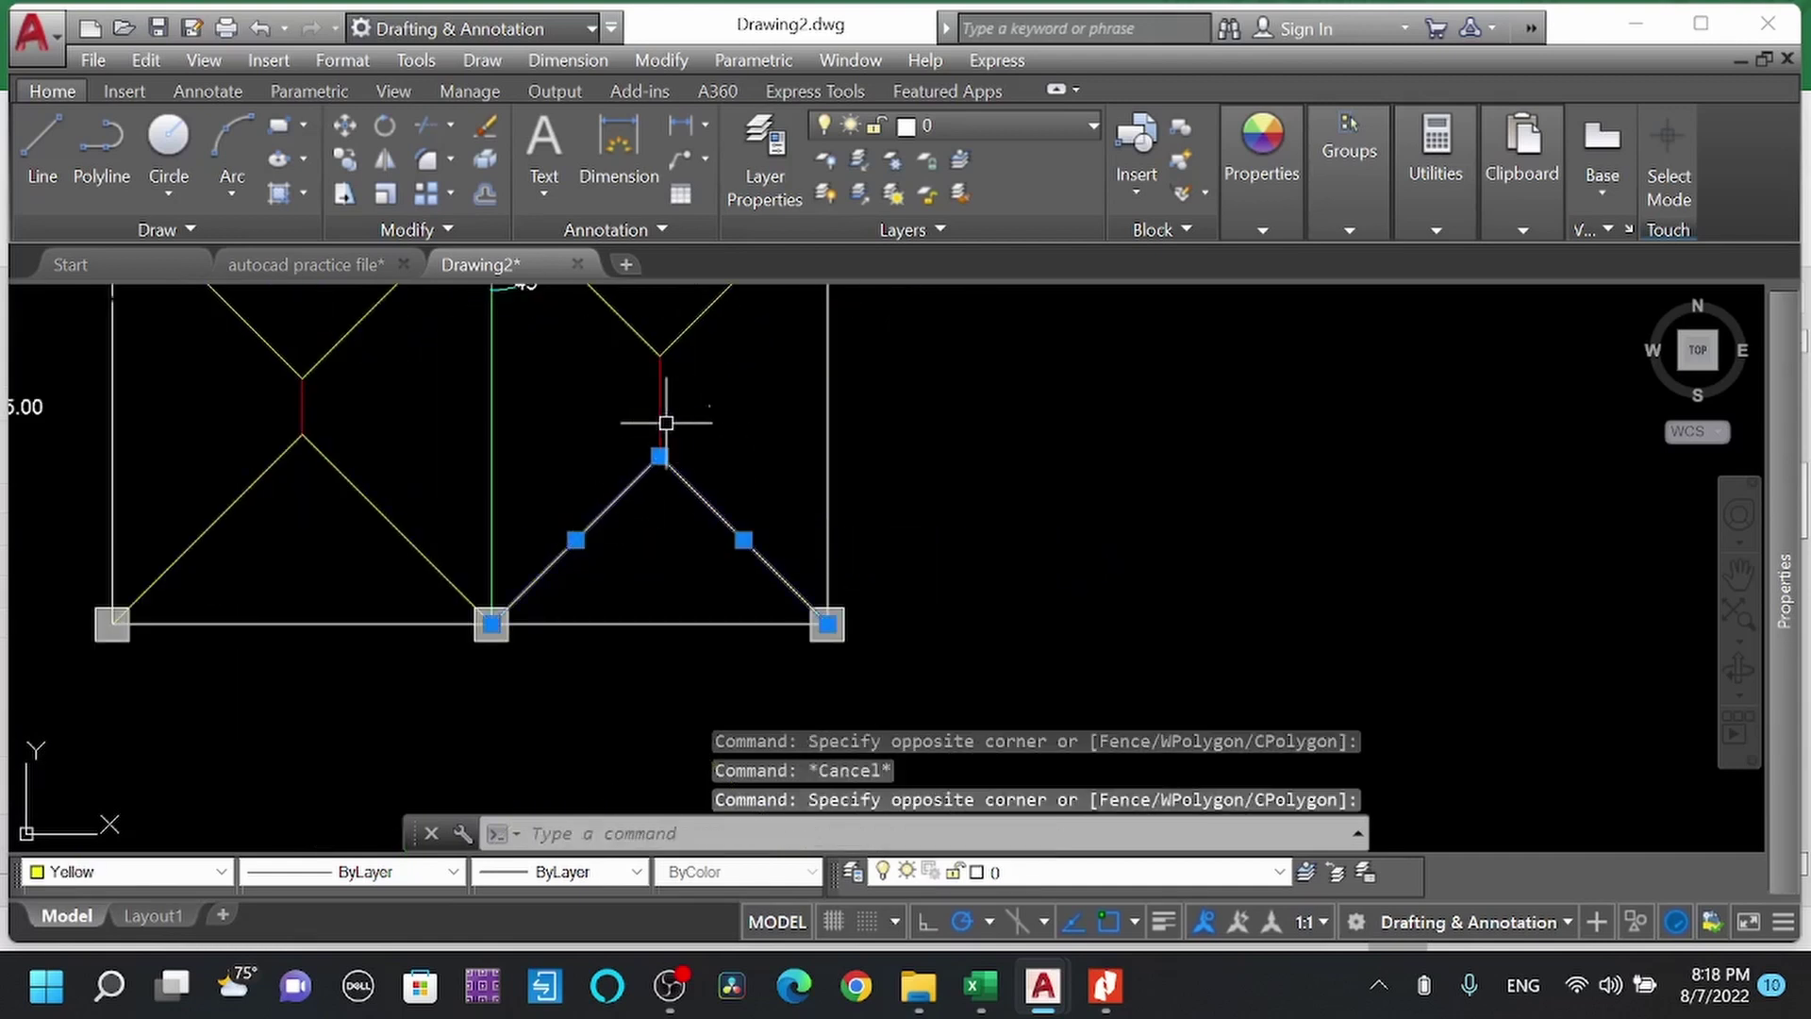
scroll(671, 461, "down", 3)
scroll(704, 485, "up", 4)
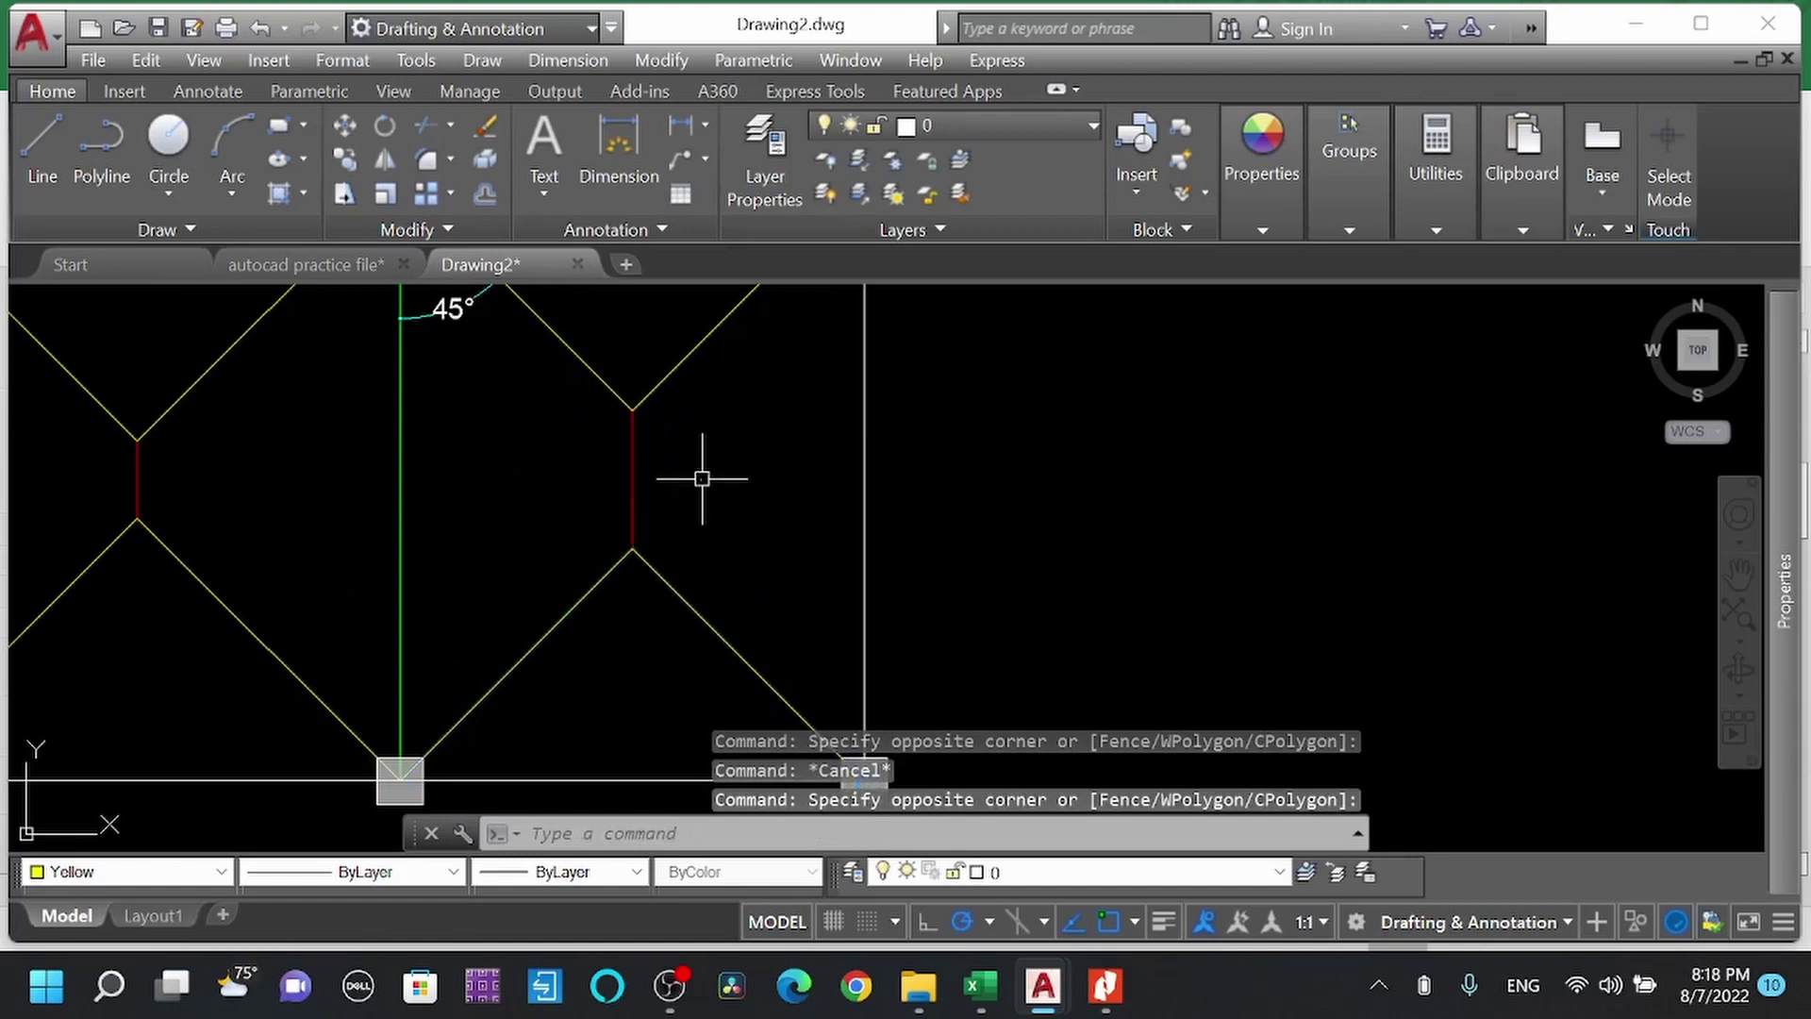
key("Escape")
Inspect the short red line joining the diagonal intersections in the 4585 bay, highlighting it and clearing the selection.
left_click(679, 549)
left_click(546, 425)
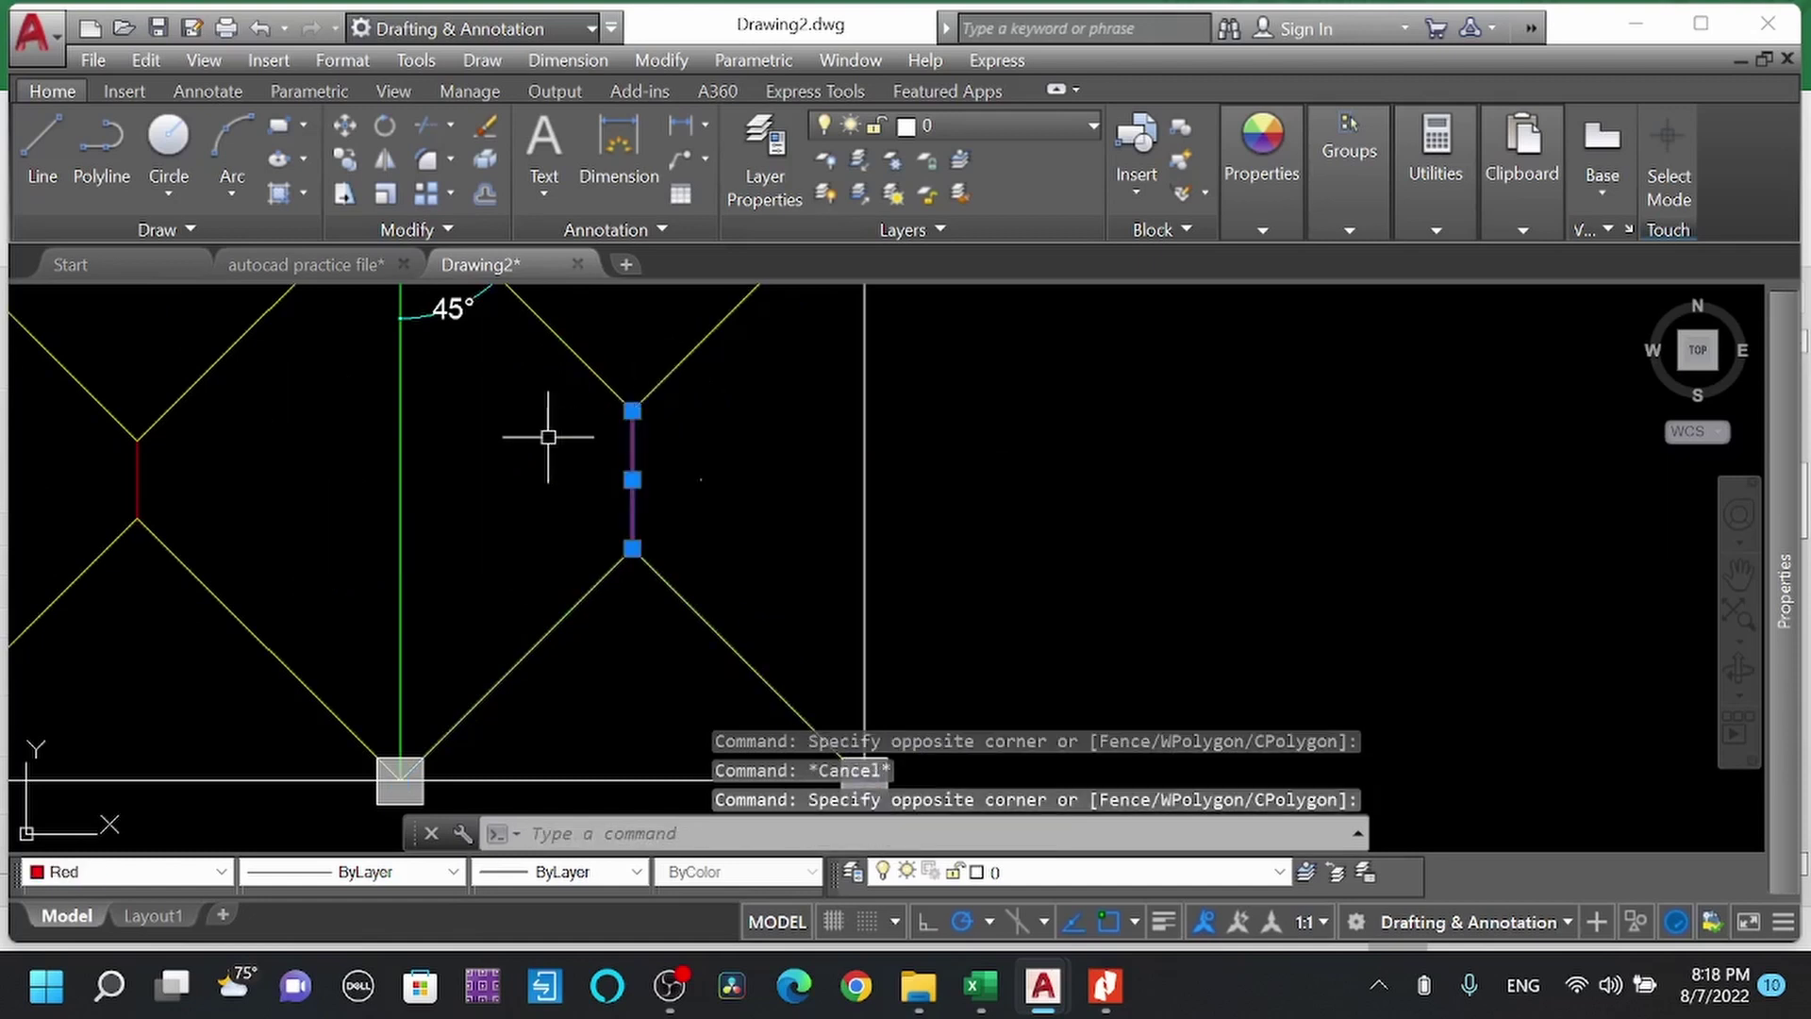
scroll(681, 451, "down", 3)
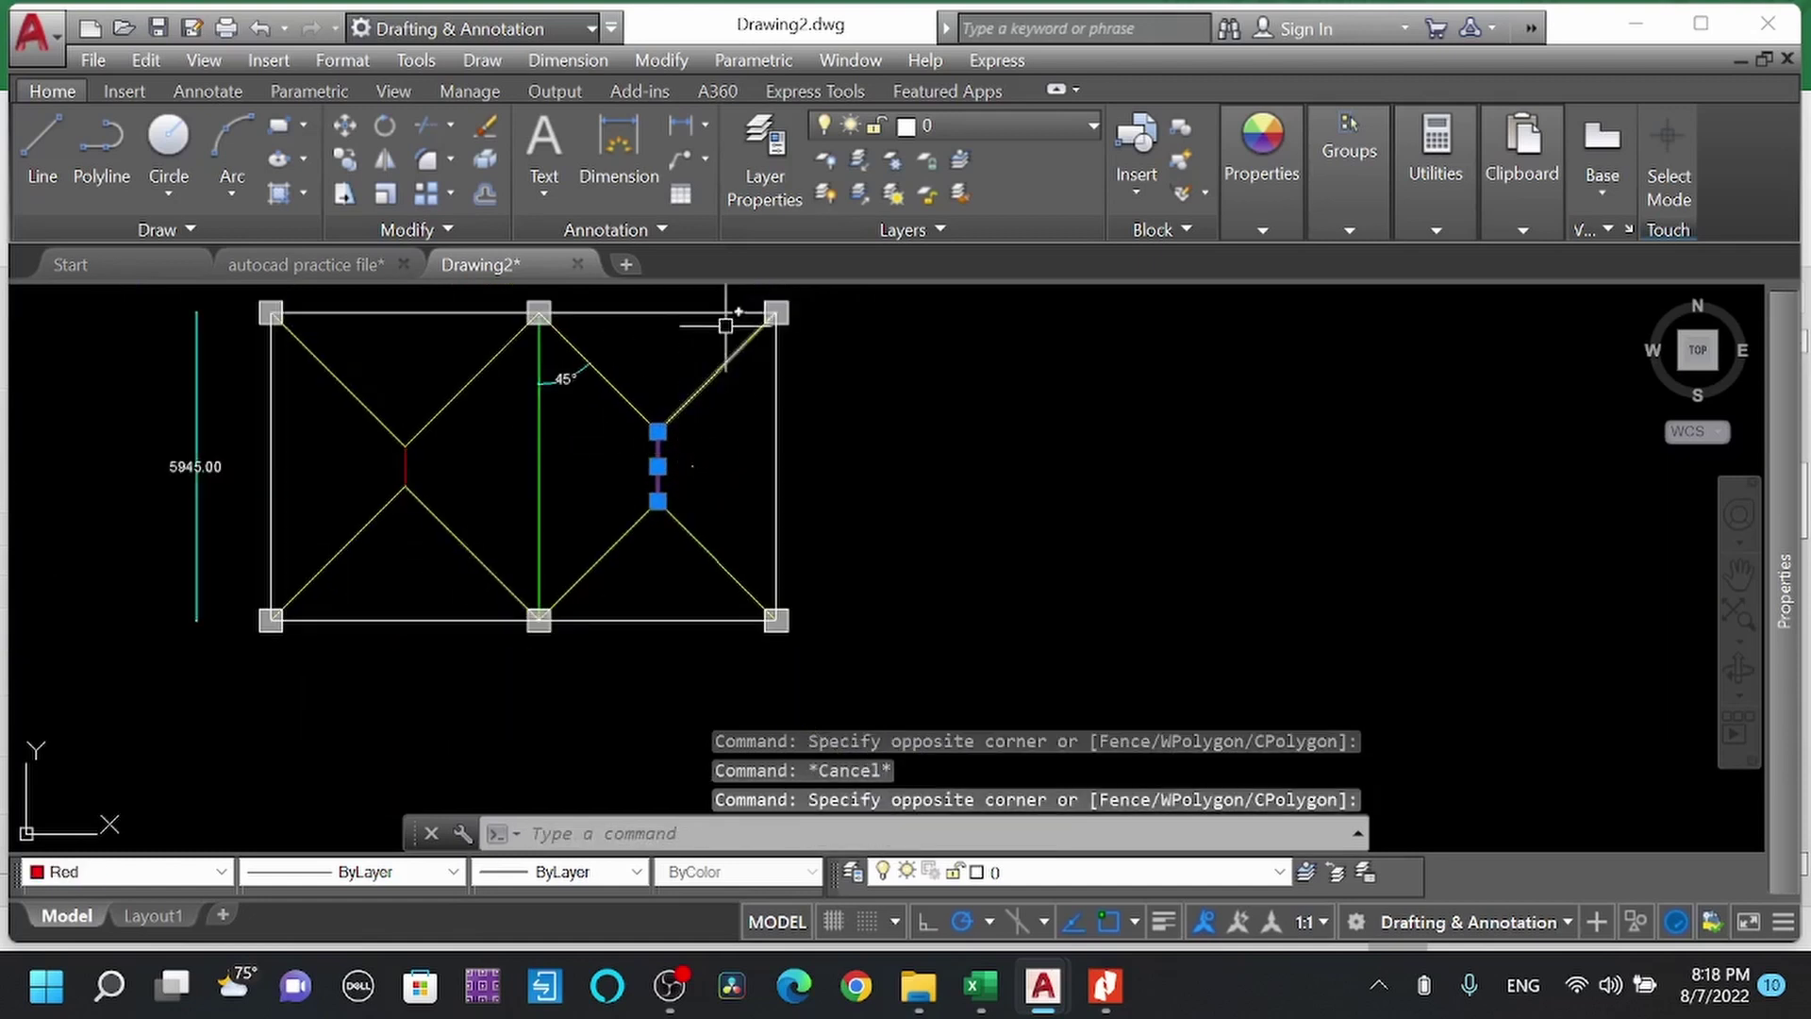
scroll(739, 425, "down", 3)
key("Escape")
scroll(566, 456, "up", 3)
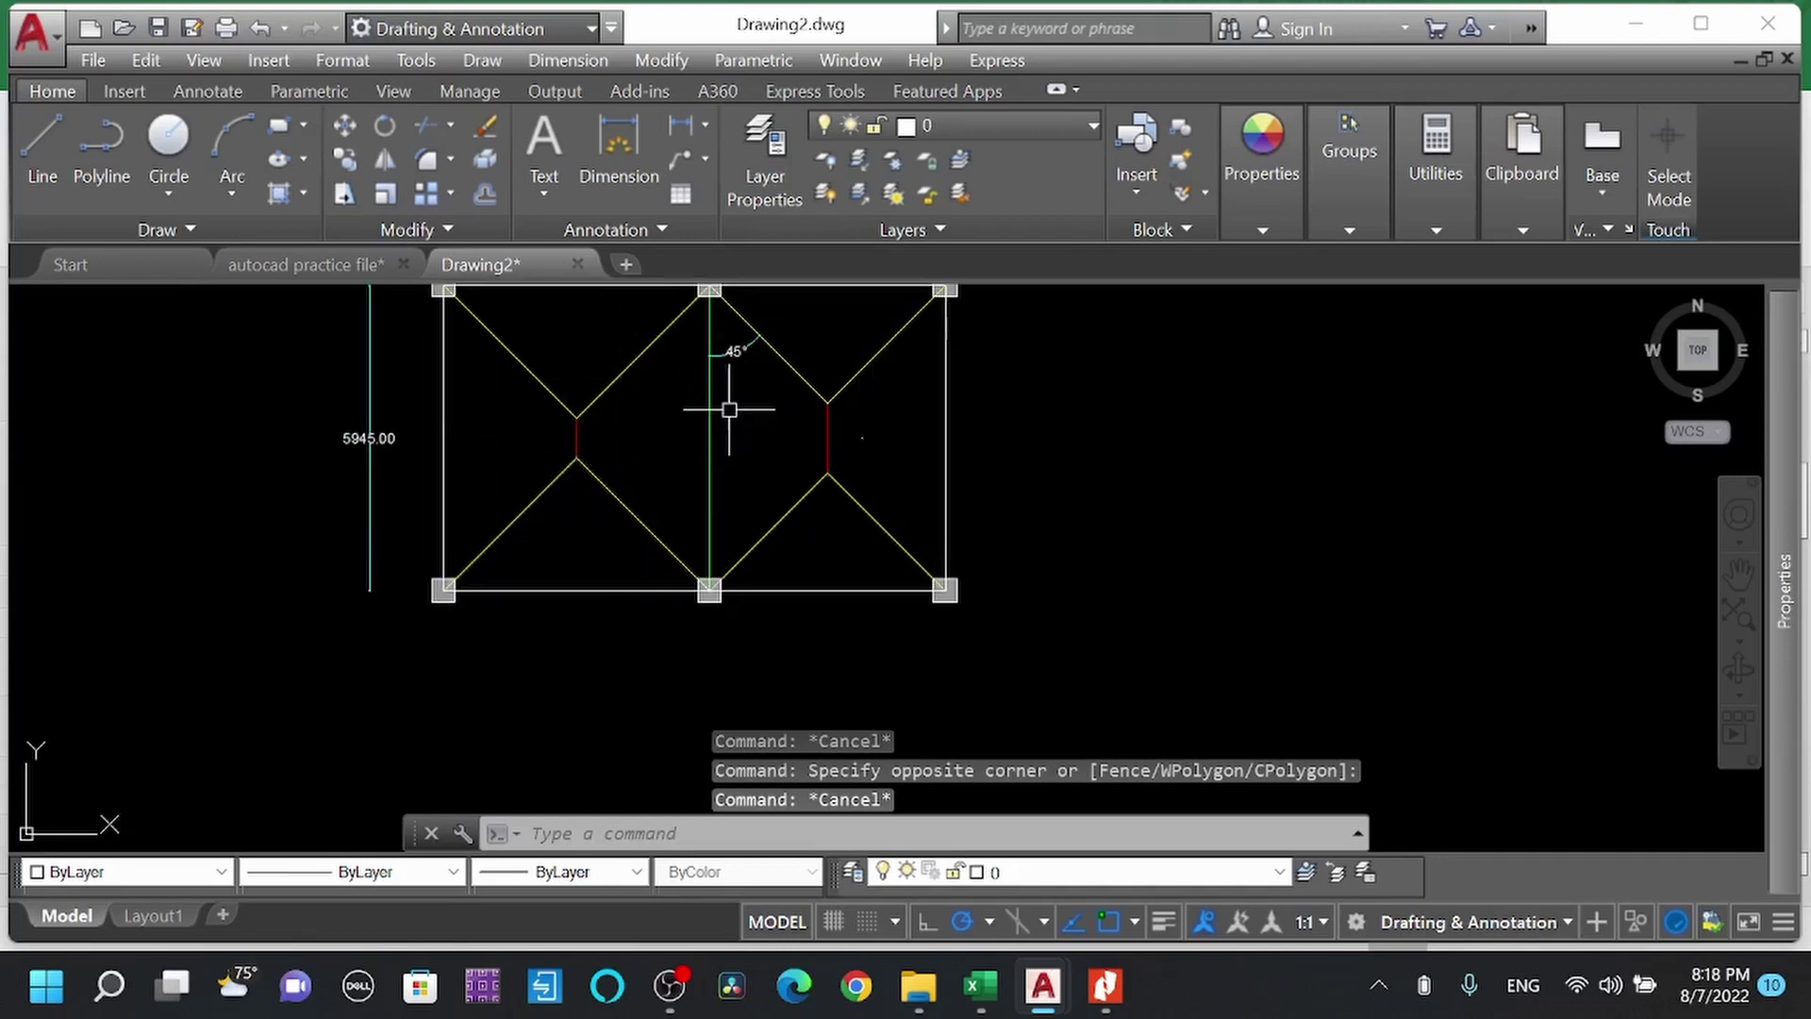
Highlight the green central beam and examine the area enclosed around it by the yellow and red lines.
scroll(643, 400, "up", 3)
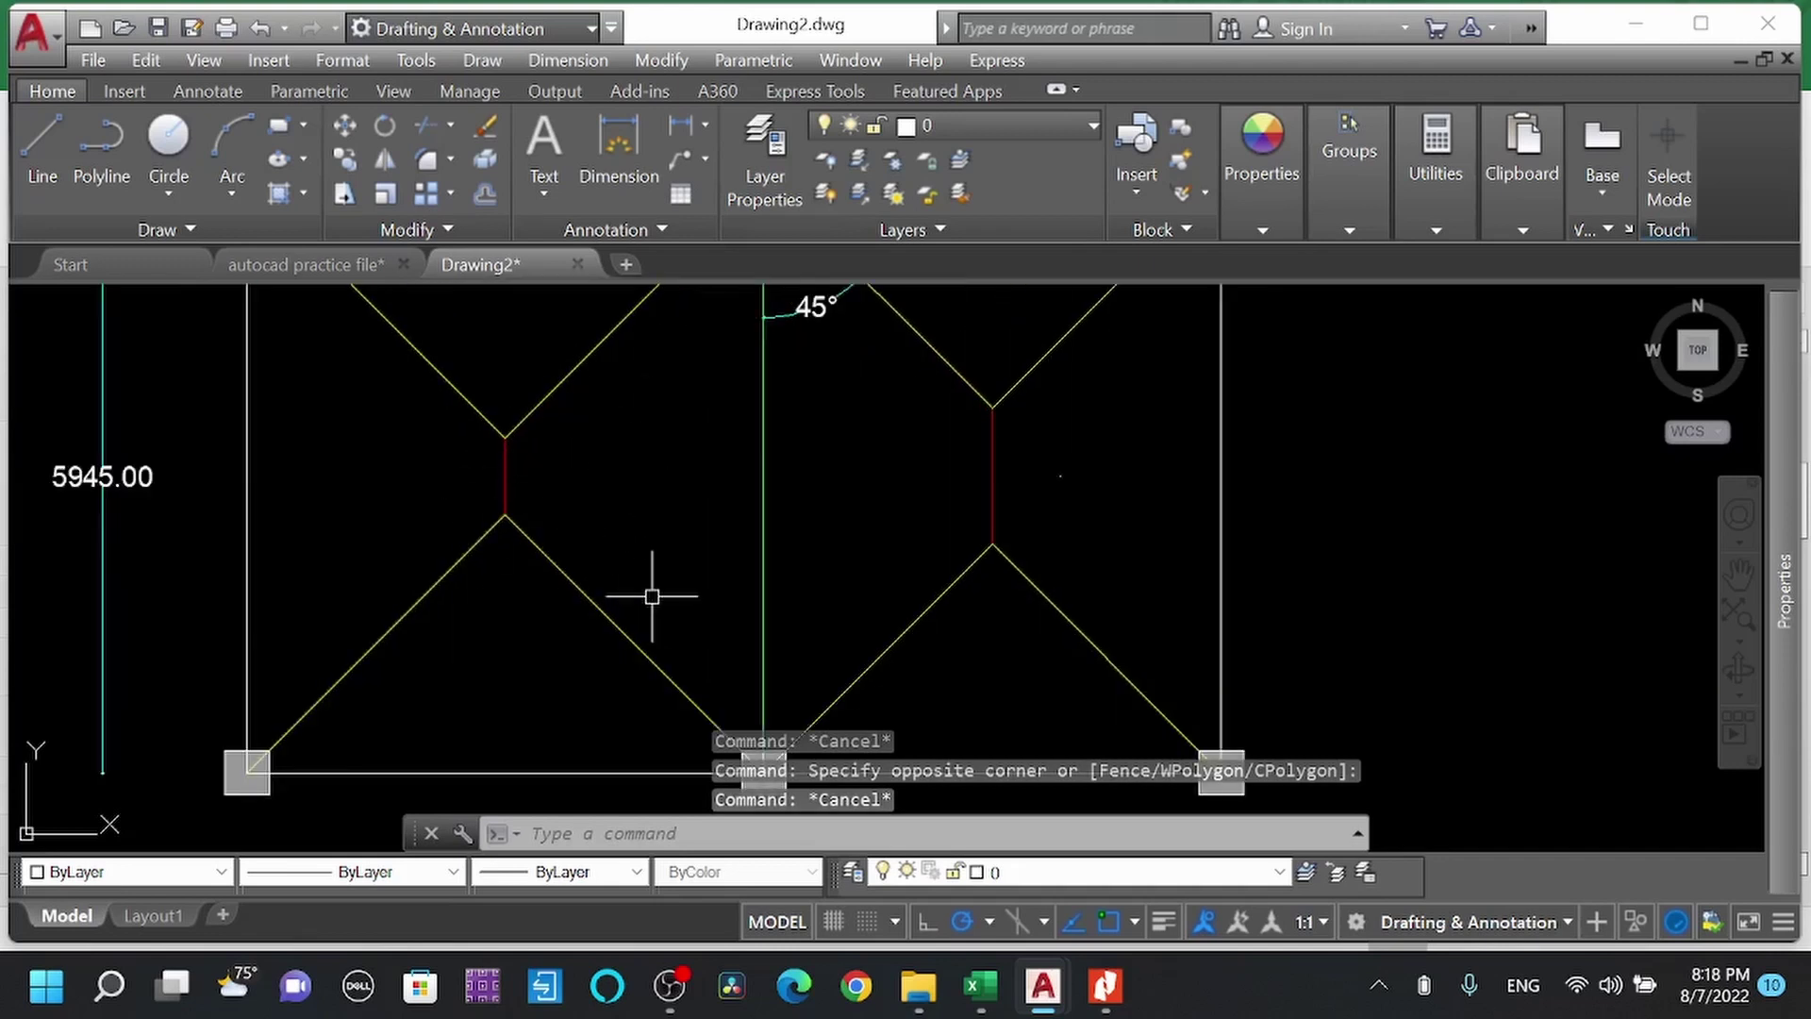
scroll(651, 593, "down", 2)
left_click(744, 472)
left_click(654, 516)
scroll(653, 528, "down", 2)
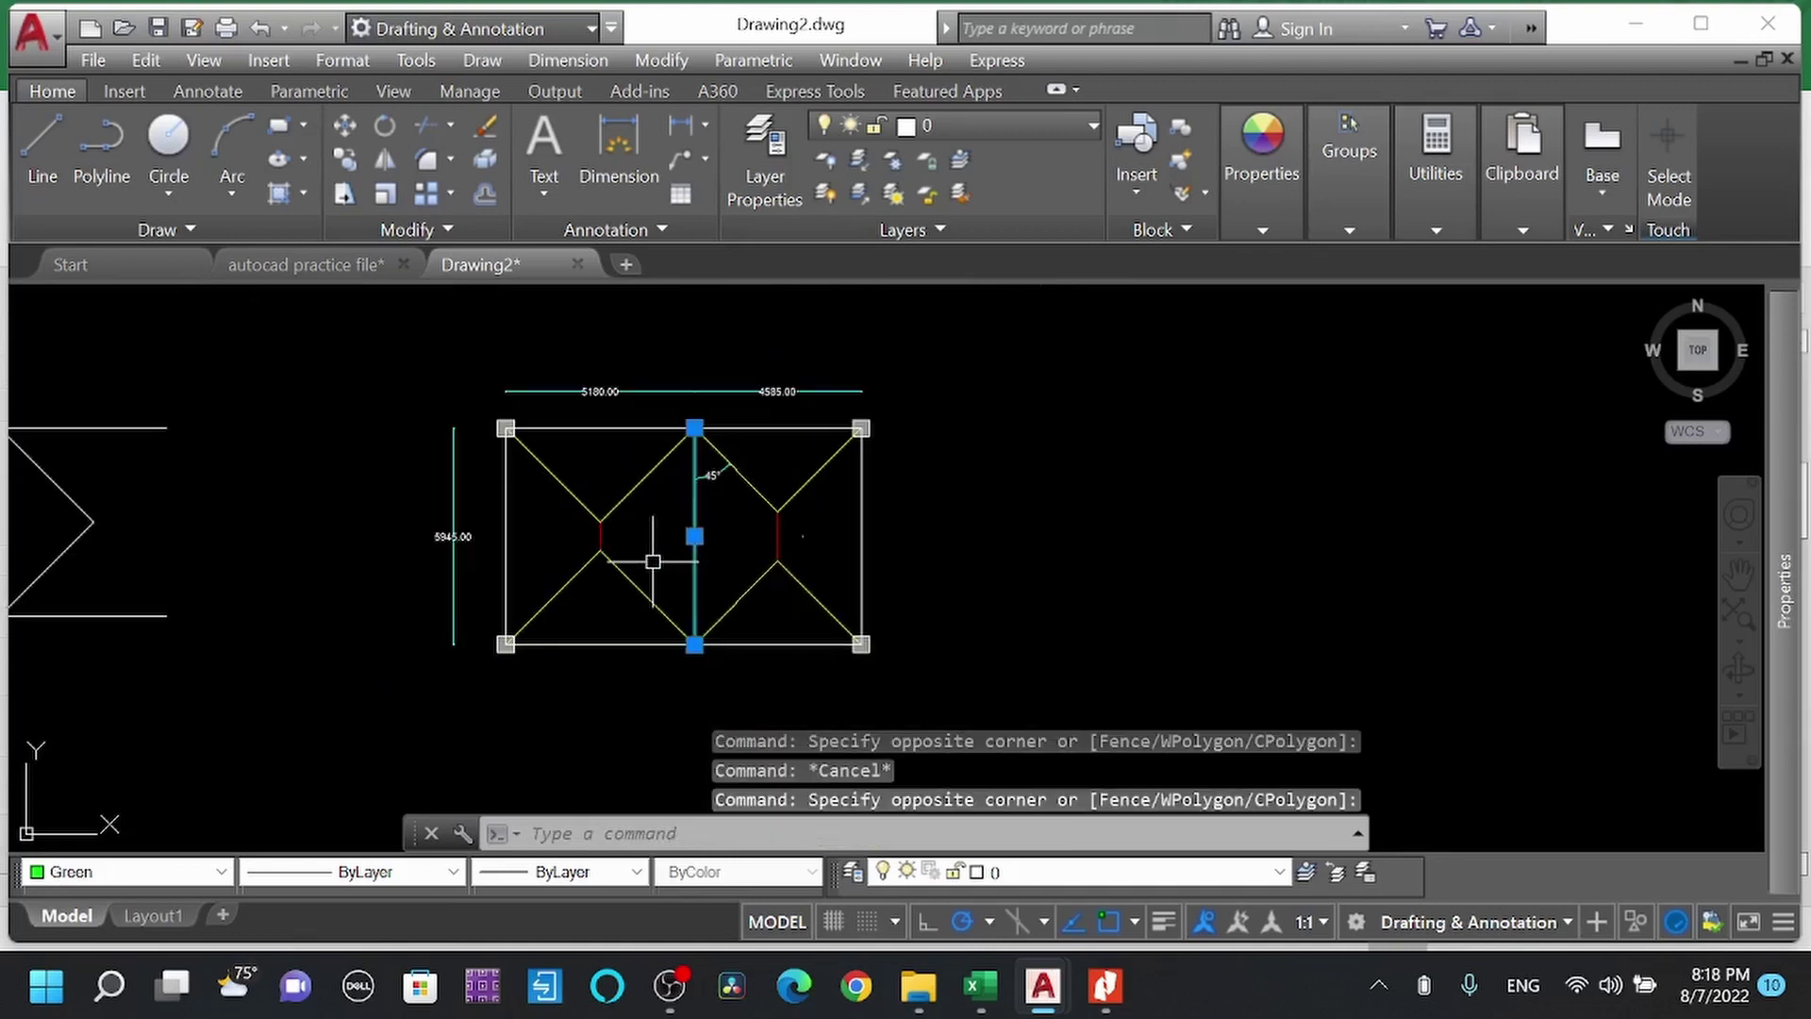
scroll(651, 545, "up", 1)
scroll(651, 545, "up", 2)
scroll(672, 514, "down", 6)
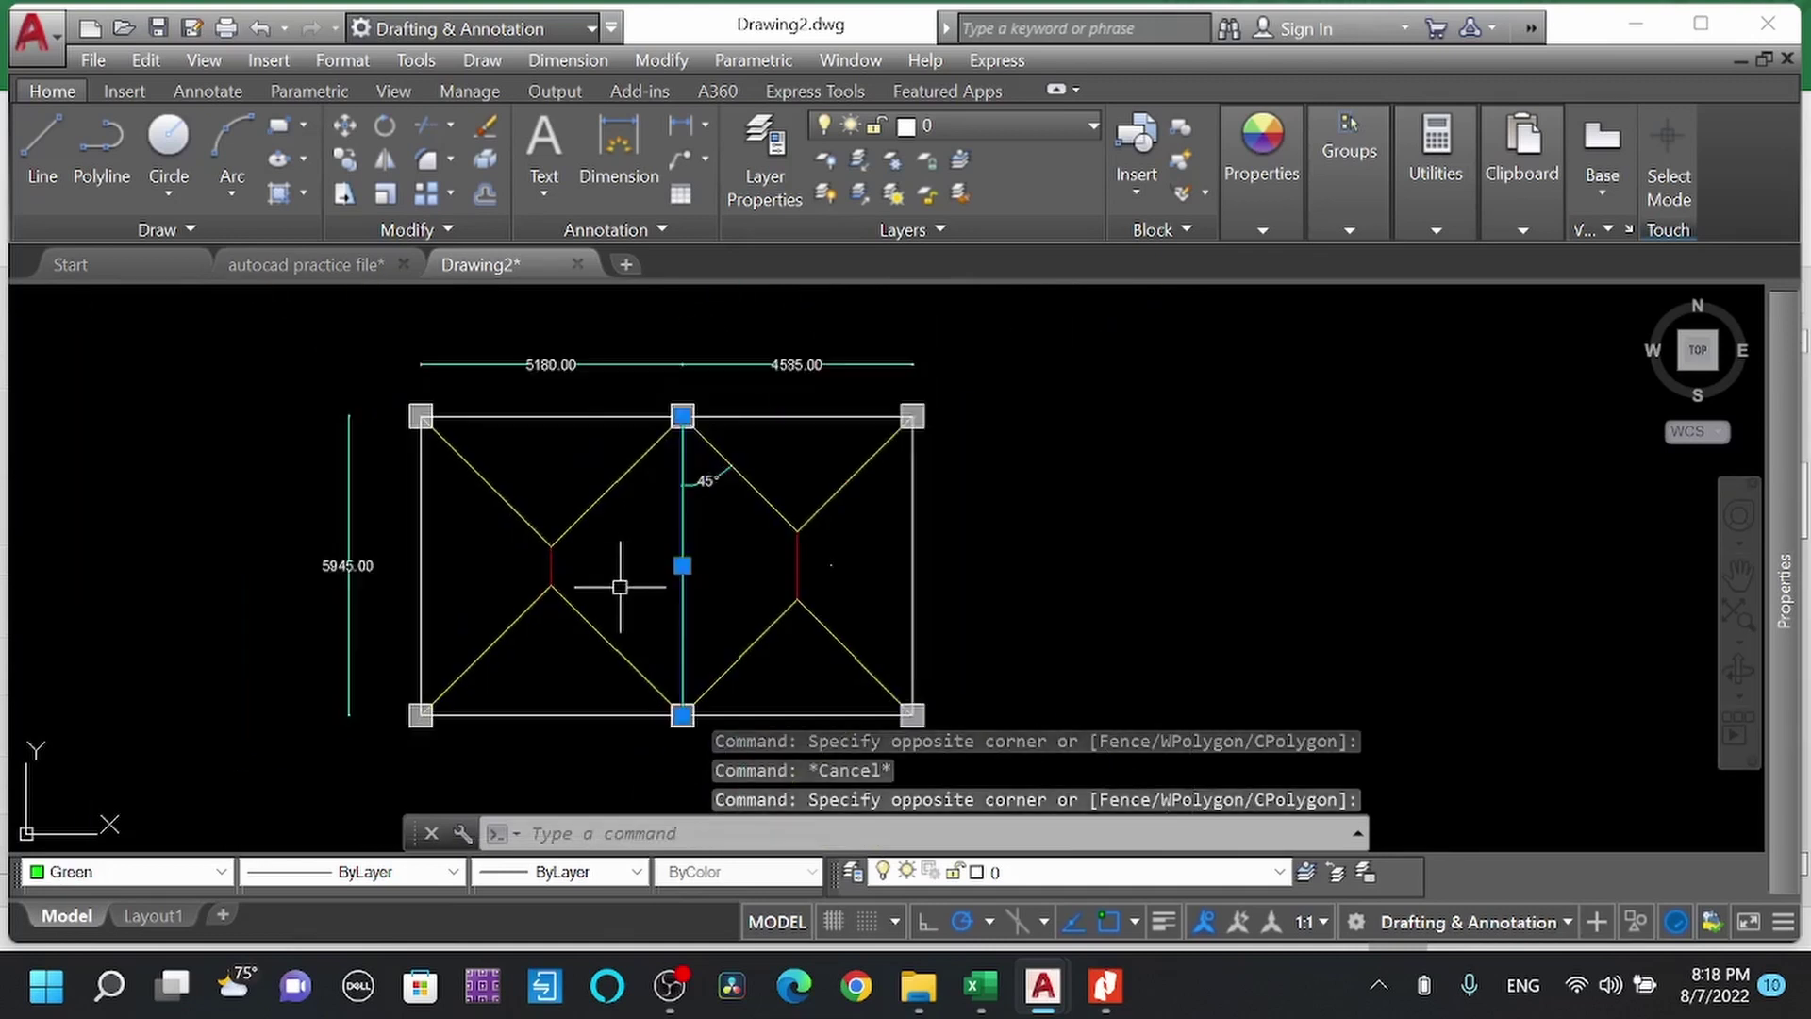
Inspect the hatched load area around the central beam in the upper figure copy, highlighting the hatch and clearing the selection.
scroll(646, 552, "up", 5)
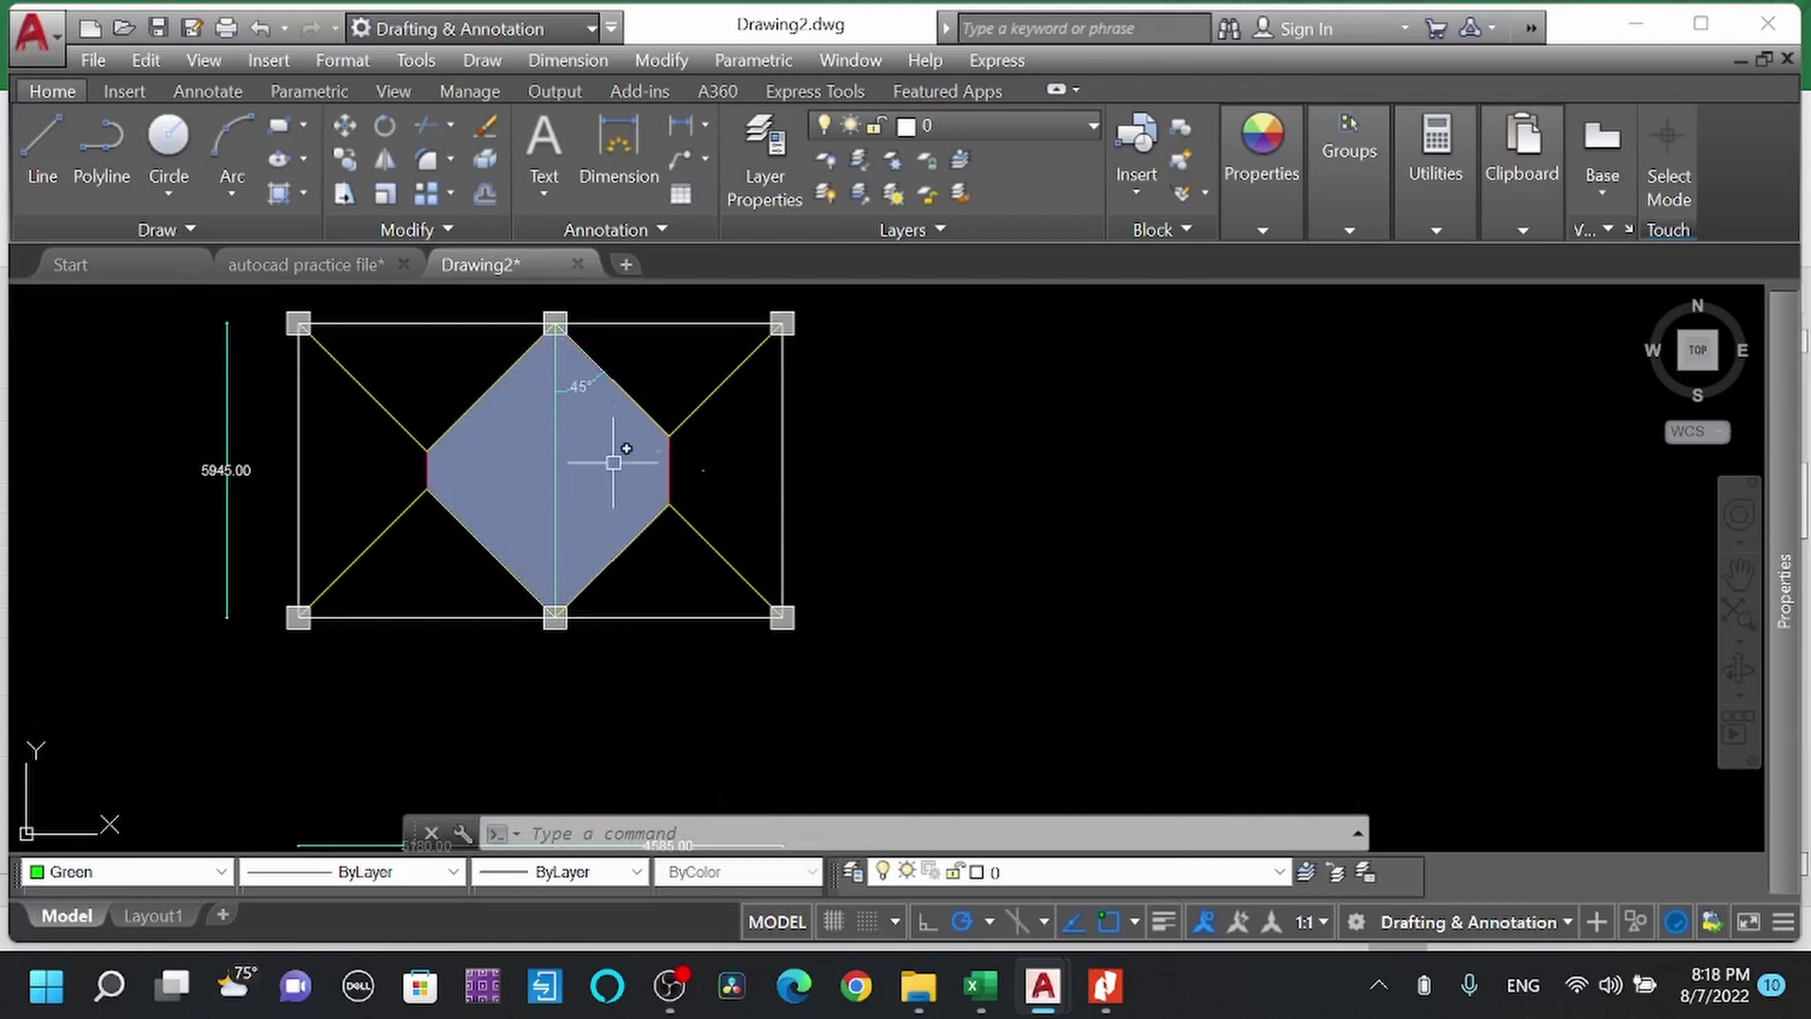
scroll(506, 470, "up", 1)
left_click(693, 471)
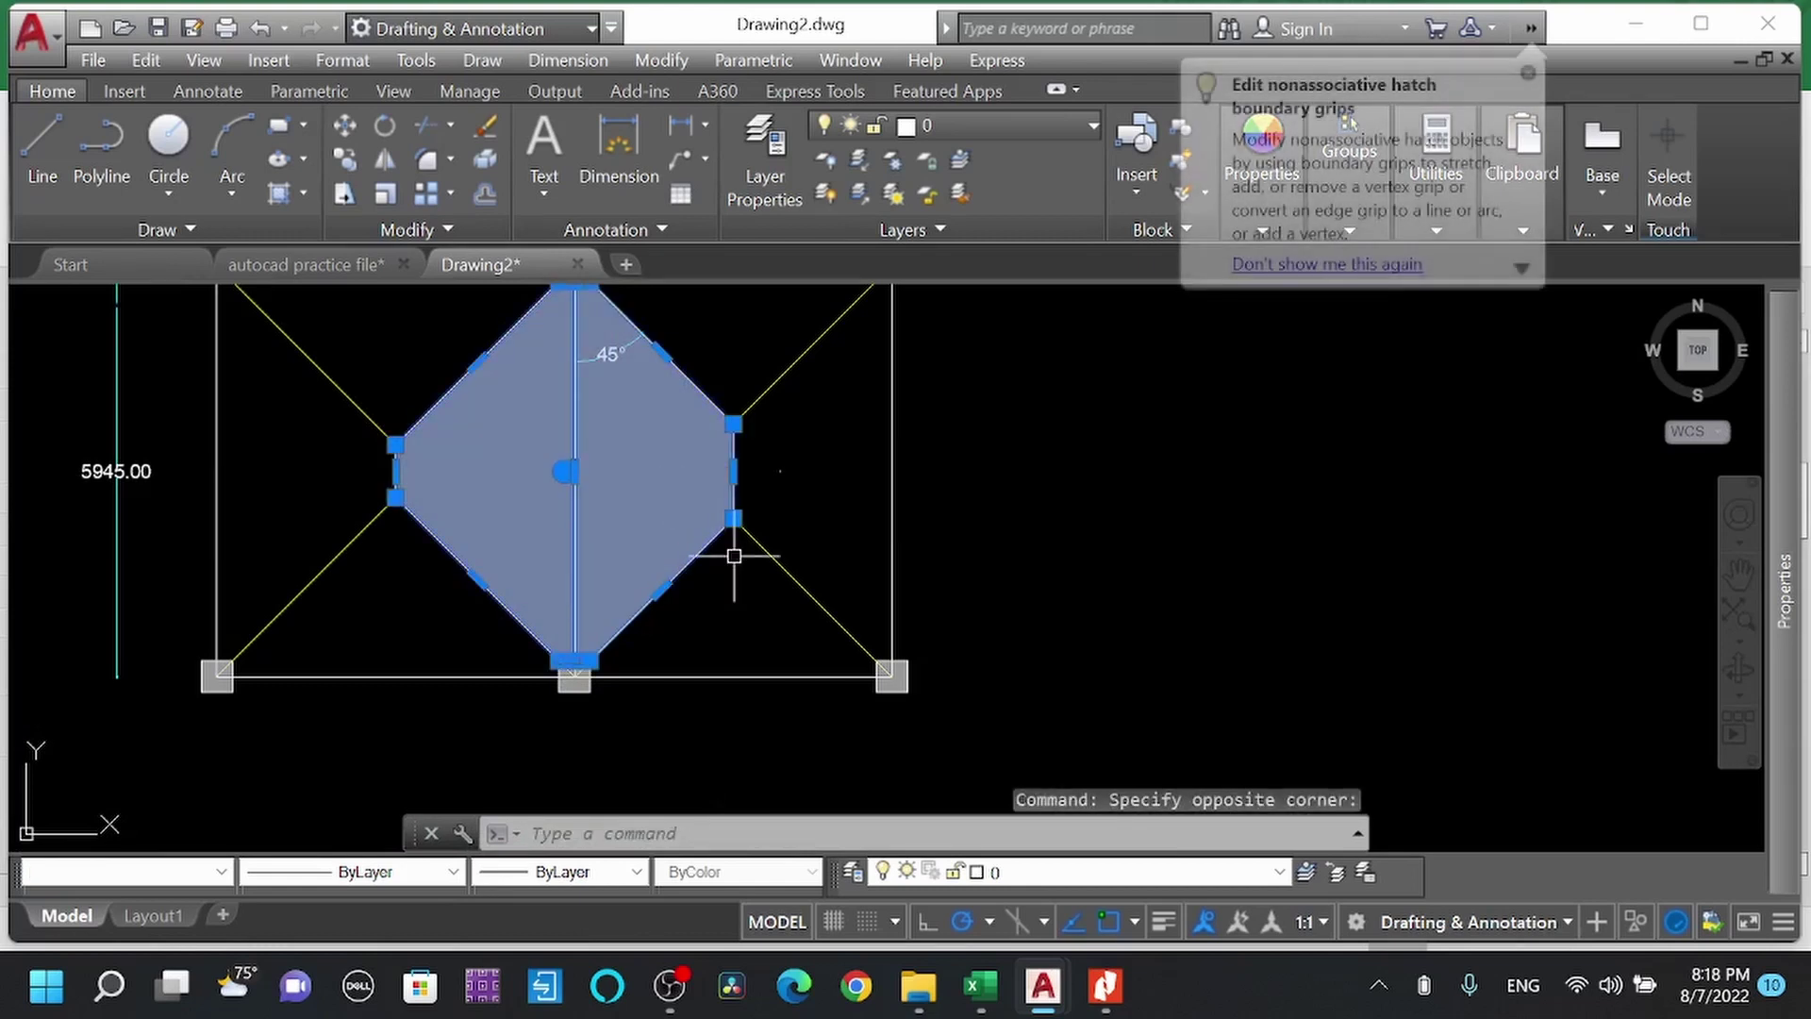
scroll(732, 571, "down", 3)
scroll(701, 511, "up", 3)
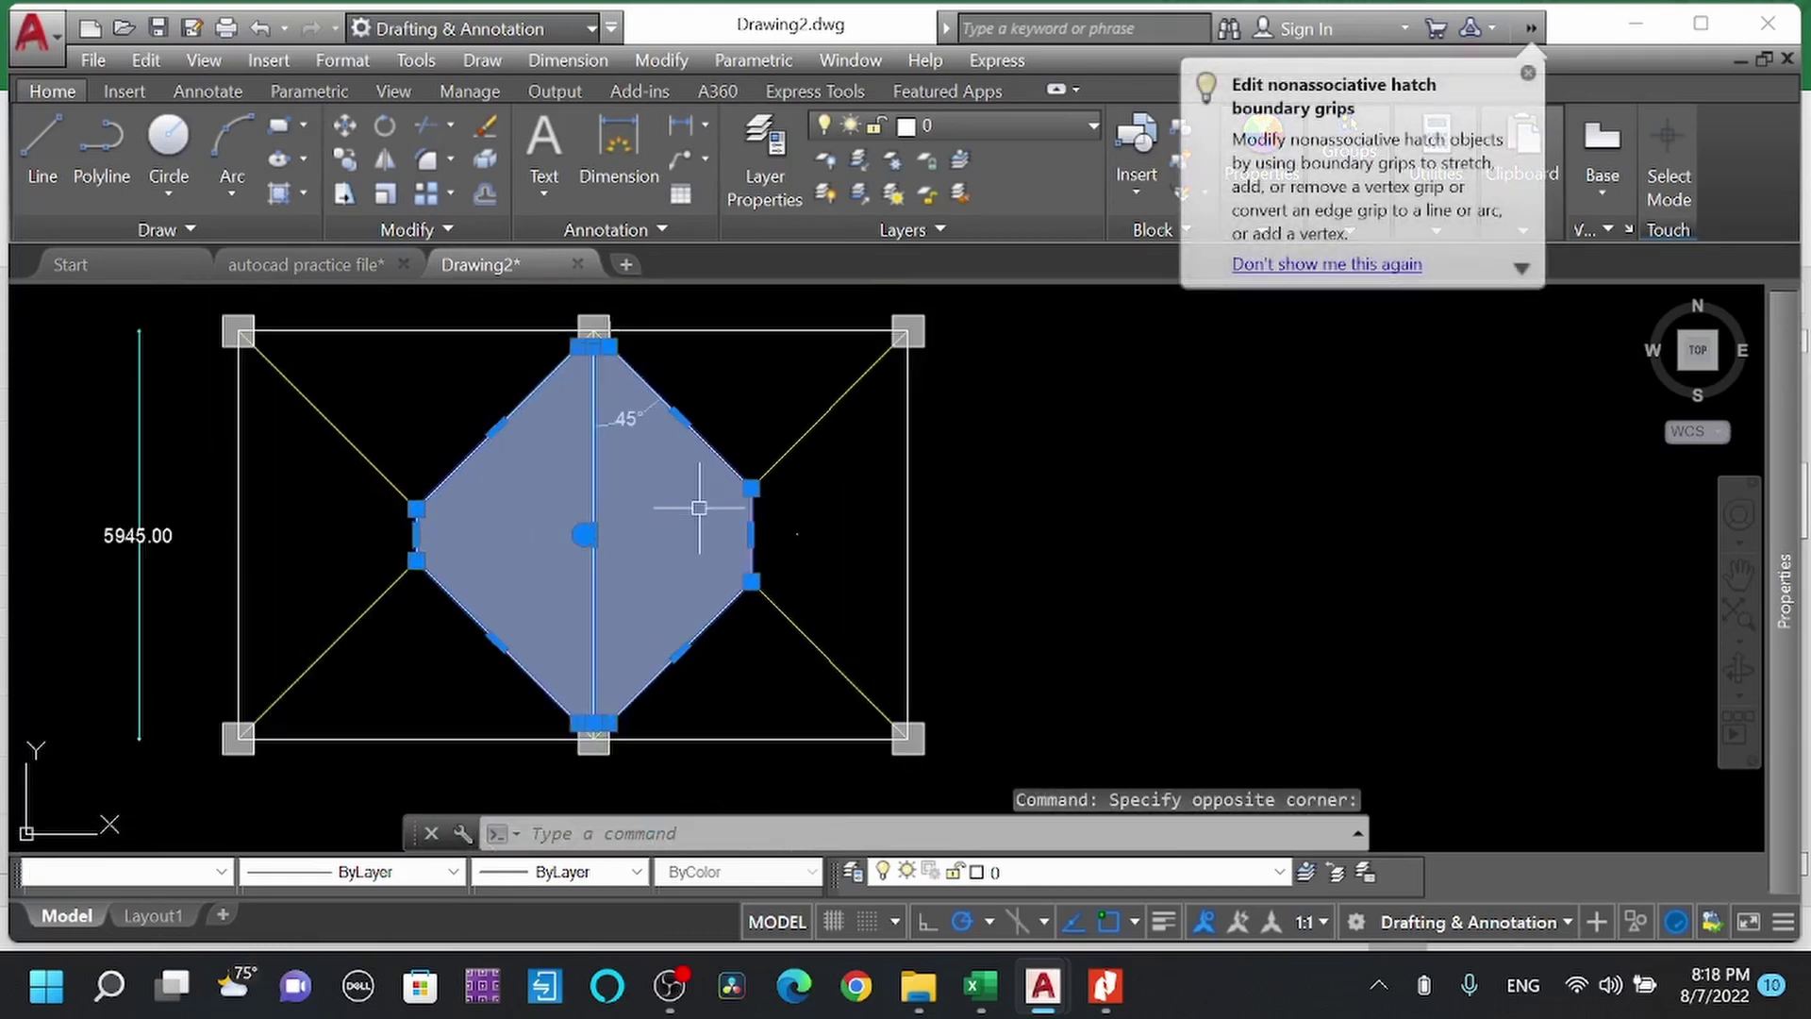
key("Escape")
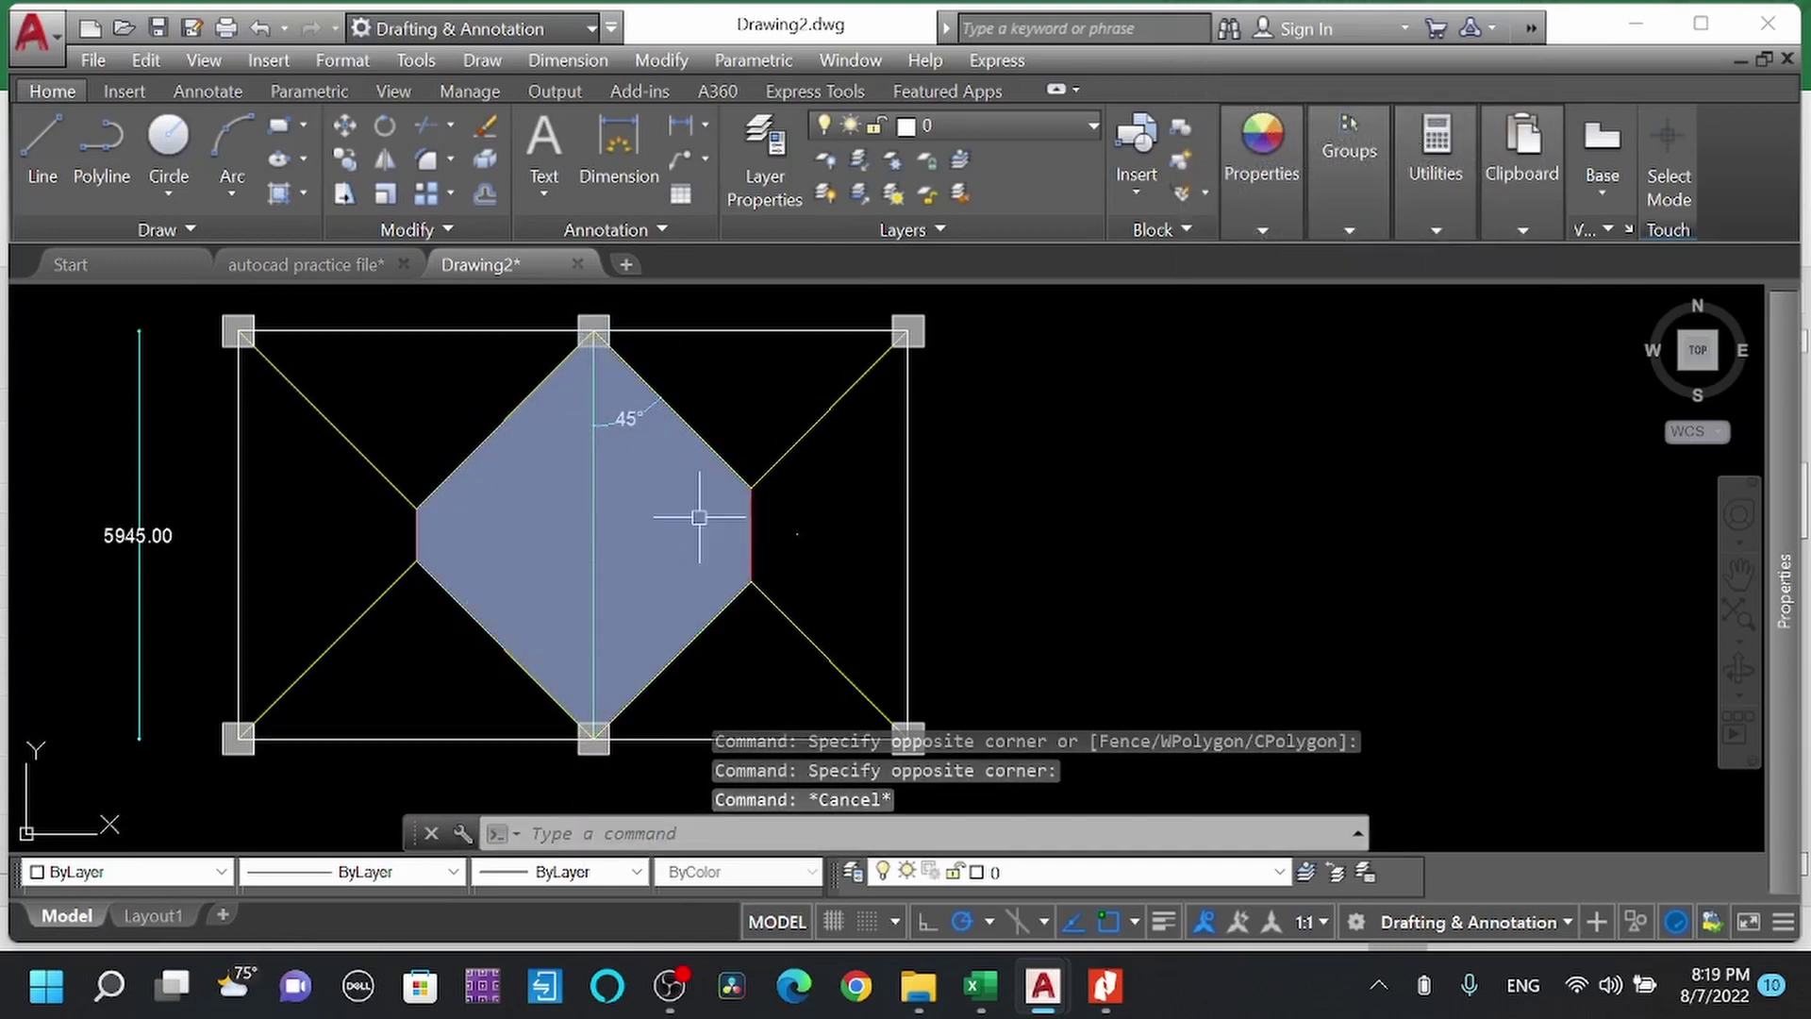
Review the beam length dimension and the two adjacent bay dimensions around the hatched figure.
scroll(615, 495, "down", 1)
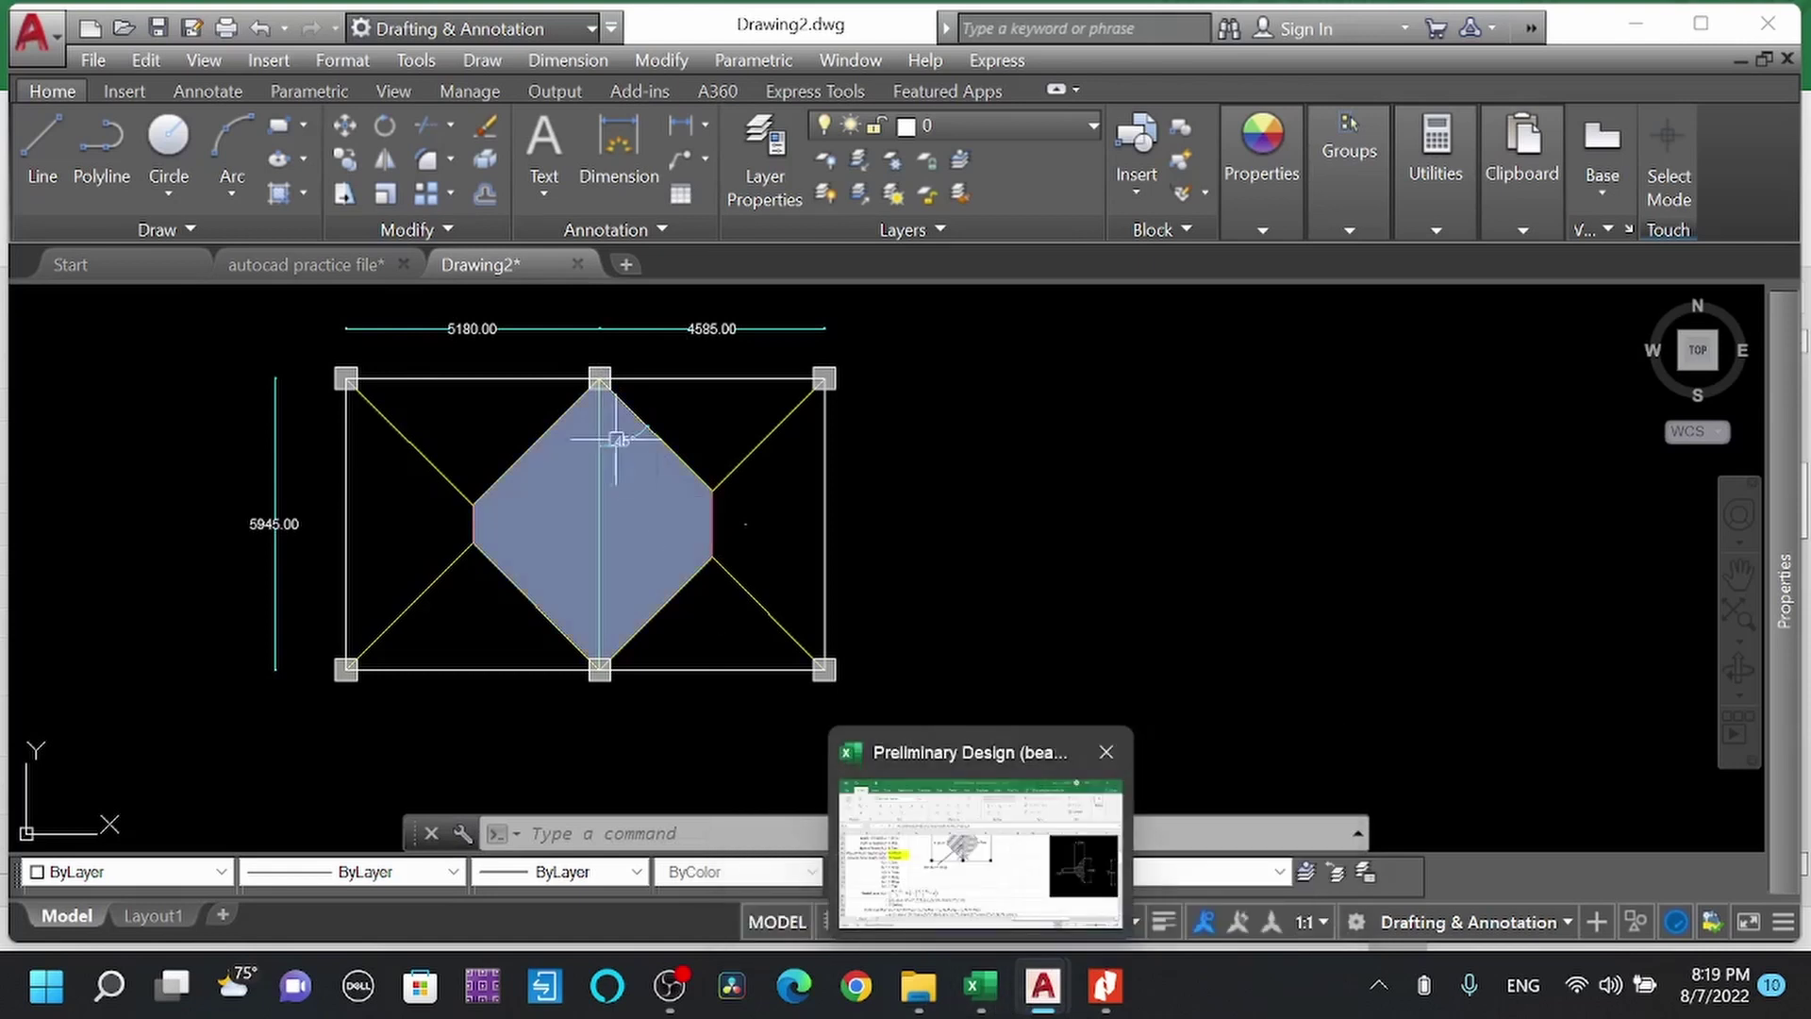
scroll(554, 348, "up", 1)
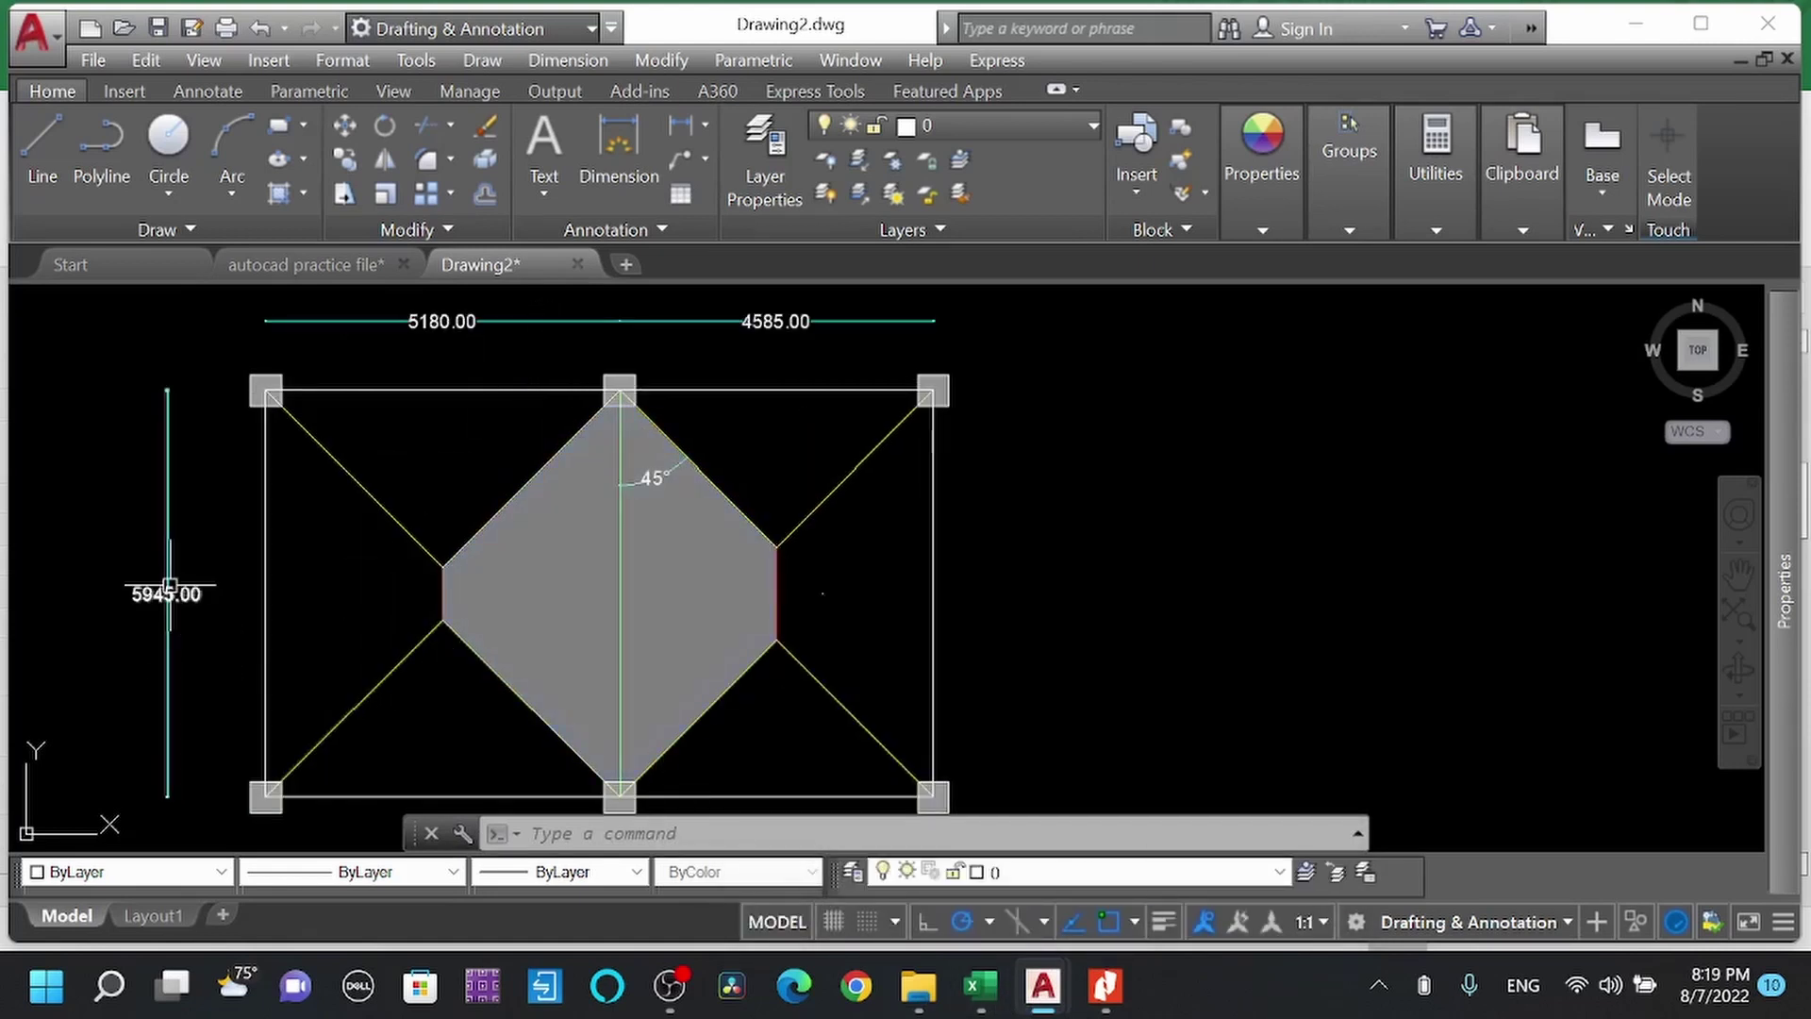
middle_click_drag(567, 393, 553, 477)
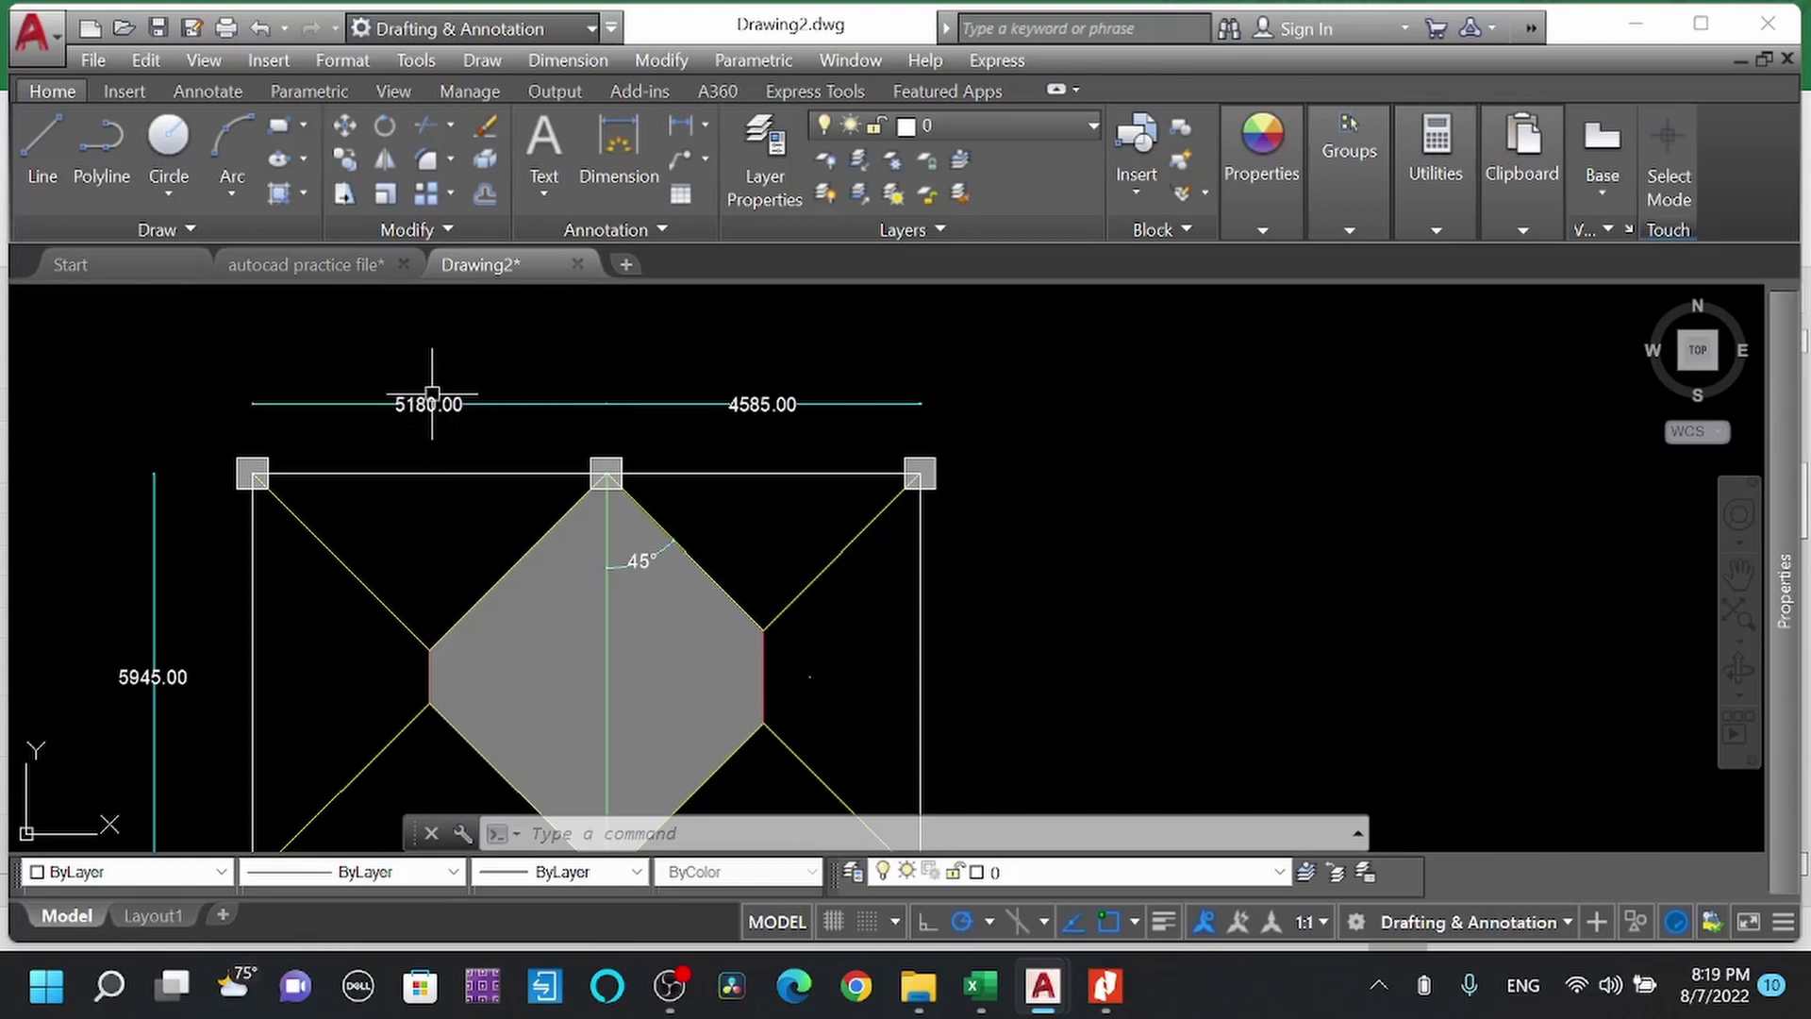
scroll(694, 446, "down", 1)
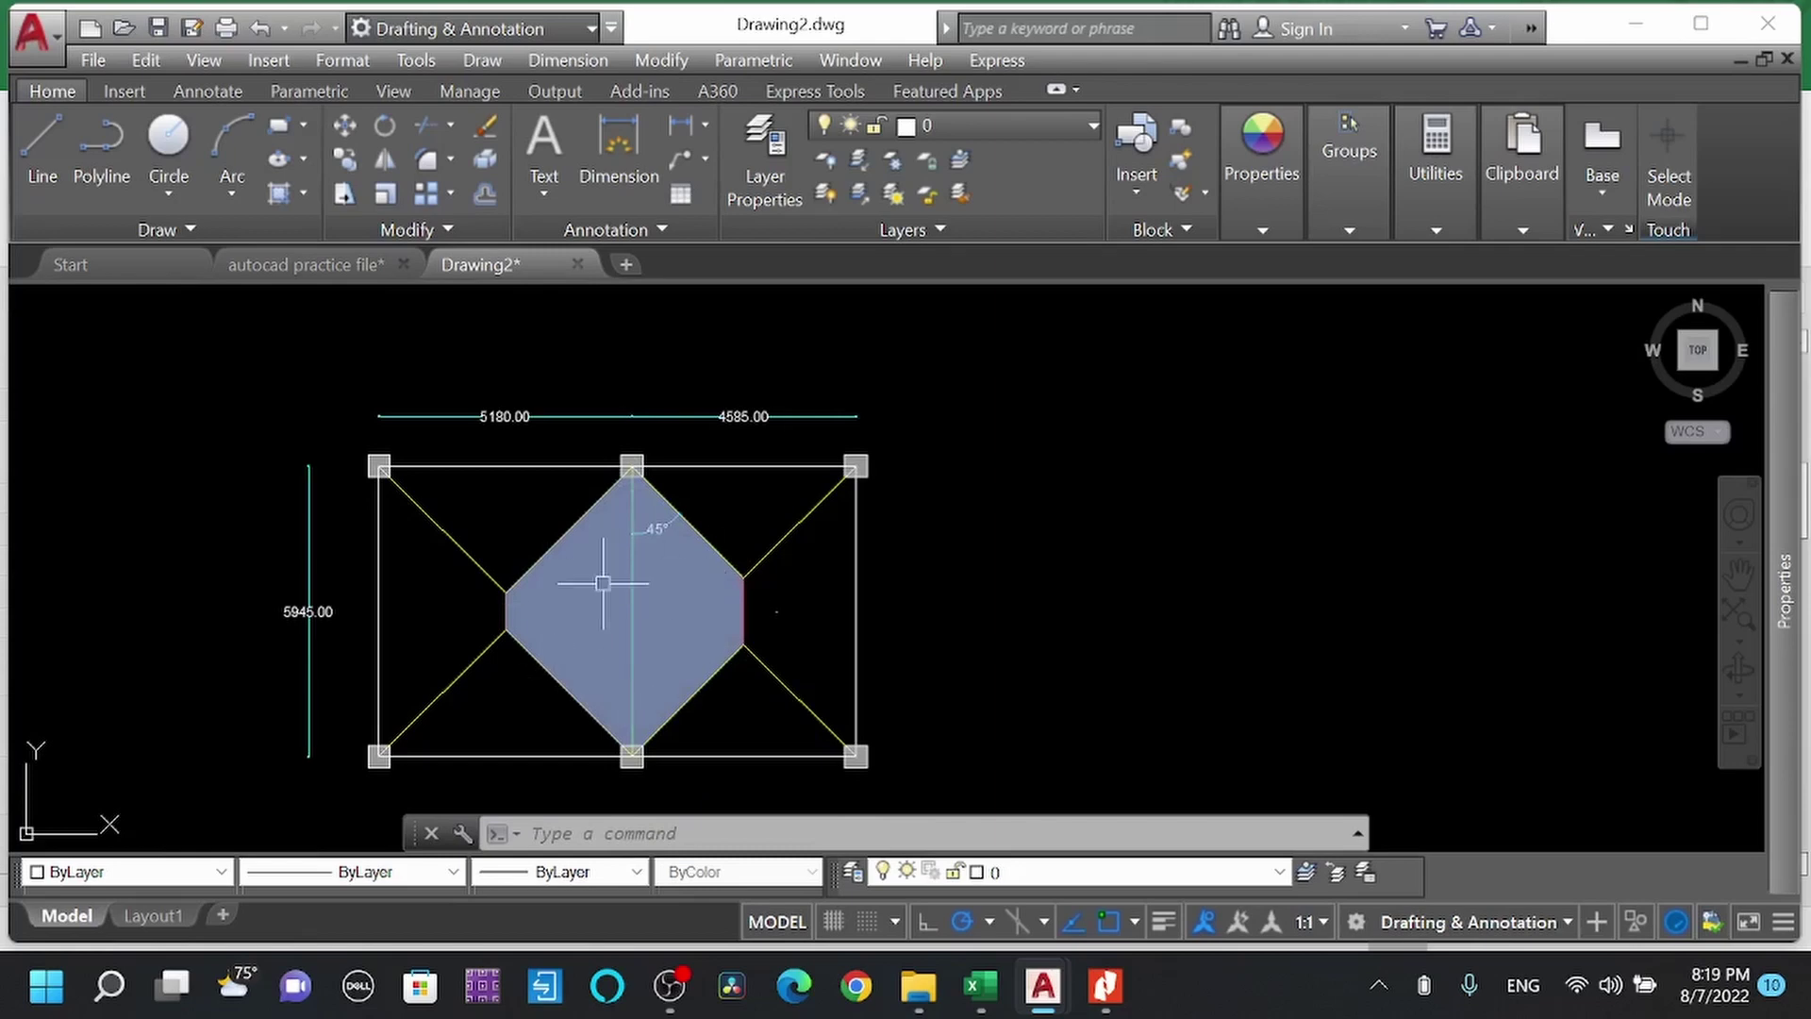
Switch to the Preliminary Design workbook in Excel and inspect the right and left adjacent beam length inputs in B28 and B29.
left_click(981, 986)
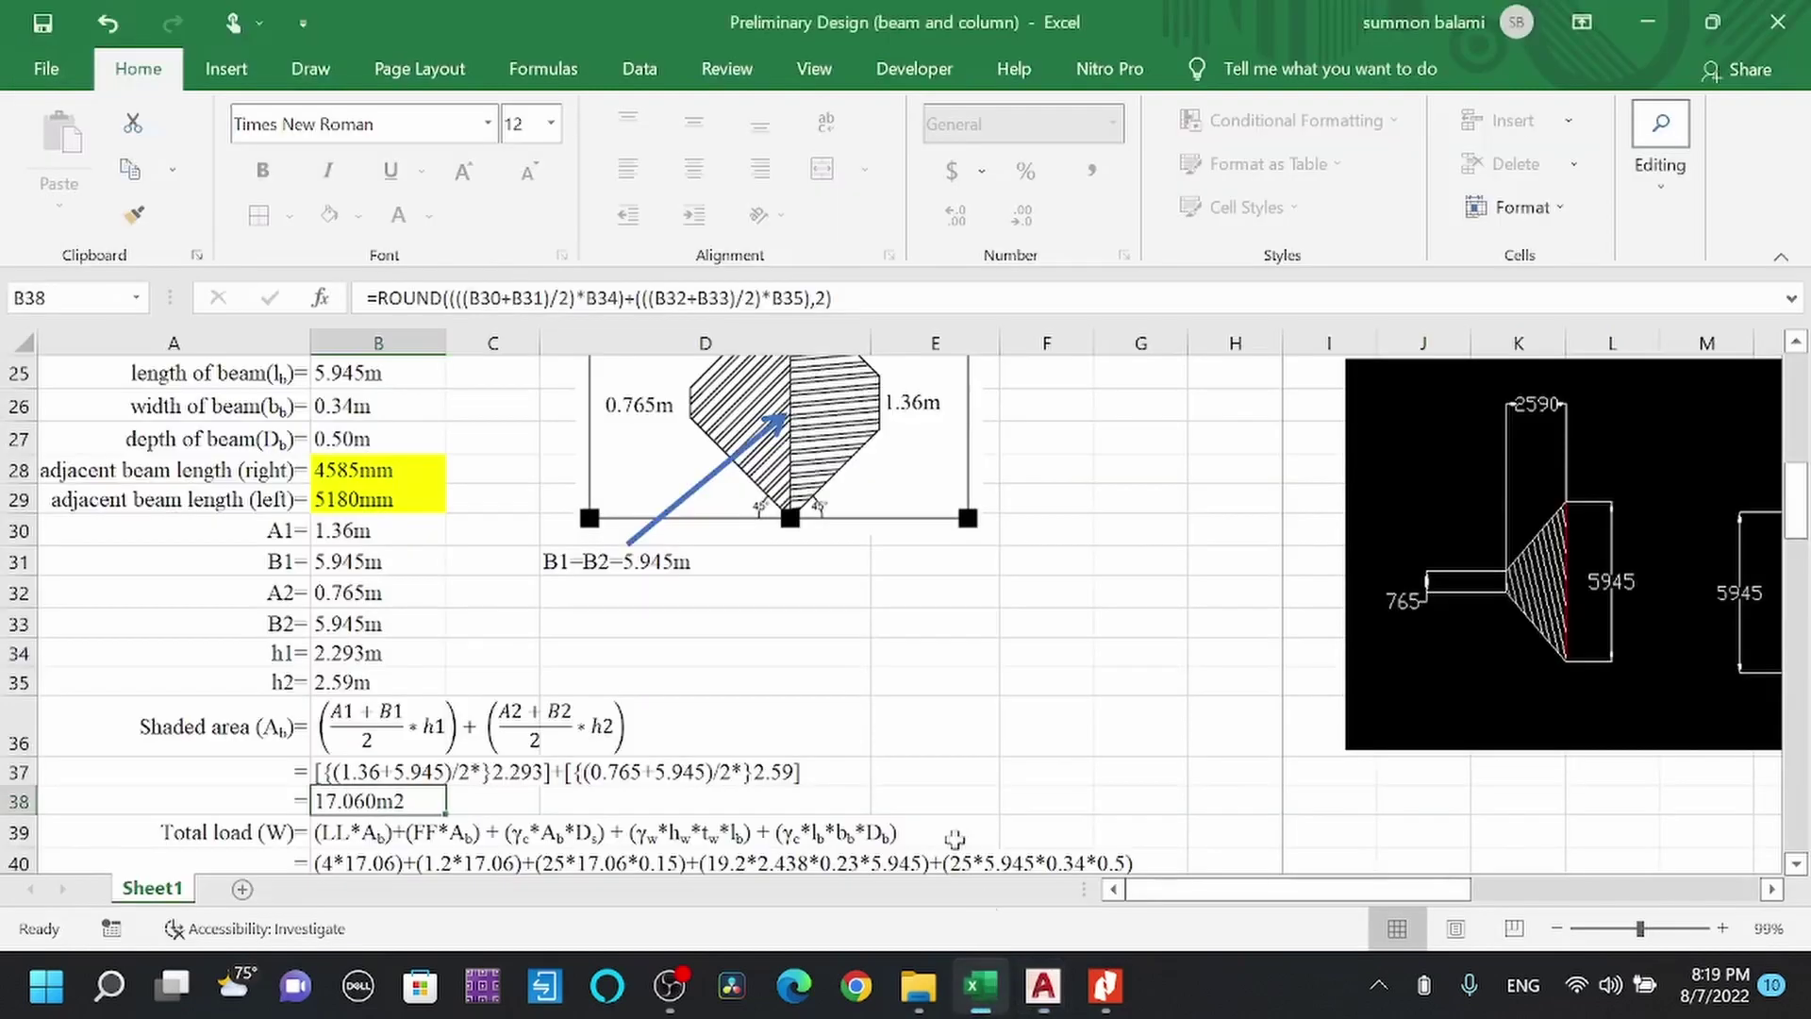
scroll(387, 466, "up", 3)
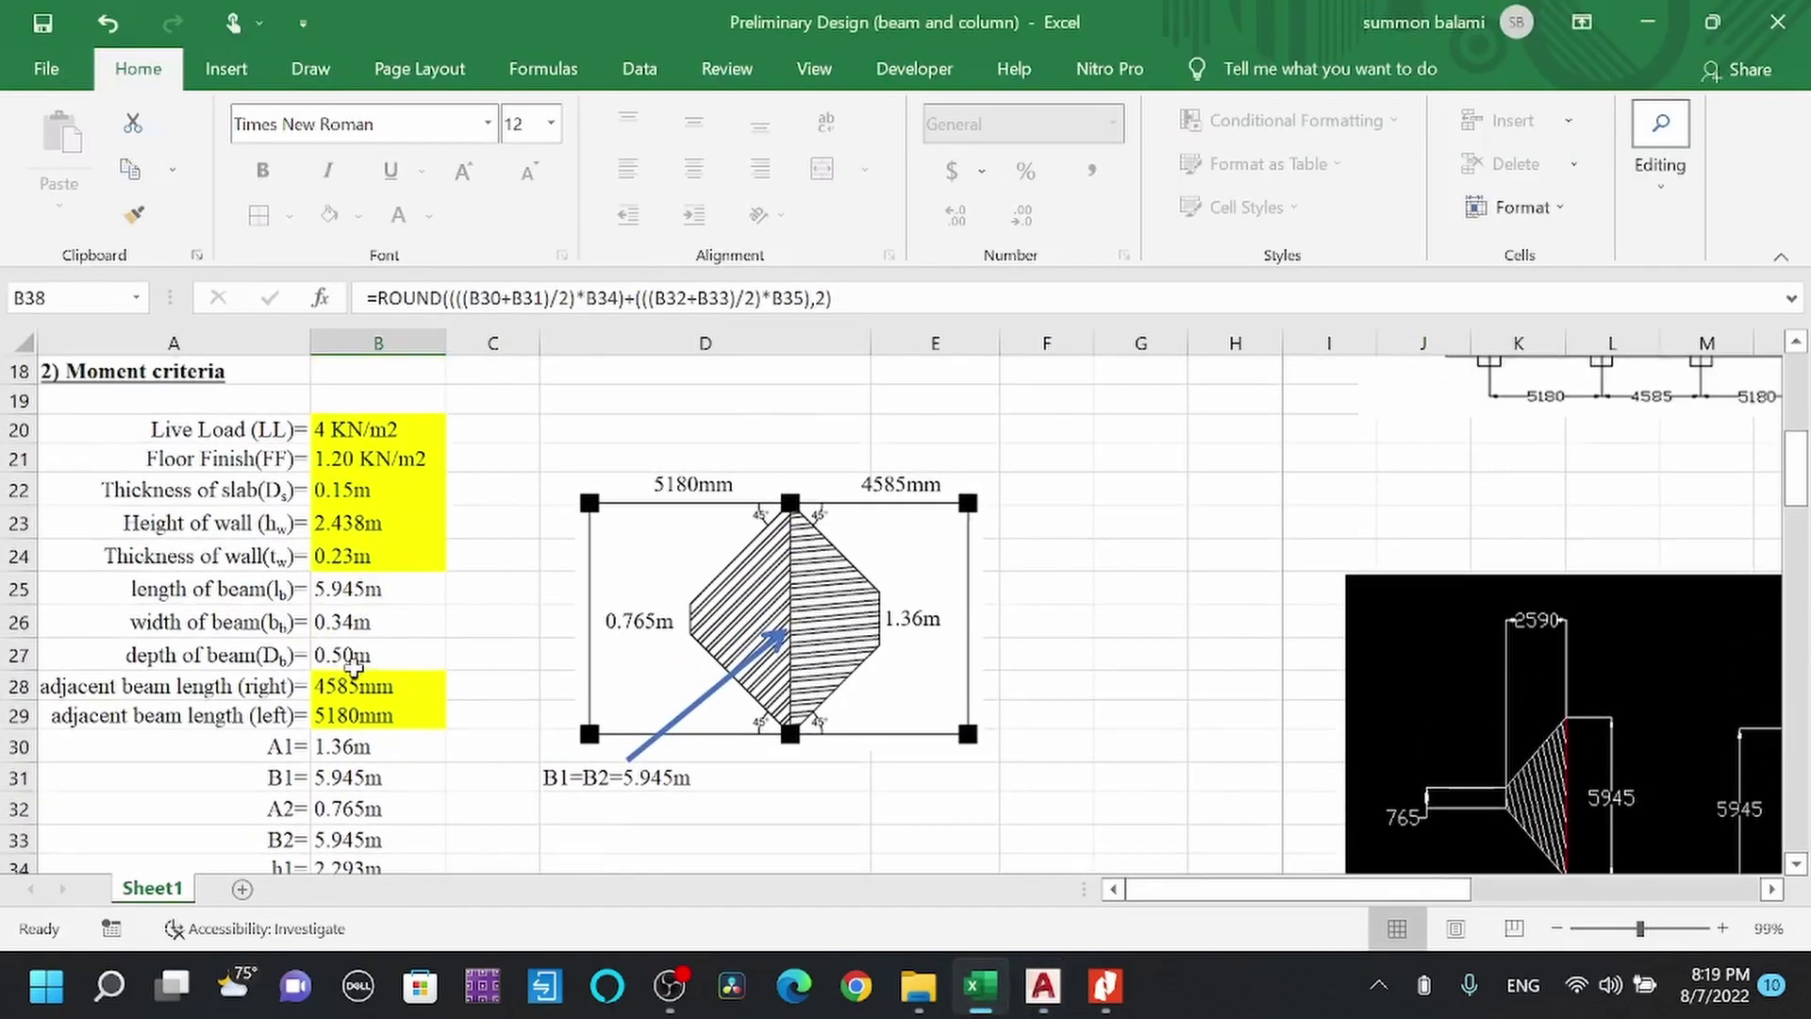
left_click(358, 687)
left_click(342, 713)
Try a right adjacent beam length of 100 mm in cell B28, and undo the entry.
left_click(373, 686)
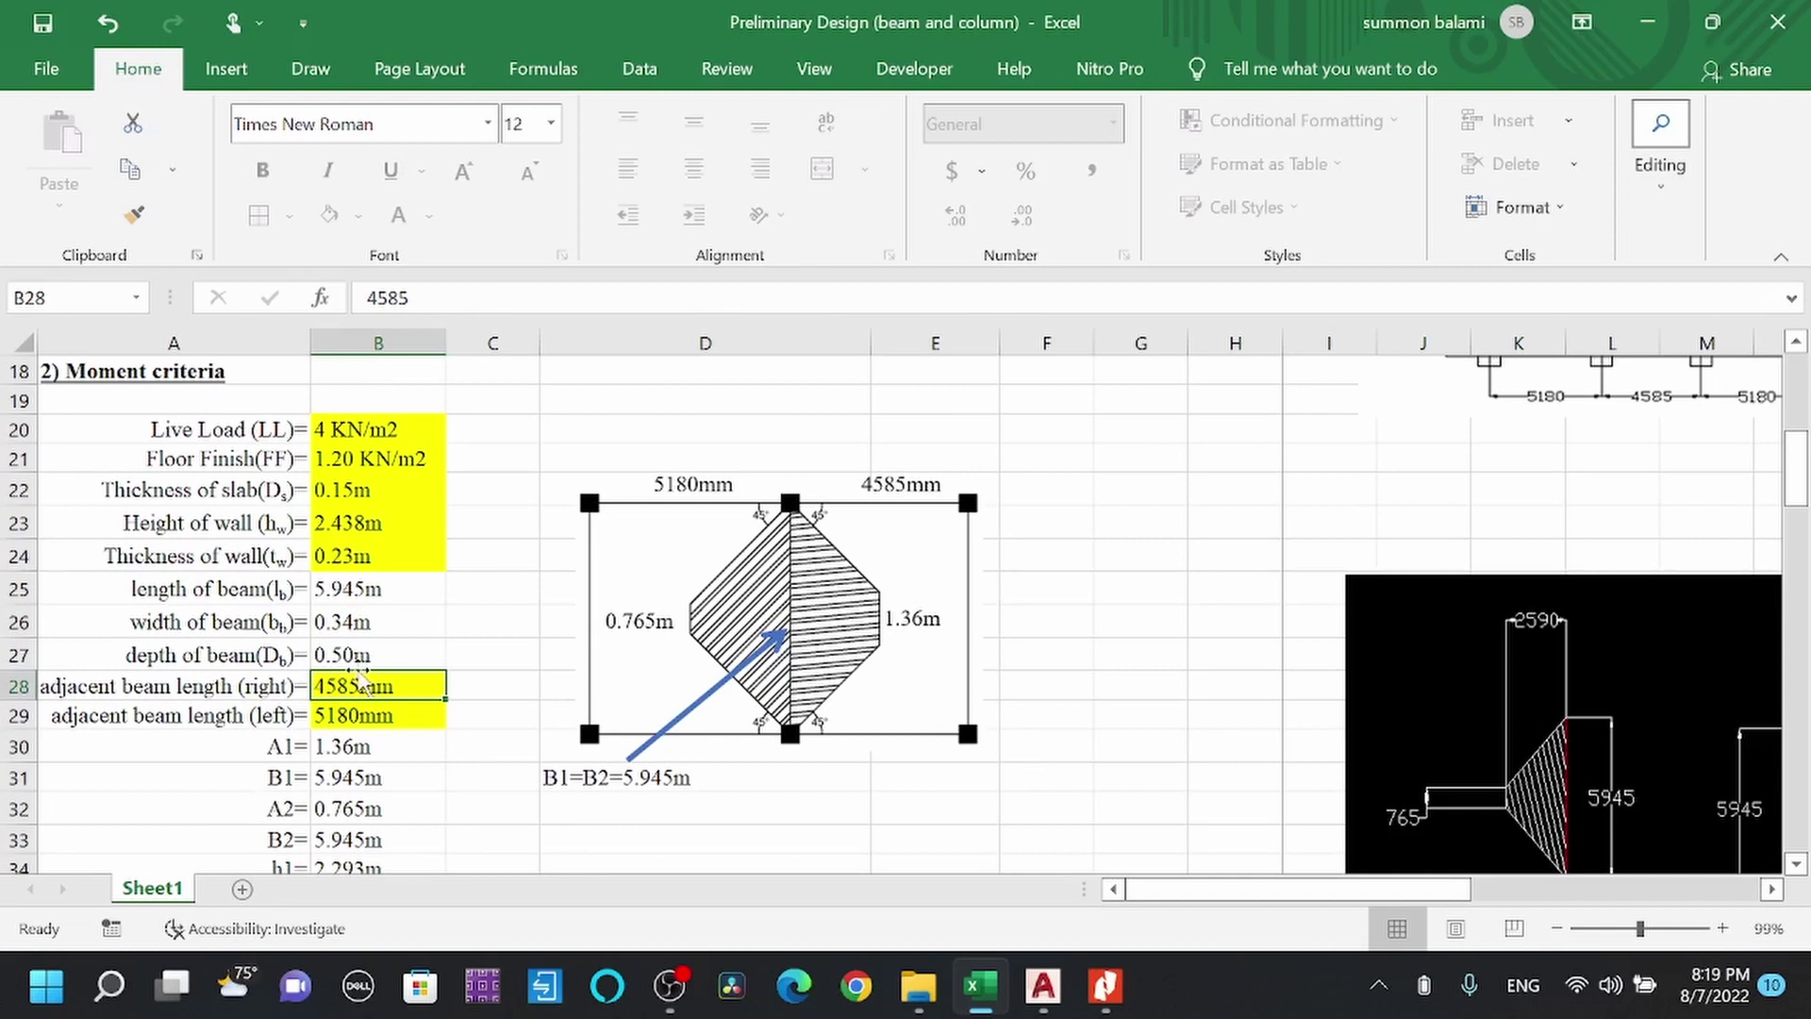
type("1")
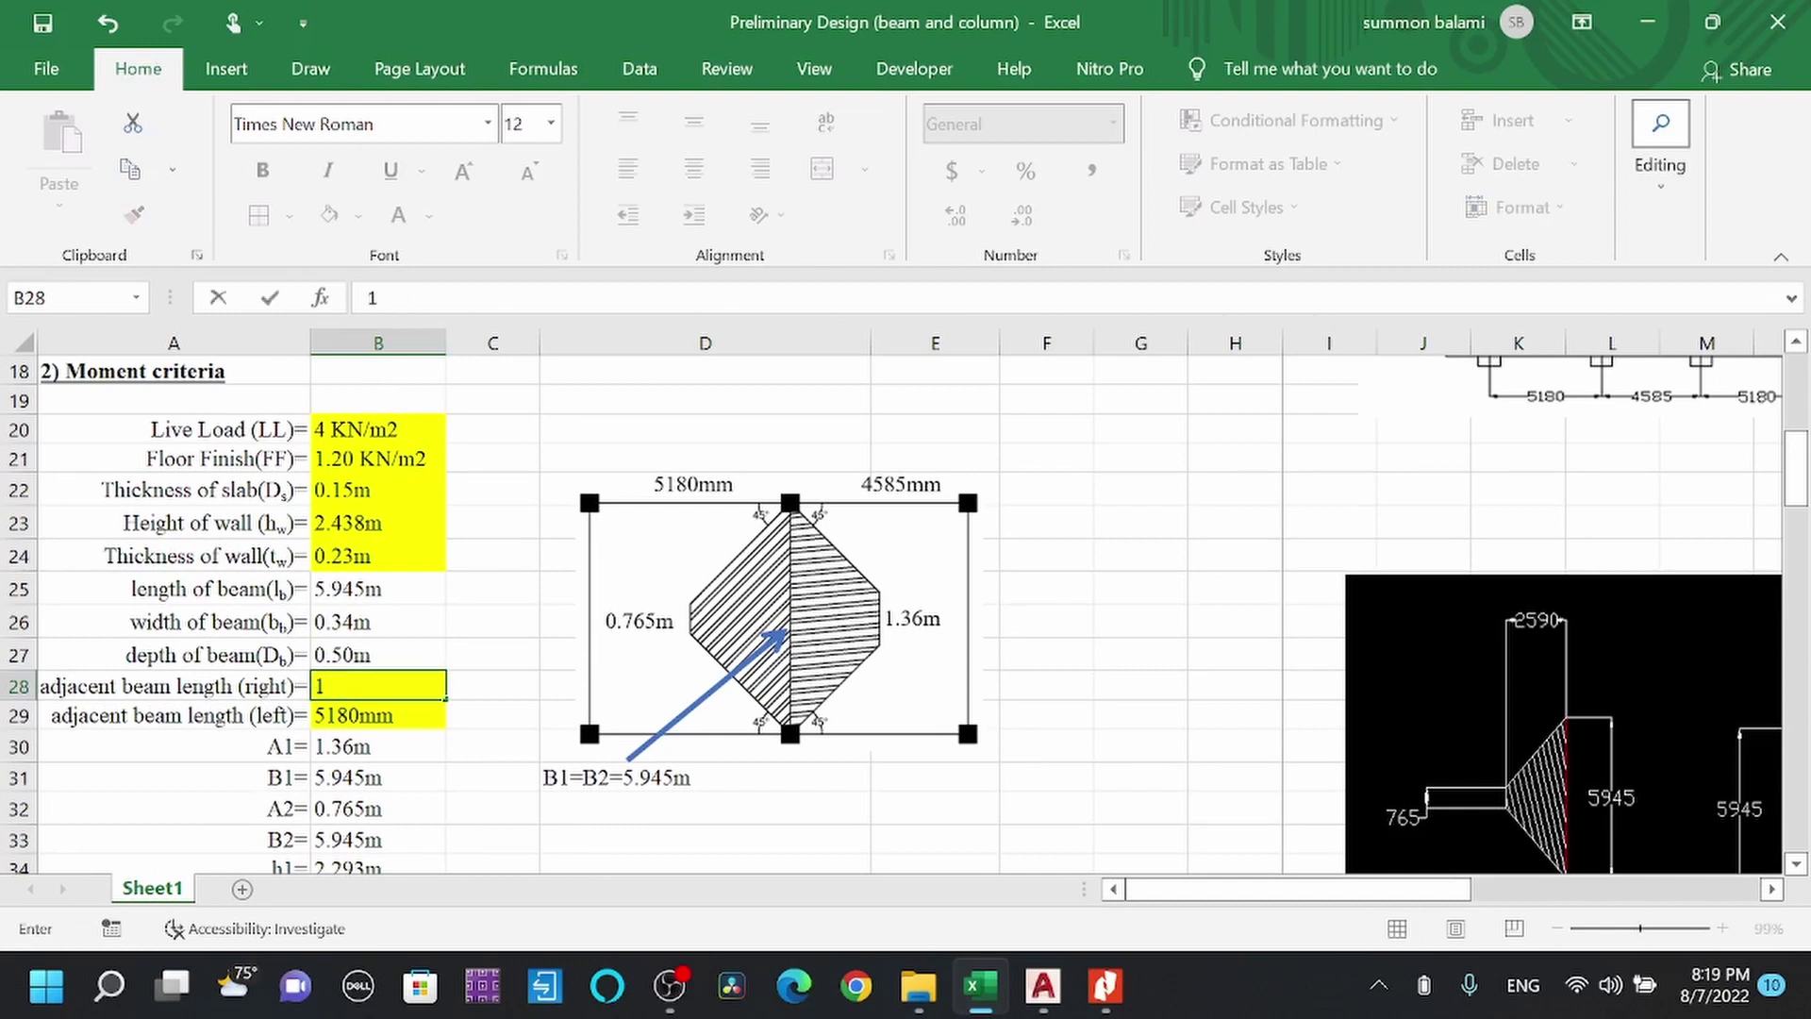
type("00")
key("Return")
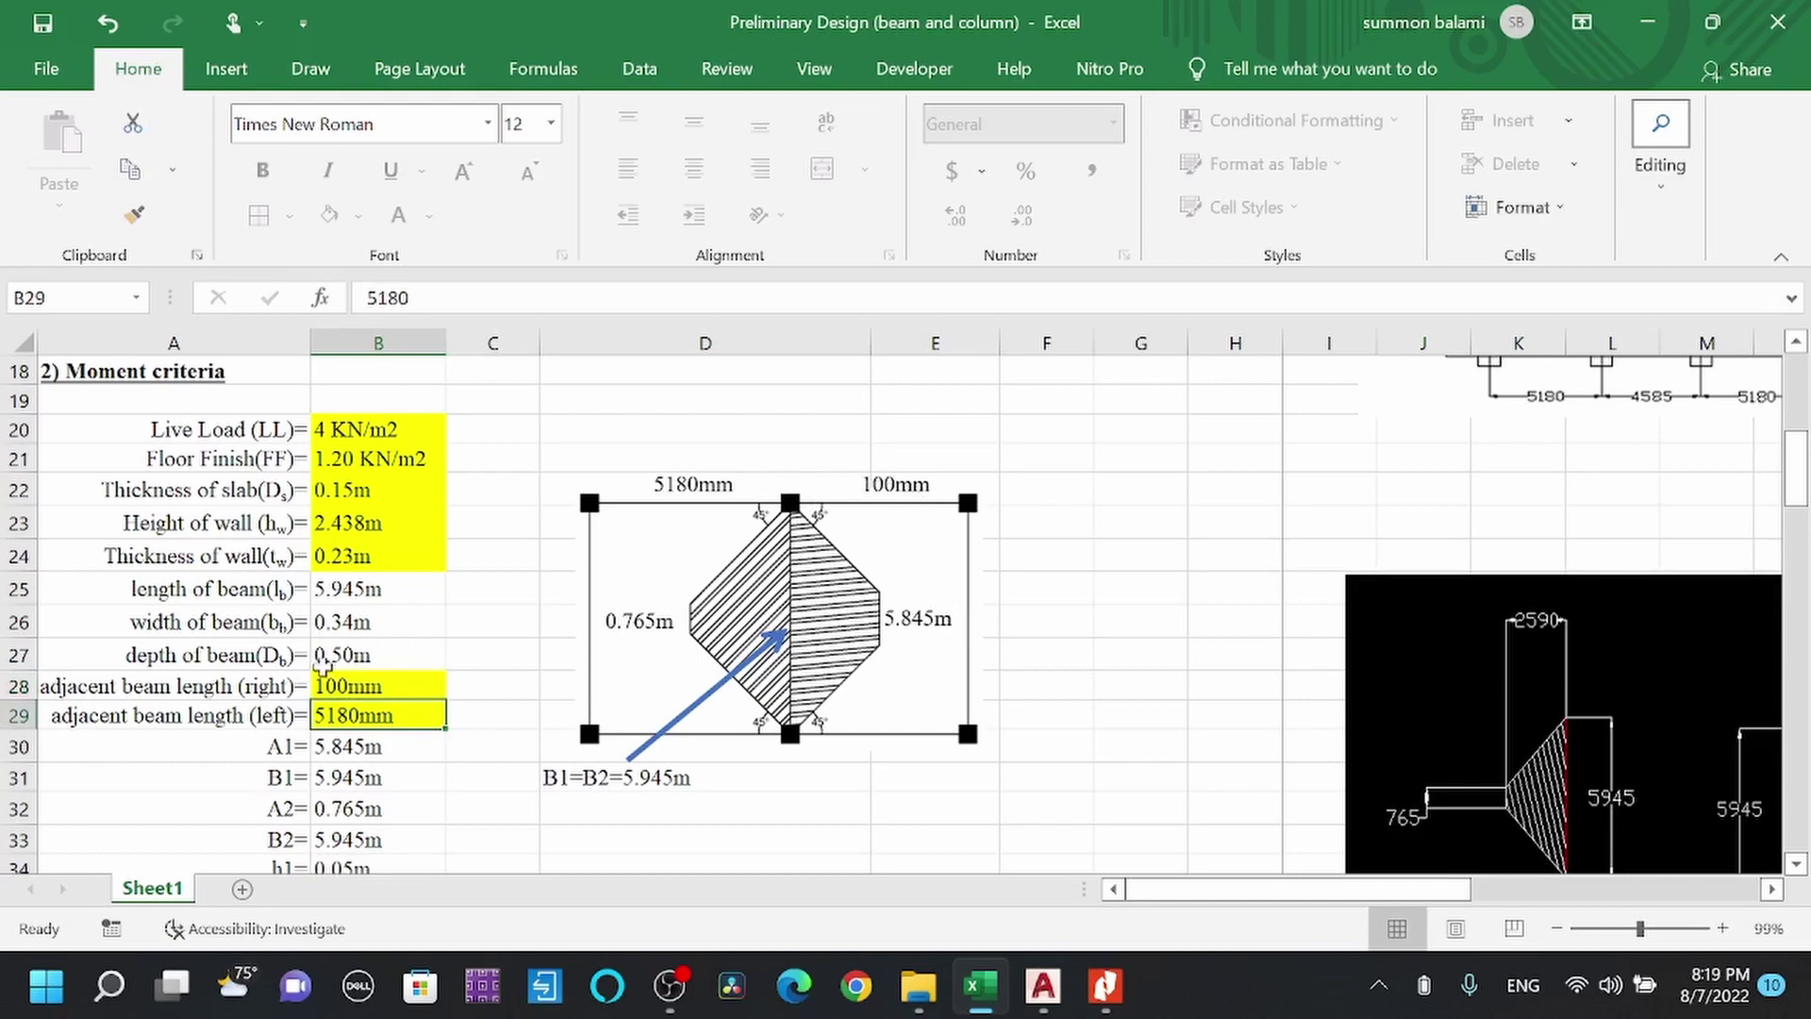
left_click(334, 686)
key("ctrl+z")
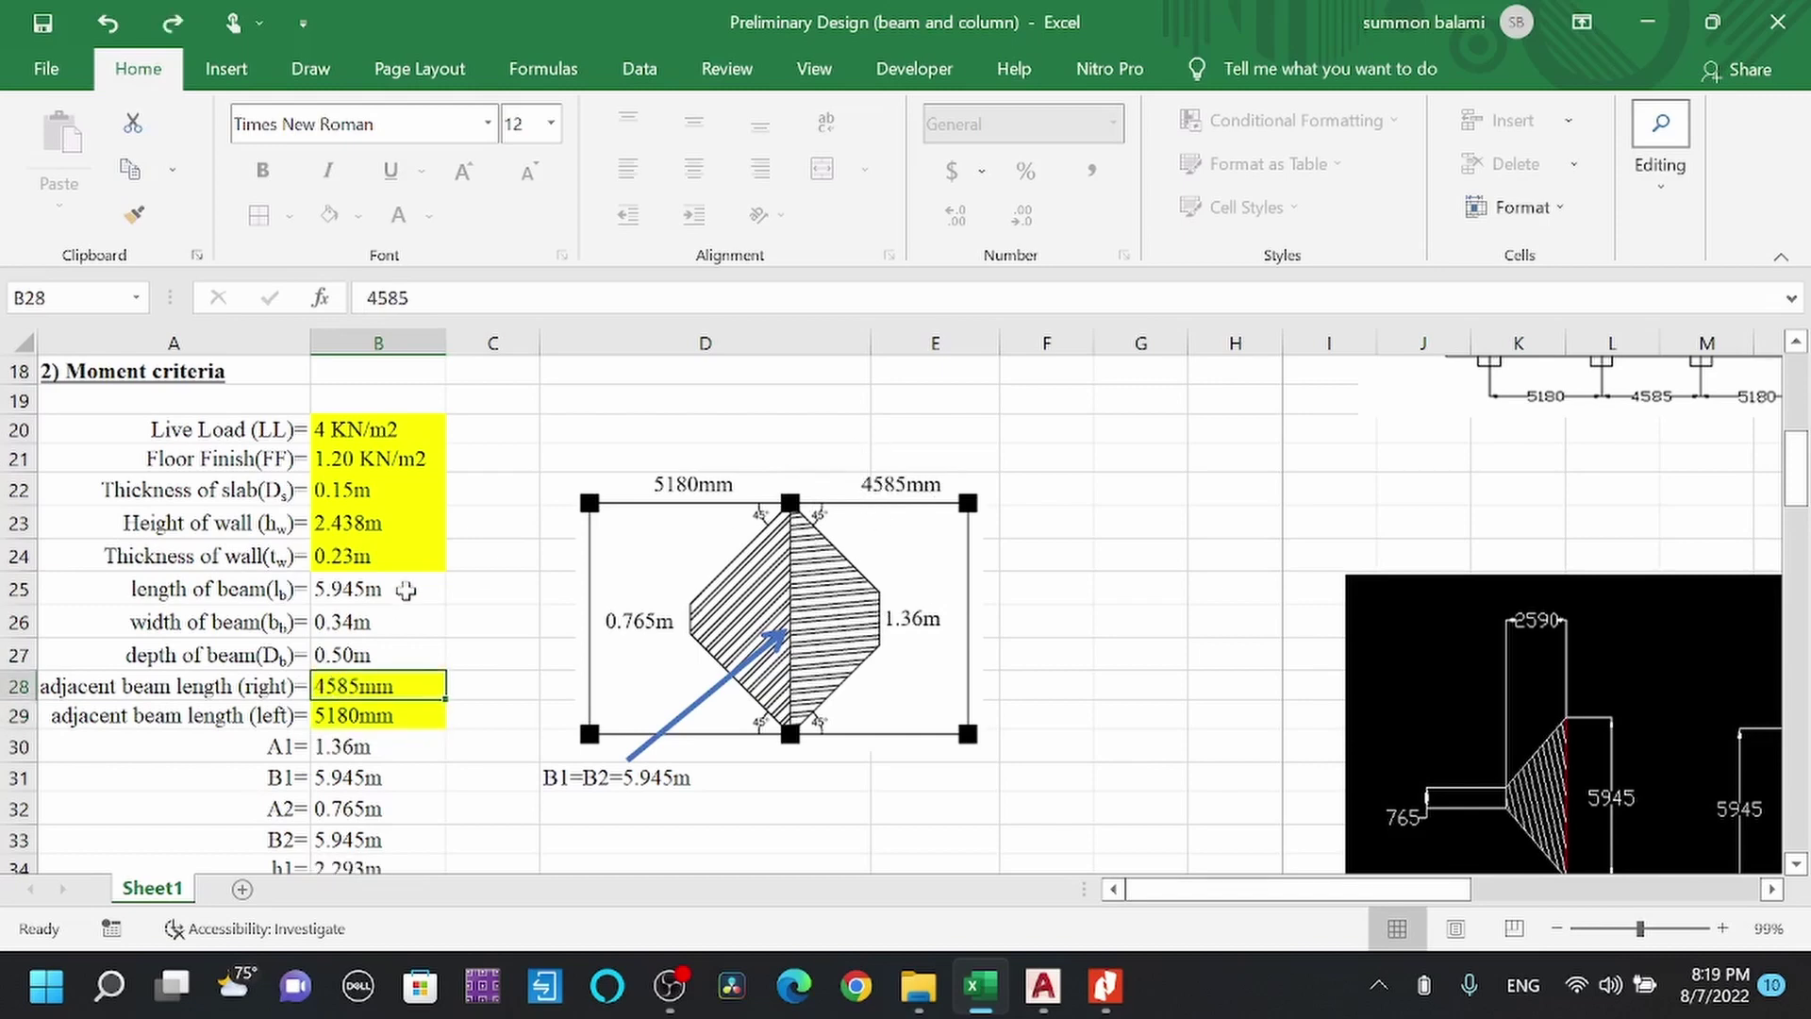
Examine the trapezoid dimensions, the shaded area formula in B38 and the total load calculation below it.
scroll(405, 591, "down", 2)
scroll(408, 555, "down", 1)
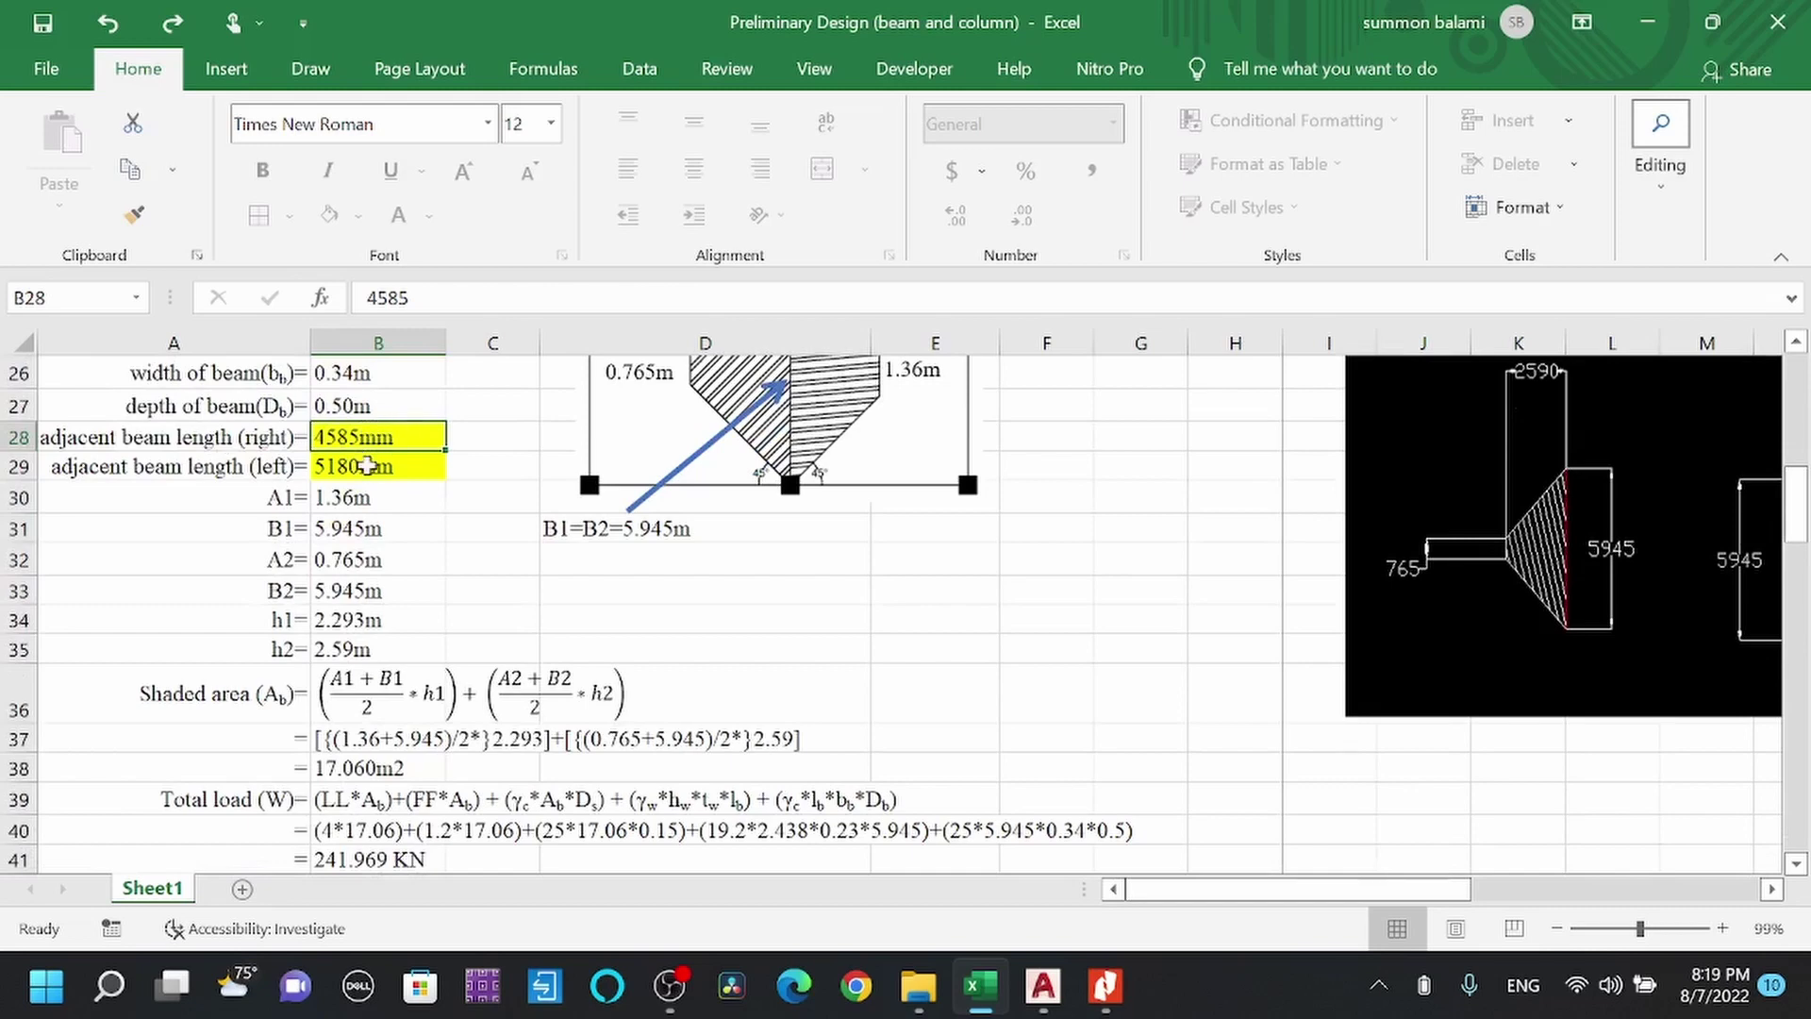
scroll(368, 466, "up", 2)
scroll(357, 592, "down", 2)
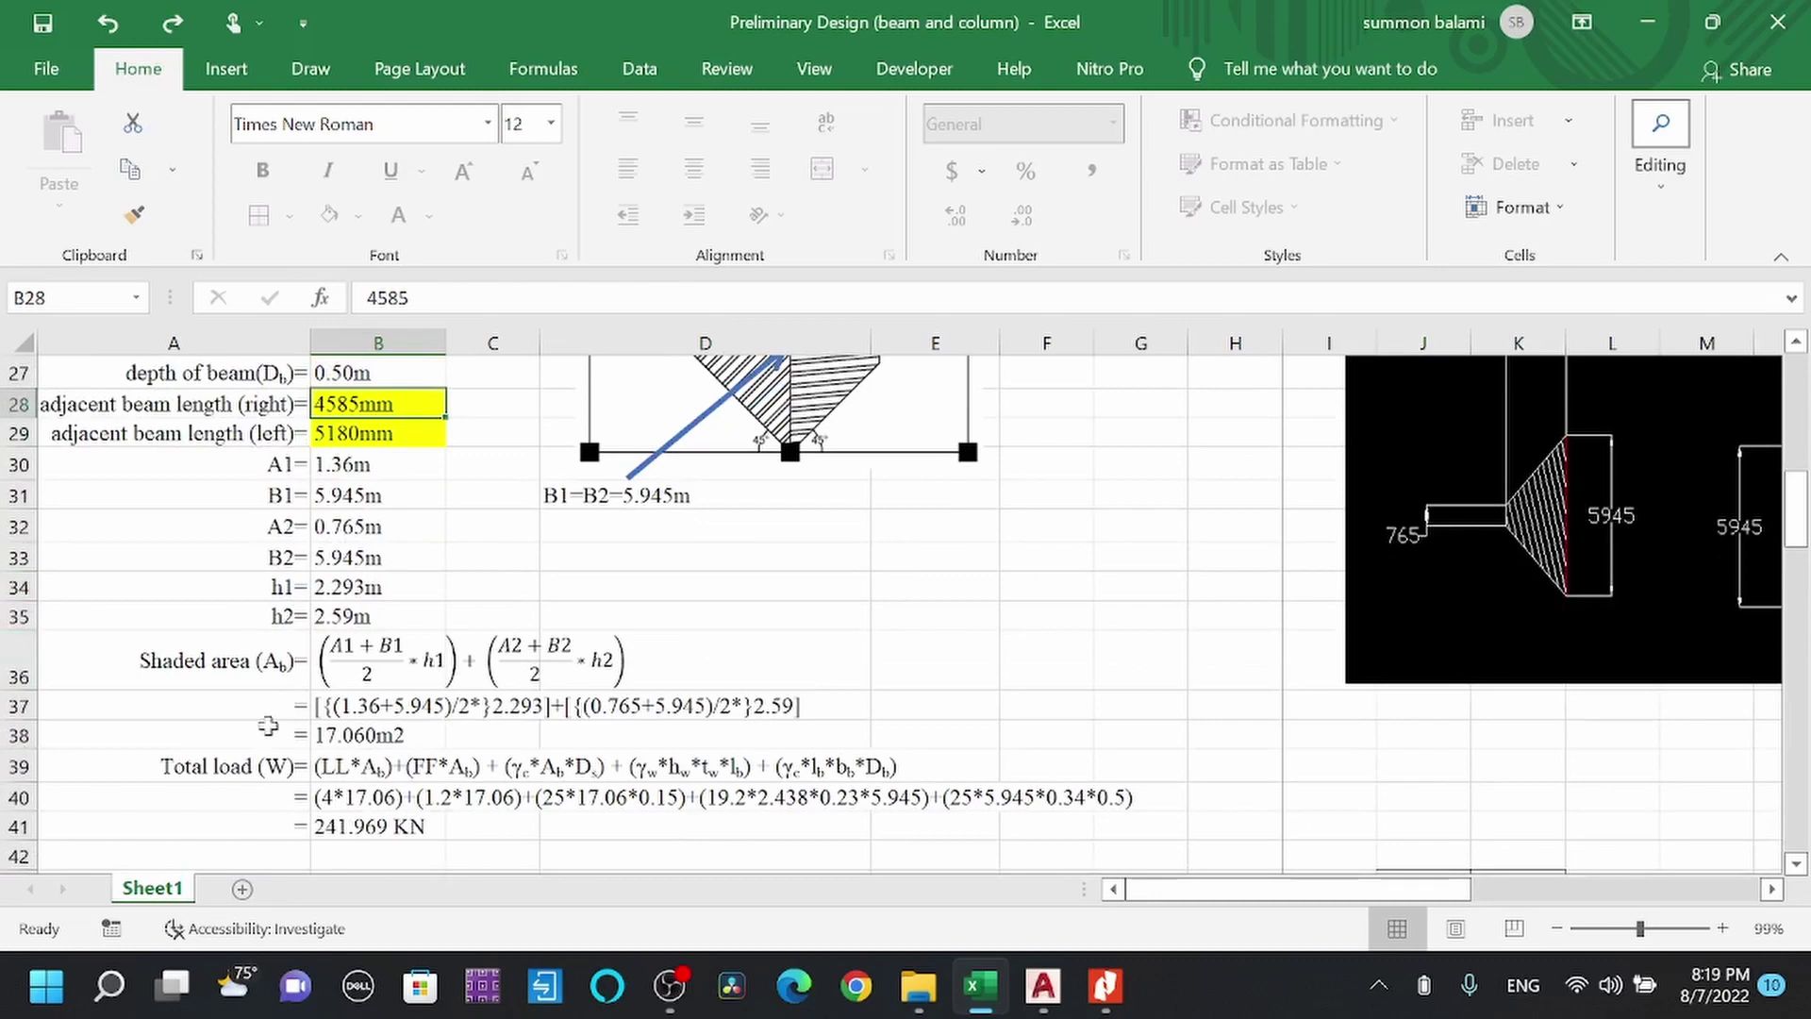
left_click(371, 739)
scroll(453, 702, "down", 2)
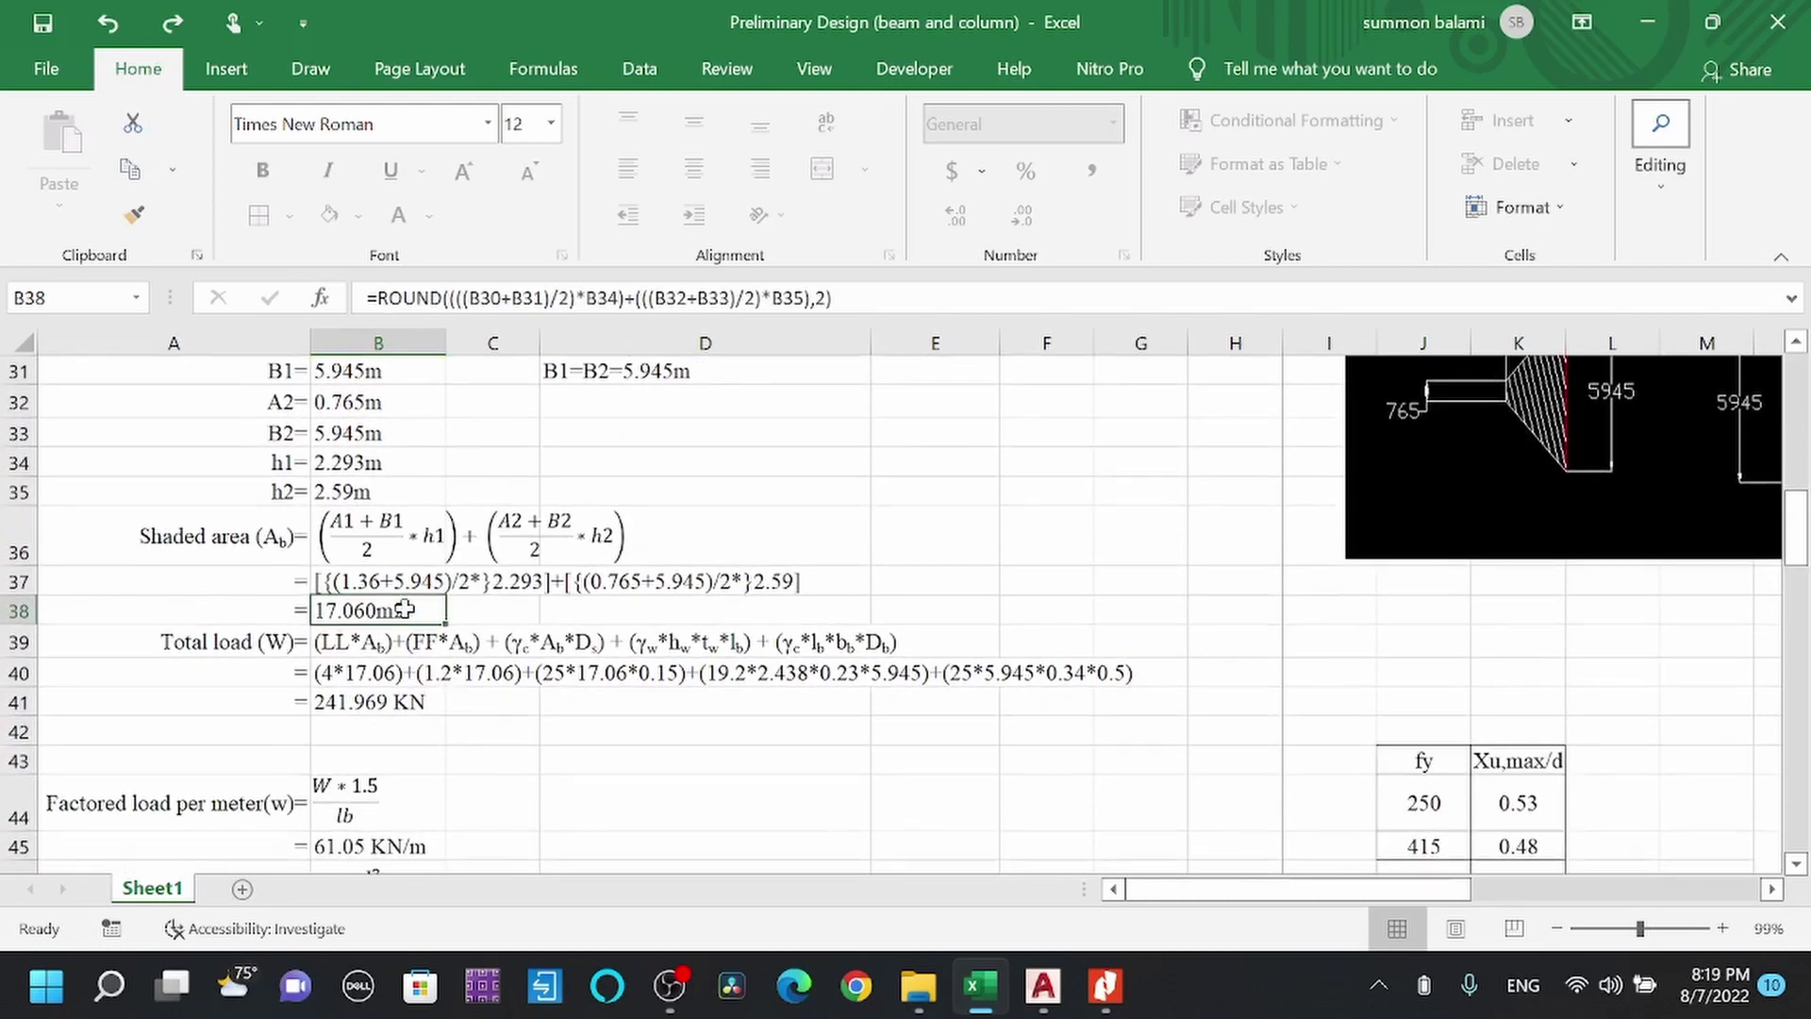
scroll(201, 668, "up", 1)
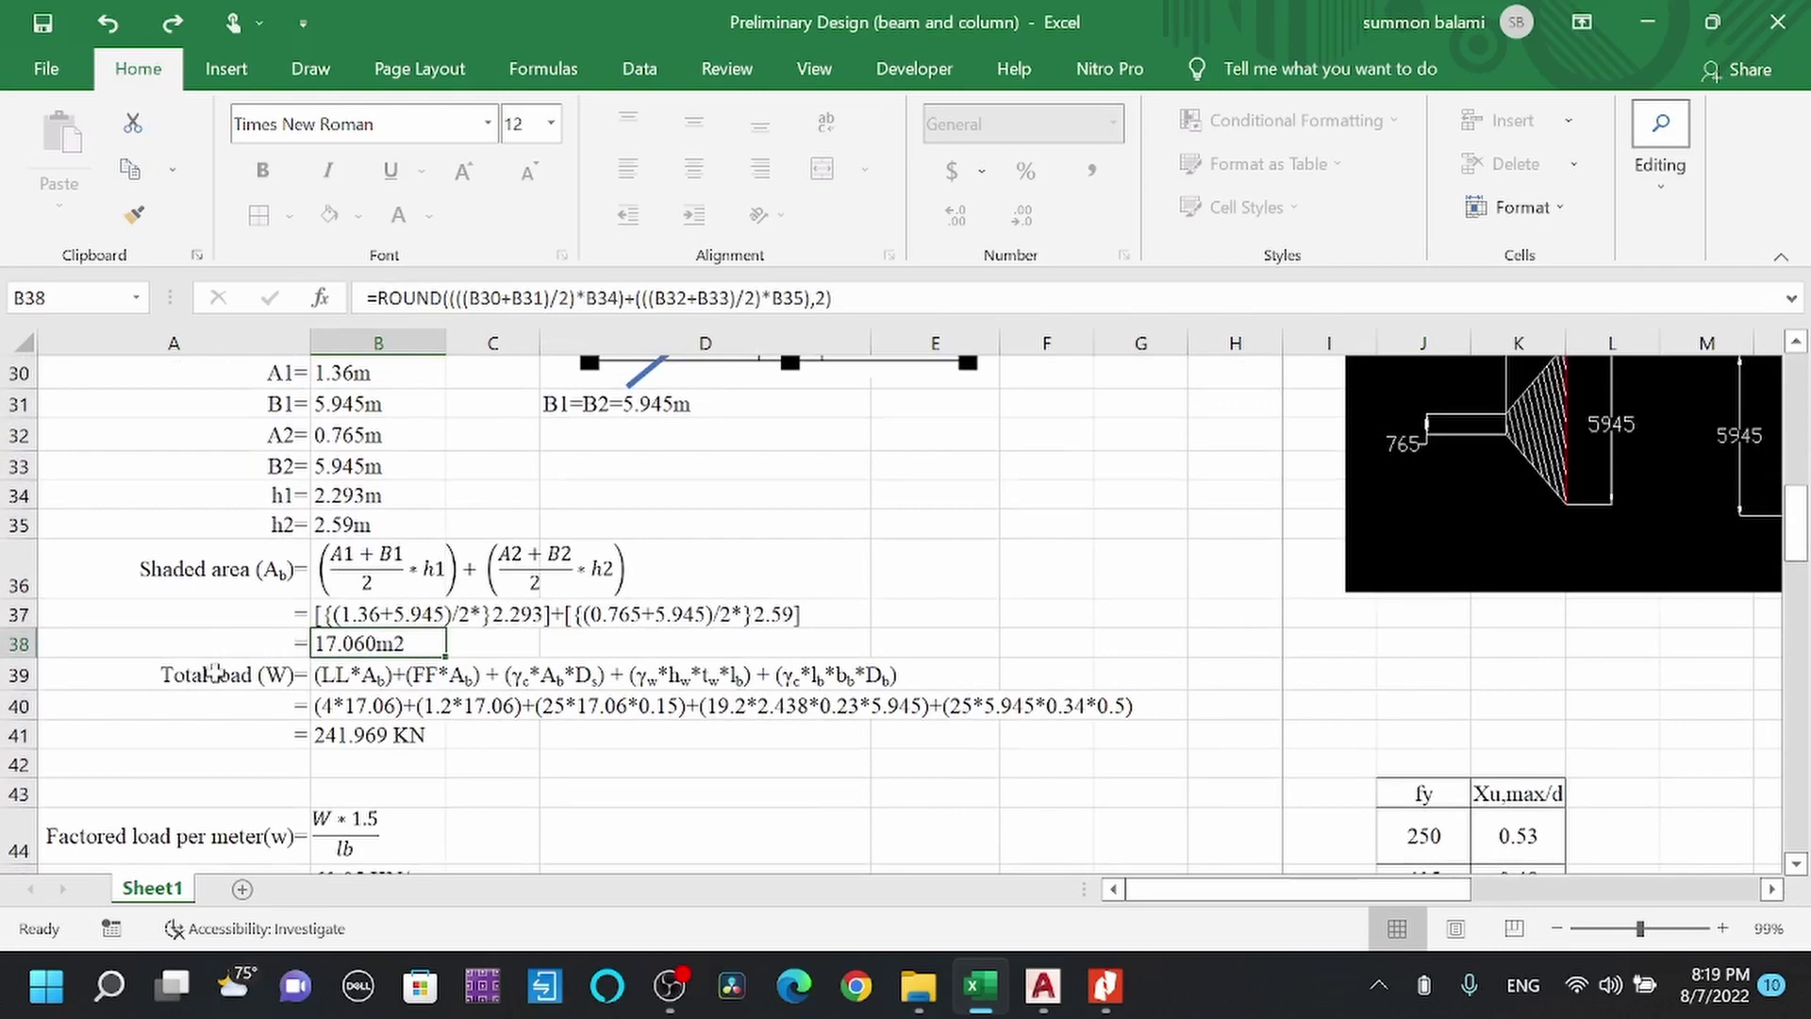
Examine the total load formula in row 39 term by term against the load inputs, and the calculation in B41.
scroll(341, 673, "up", 1)
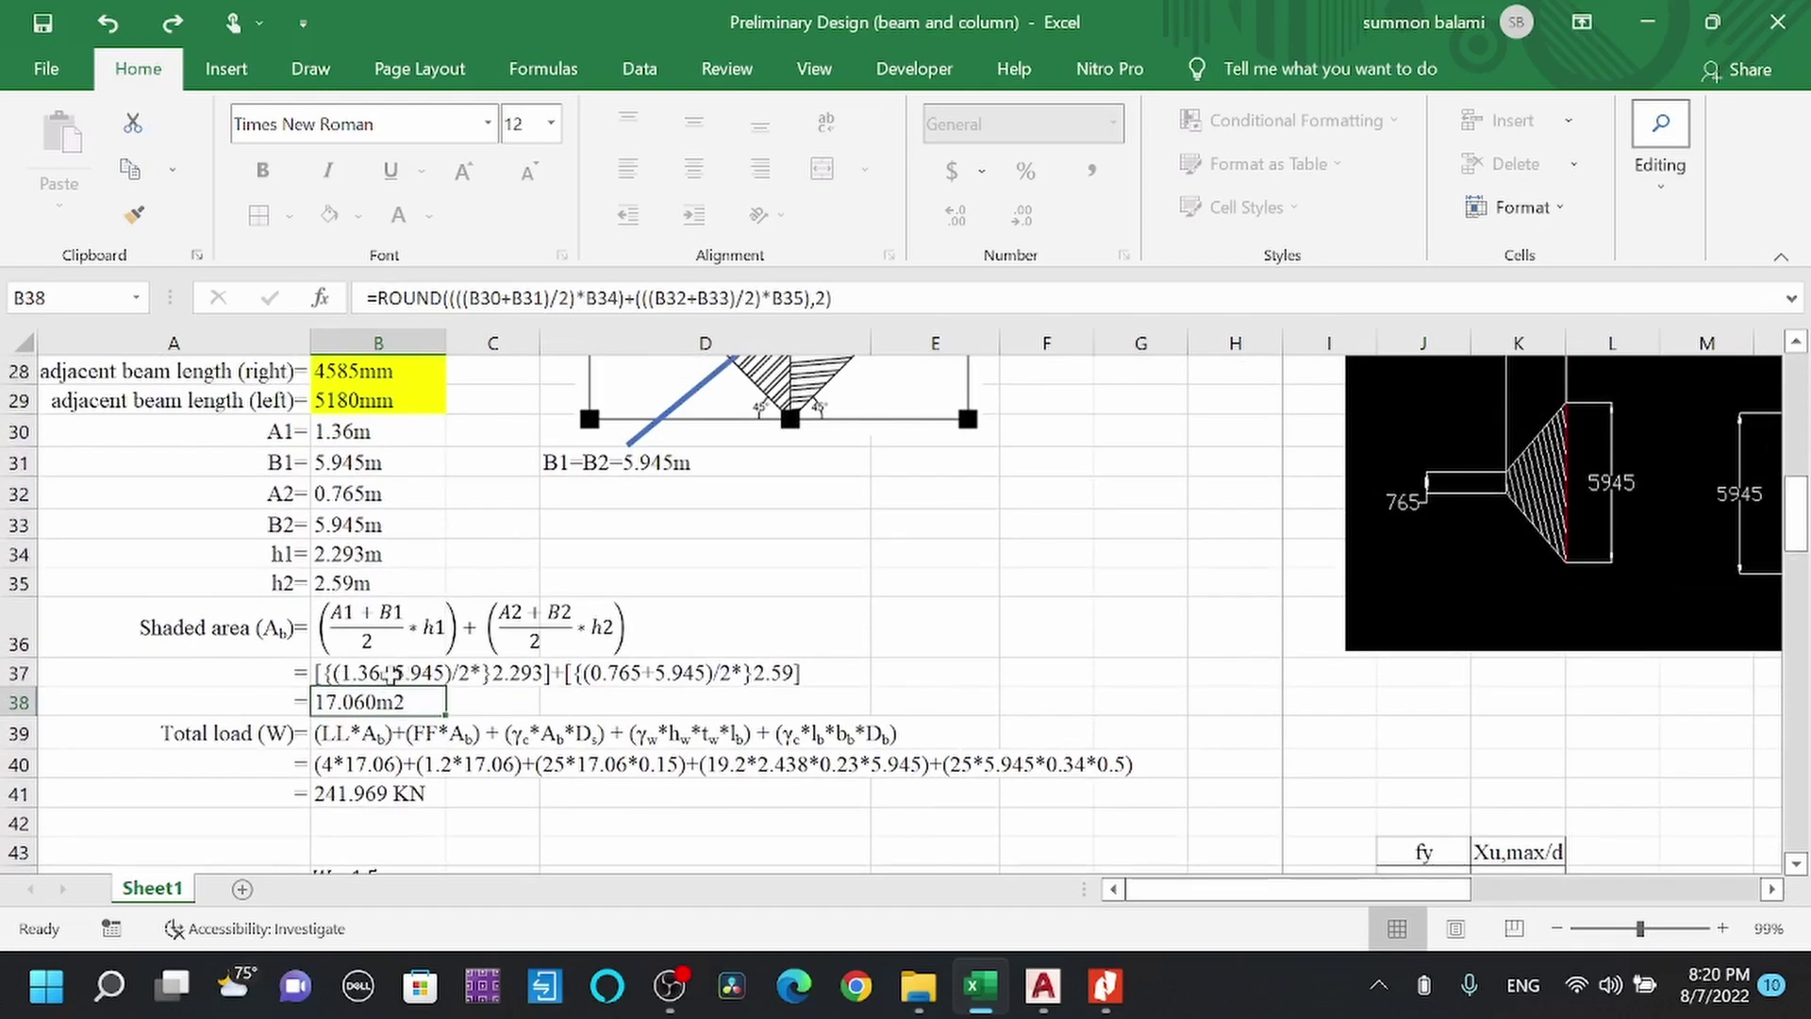
scroll(391, 673, "up", 3)
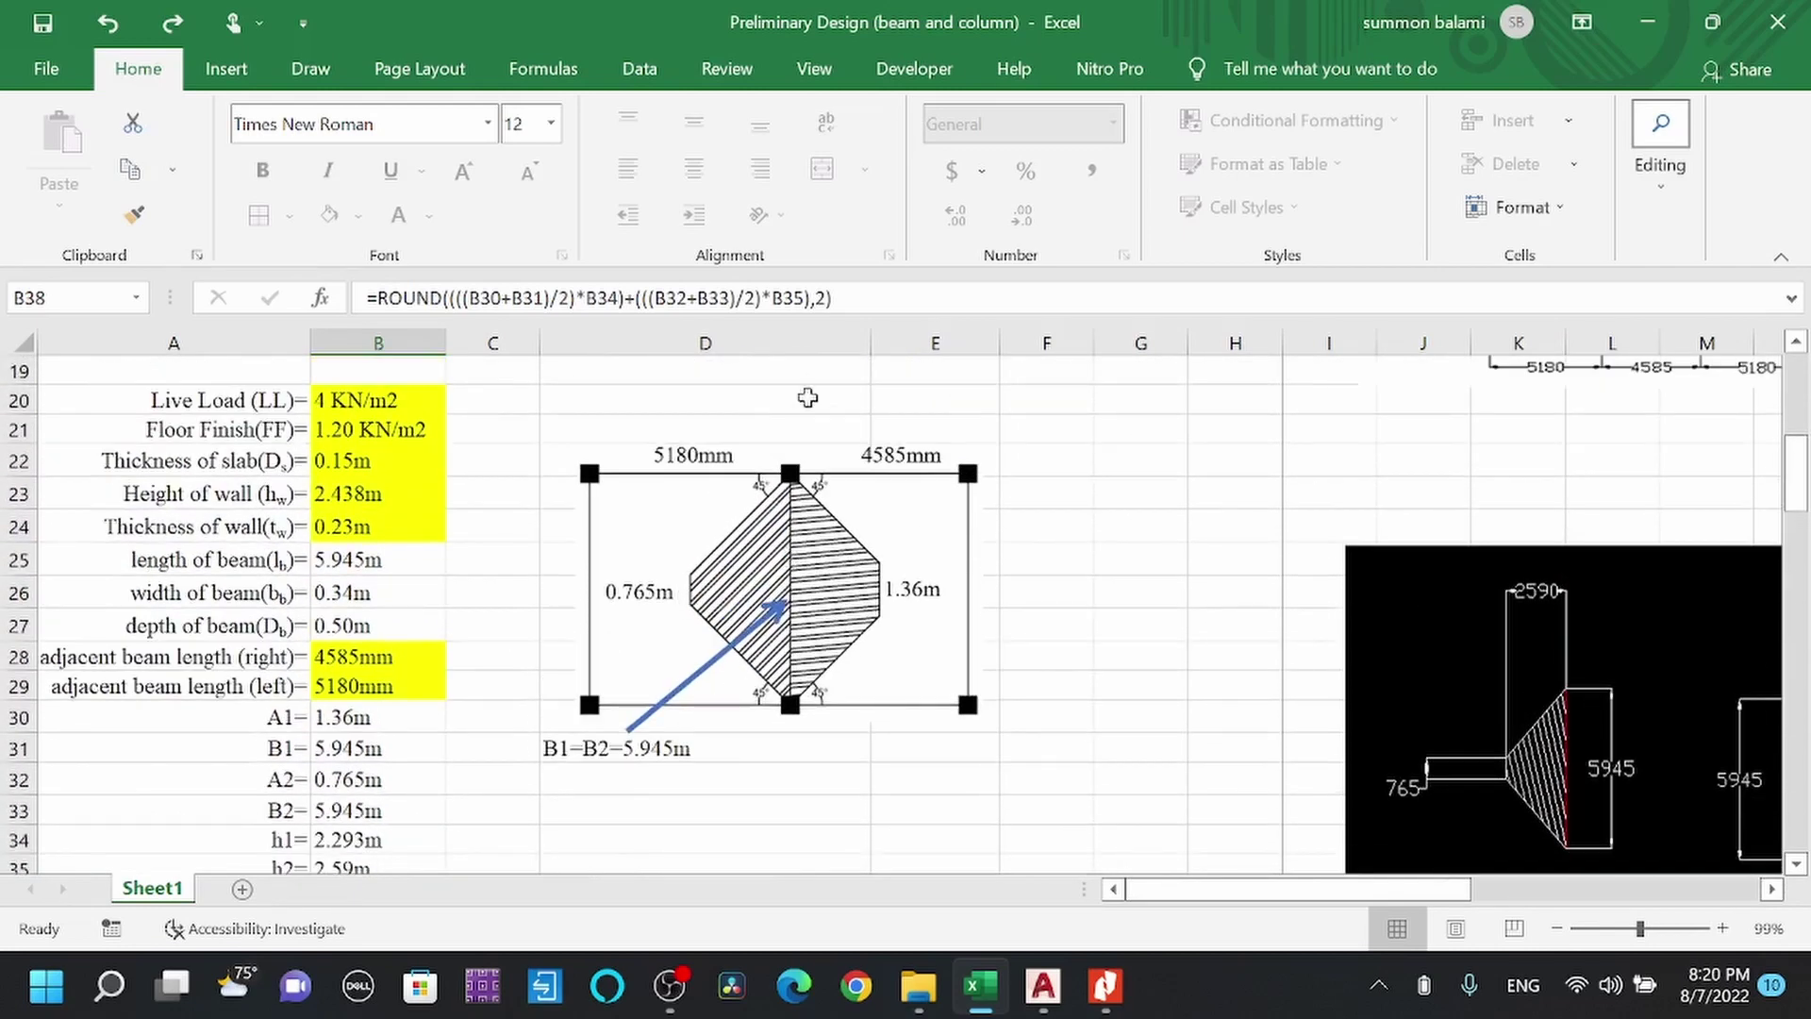
scroll(406, 530, "down", 4)
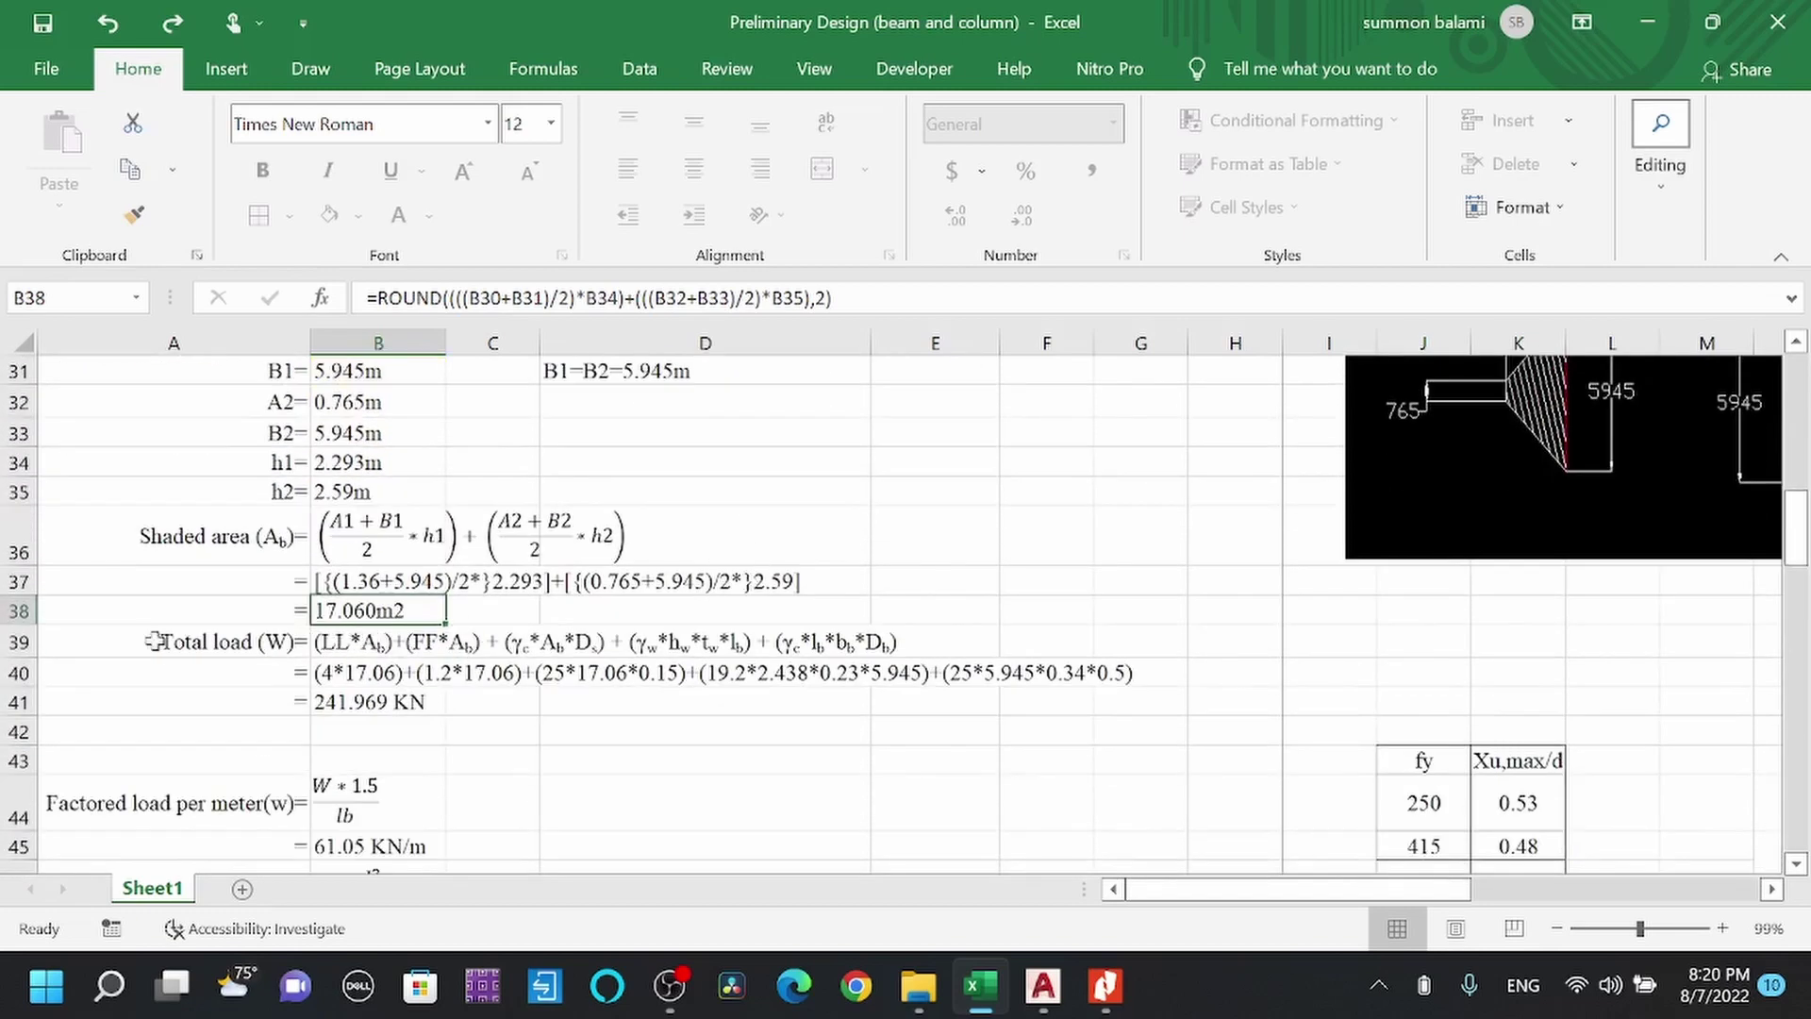
left_click(13, 641)
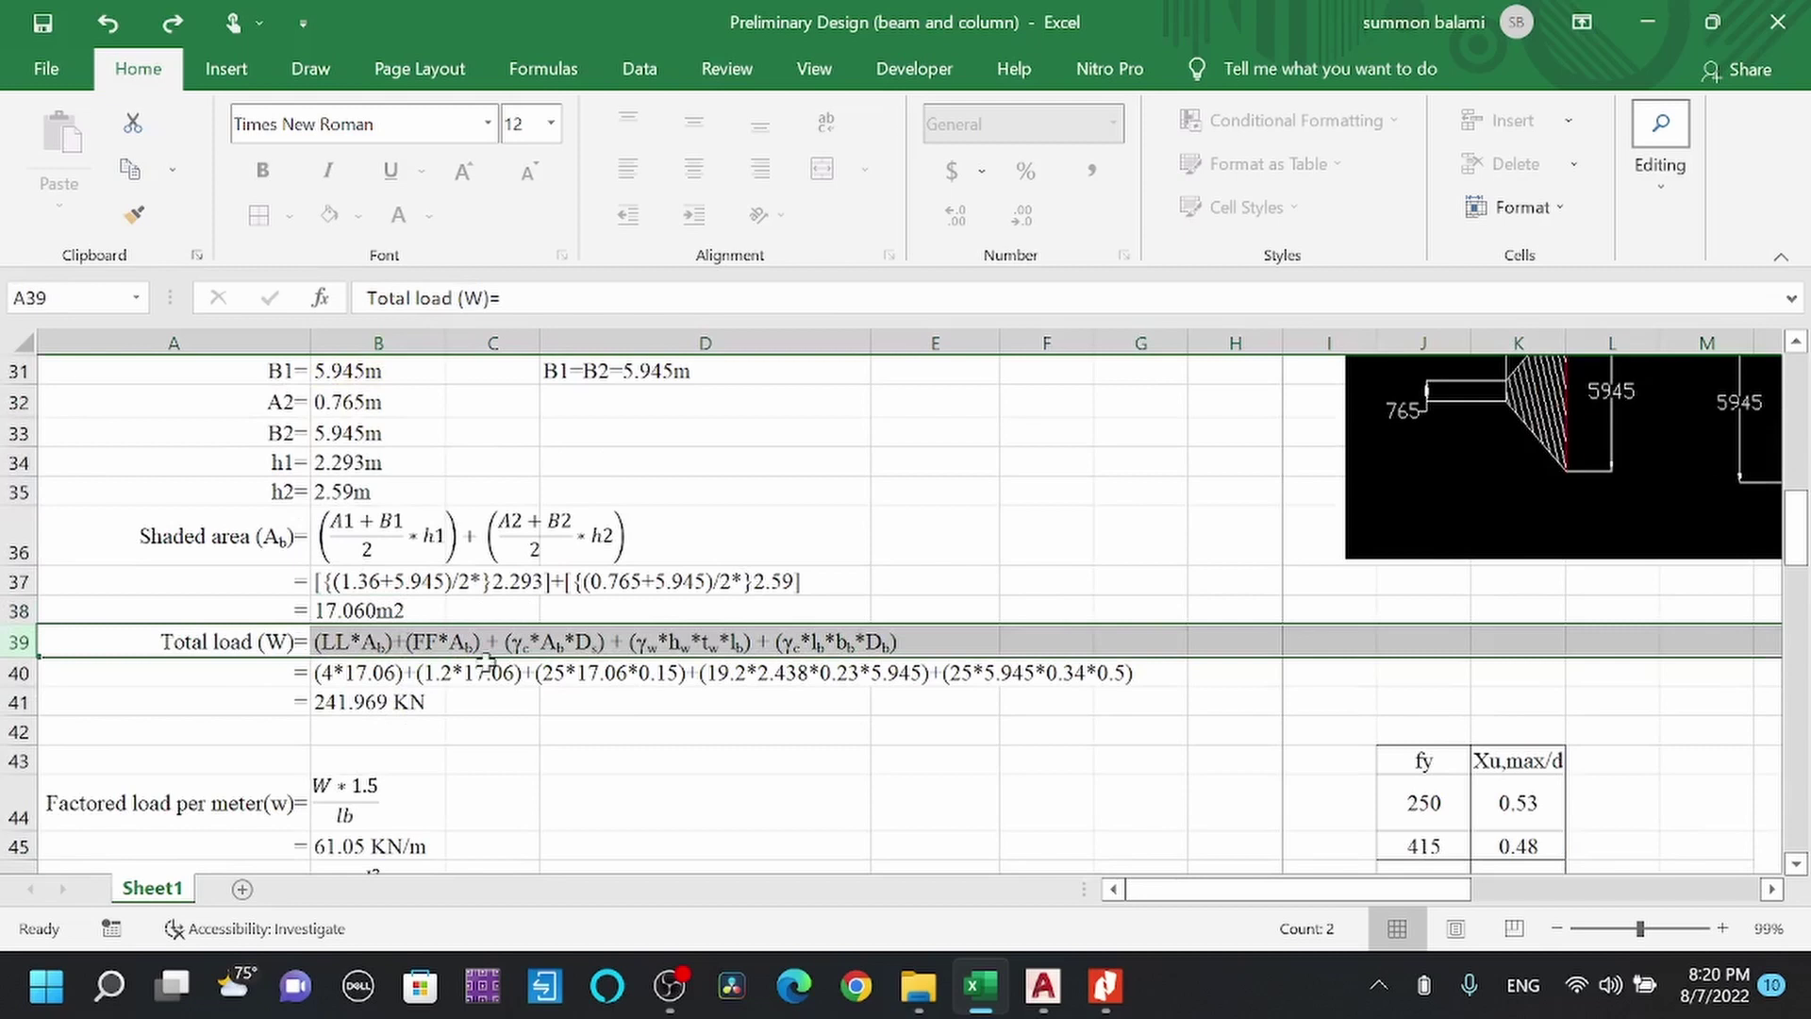
left_click(547, 724)
left_click(519, 642)
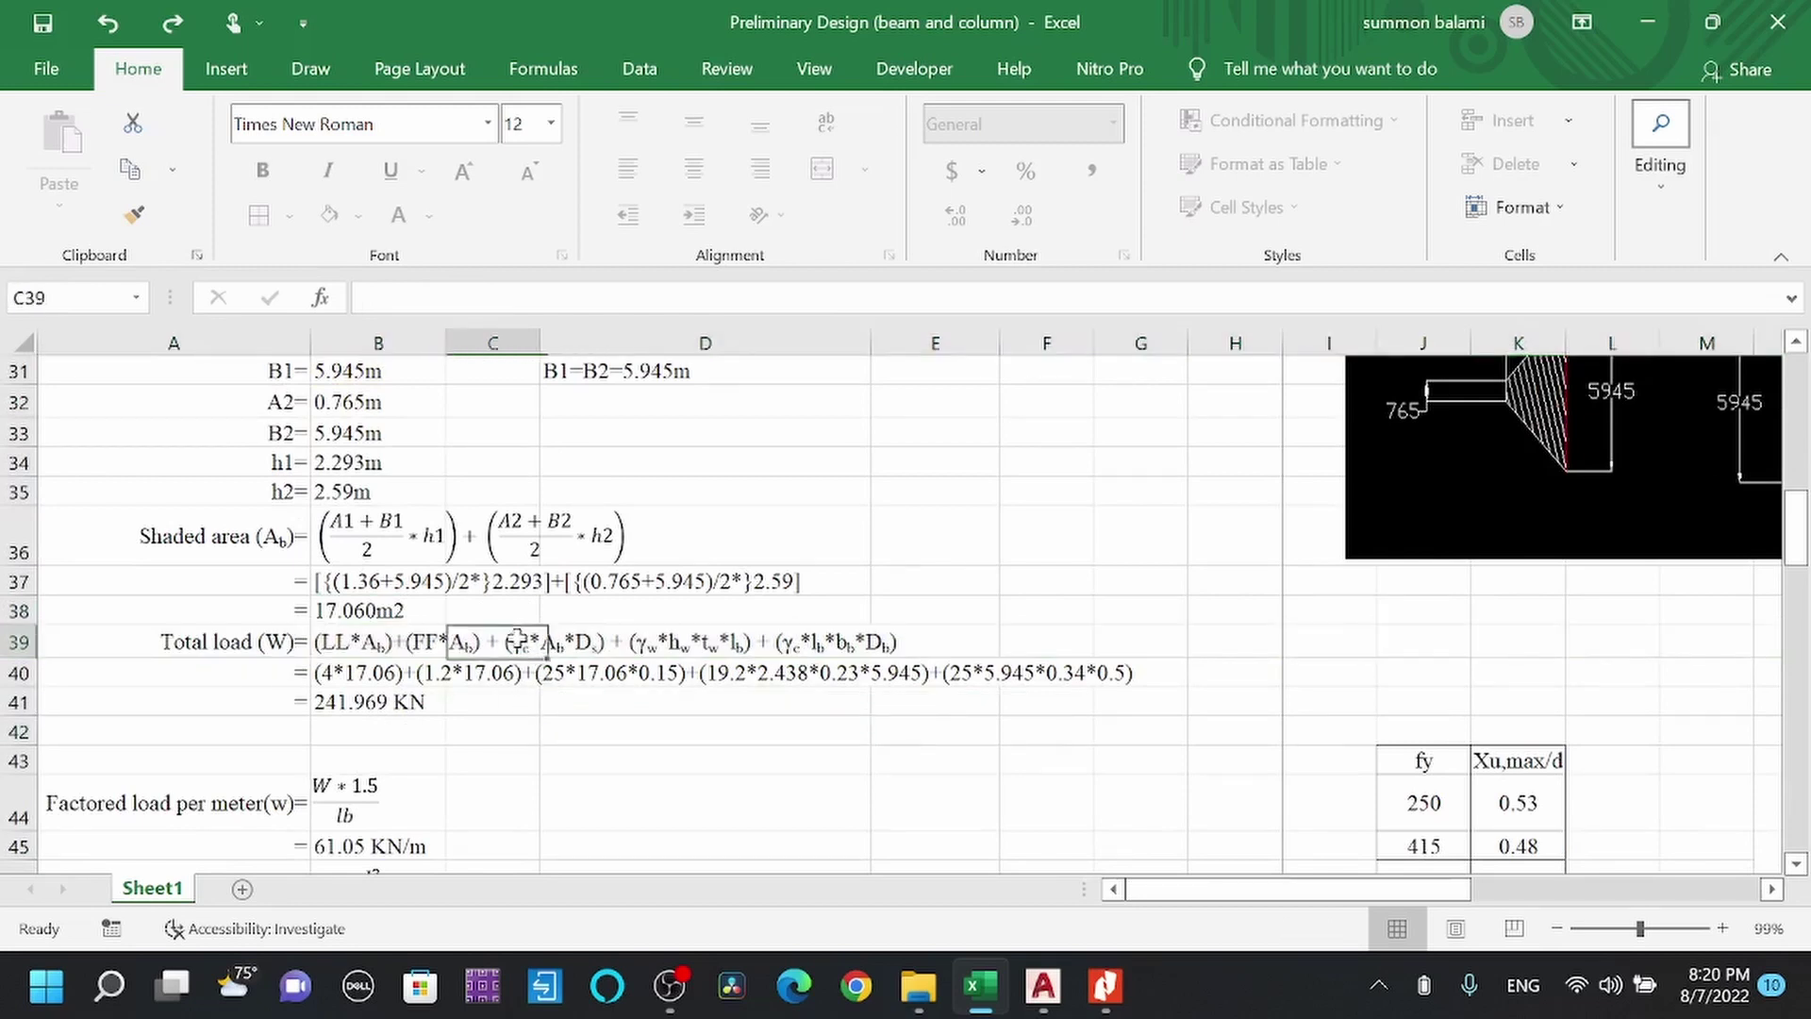
left_click(793, 649)
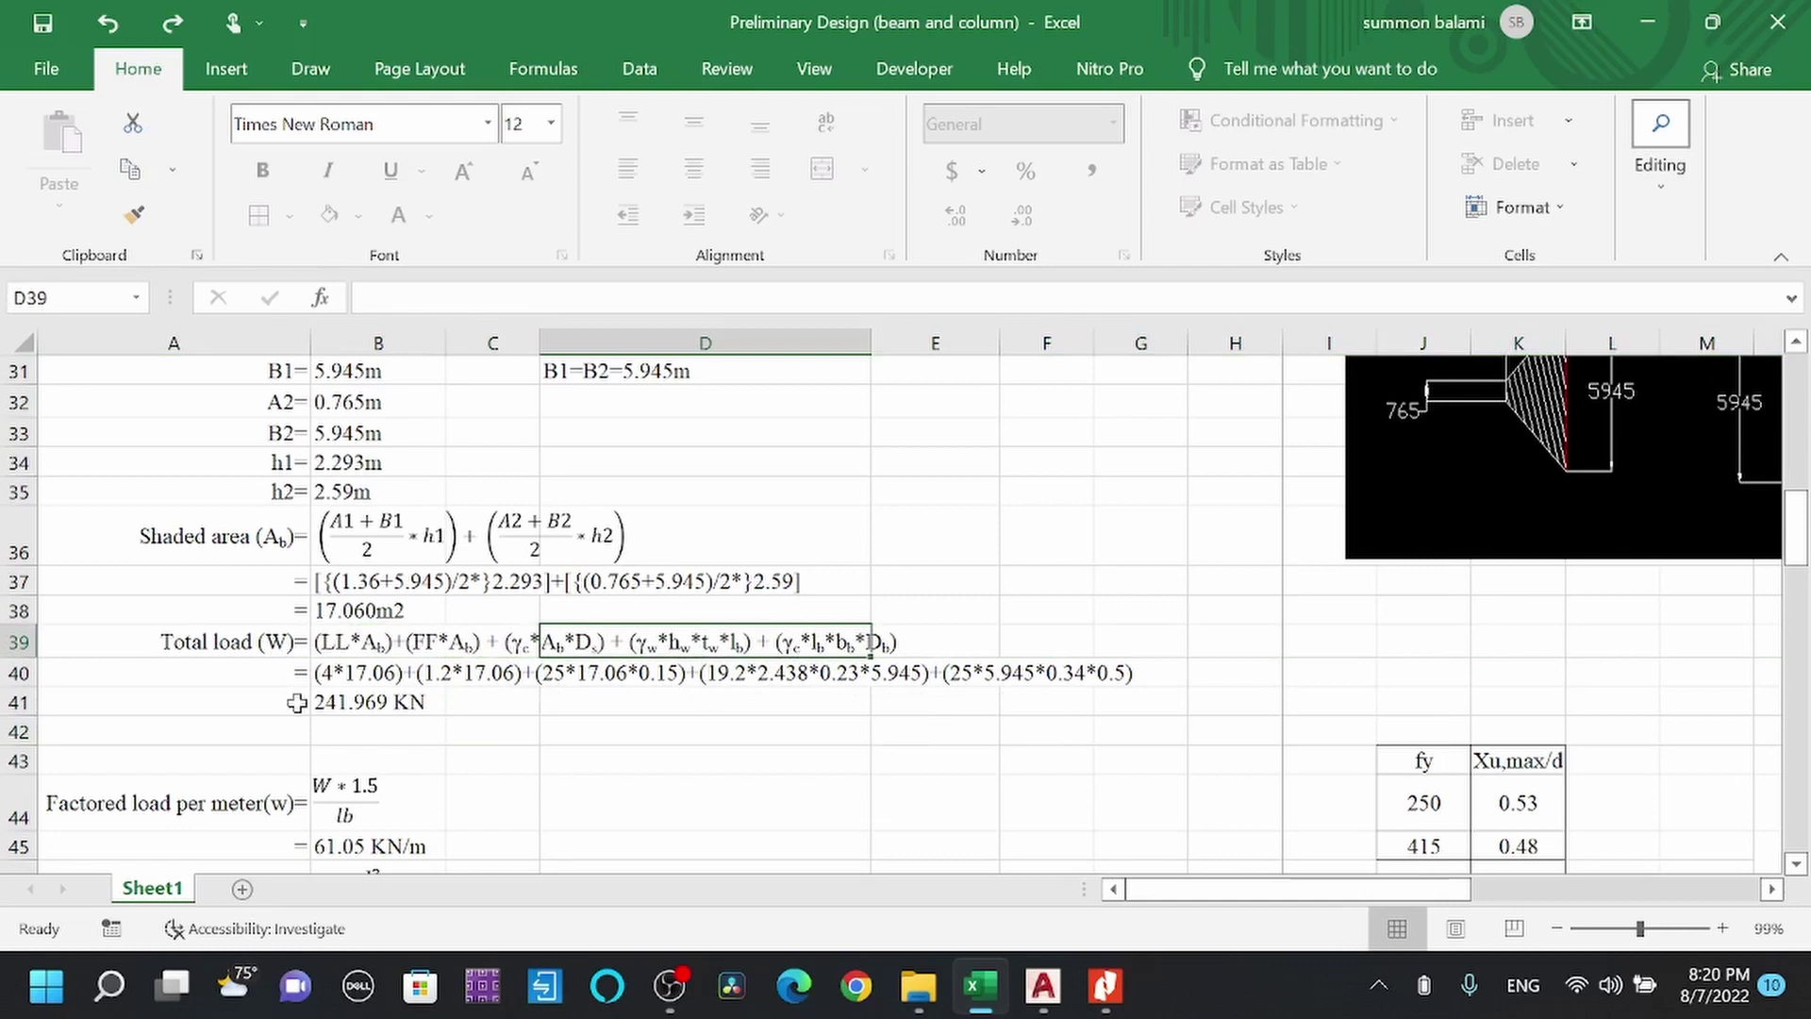
left_click(351, 645)
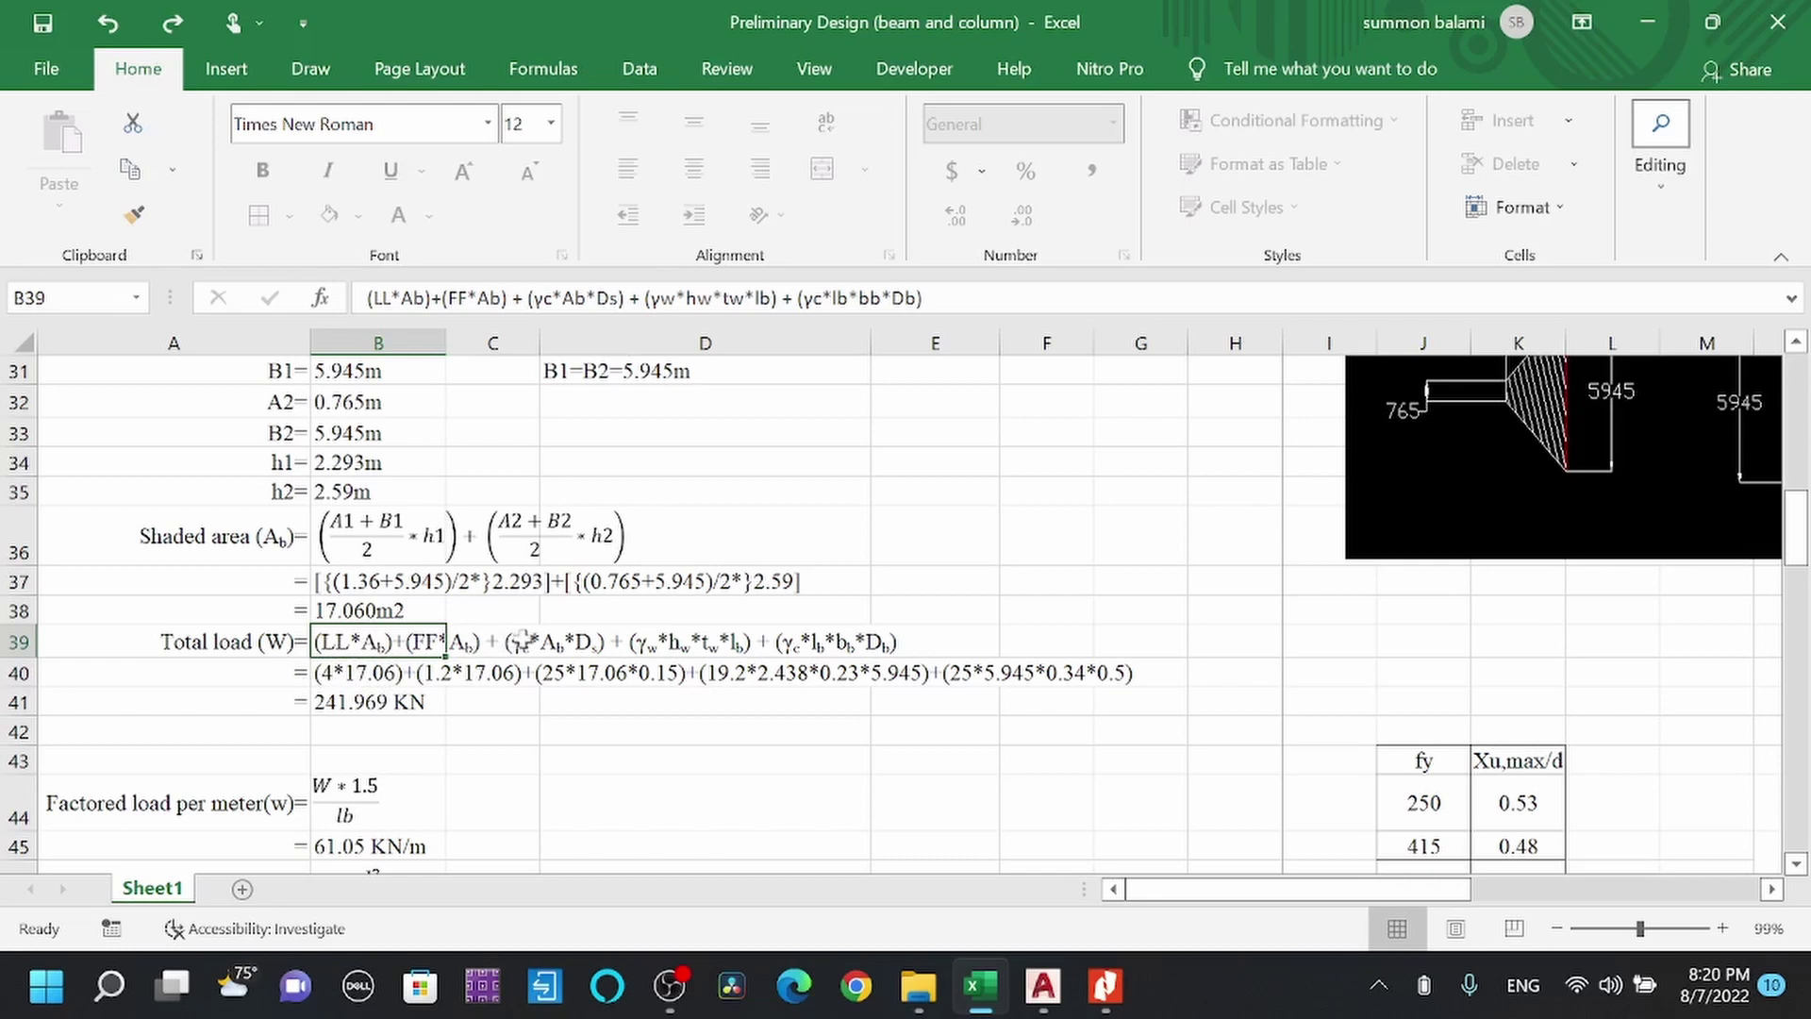
left_click(661, 642)
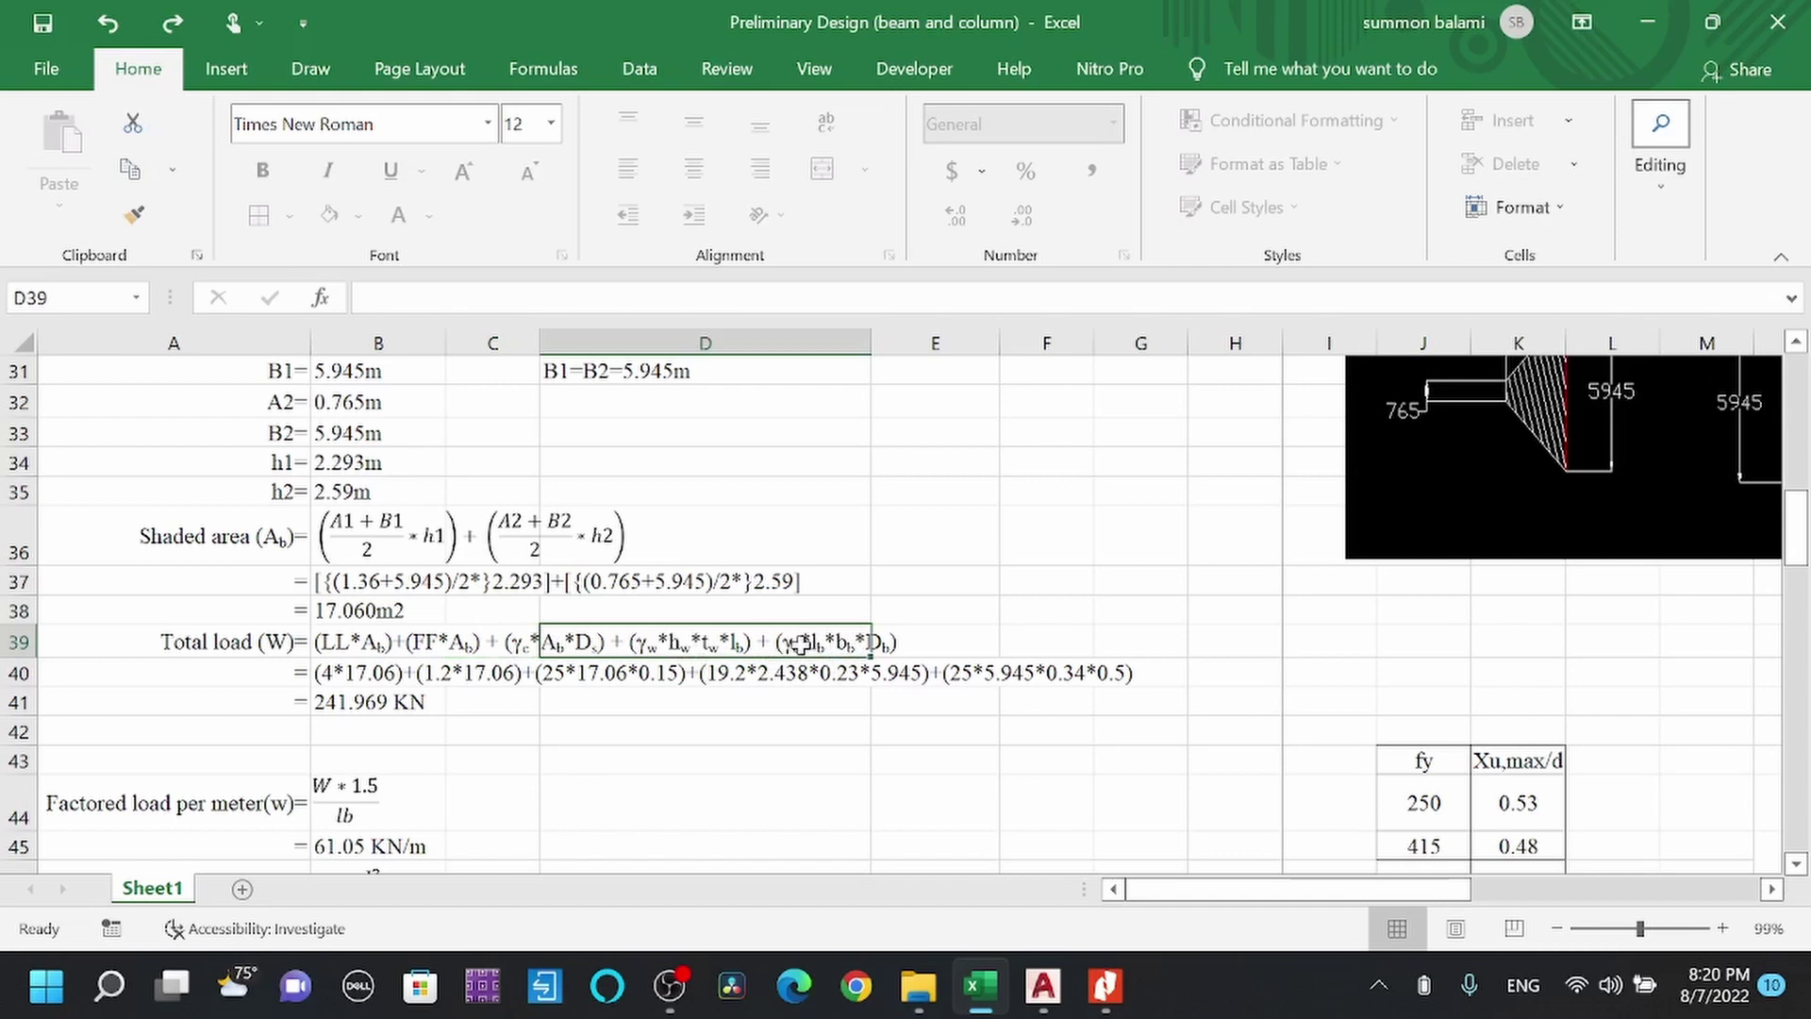
scroll(506, 666, "down", 1)
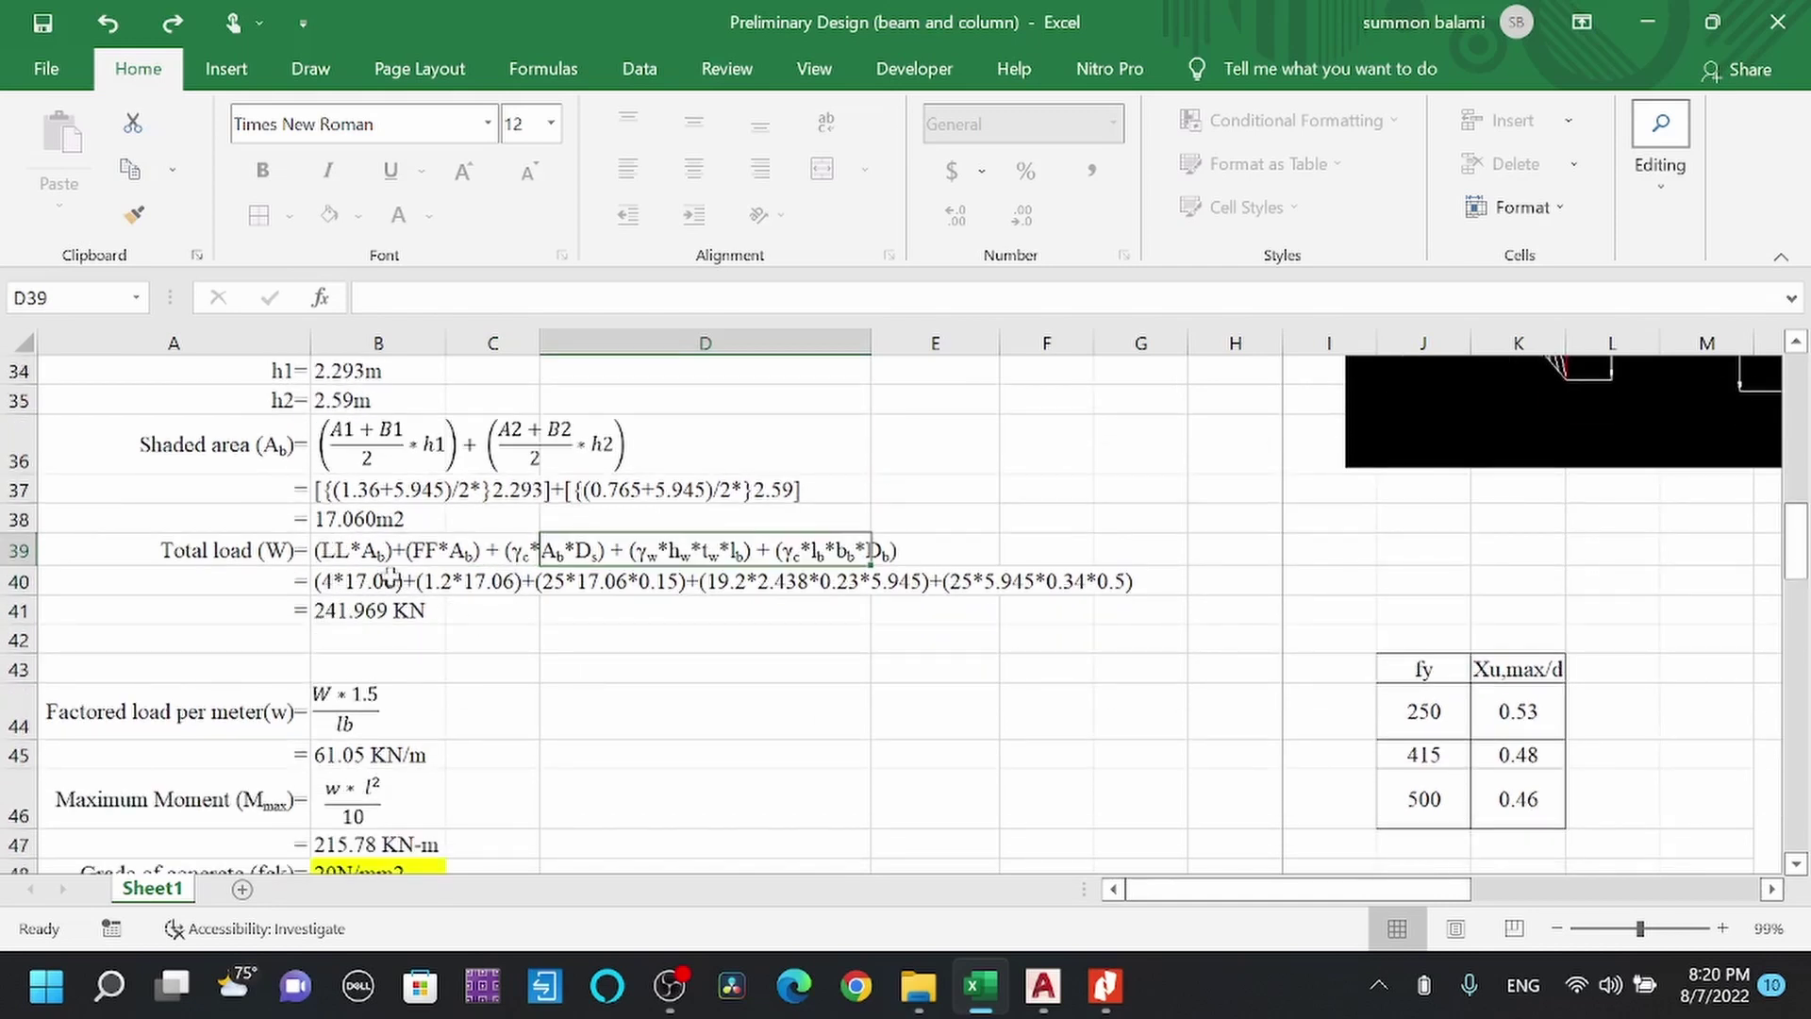
left_click(349, 610)
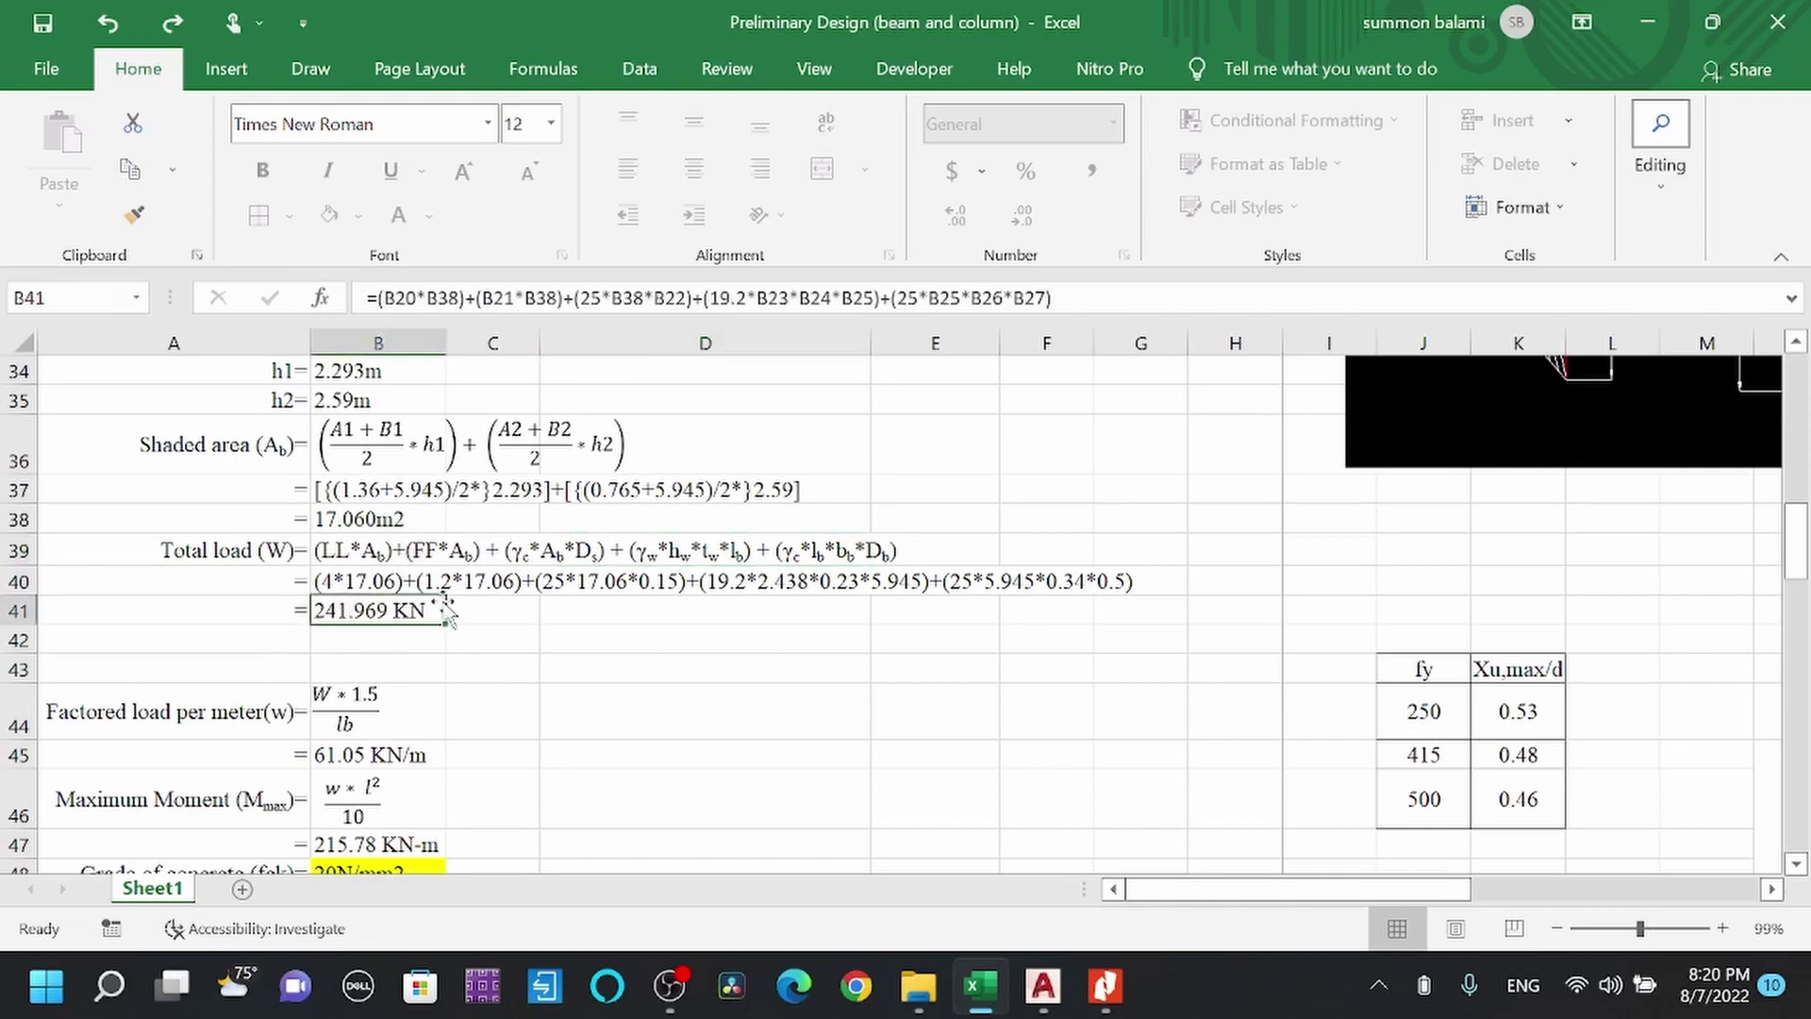
Review the factored load per meter expression in row 44 and its formula in B45.
scroll(408, 519, "down", 1)
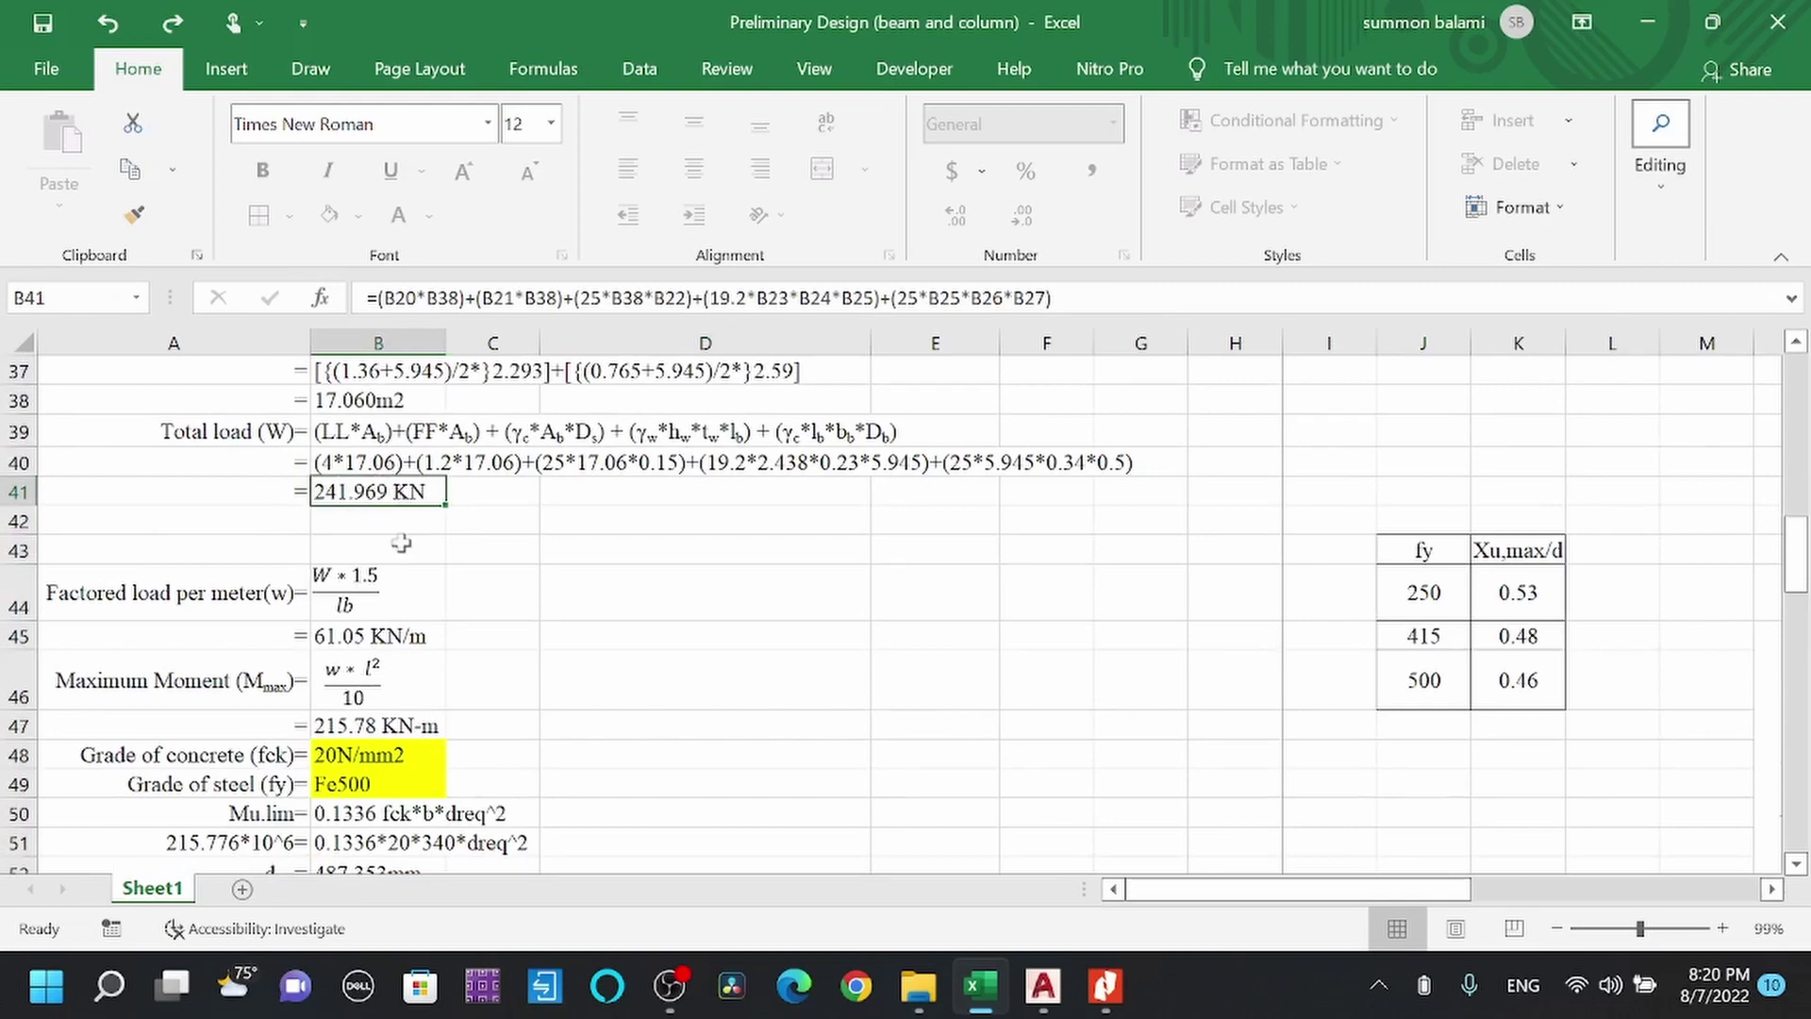
scroll(416, 536, "down", 1)
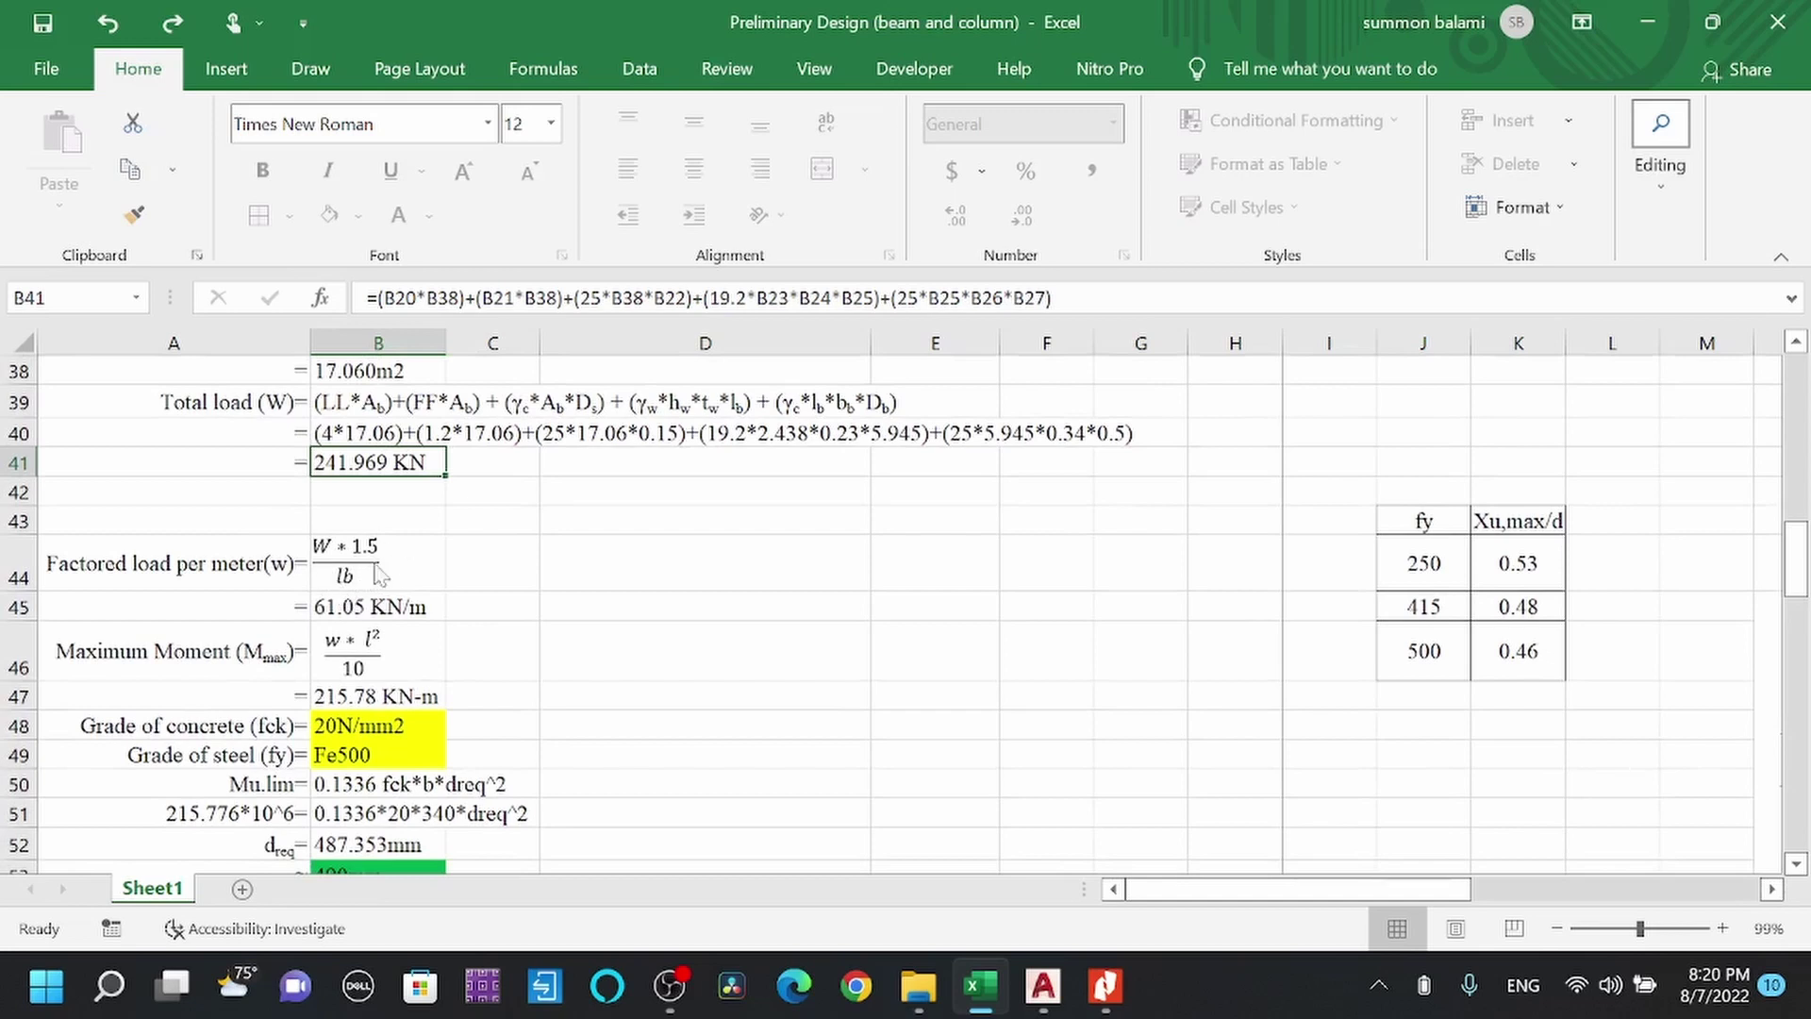
scroll(357, 577, "down", 2)
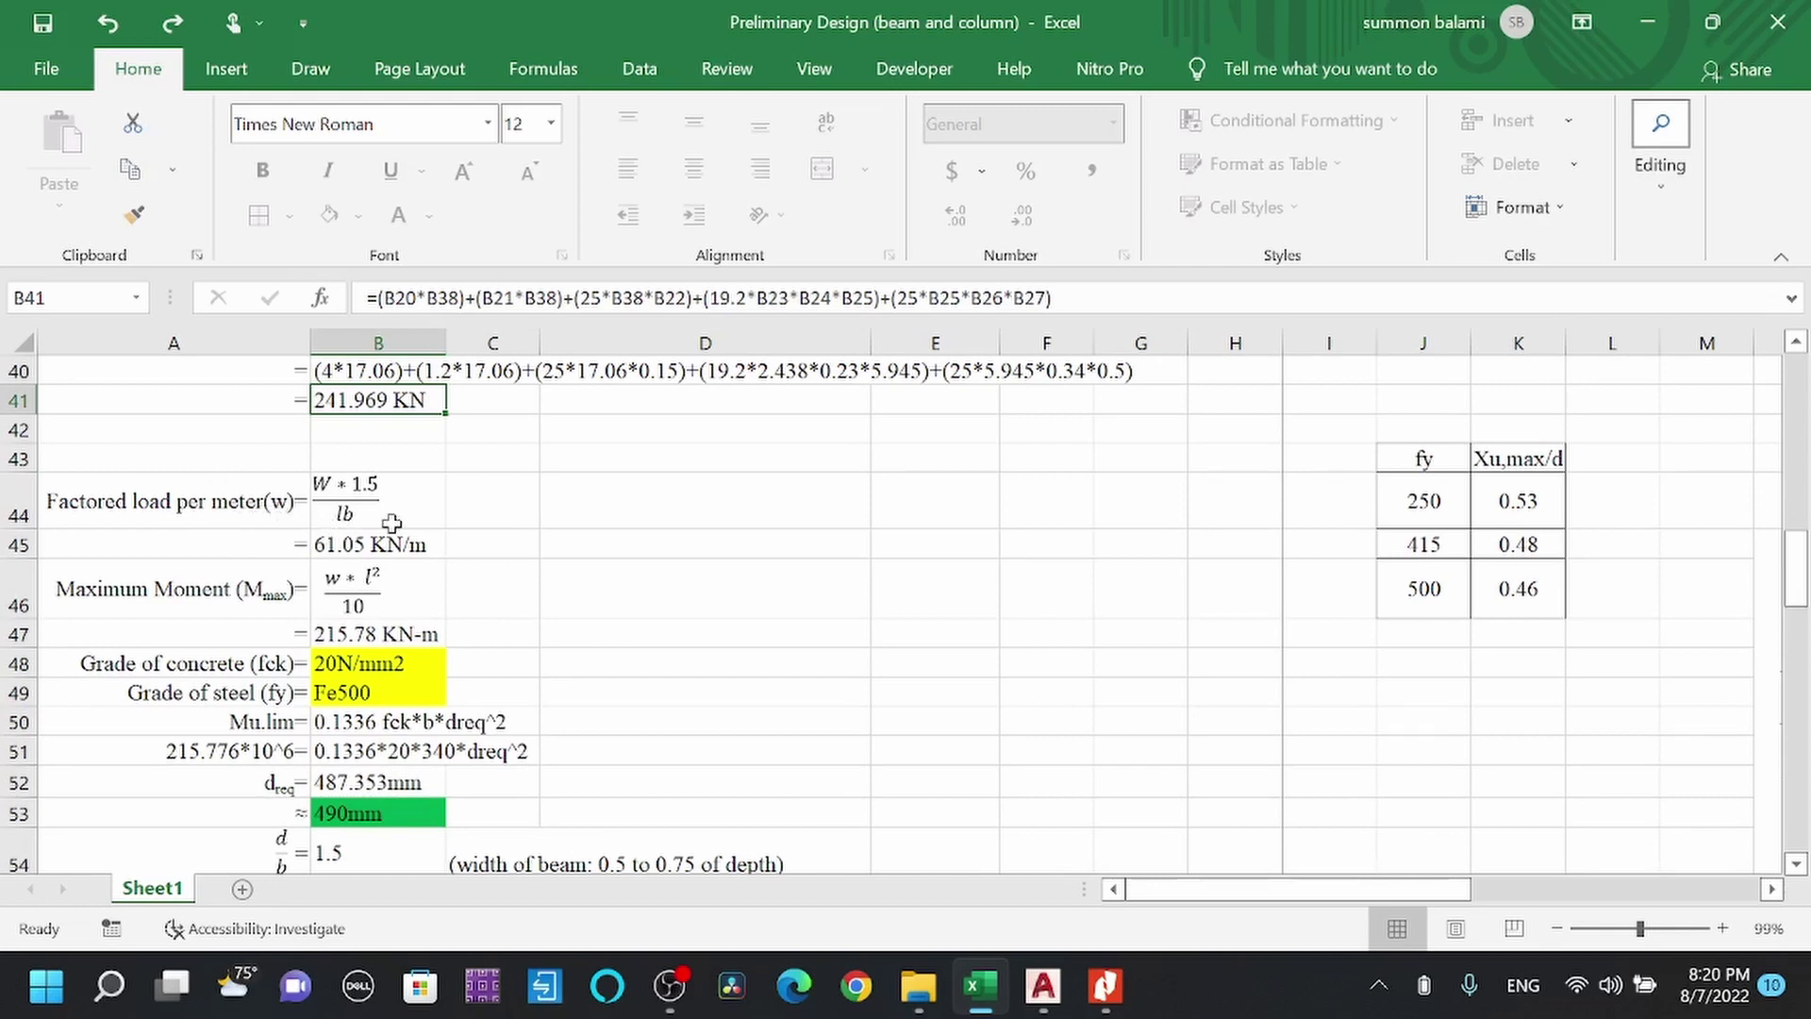
left_click(371, 545)
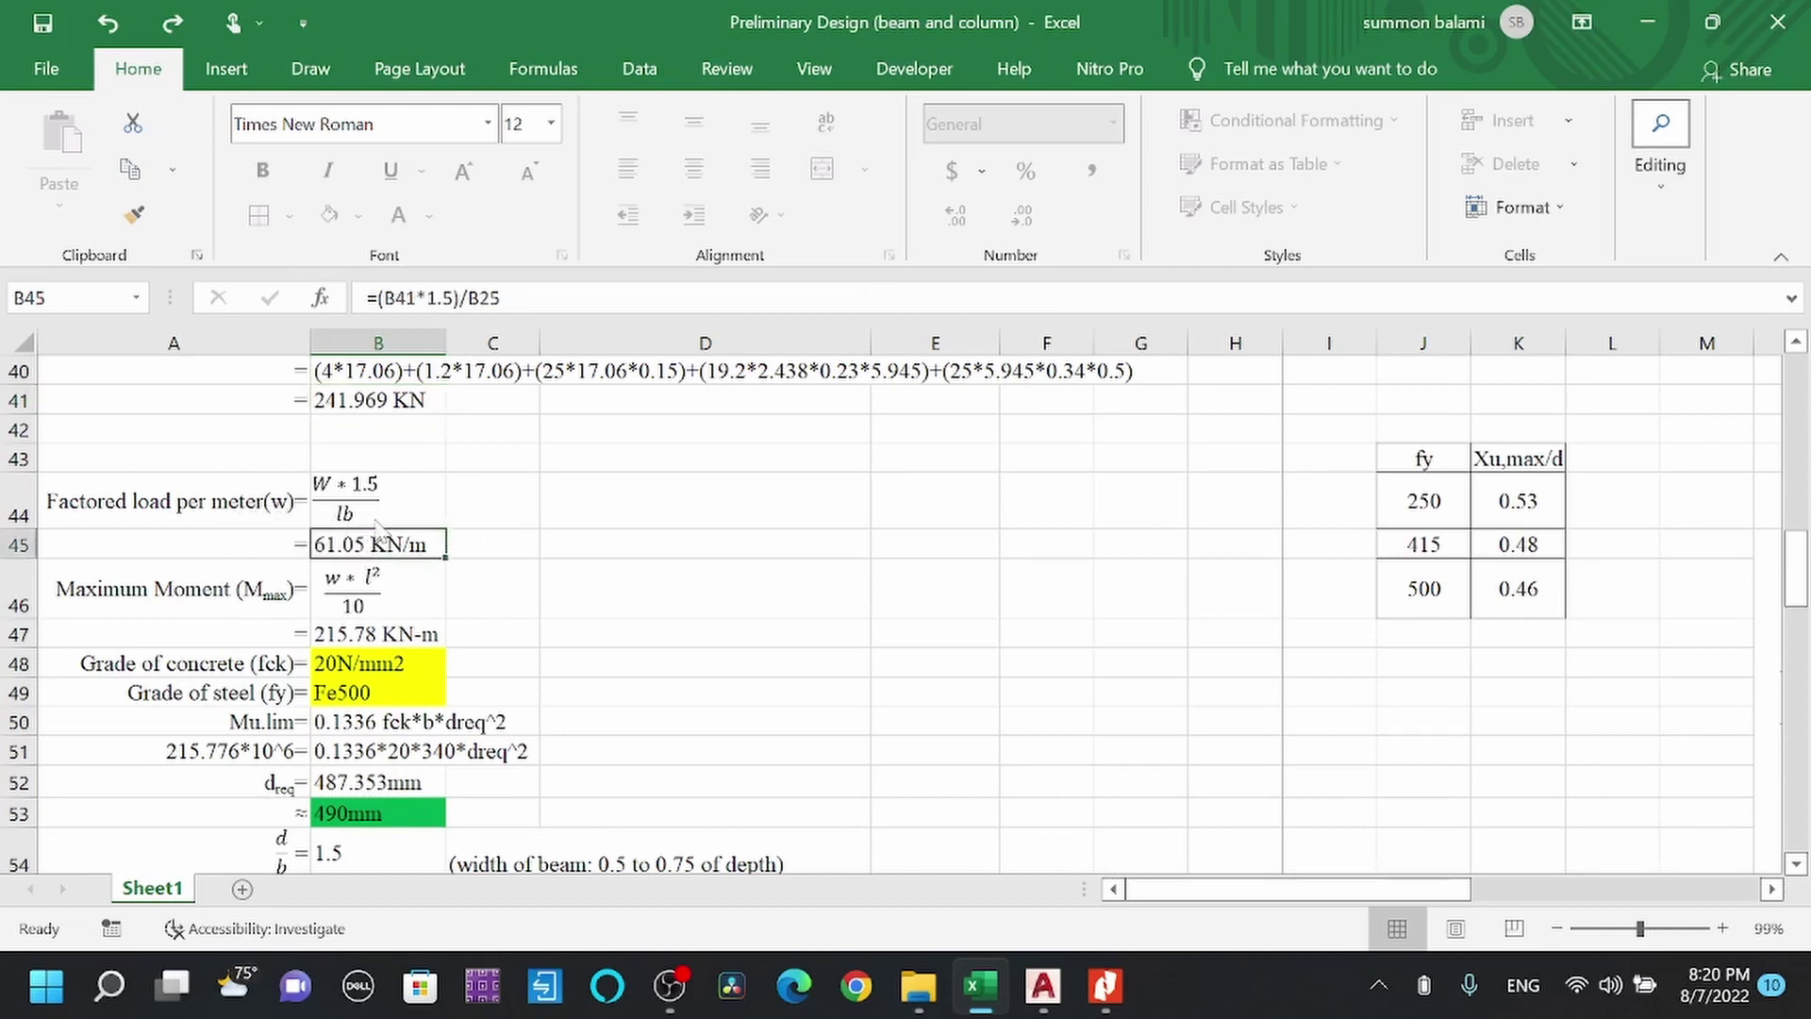
scroll(392, 571, "down", 1)
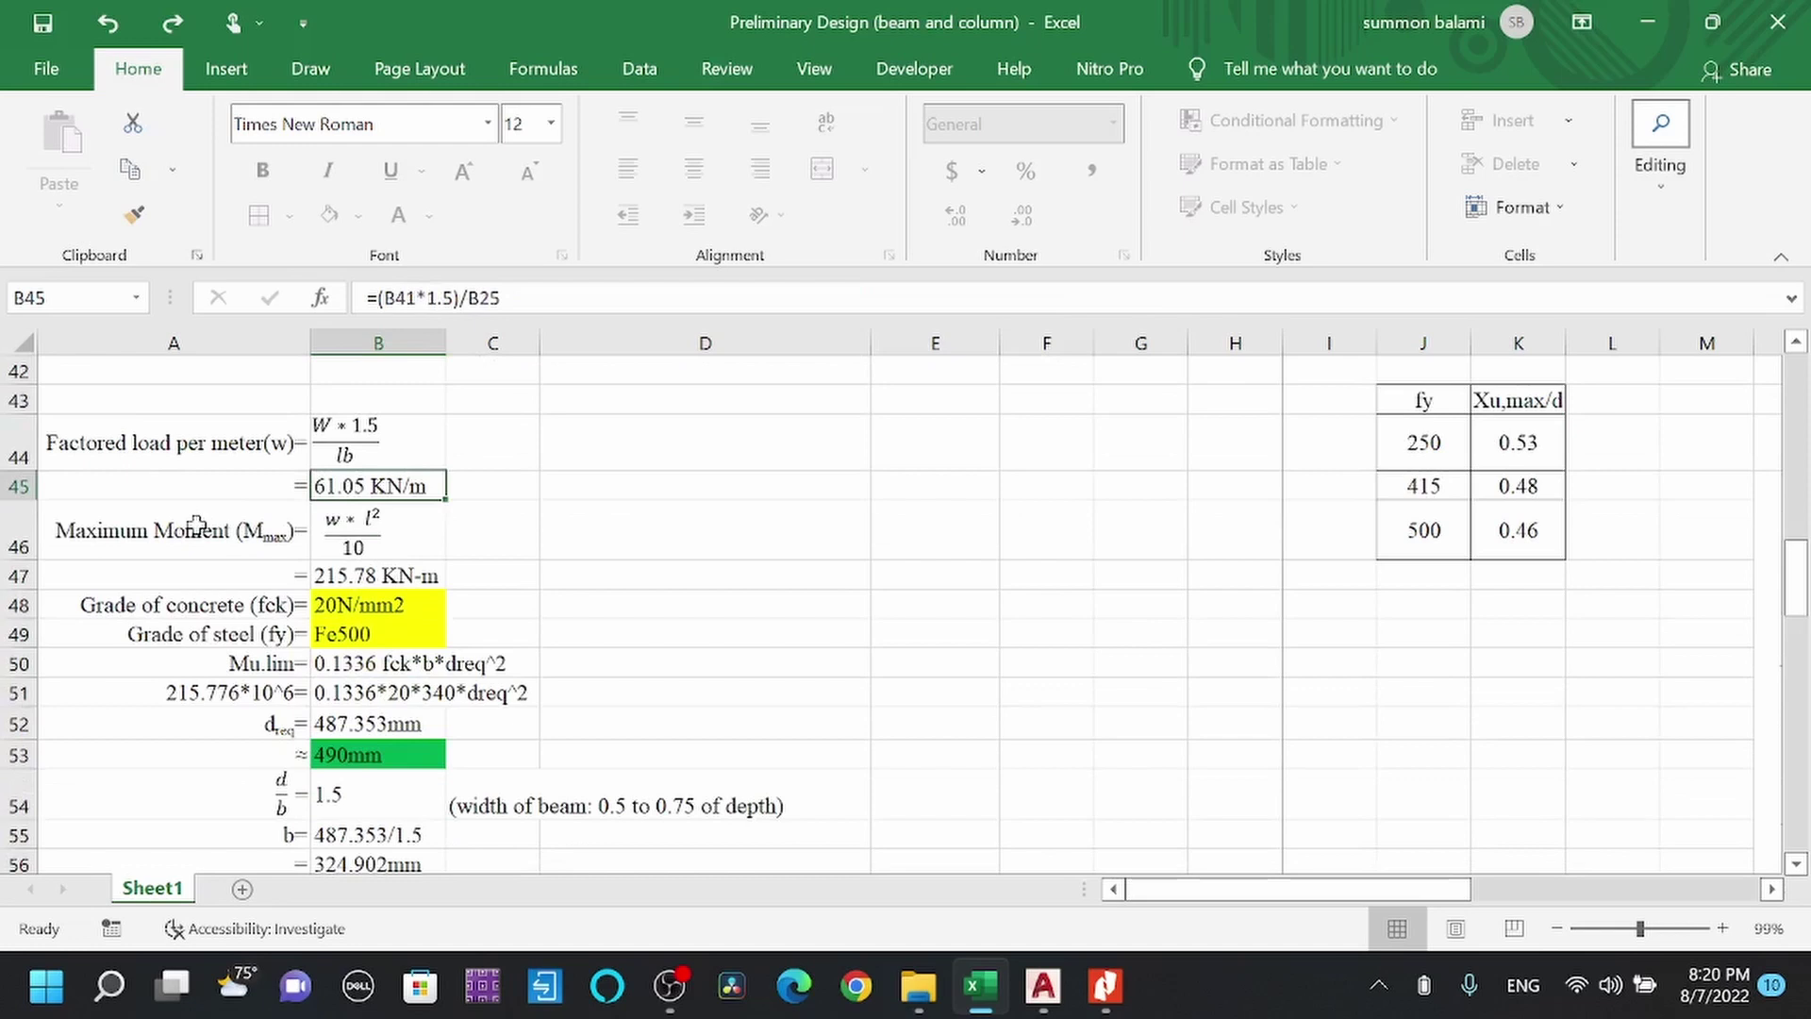
Review the maximum moment expression in row 46, the hatched critical beam in the floor plan, and the formula in B47.
left_click(193, 524)
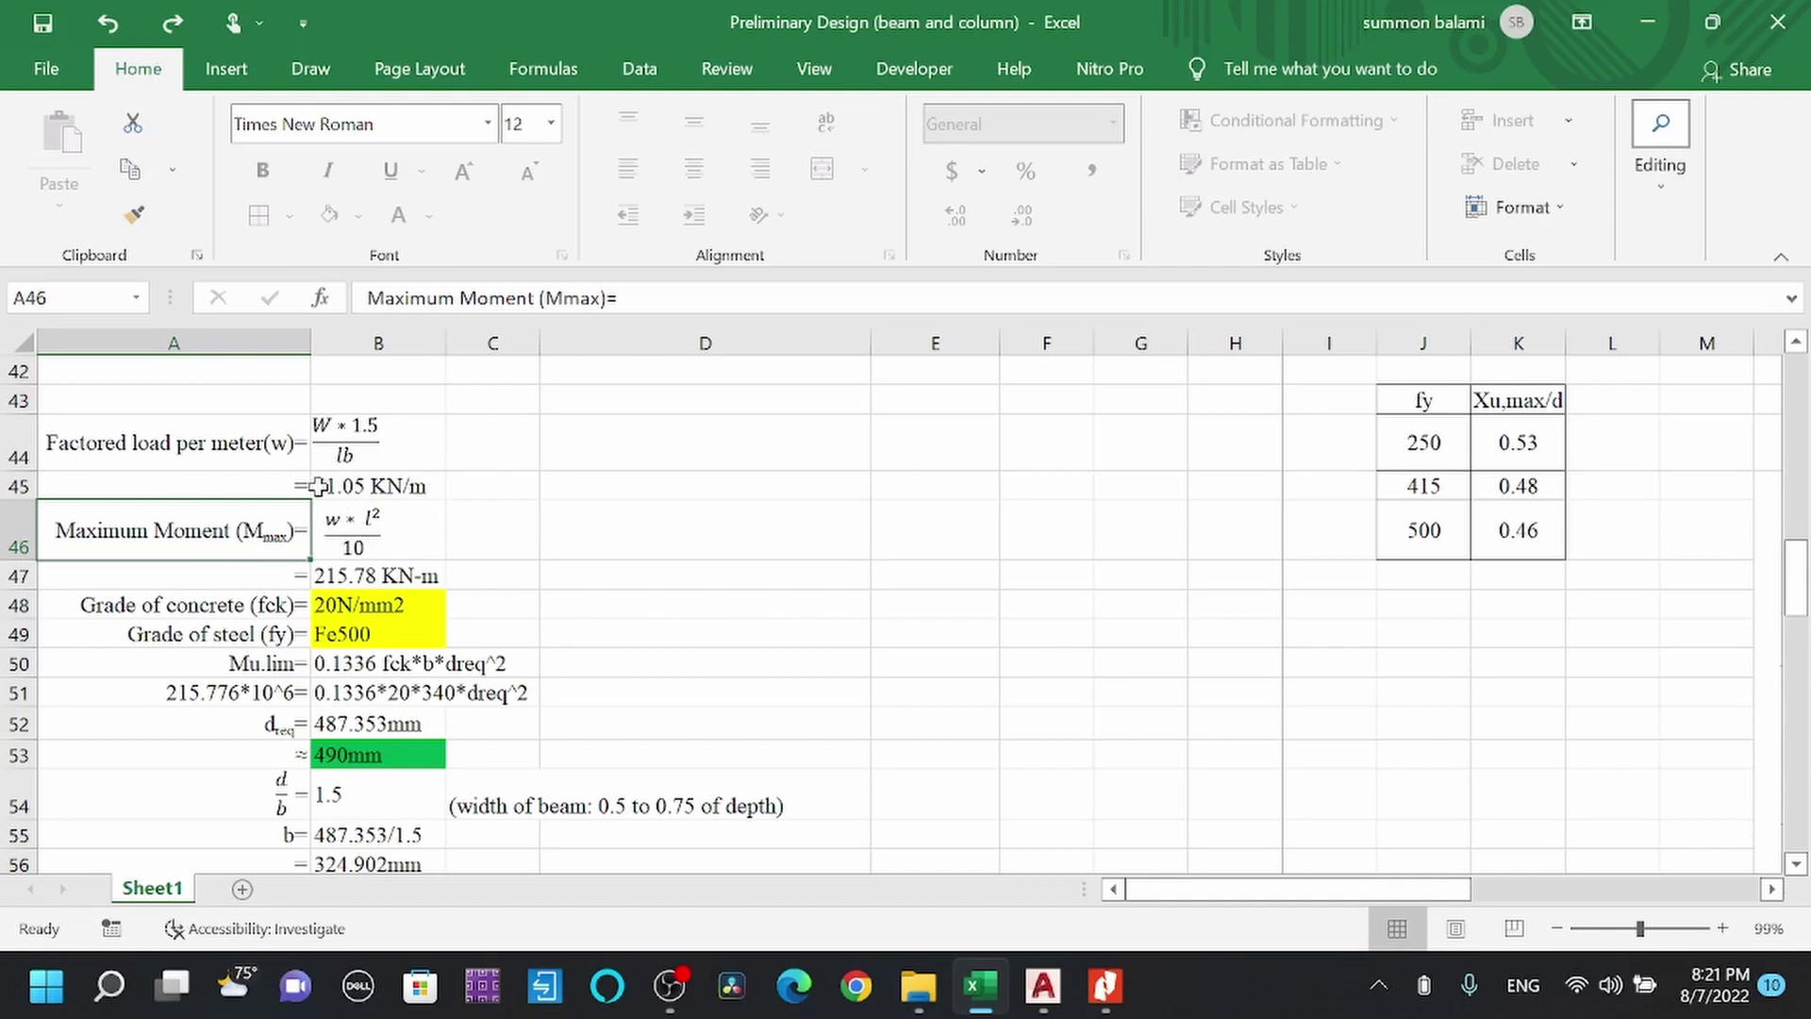
scroll(1419, 585, "up", 10)
scroll(1642, 594, "up", 3)
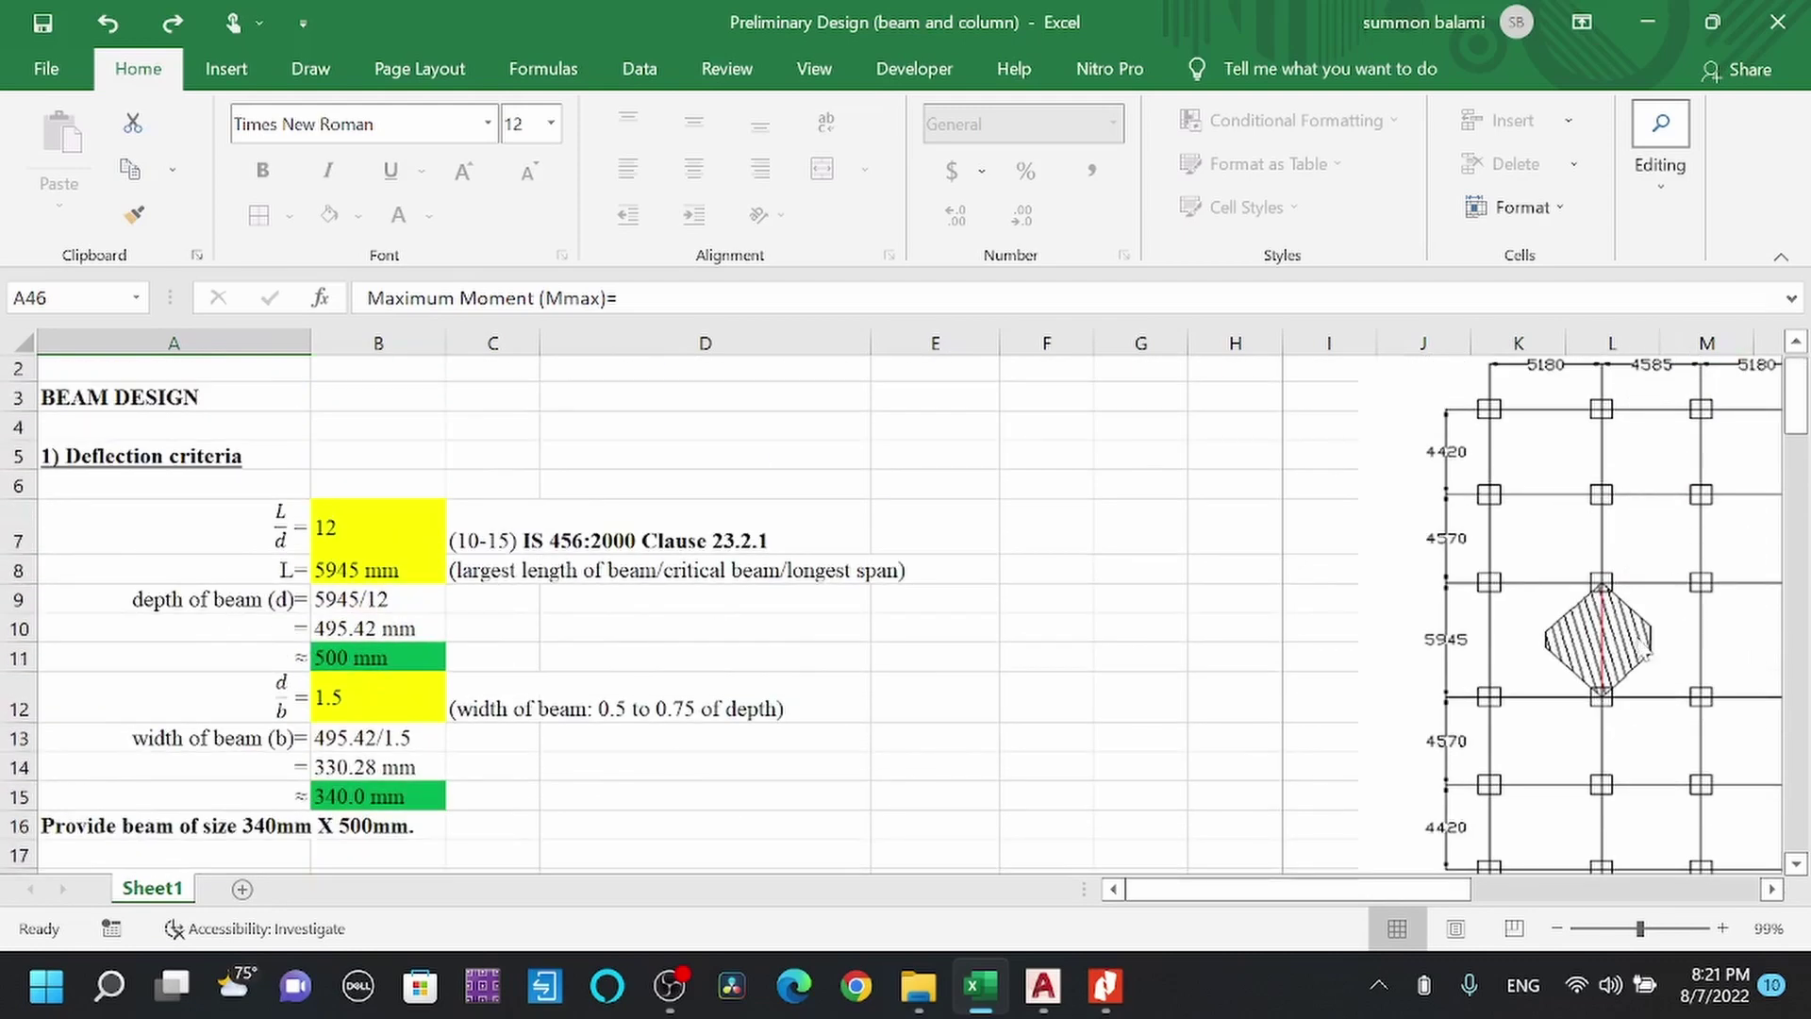
left_click_drag(1797, 430, 1742, 596)
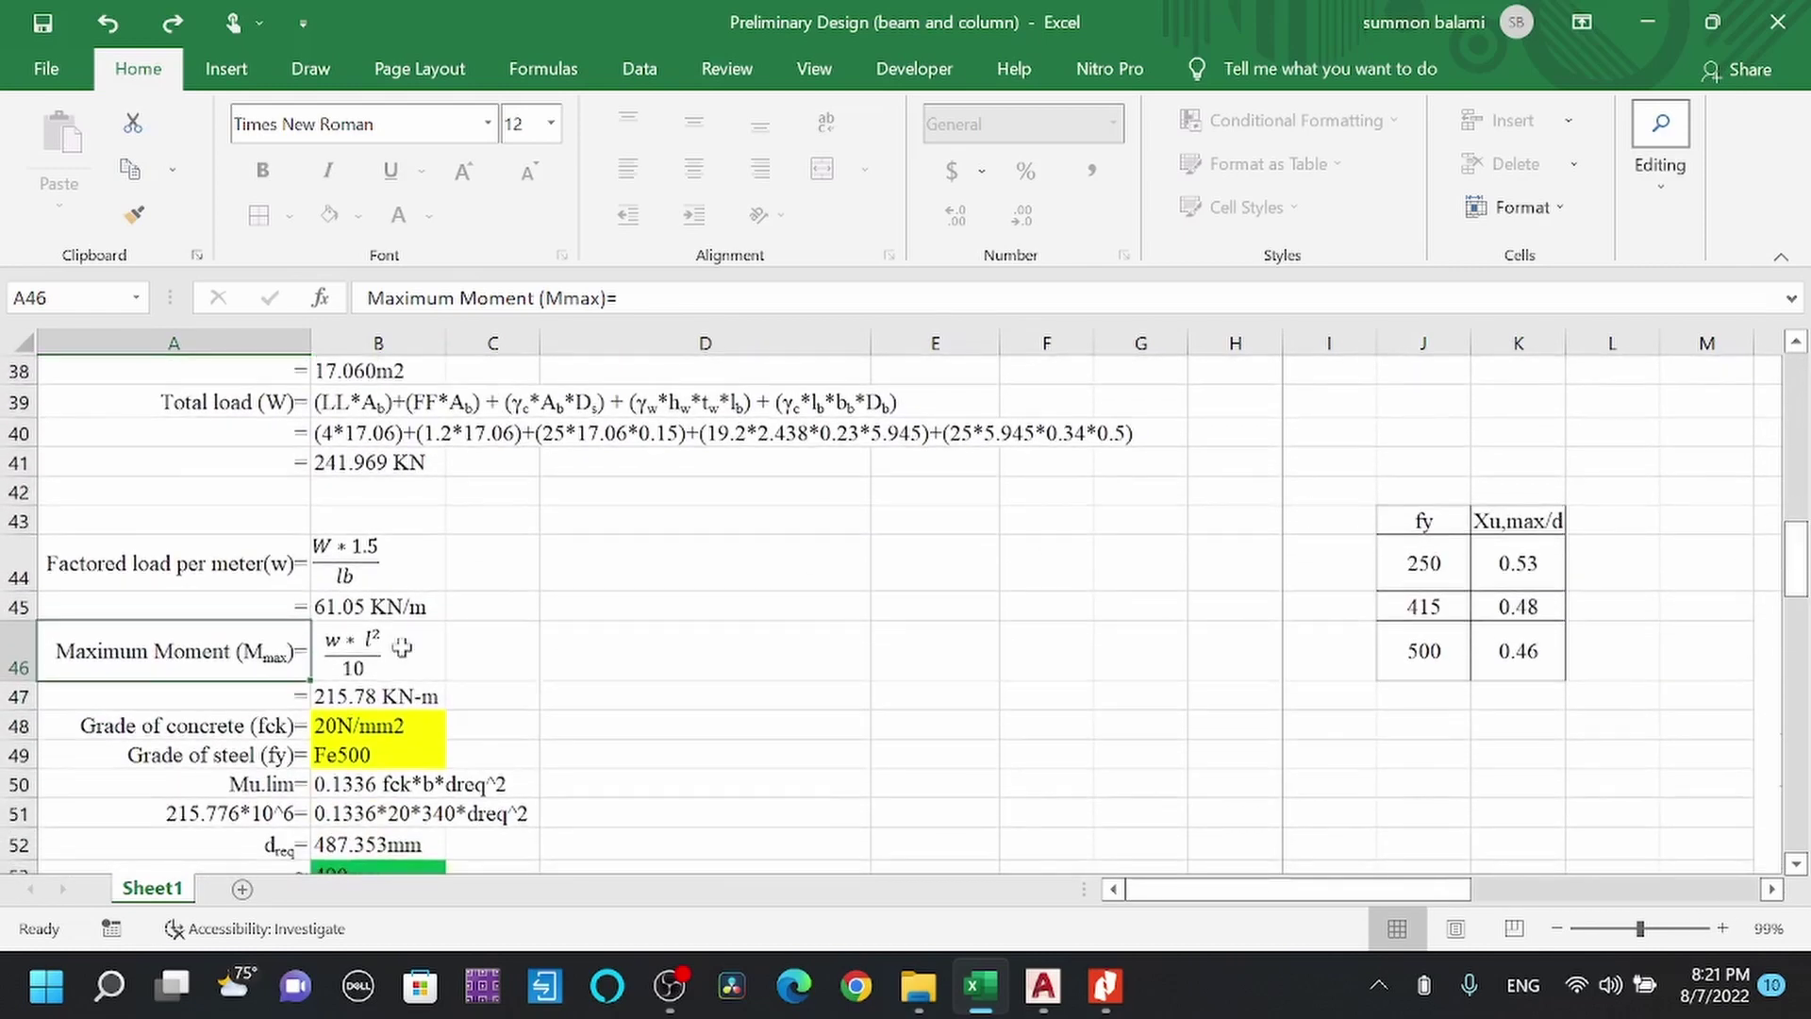
scroll(349, 651, "down", 1)
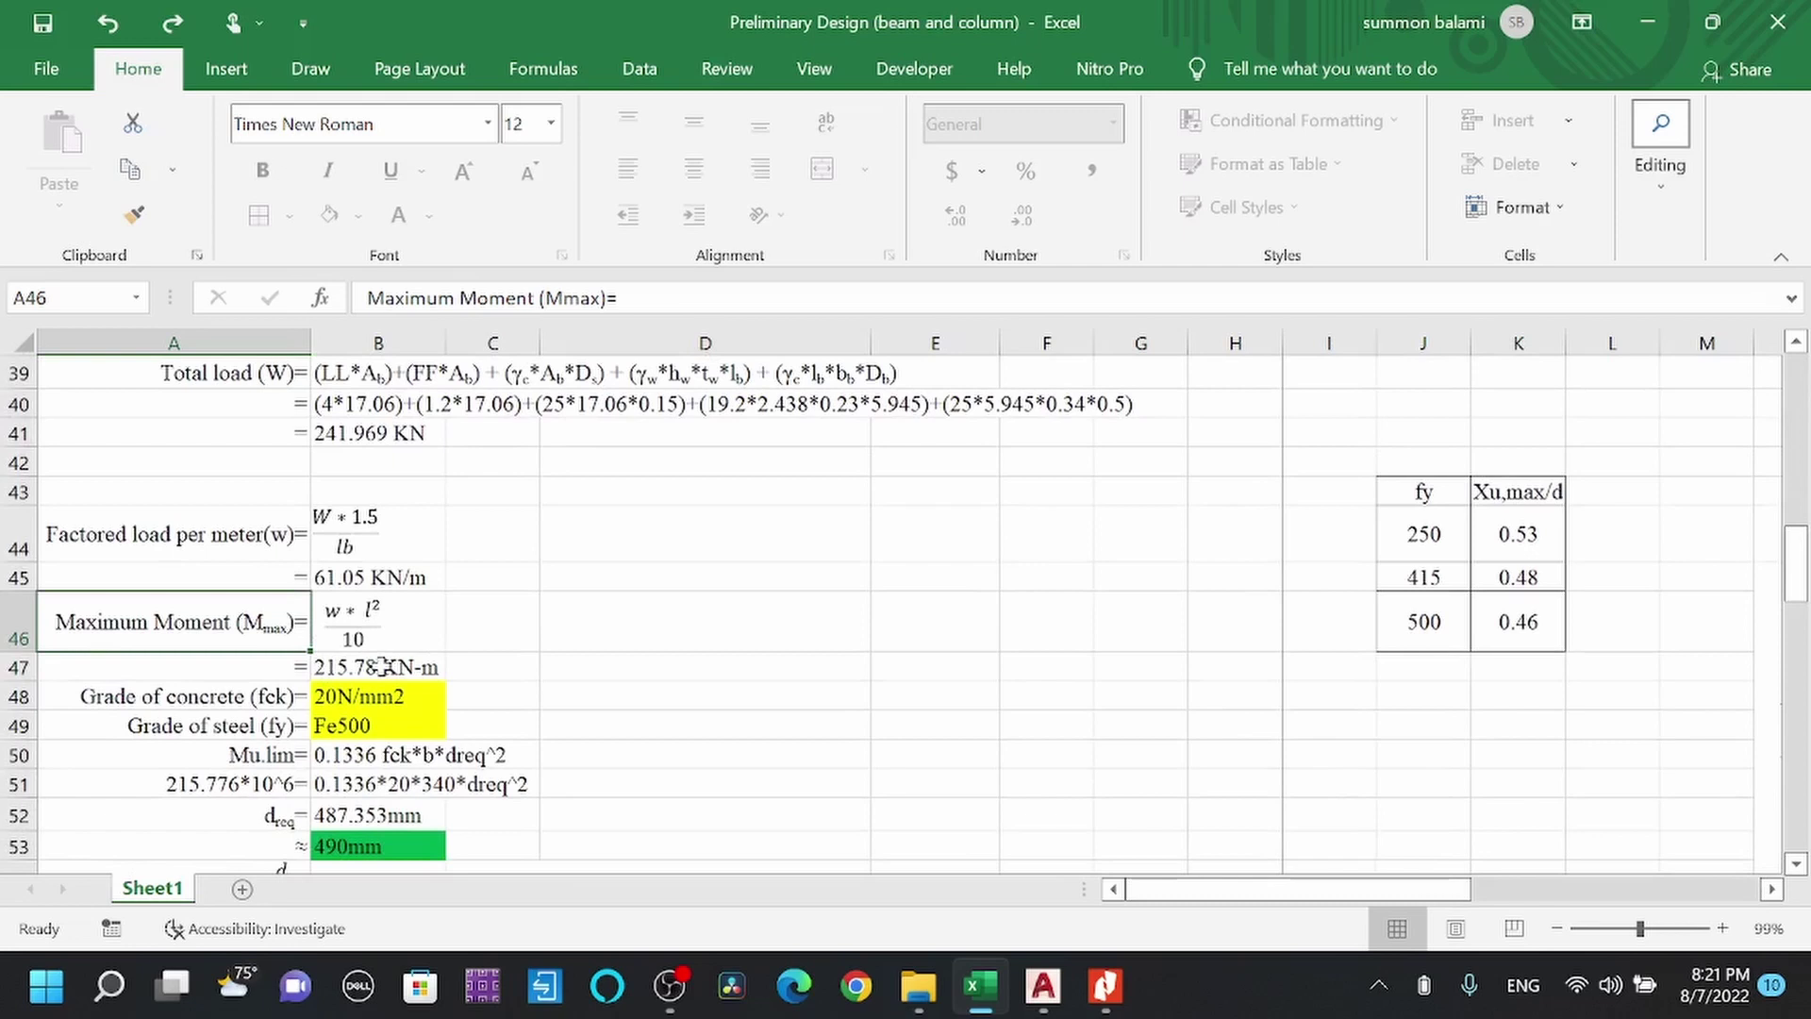
double_click(382, 666)
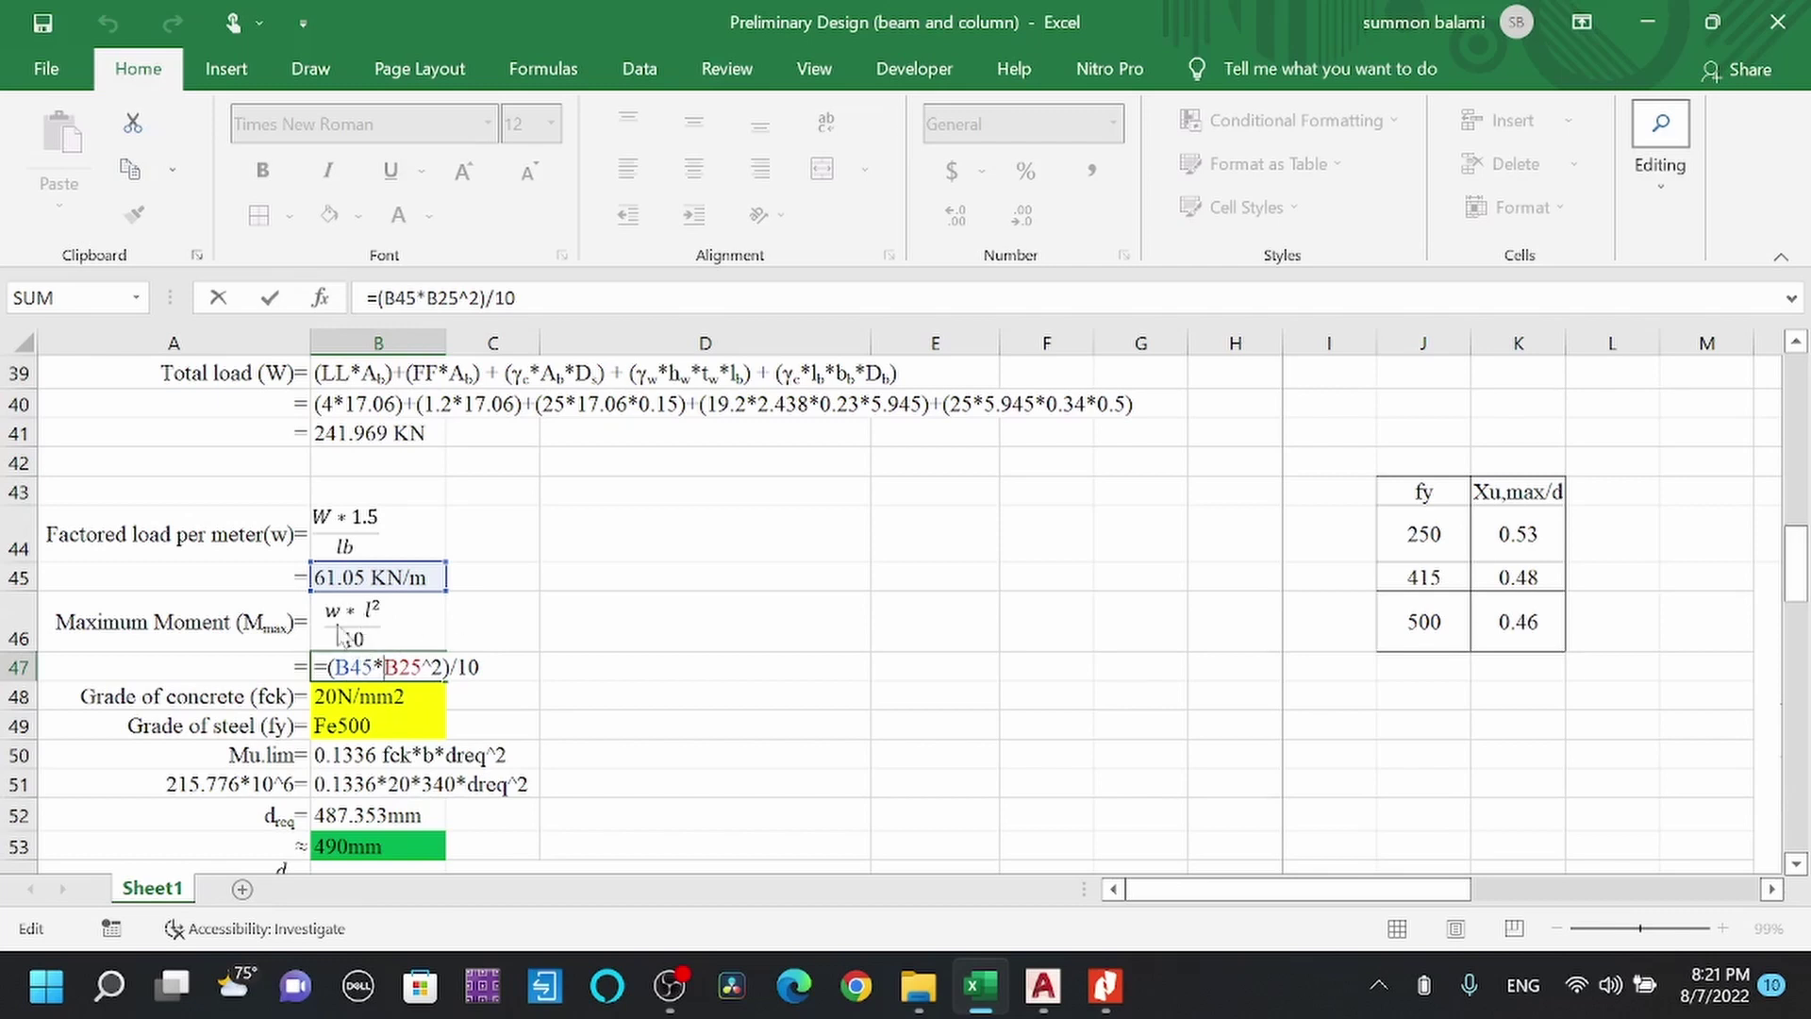
left_click(483, 691)
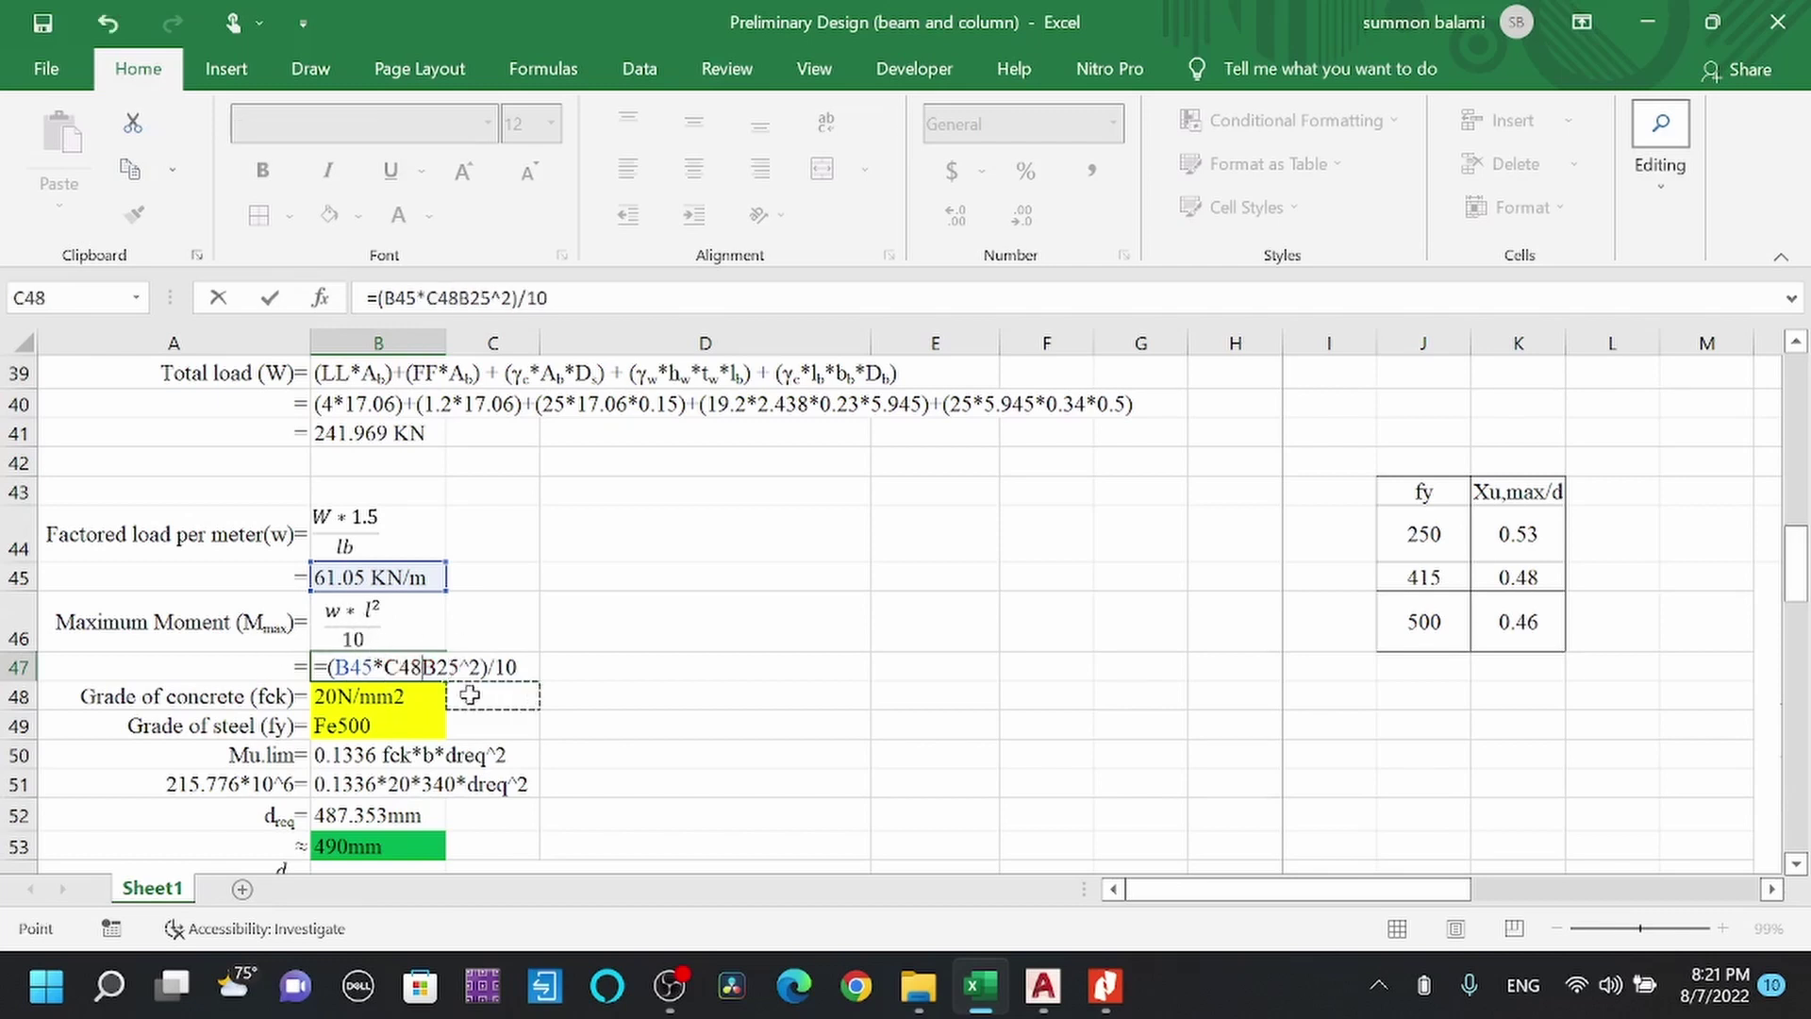
key("Escape")
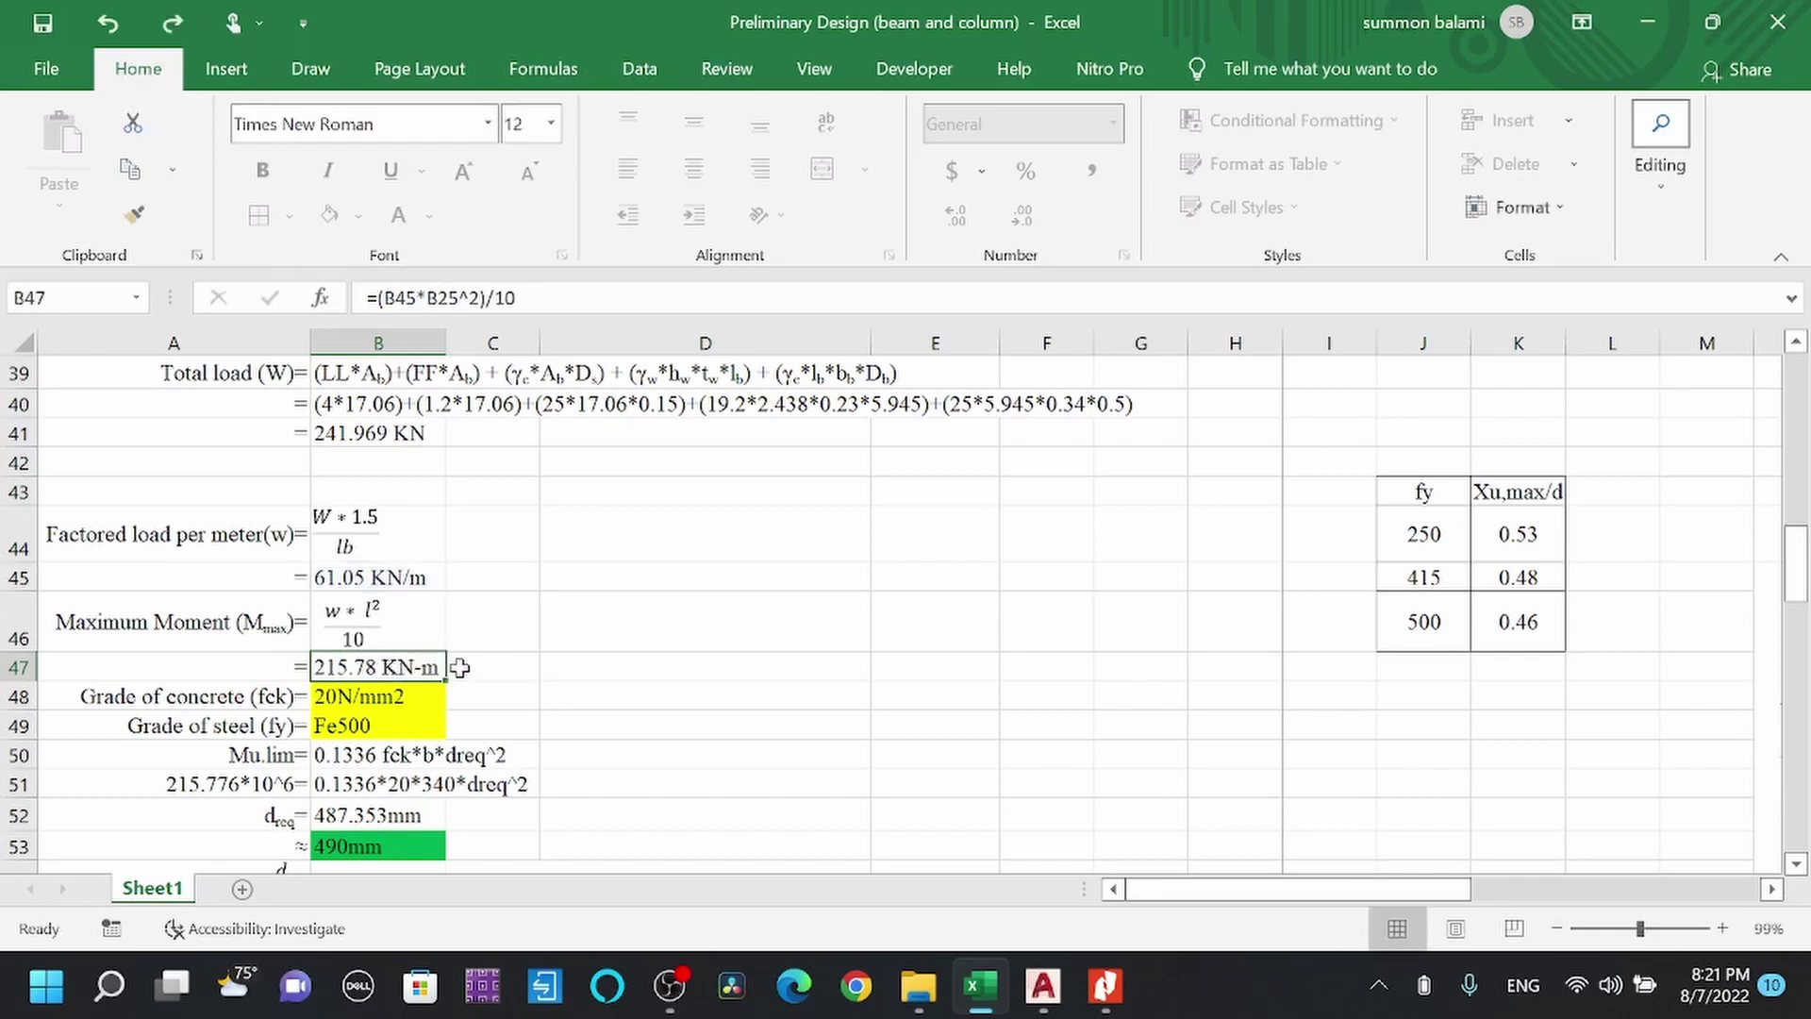
Try a divisor of 8 in the maximum moment formula in B47, and restore the divisor to 10.
double_click(398, 667)
key("BackSpace")
key("BackSpace")
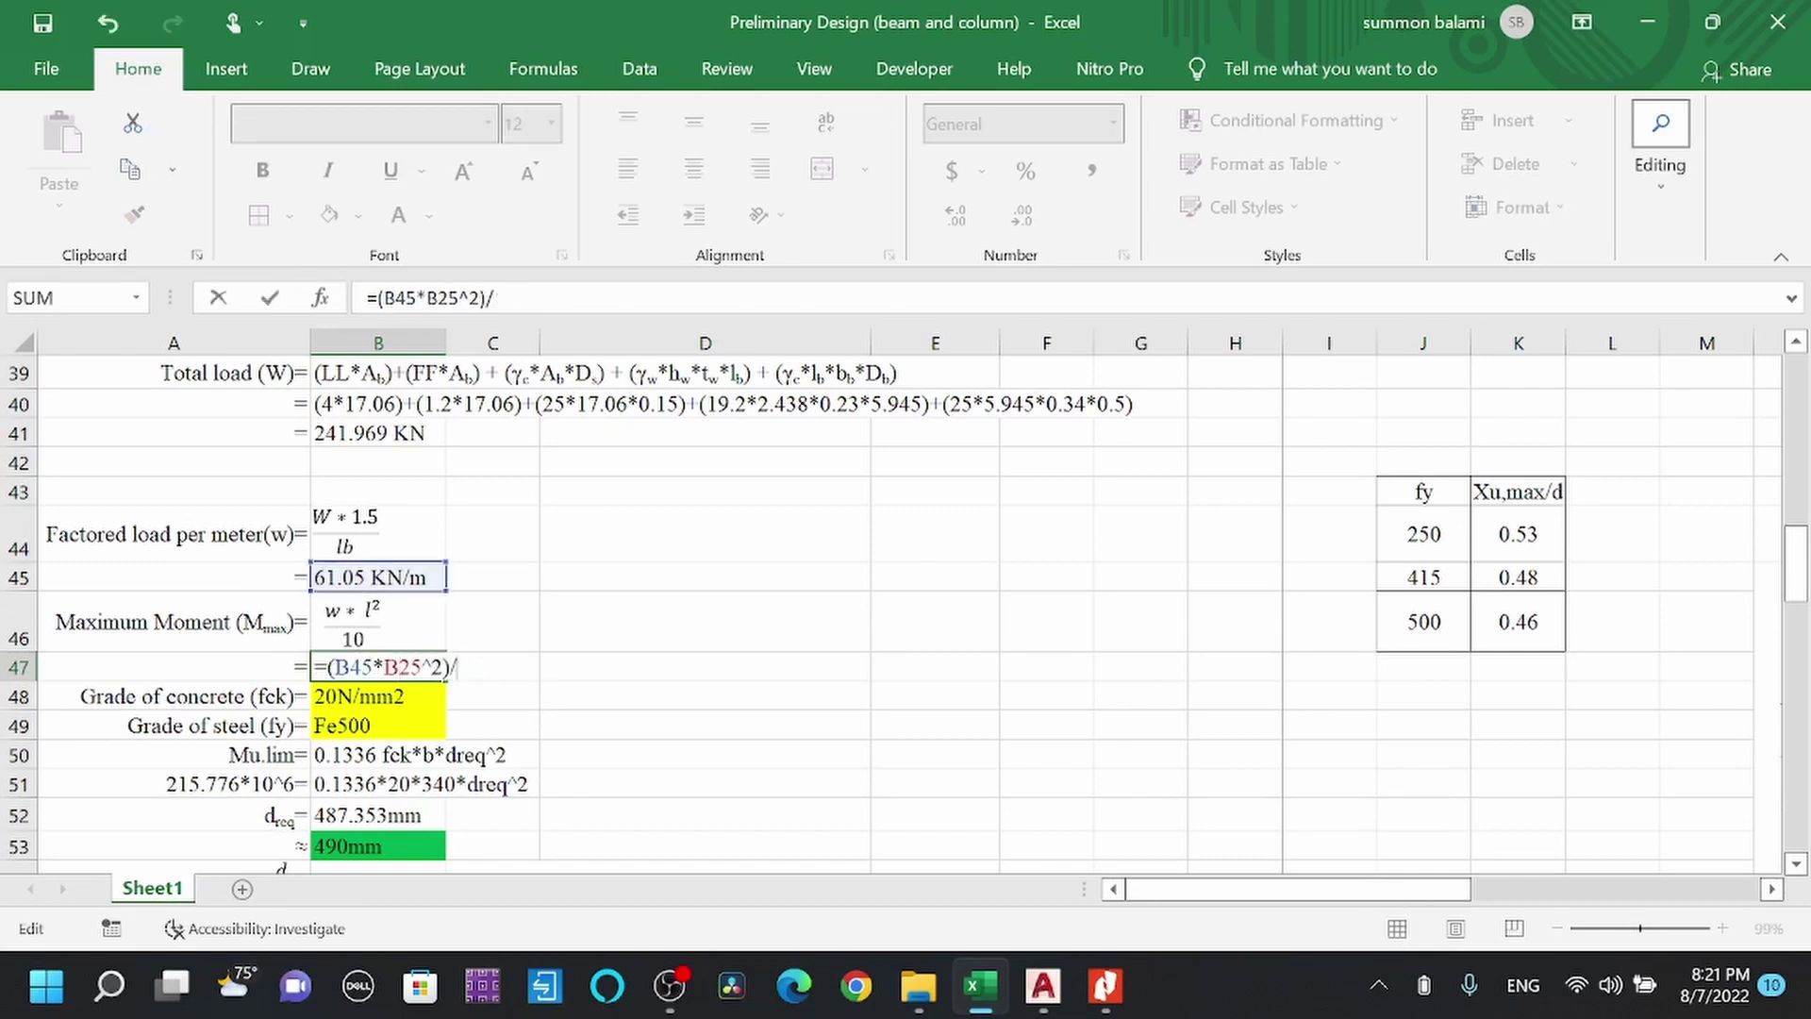
type("8")
key("Return")
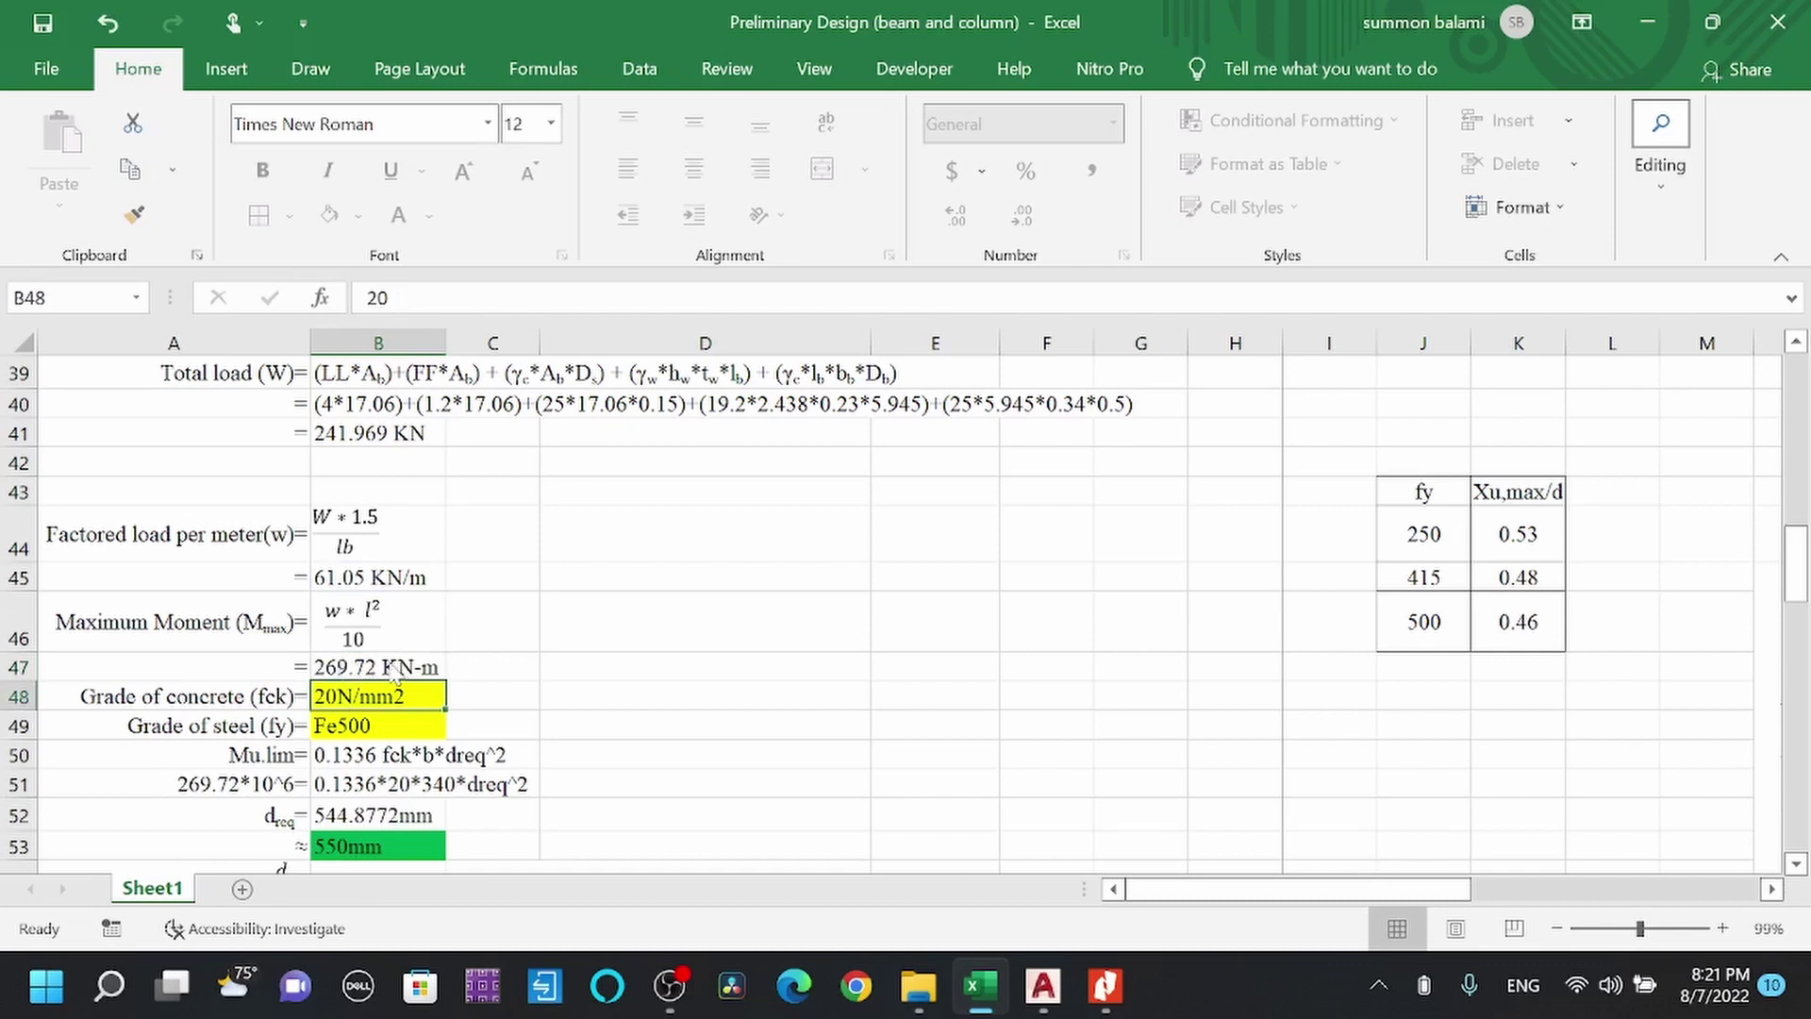
left_click(394, 667)
double_click(394, 667)
key("BackSpace")
type("10")
key("Return")
Inspect the concrete and steel grade inputs in B48 and B49 and the Mu.lim formula in B50.
scroll(477, 660, "down", 1)
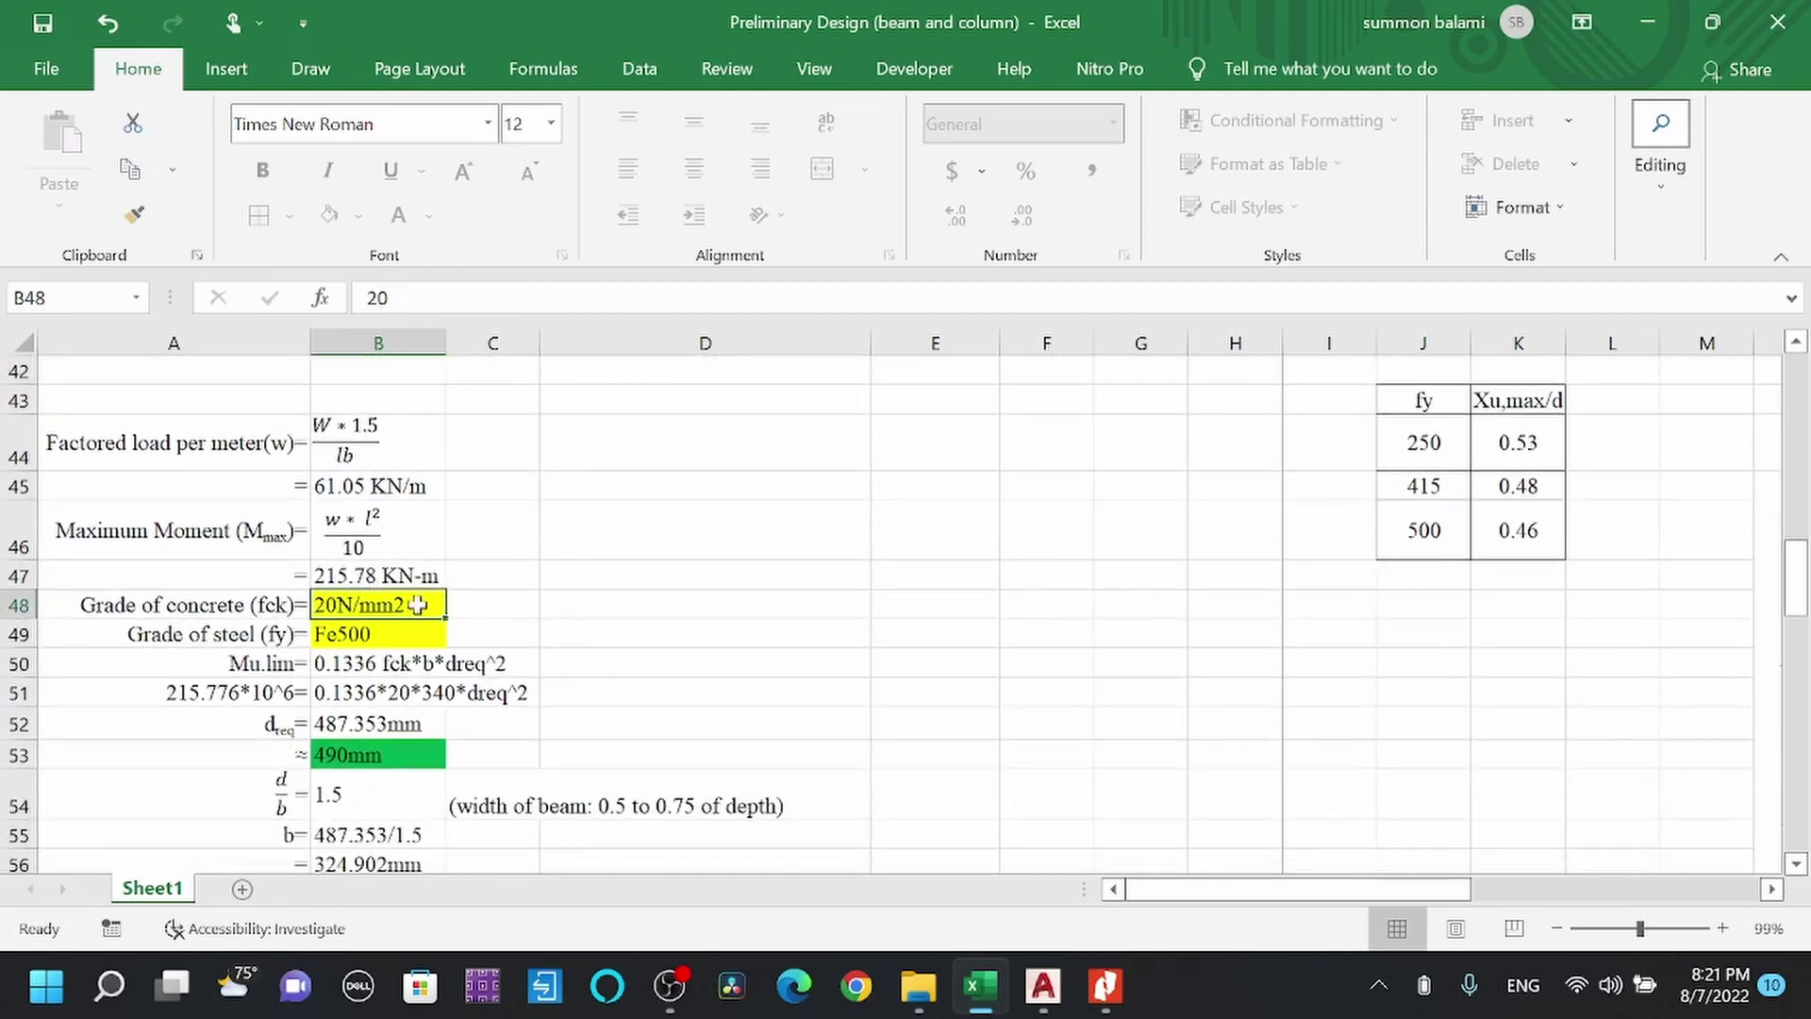
left_click(371, 643)
scroll(371, 642, "down", 1)
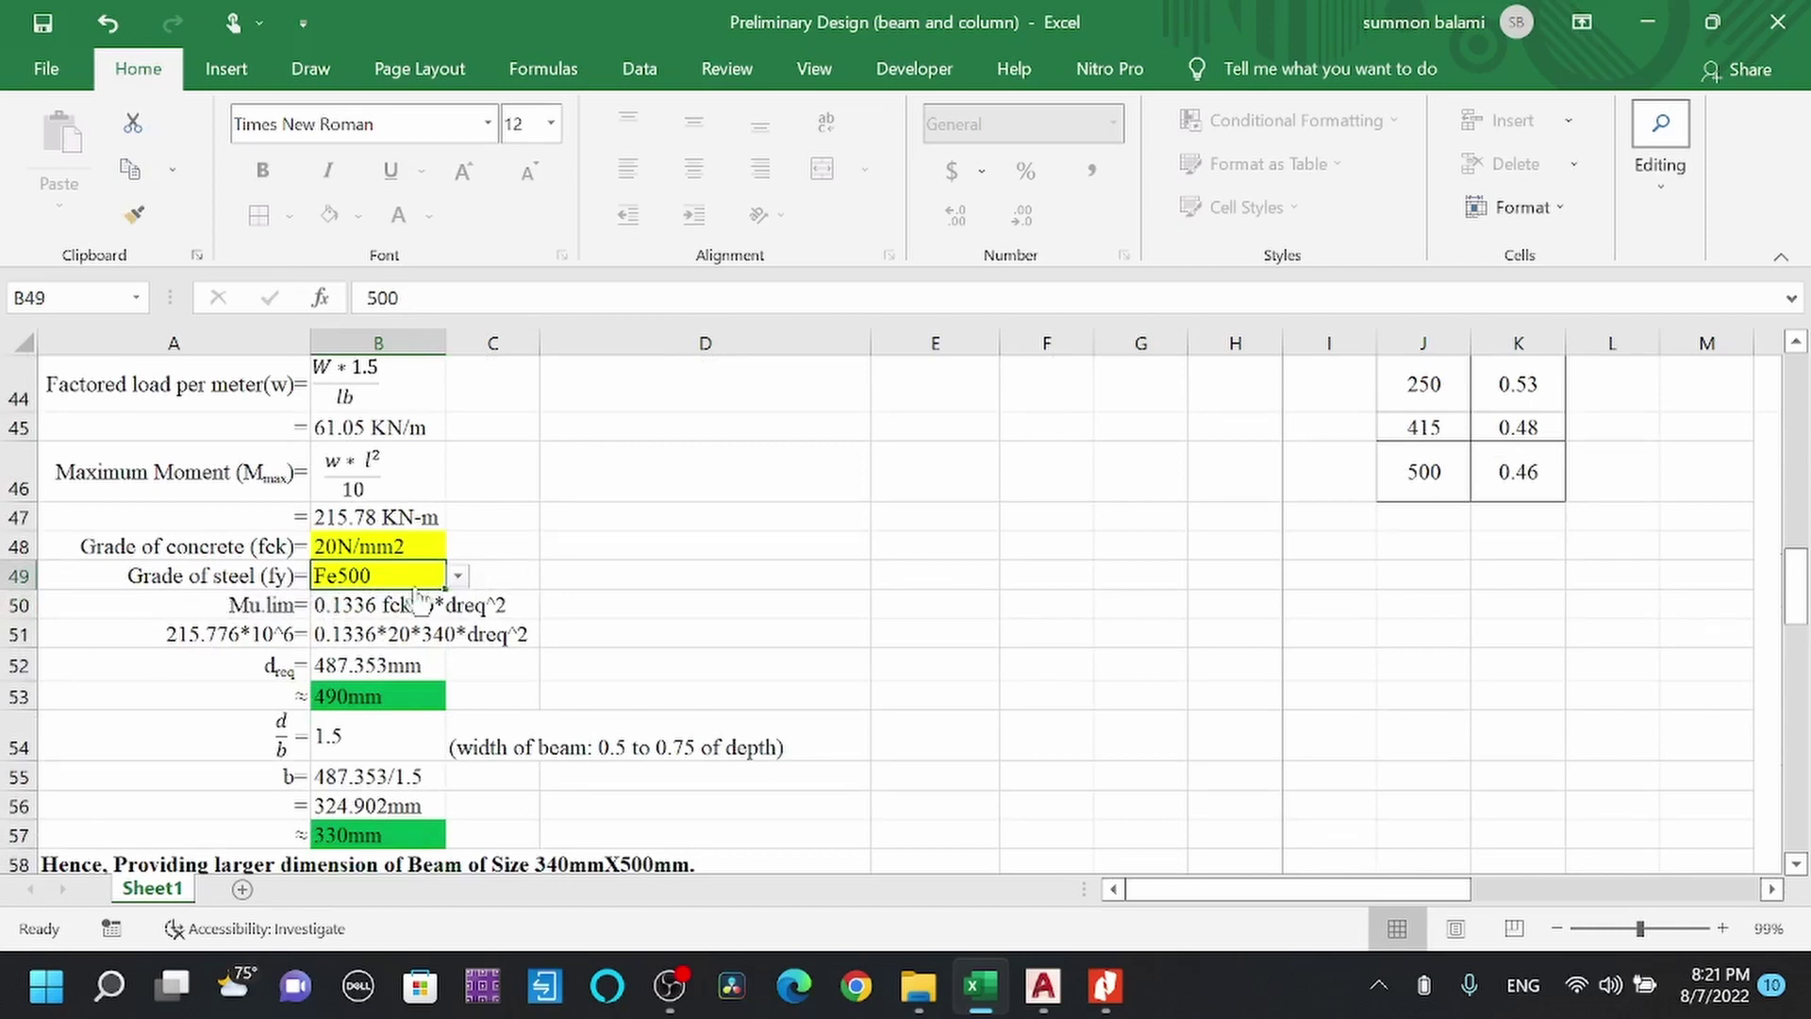
left_click(349, 605)
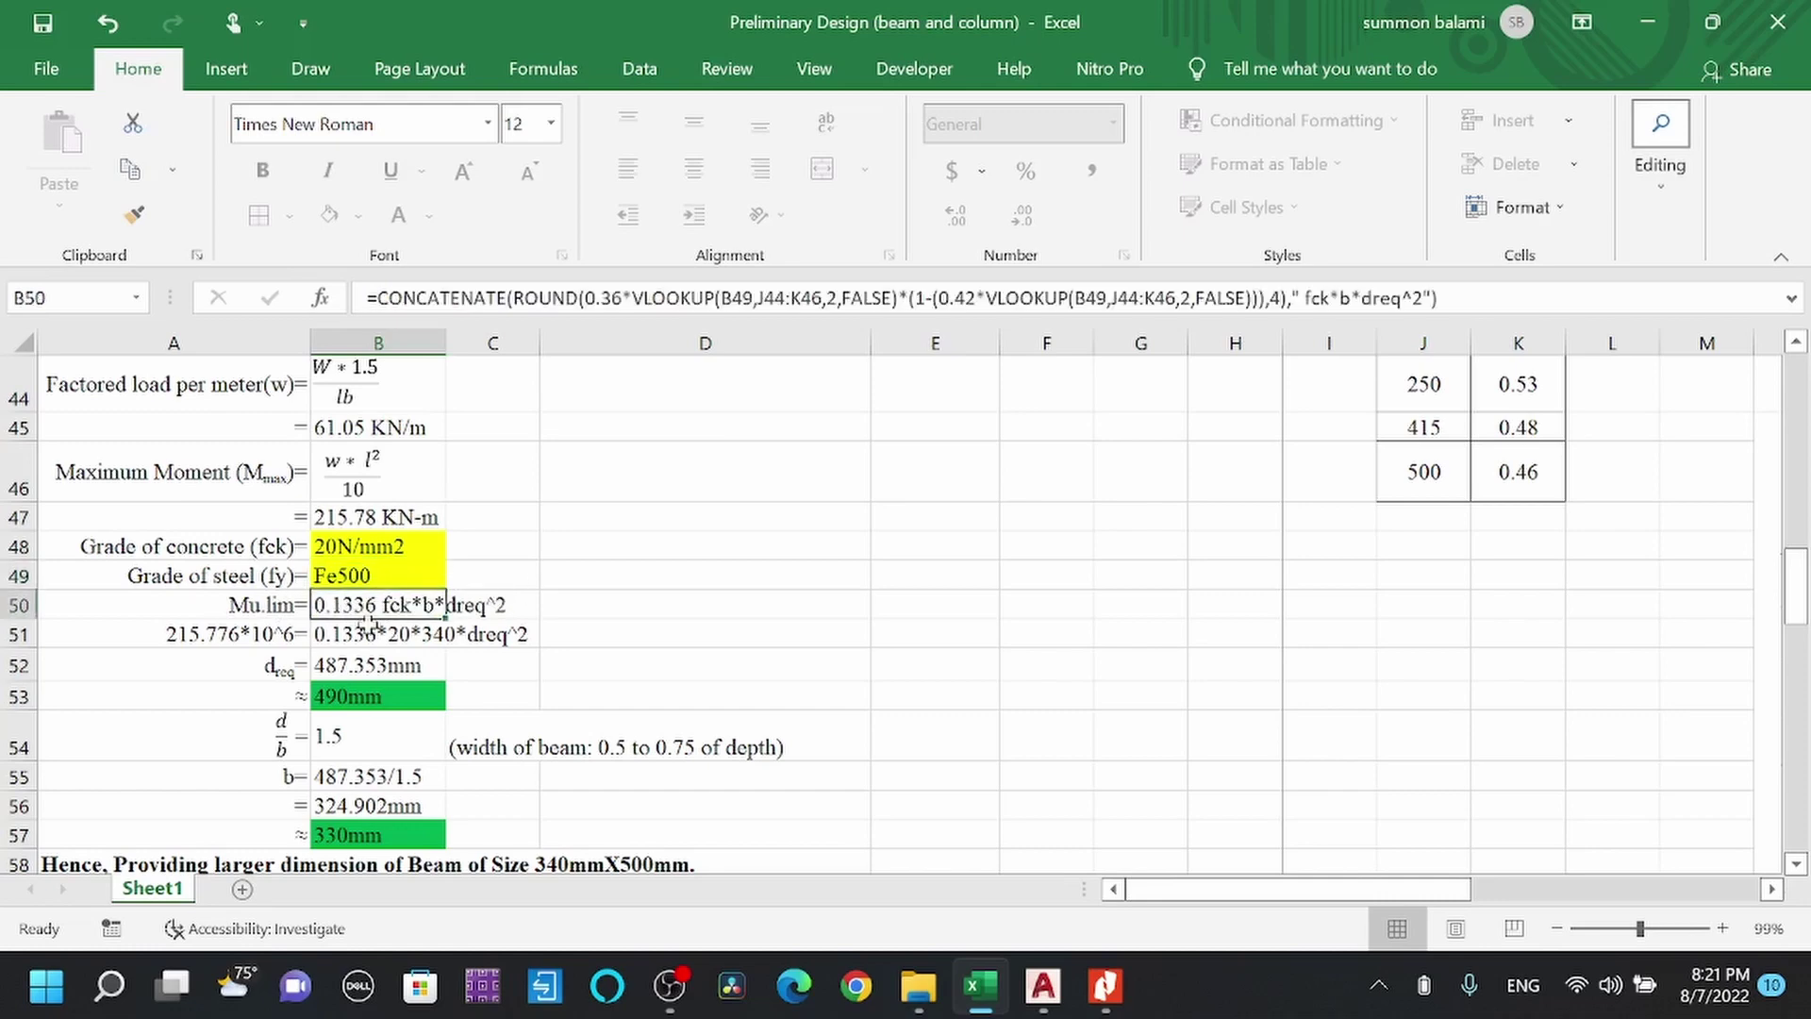
Examine the IS 456:2000 Annex G excerpt for rectangular sections down to the boxed limiting moment of resistance expression.
left_click_drag(1224, 891, 1365, 906)
scroll(693, 434, "down", 1)
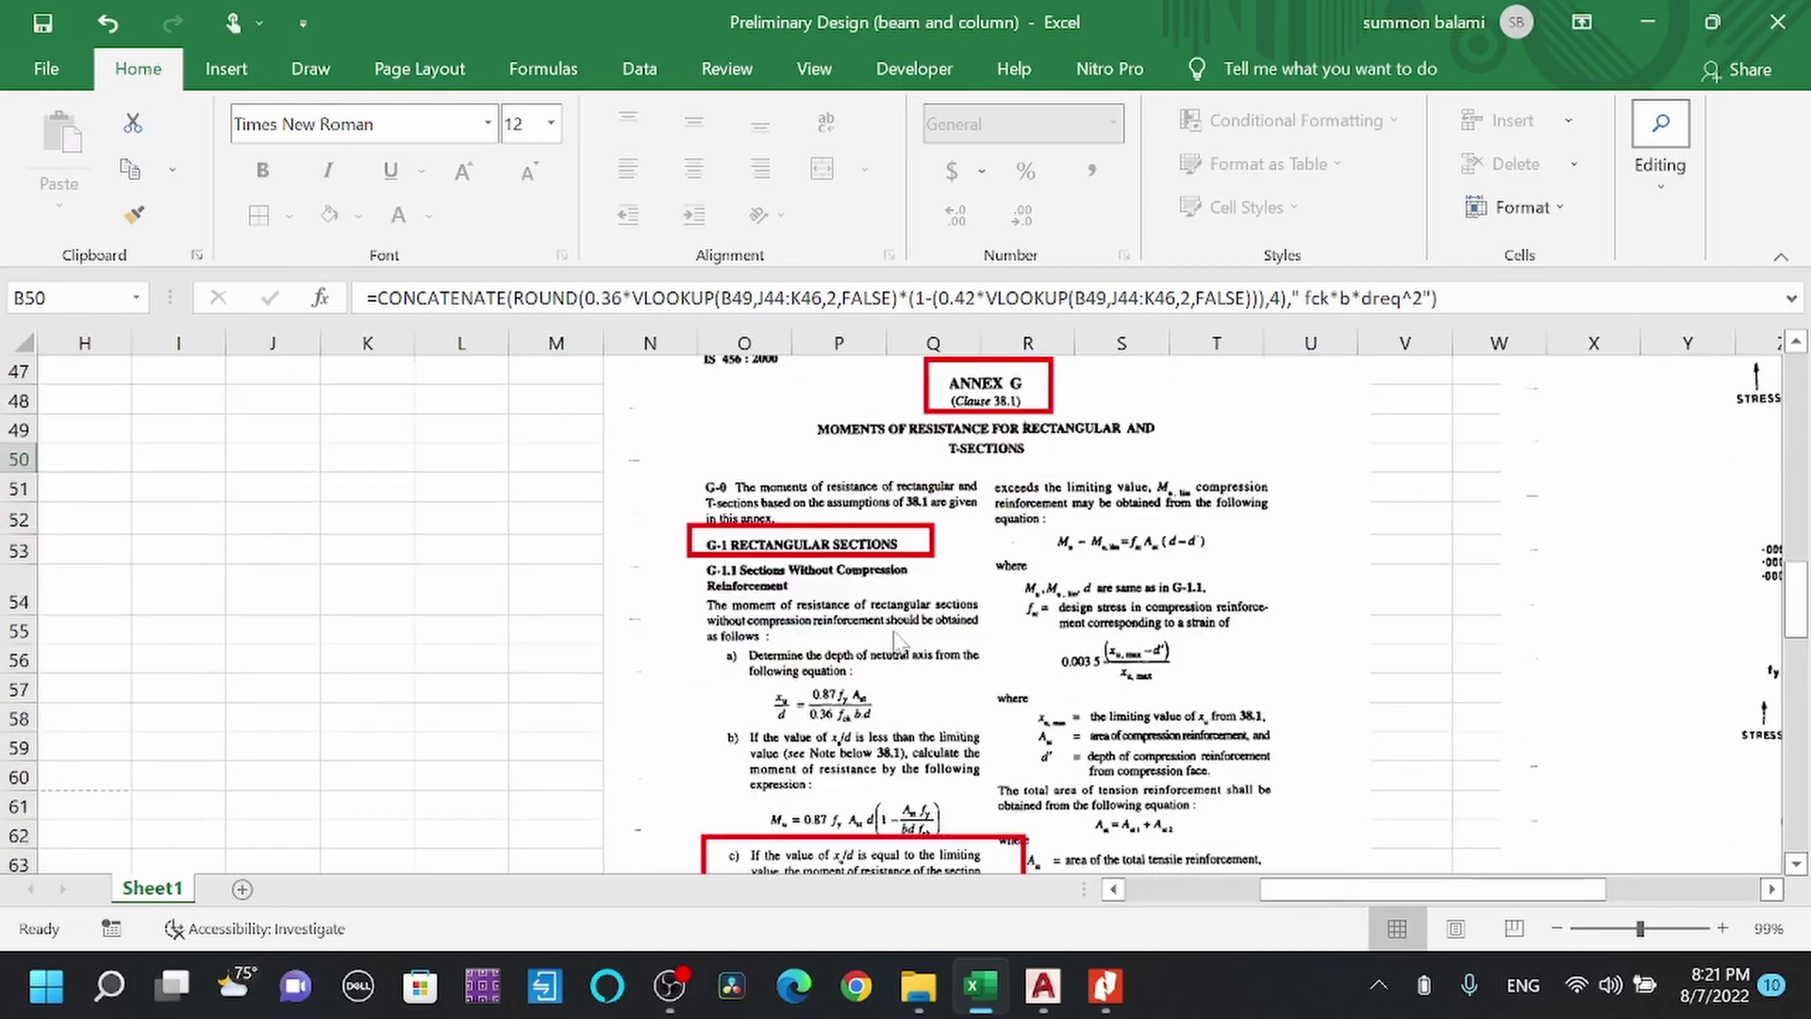
scroll(694, 434, "up", 1)
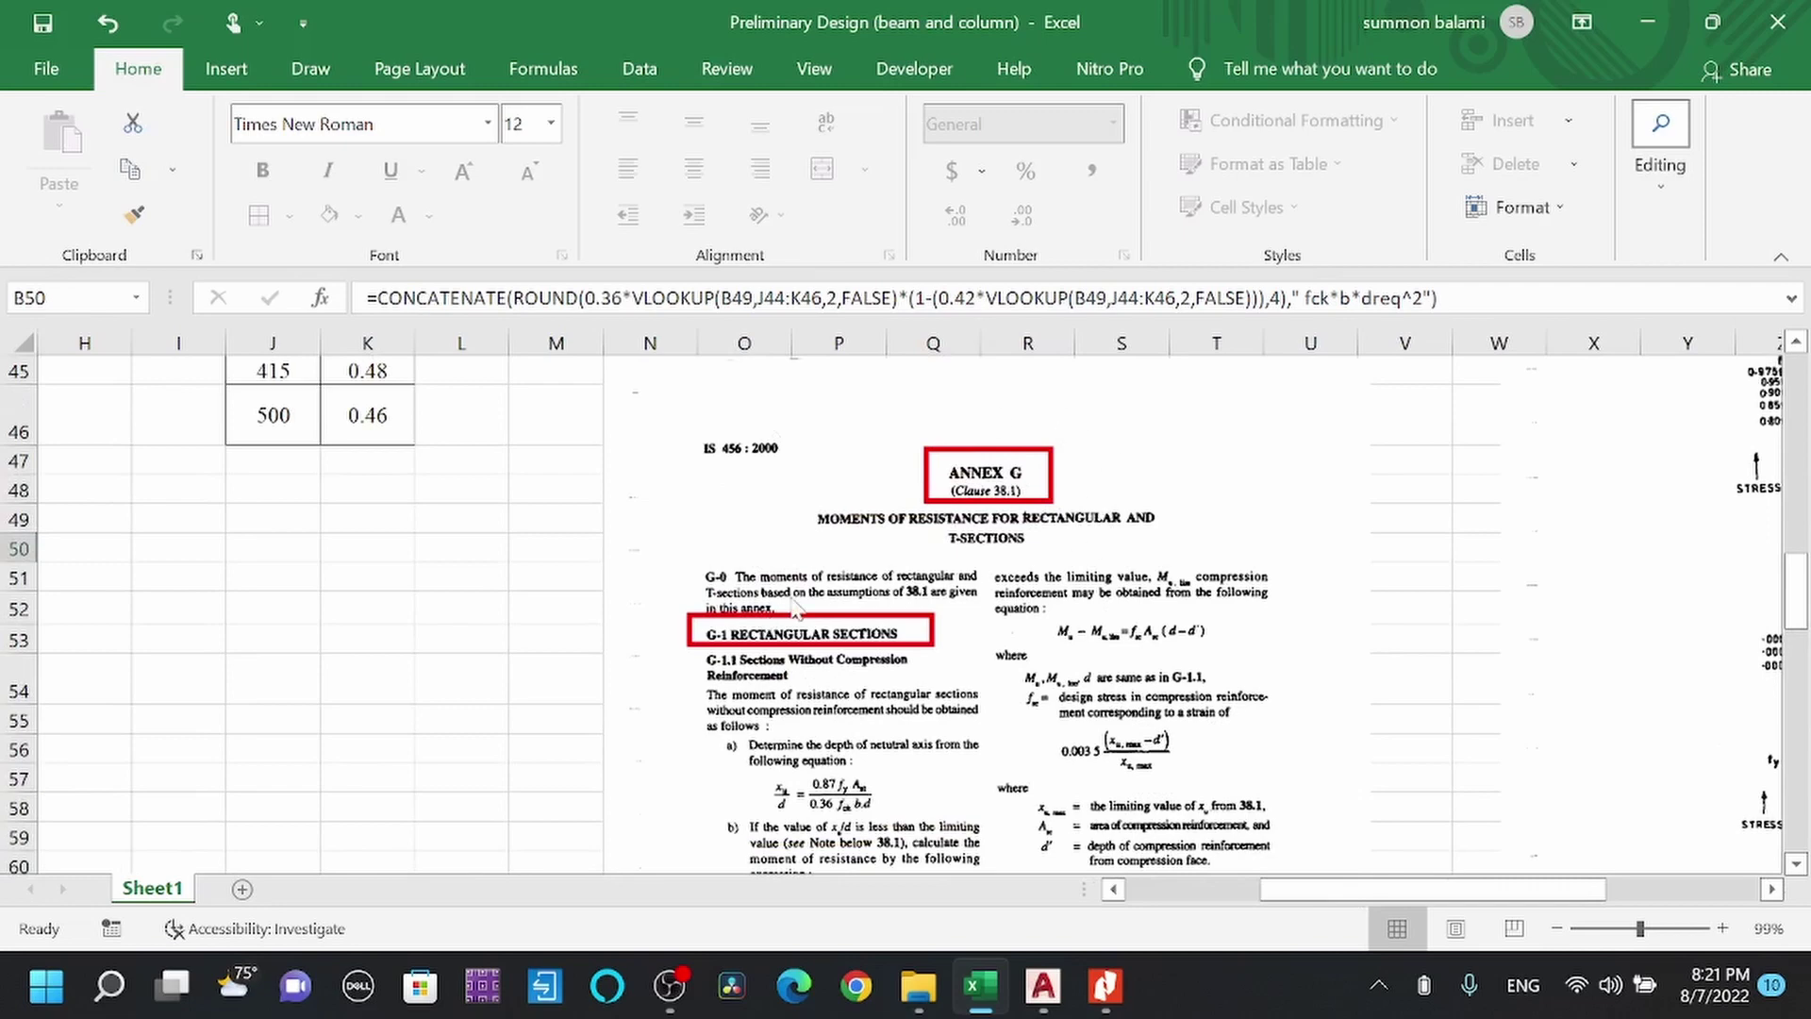
scroll(795, 609, "down", 1)
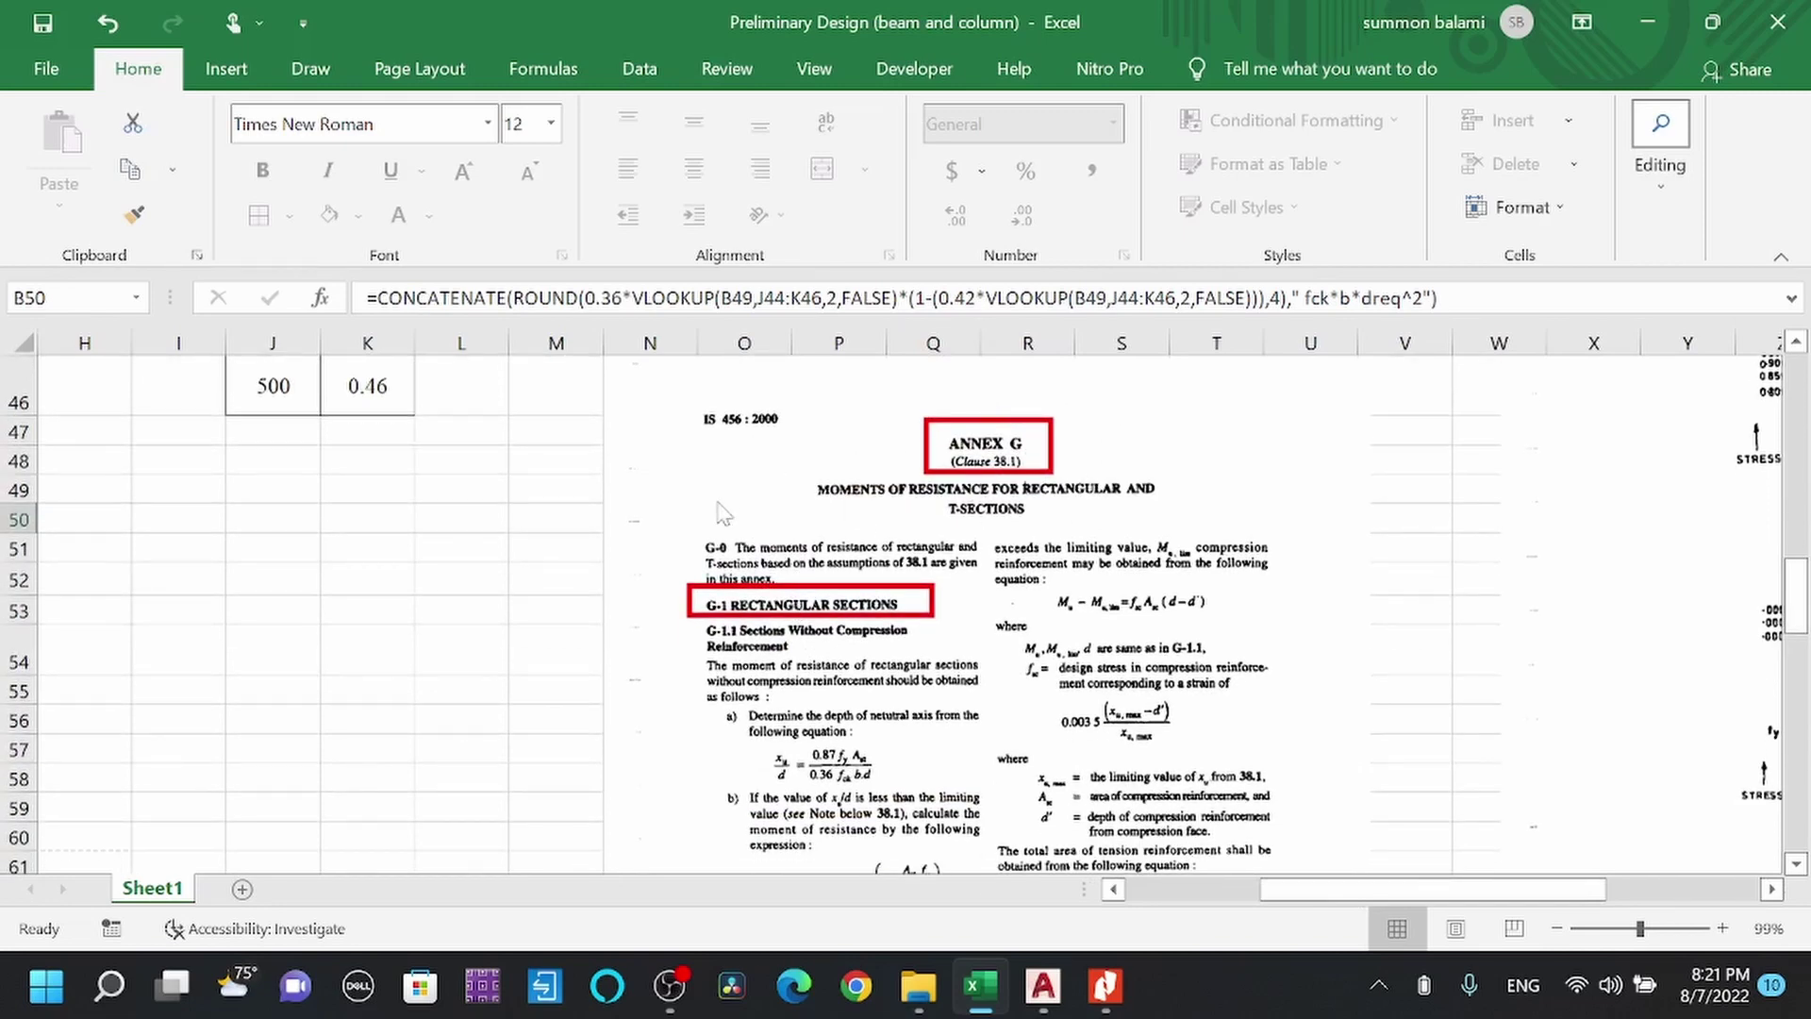
scroll(724, 504, "down", 5)
scroll(712, 500, "down", 3)
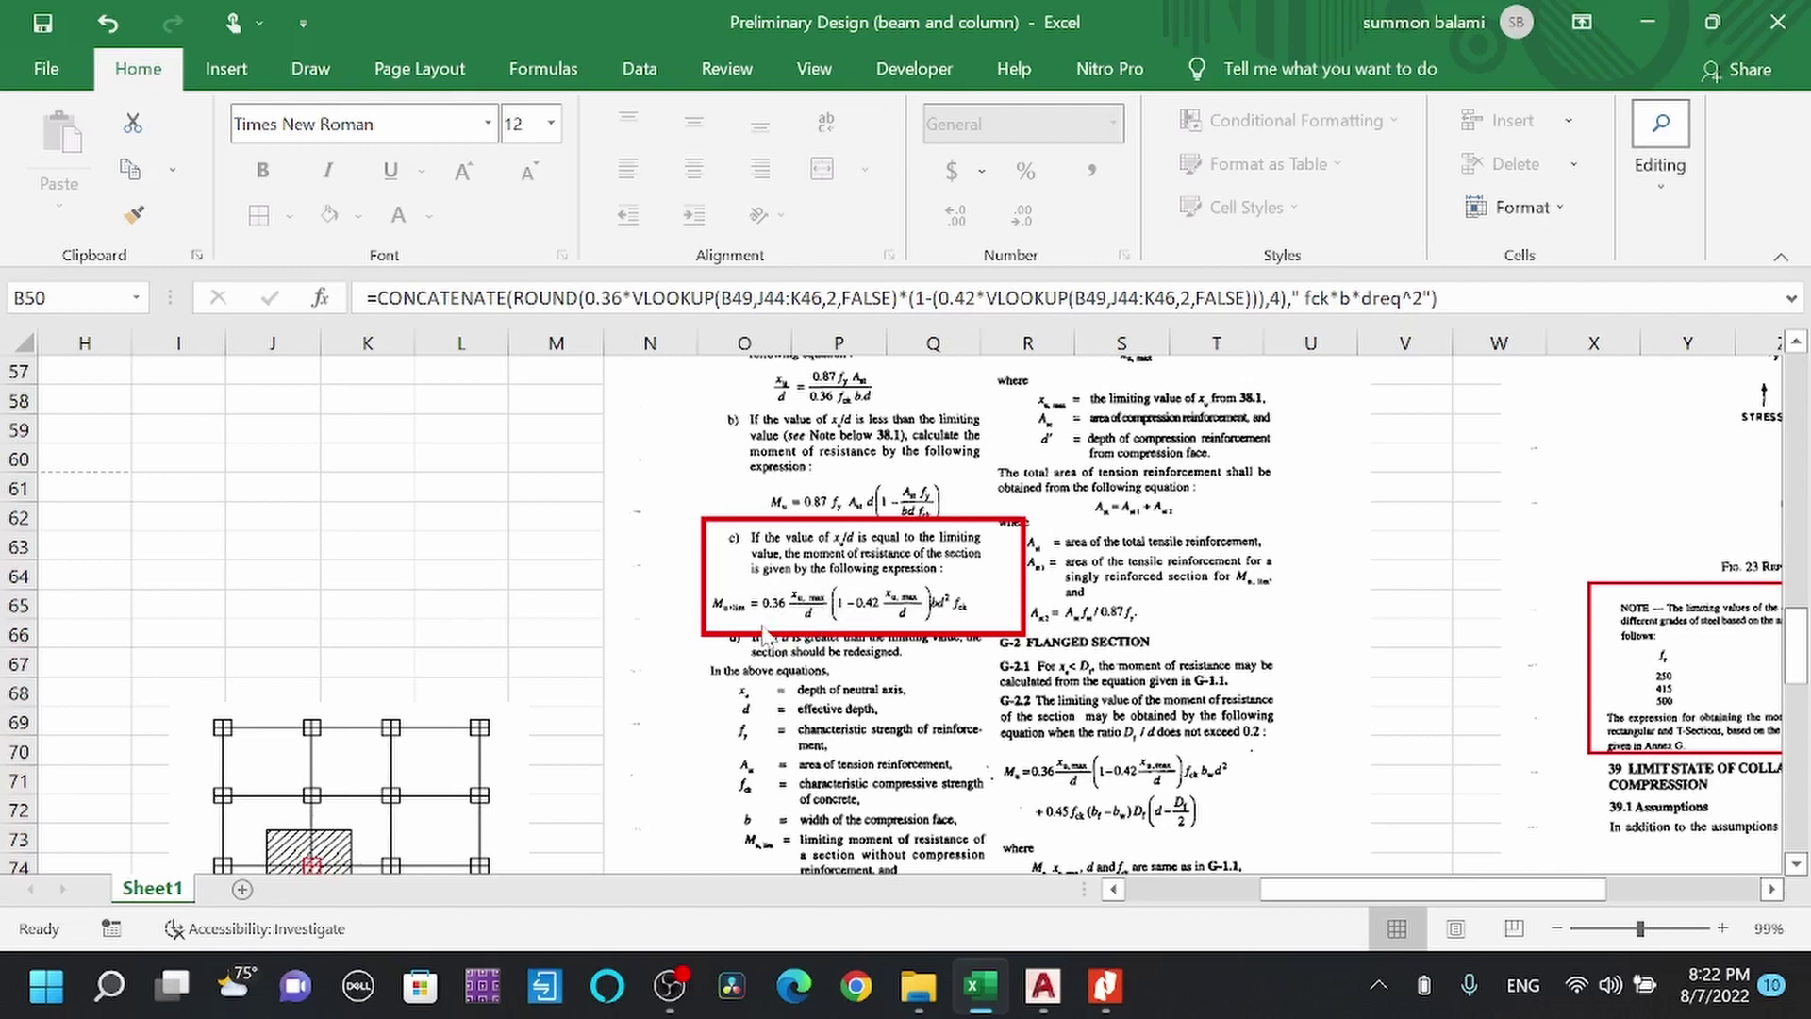
Examine the IS 456:2000 note listing limiting neutral axis depths by steel grade and the stress-strain curves on that page.
left_click_drag(1335, 889, 1379, 887)
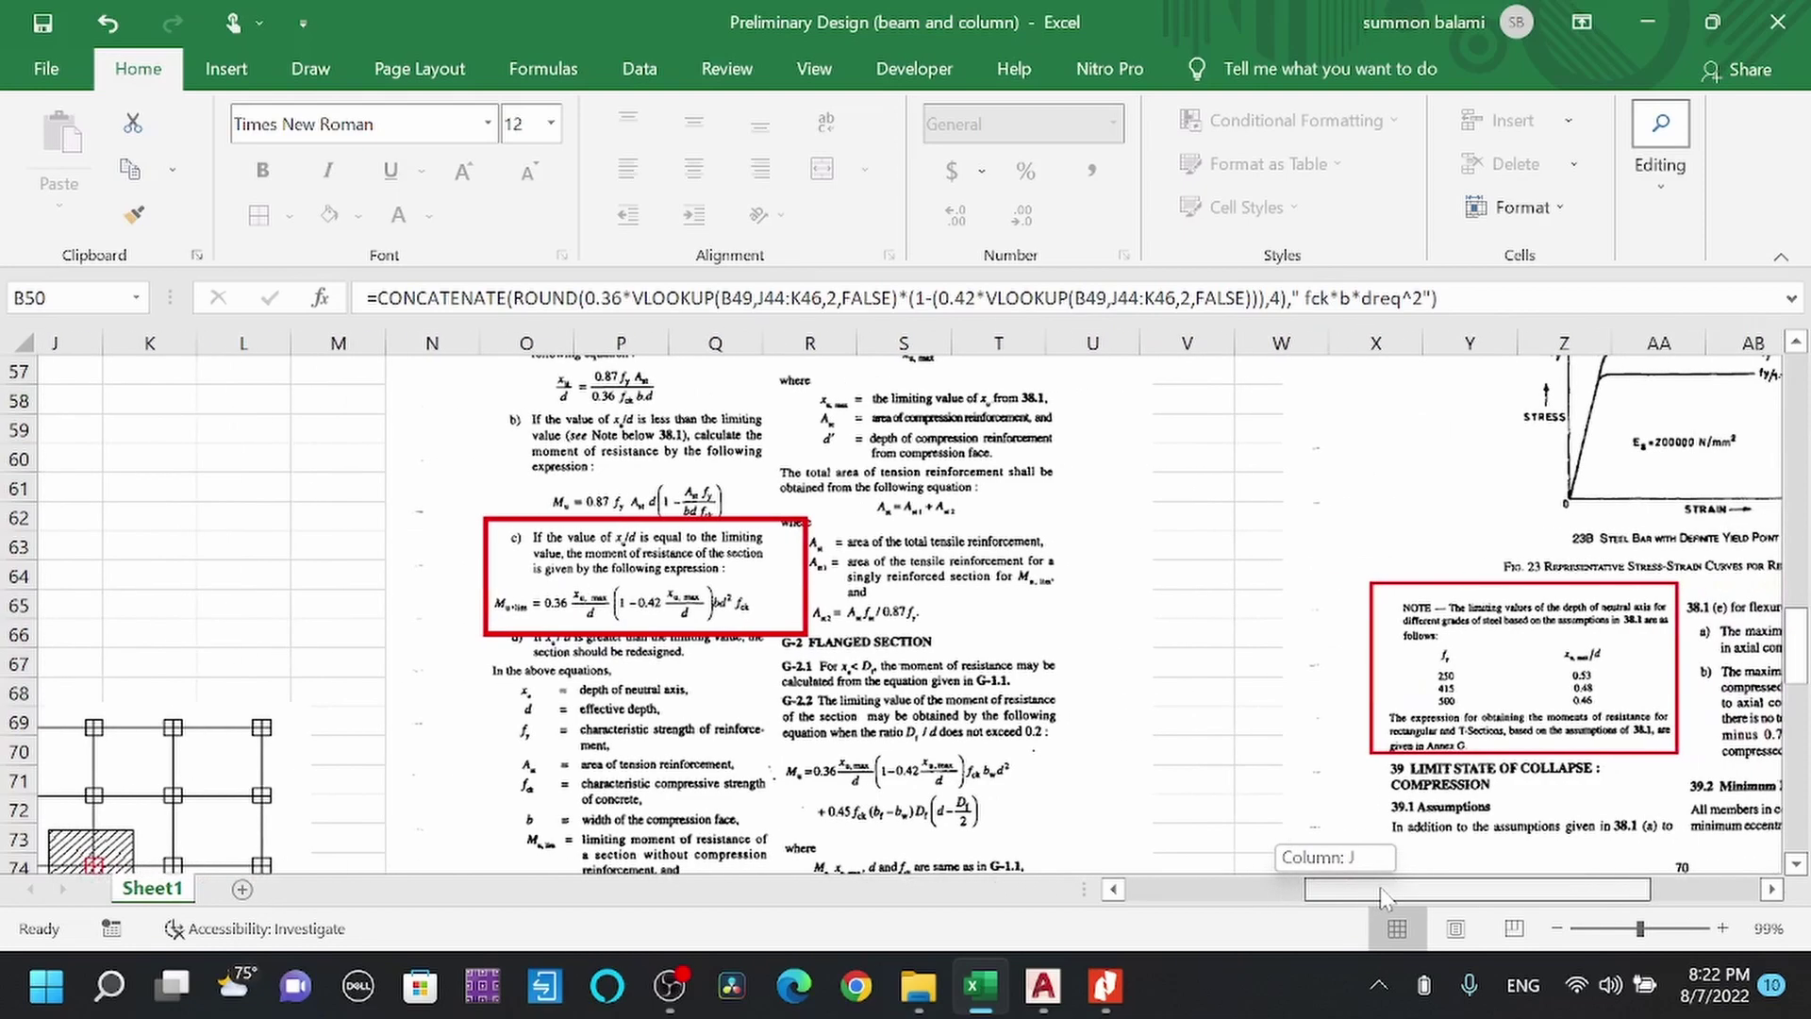
scroll(1316, 691, "right", 3)
scroll(1316, 691, "down", 1)
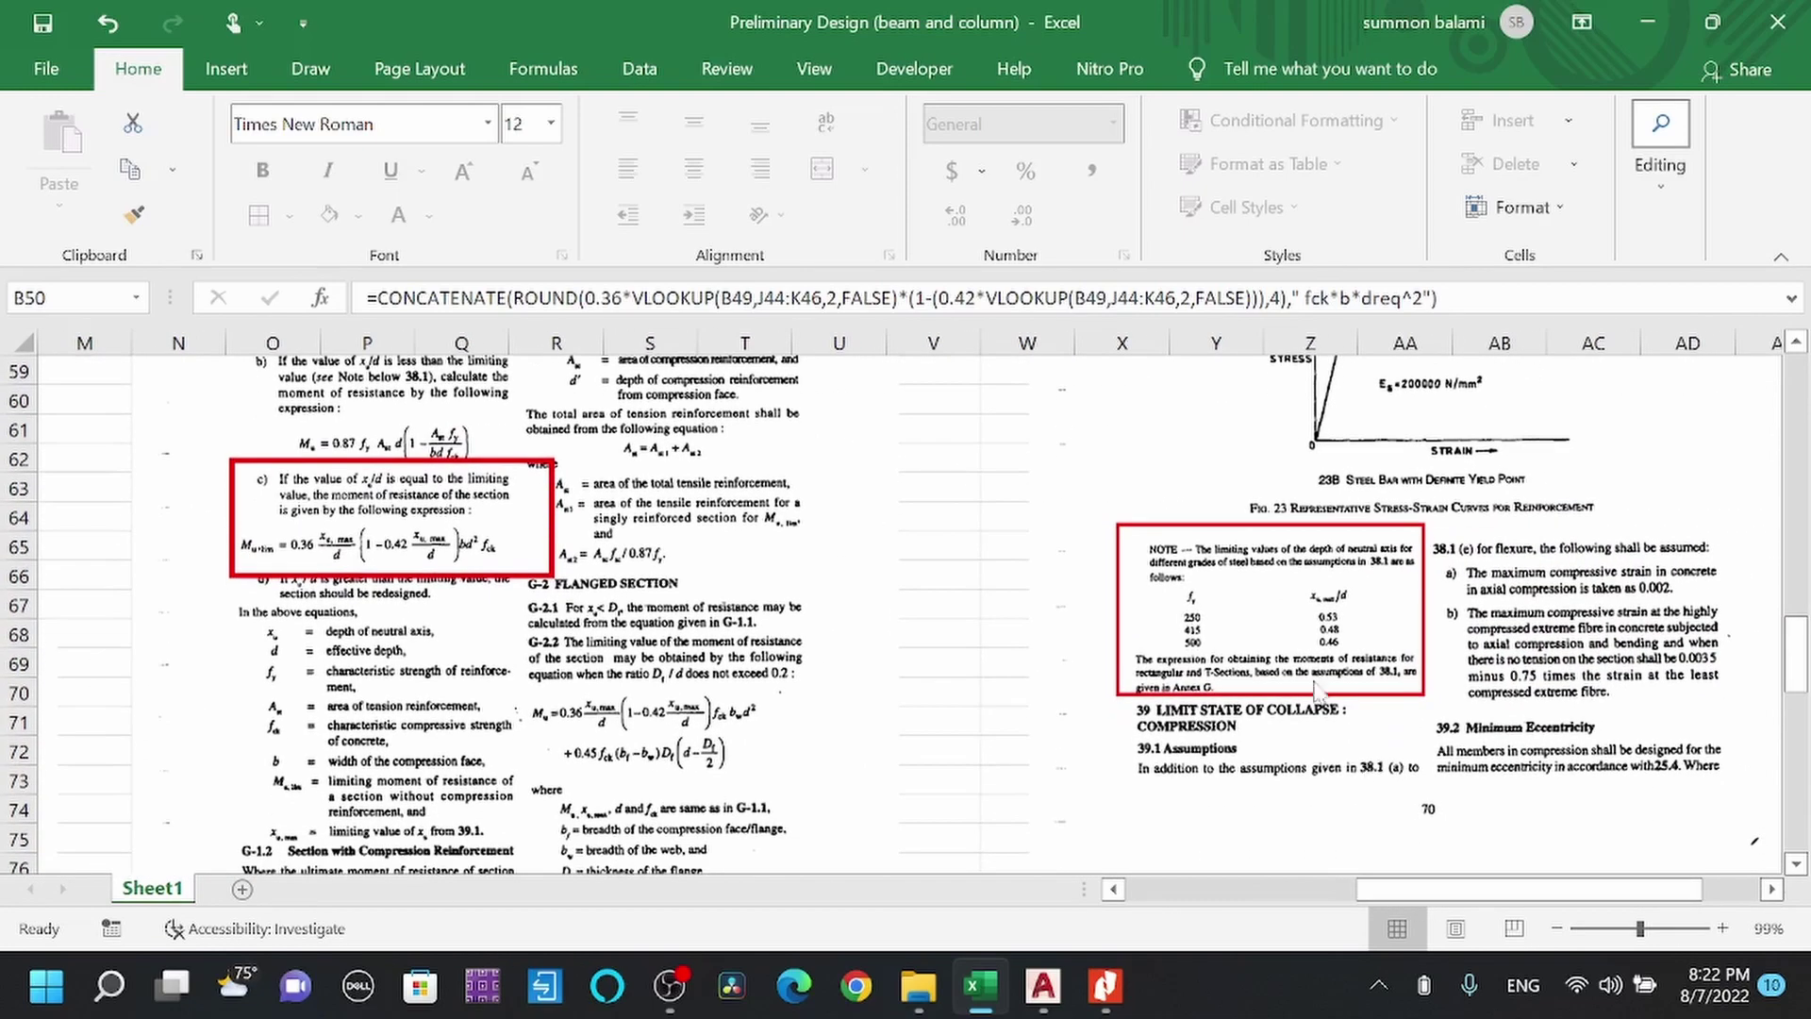
scroll(1316, 692, "down", 3)
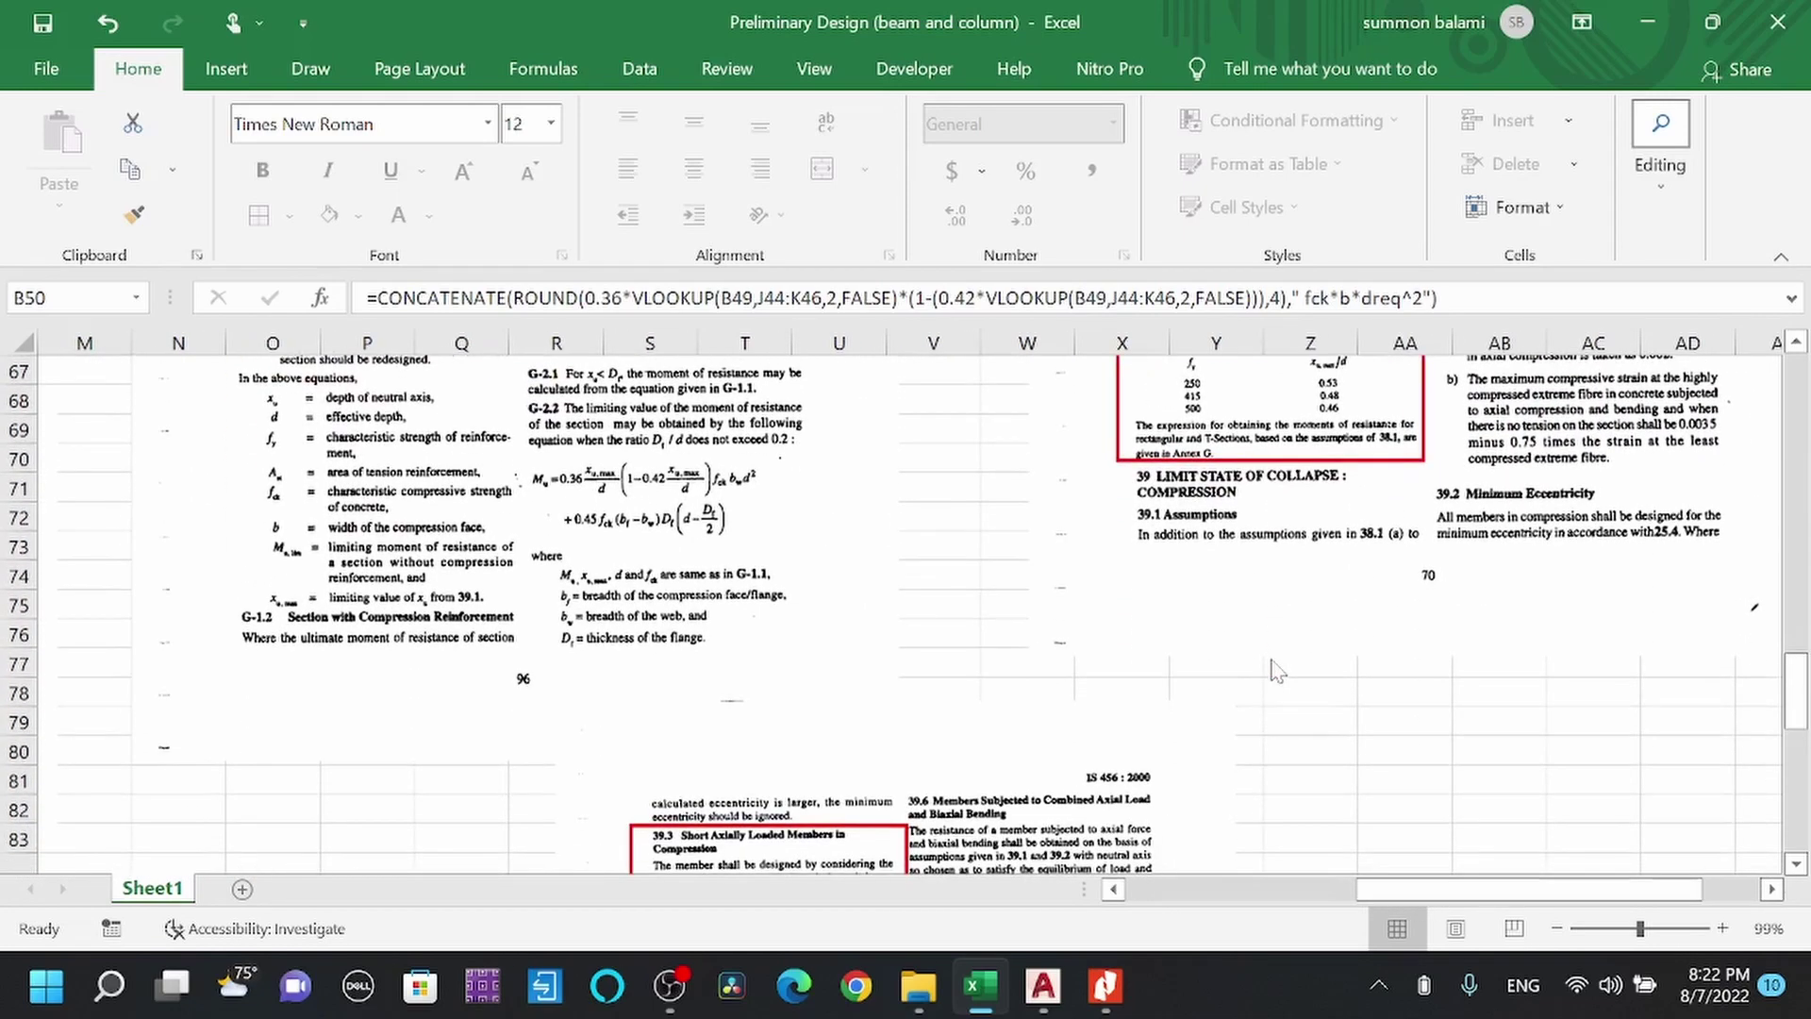
scroll(1278, 672, "up", 8)
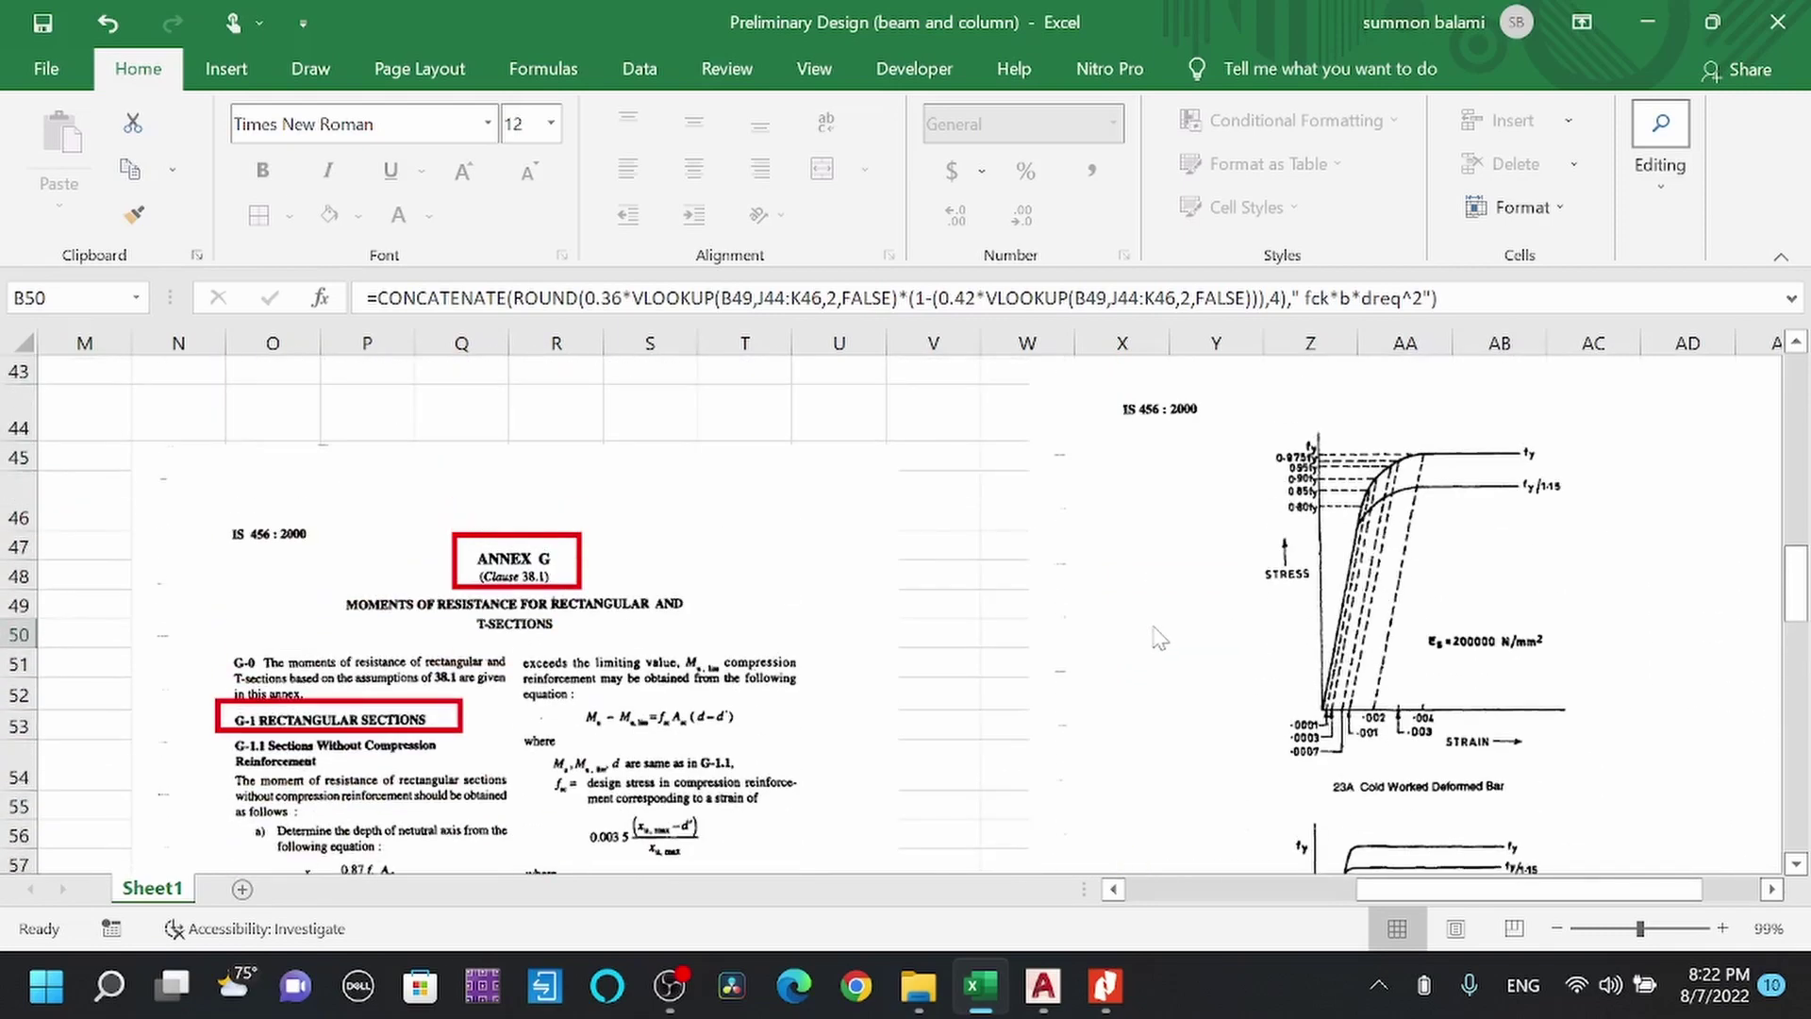
Examine the boxed limiting moment expression in Annex G and the limiting neutral axis note, and return to the Mu.lim calculation rows.
scroll(1462, 623, "down", 3)
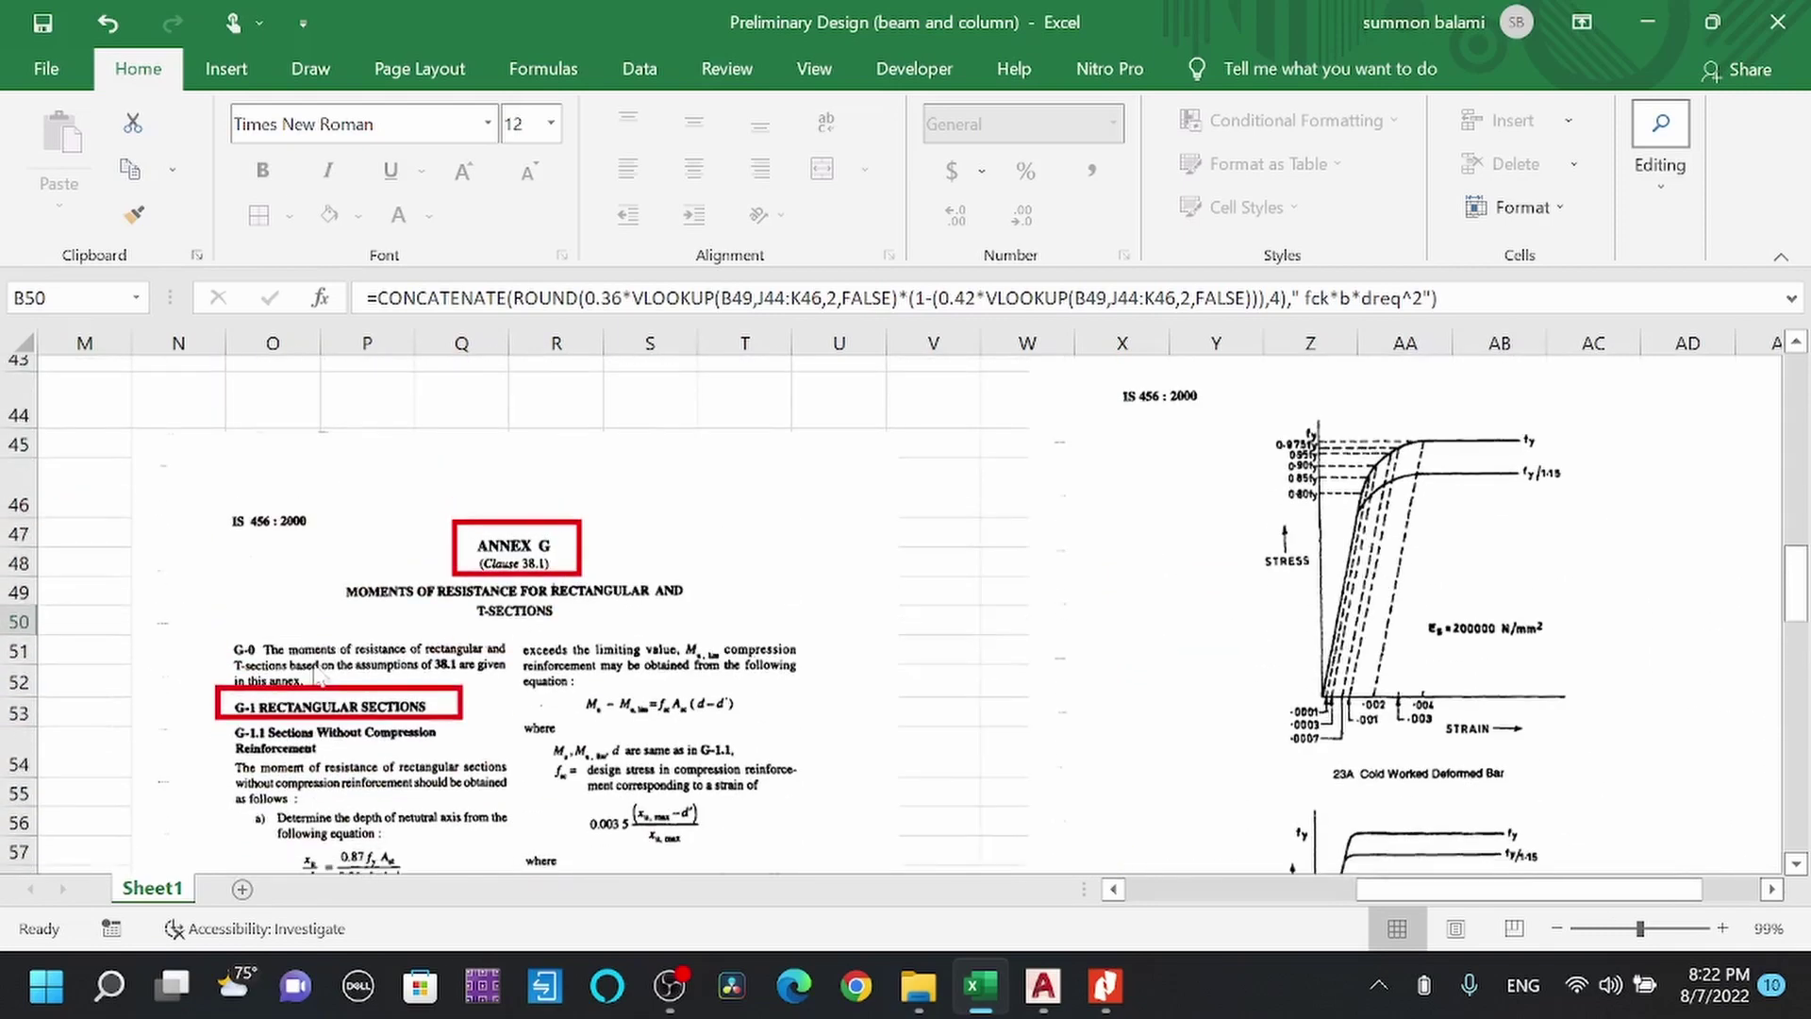
scroll(1463, 623, "up", 2)
scroll(1298, 598, "down", 4)
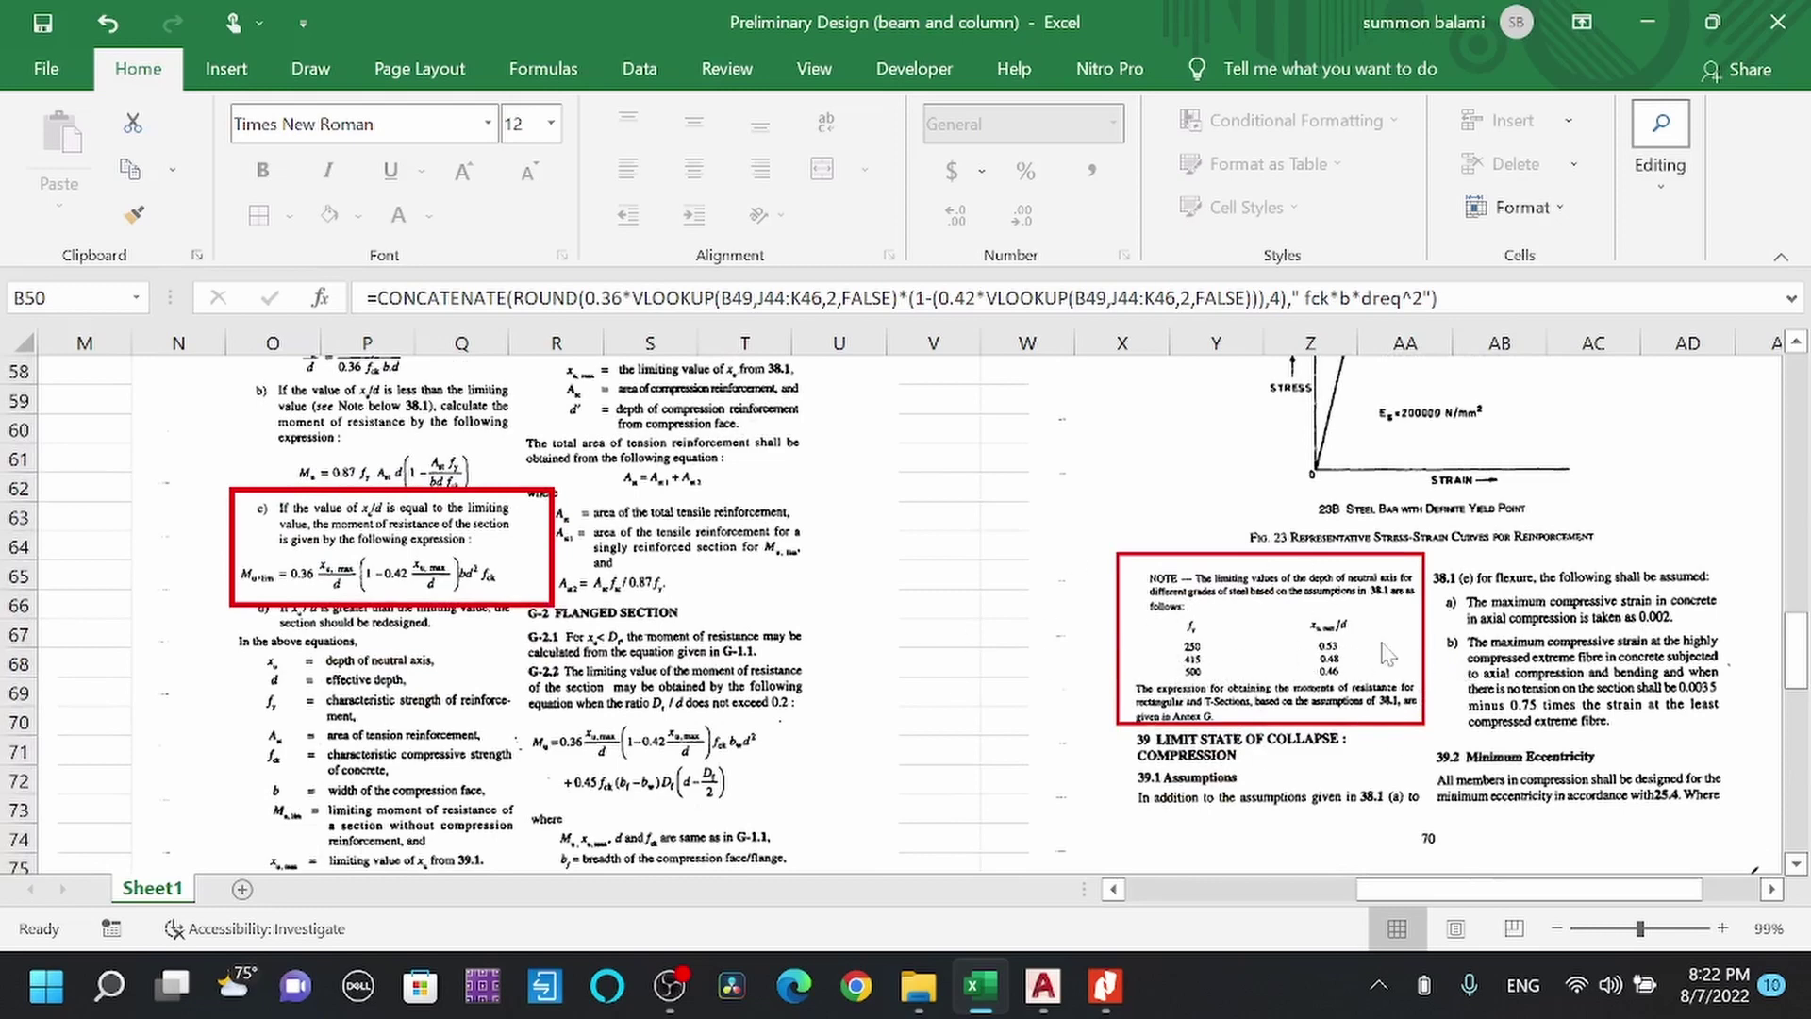
left_click_drag(1407, 889, 1281, 907)
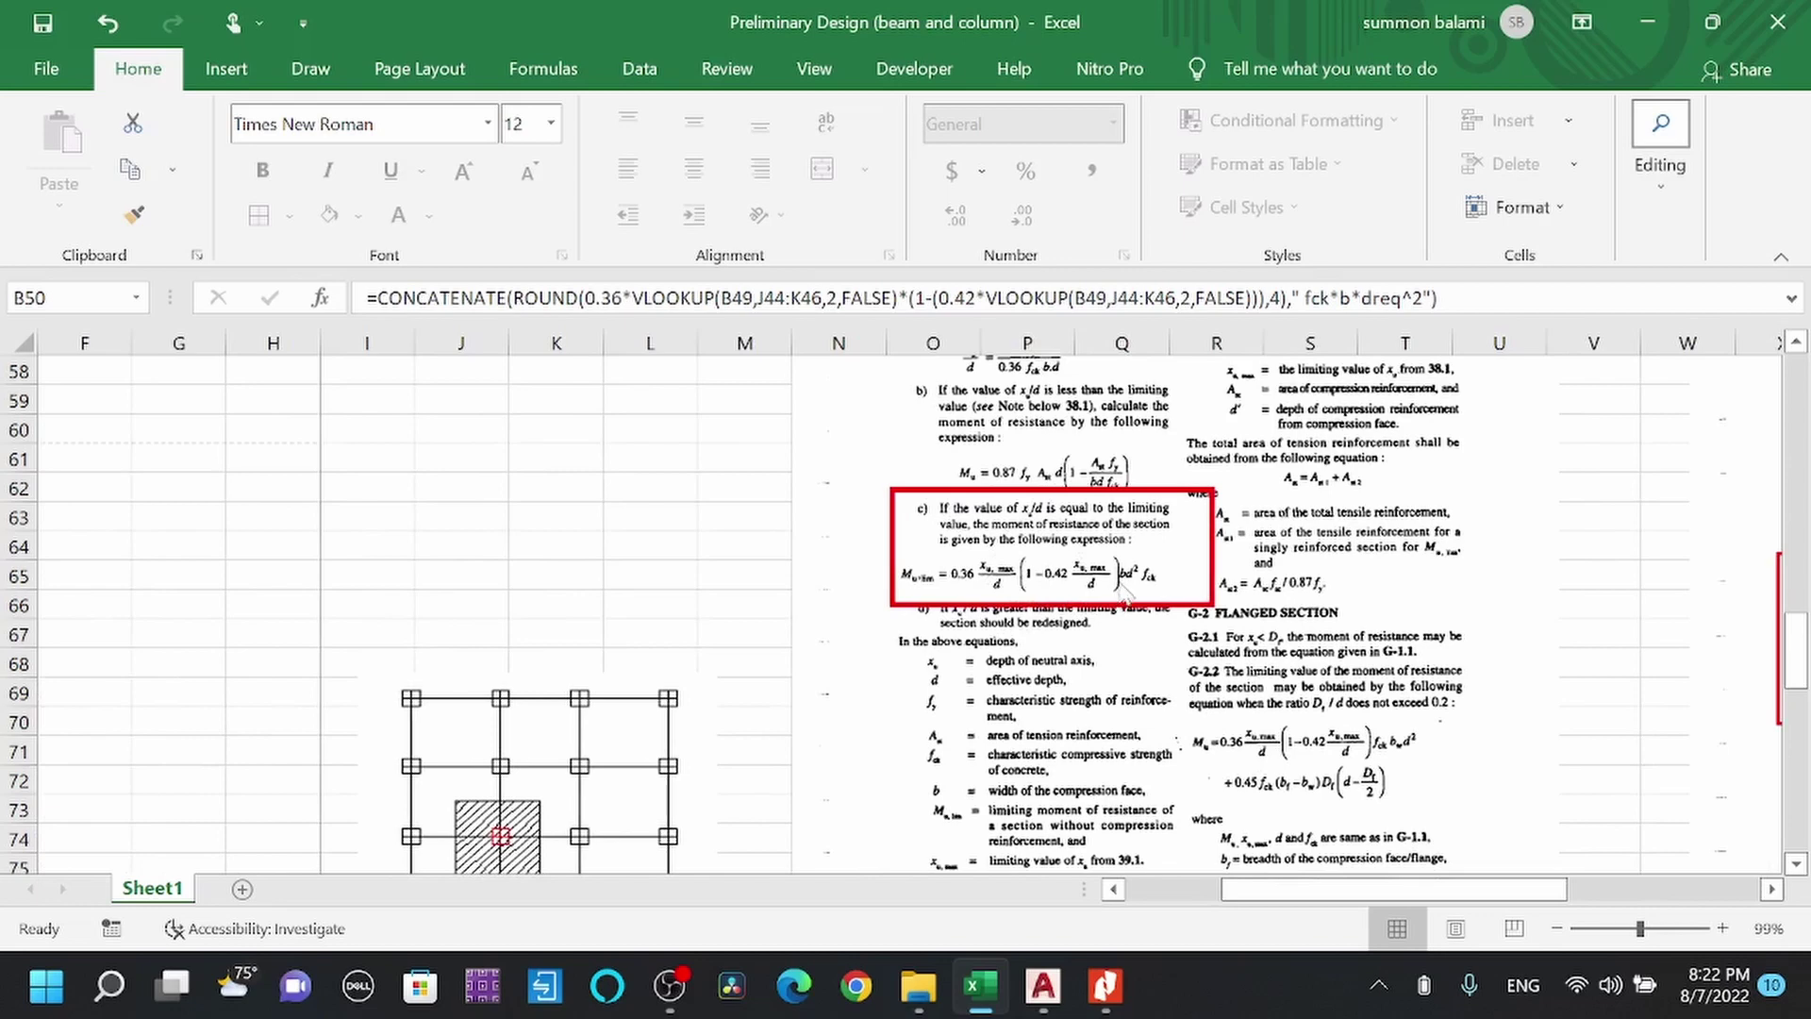
left_click_drag(1258, 892, 1165, 896)
scroll(495, 670, "down", 1)
scroll(495, 671, "down", 3)
scroll(495, 671, "up", 7)
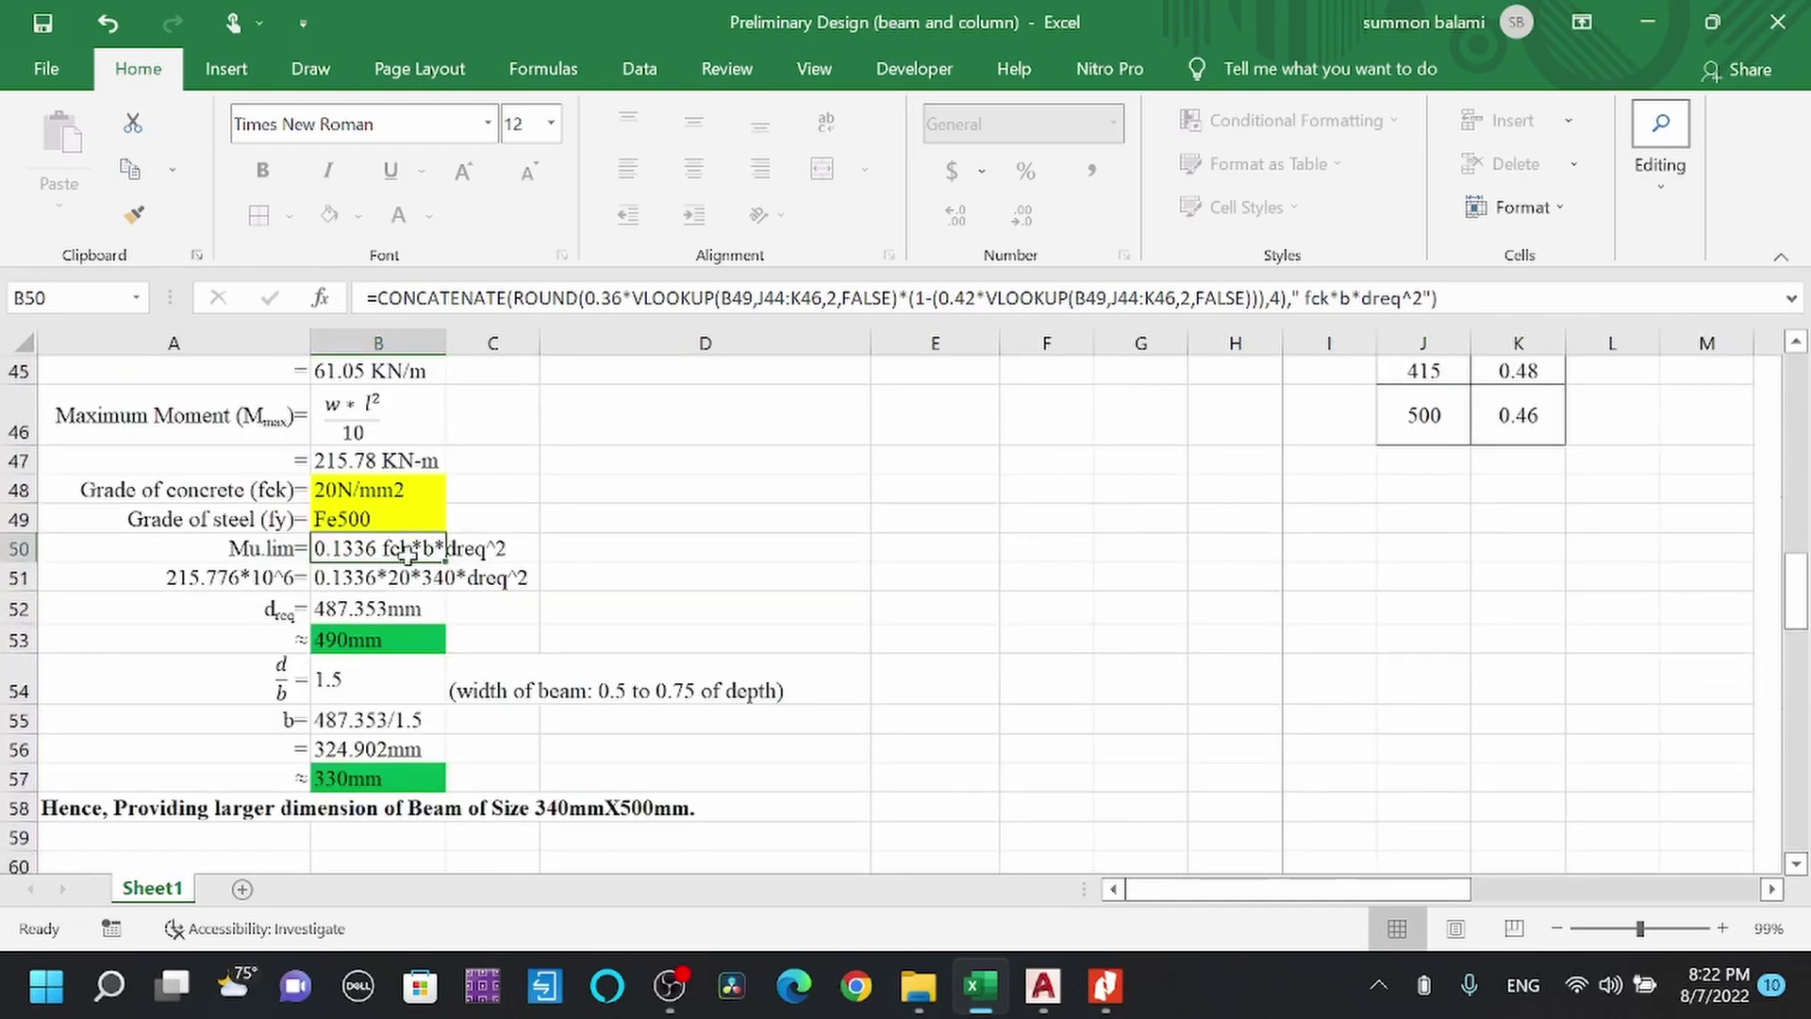
Try steel grade 415 in B49 for the Mu.lim calculation in row 50, and restore grade 500.
left_click(19, 548)
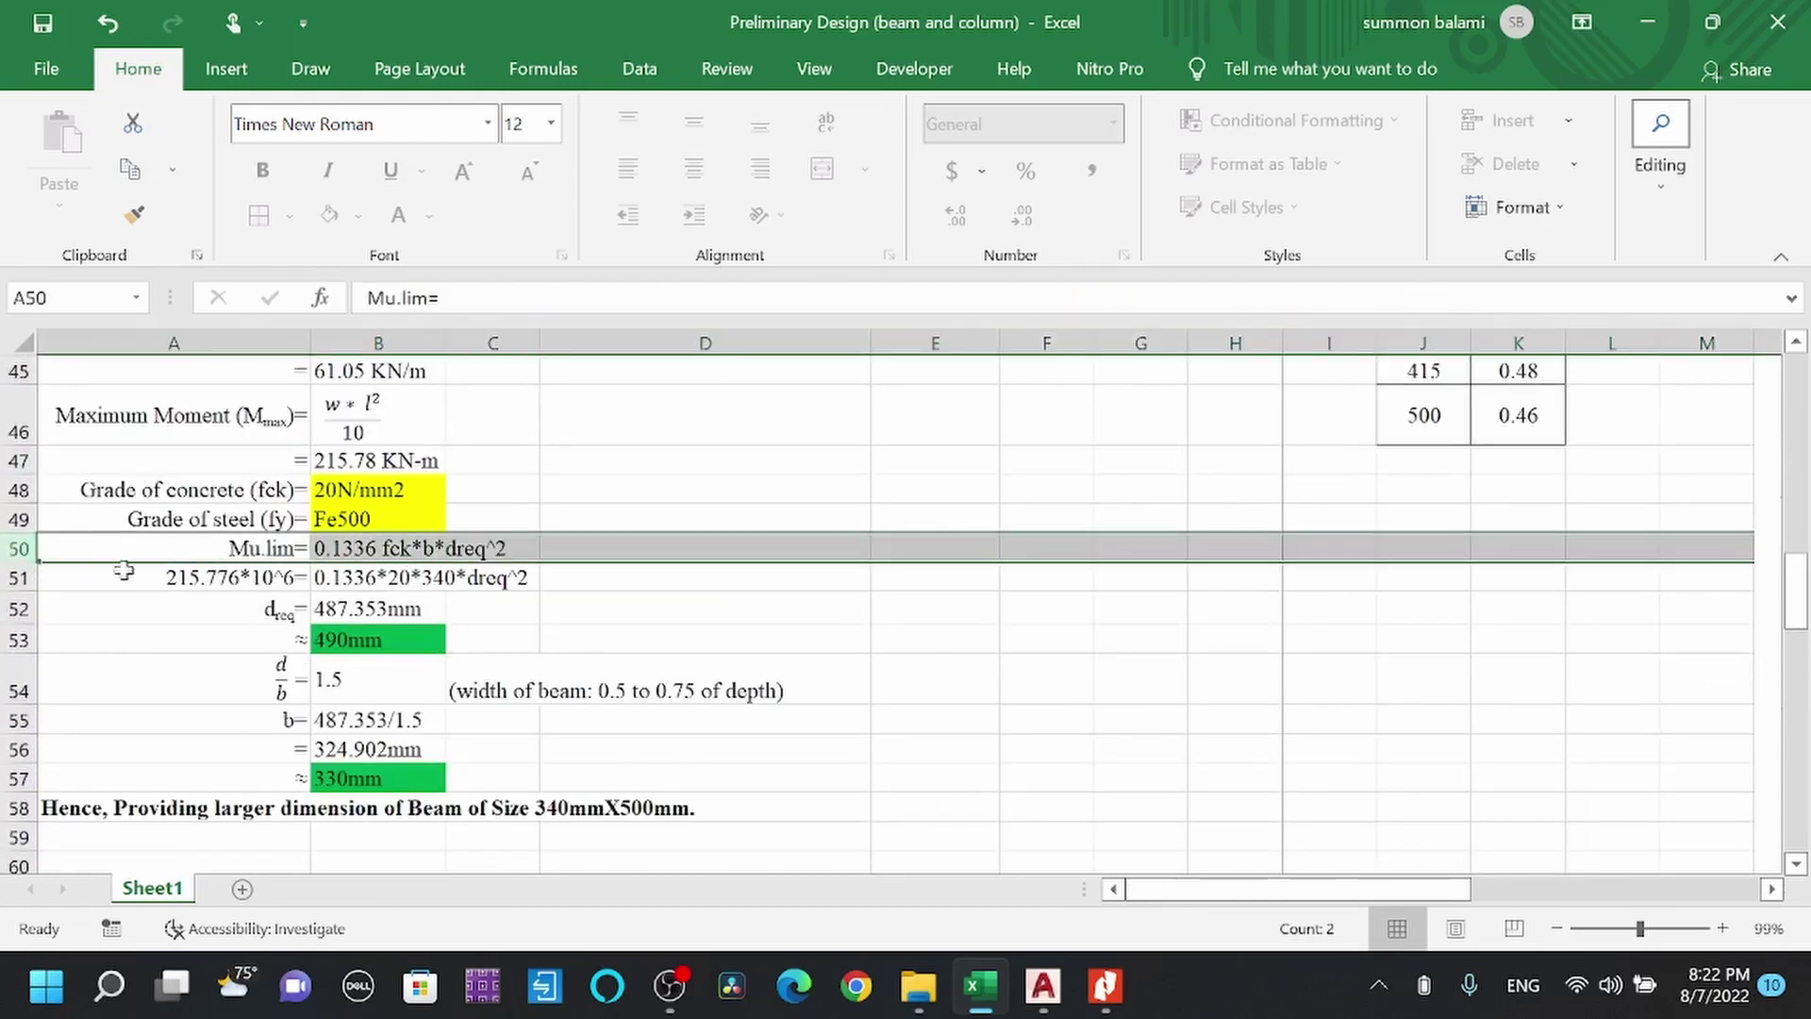
left_click(365, 515)
left_click(457, 519)
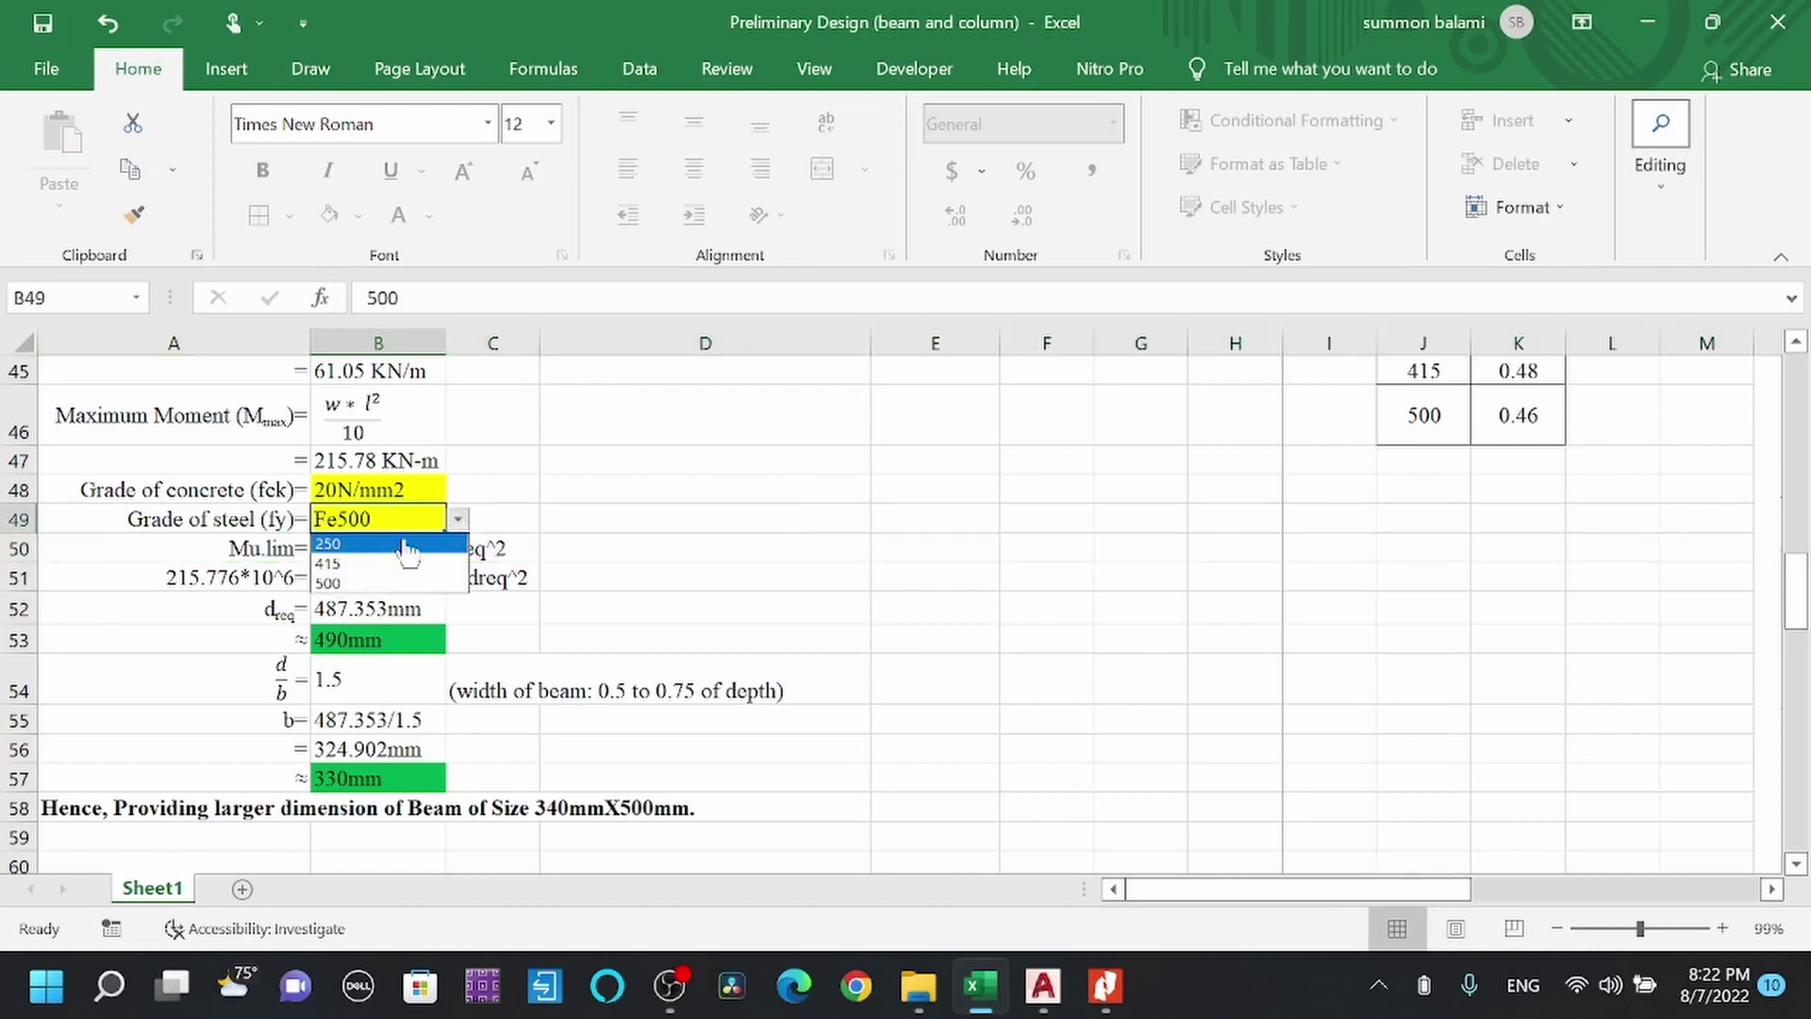
left_click(335, 564)
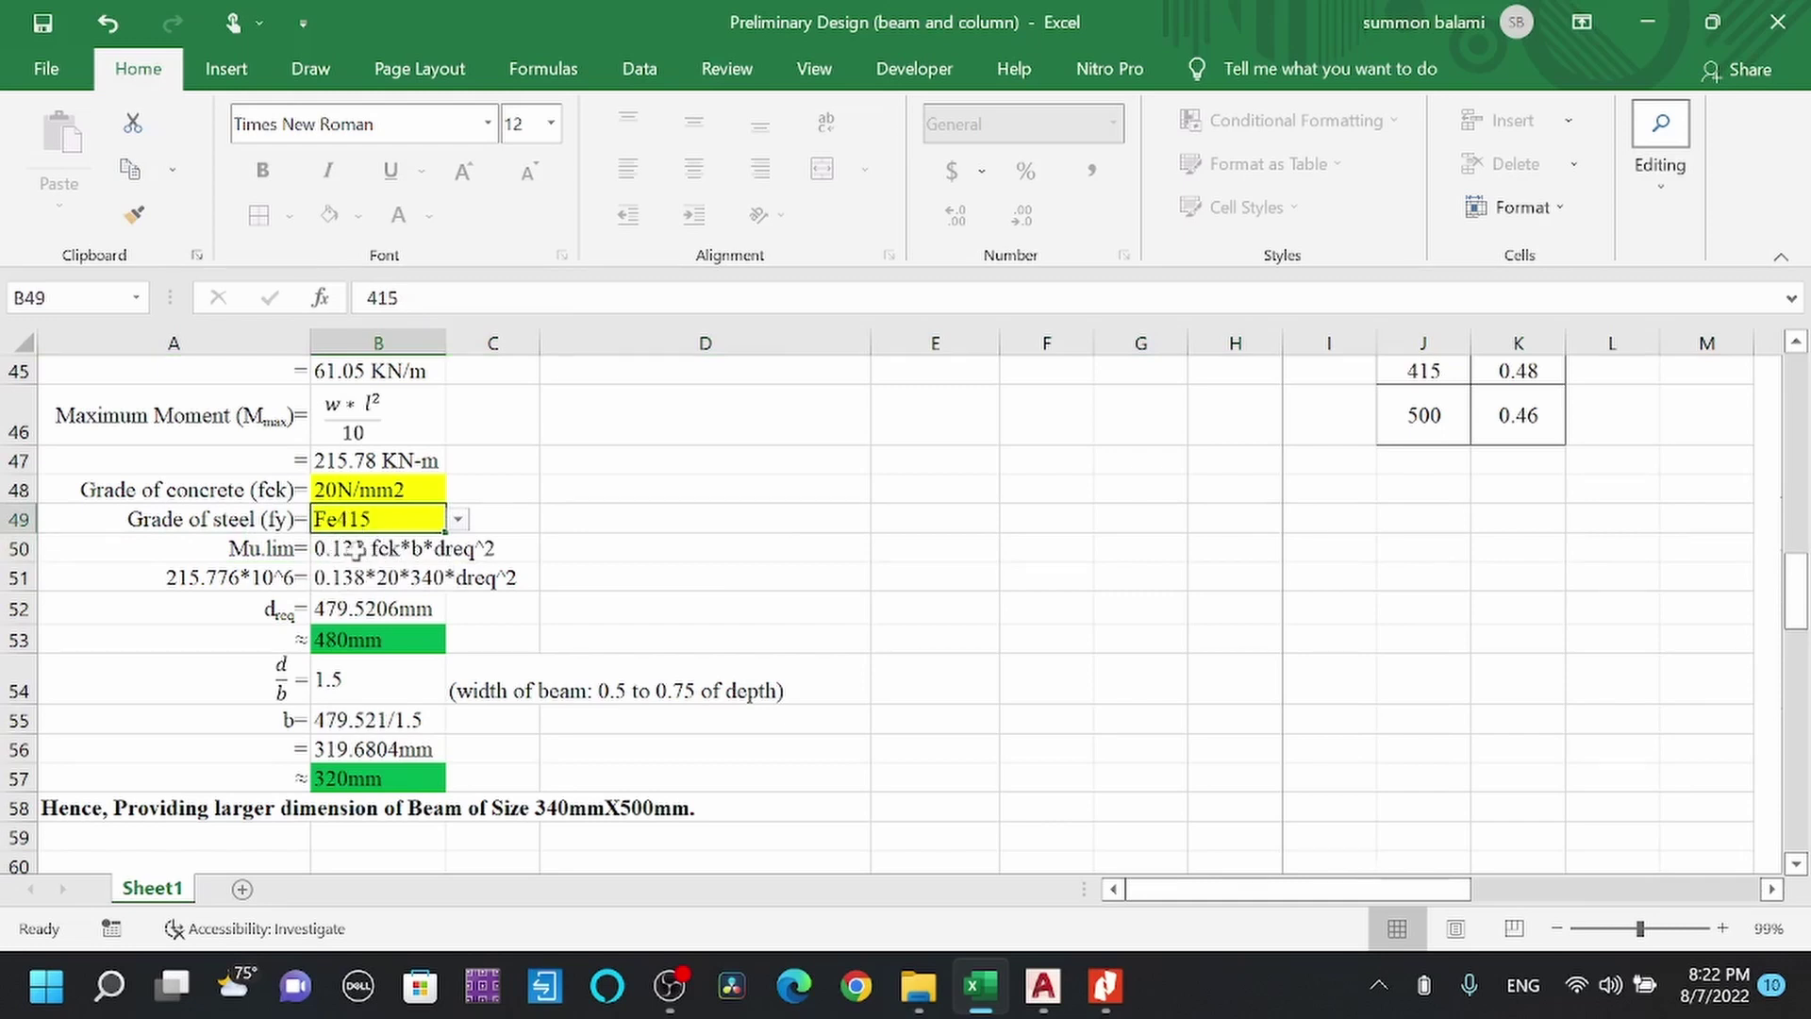
left_click(356, 549)
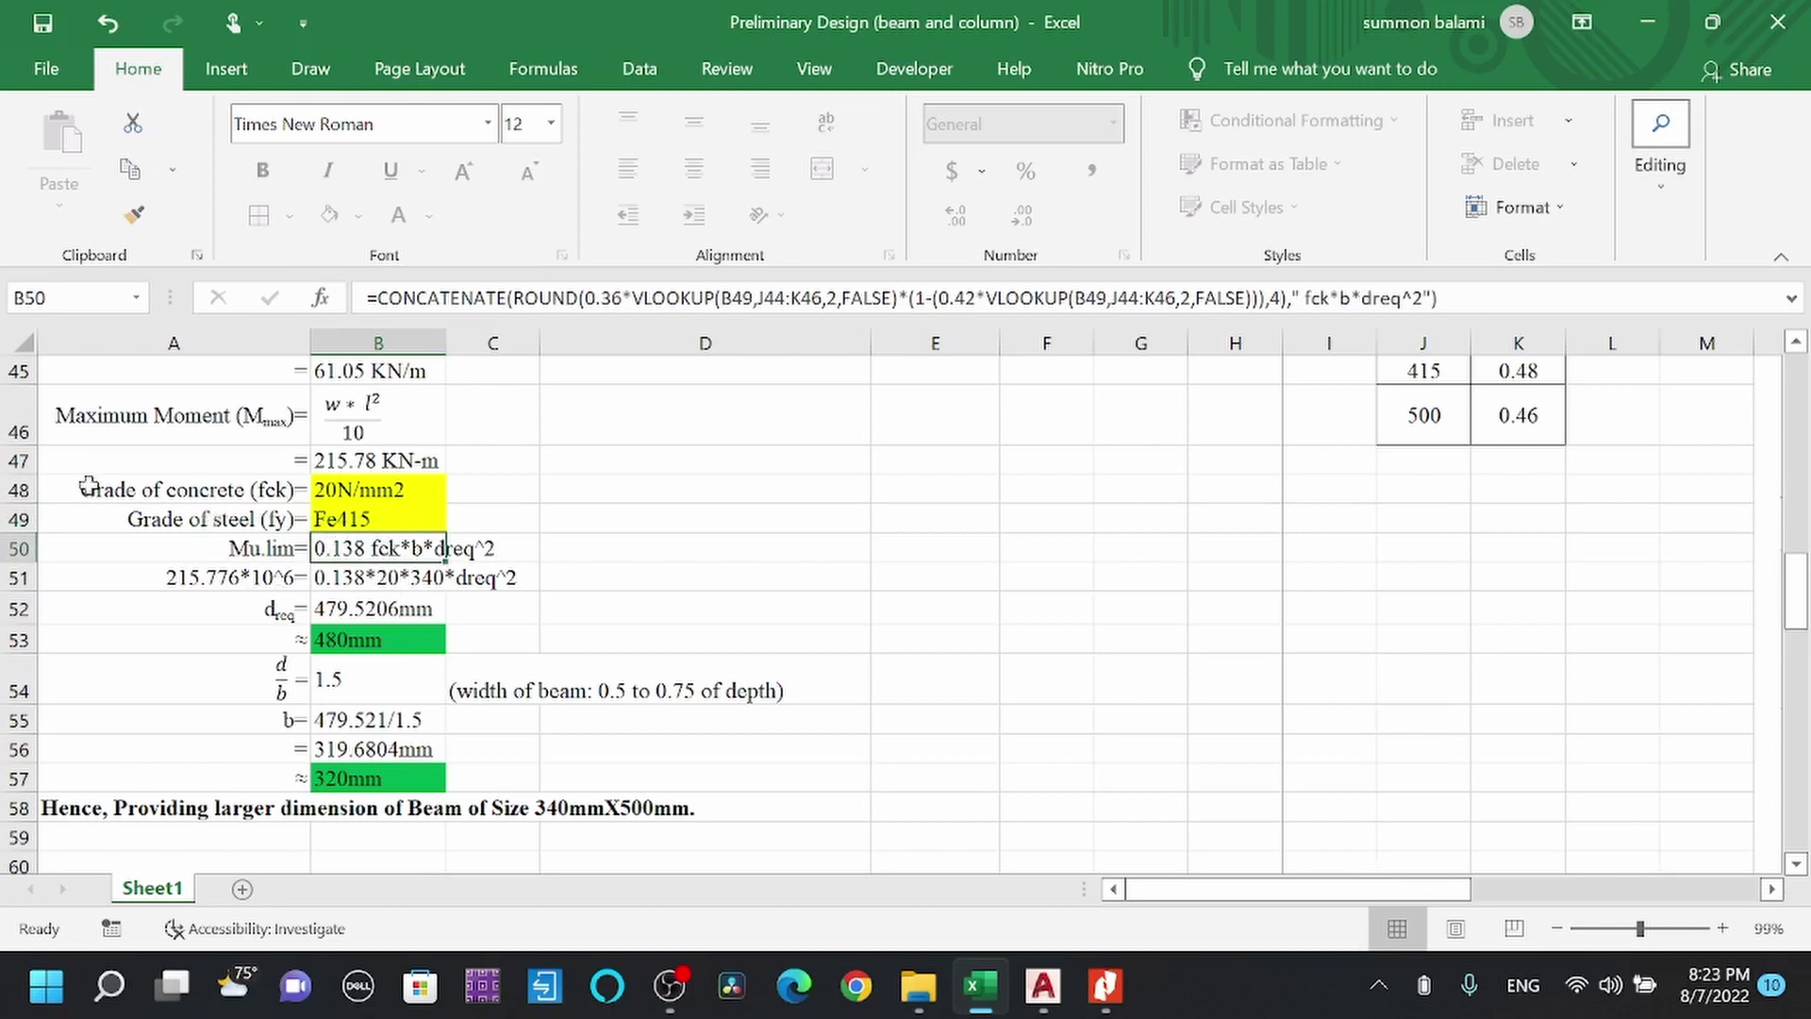
left_click(18, 549)
left_click(365, 518)
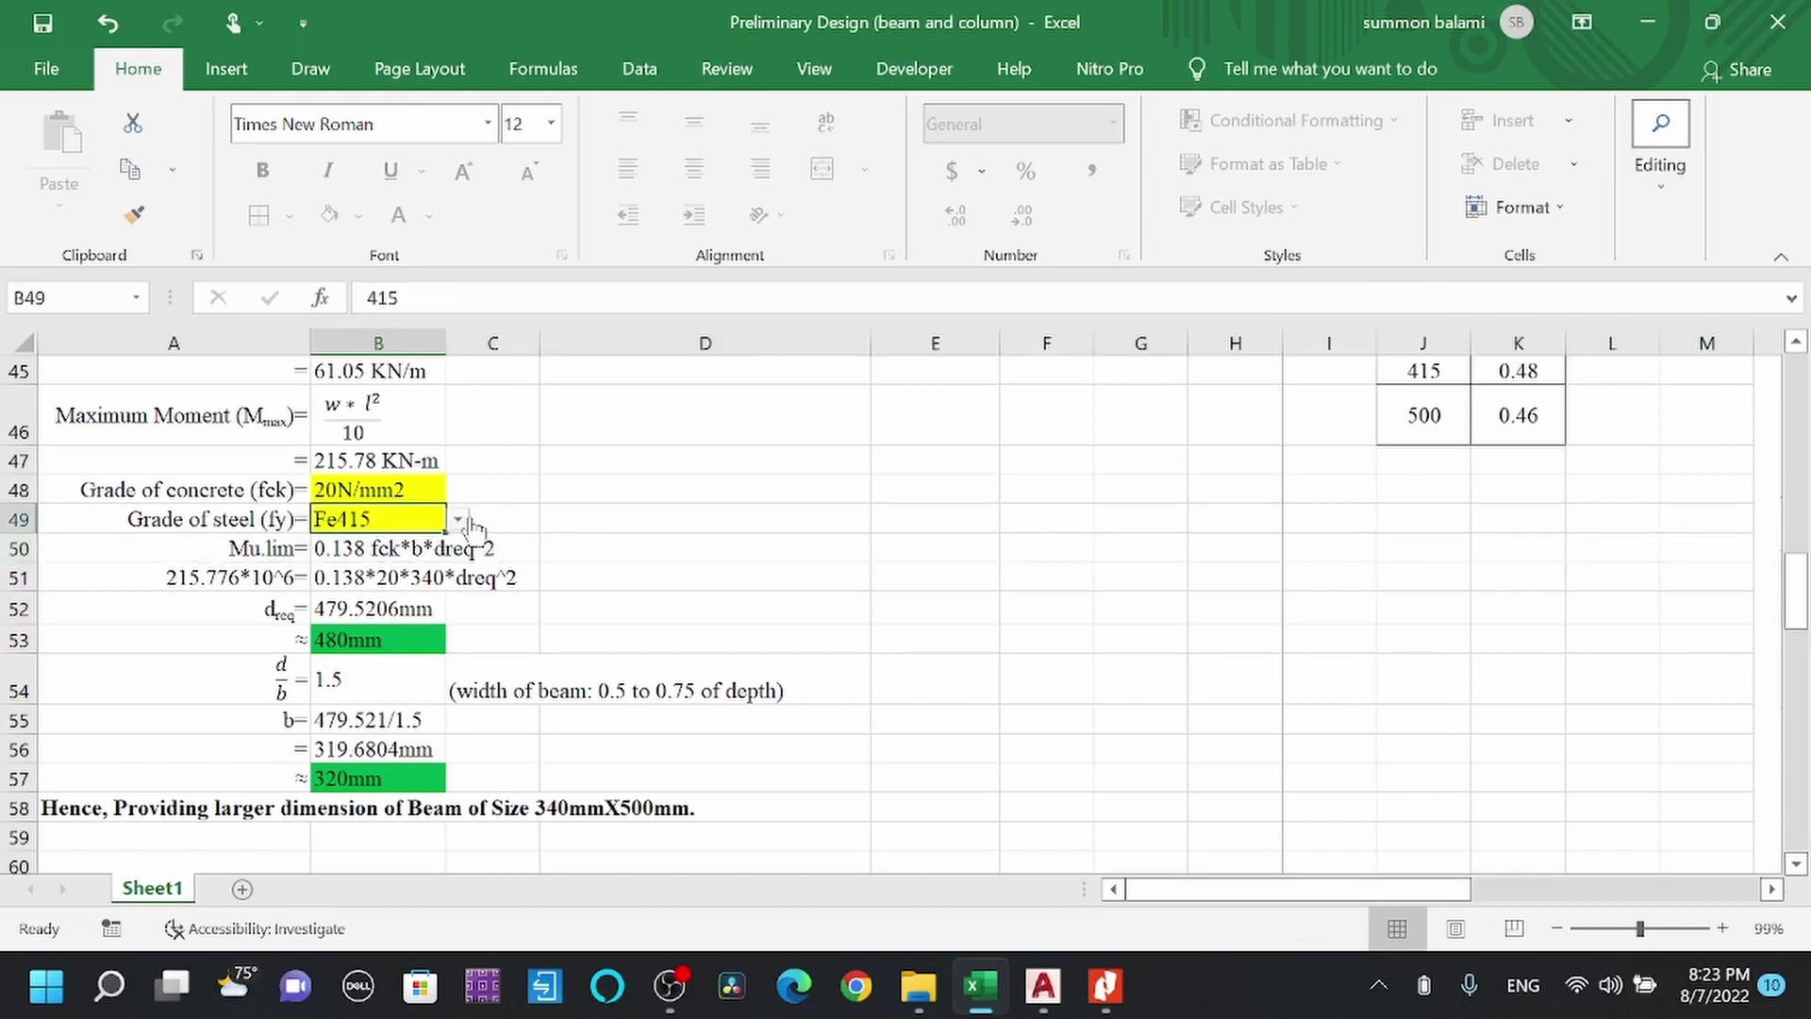
left_click(458, 520)
left_click(393, 566)
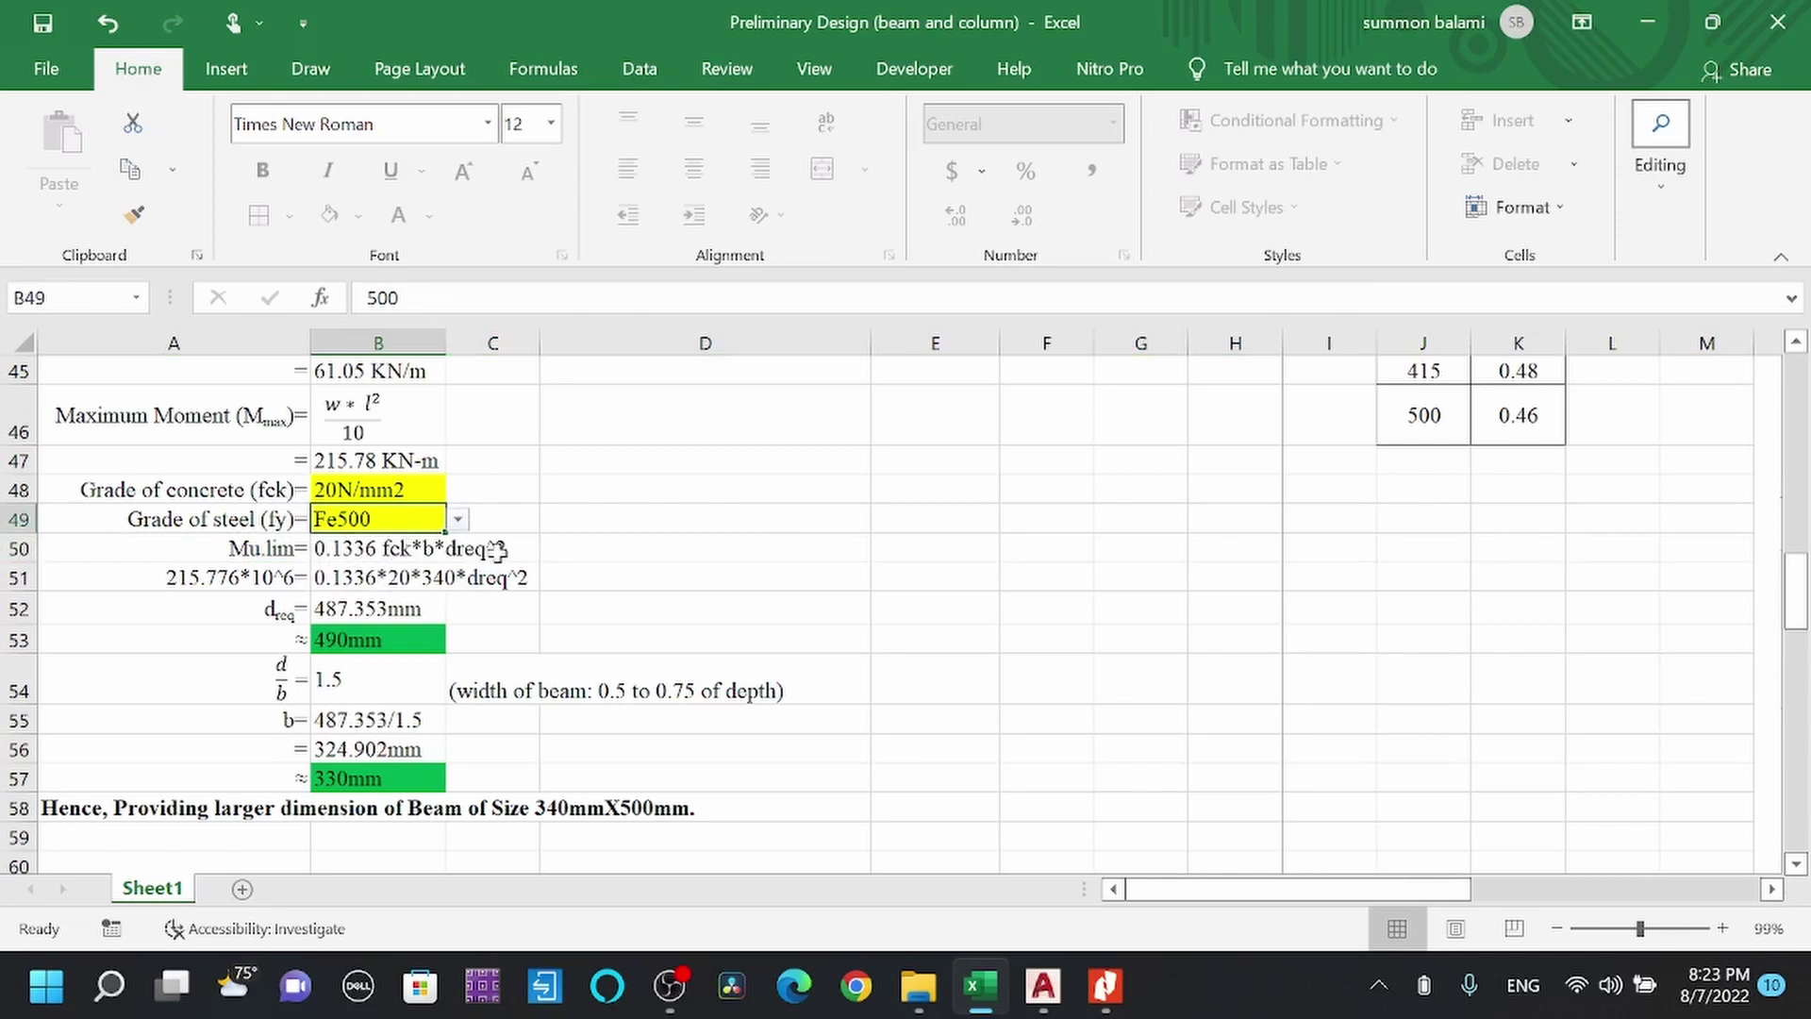
Inspect the required depth formula in B52, its rounding formula in B53 and the depth-to-width ratio in B54.
left_click(247, 615)
scroll(372, 612, "down", 1)
left_click(348, 527)
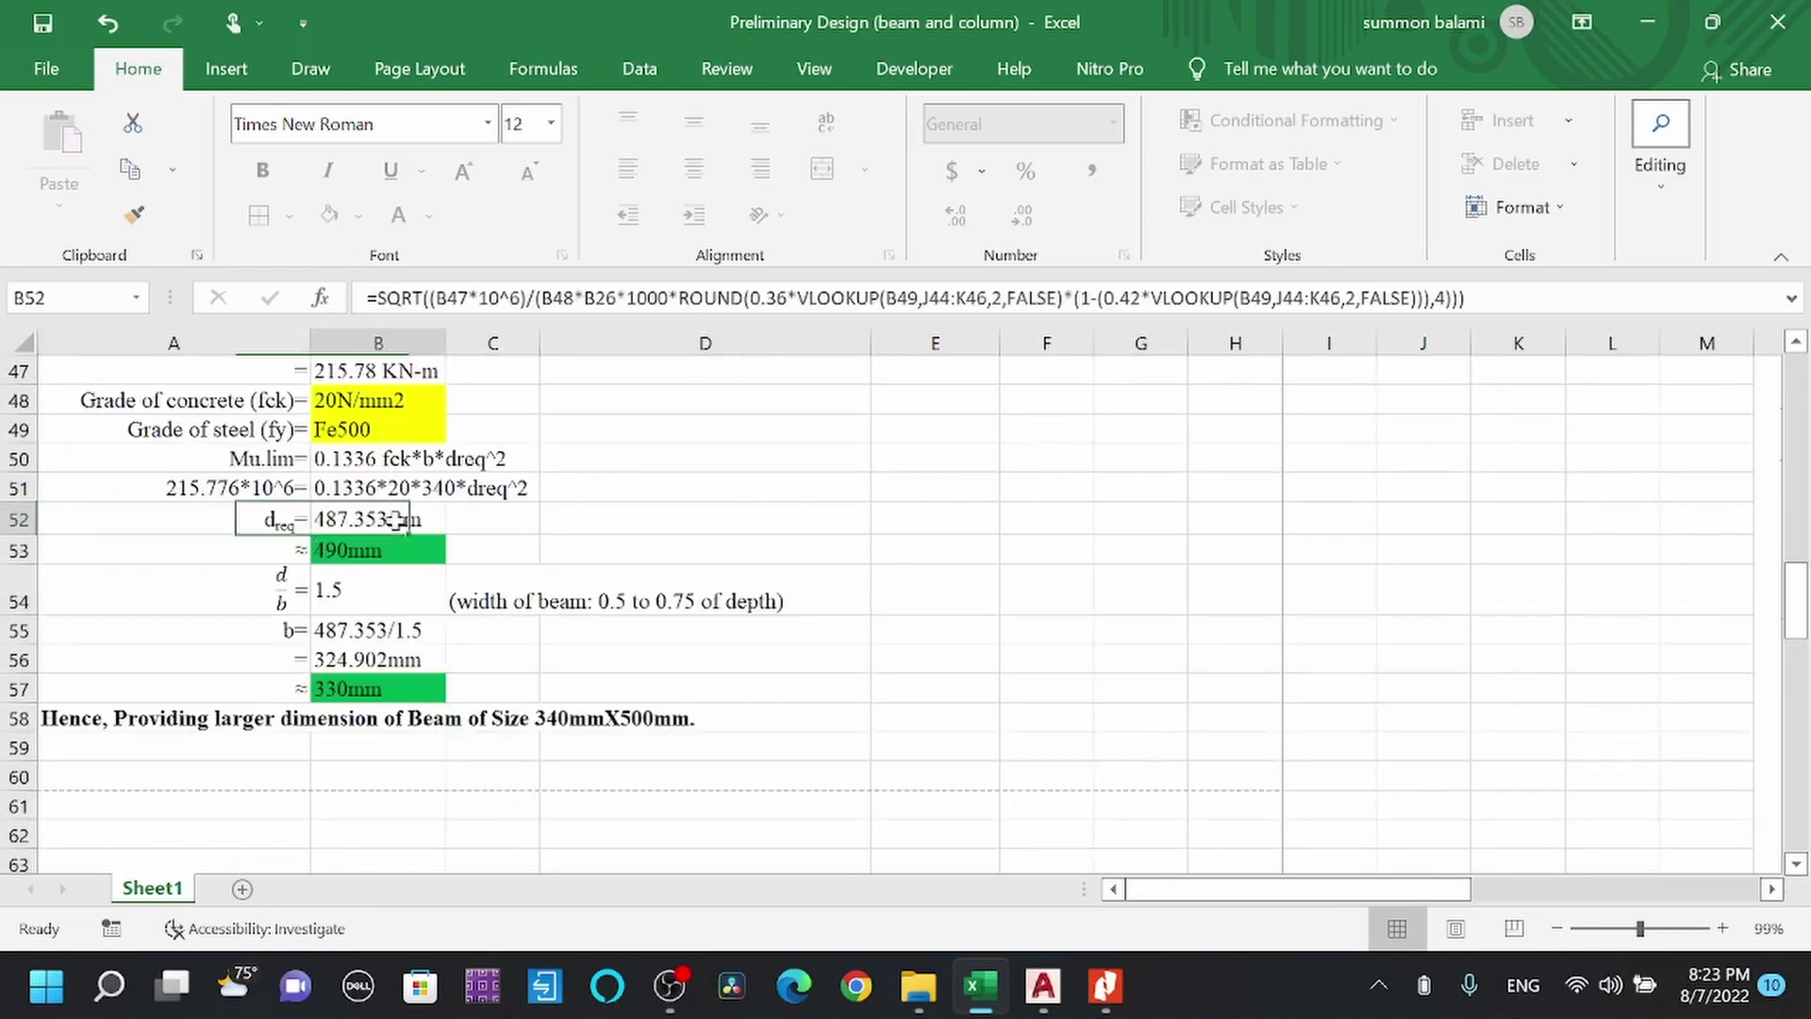
left_click(346, 554)
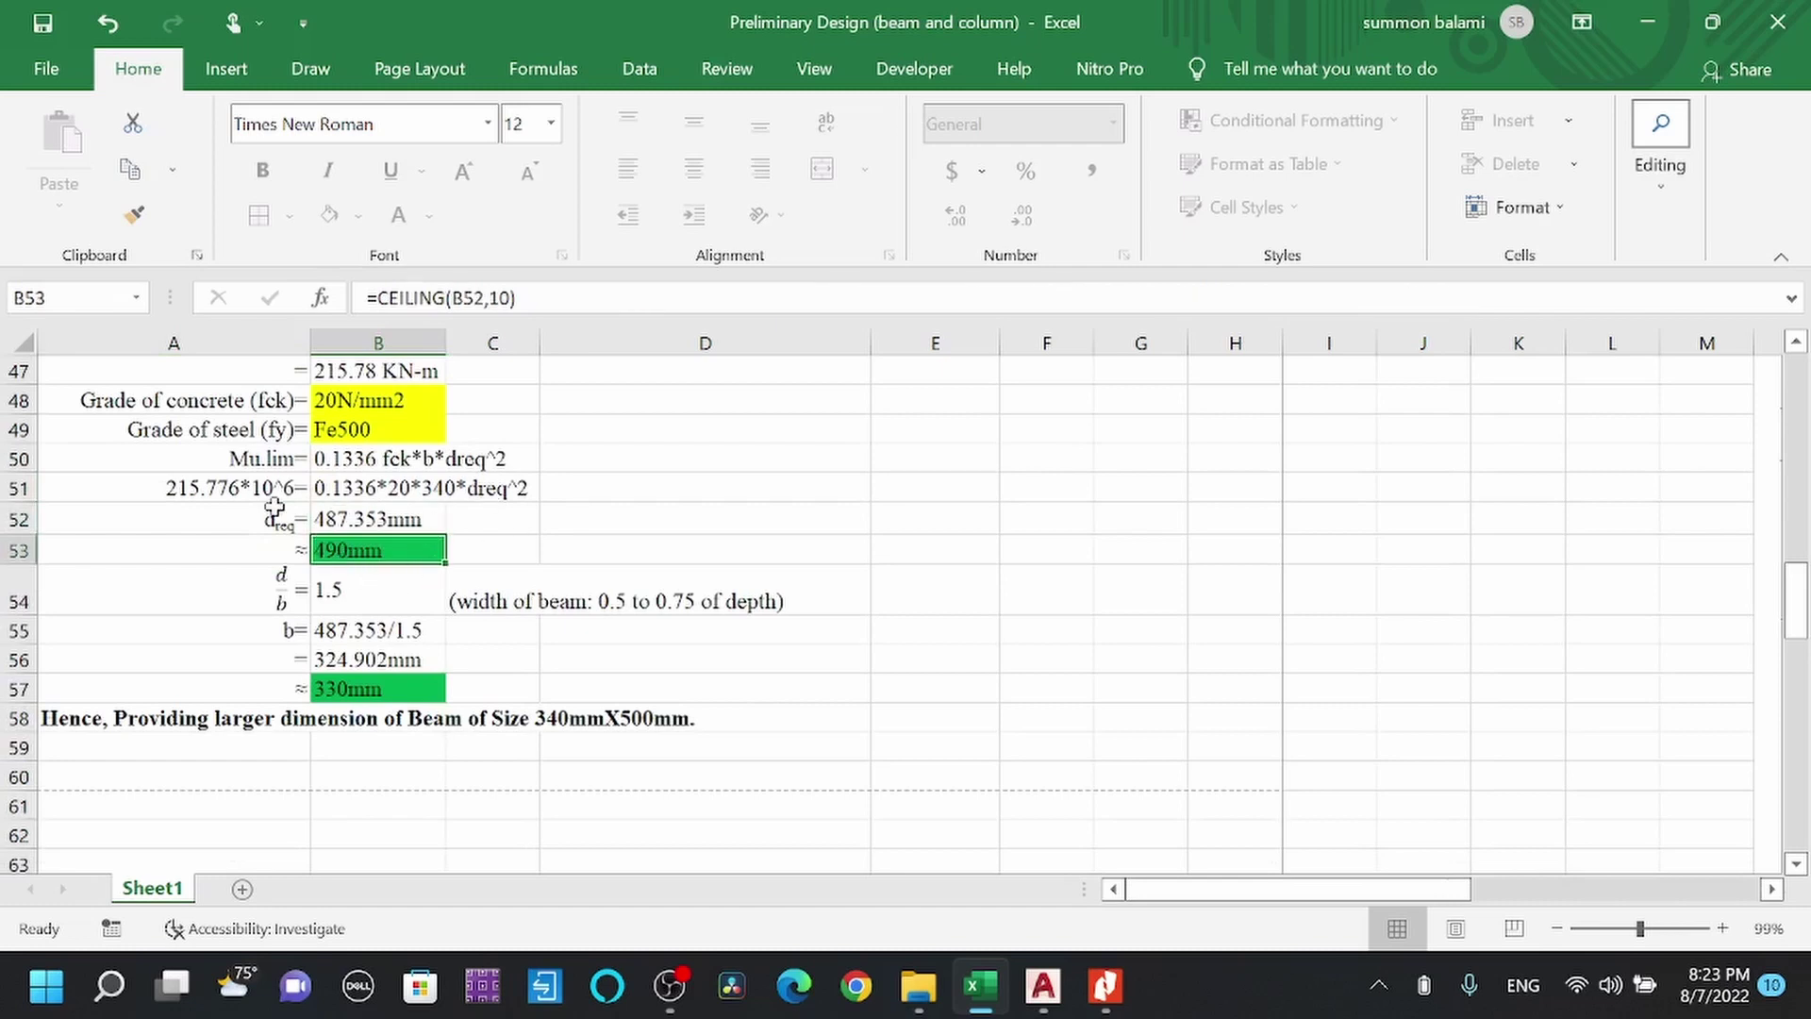
left_click(249, 583)
left_click(374, 594)
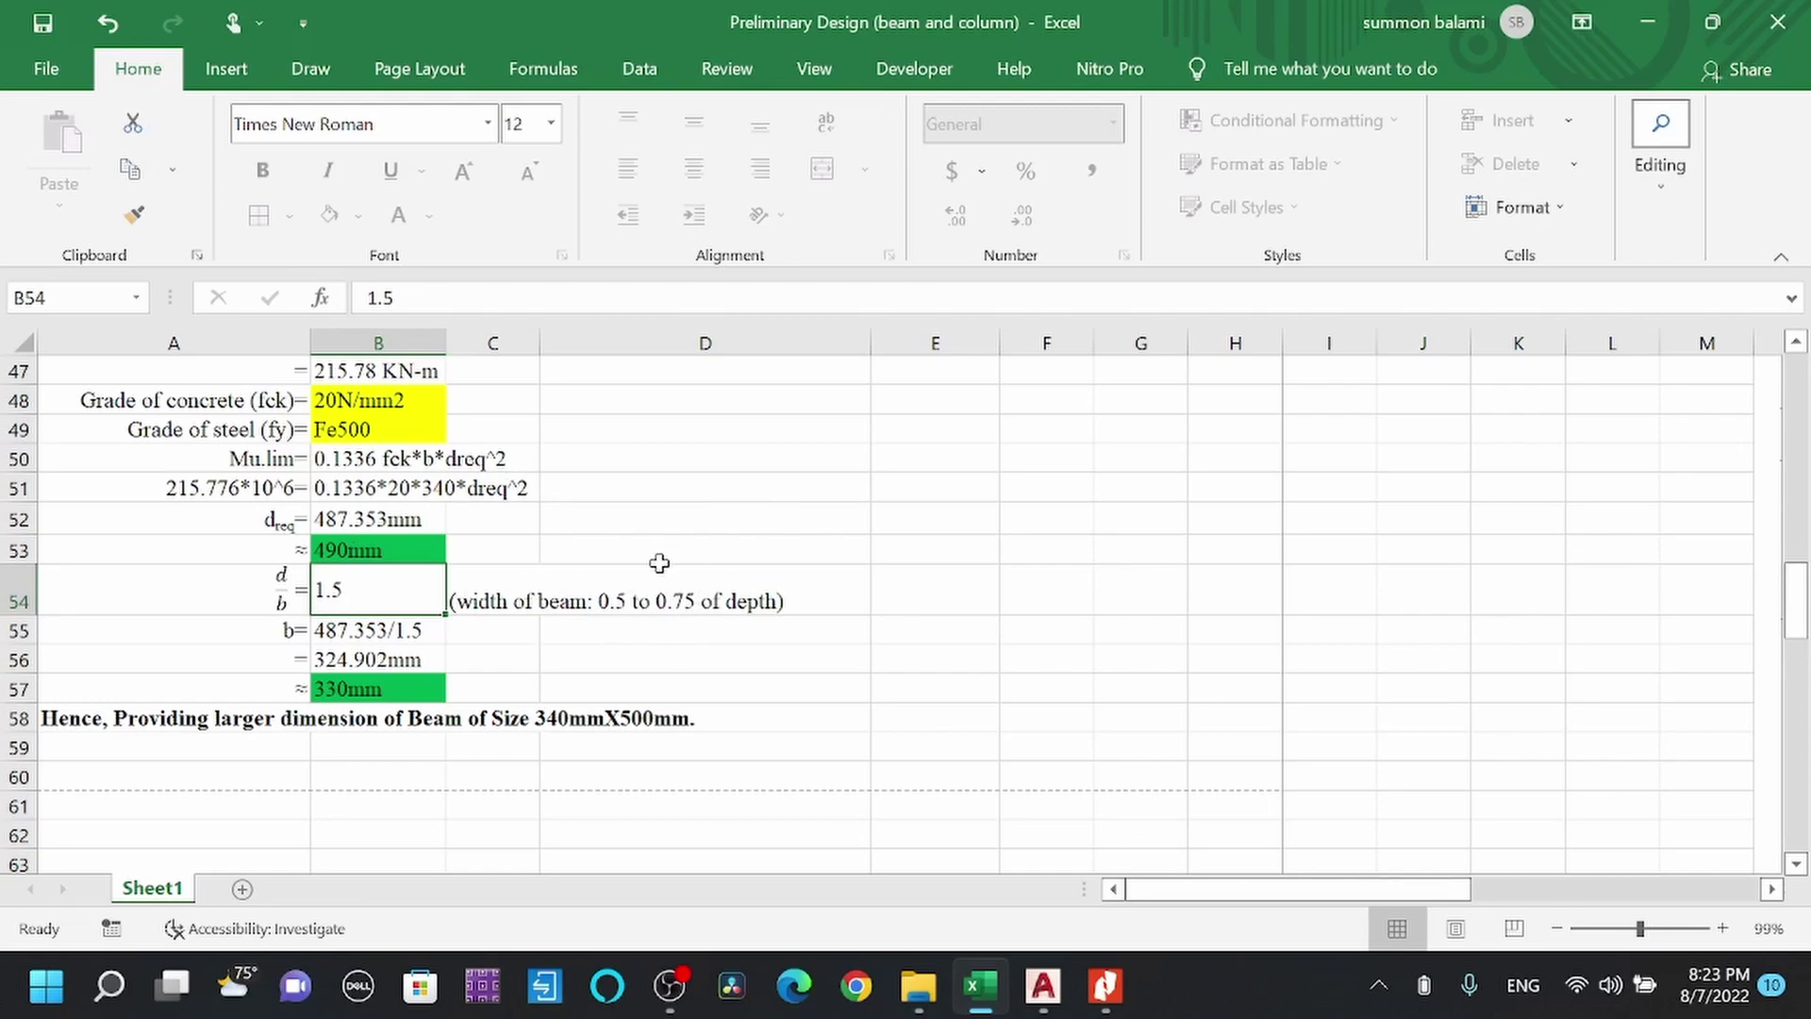
scroll(554, 566, "down", 1)
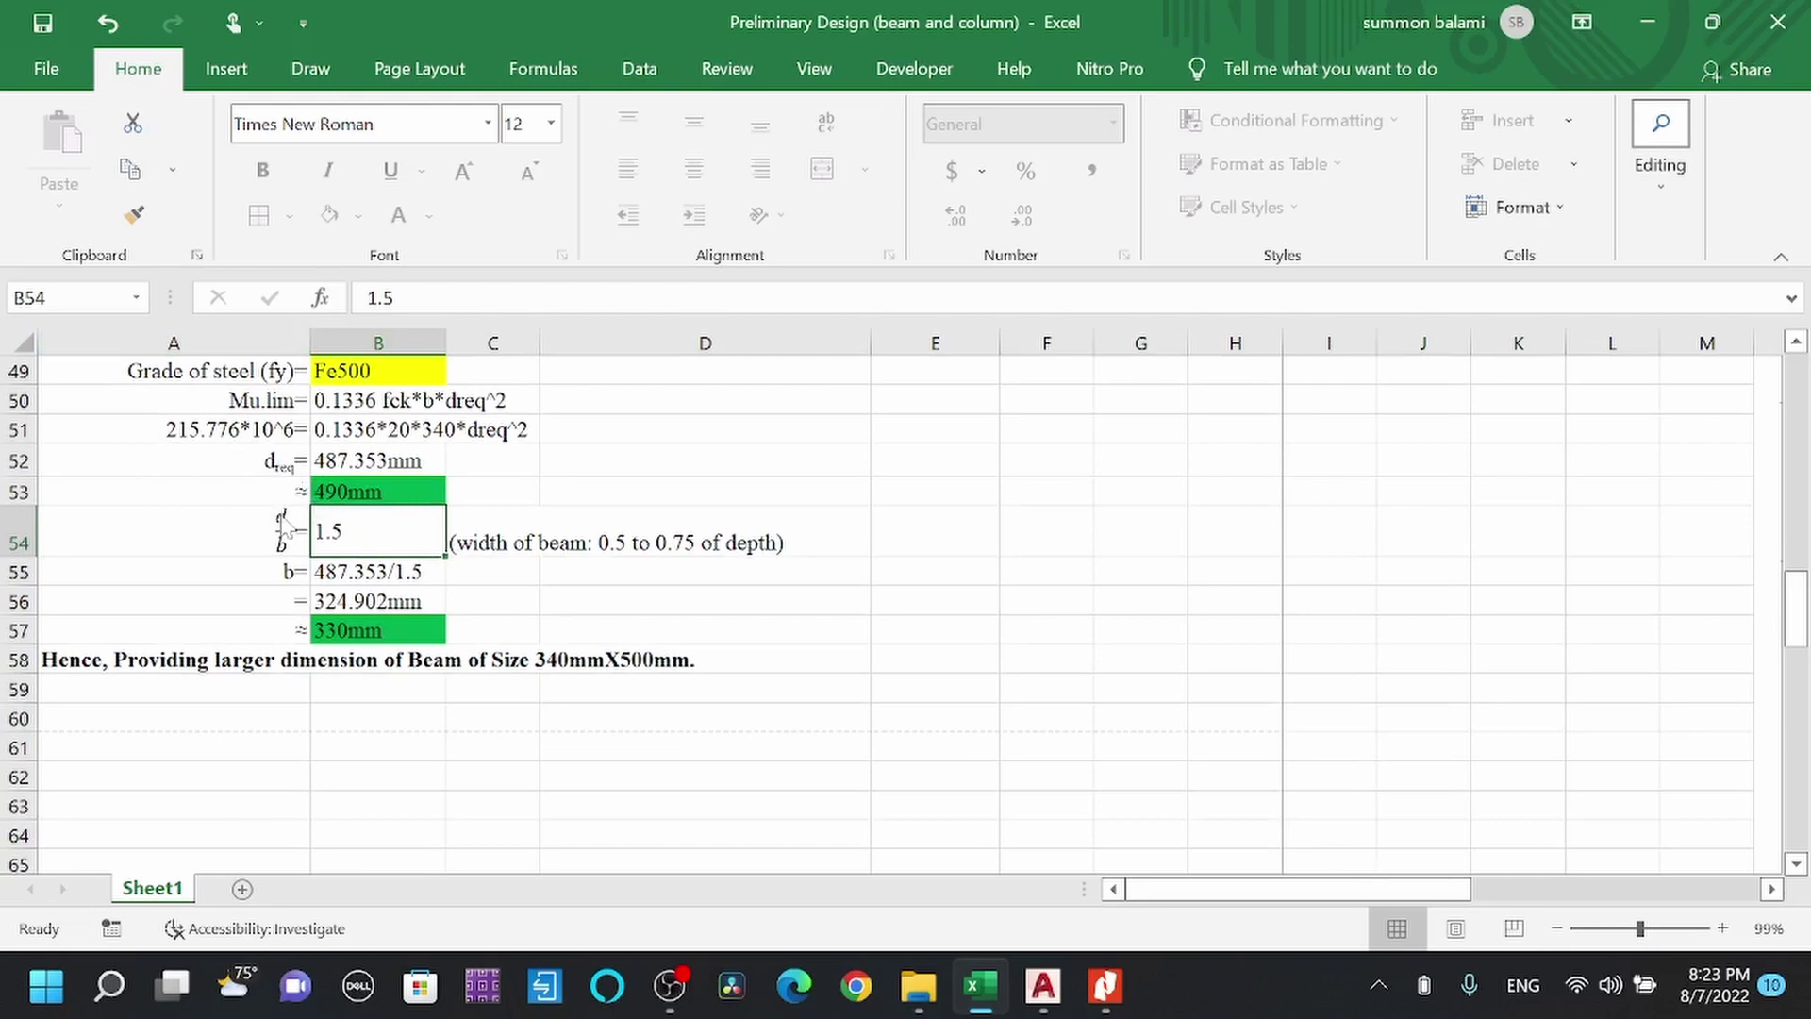
scroll(340, 676, "up", 1)
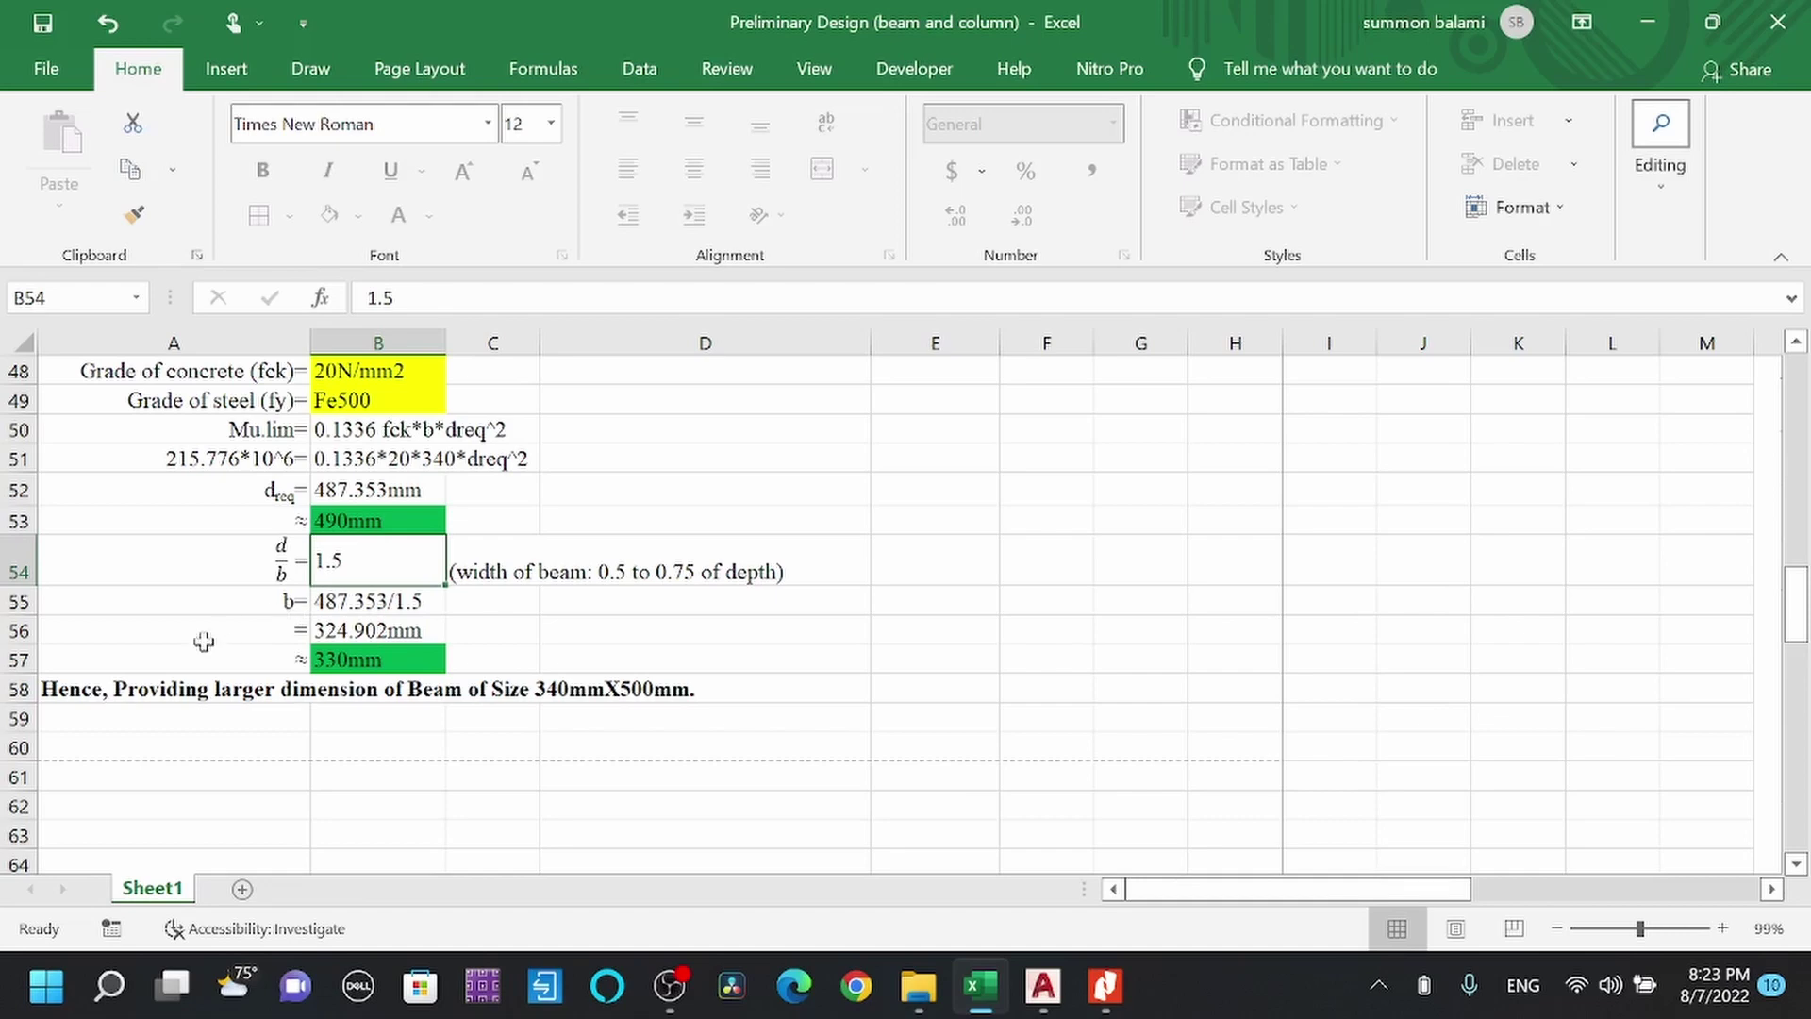
Examine the deflection criteria block and the dimensioned tributary area sketches used for the critical beam's shaded area.
scroll(204, 642, "up", 15)
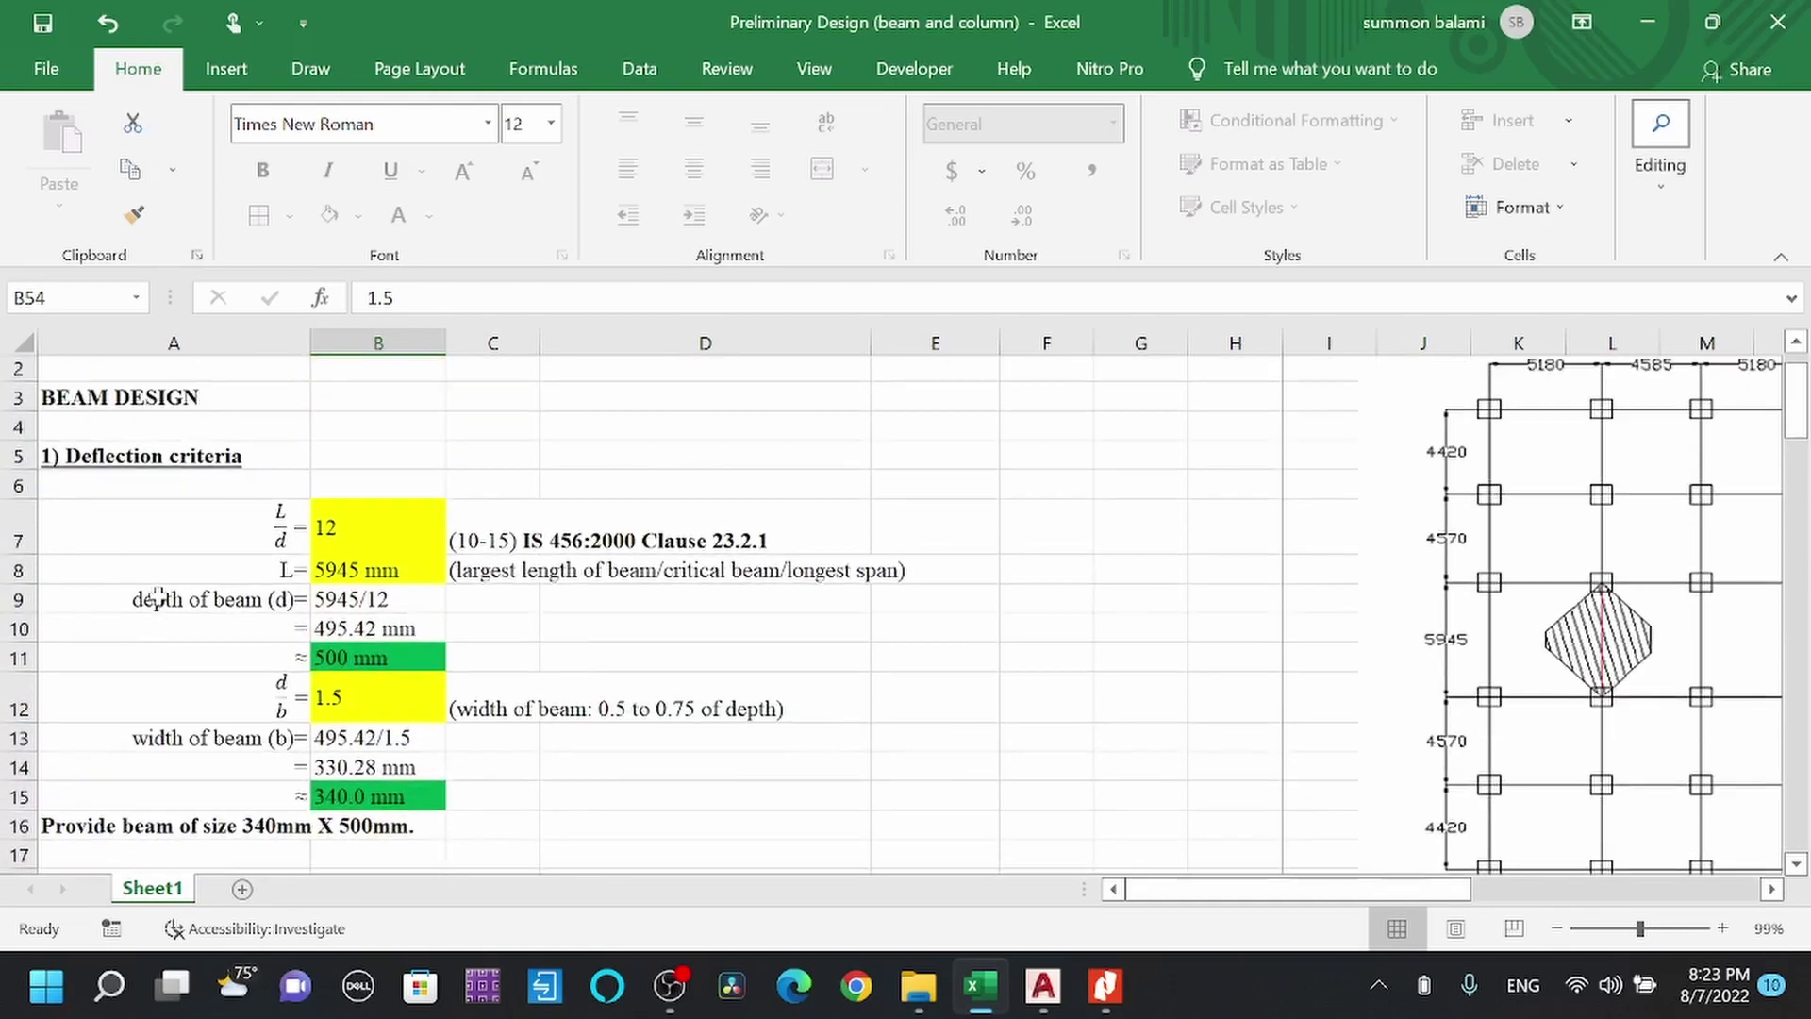
scroll(156, 597, "down", 8)
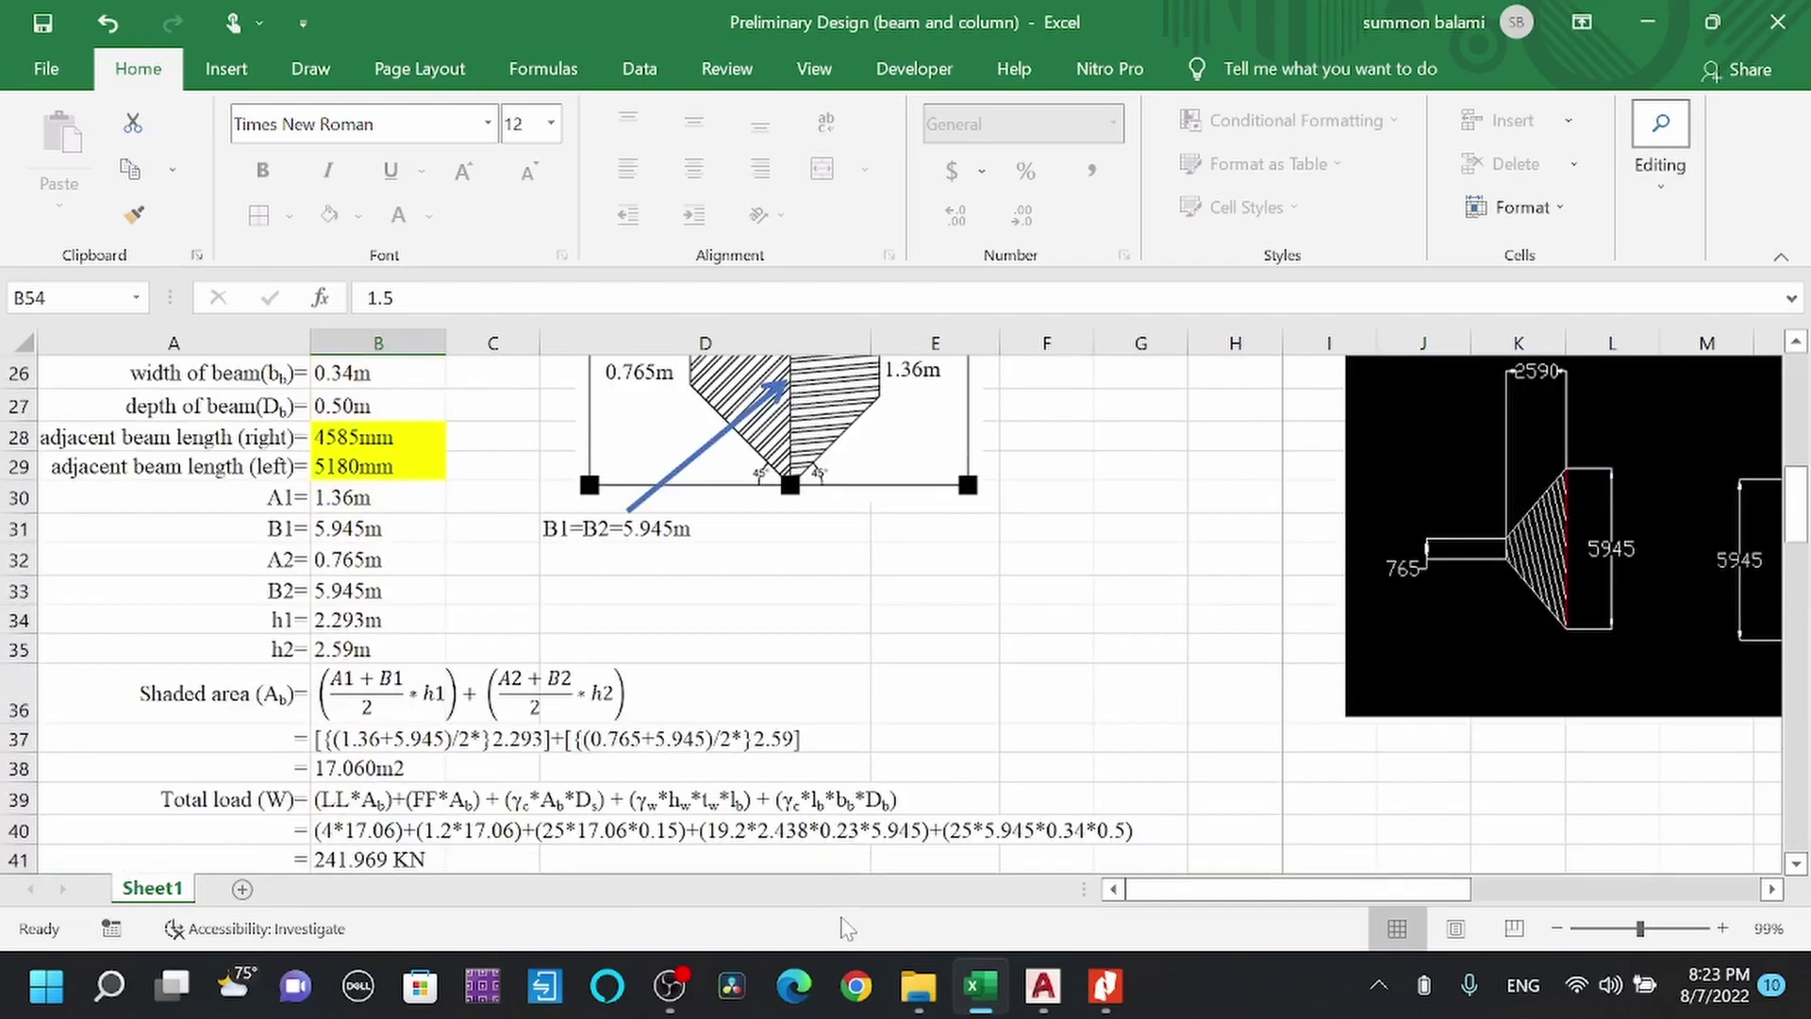
left_click_drag(1166, 903, 1205, 903)
scroll(1259, 670, "up", 2)
scroll(1287, 666, "down", 1)
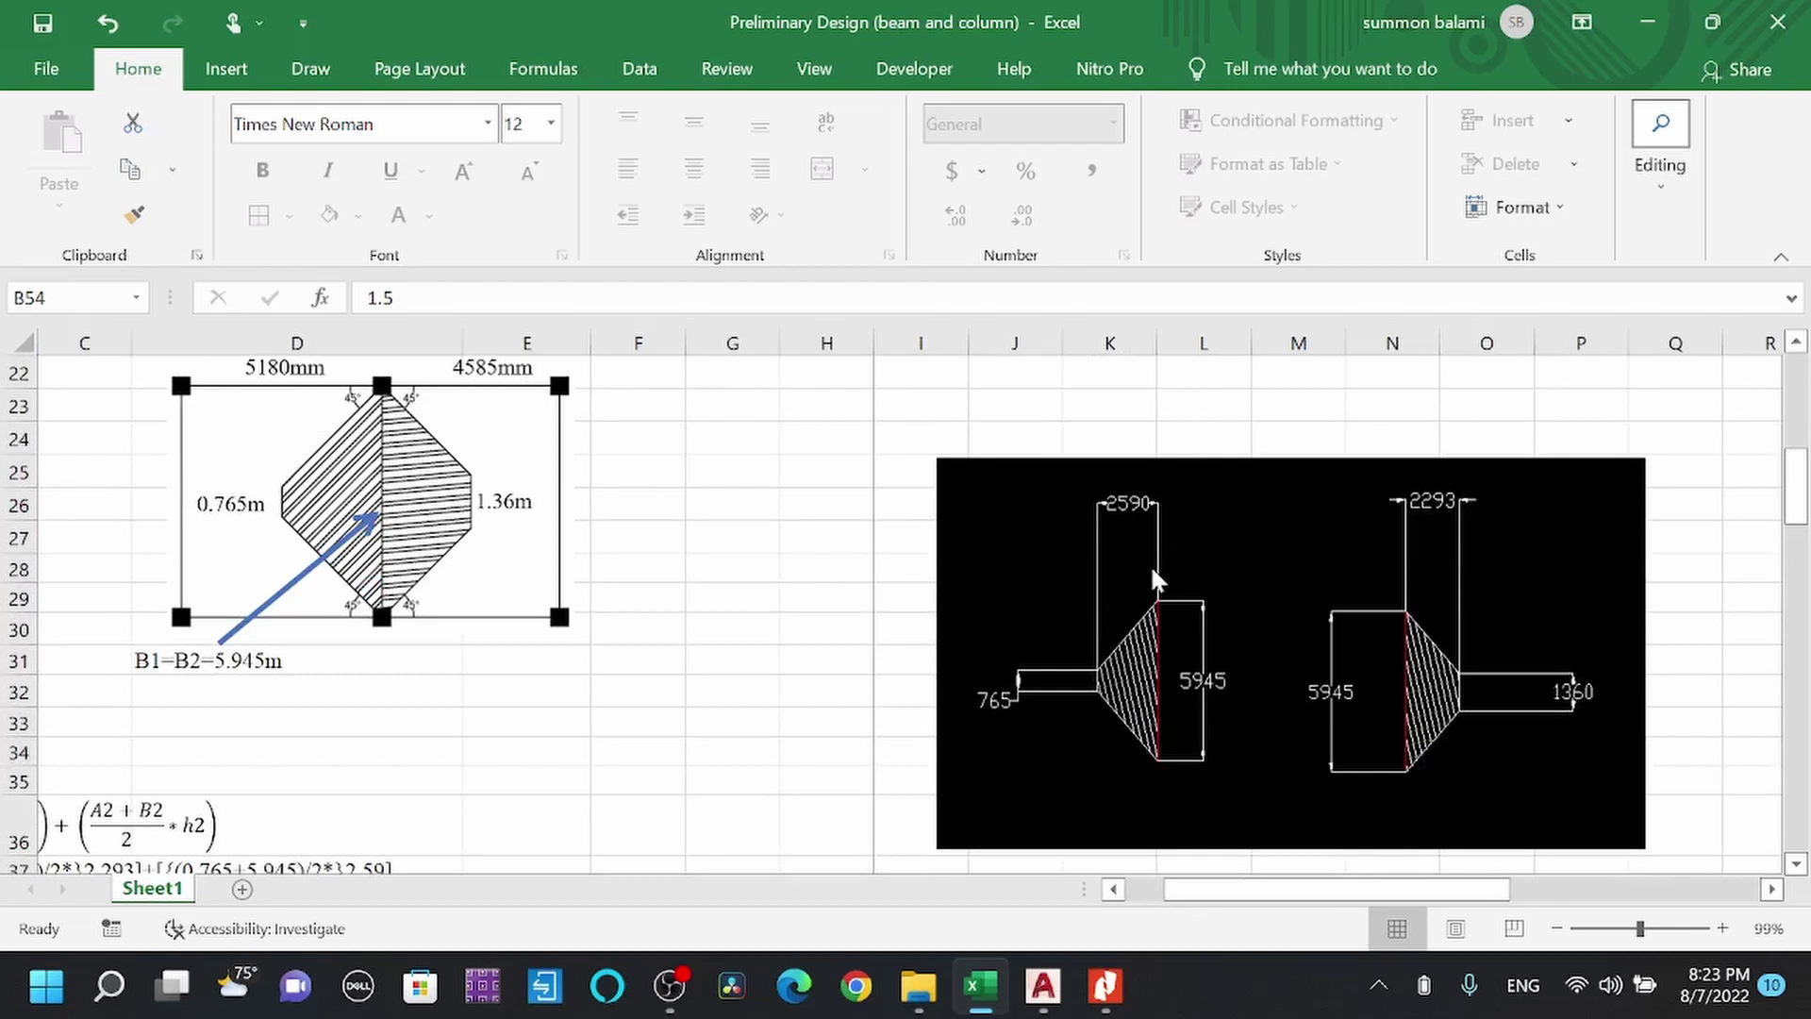
scroll(1151, 564, "up", 1)
scroll(1151, 565, "down", 1)
scroll(1137, 651, "down", 1)
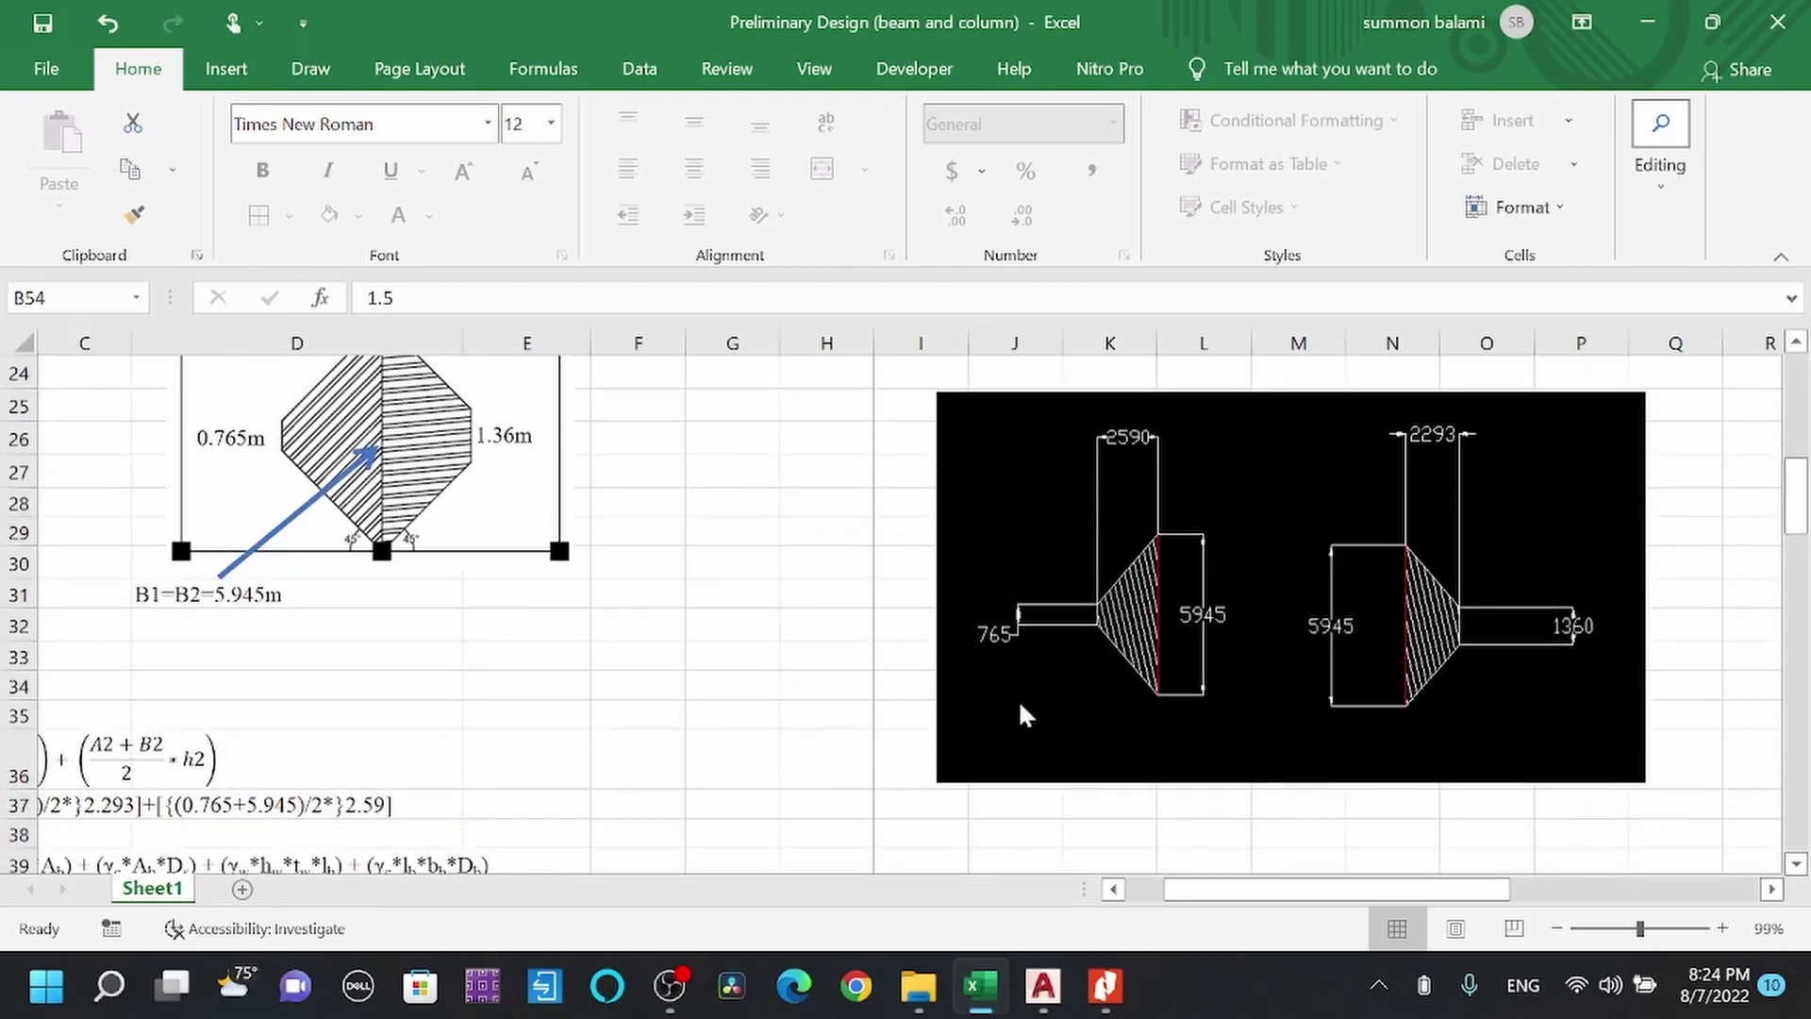
scroll(1118, 637, "down", 1)
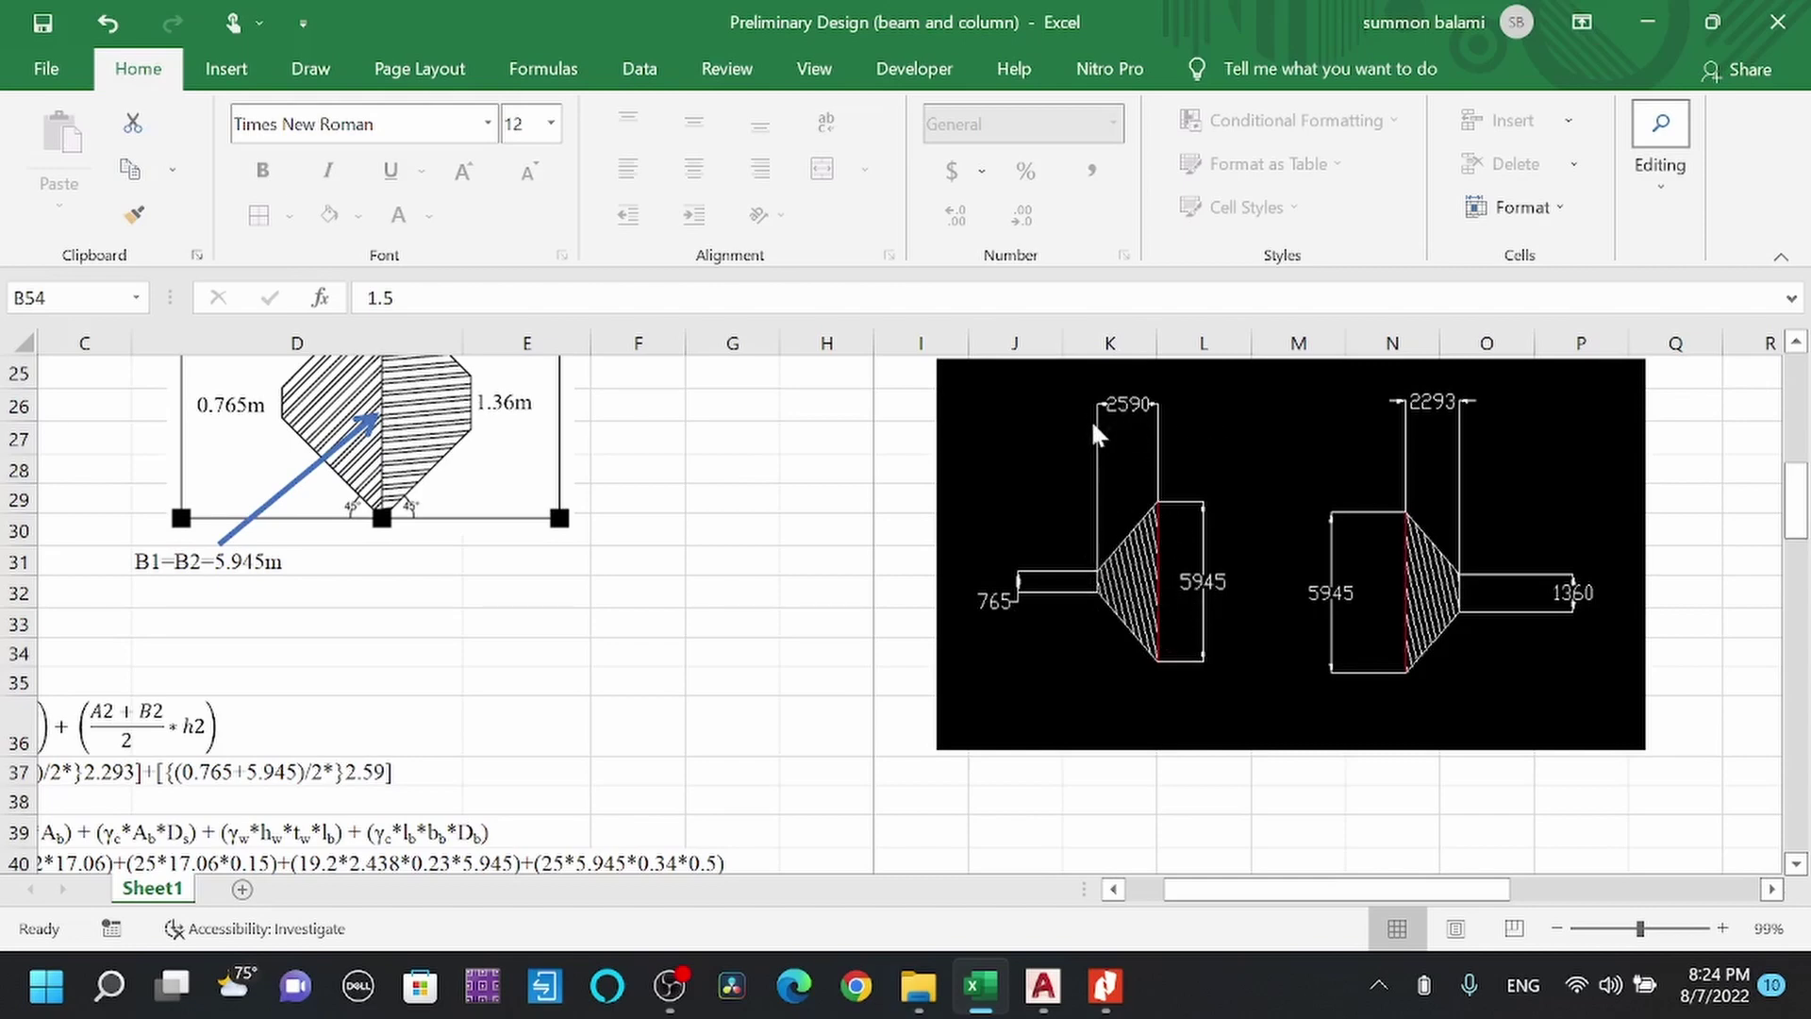
scroll(1218, 462, "up", 2)
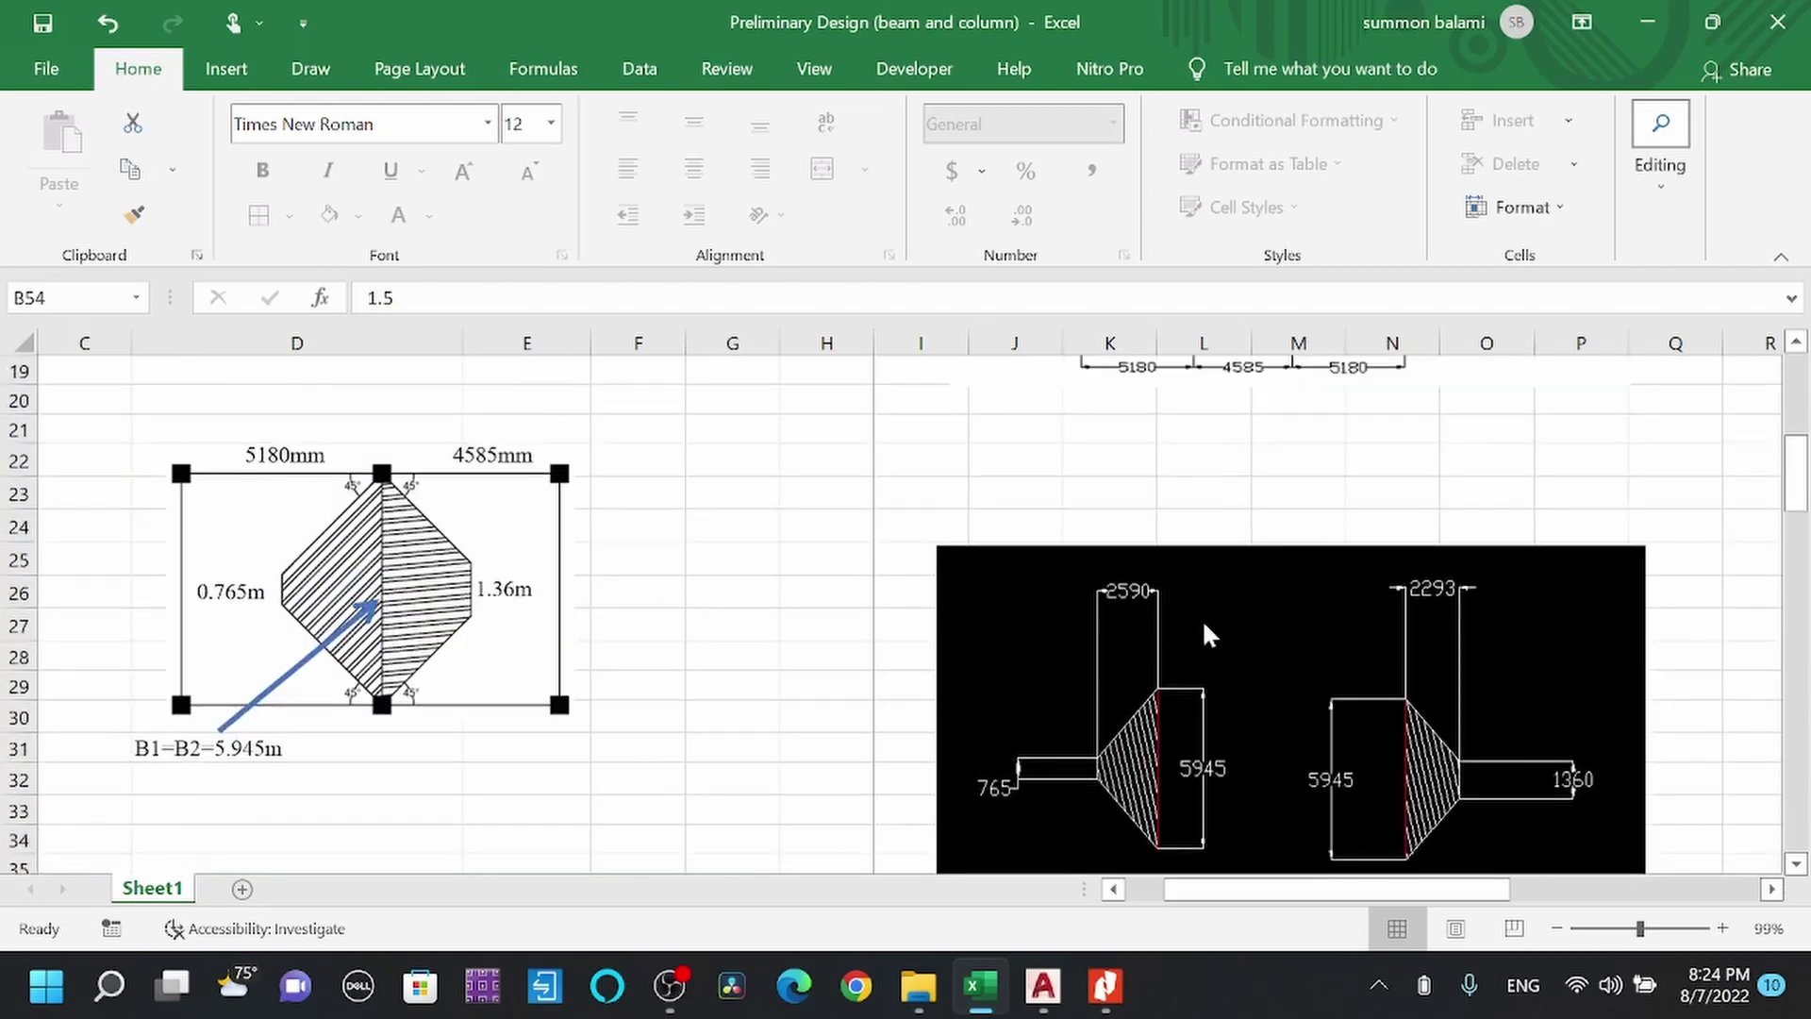
scroll(1276, 547, "down", 1)
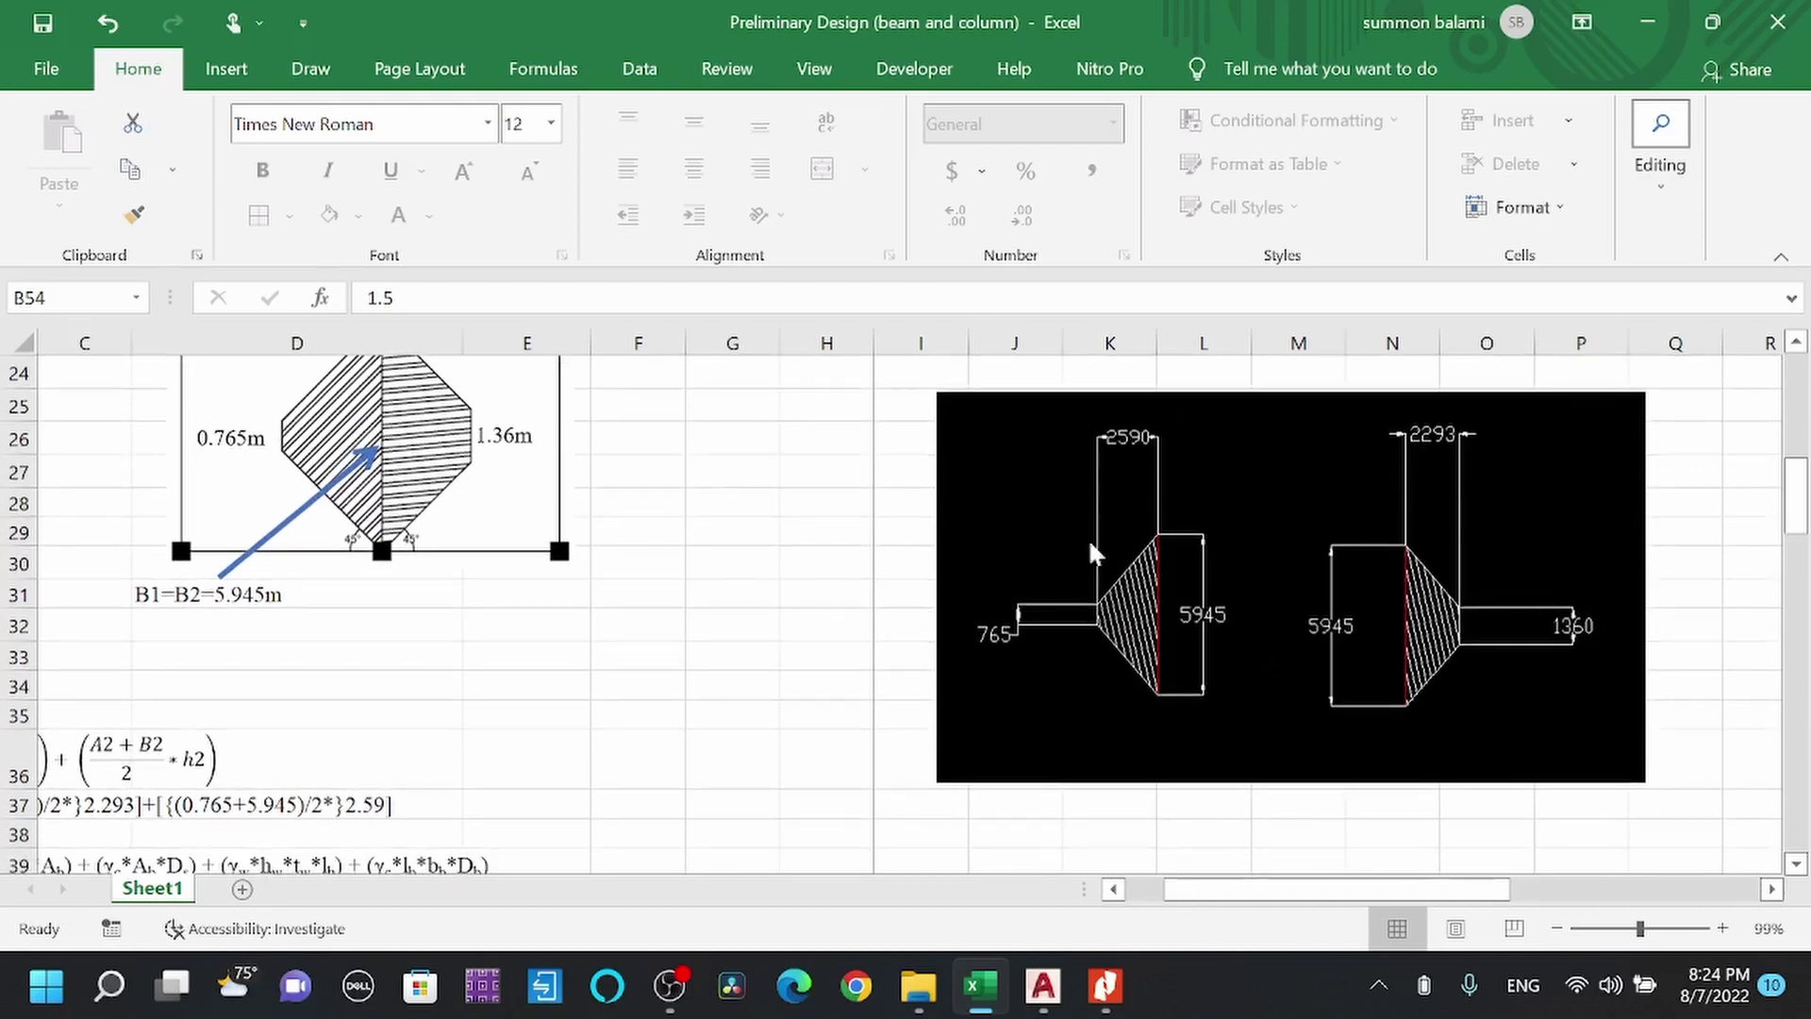
scroll(1179, 604, "down", 1)
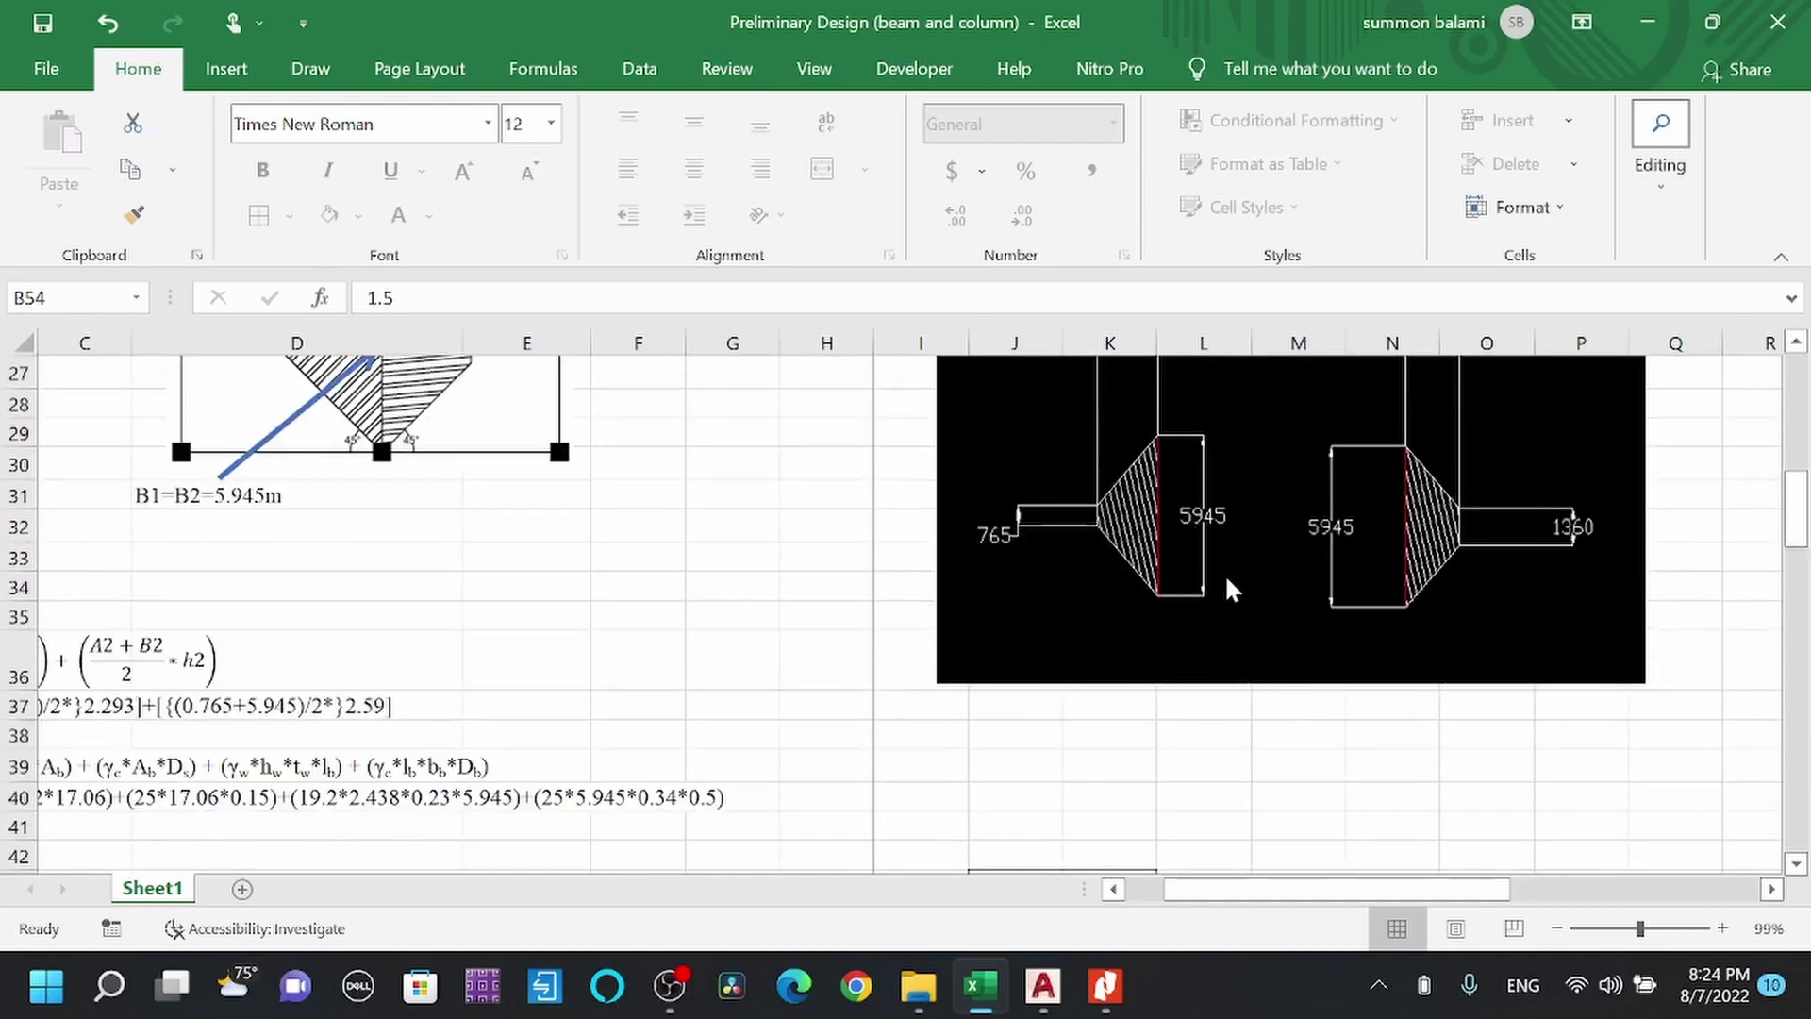
scroll(1222, 580, "up", 3)
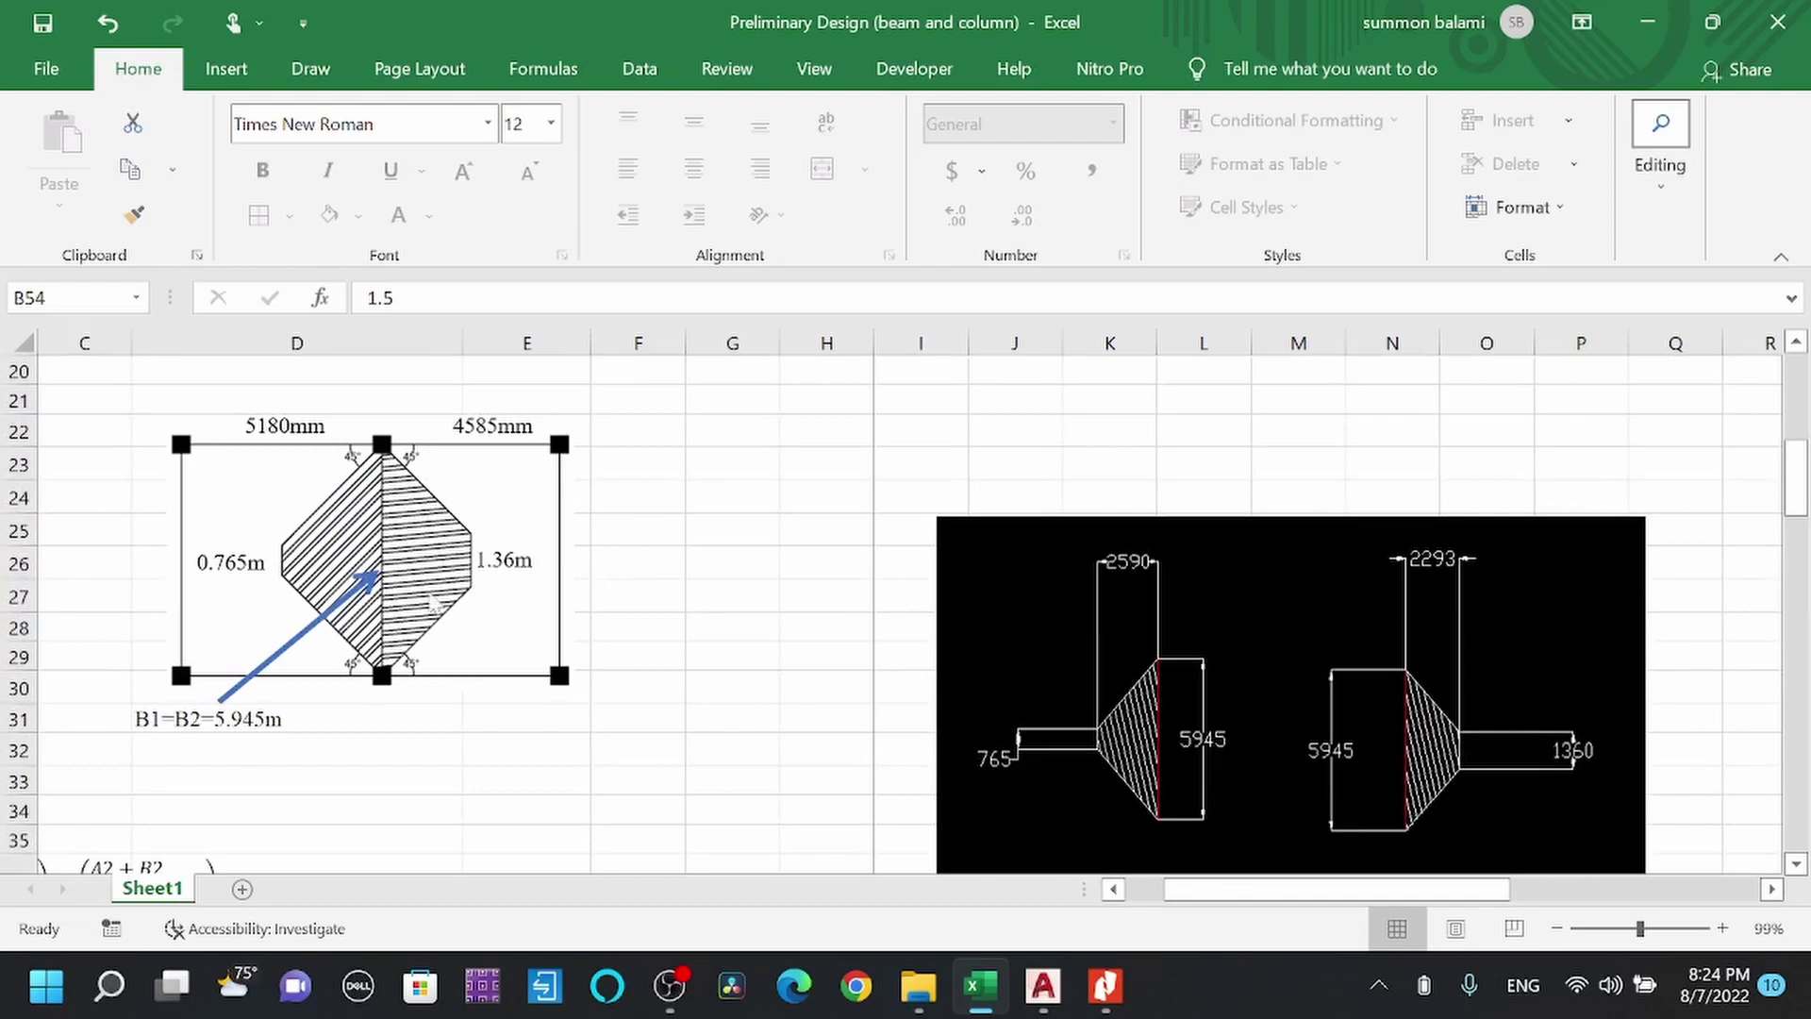
Go past the fy table and code excerpts to the COLUMN DESIGN section, and select the Shaded Area (Ac) label in A71.
scroll(1265, 645, "down", 1)
scroll(1259, 629, "down", 7)
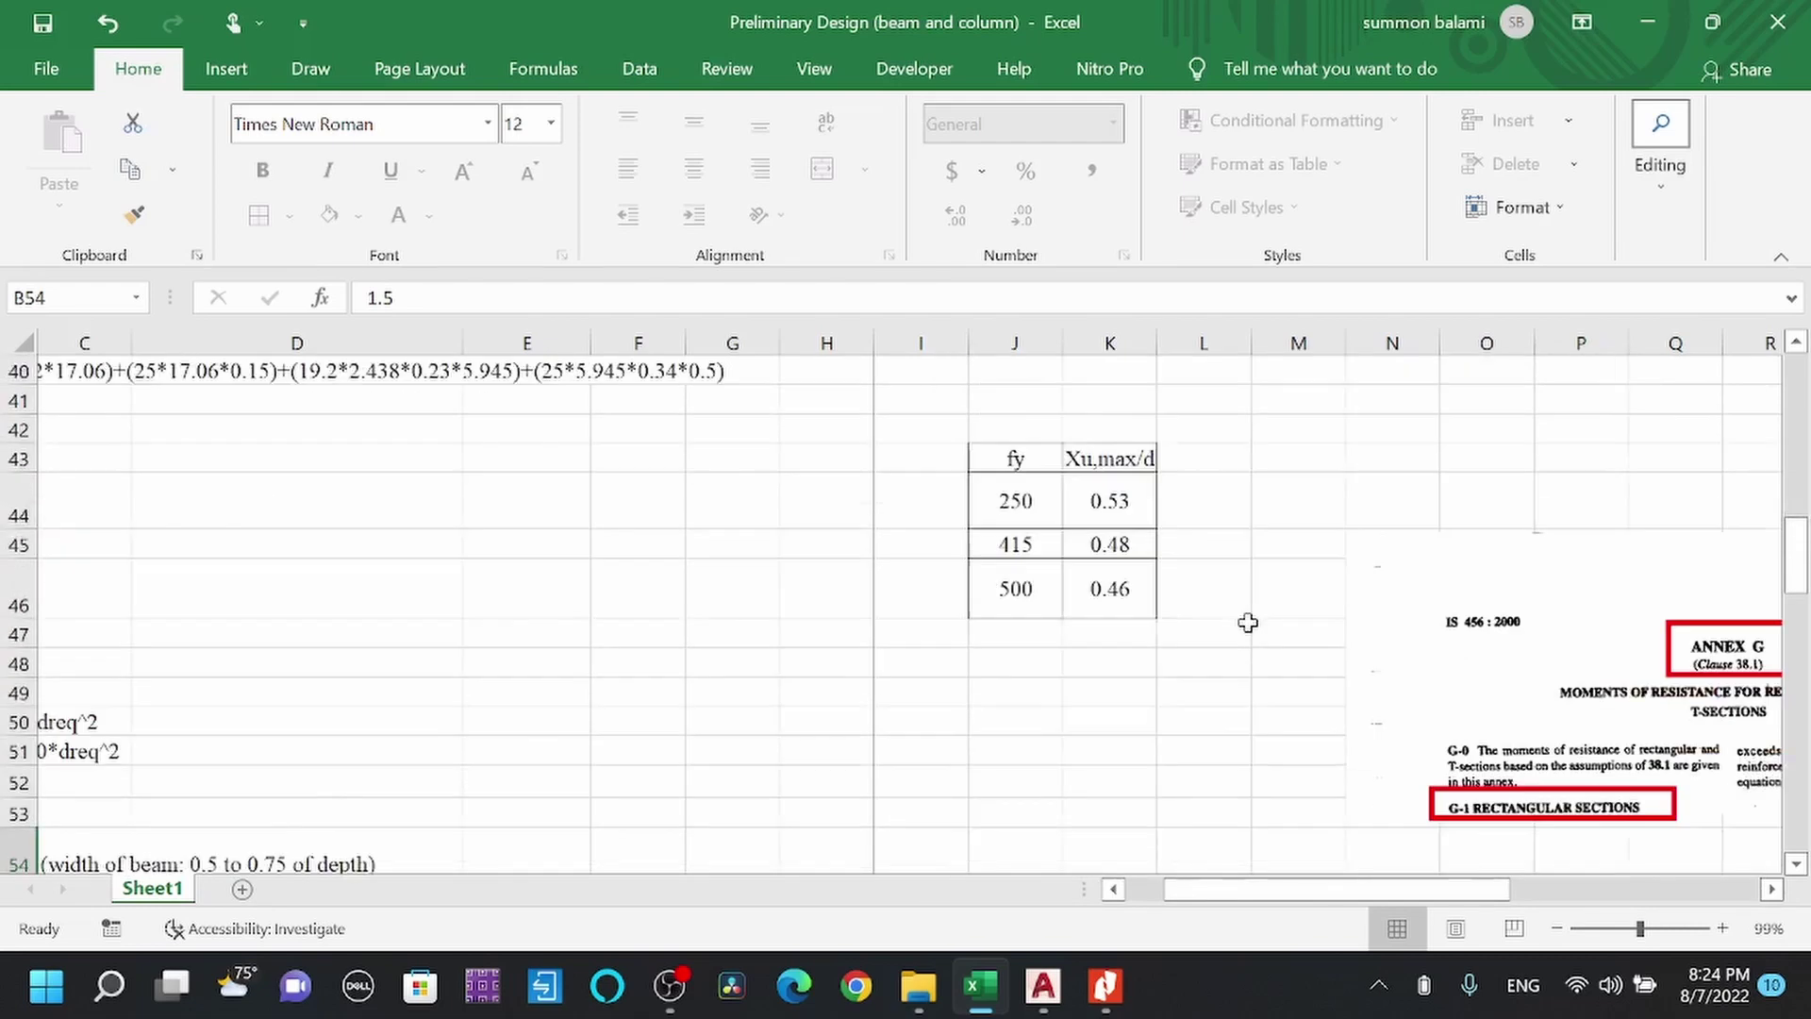
left_click_drag(1196, 906, 1241, 906)
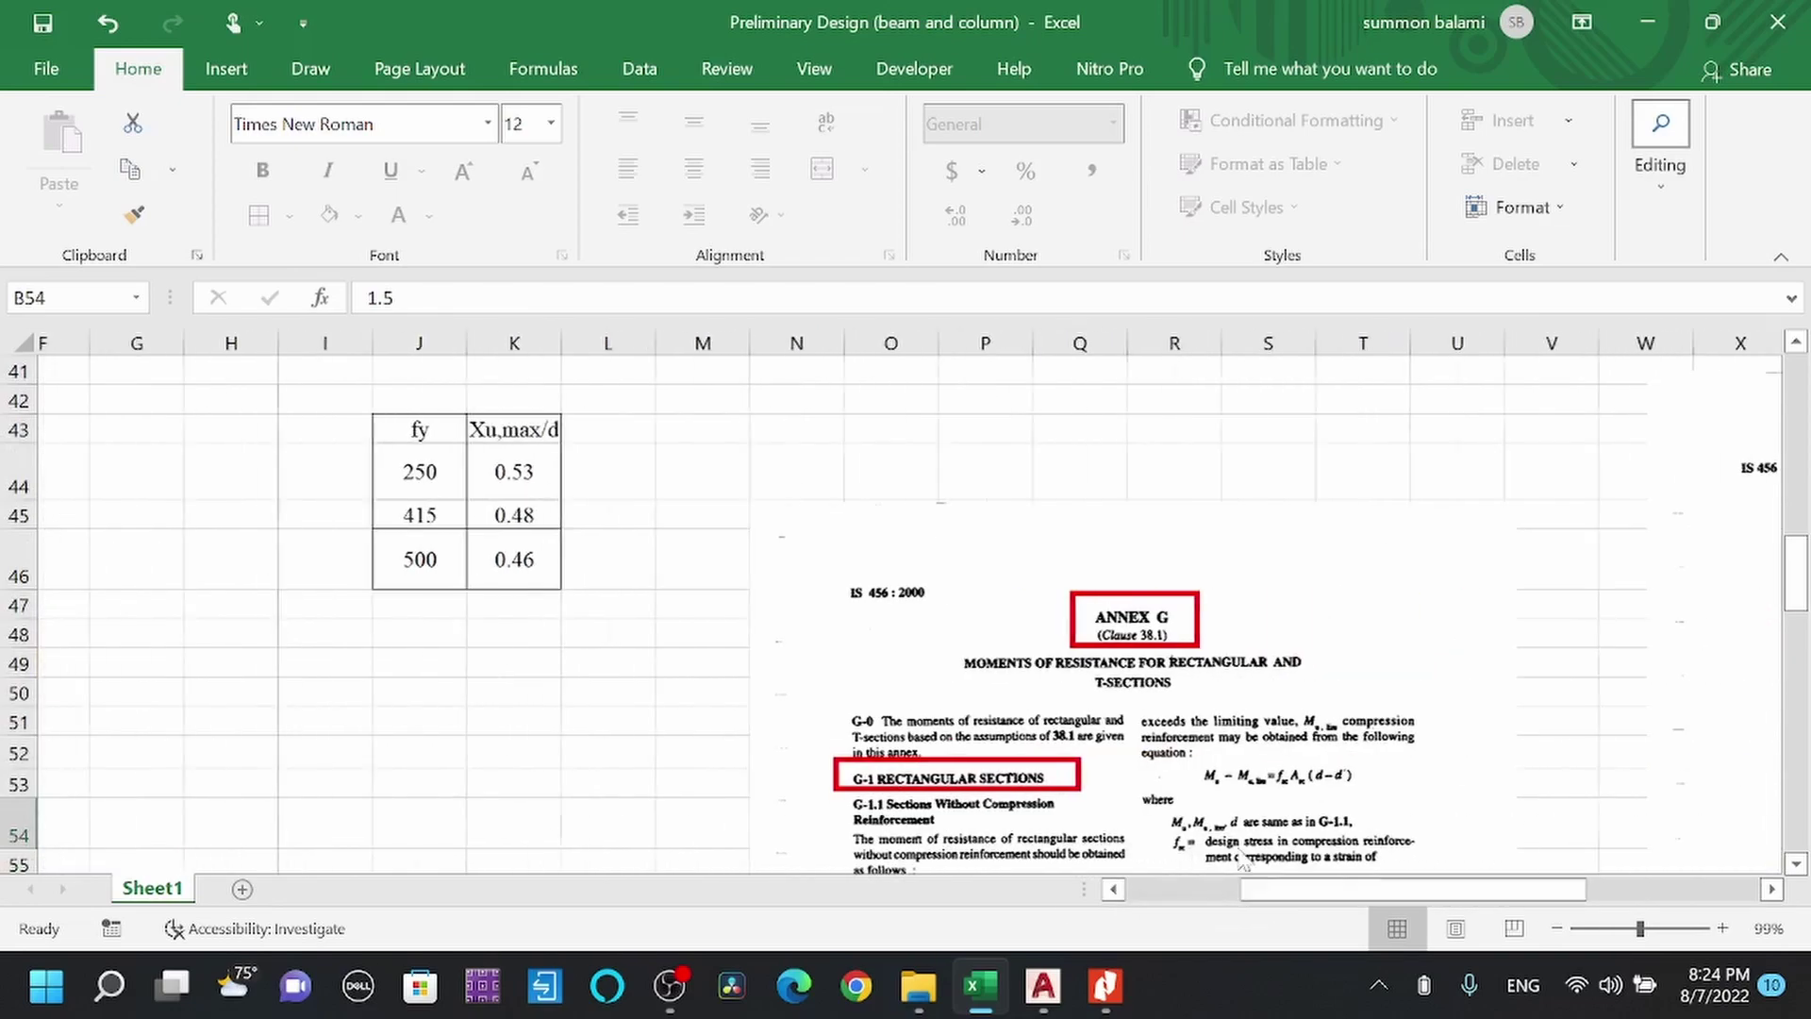
scroll(1184, 531, "down", 8)
scroll(1184, 531, "down", 4)
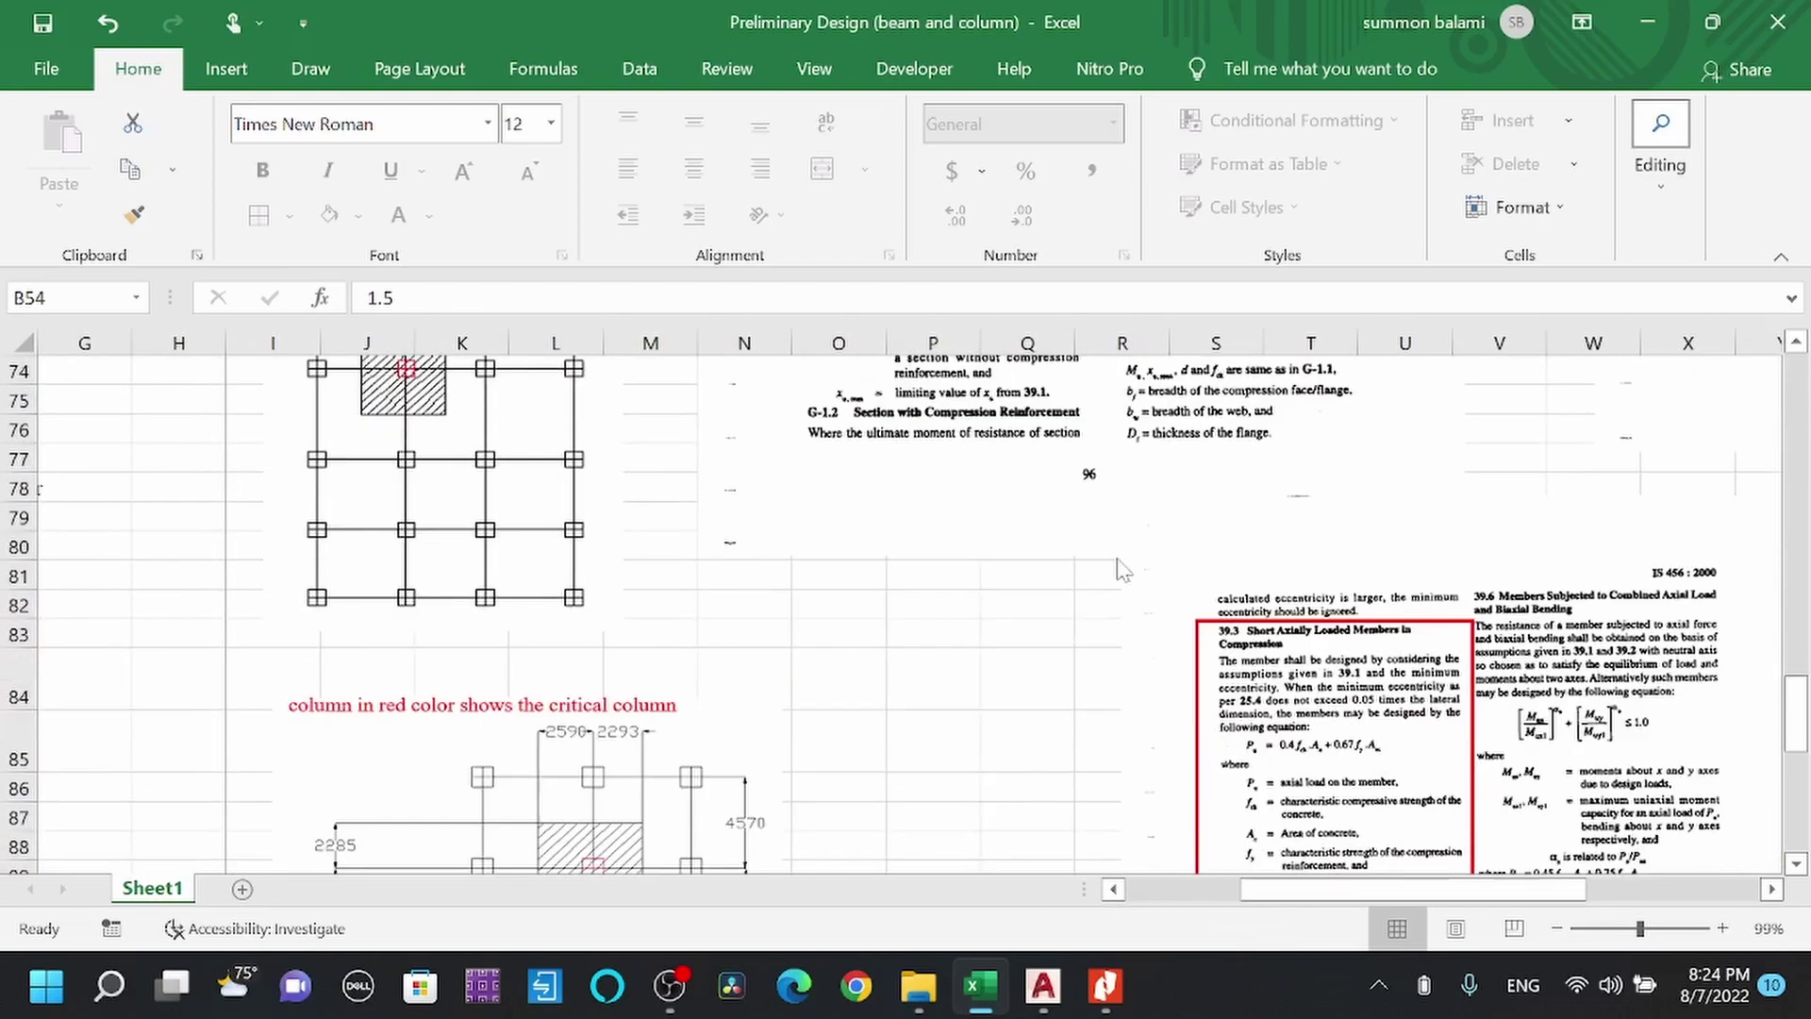
left_click_drag(1337, 910, 1222, 911)
scroll(506, 602, "up", 3)
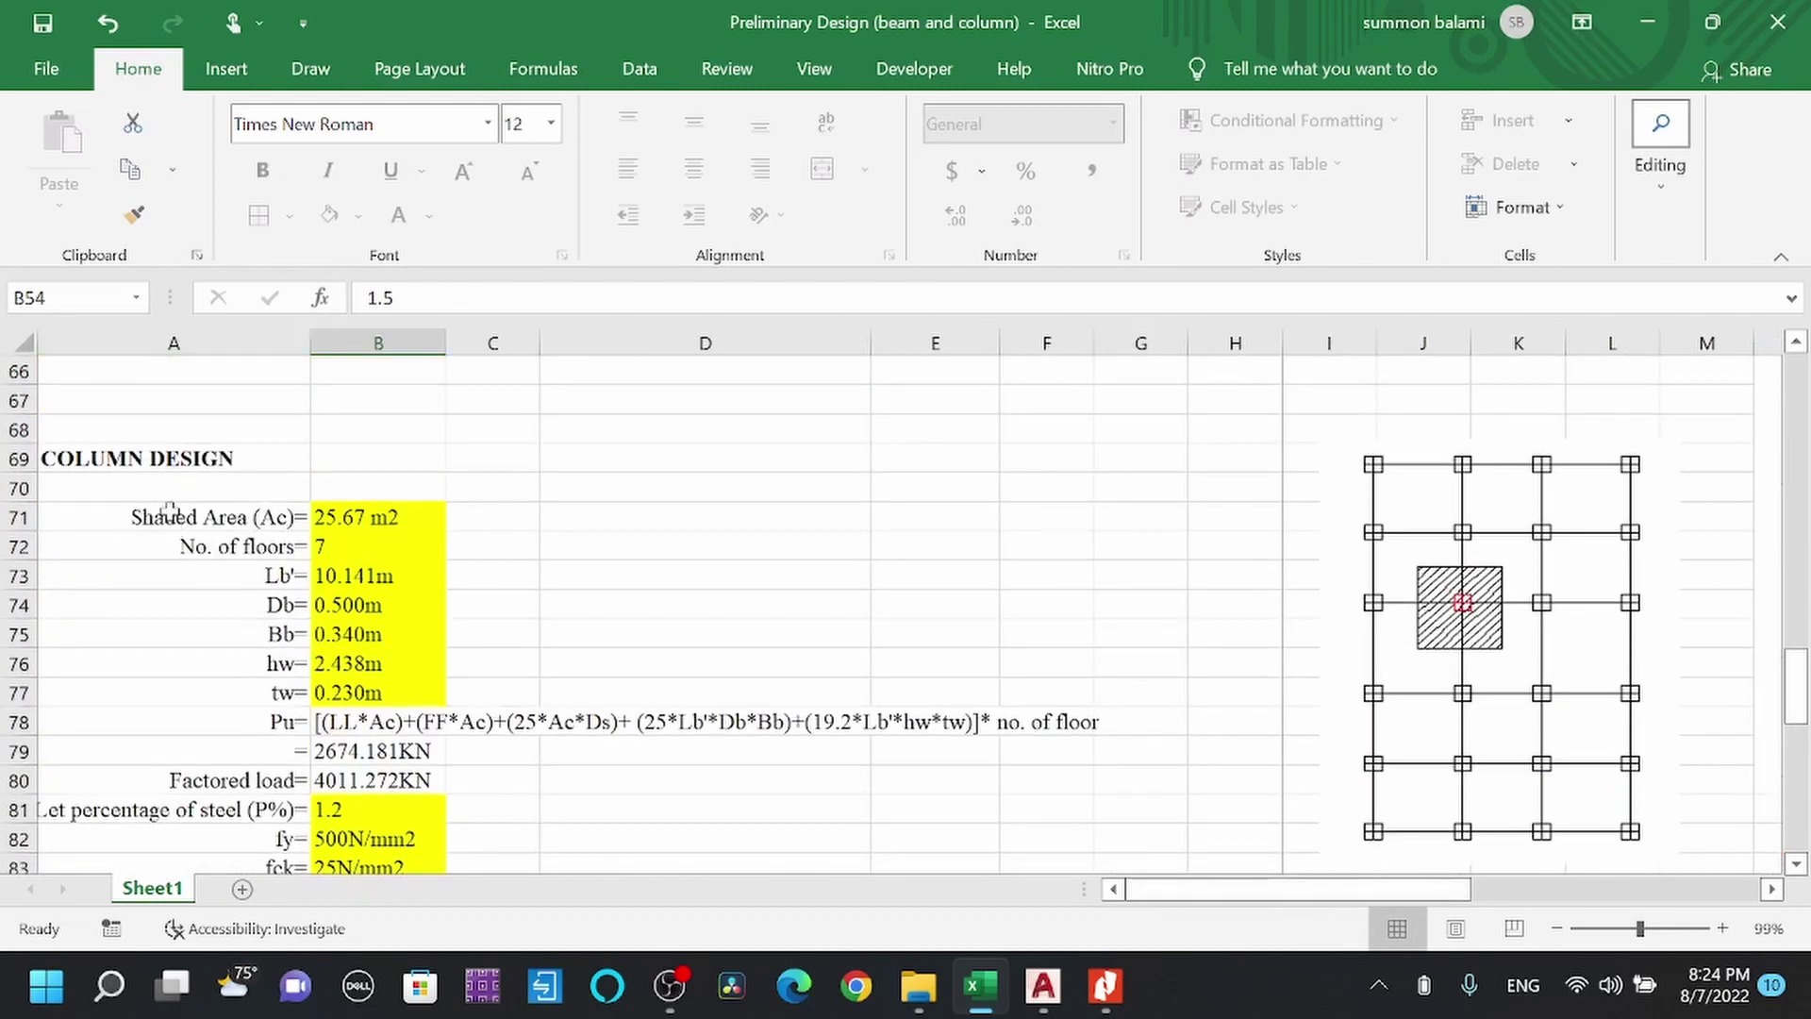
left_click(171, 512)
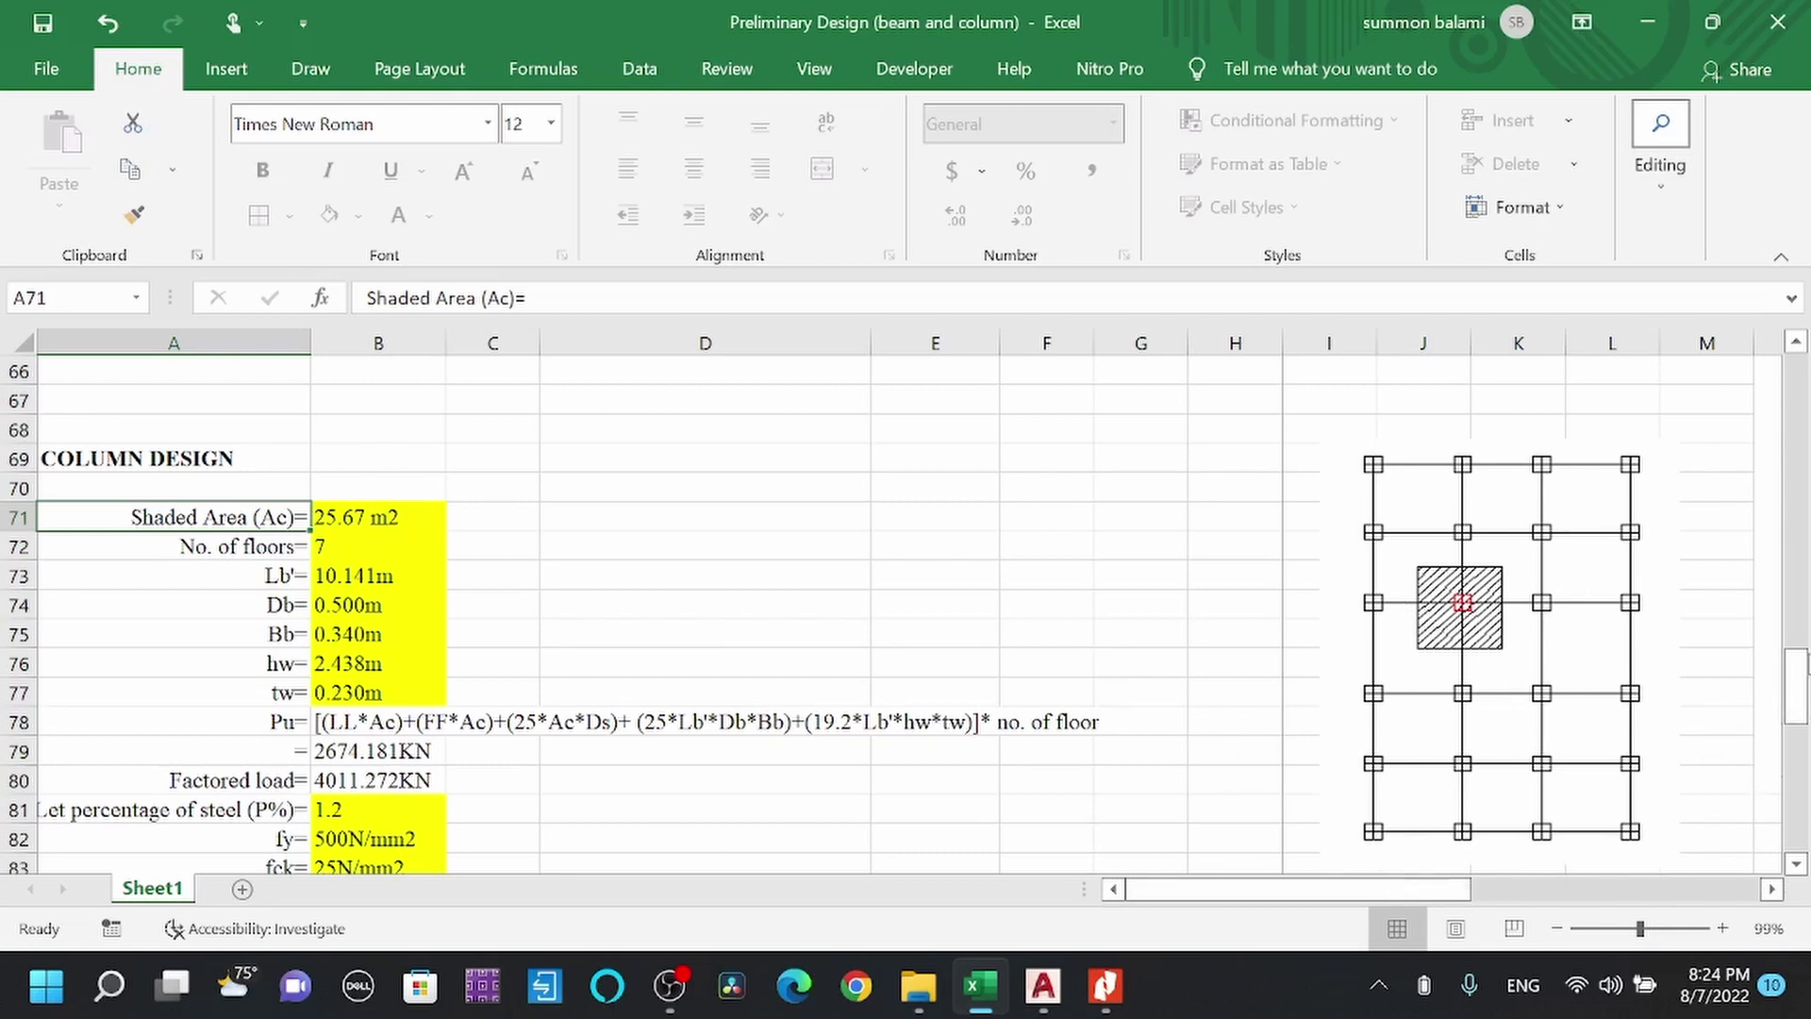
Compare the critical beam's plan and tributary area sketches in the beam section with the critical column's plan in the COLUMN DESIGN section.
left_click_drag(1795, 703, 1795, 391)
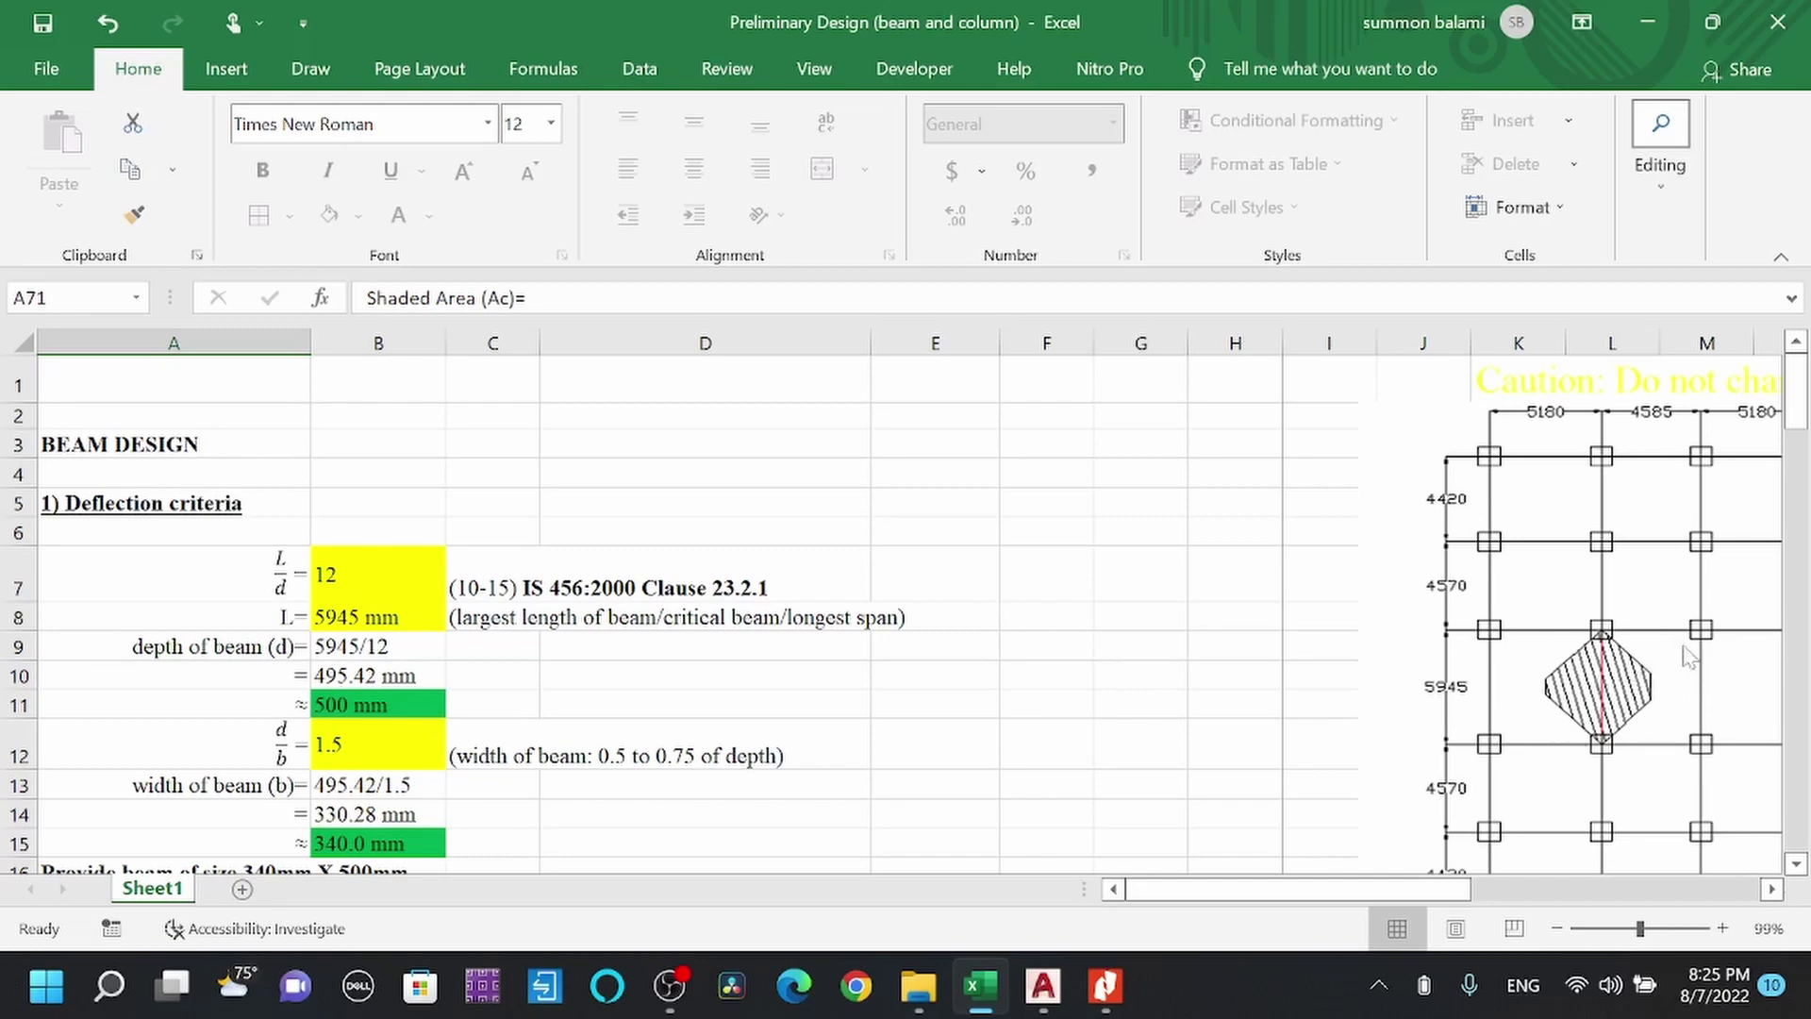
scroll(1651, 712, "down", 1)
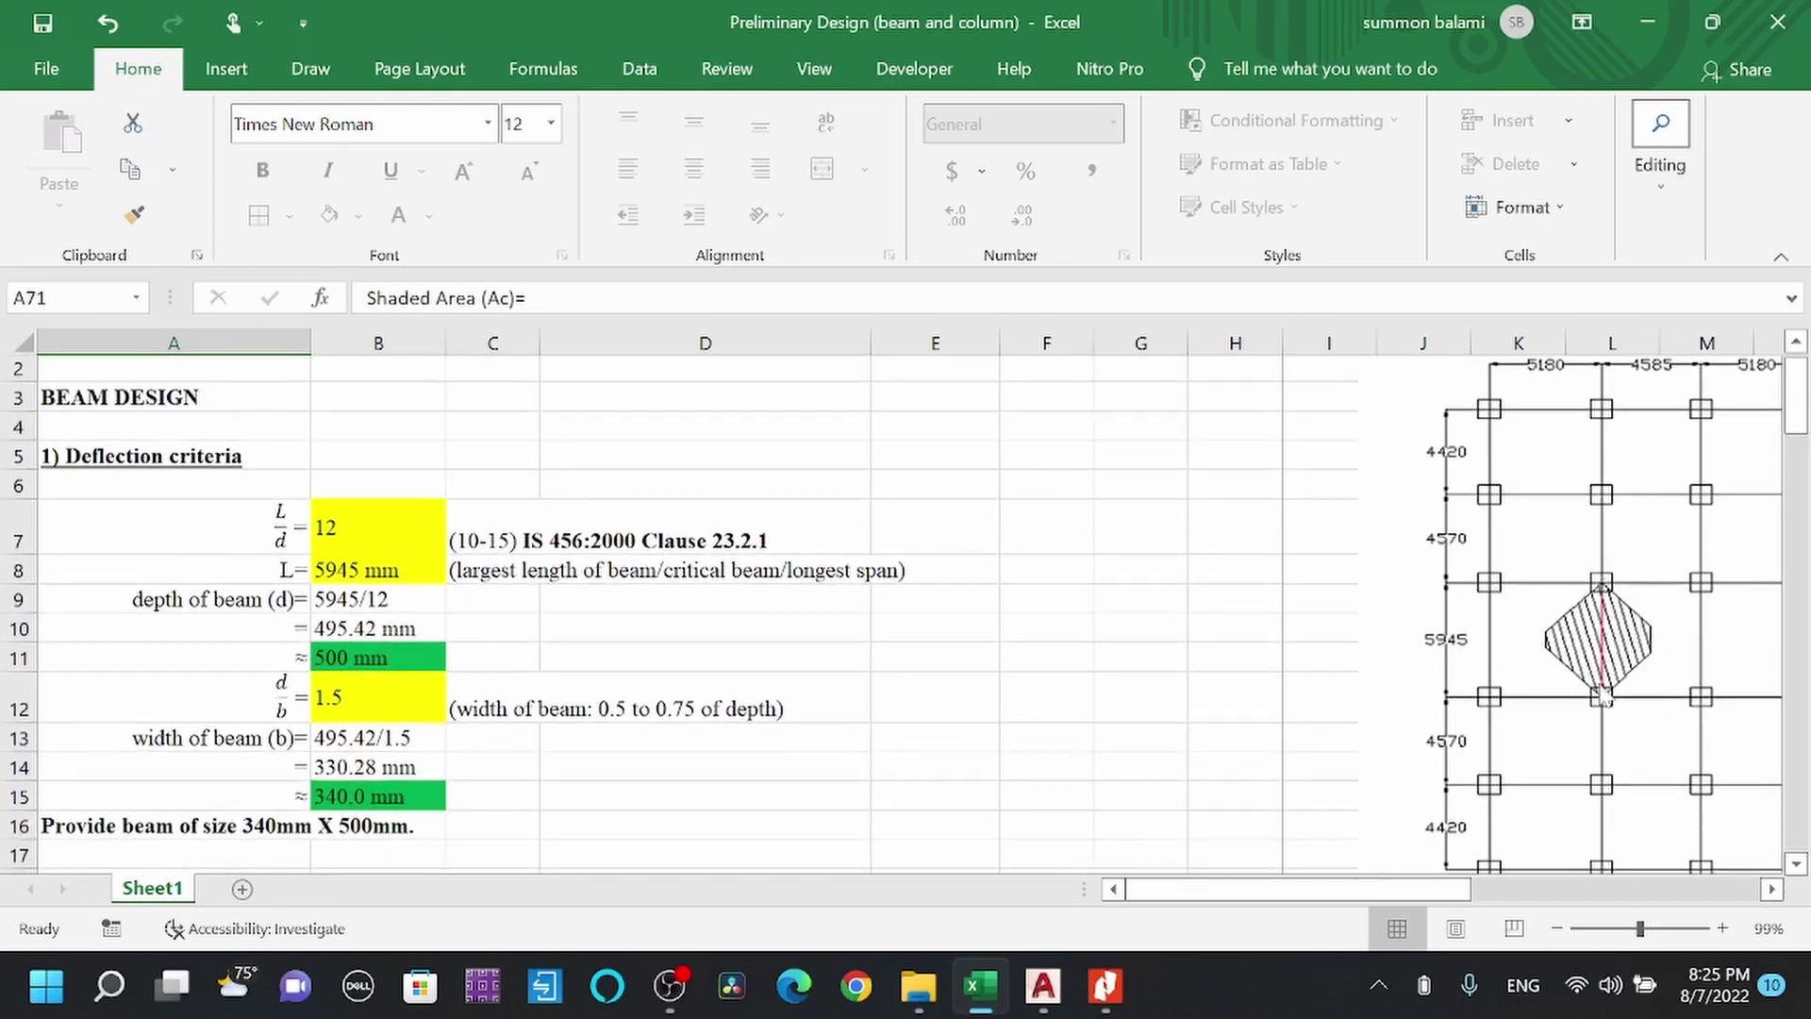
scroll(1303, 628, "down", 6)
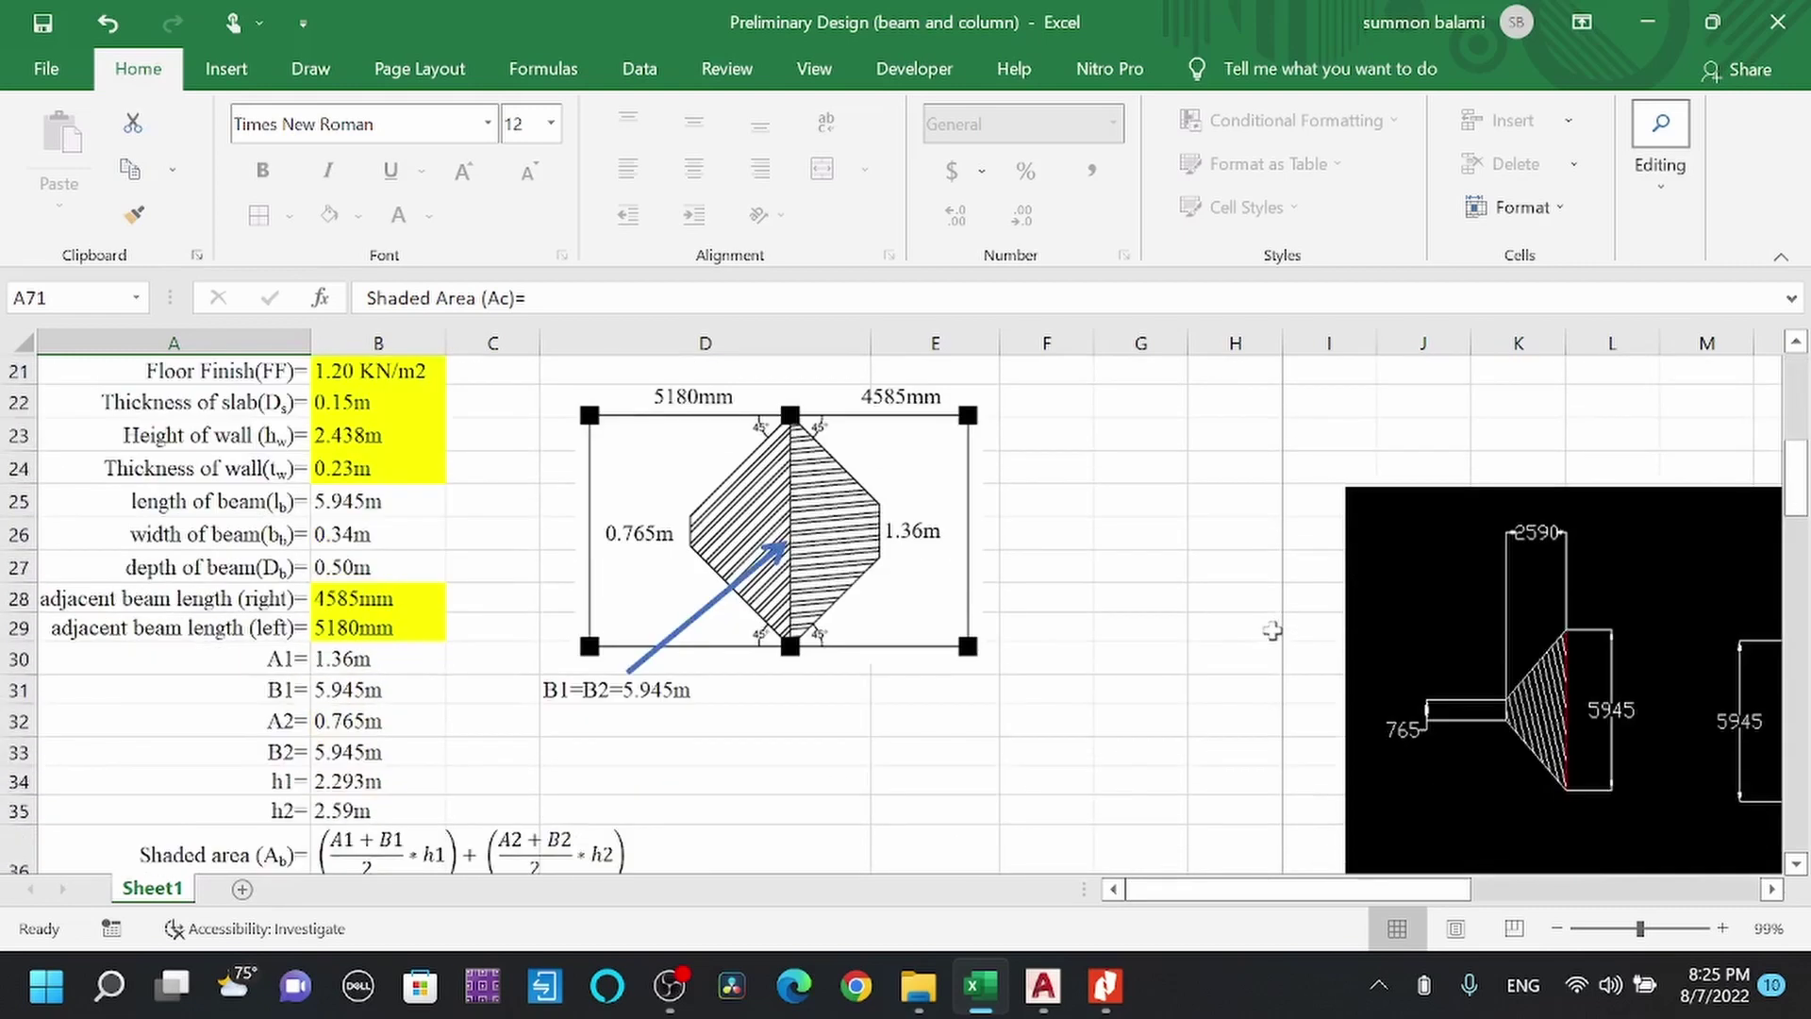
scroll(1273, 604, "down", 14)
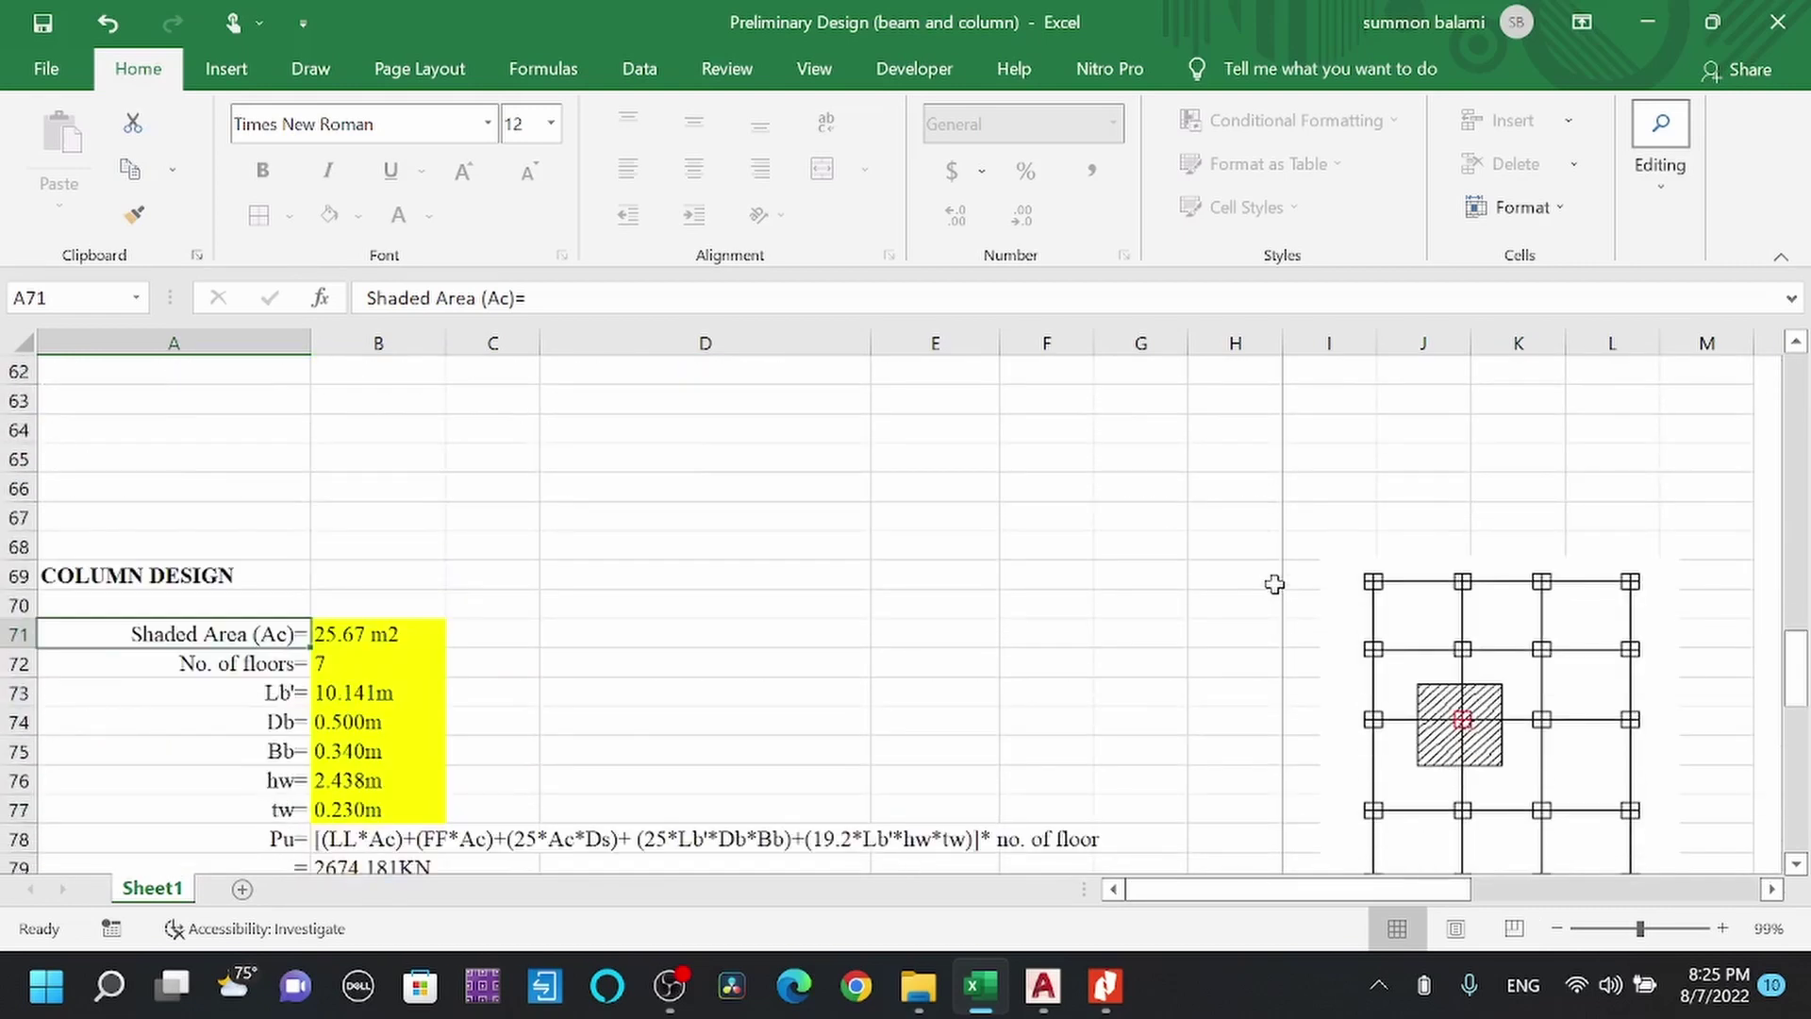
scroll(1396, 651, "down", 3)
scroll(1594, 481, "up", 3)
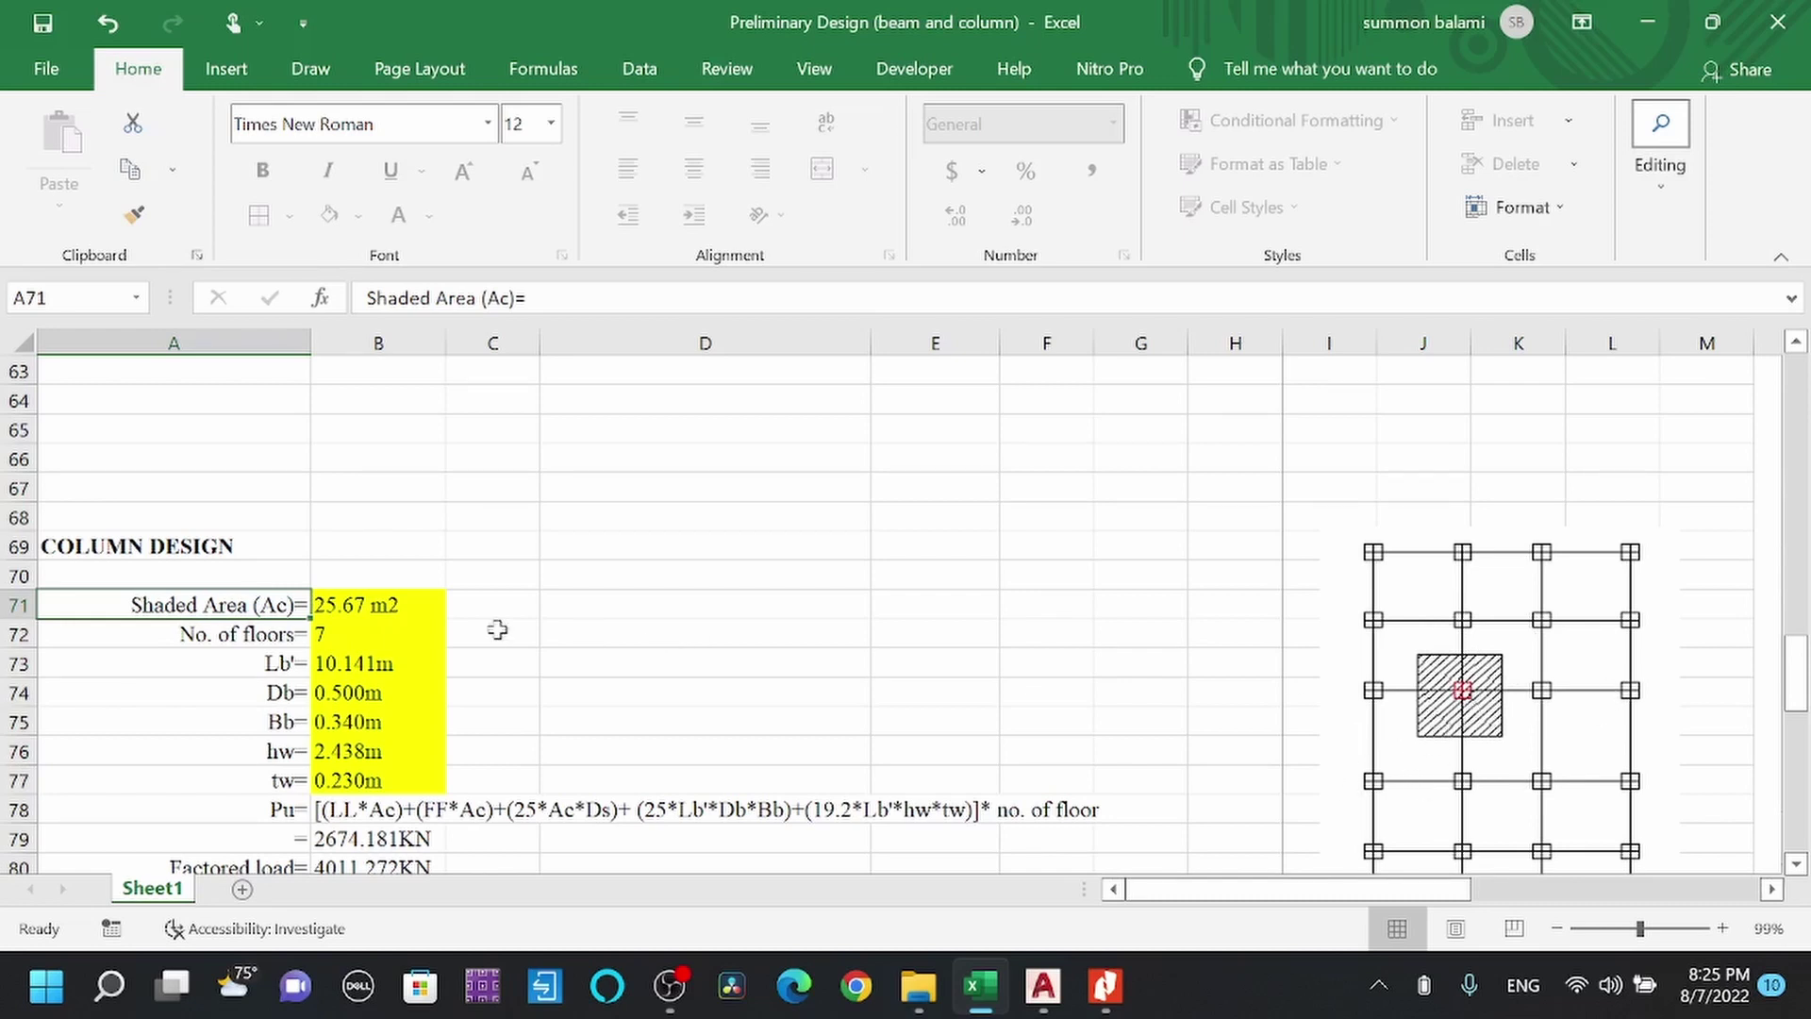
Inspect the shaded area formula in B71 against the dimensioned critical column sketch, and leave the formula as it is.
double_click(352, 606)
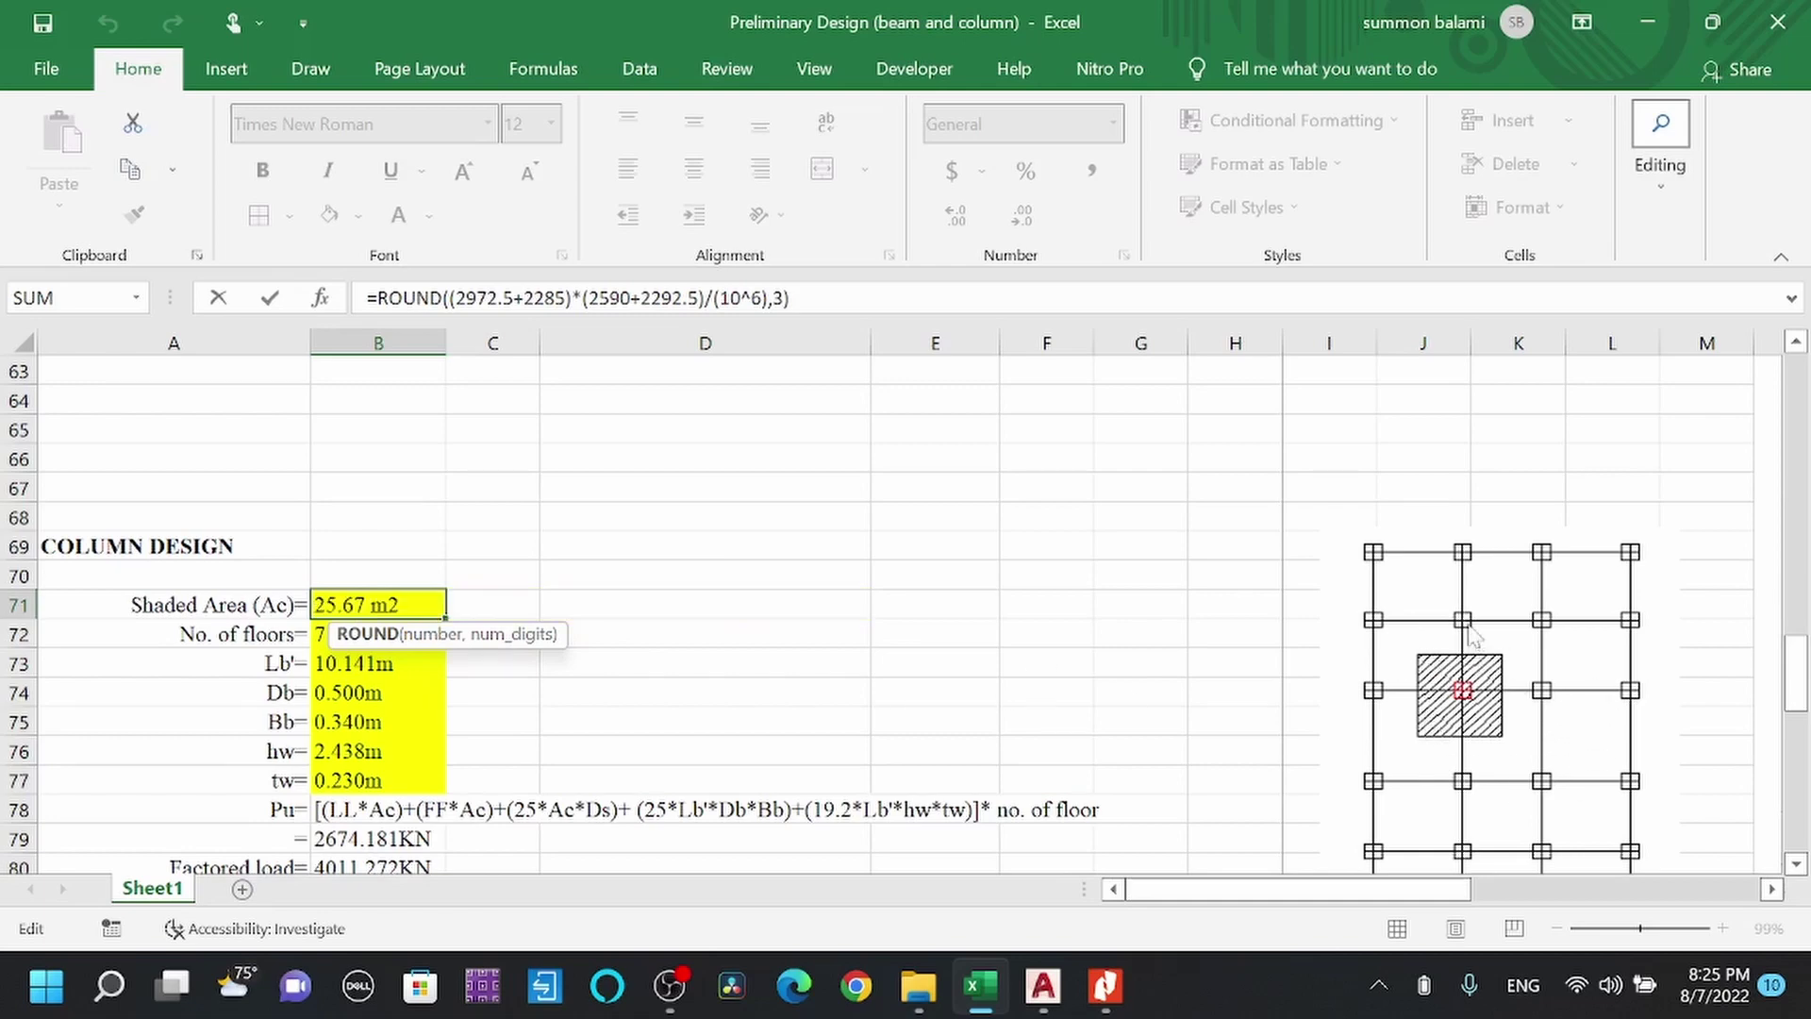
scroll(1471, 651, "down", 2)
scroll(1467, 630, "down", 5)
scroll(1472, 661, "up", 2)
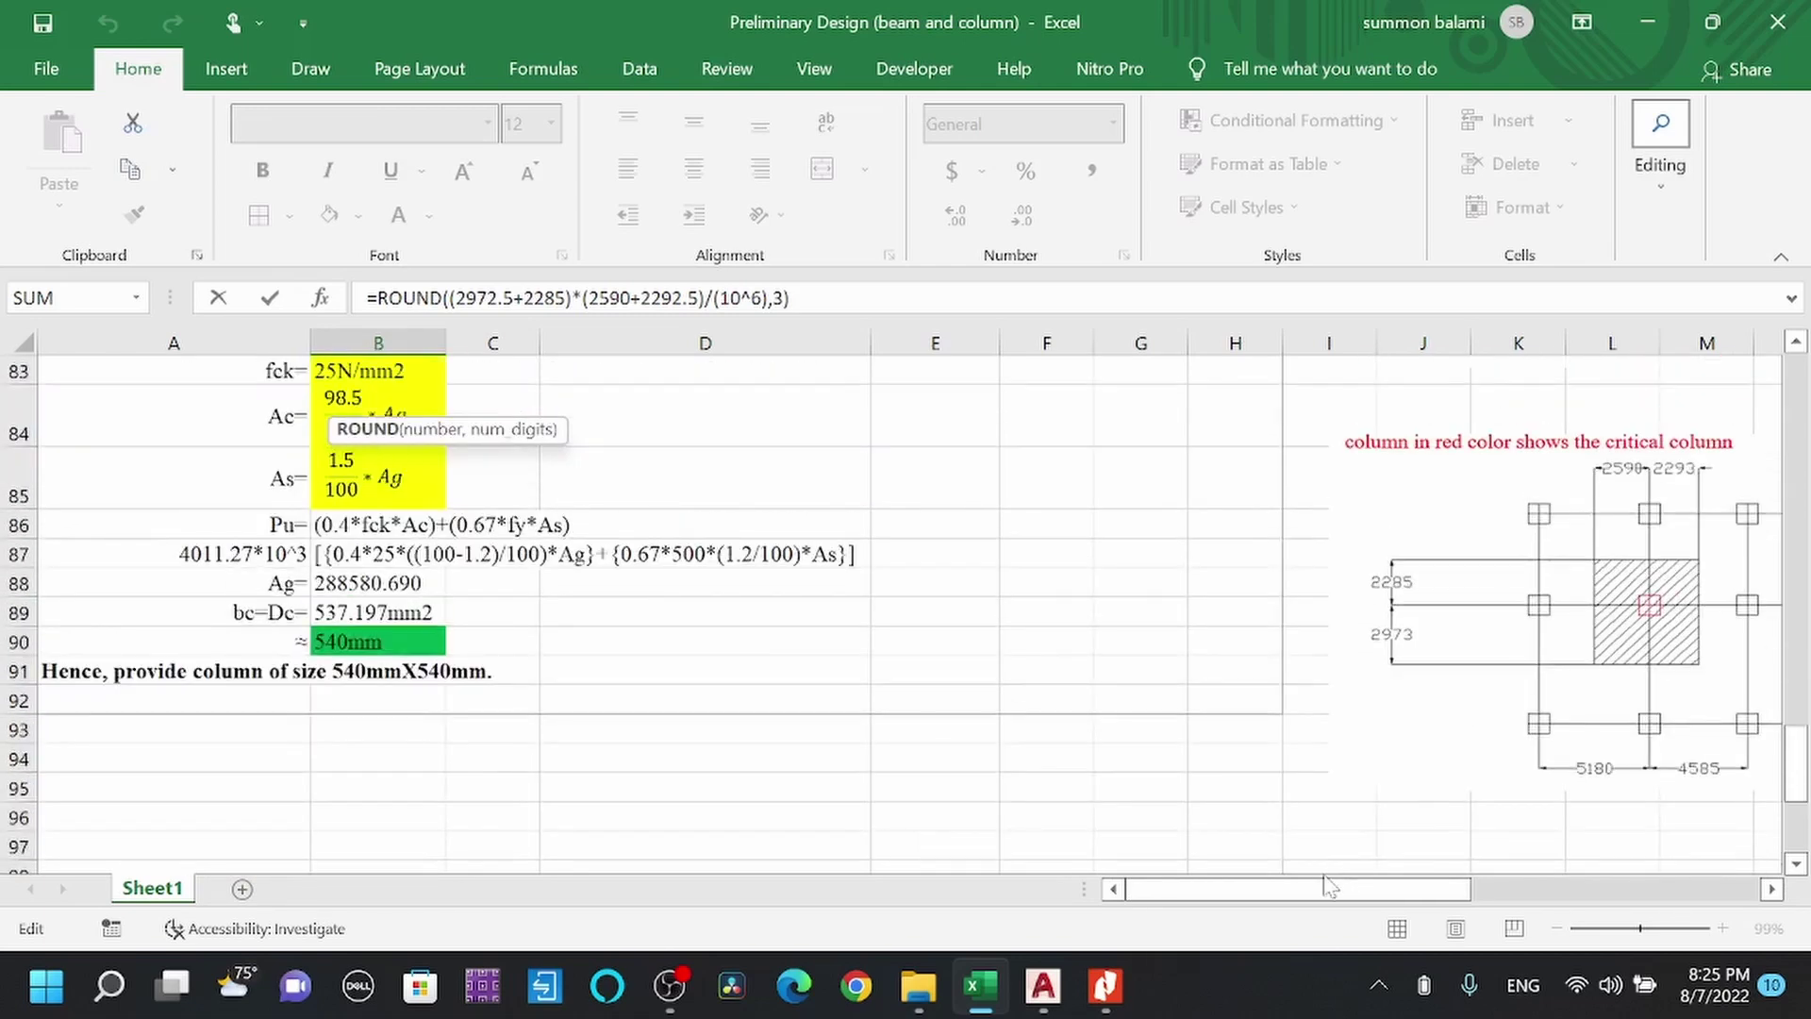
left_click_drag(1314, 895, 1333, 892)
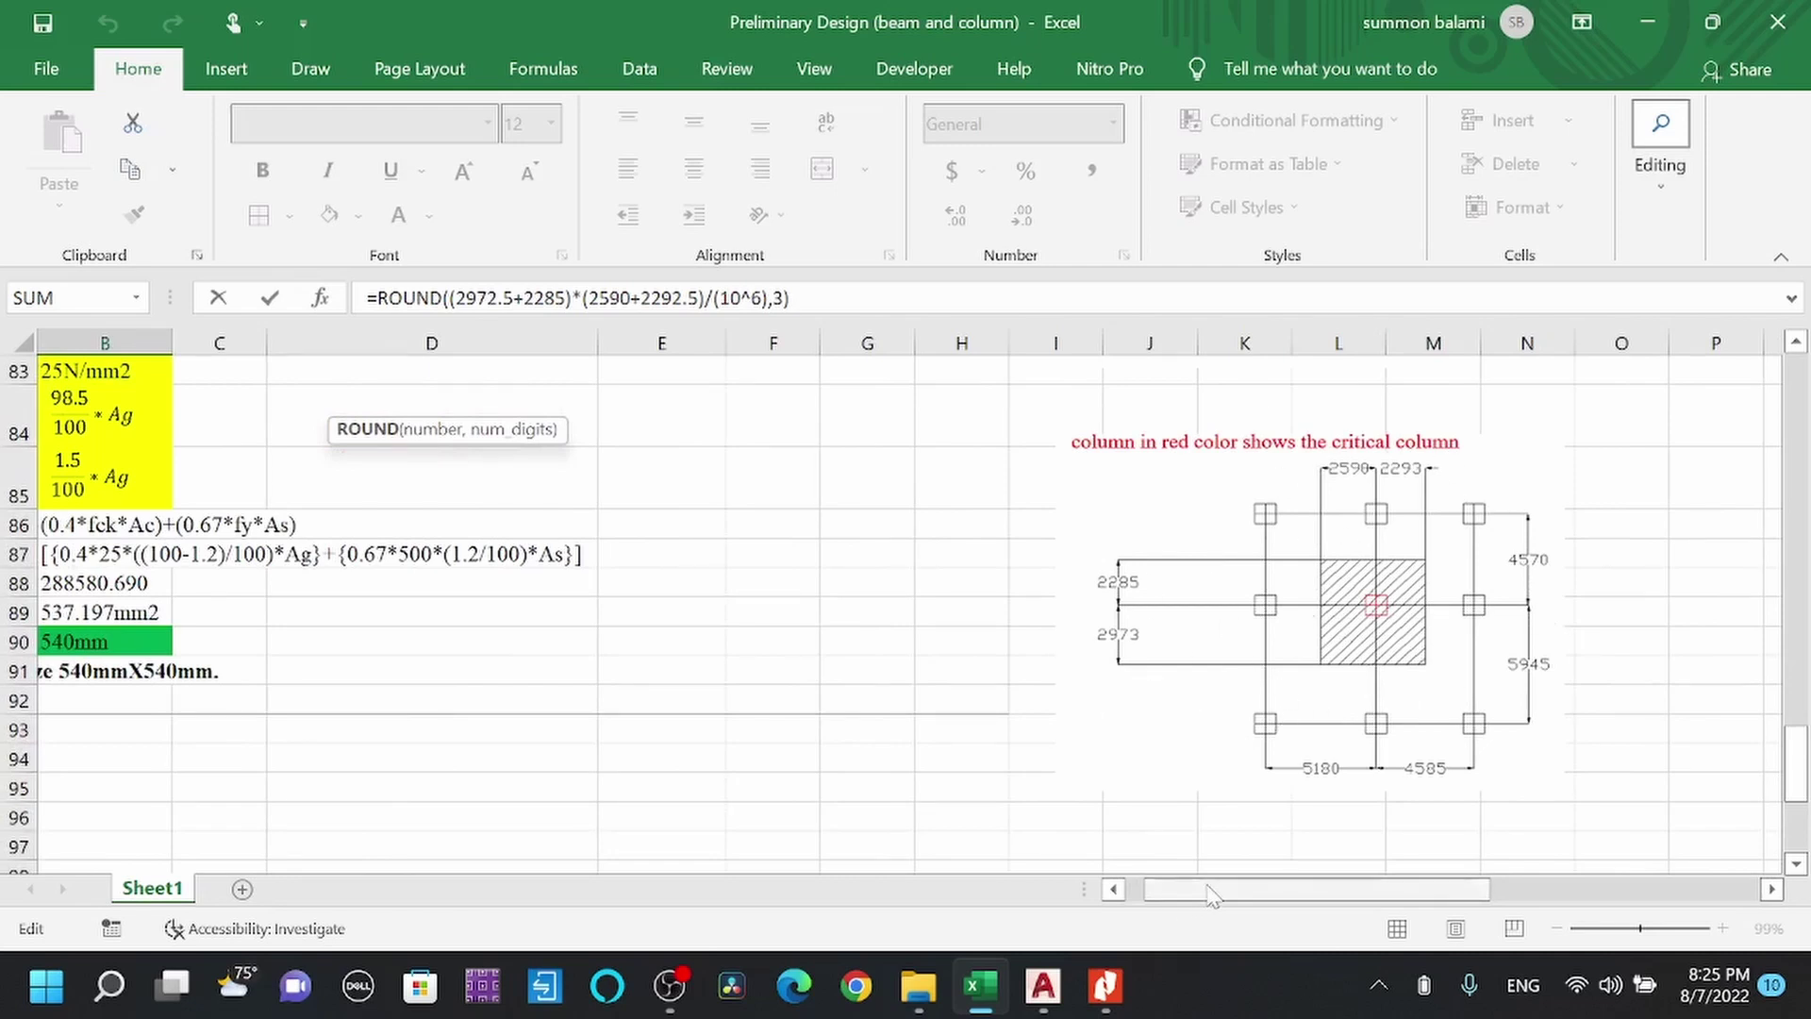
left_click_drag(1212, 894, 1190, 895)
scroll(286, 605, "up", 6)
scroll(358, 574, "down", 1)
key("Escape")
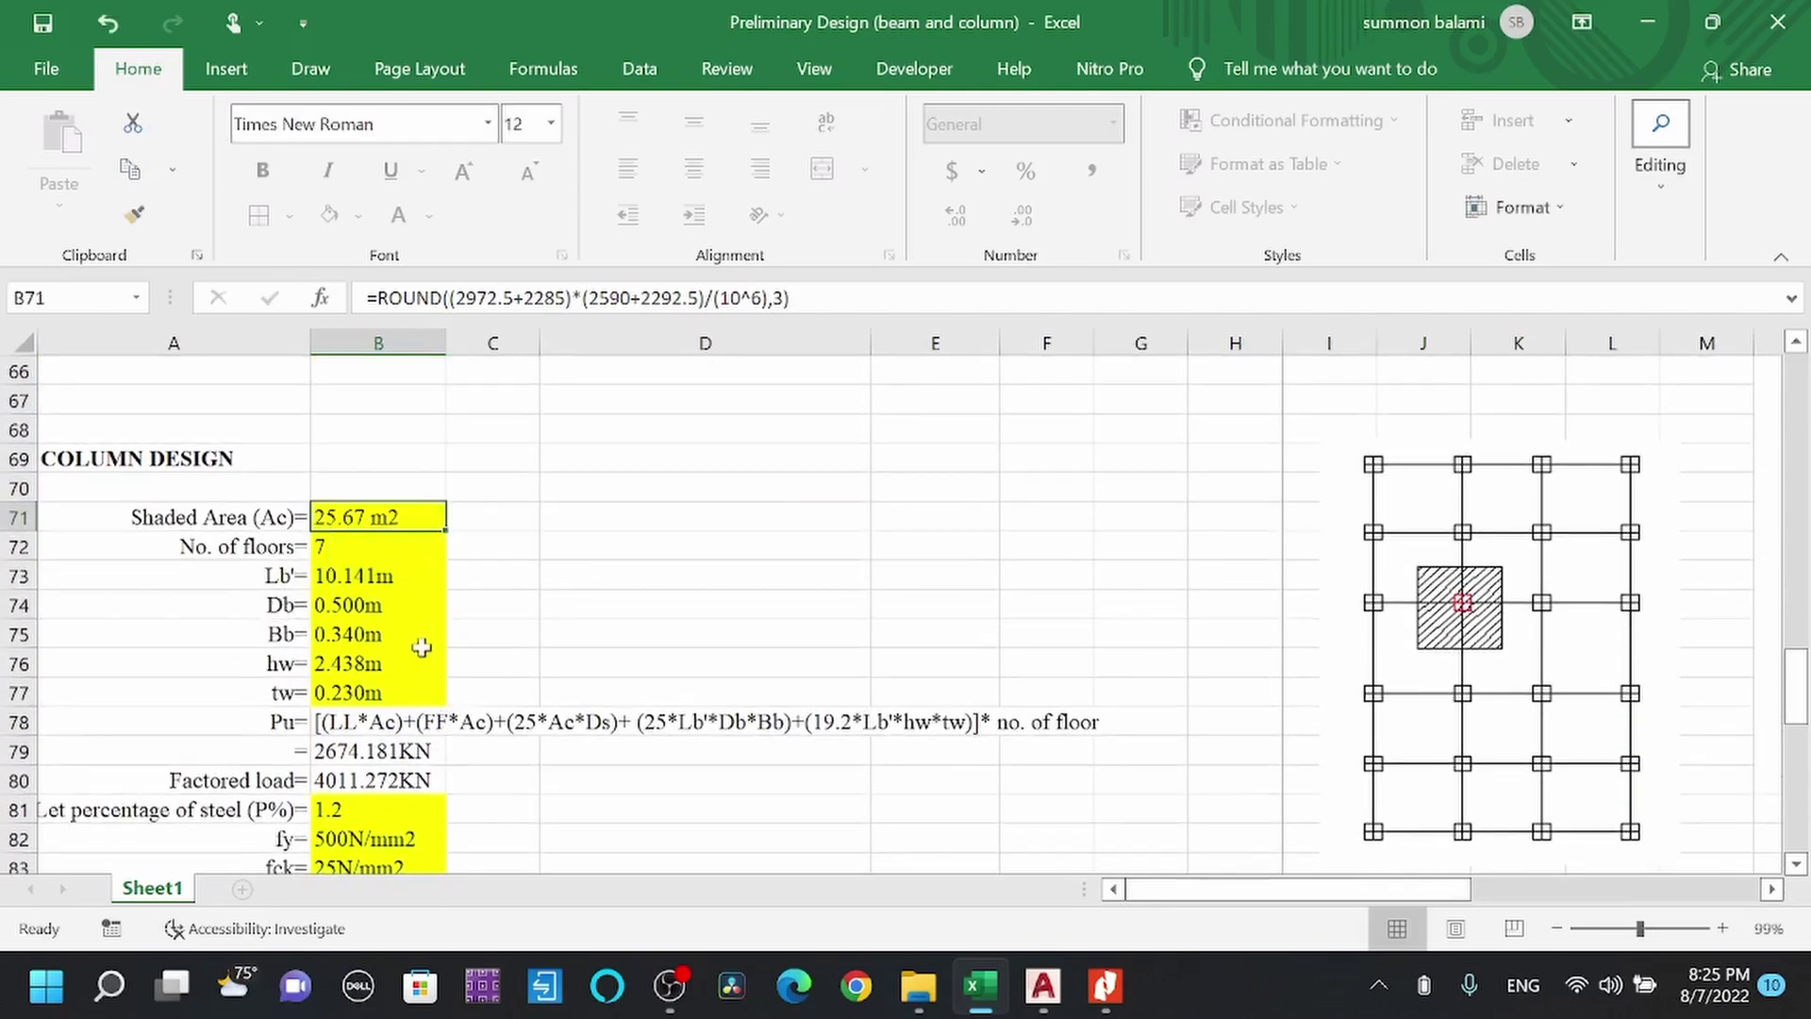
Check the number of floors in B72 and inspect the Lb' beam length formula in B73.
left_click(348, 544)
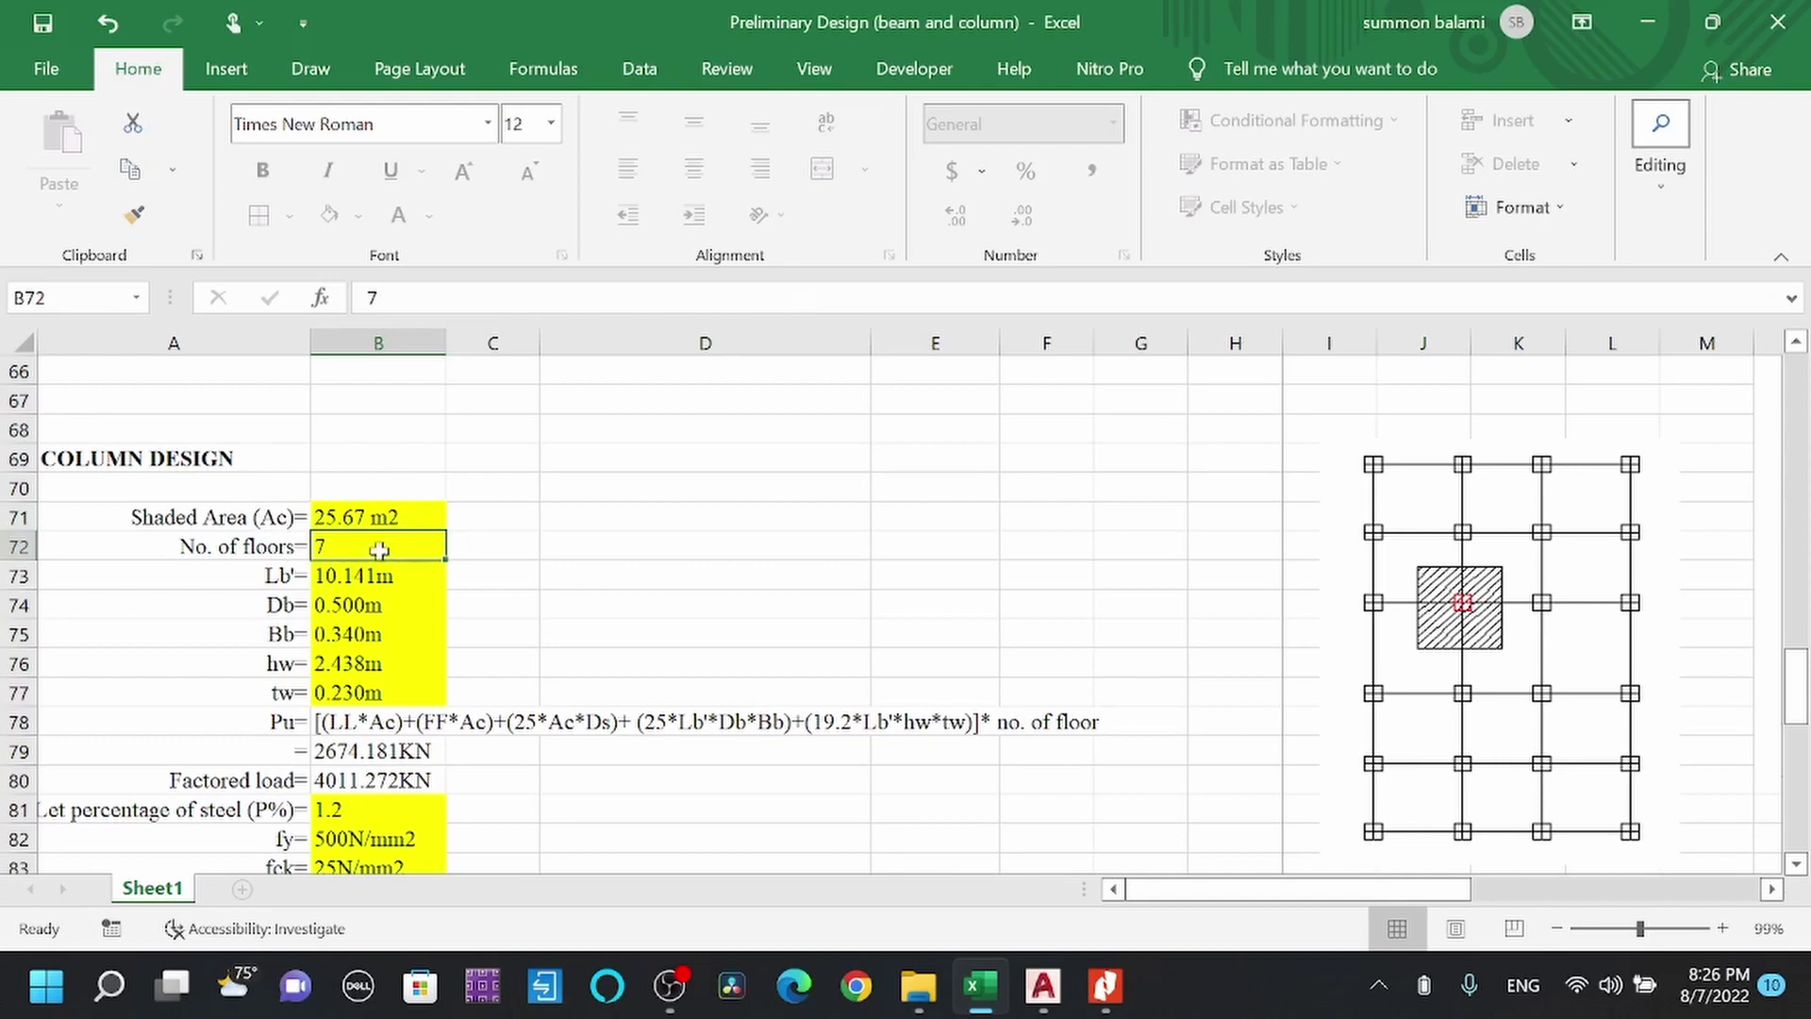
scroll(358, 547, "down", 1)
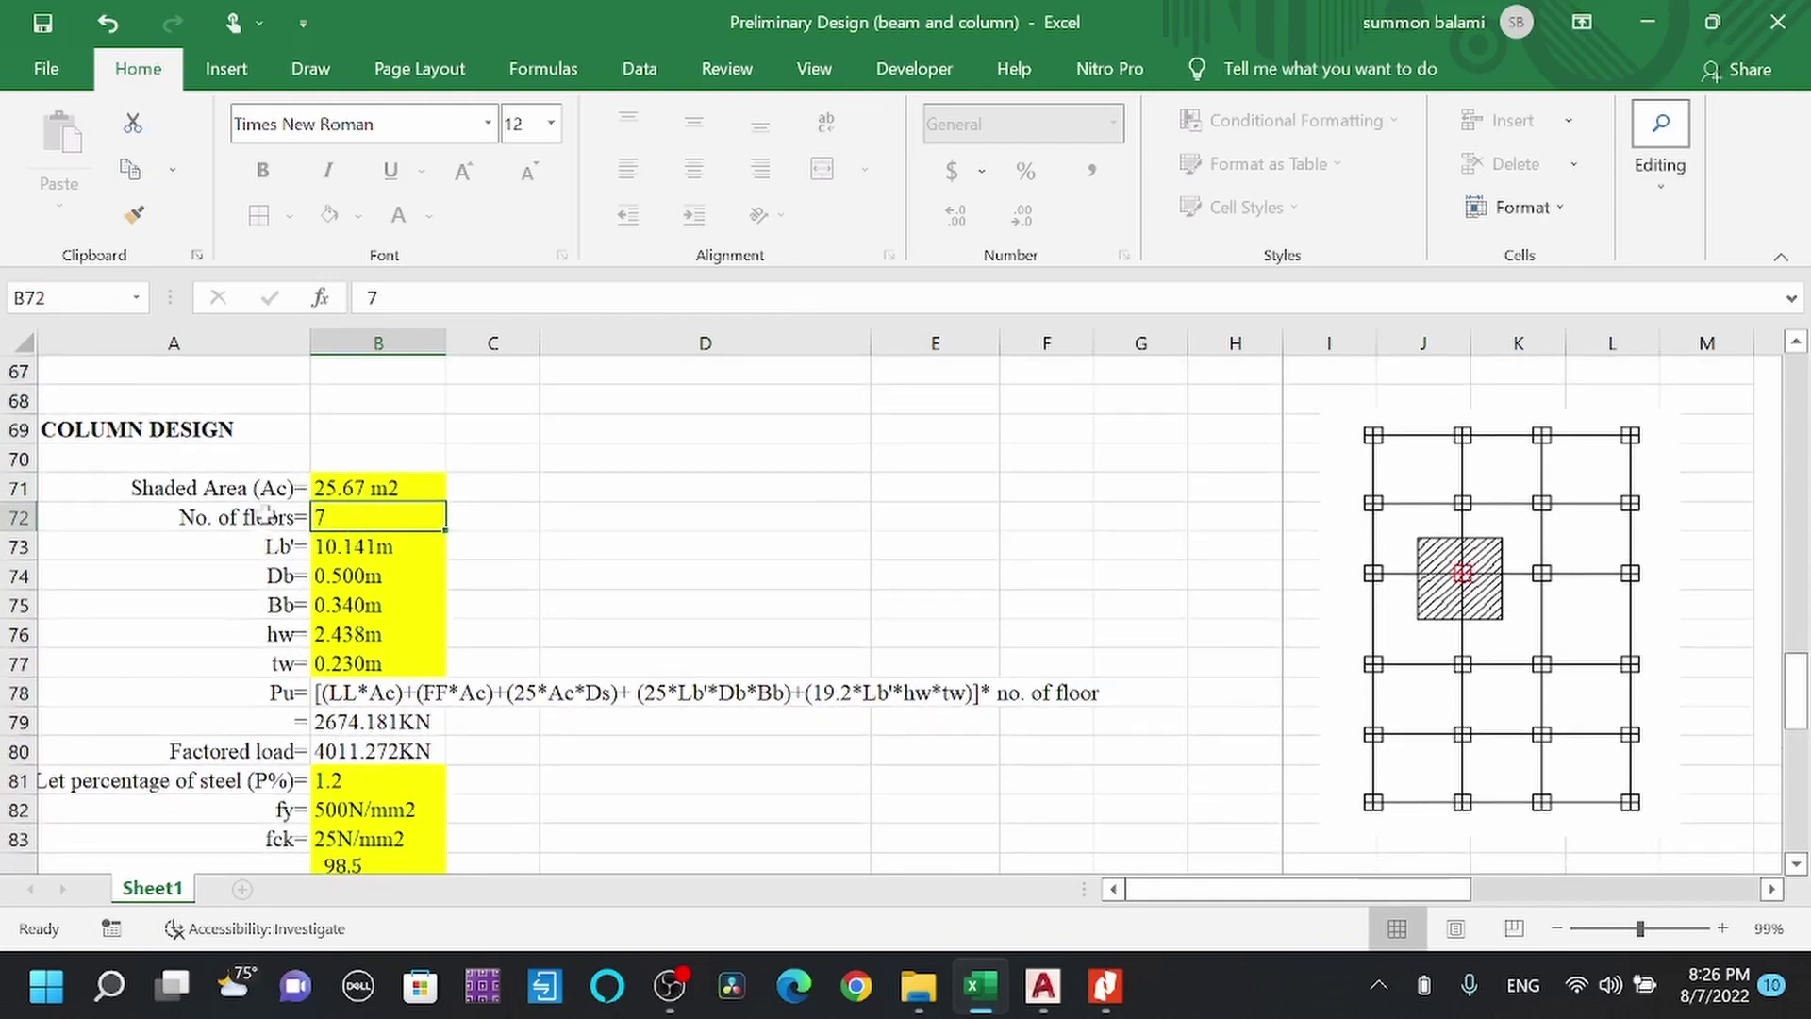
left_click(358, 550)
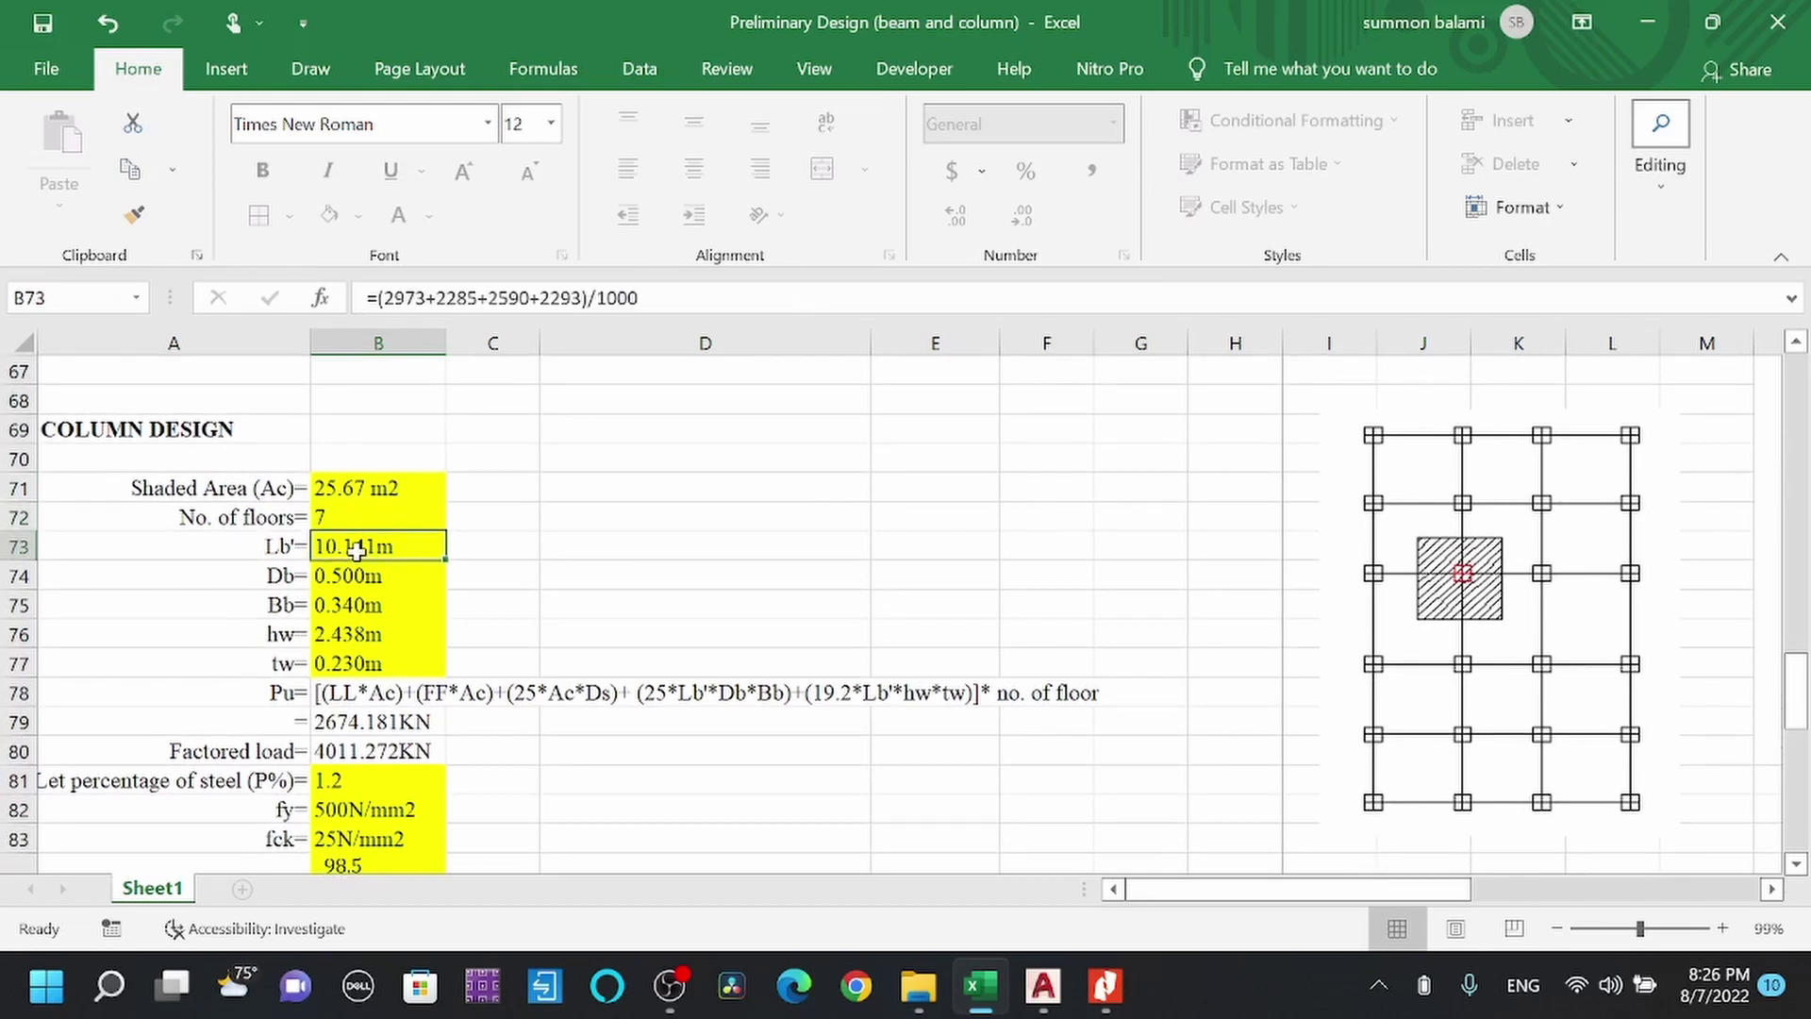
double_click(358, 550)
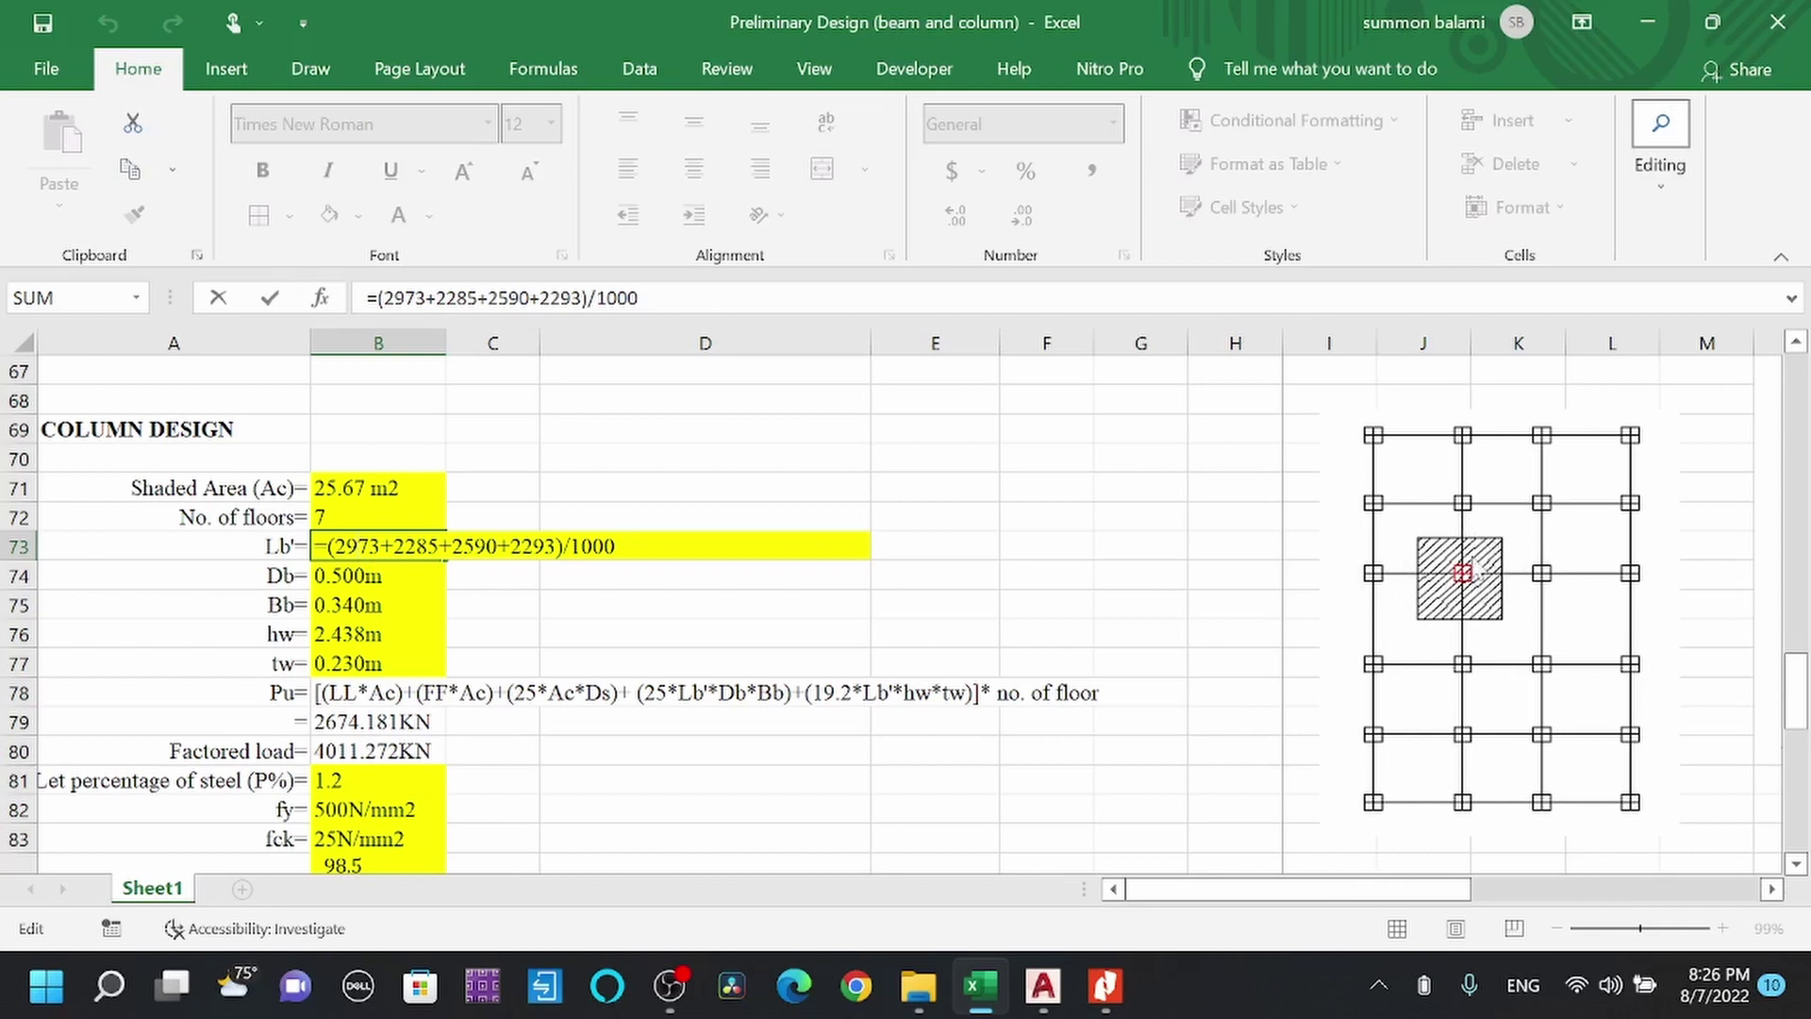
key("ctrl+Return")
Check the beam depth Db in B74 and the beam width Bb in B75.
left_click(388, 577)
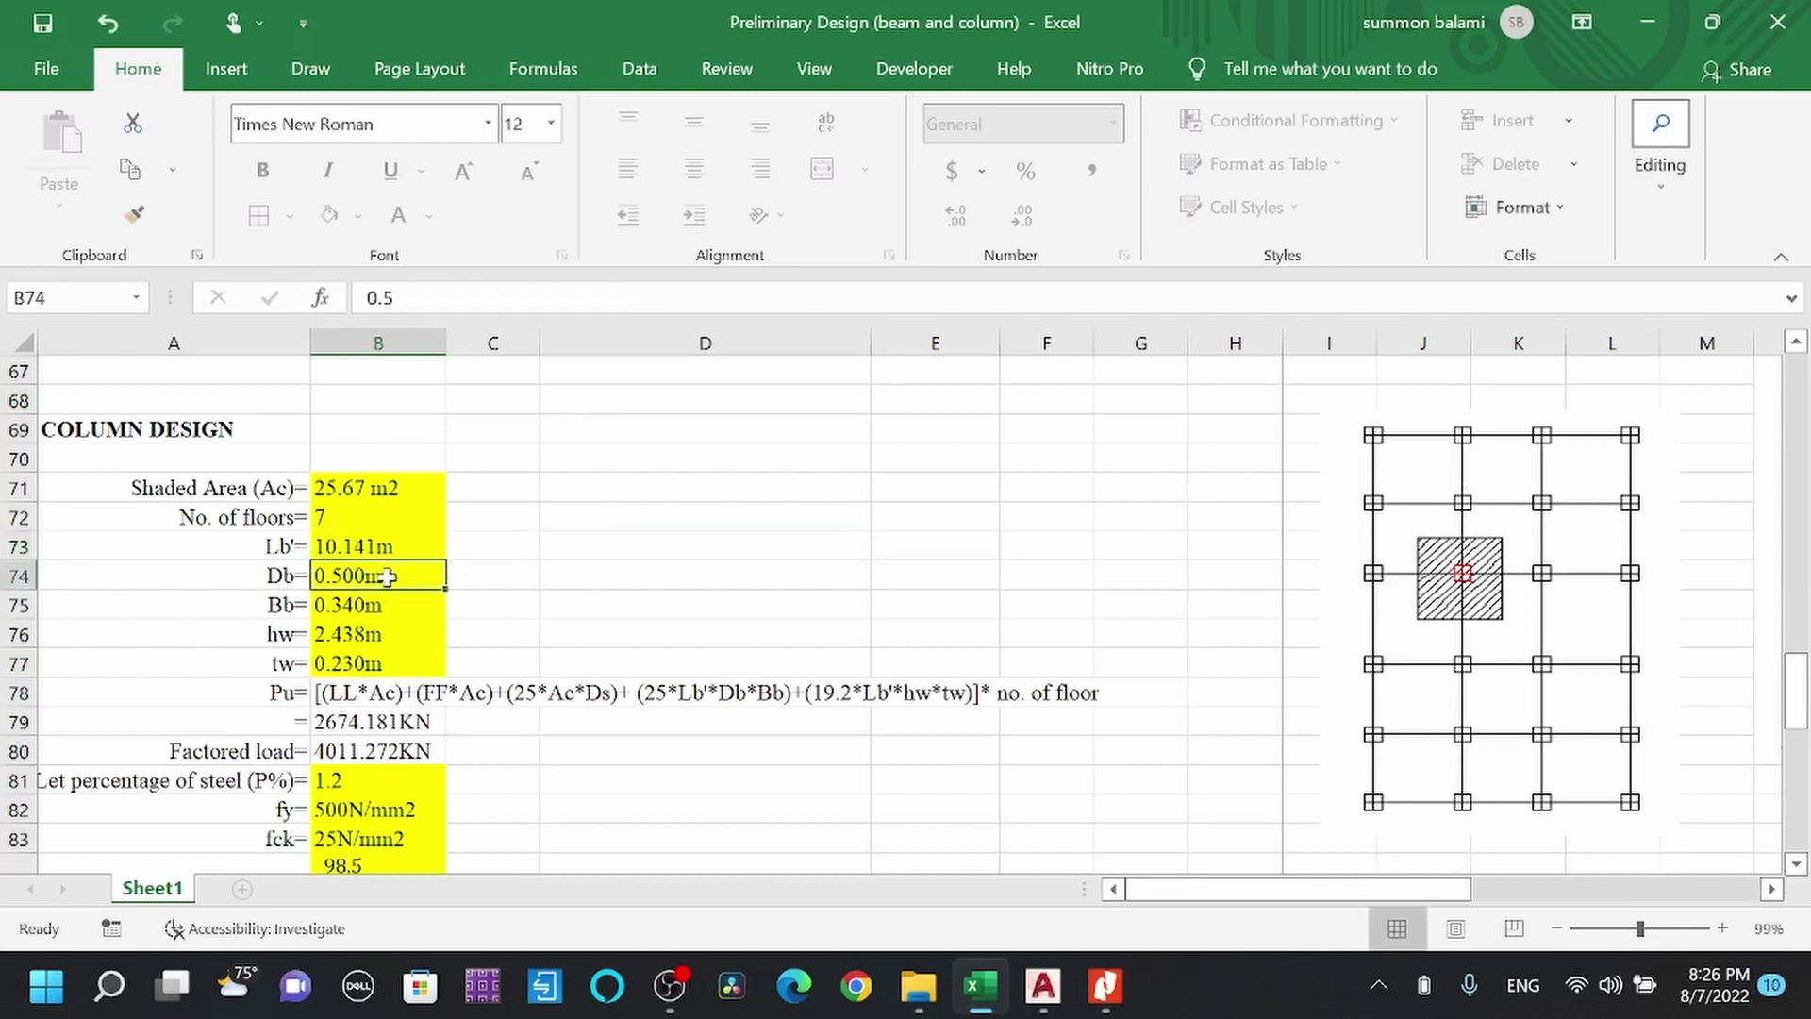
left_click(349, 604)
left_click(357, 572)
scroll(344, 572, "down", 1)
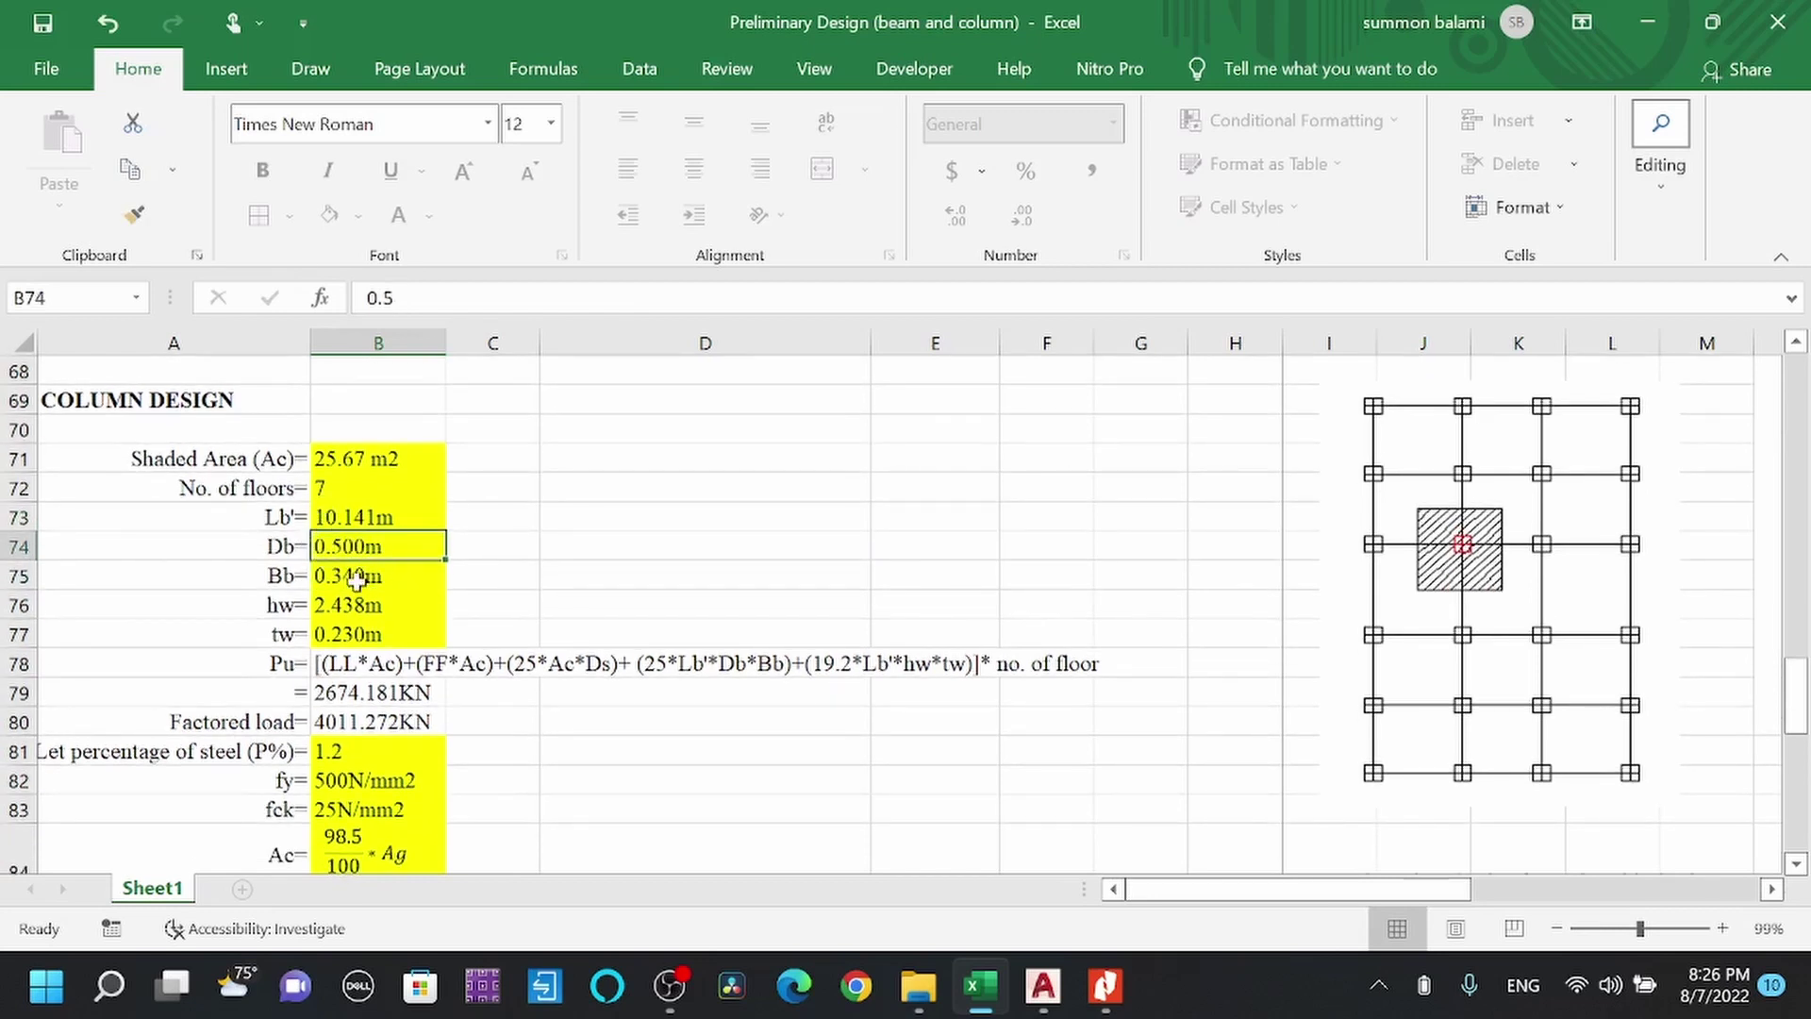
left_click(395, 574)
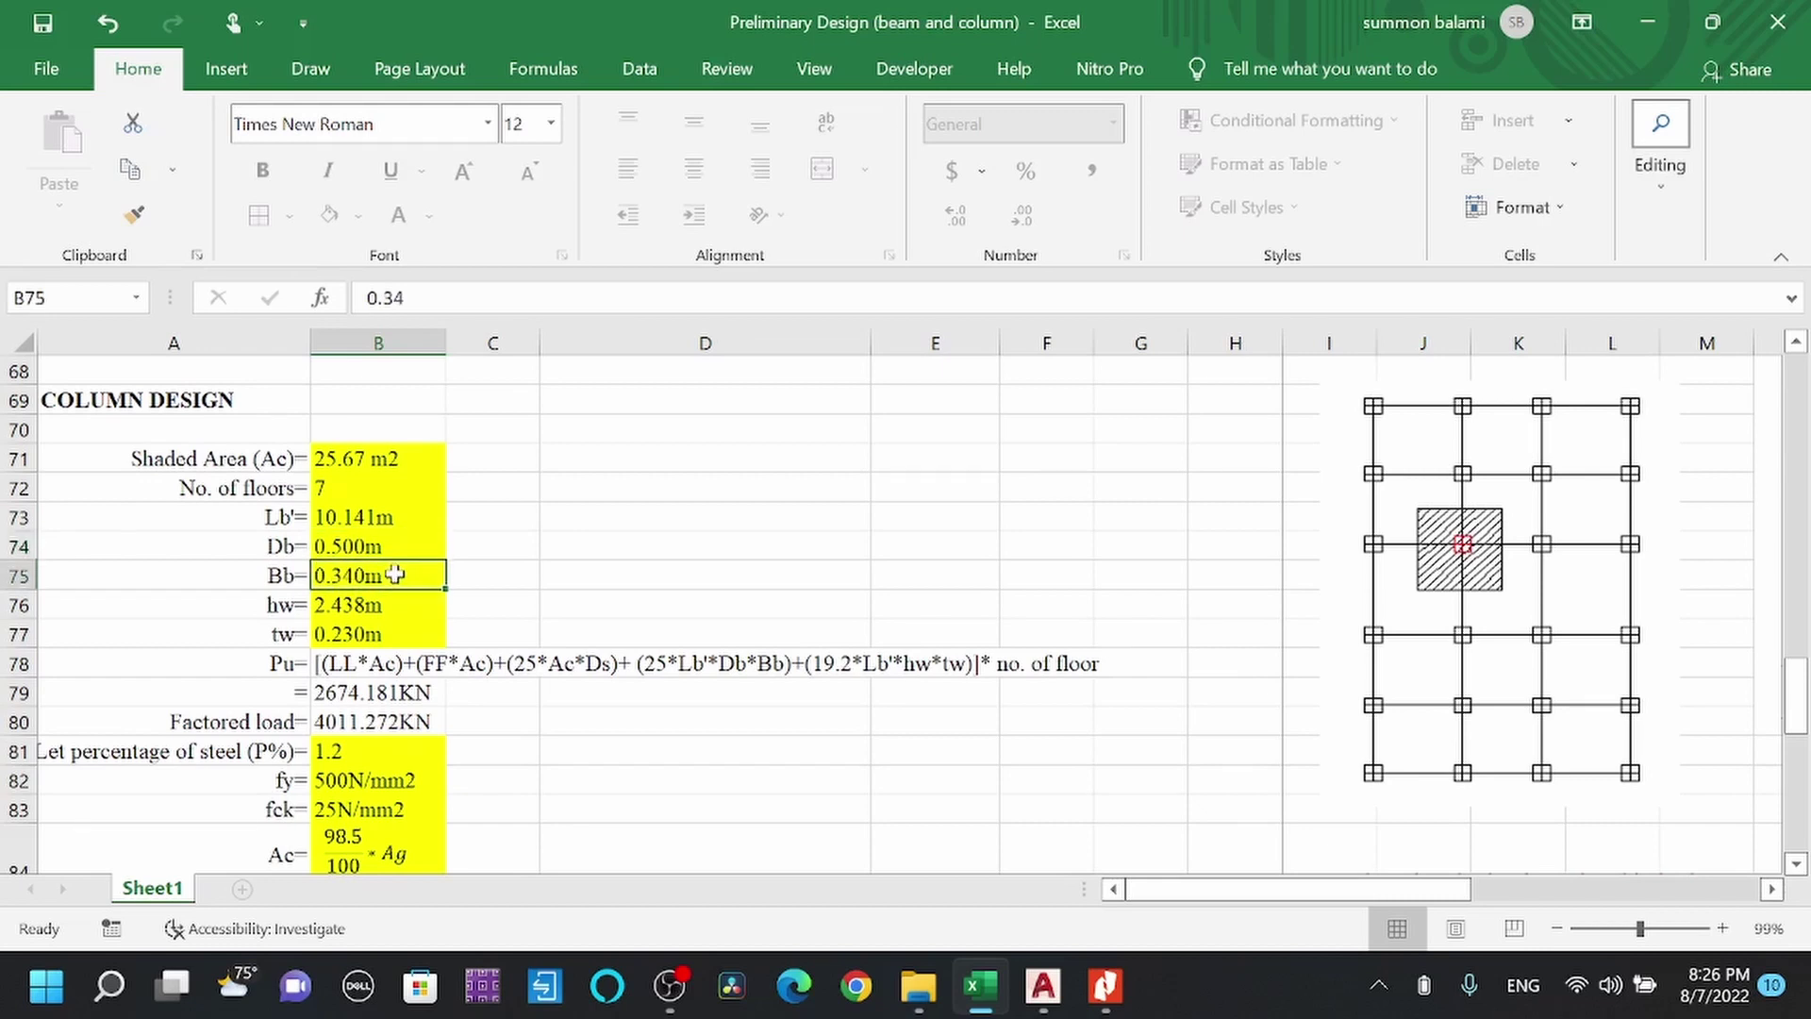
left_click(345, 545)
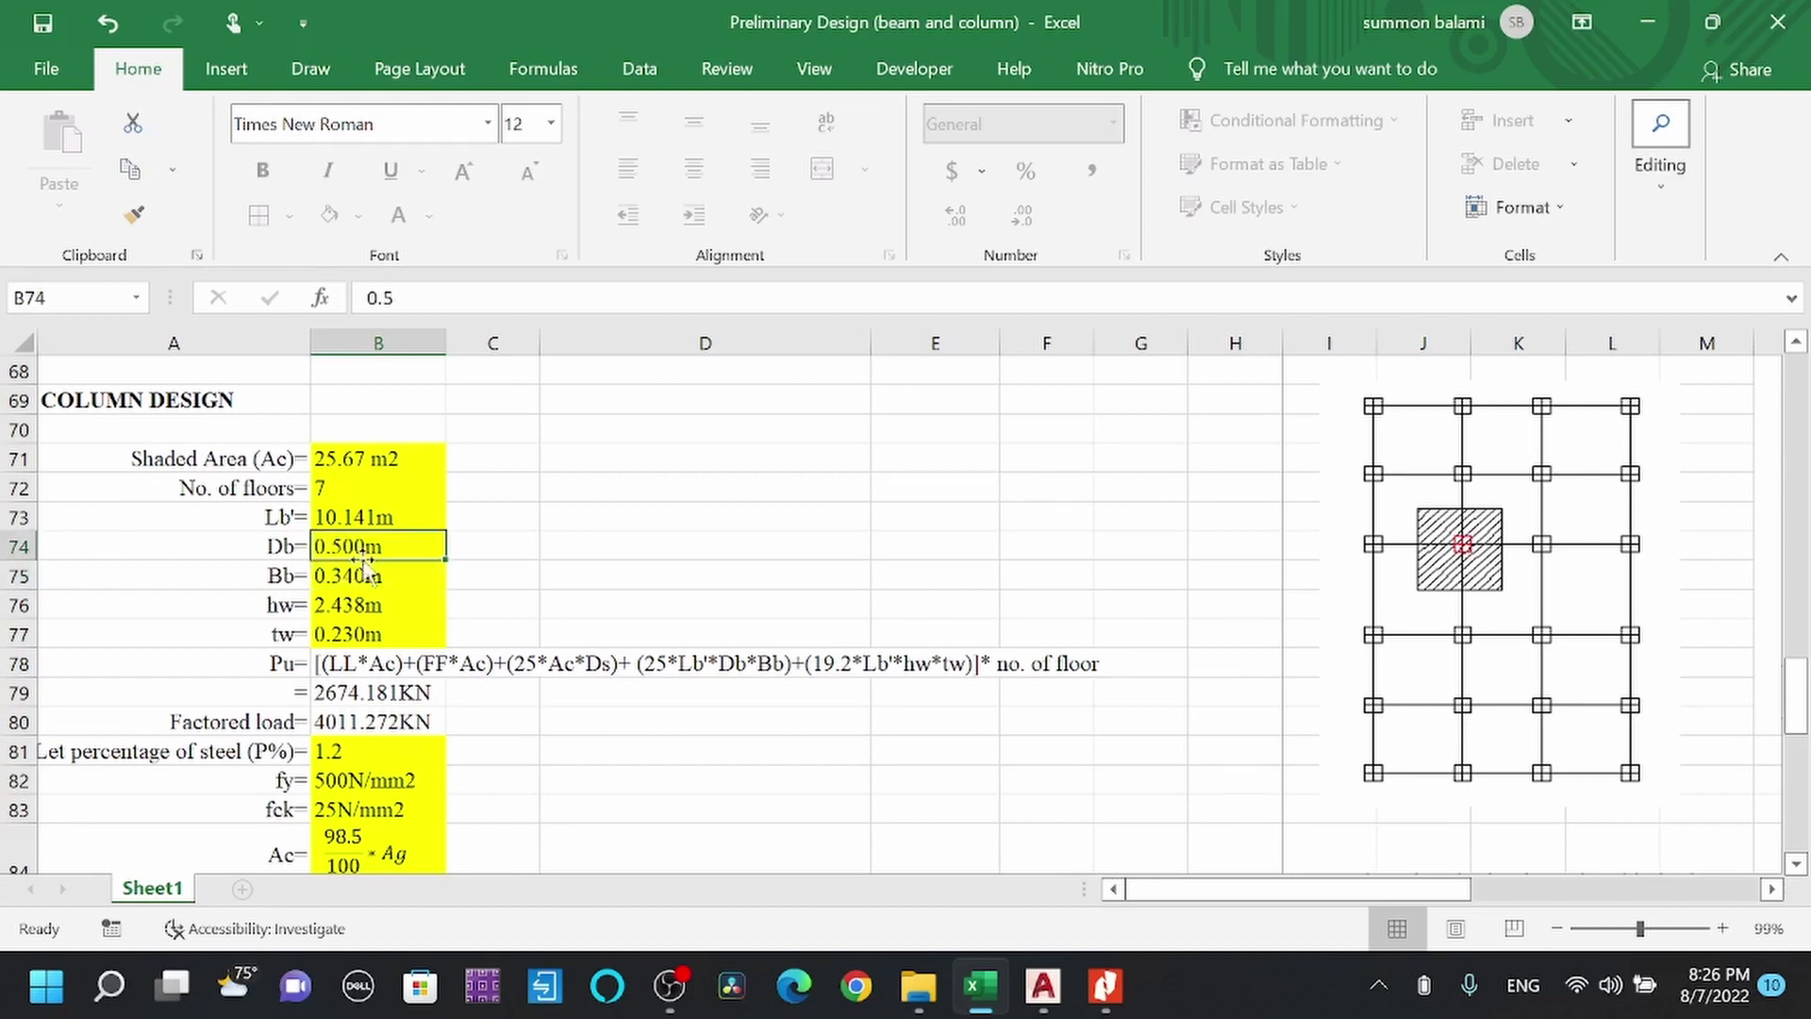
left_click(377, 576)
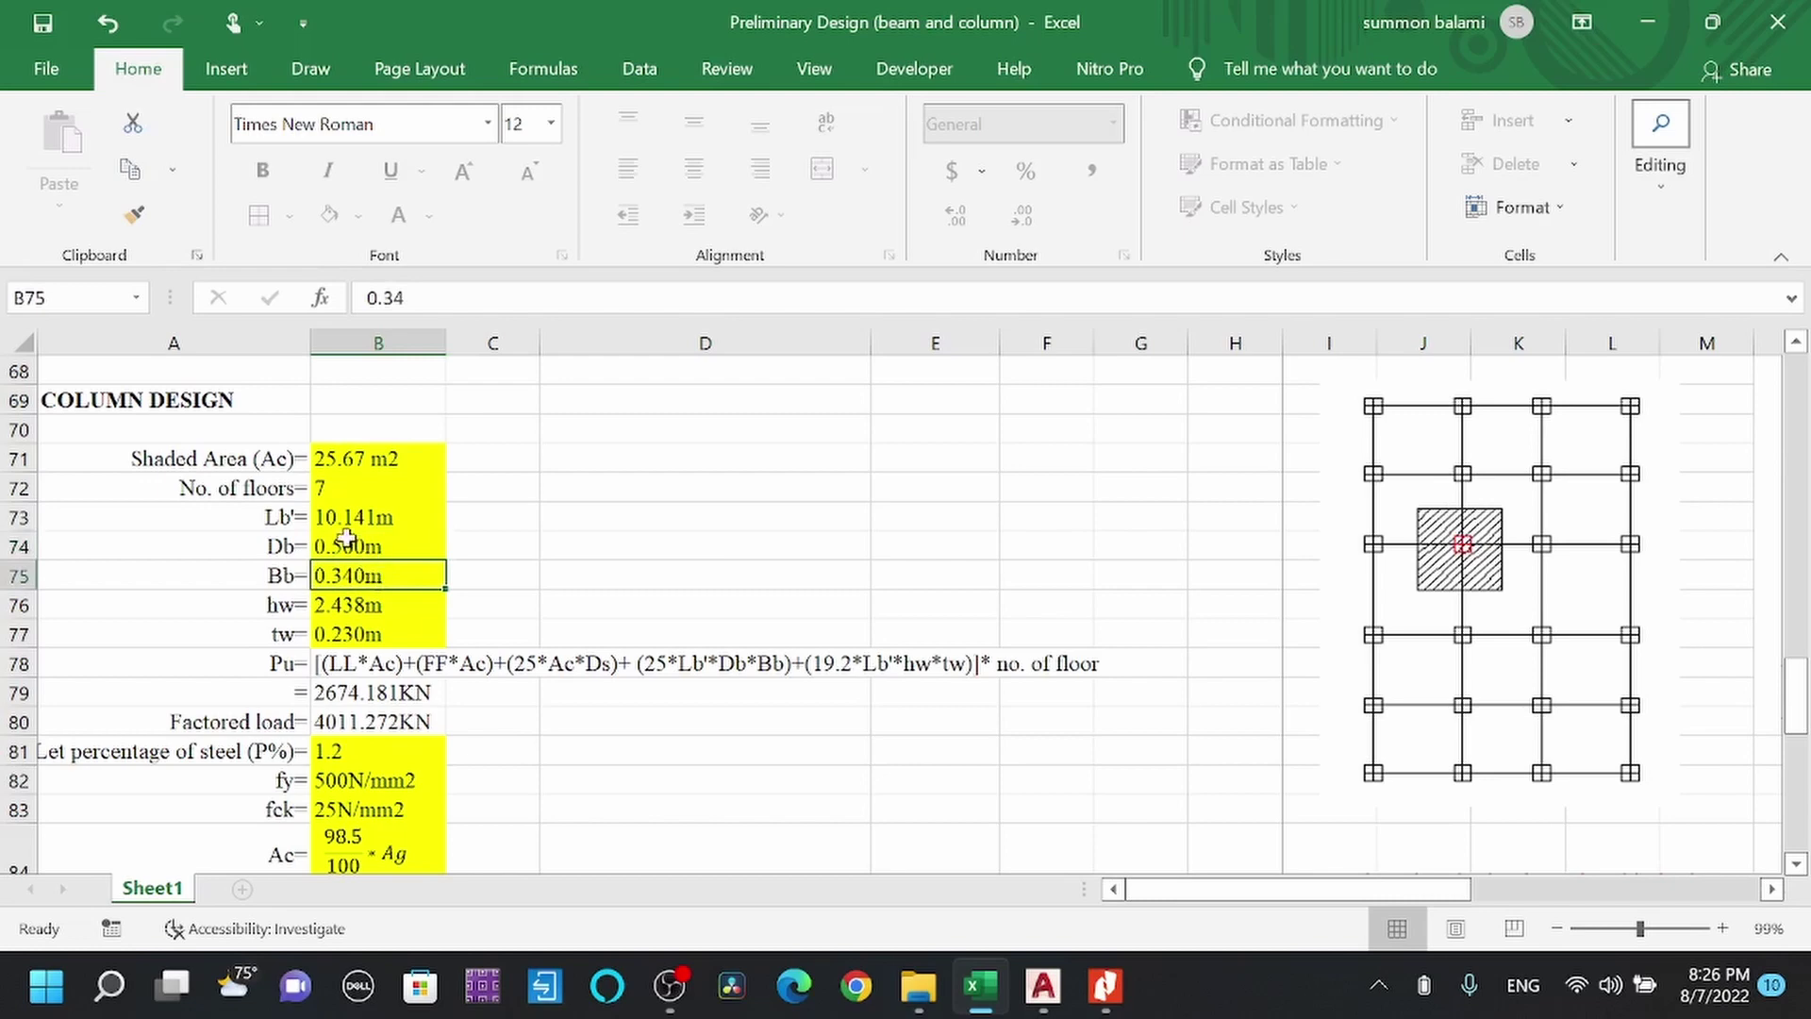
Check the wall height hw in B76 and the wall thickness tw in B77.
scroll(366, 540, "down", 1)
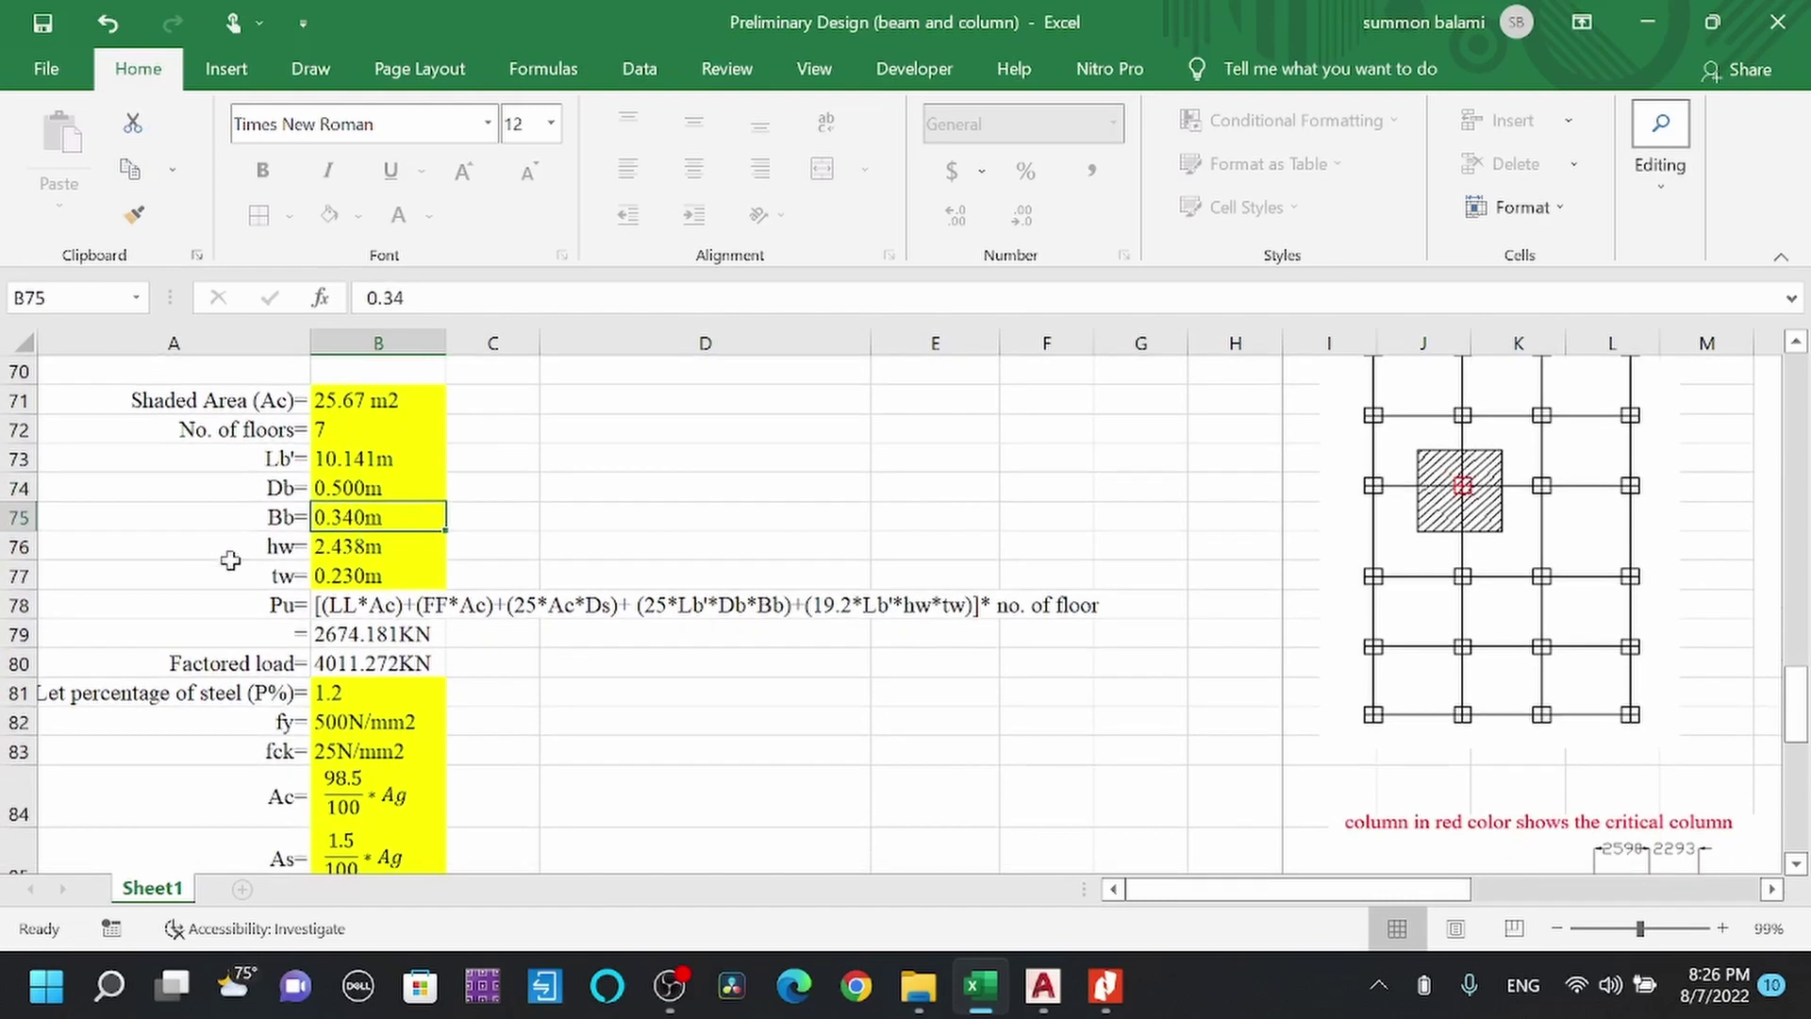
left_click(368, 547)
left_click(376, 577)
scroll(397, 566, "down", 1)
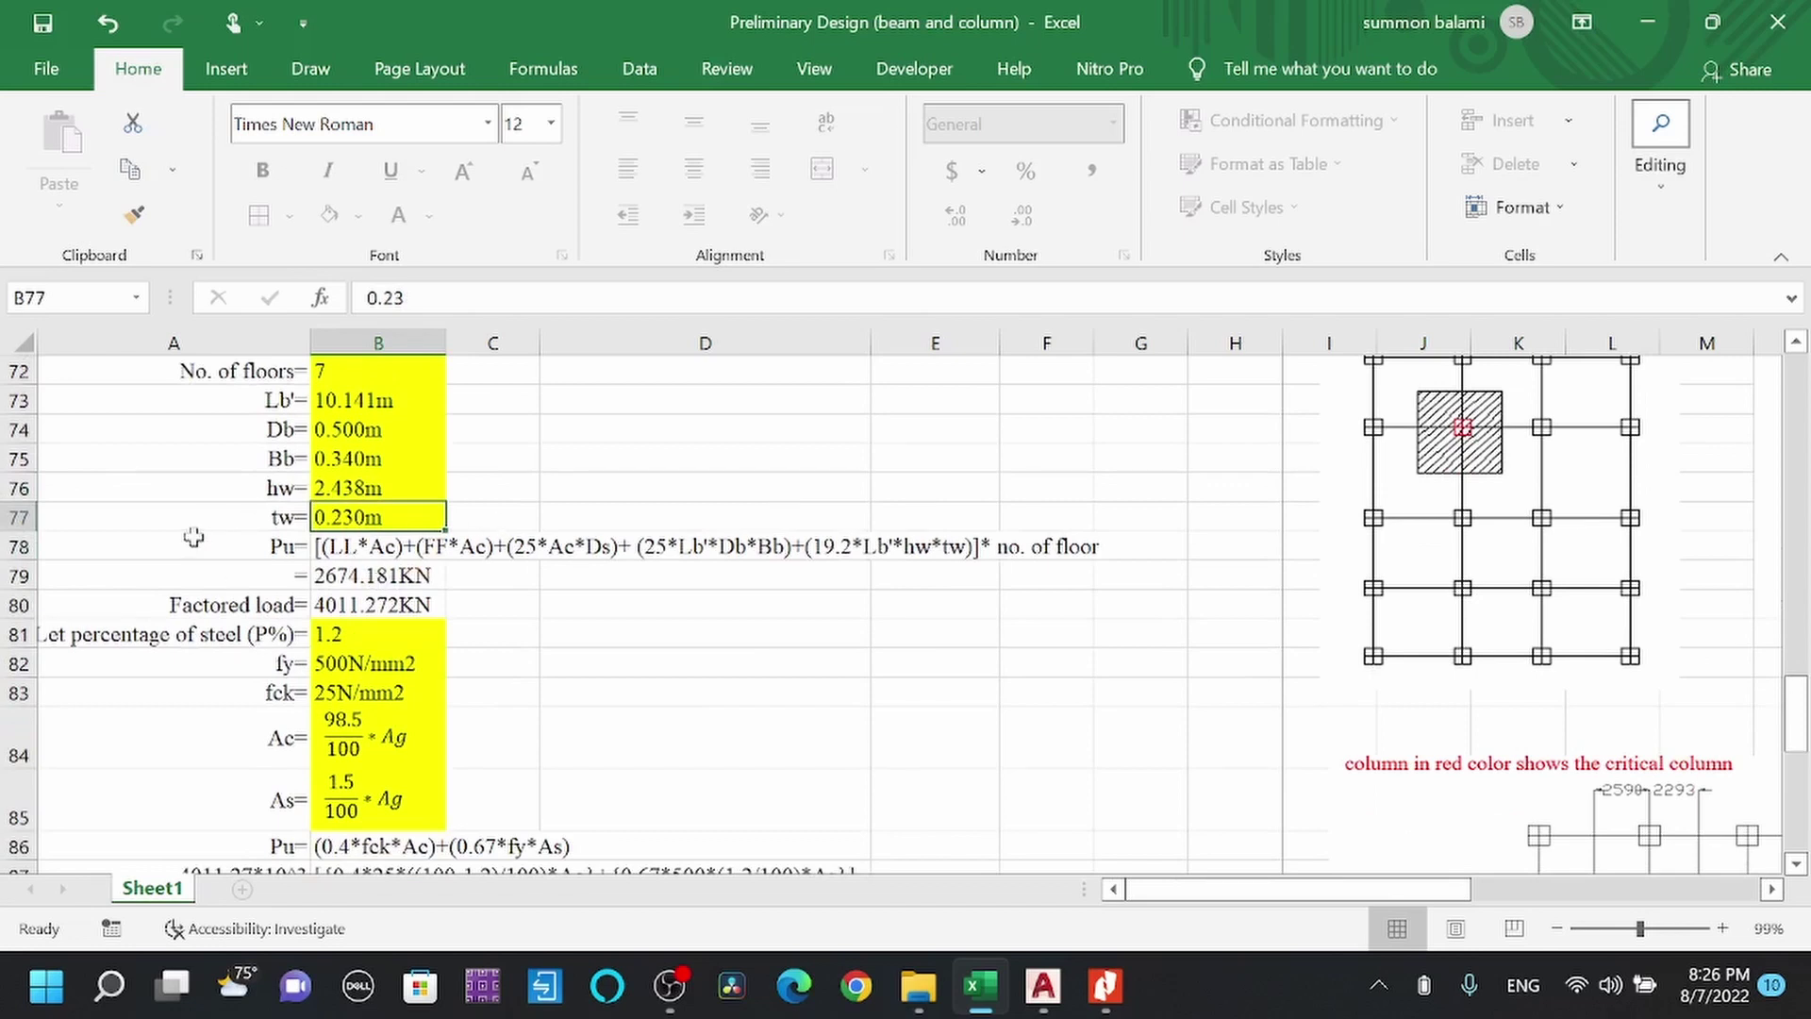
Highlight the Pu load expression in row 78 and inspect its calculation formula in B79.
left_click(19, 547)
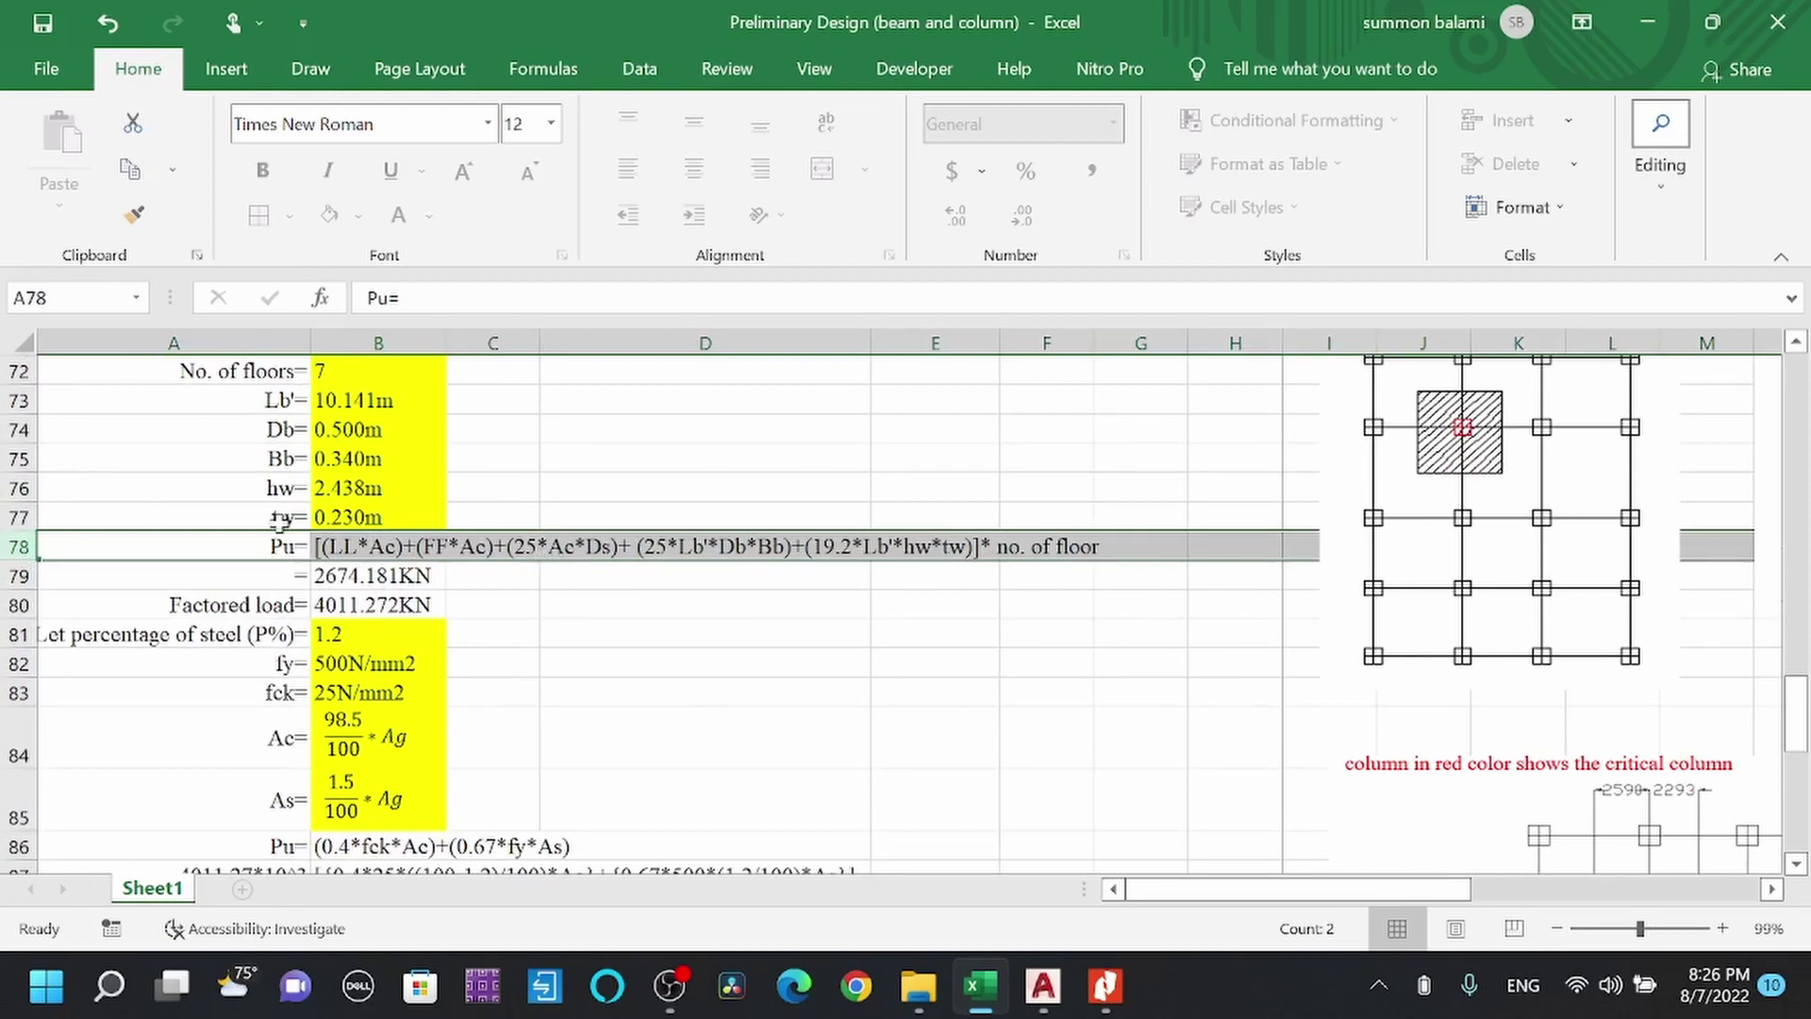
scroll(387, 551, "up", 1)
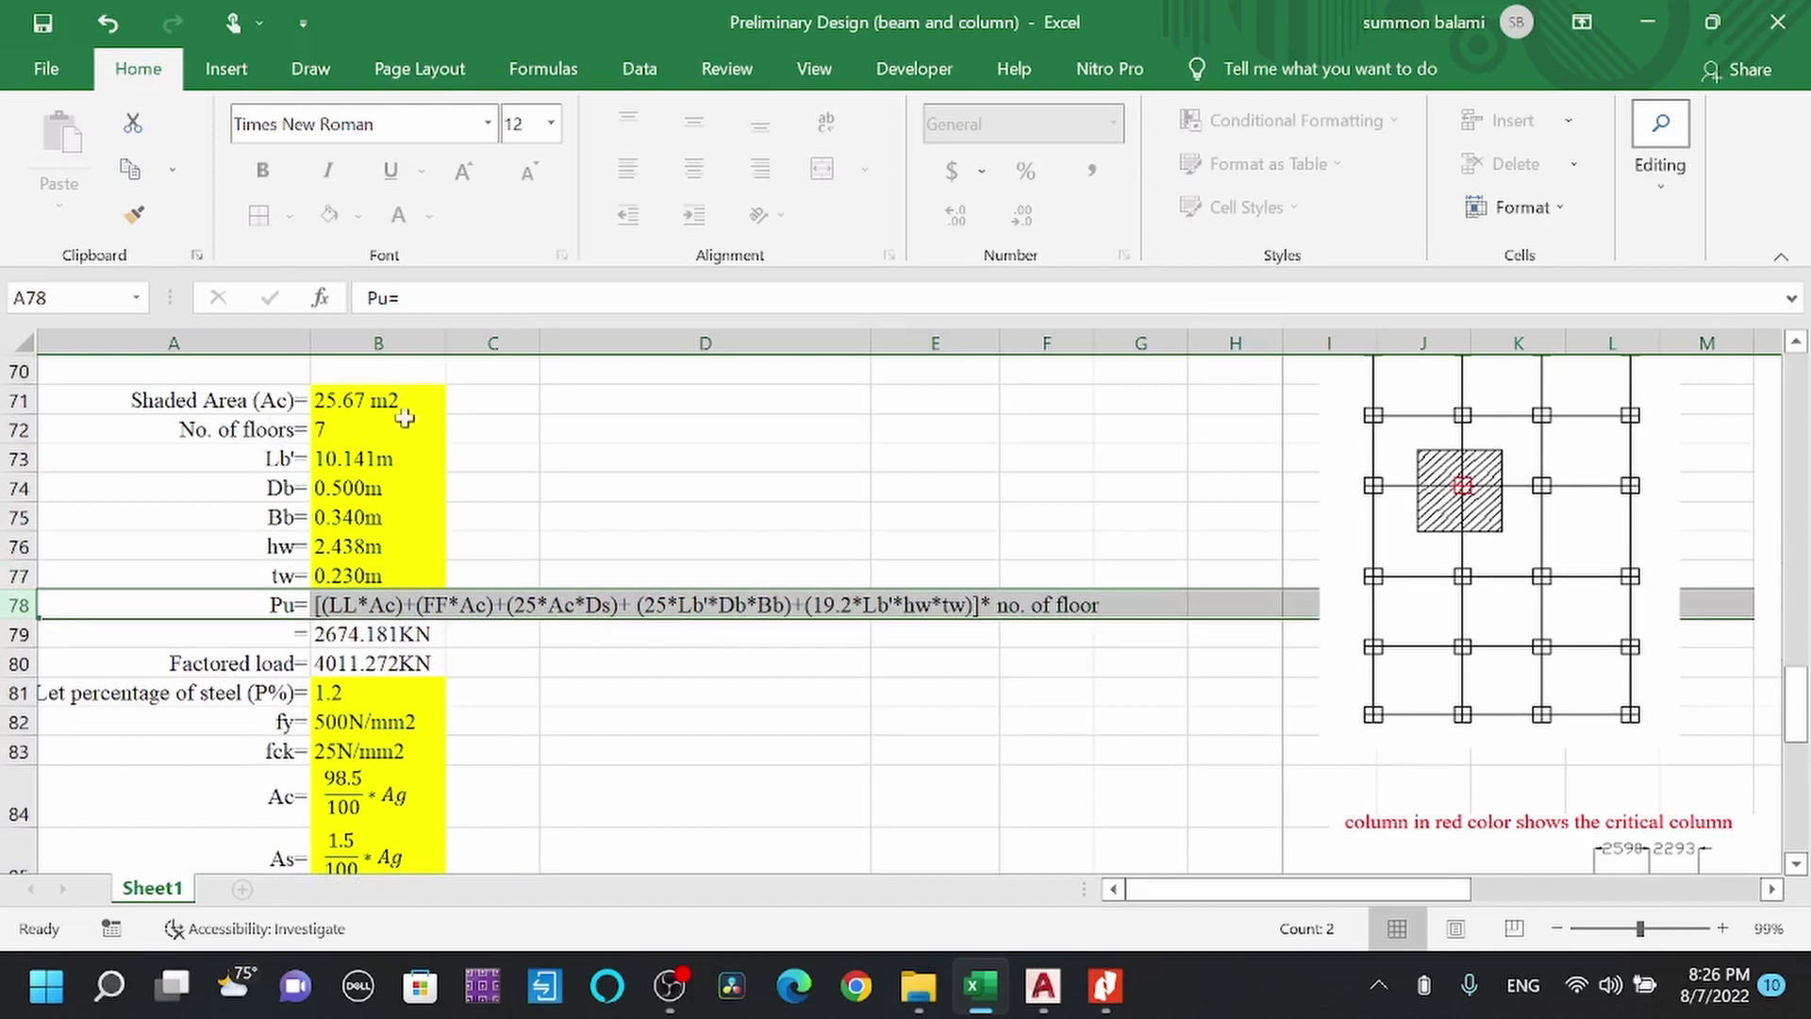
double_click(382, 637)
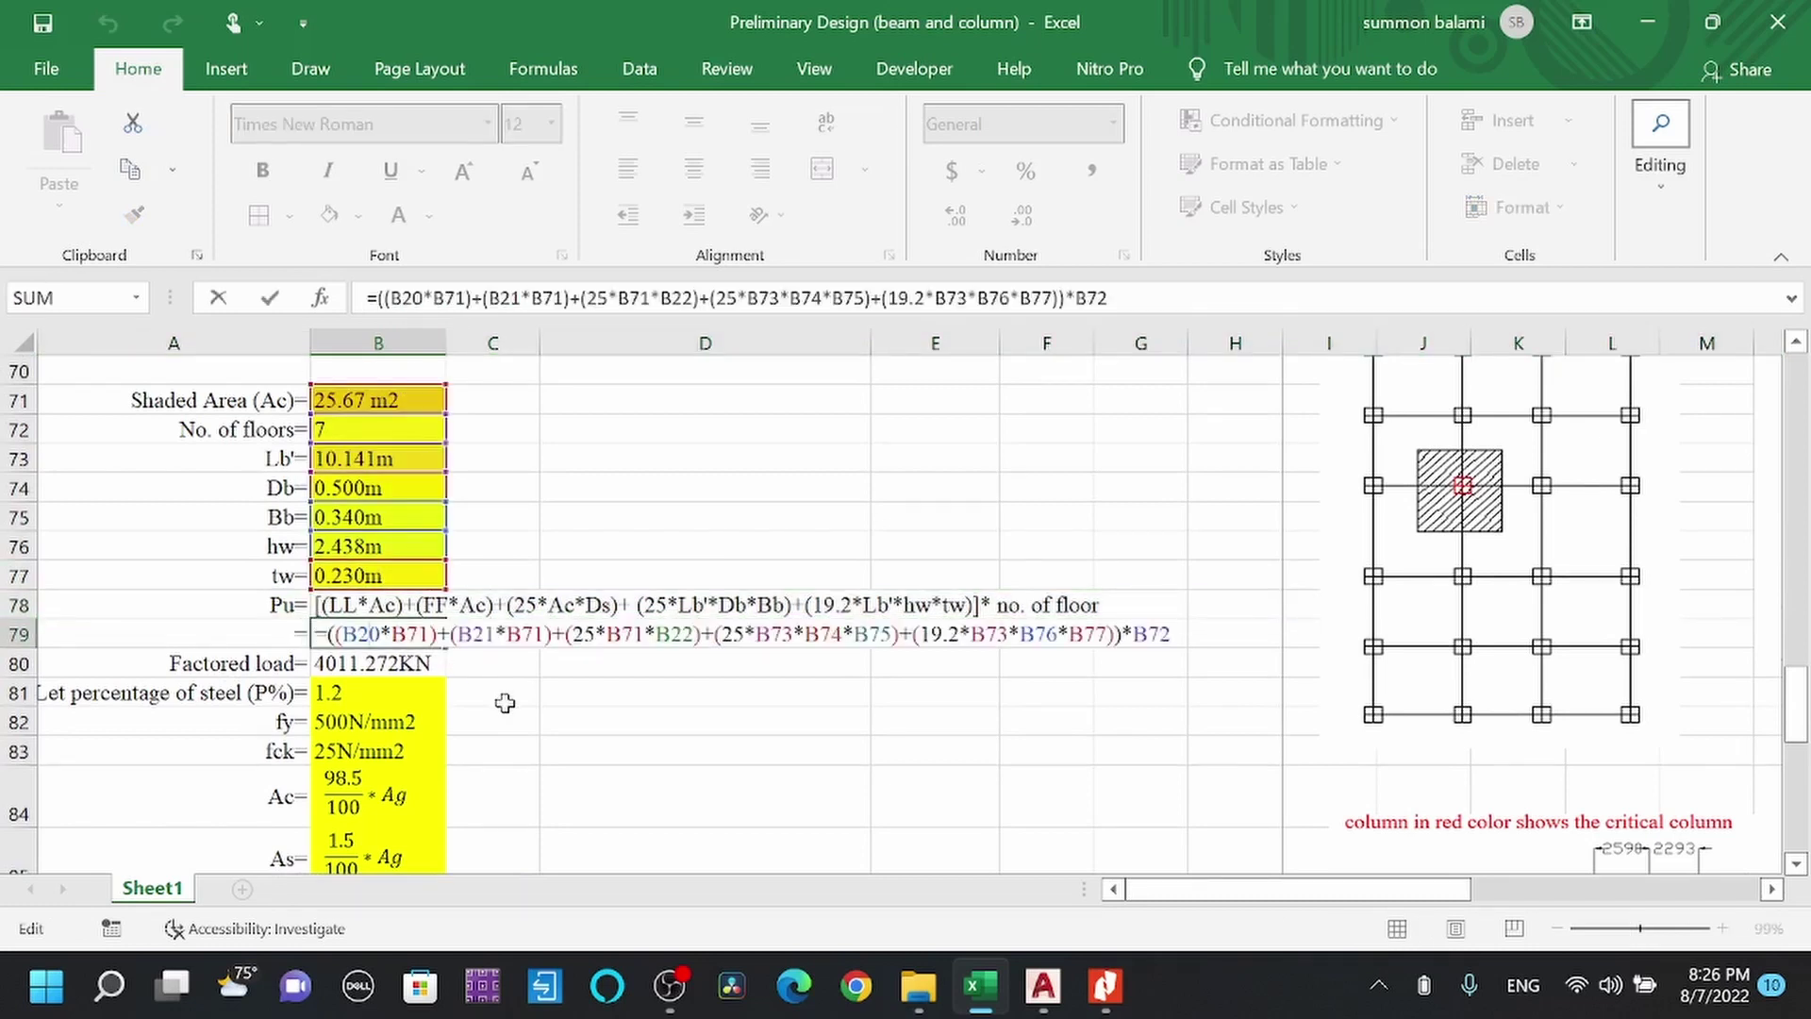
key("Return")
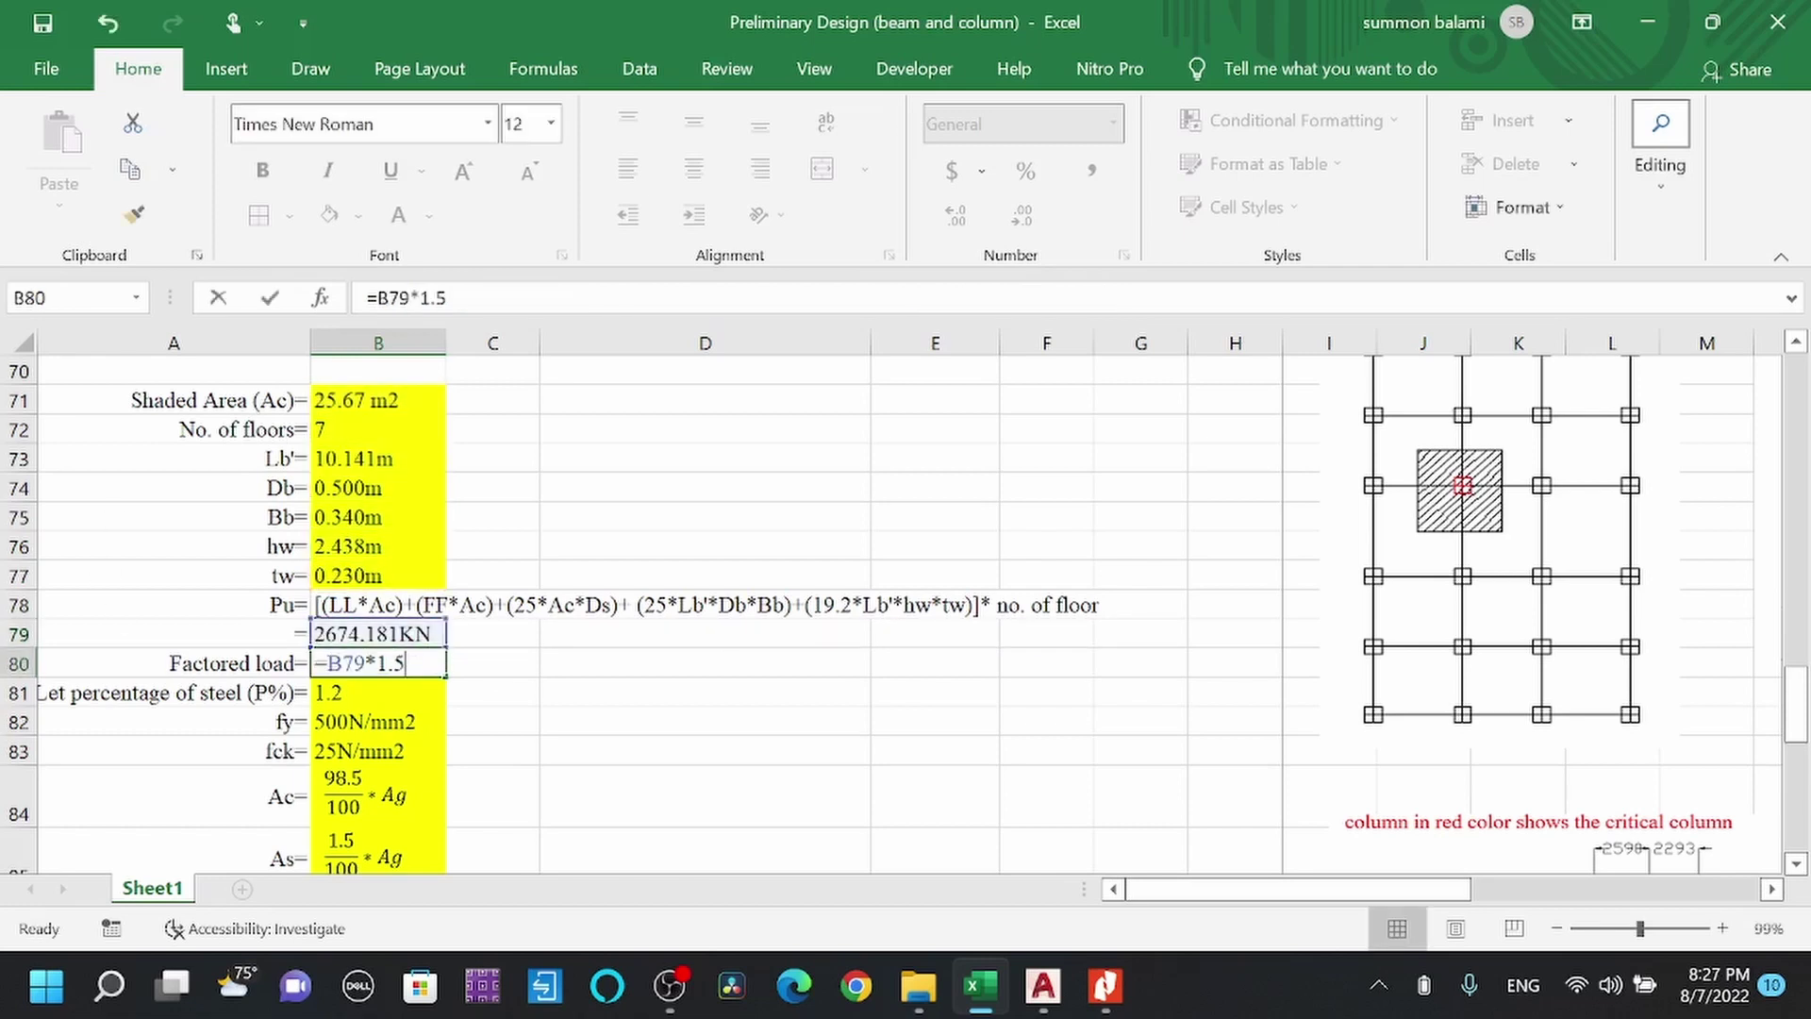
Inspect the 1.5 multiplier in the factored load formula in B80, and select the unfactored load in B79 for comparison.
double_click(341, 663)
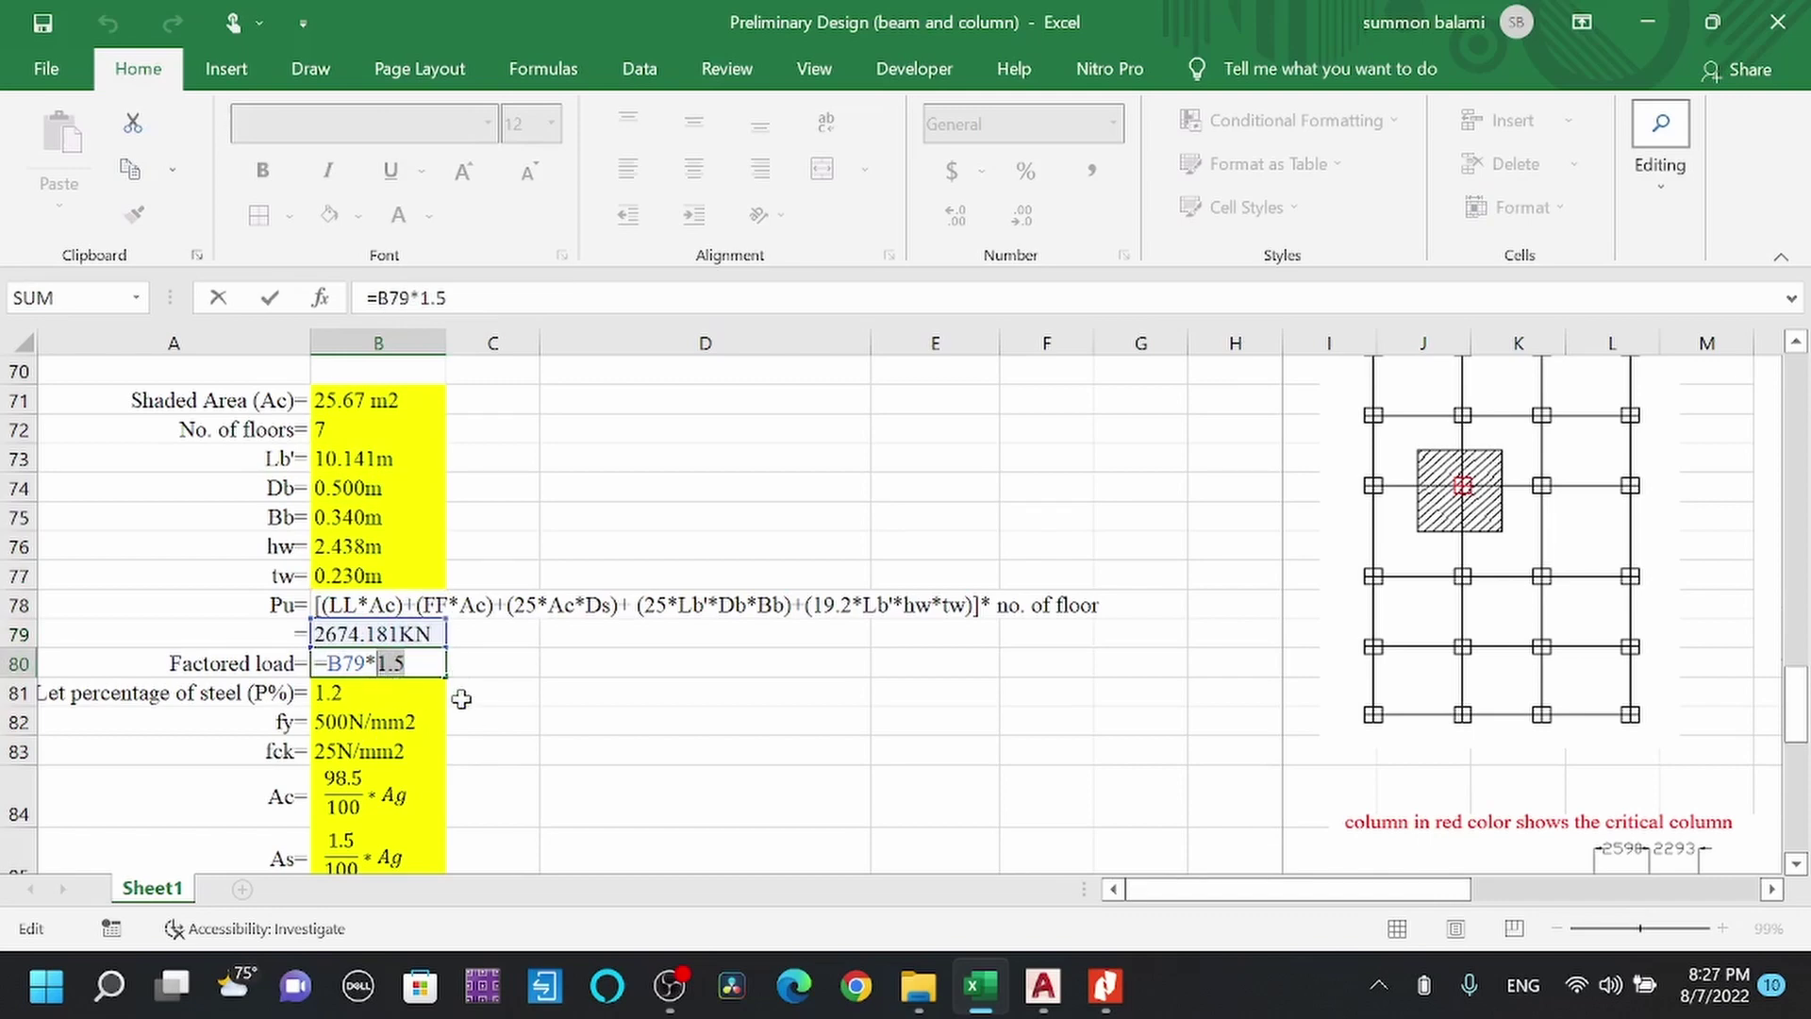
key("Return")
scroll(309, 668, "down", 2)
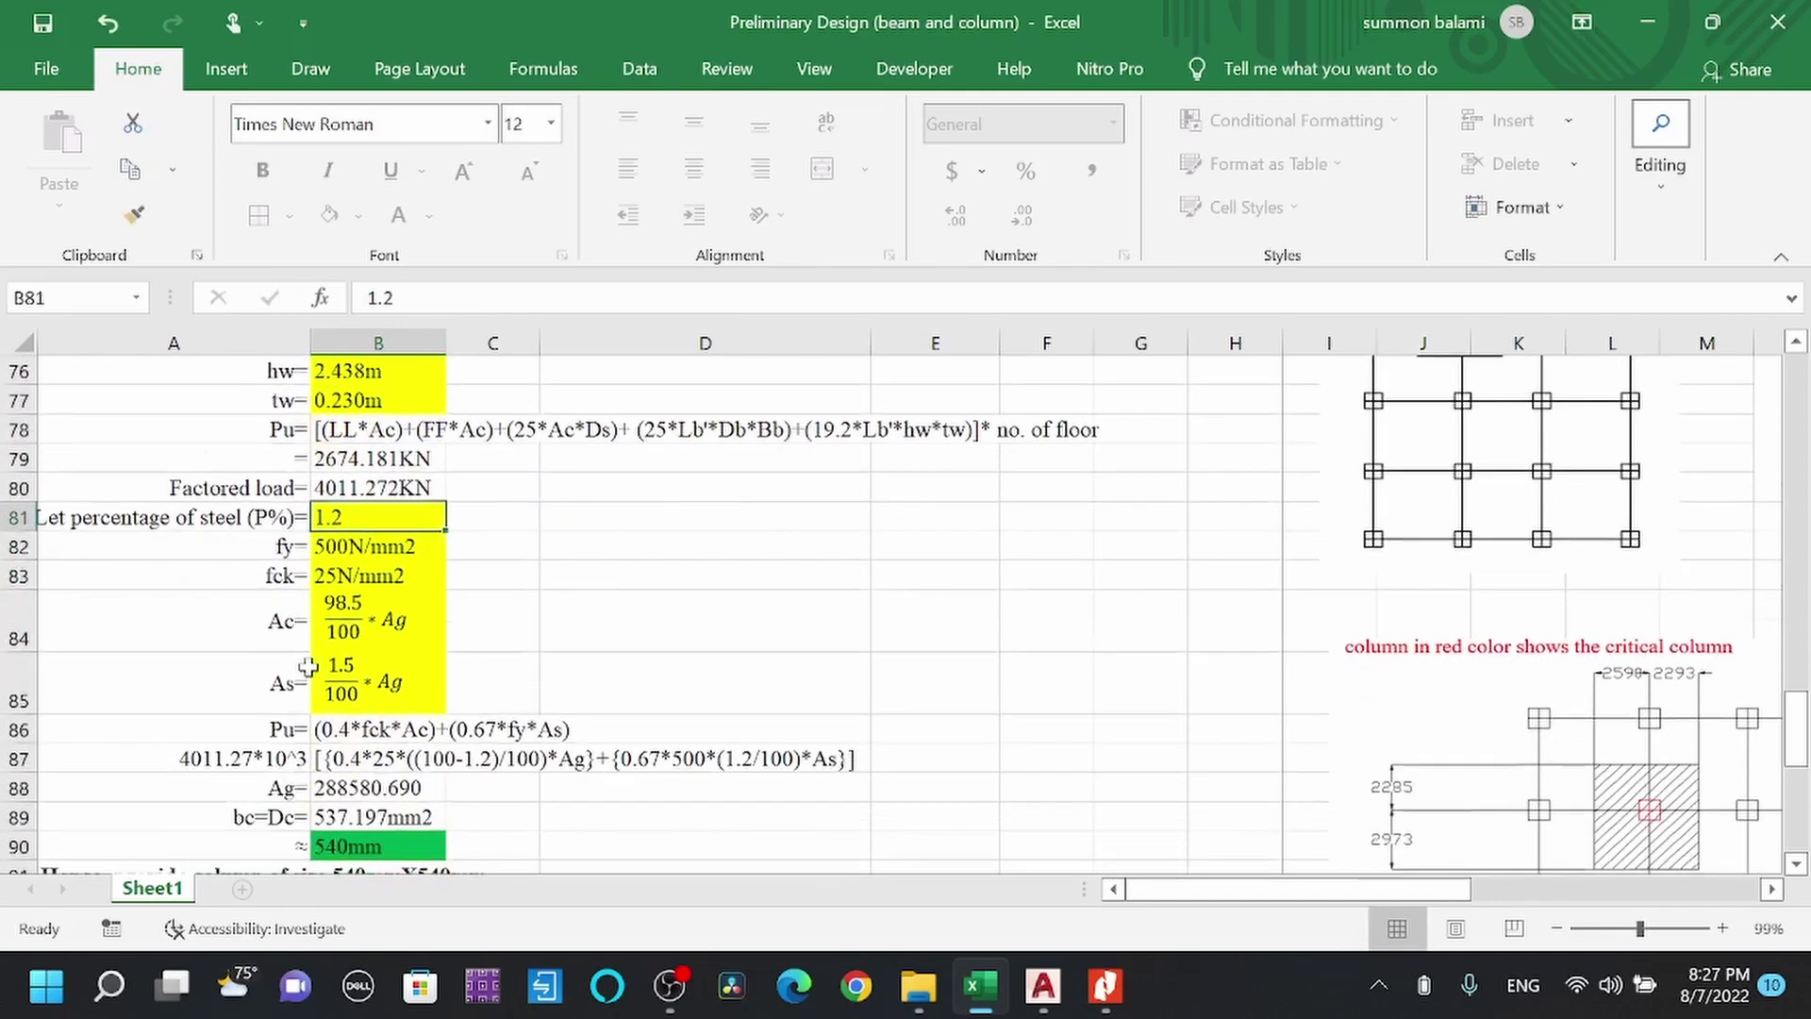
scroll(309, 668, "up", 1)
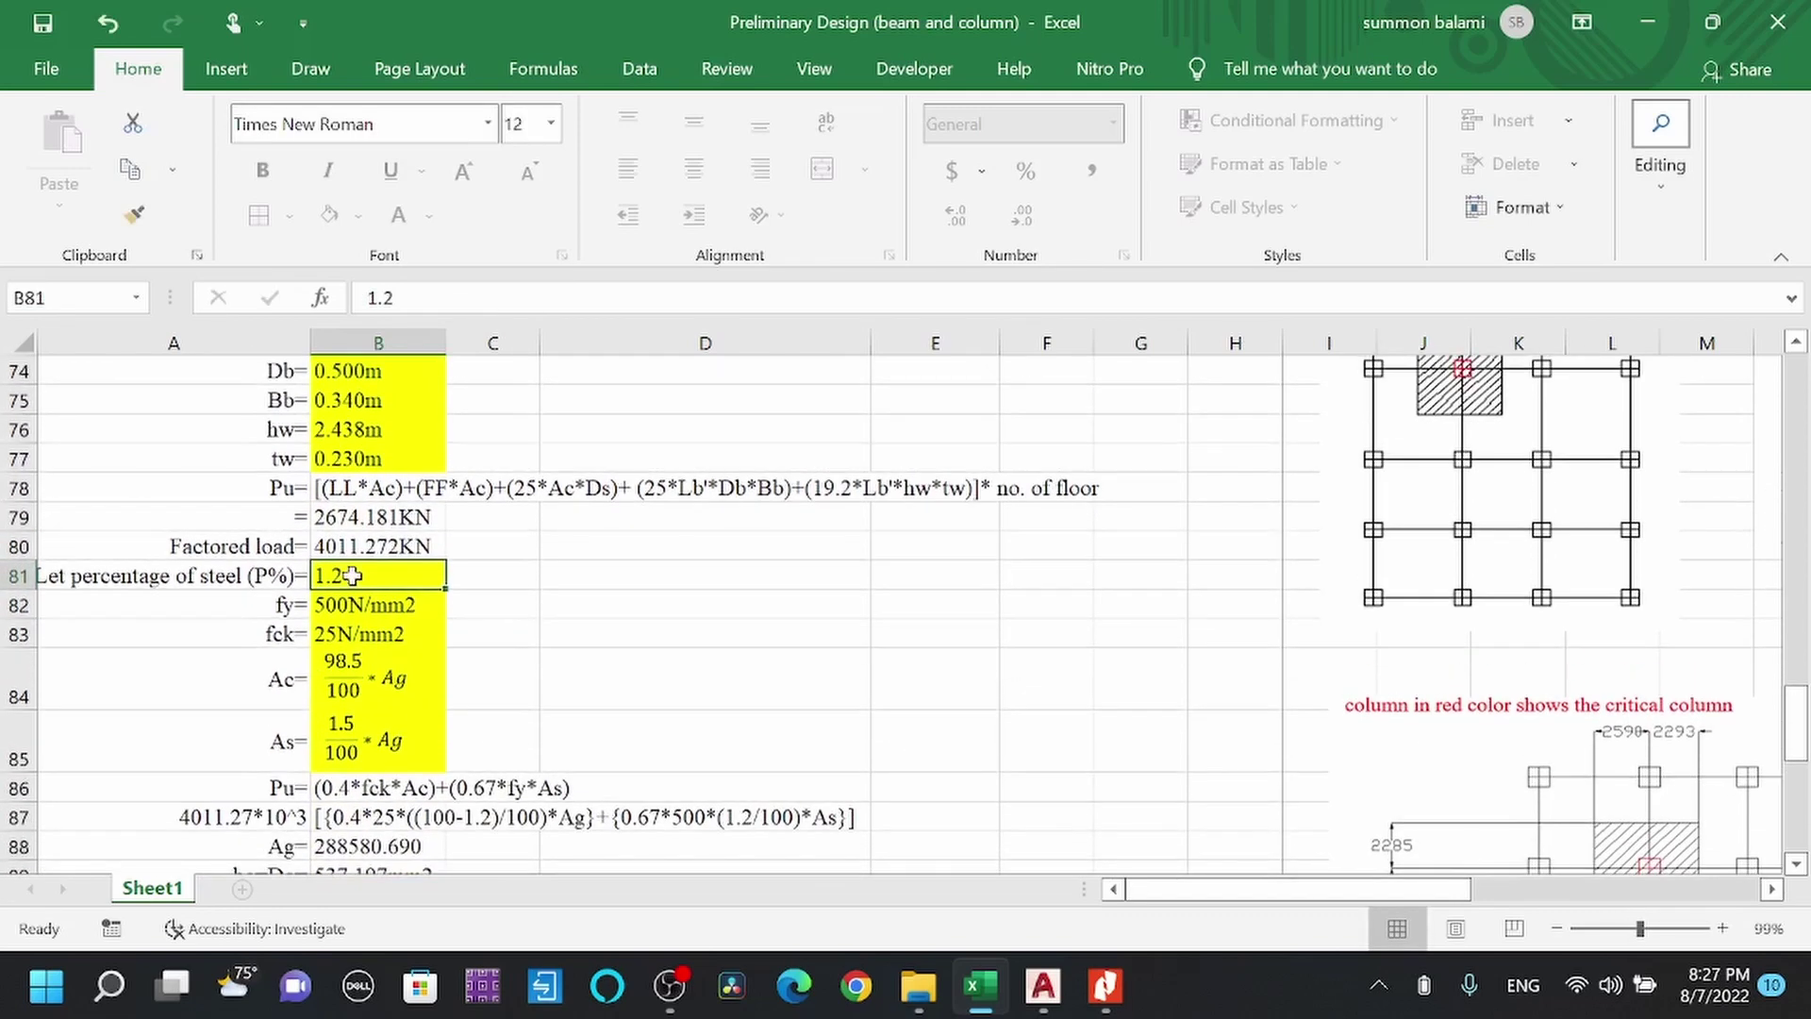
left_click(324, 514)
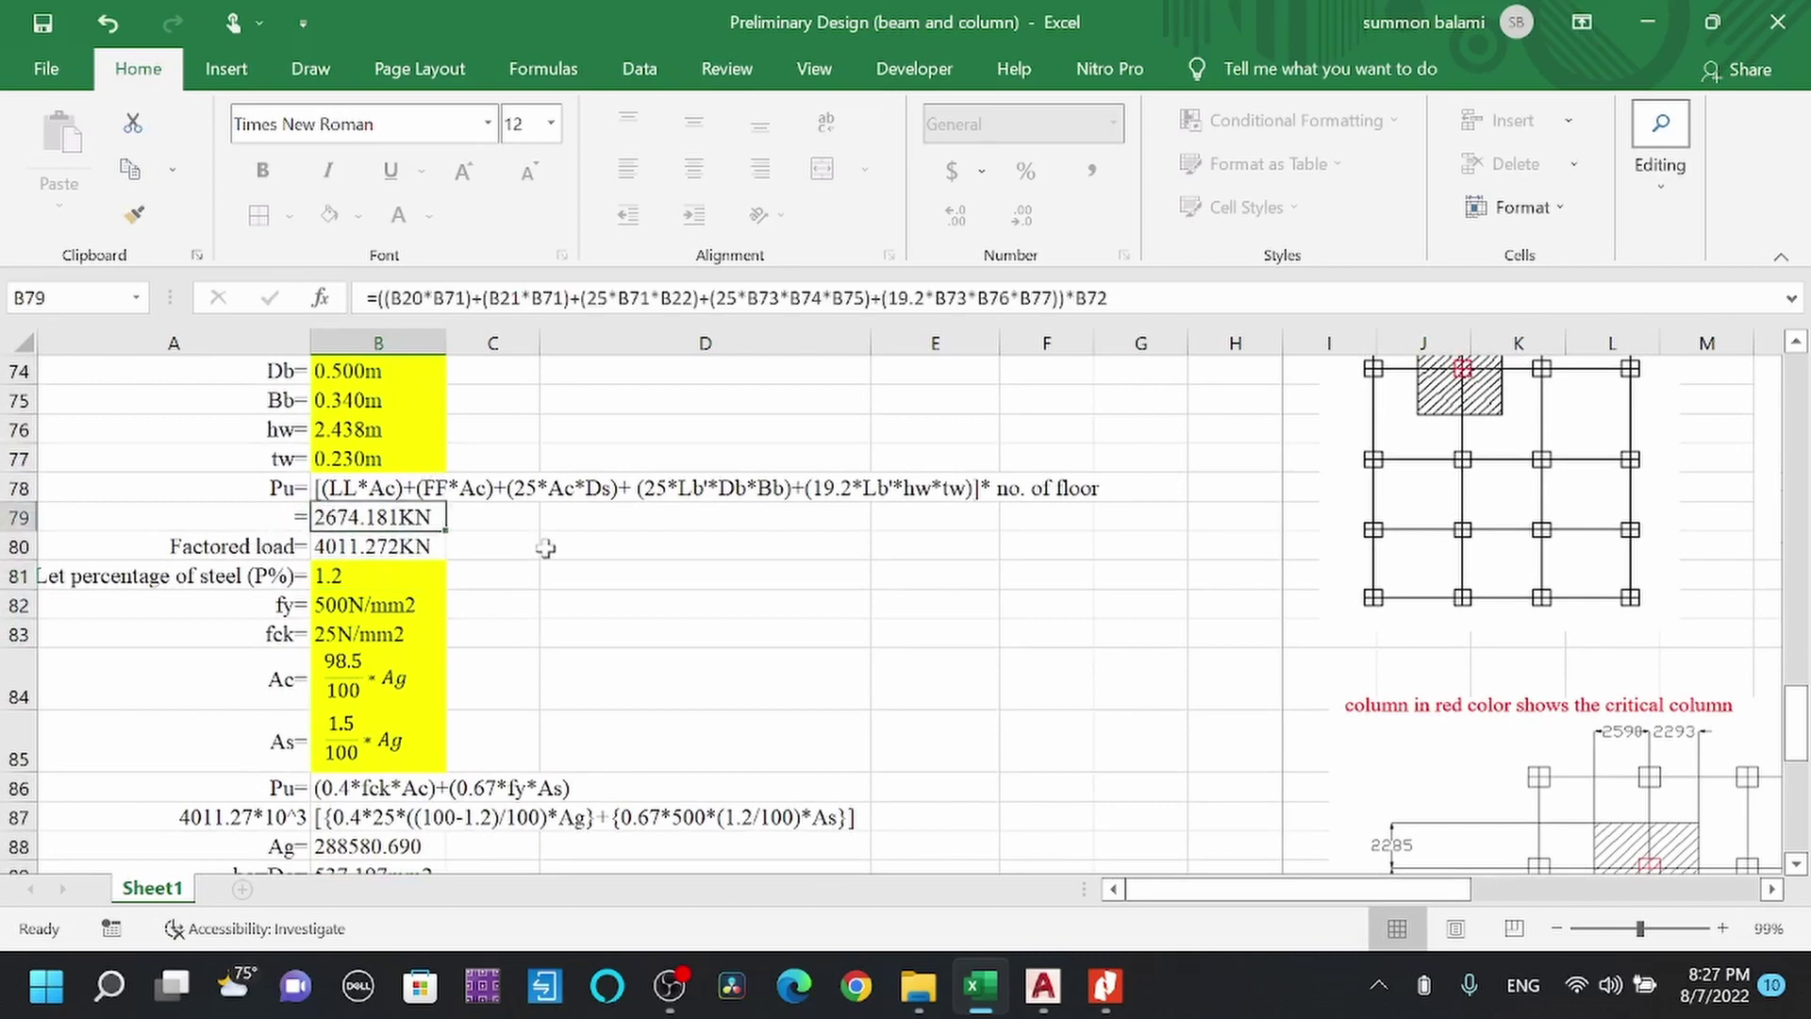
scroll(401, 514, "down", 1)
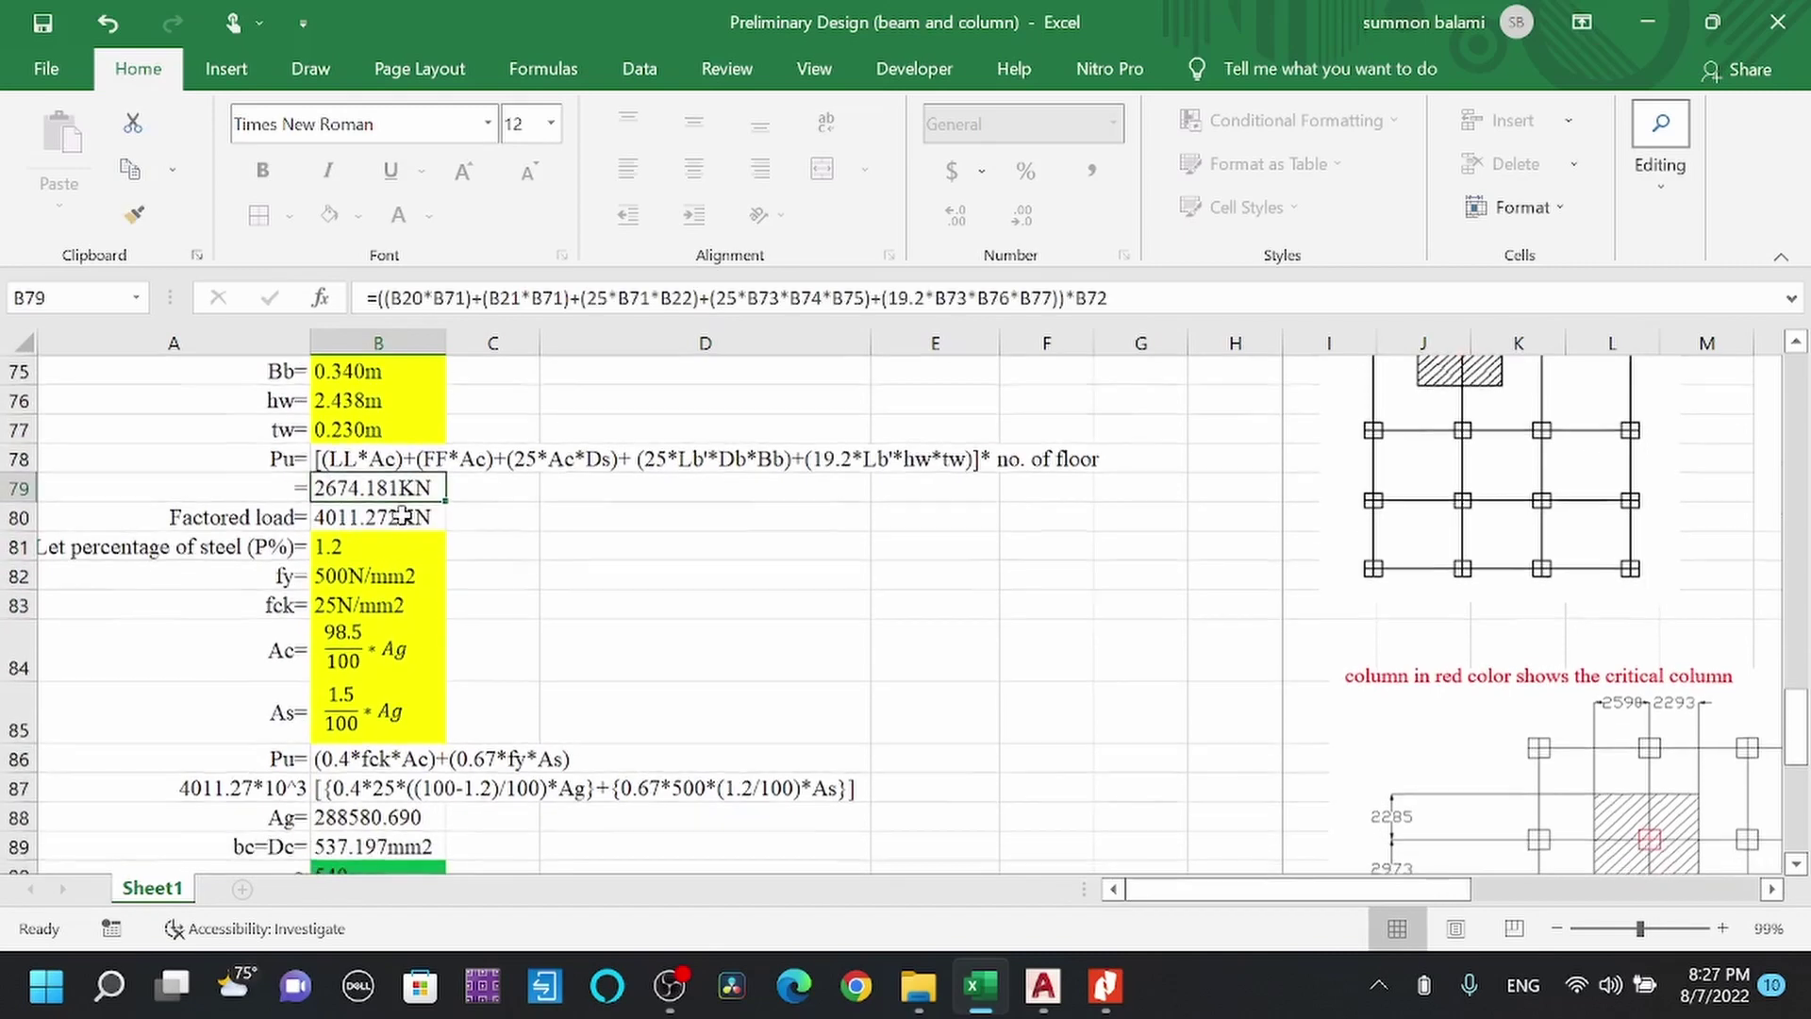
Check the assumed steel percentage in row 81, the steel grade fy in B82 and the concrete grade fck in B83.
left_click(116, 547)
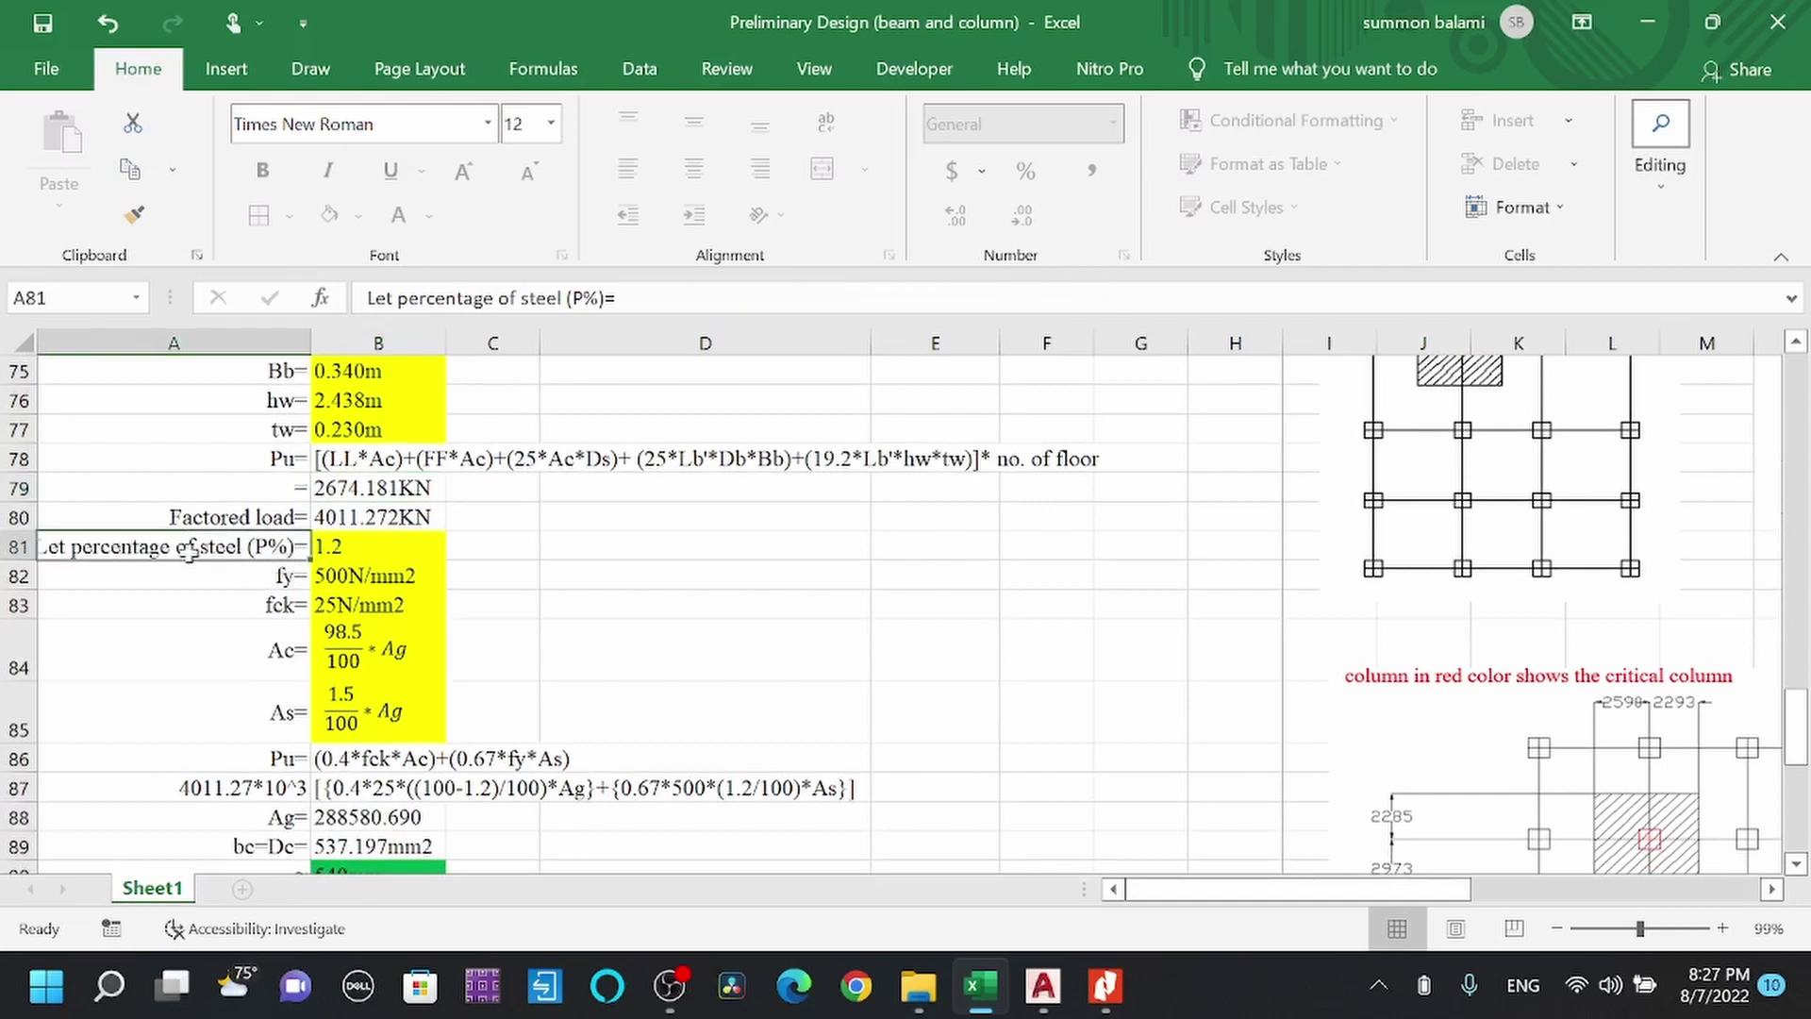
left_click(376, 545)
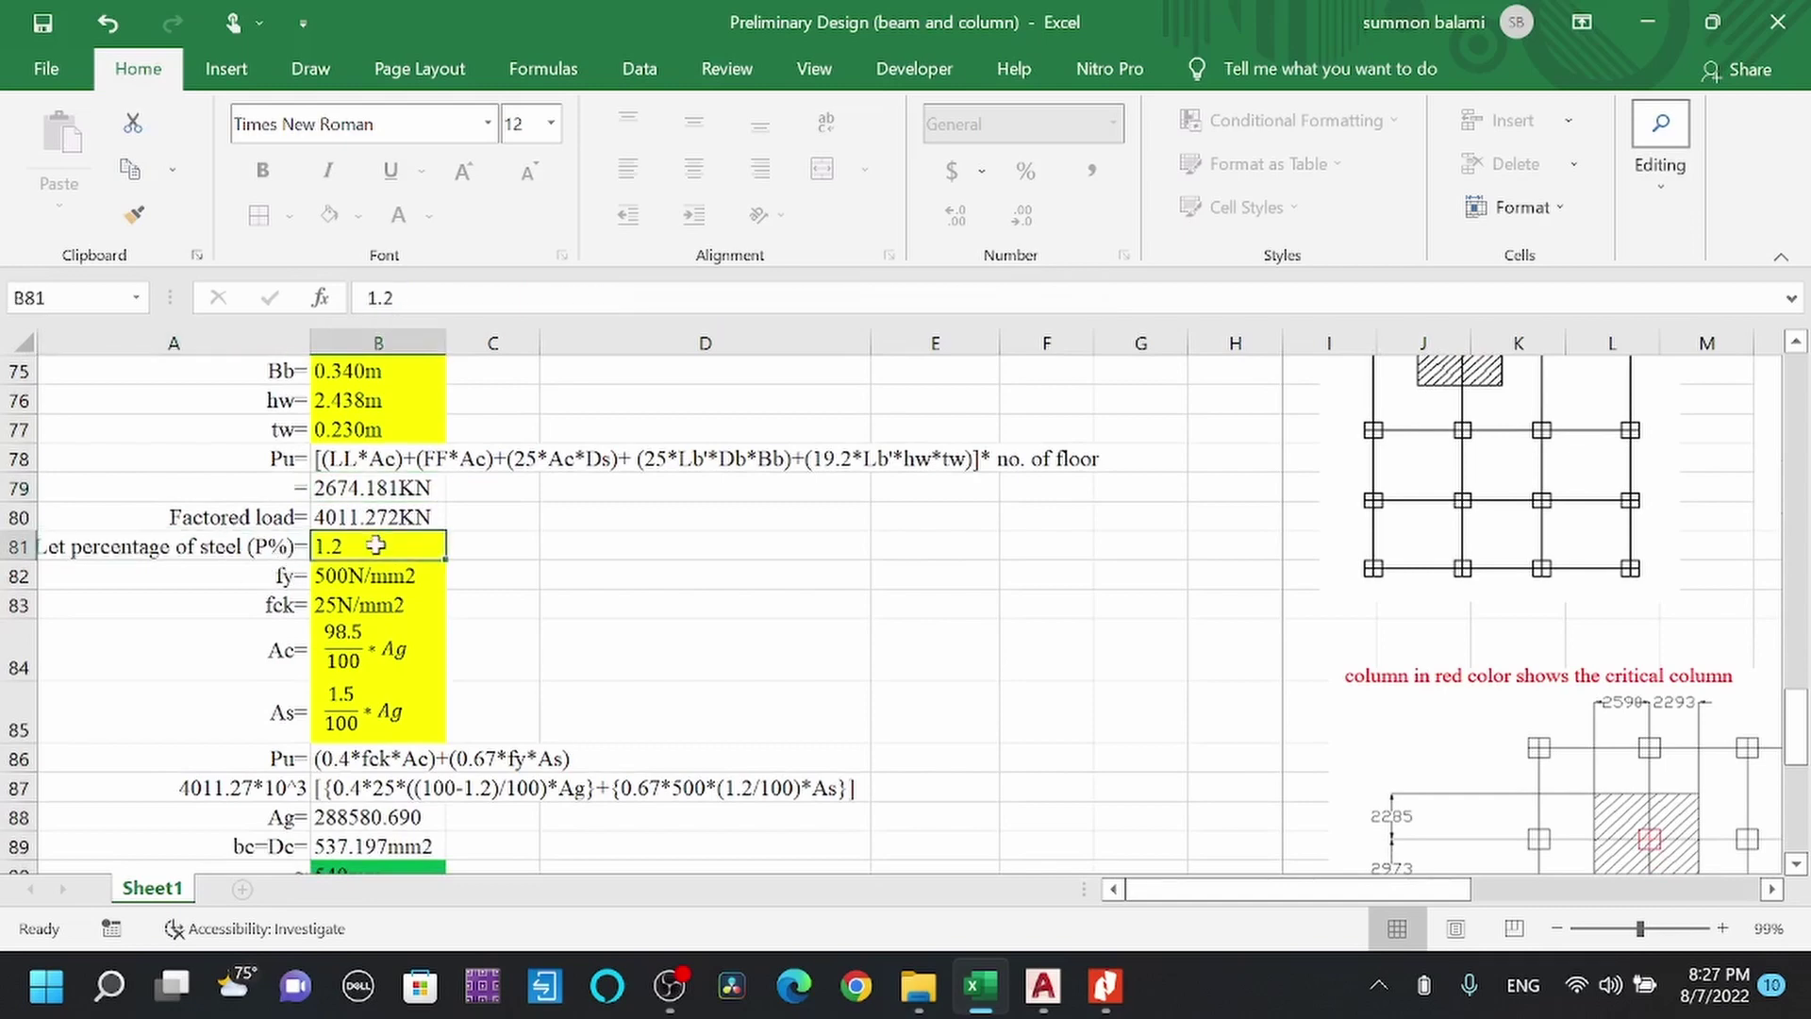
scroll(362, 564, "down", 1)
left_click(351, 547)
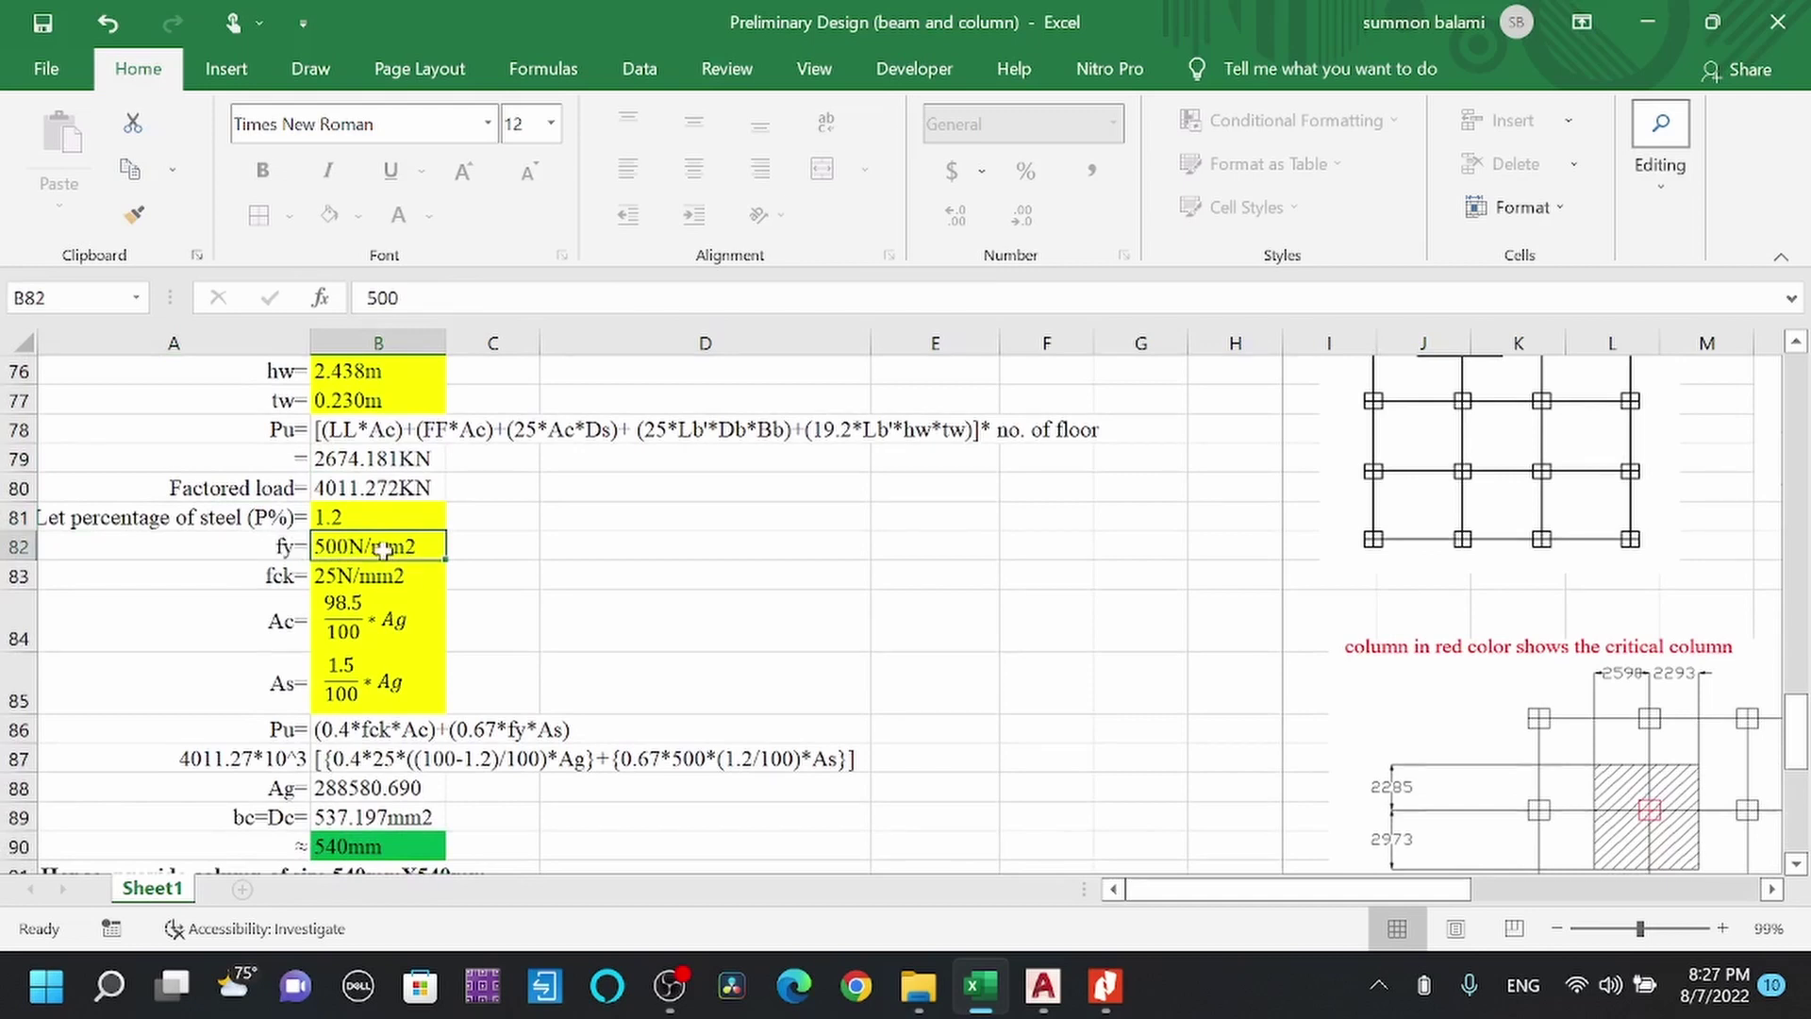
left_click(324, 576)
scroll(411, 623, "down", 1)
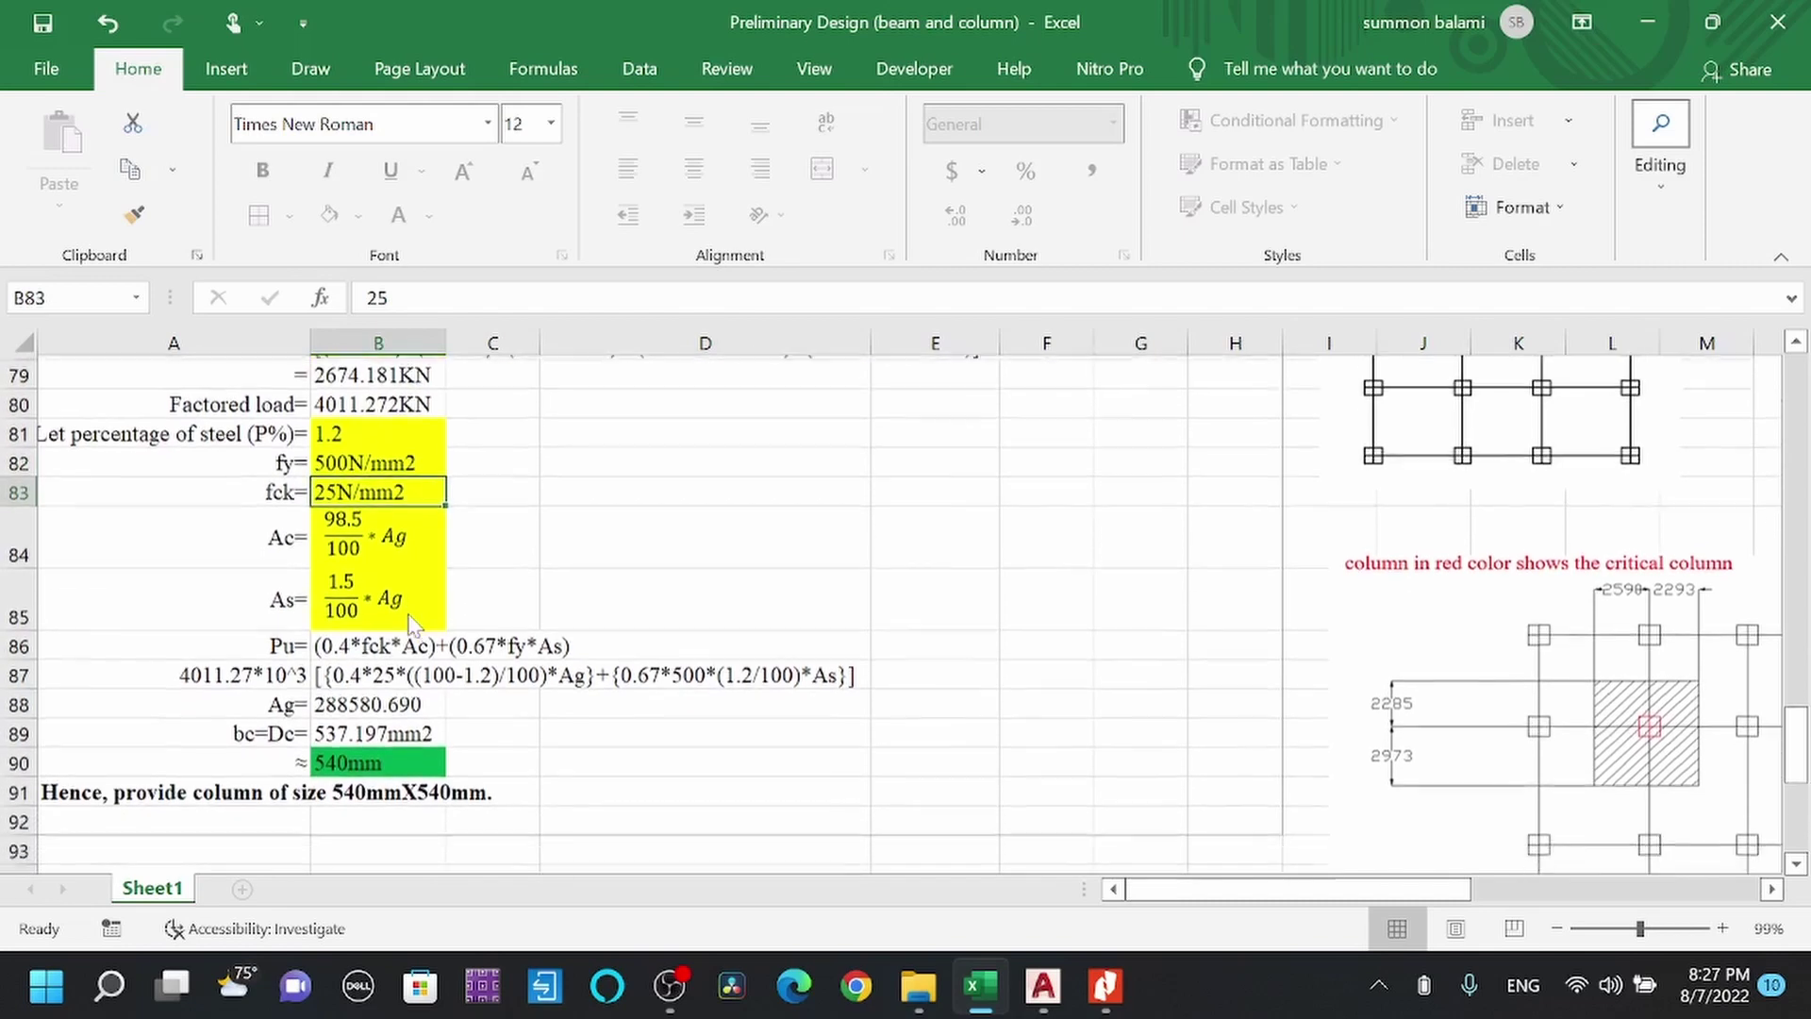
Highlight the column capacity equation Pu in row 86 and examine the IS 456:2000 clause 39.3 excerpt it comes from.
left_click(15, 642)
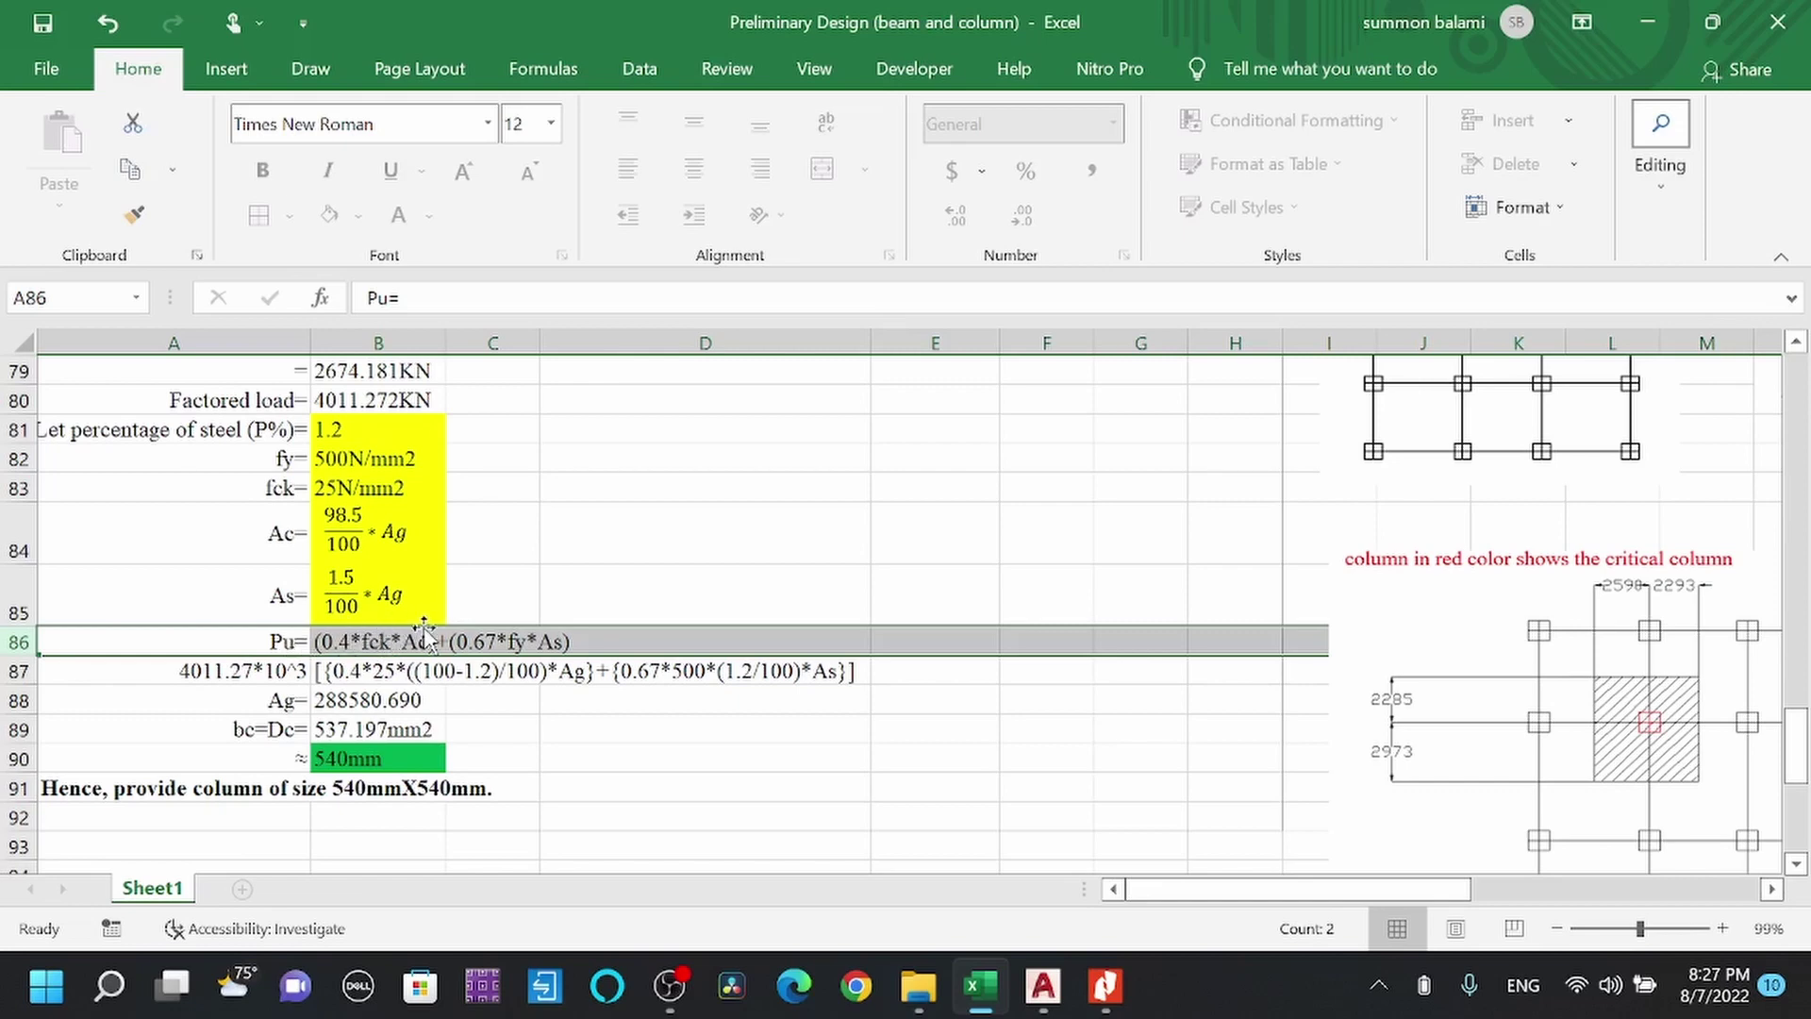
left_click_drag(1259, 891, 1434, 906)
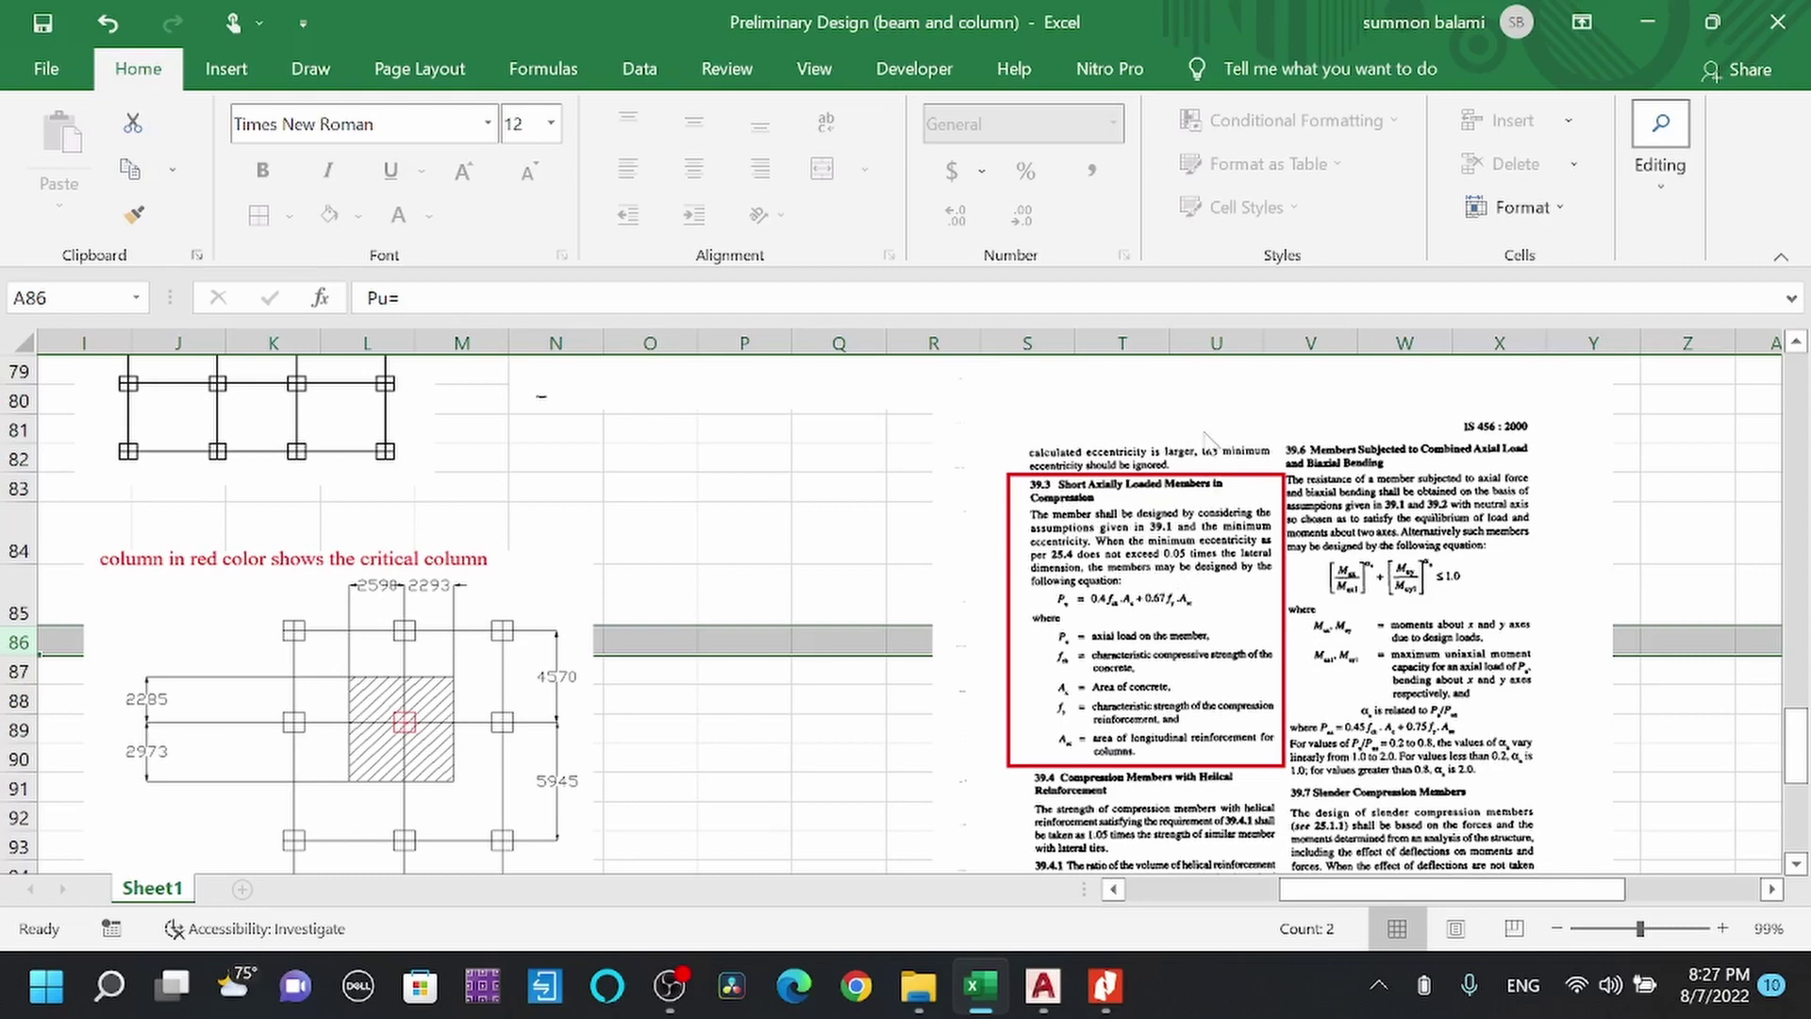
Read the IS 456:2000 clause 39.3 provisions for short axially loaded members, and return to the column calculation in row 86.
scroll(1205, 433, "down", 1)
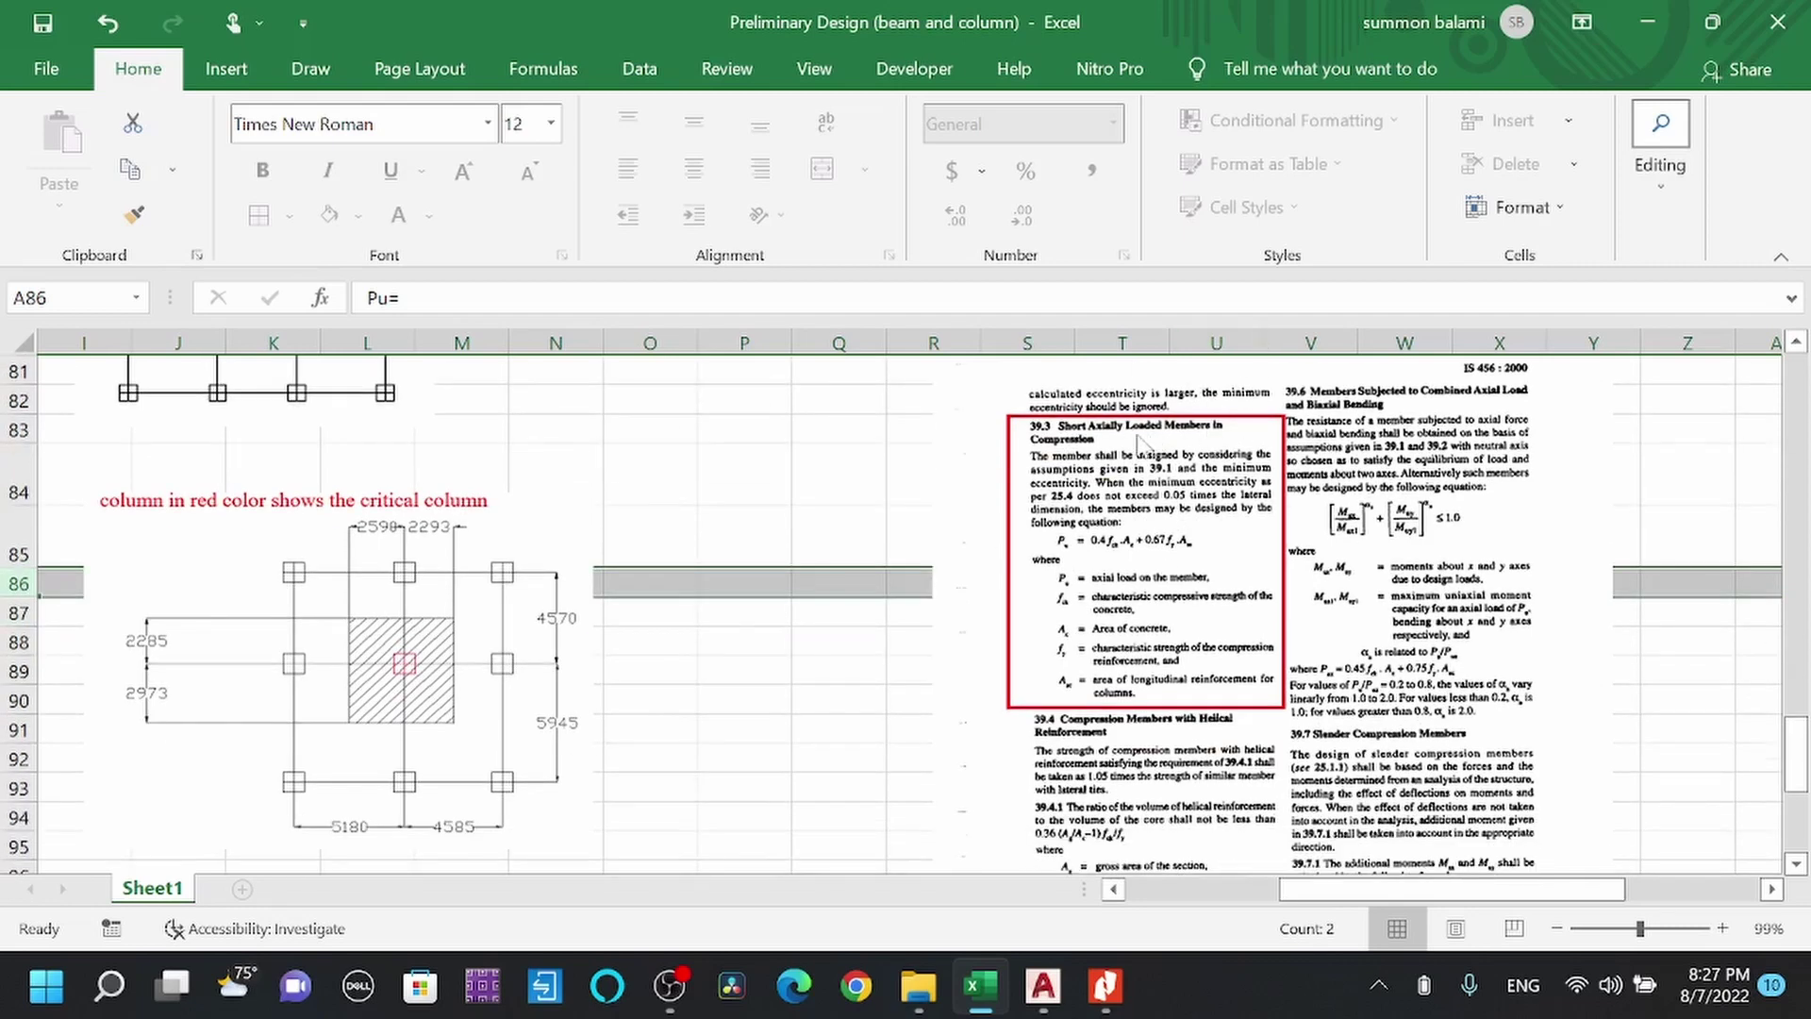
scroll(1142, 442, "up", 1)
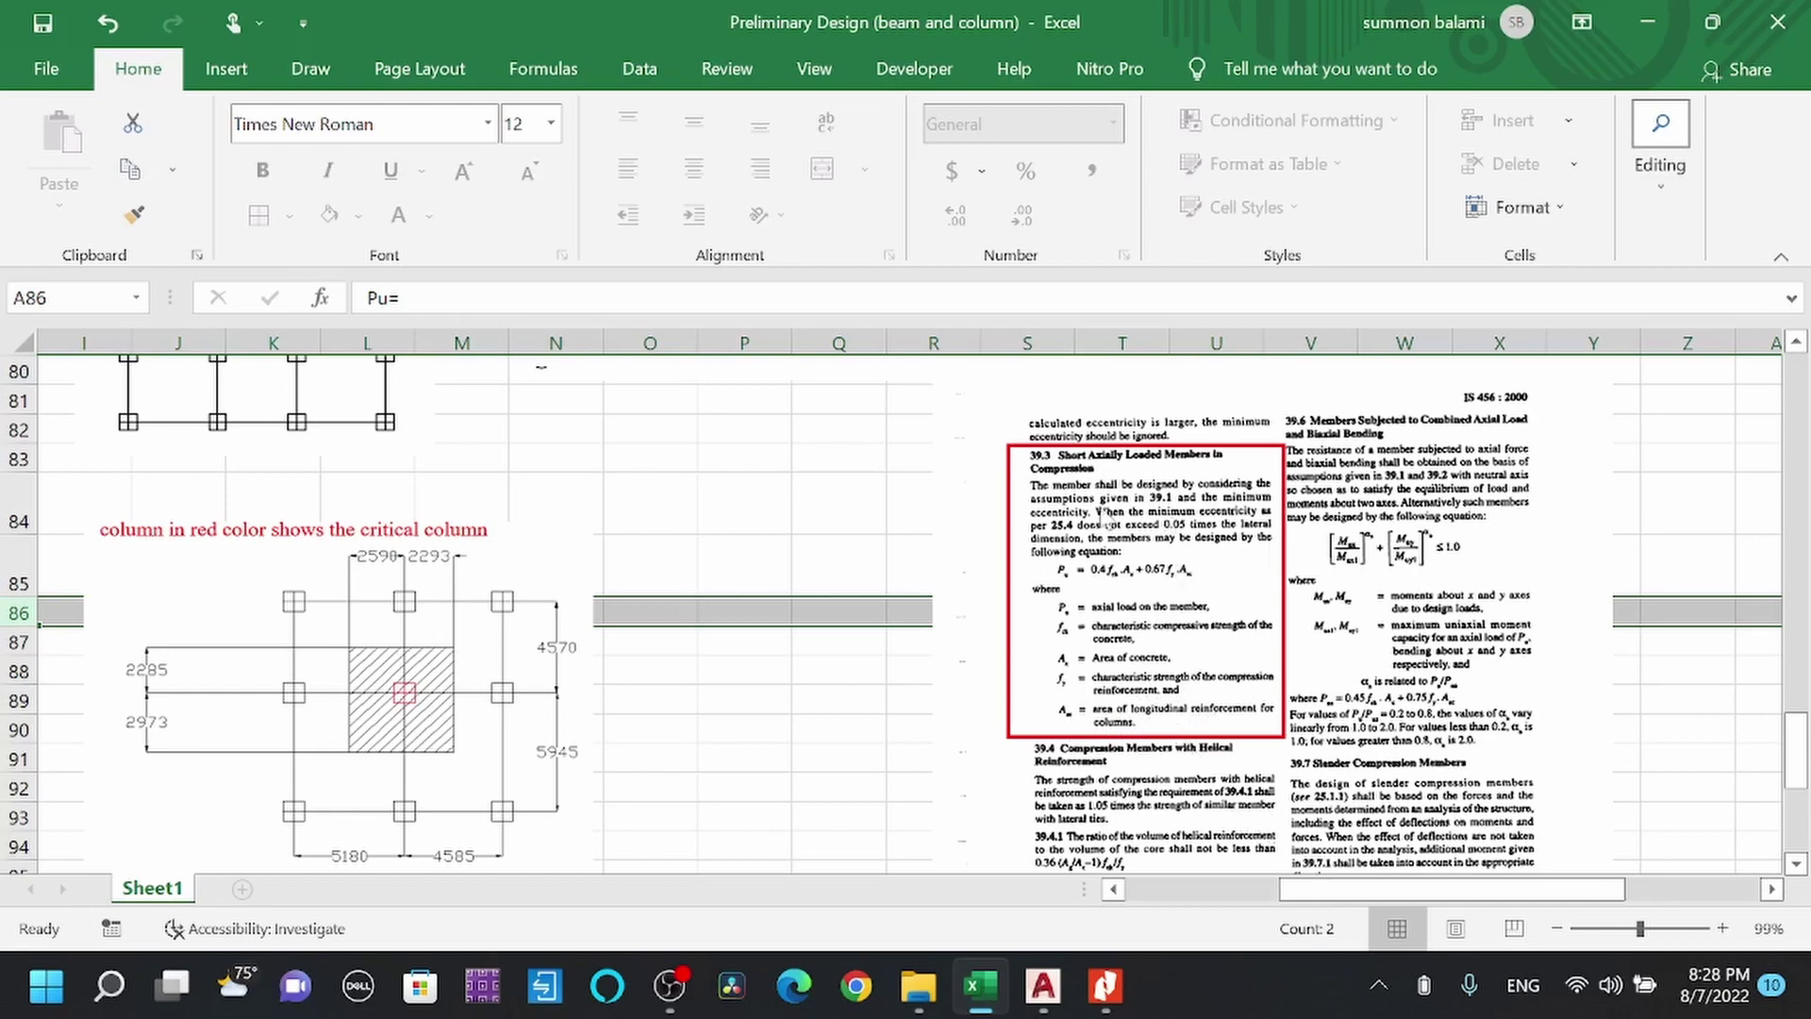
left_click_drag(1358, 888, 136, 700)
scroll(136, 700, "down", 1)
scroll(212, 640, "up", 2)
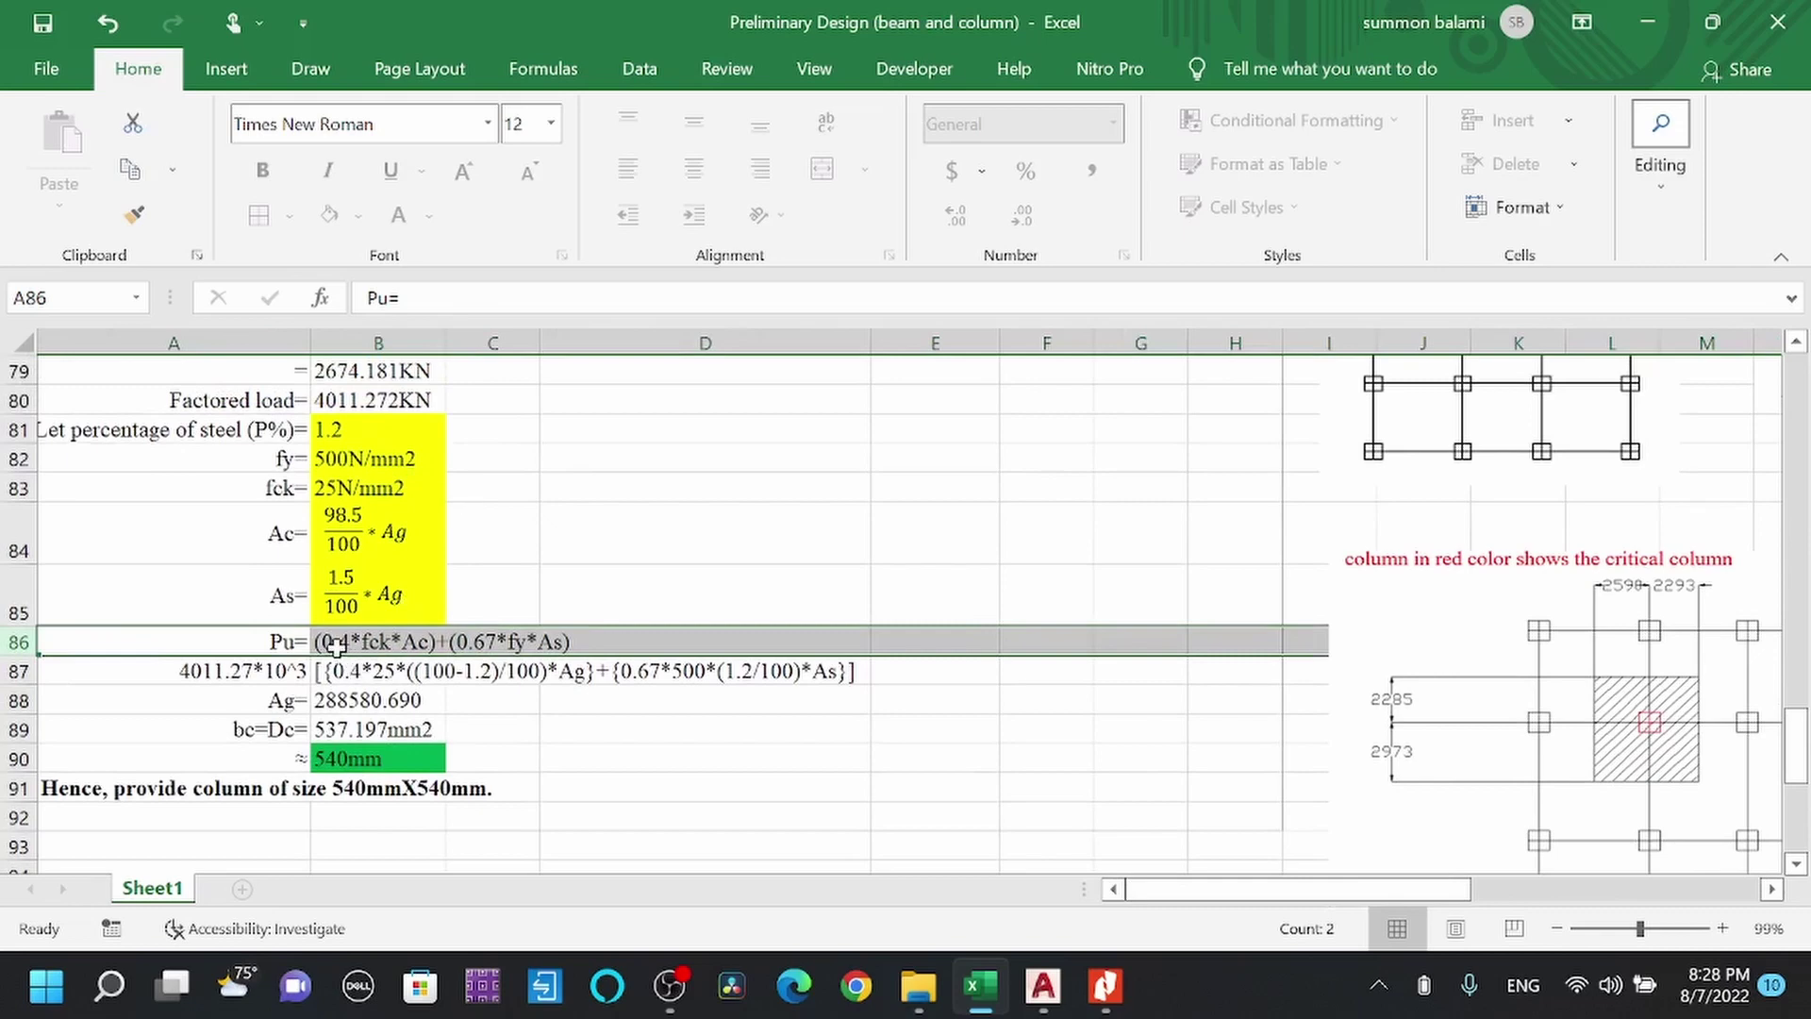
Check the gross area Ag in row 88 and inspect the square-root formula for the column side bc=Dc in B89.
left_click(283, 699)
scroll(283, 700, "down", 1)
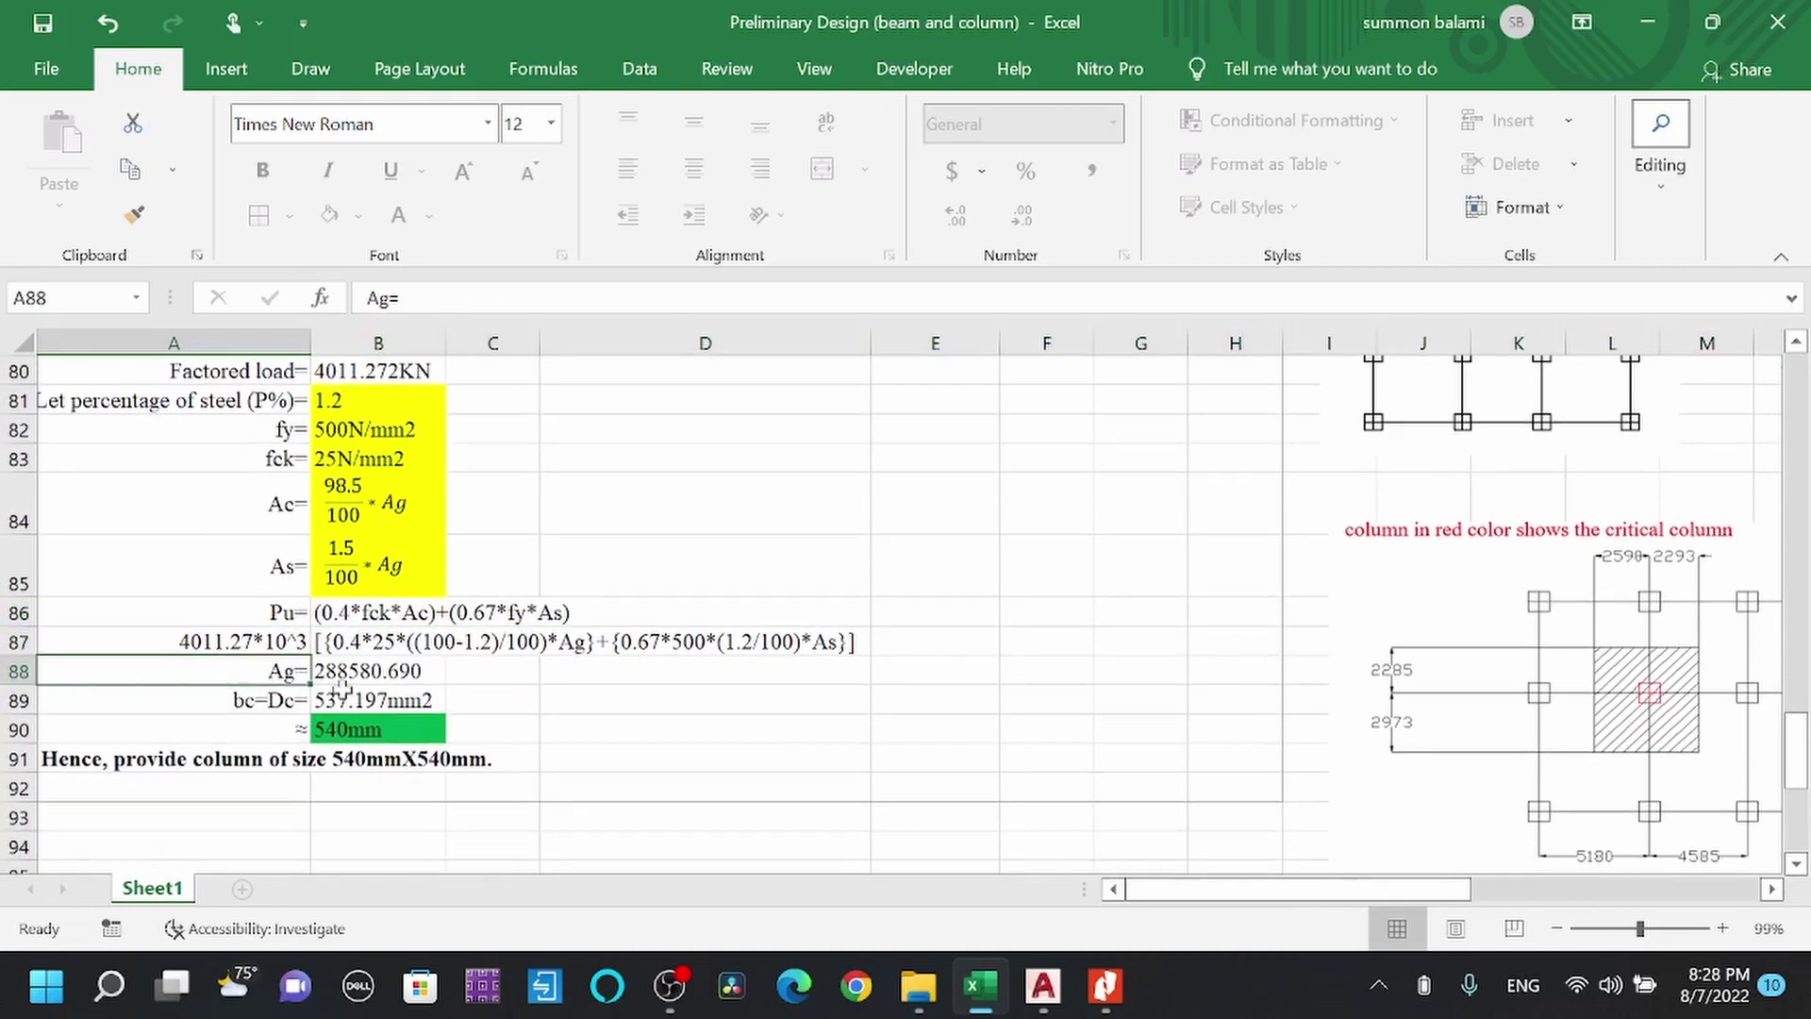
left_click(94, 699)
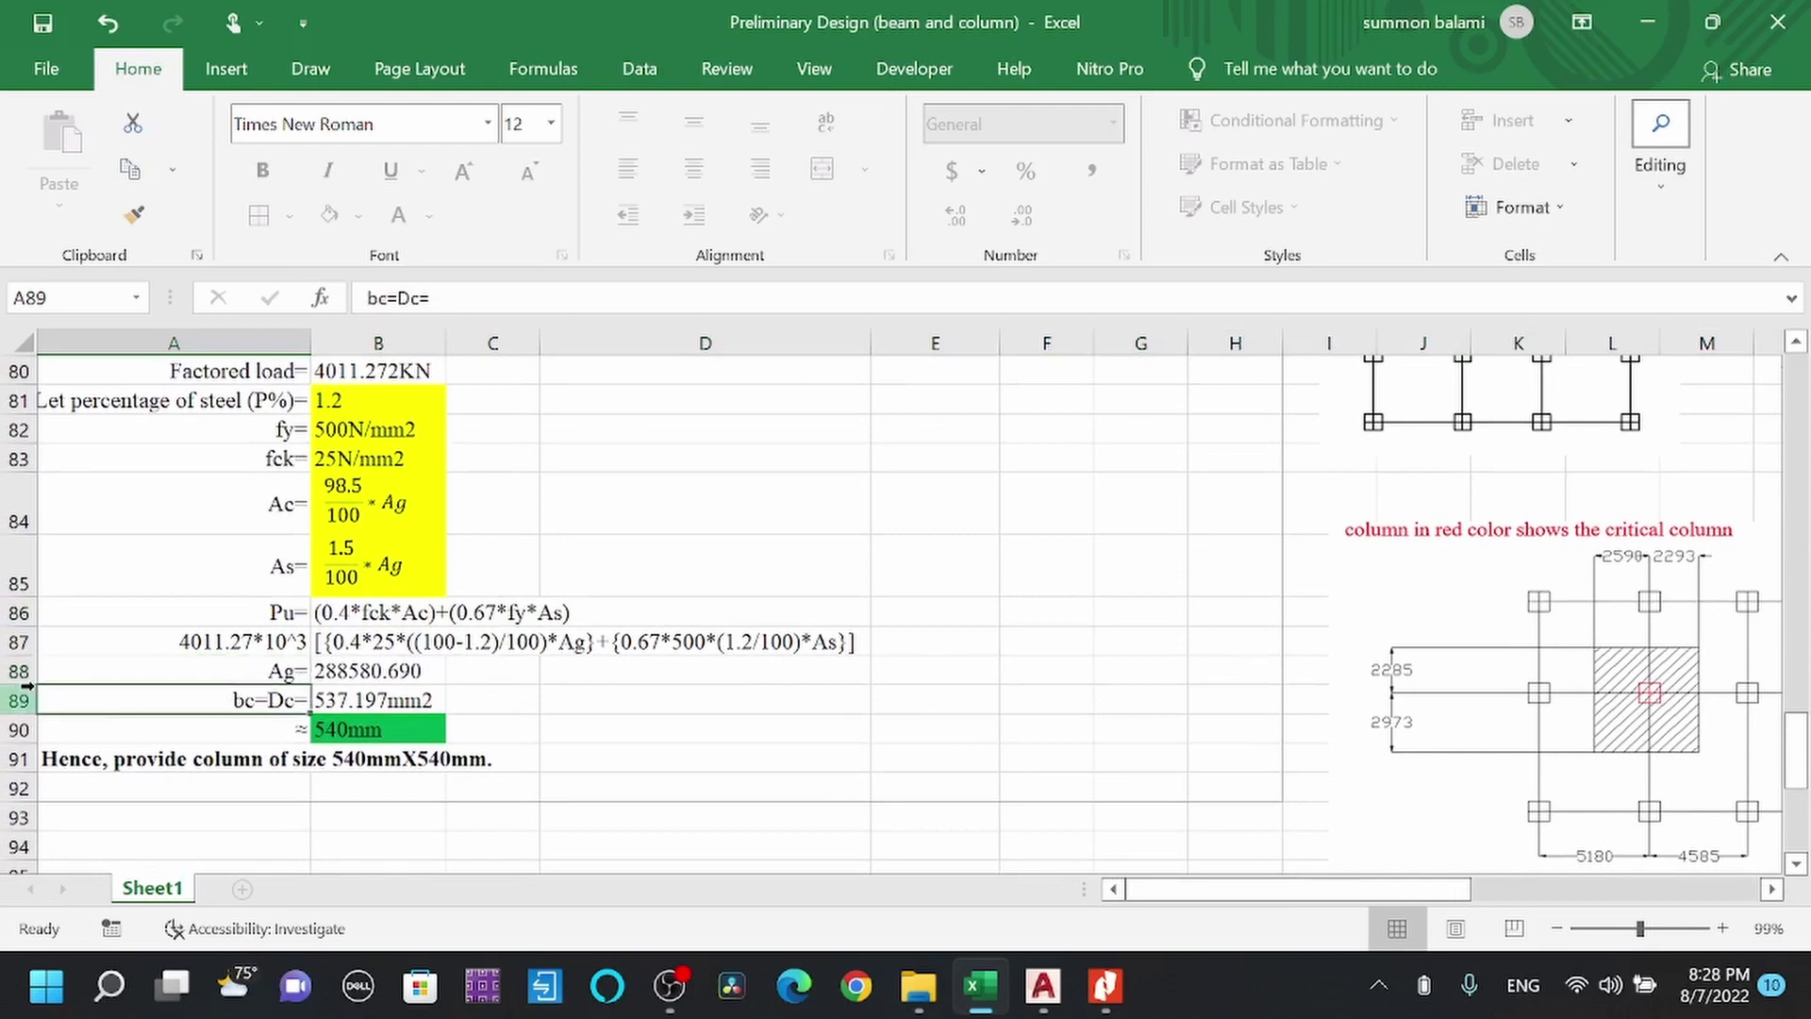
double_click(394, 698)
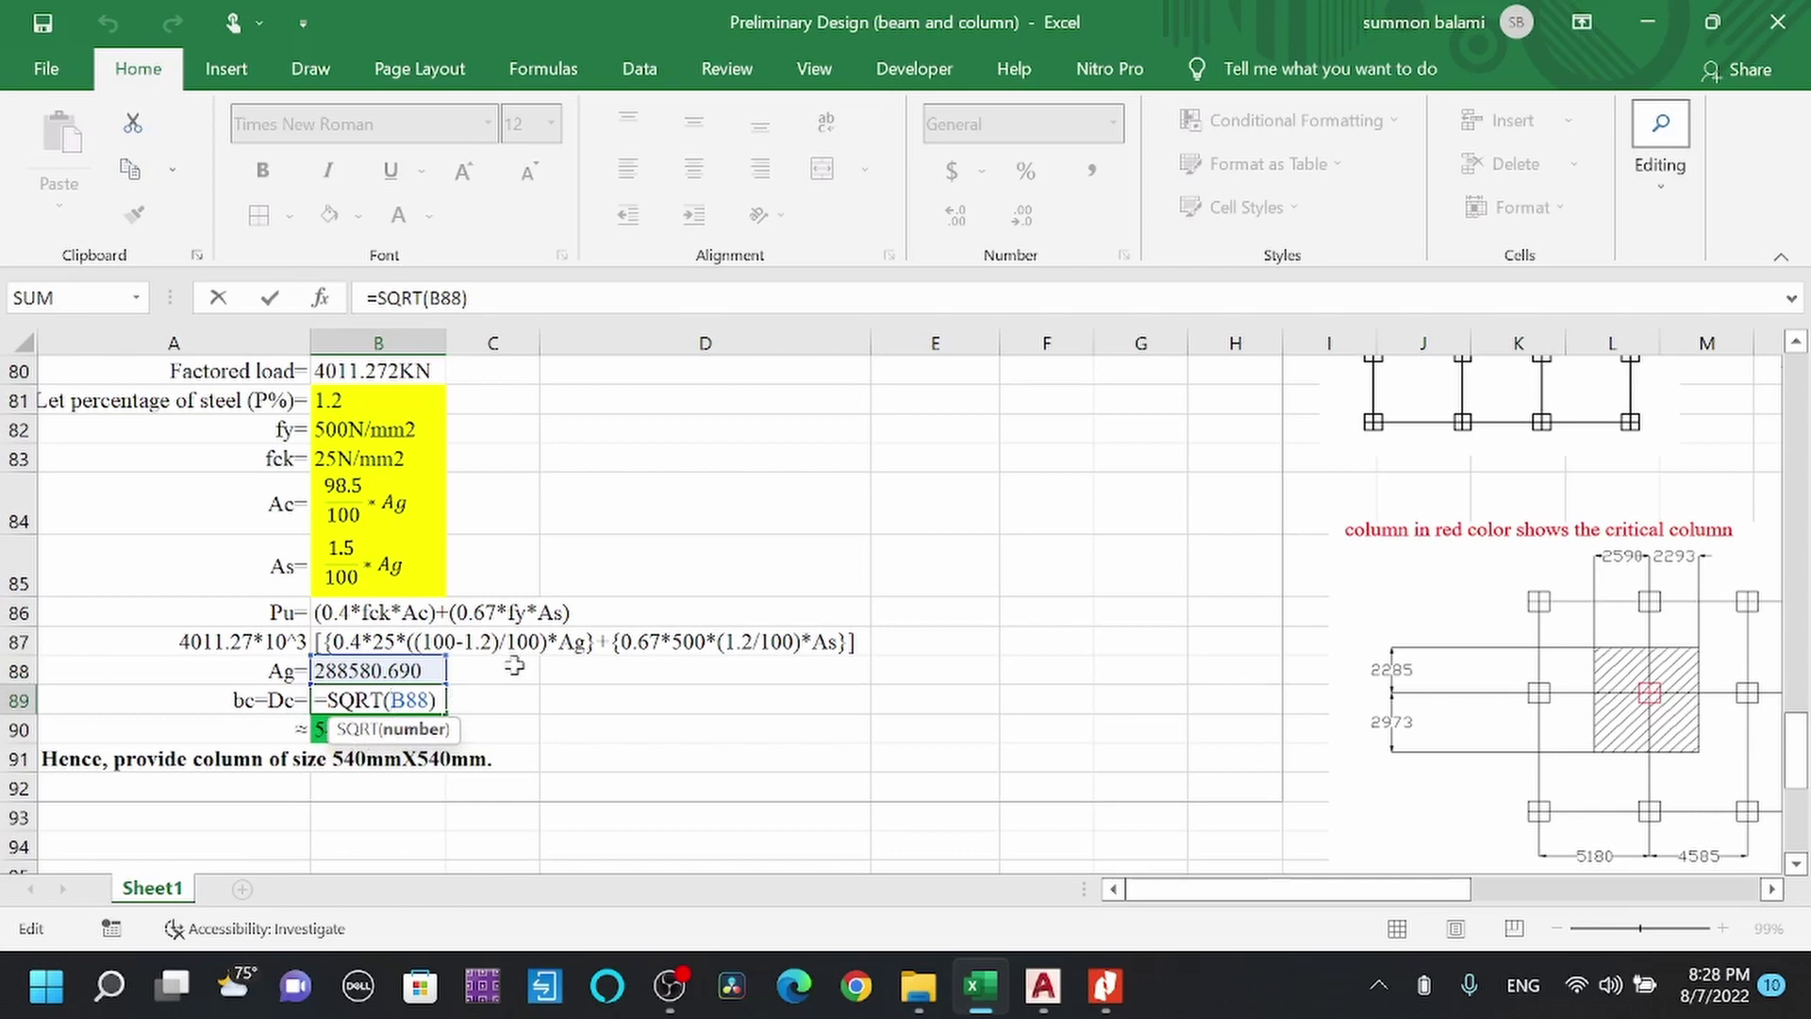
left_click(391, 700)
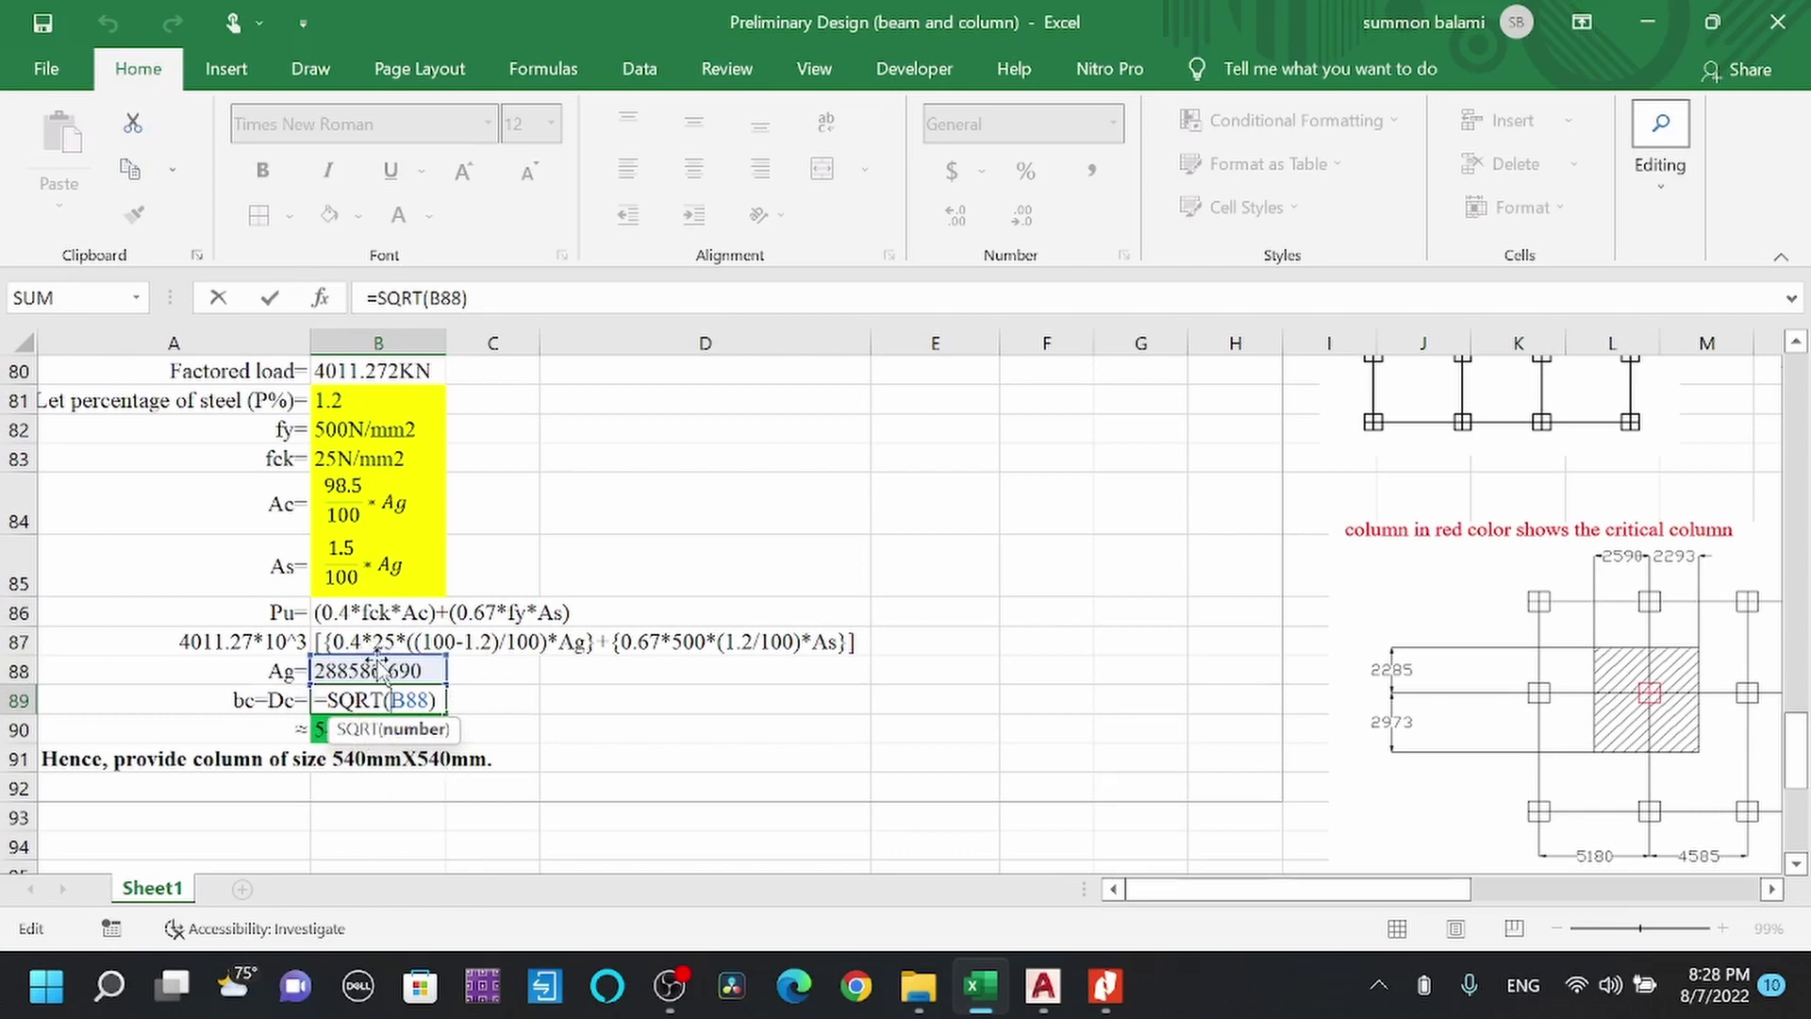
key("Return")
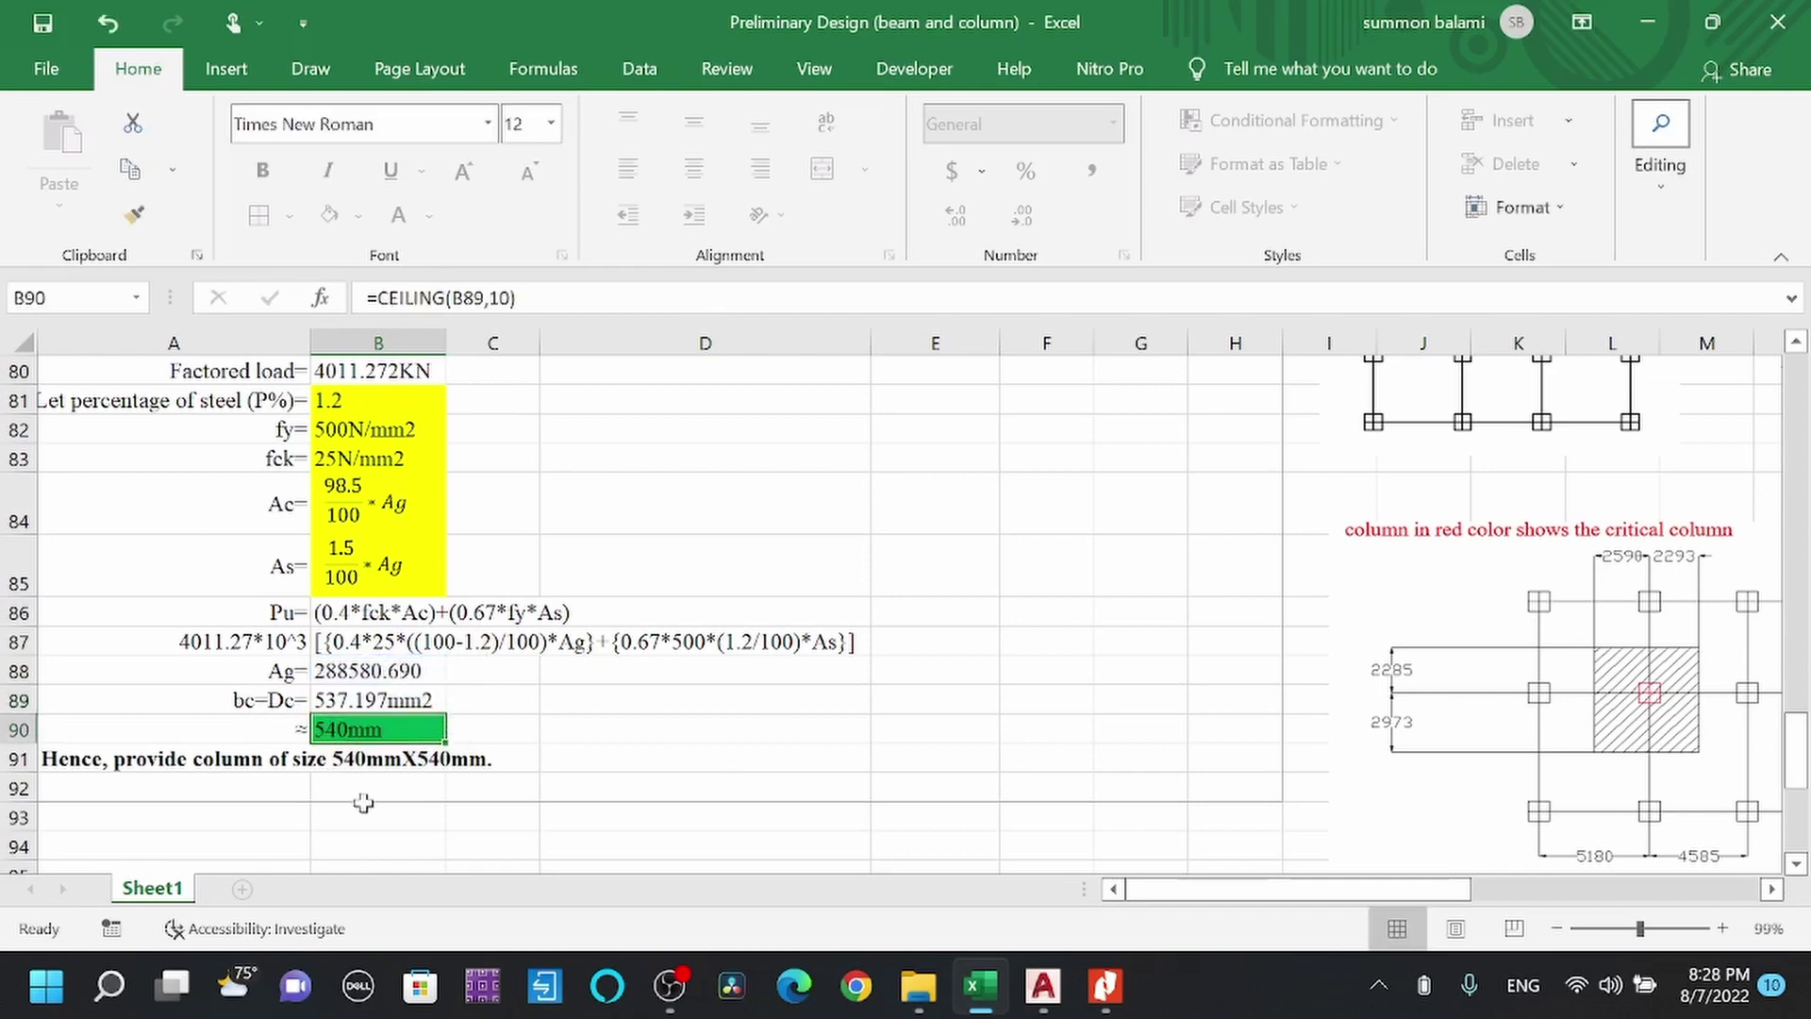
Compare the column side in B89 with the formula in B90 that rounds it up to a multiple of 10.
scroll(361, 854, "down", 1)
left_click(337, 644)
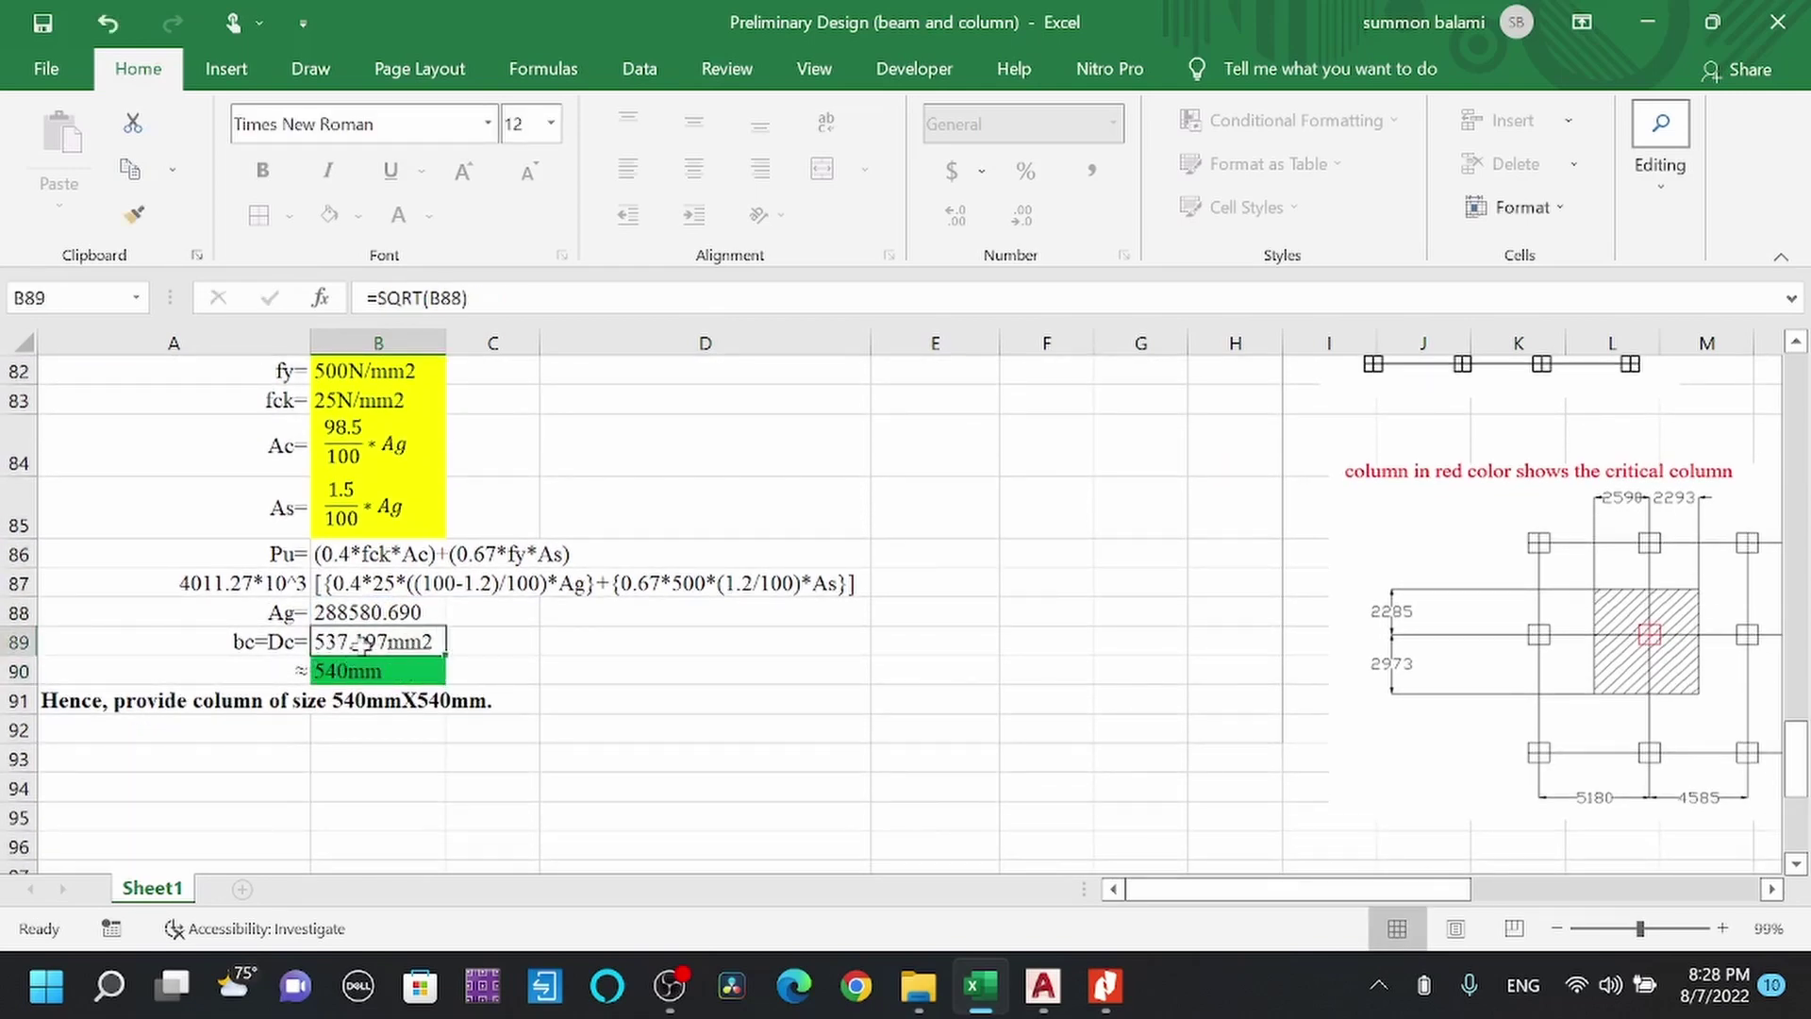
left_click(380, 668)
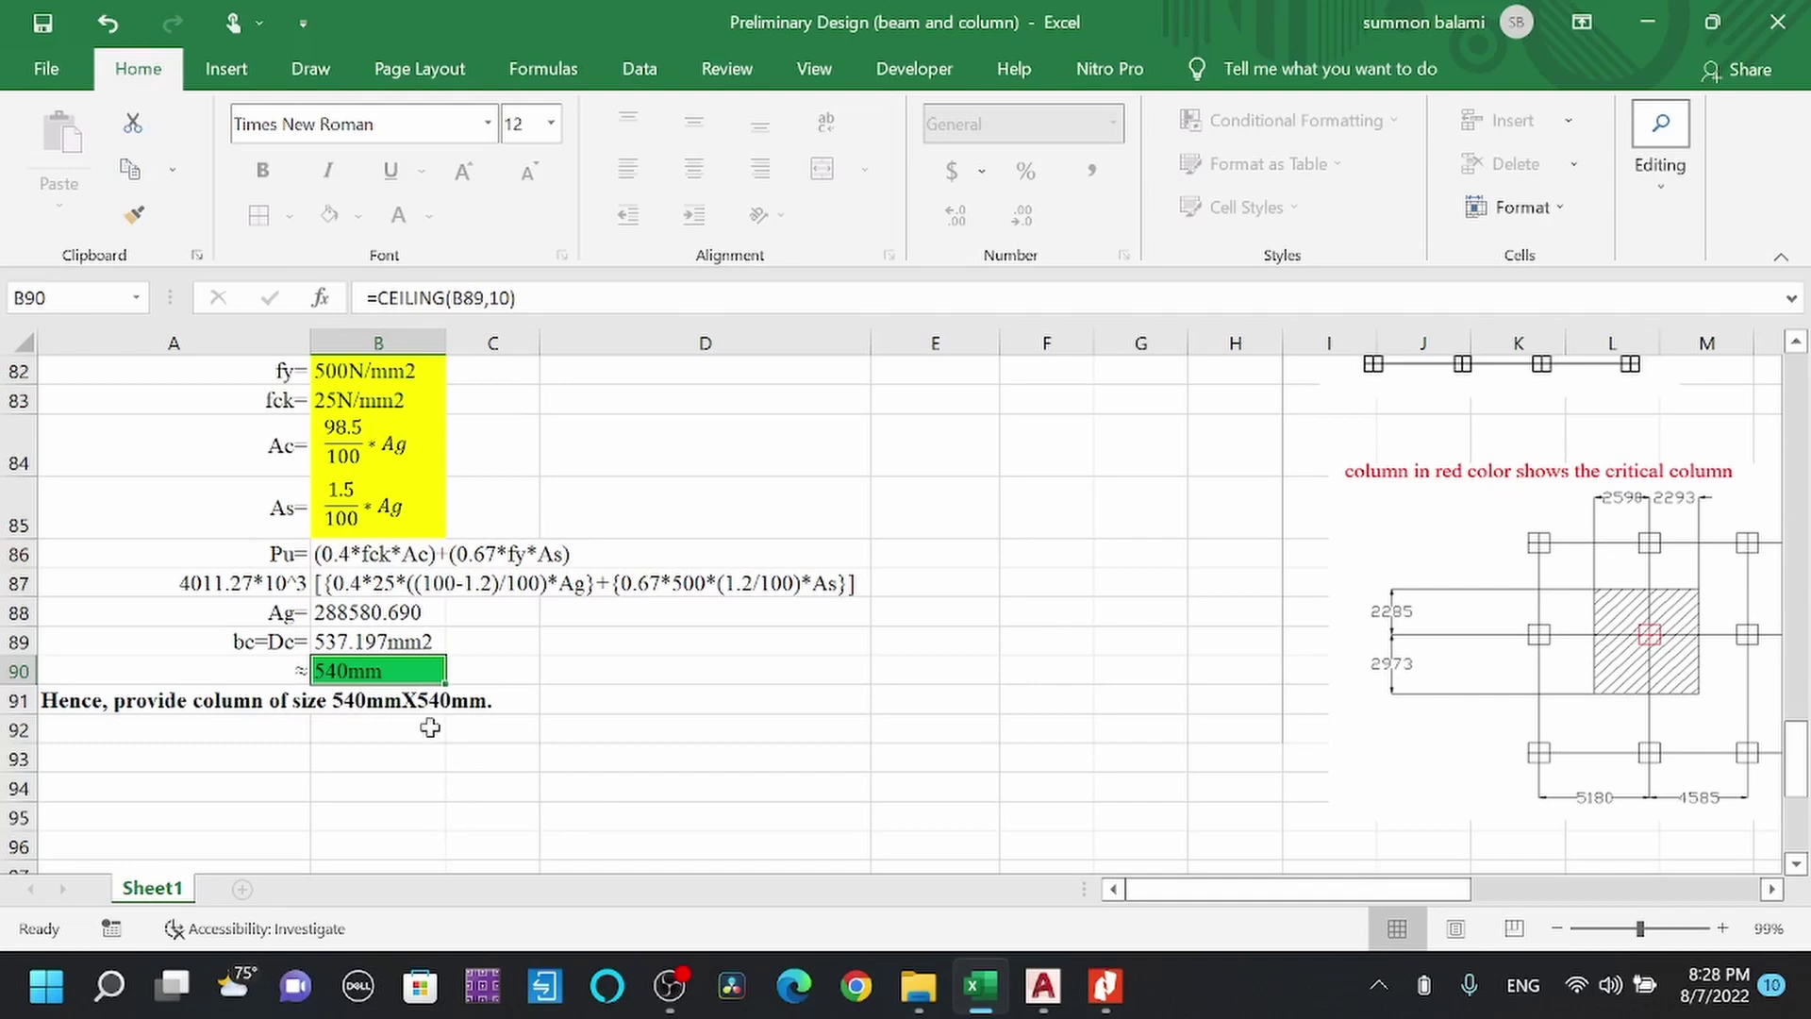
Review the sheet from the column design back to the beam design, examining the highlighted inputs and results of the moment and deflection criteria.
scroll(431, 726, "up", 1)
scroll(431, 726, "up", 1)
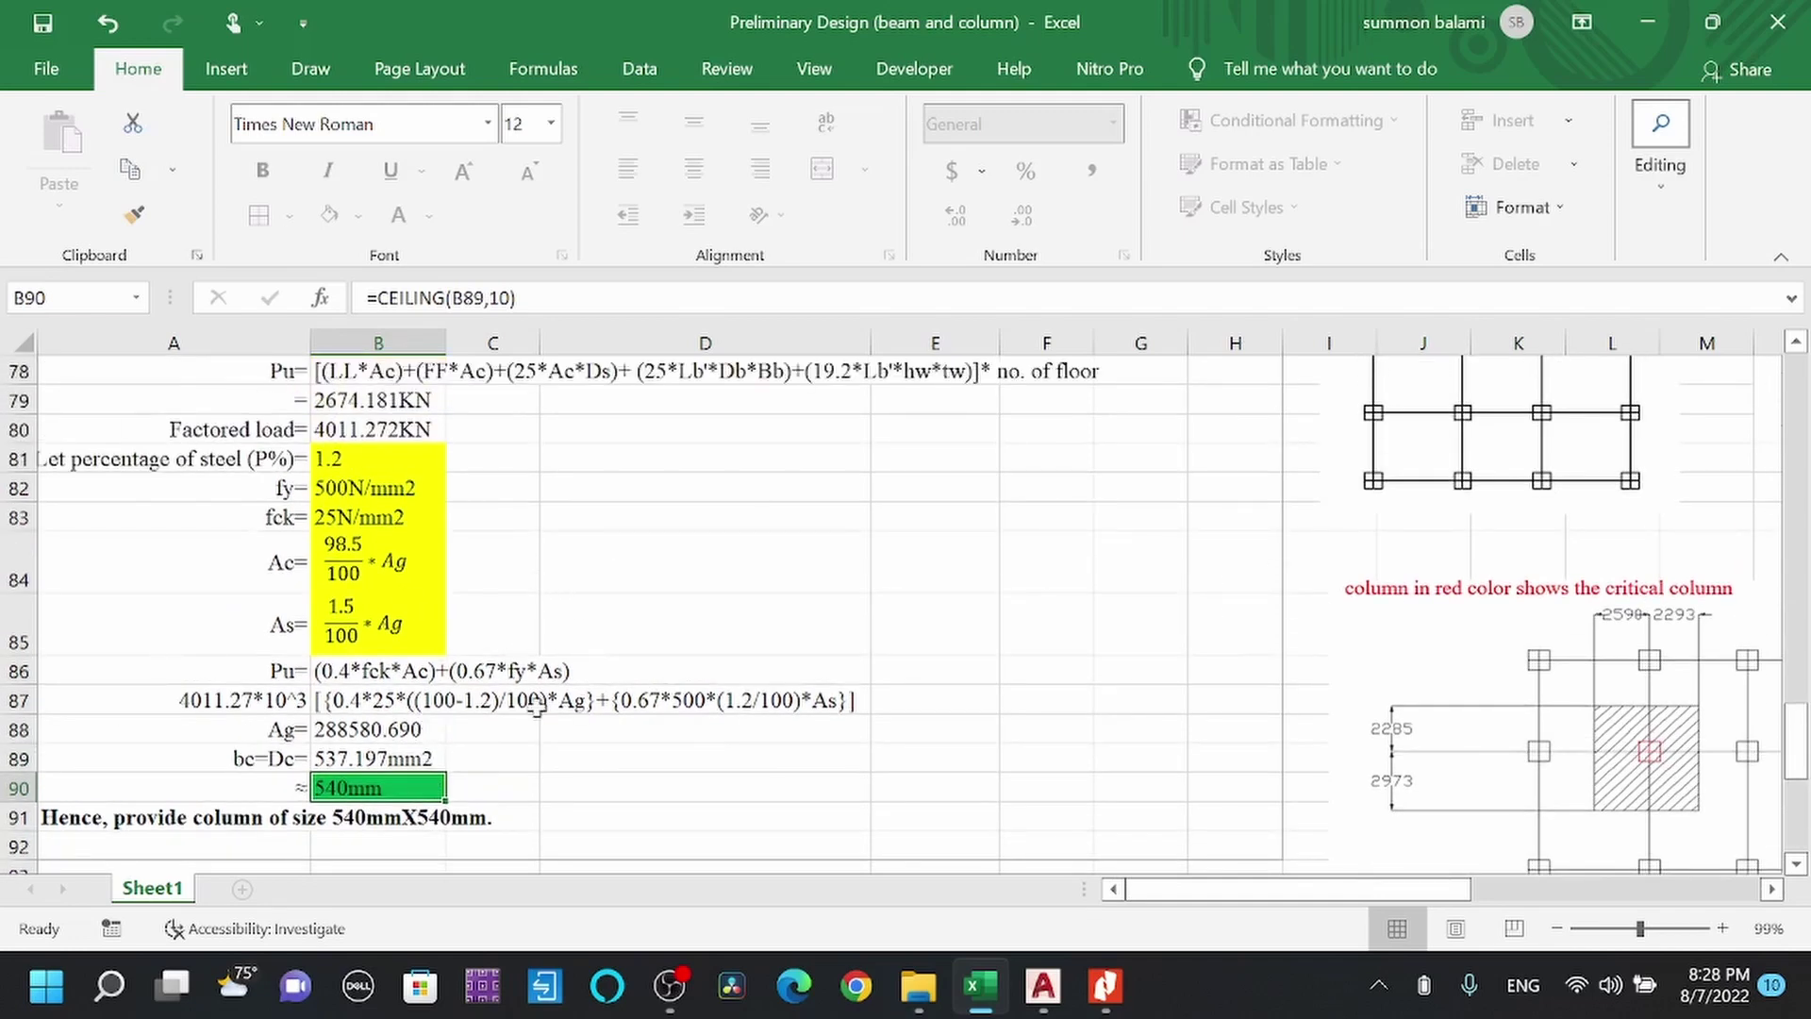
scroll(293, 653, "up", 6)
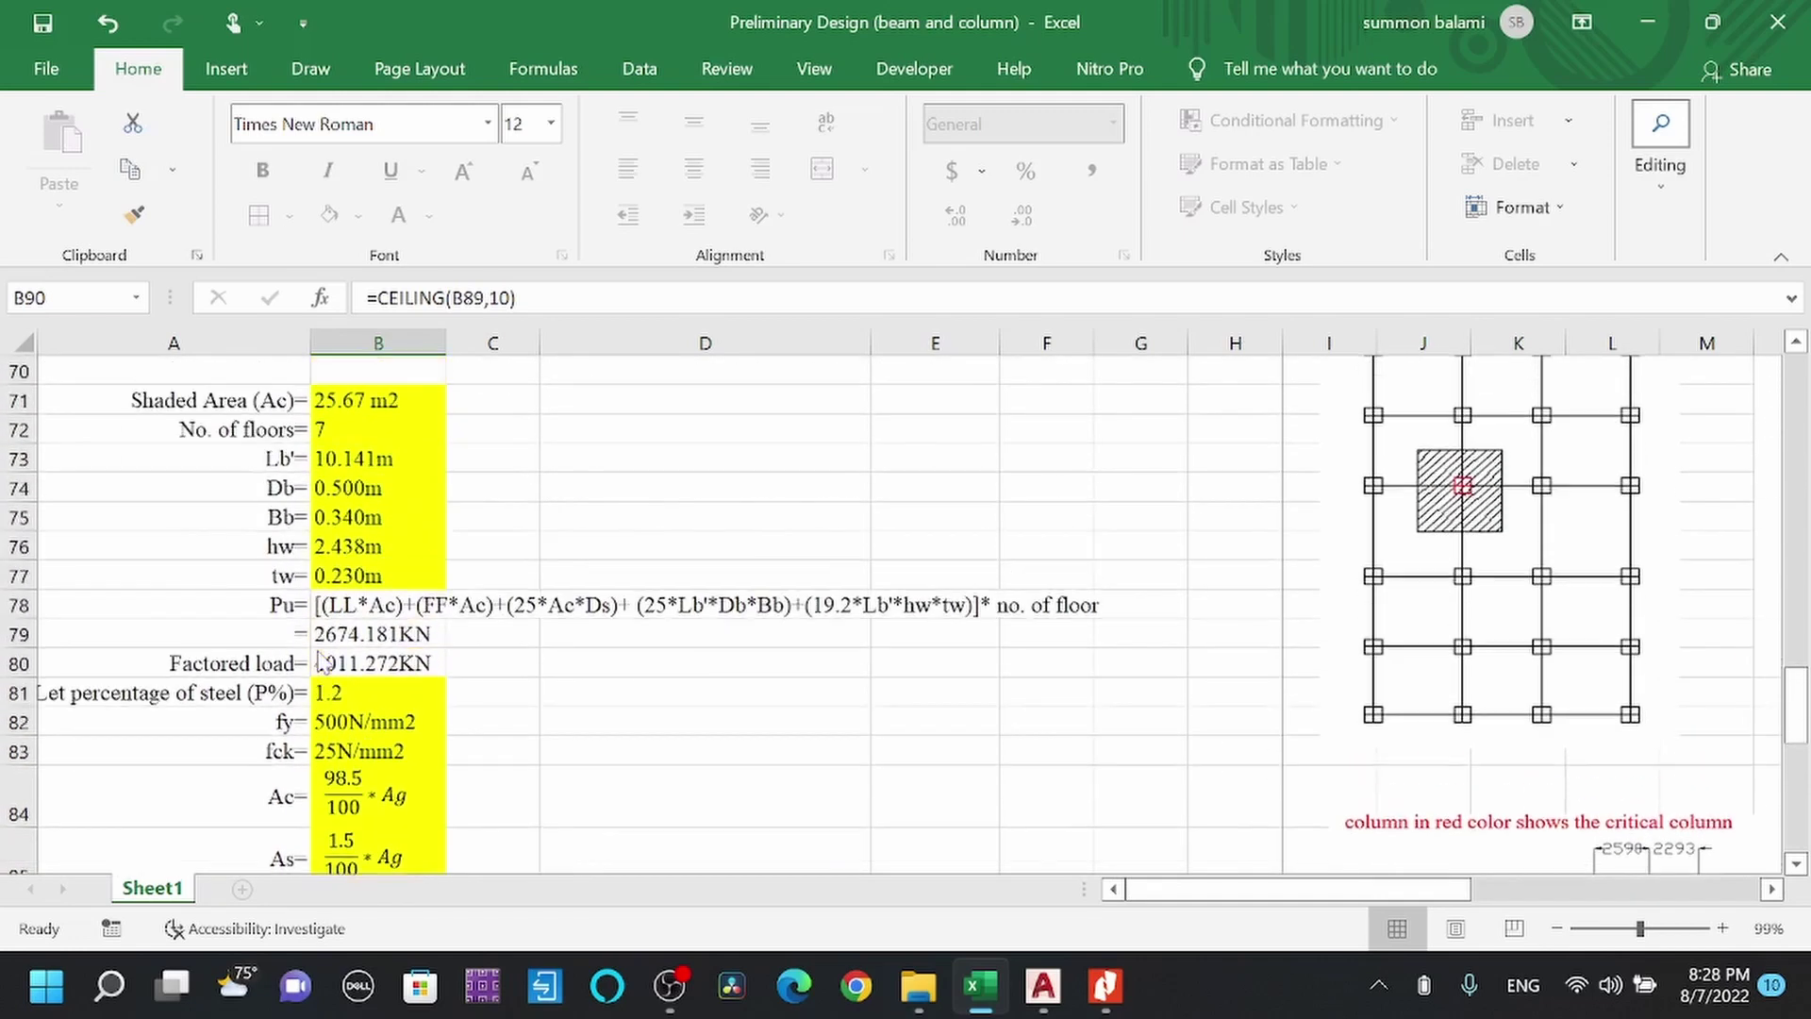
scroll(319, 660, "up", 5)
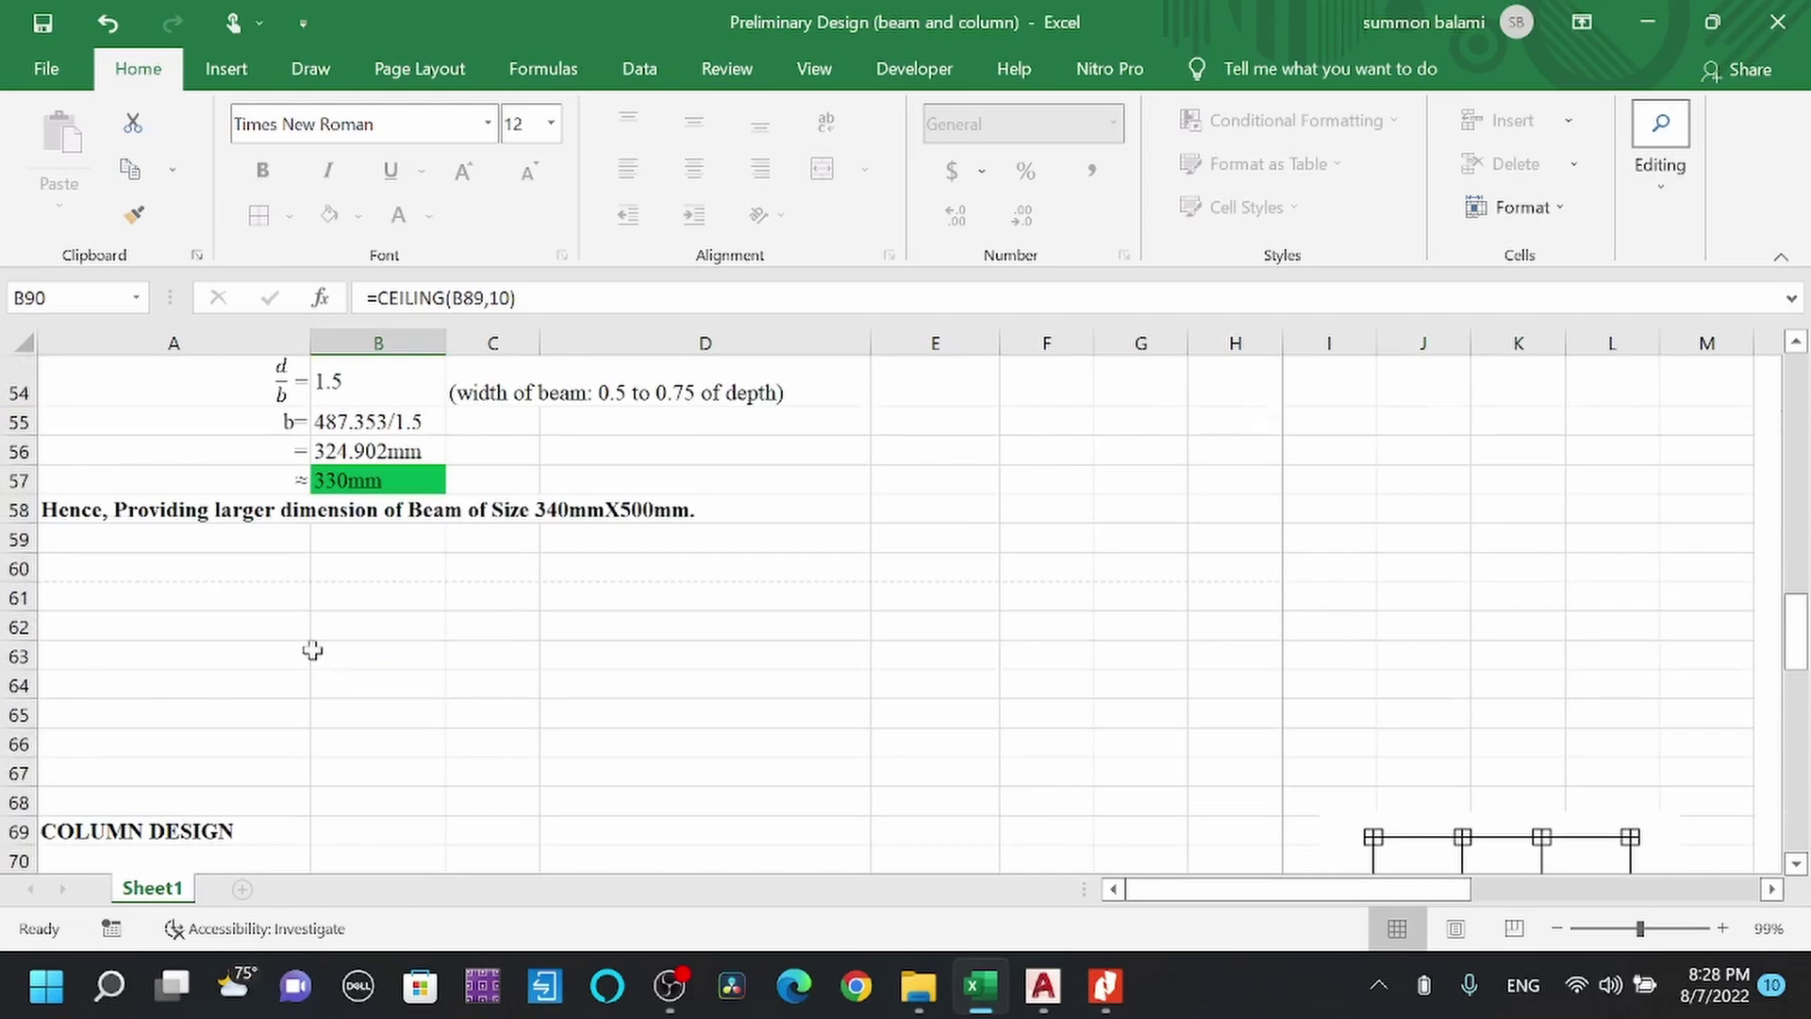
scroll(319, 663, "up", 8)
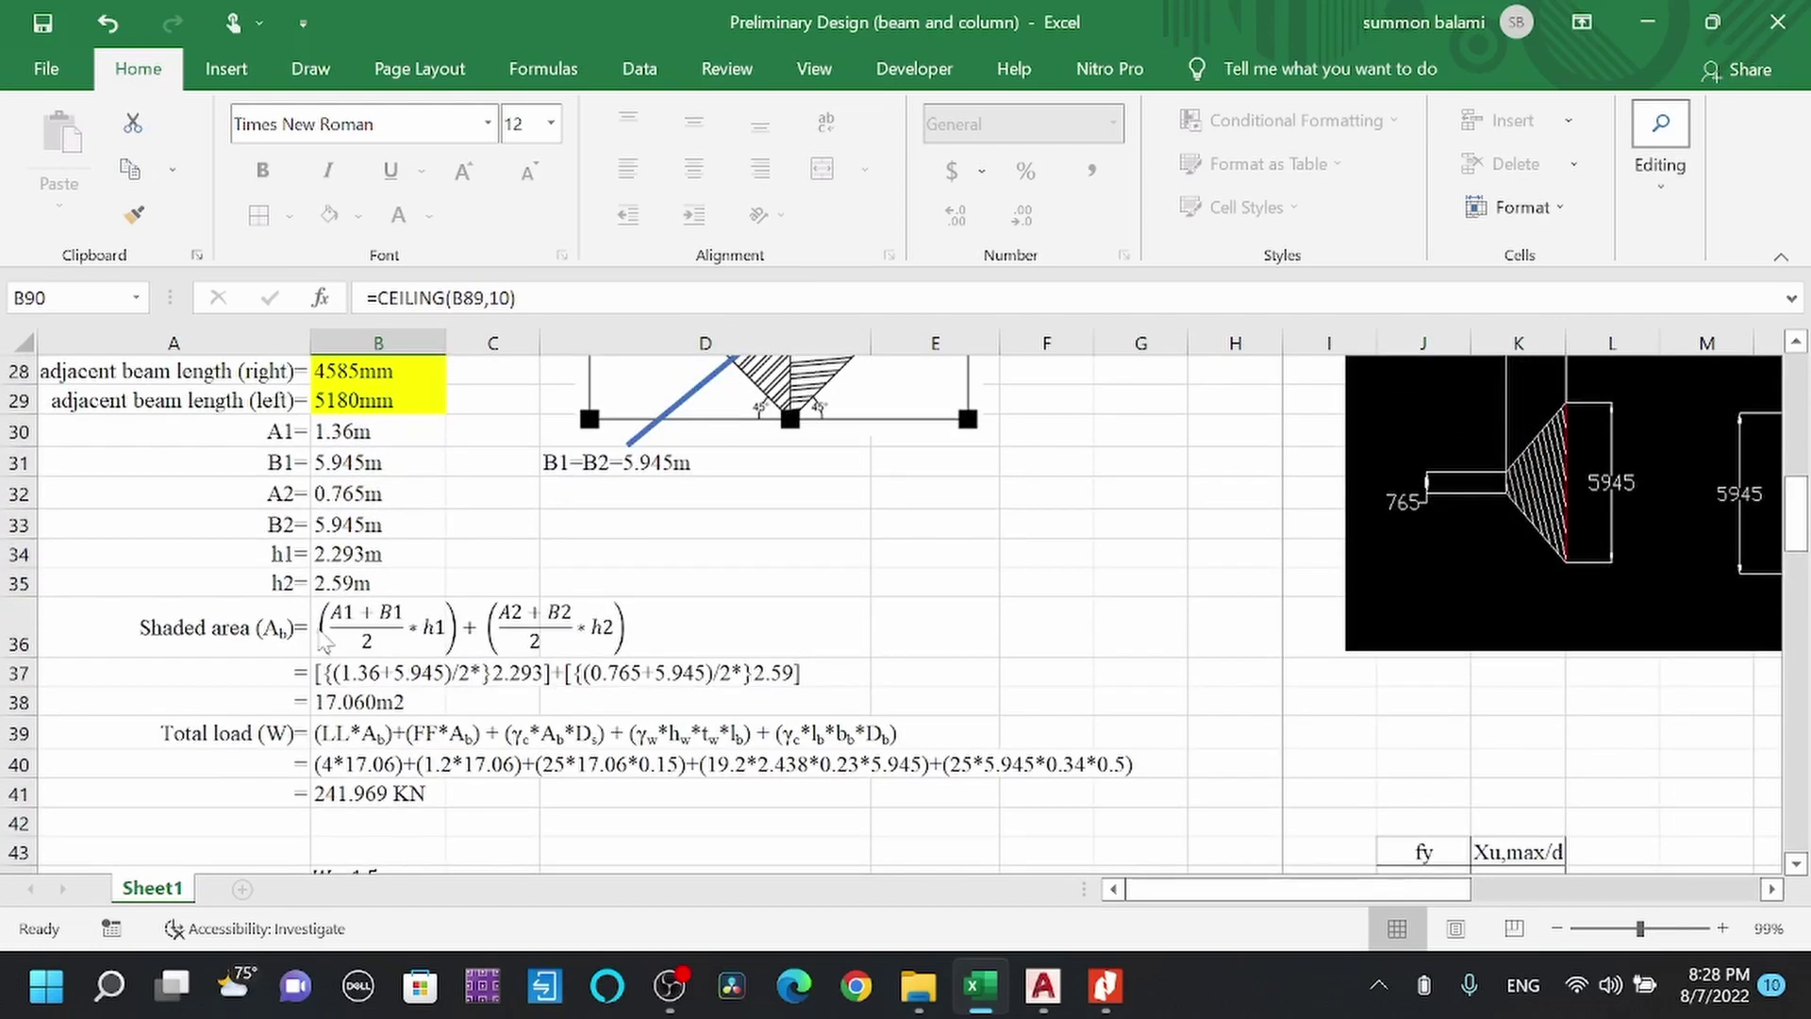
scroll(543, 738, "up", 2)
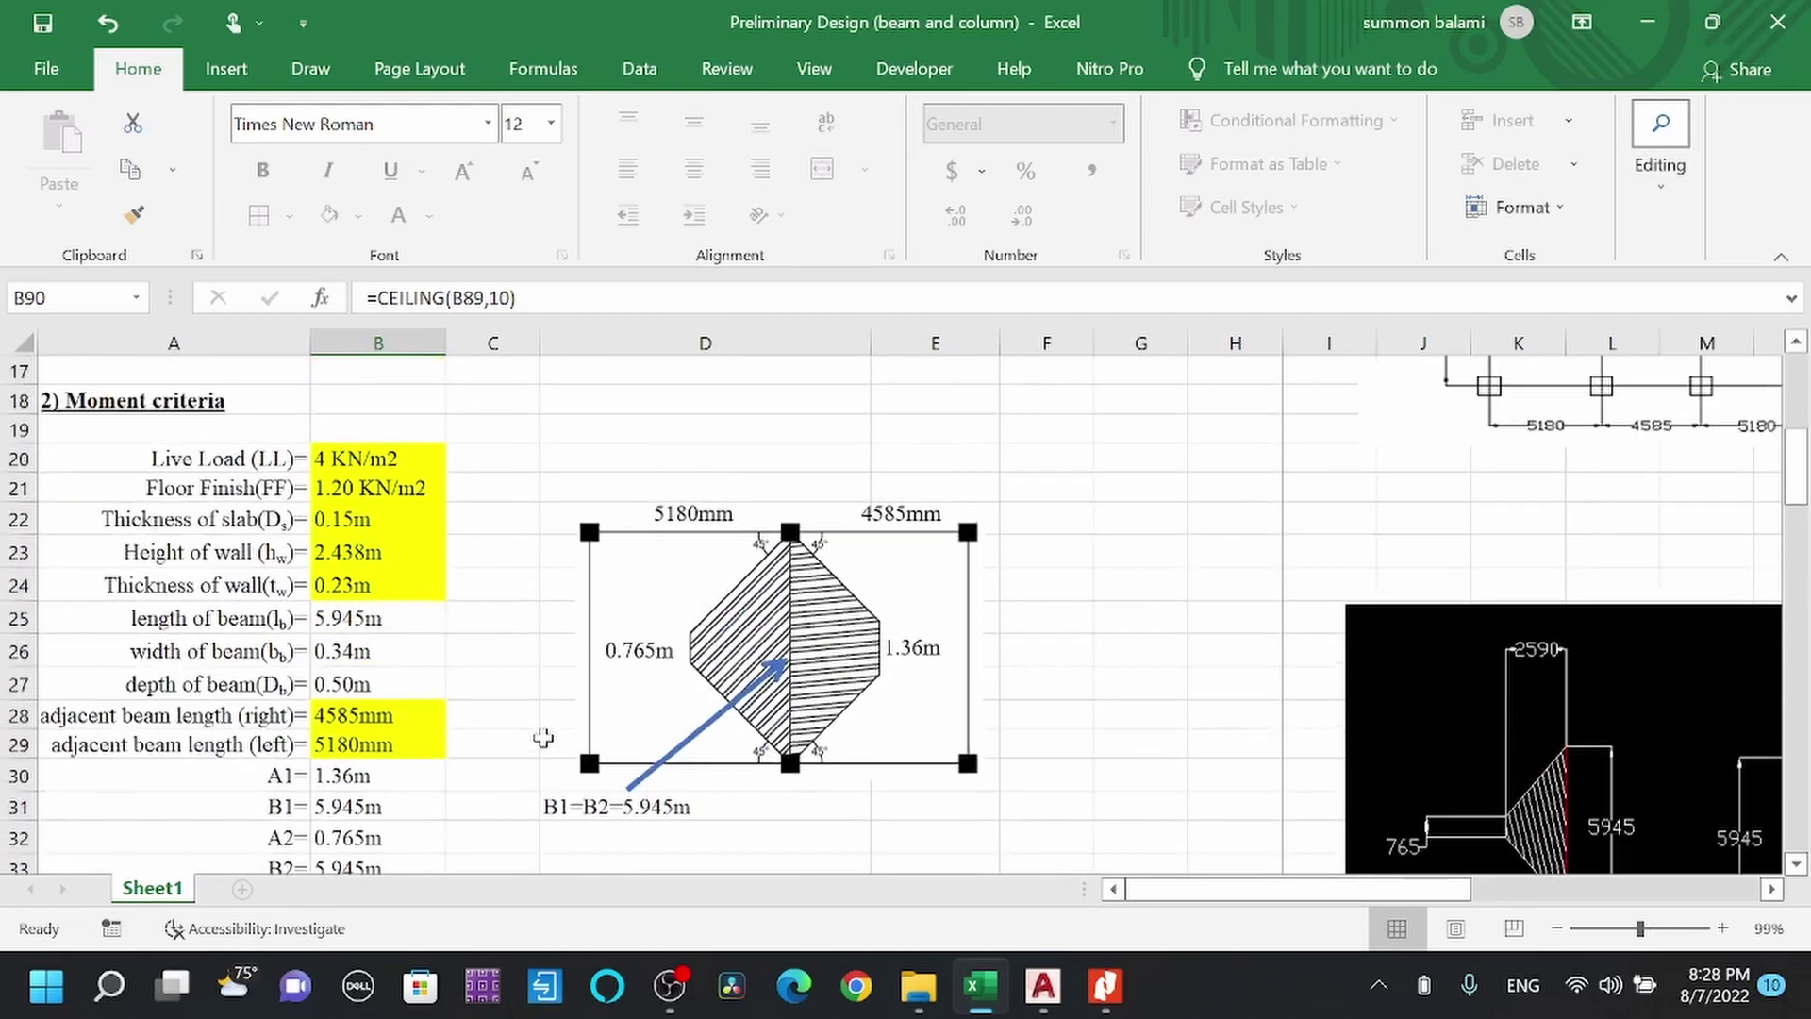
scroll(428, 470, "up", 2)
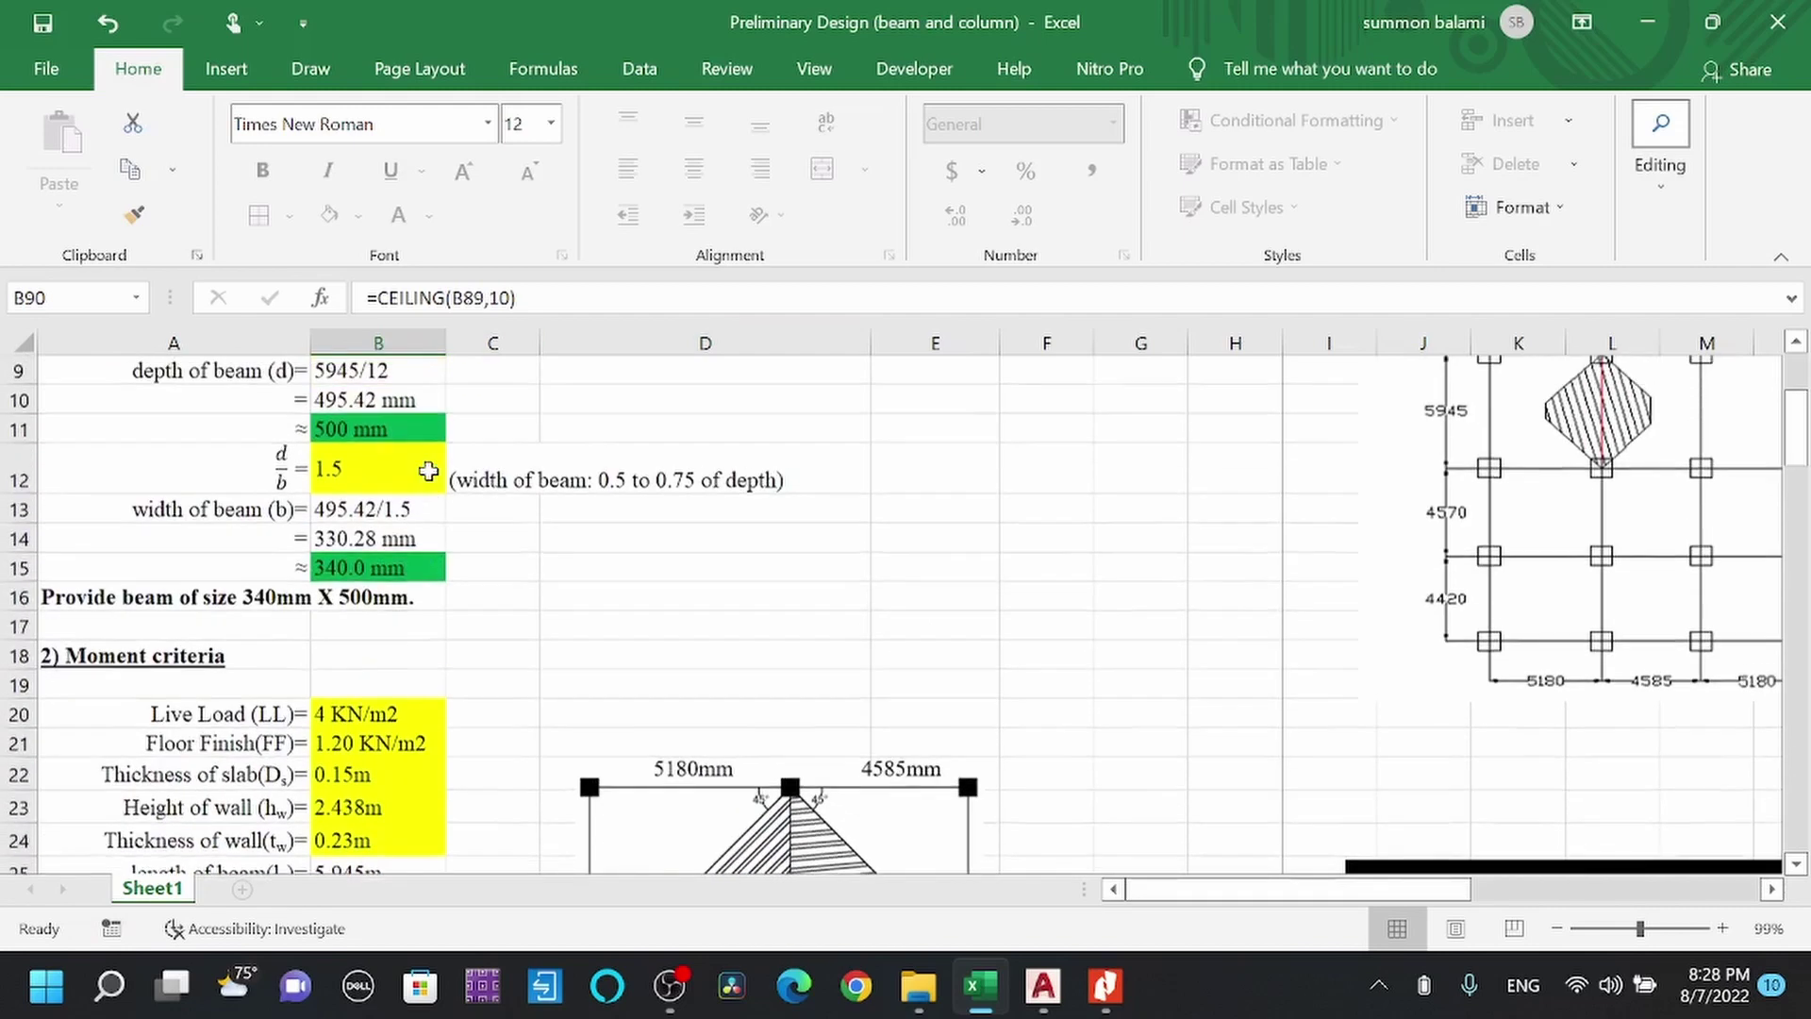
scroll(441, 469, "up", 2)
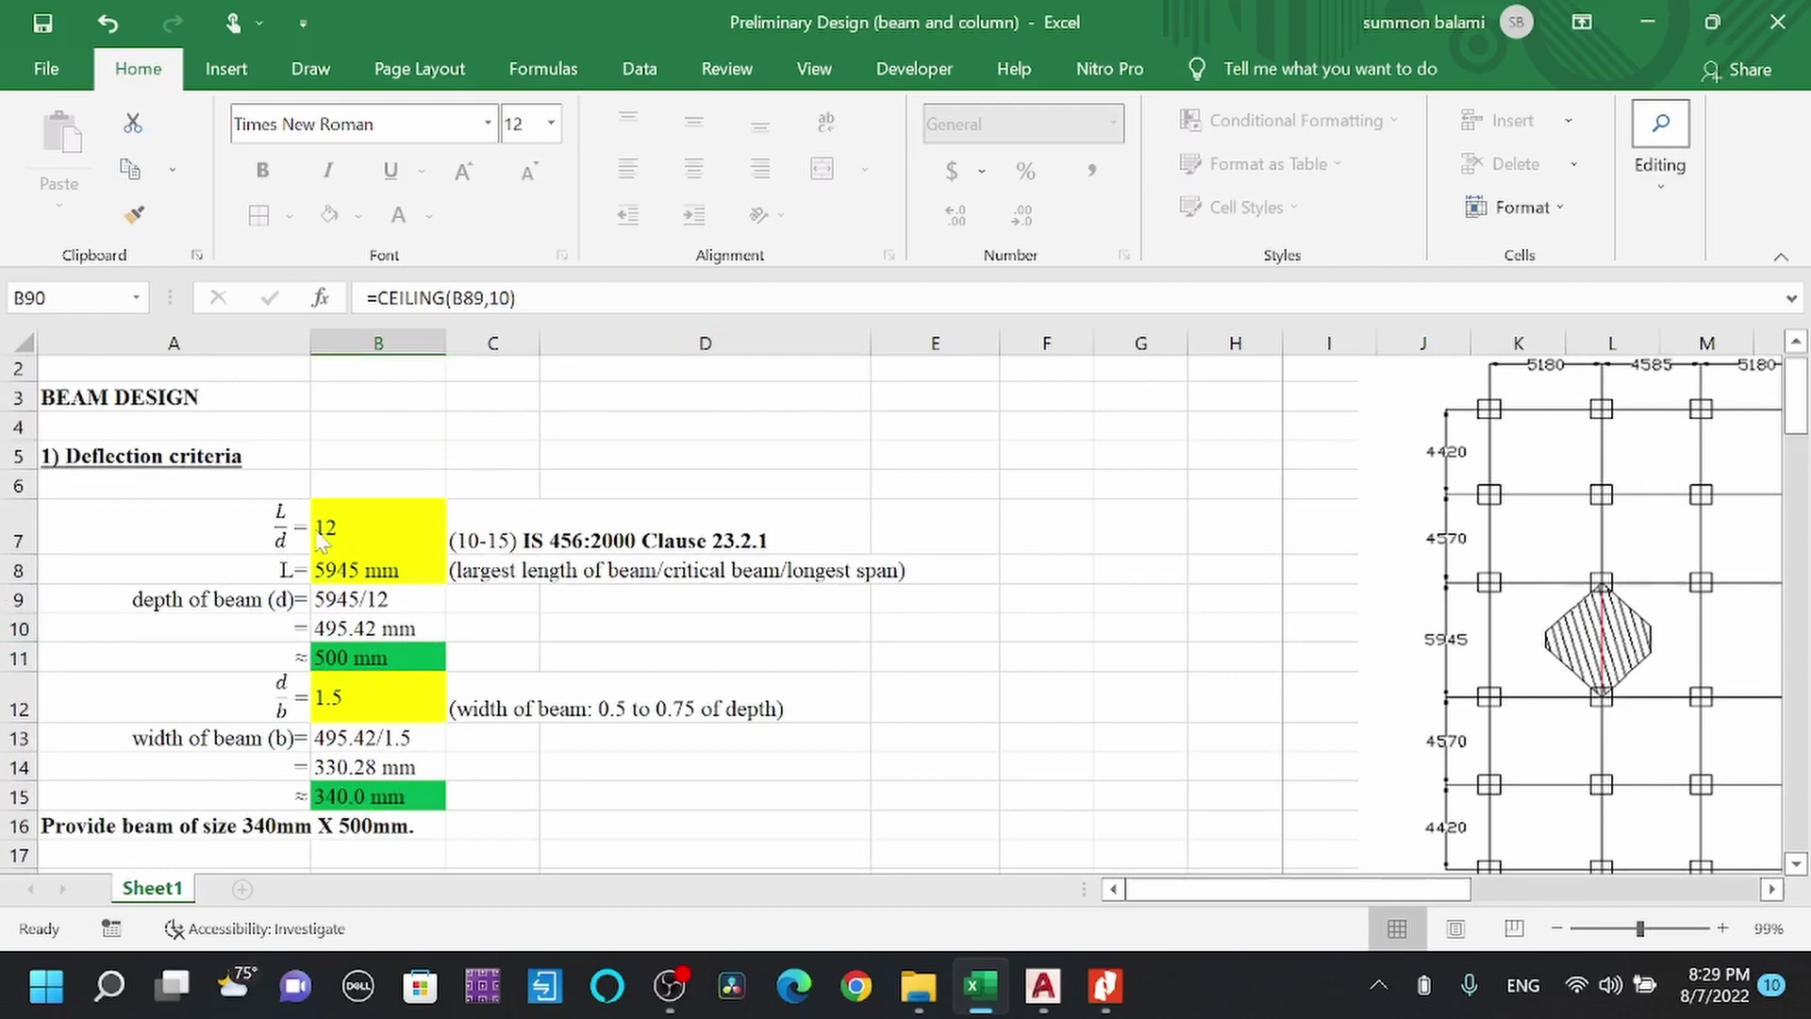
scroll(287, 507, "down", 2)
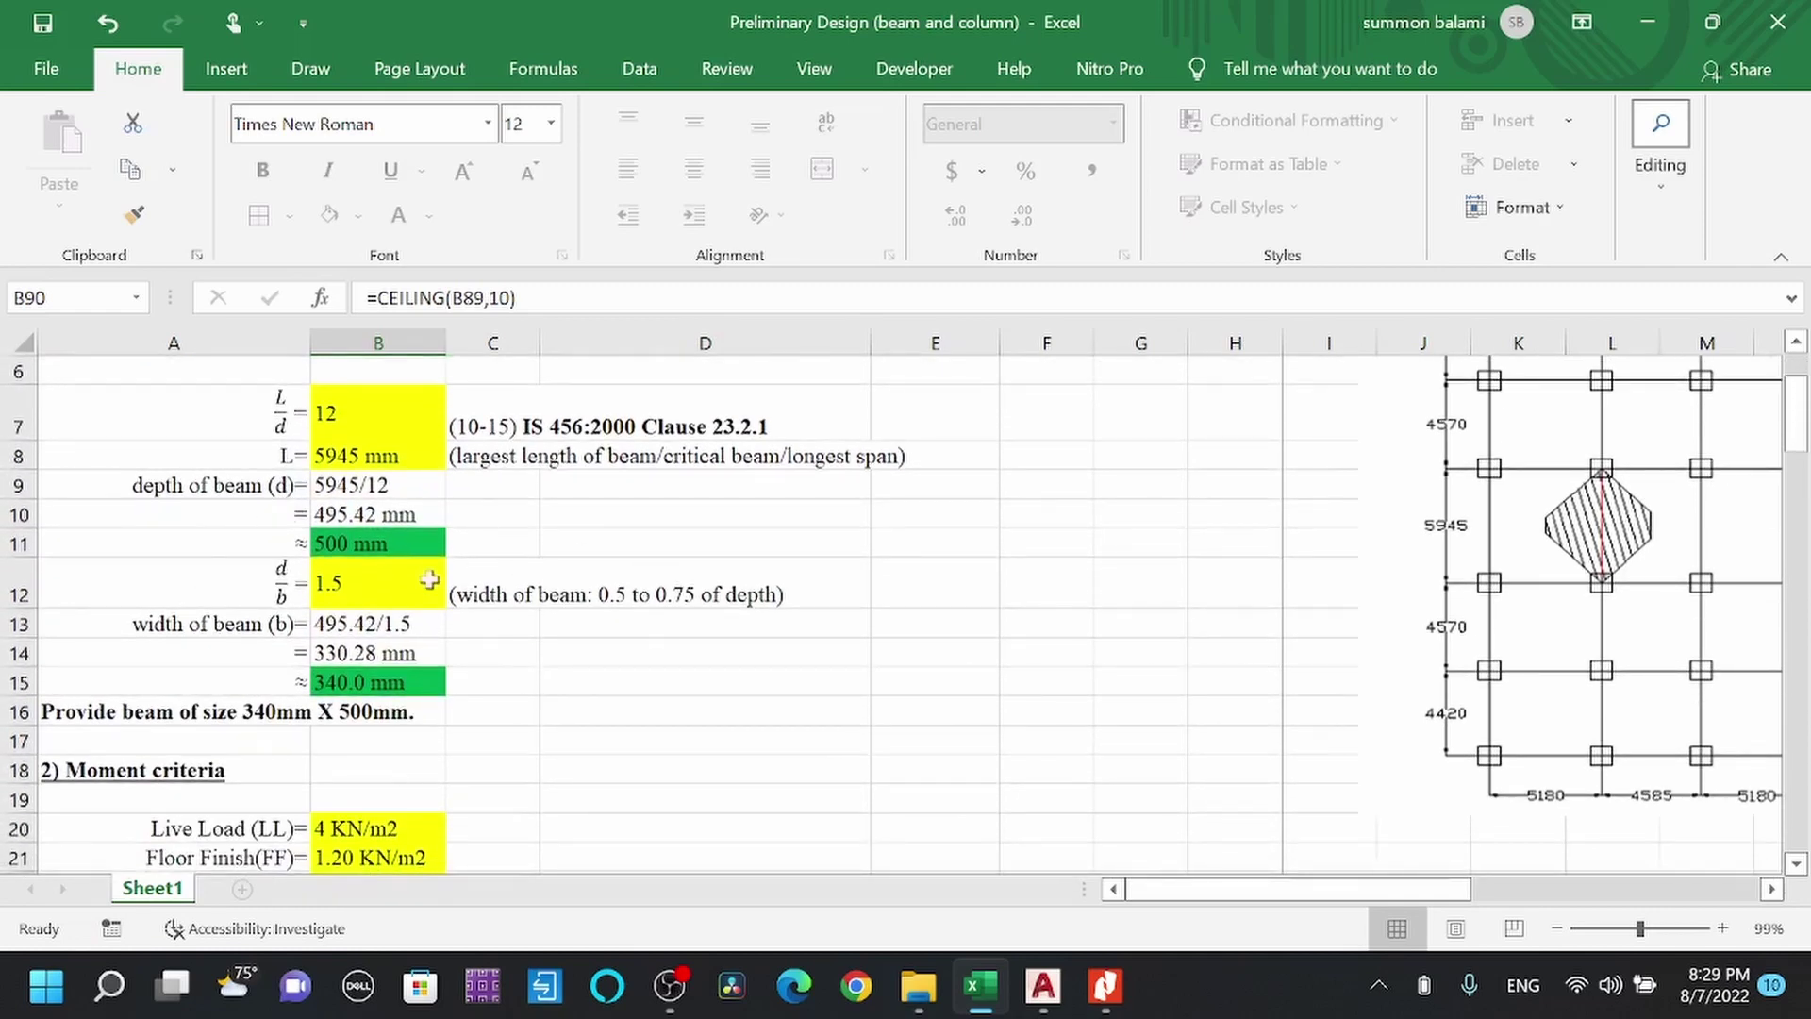
scroll(327, 567, "down", 2)
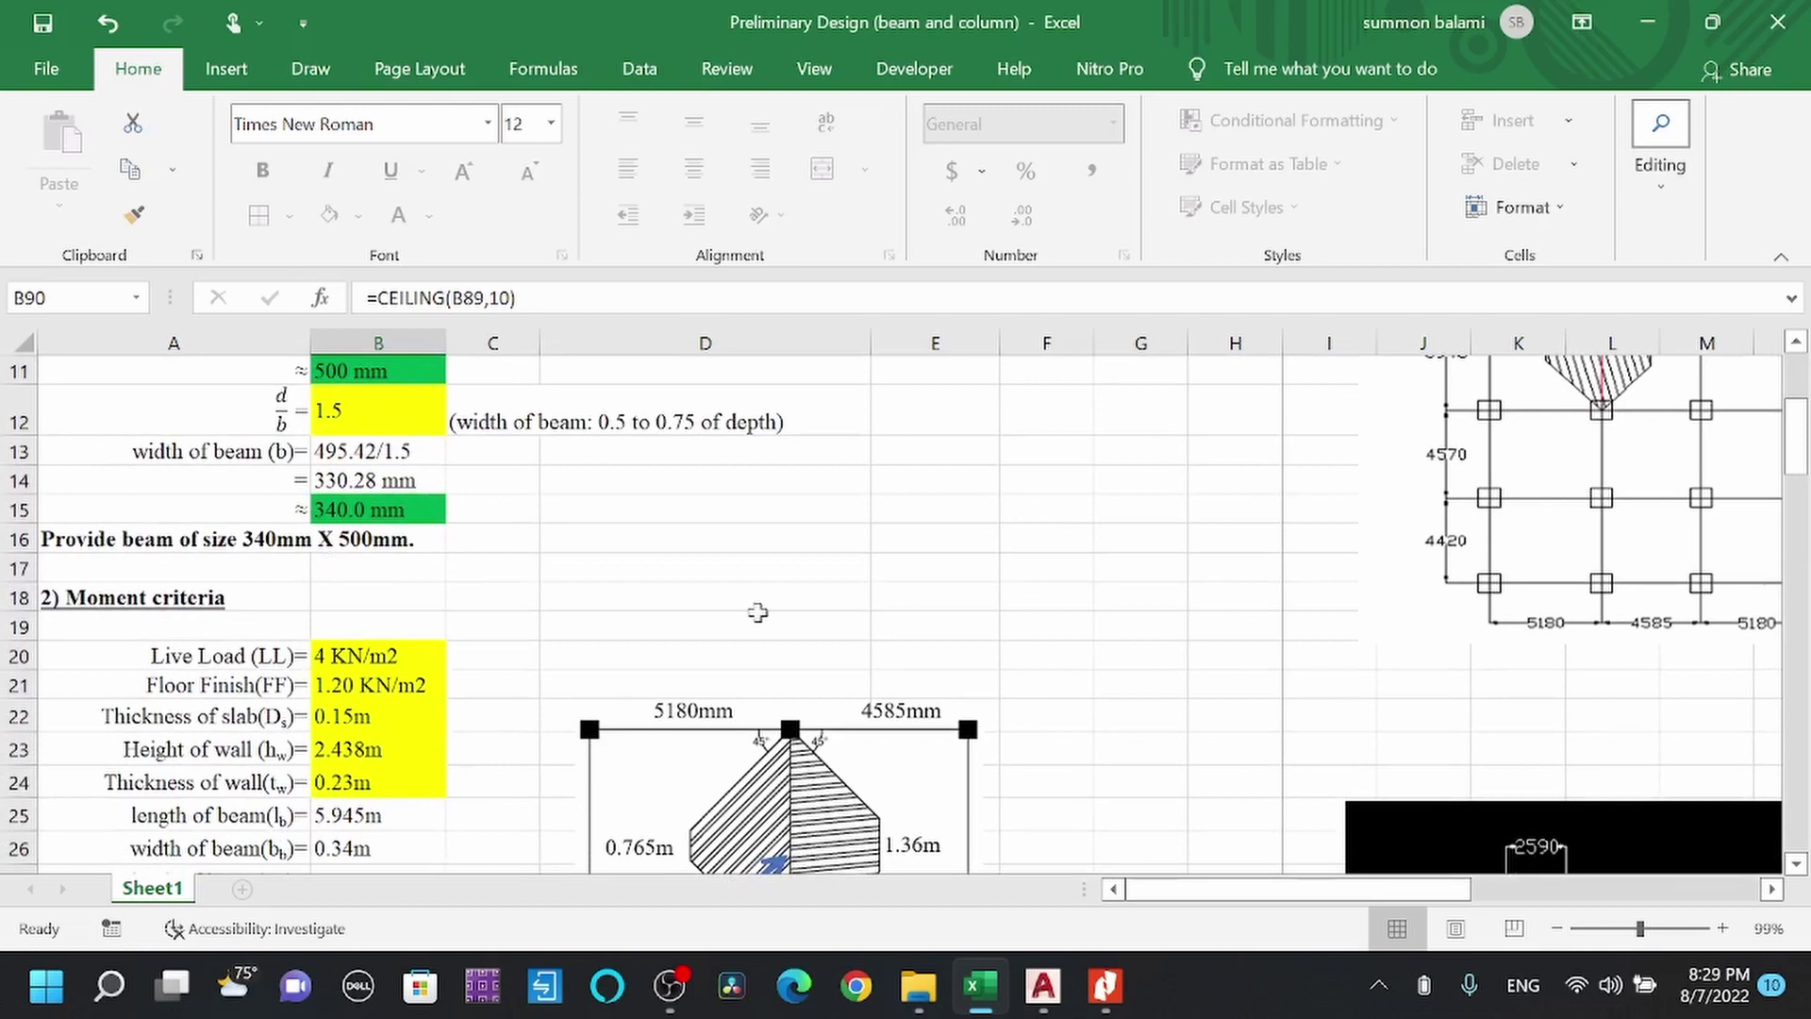
scroll(512, 631, "down", 1)
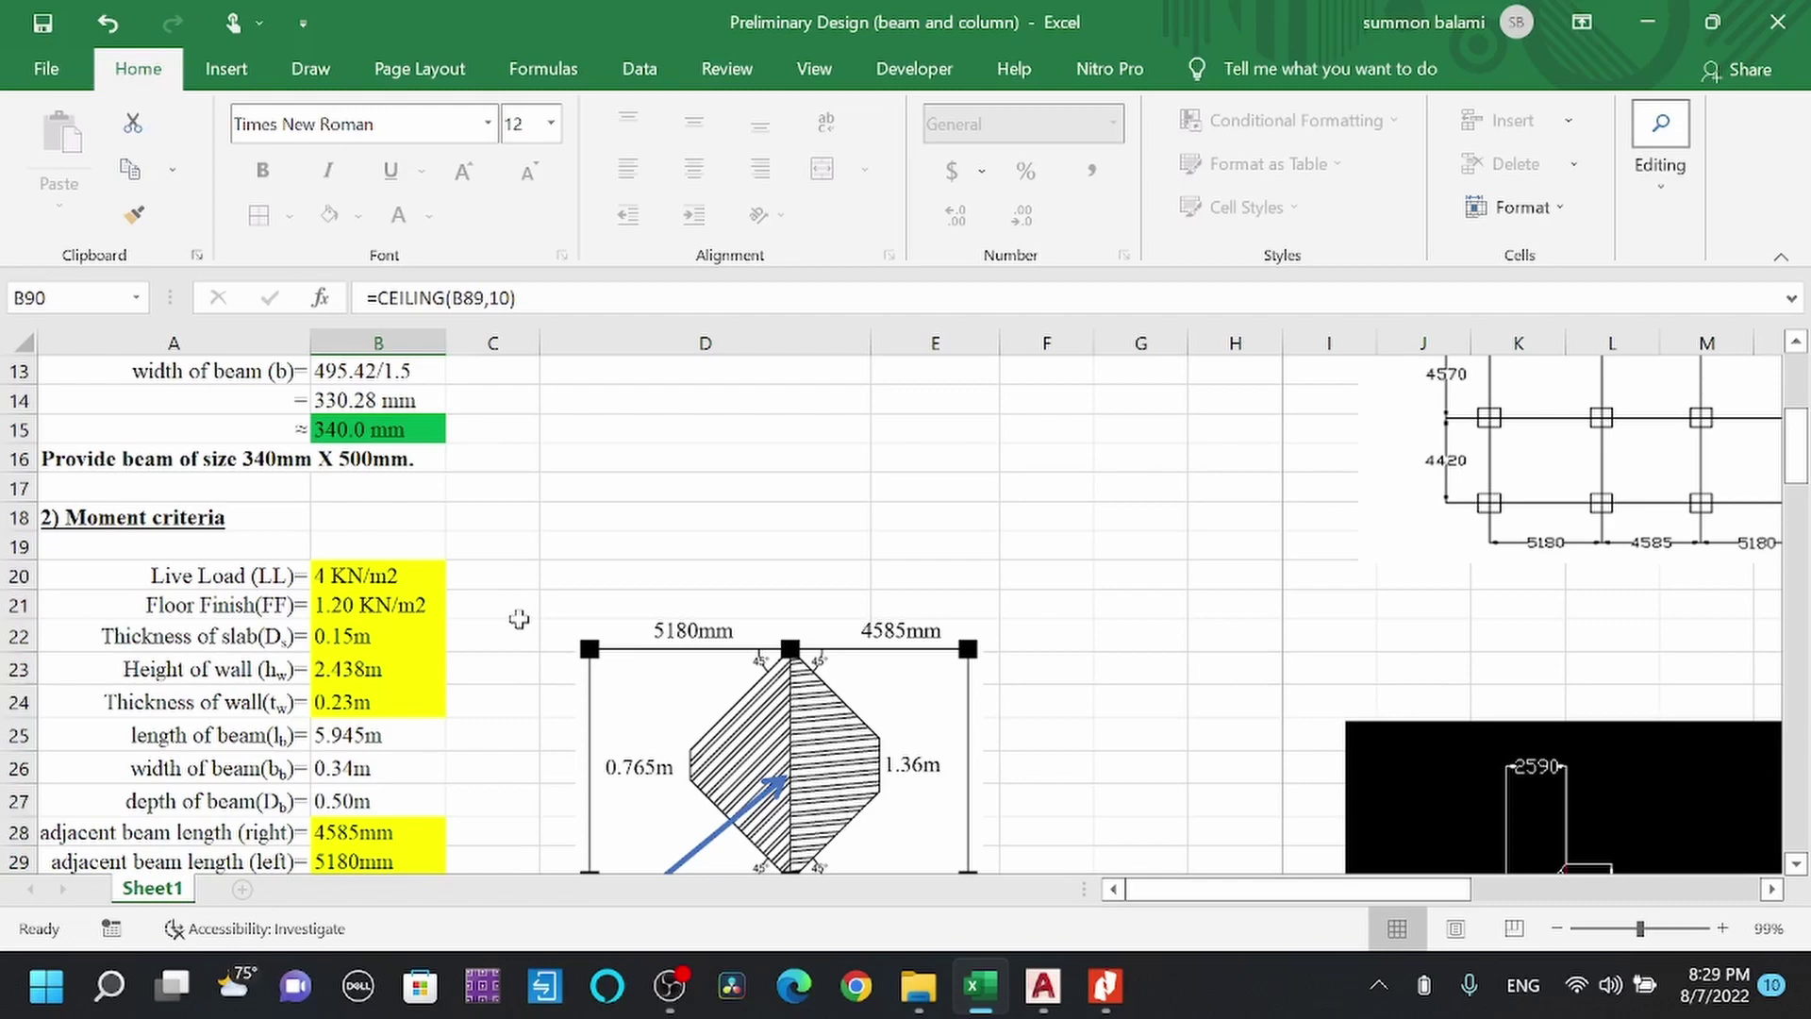
scroll(519, 619, "up", 4)
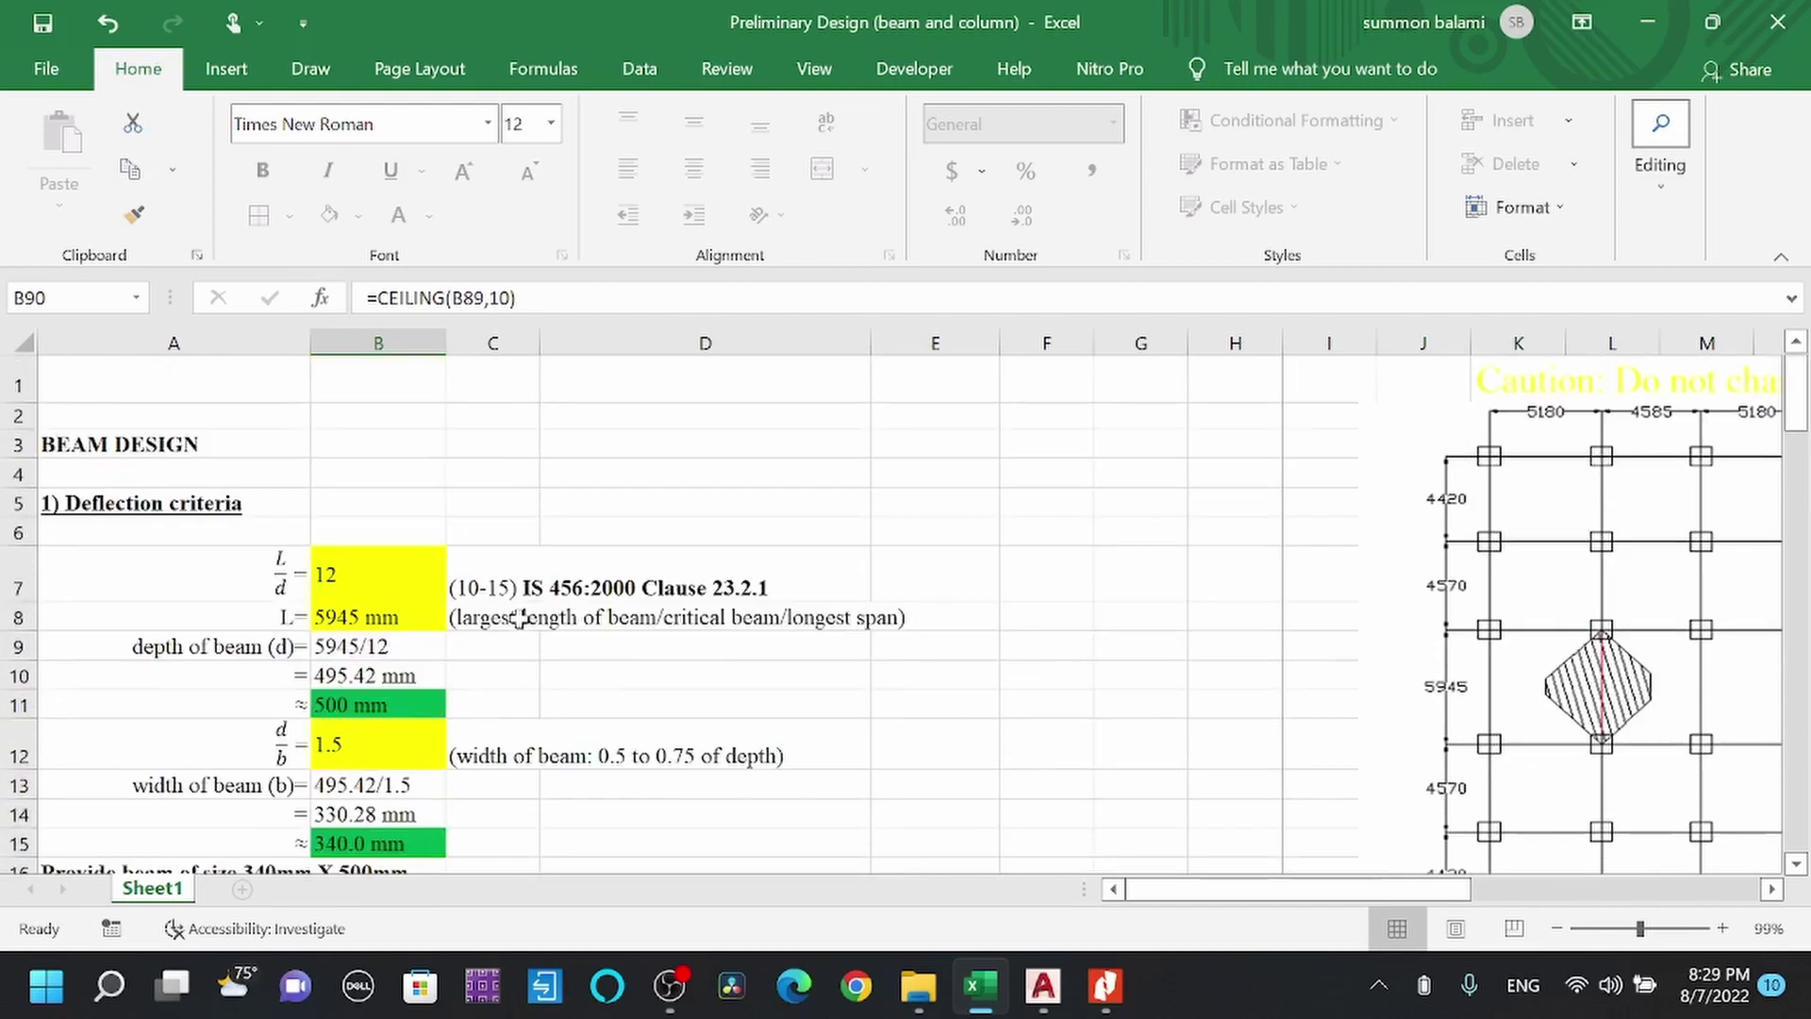